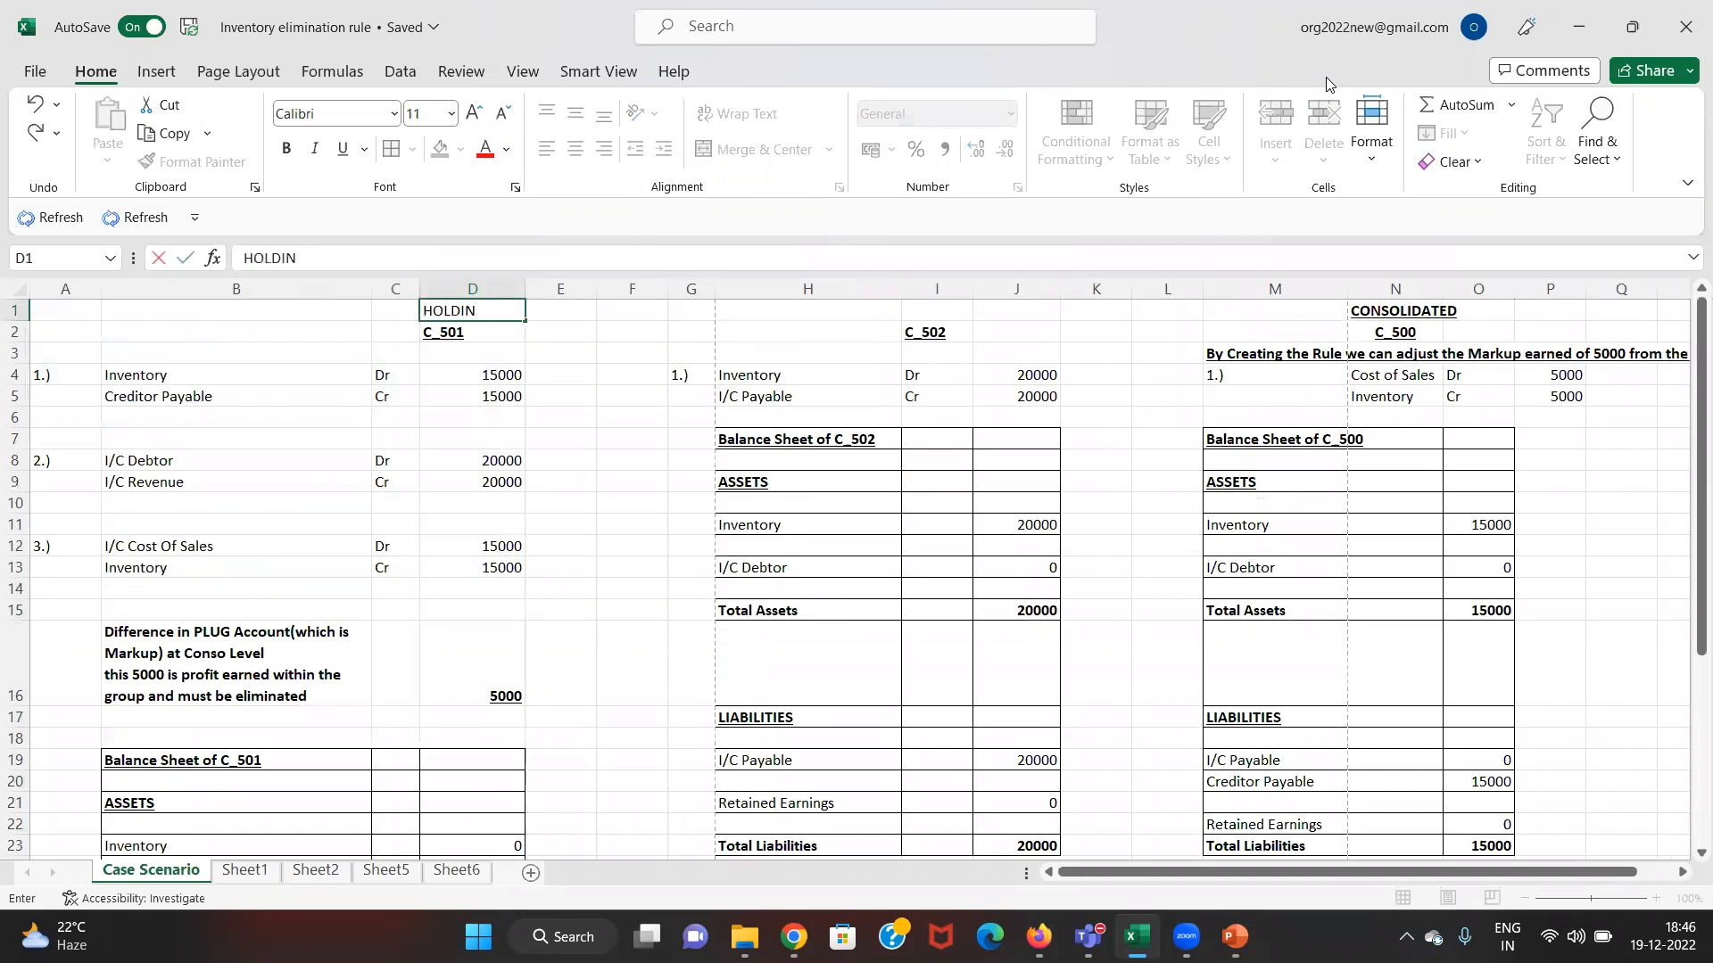
- Complete the heading HOLDING COMPANY above C_501 in D1 and enter SUBSIDIARY COMPANY(100%) above C_502 in I1
{"action": "type", "text": "COMPANY"}
{"action": "key", "text": "Return"}
{"action": "key", "text": "Up"}
{"action": "key", "text": "Right"}
{"action": "key", "text": "Right"}
{"action": "key", "text": "Right"}
{"action": "key", "text": "Right"}
{"action": "key", "text": "Right"}
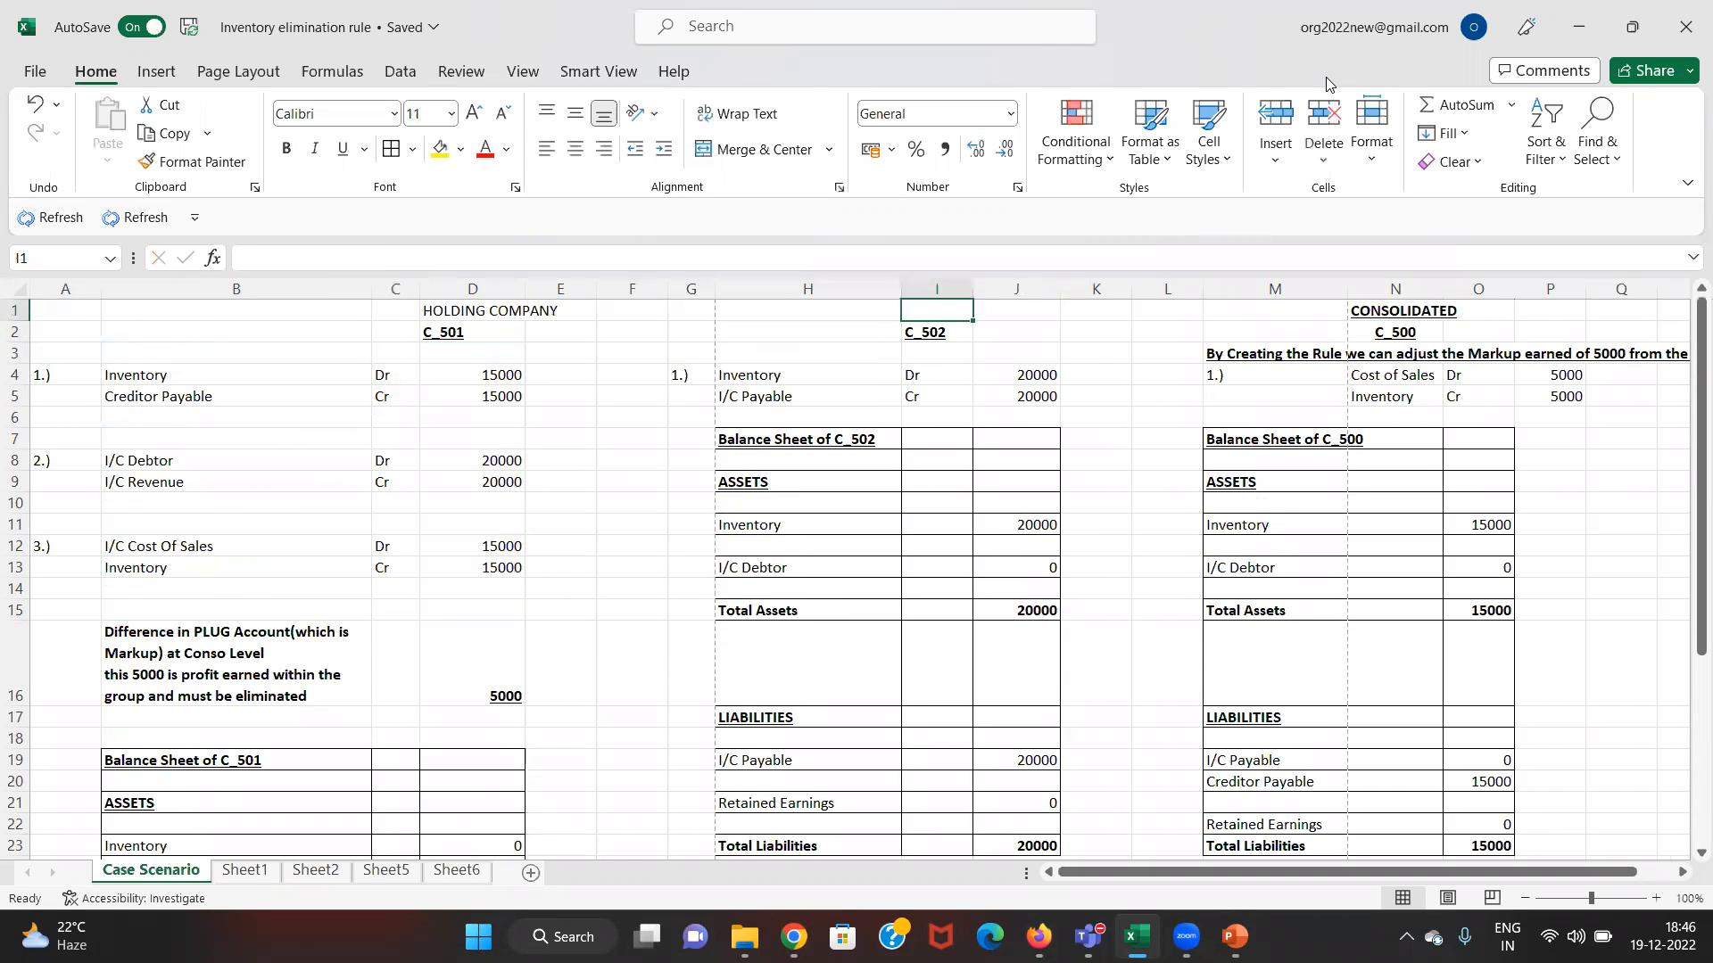
{"action": "type", "text": "SUBSI"}
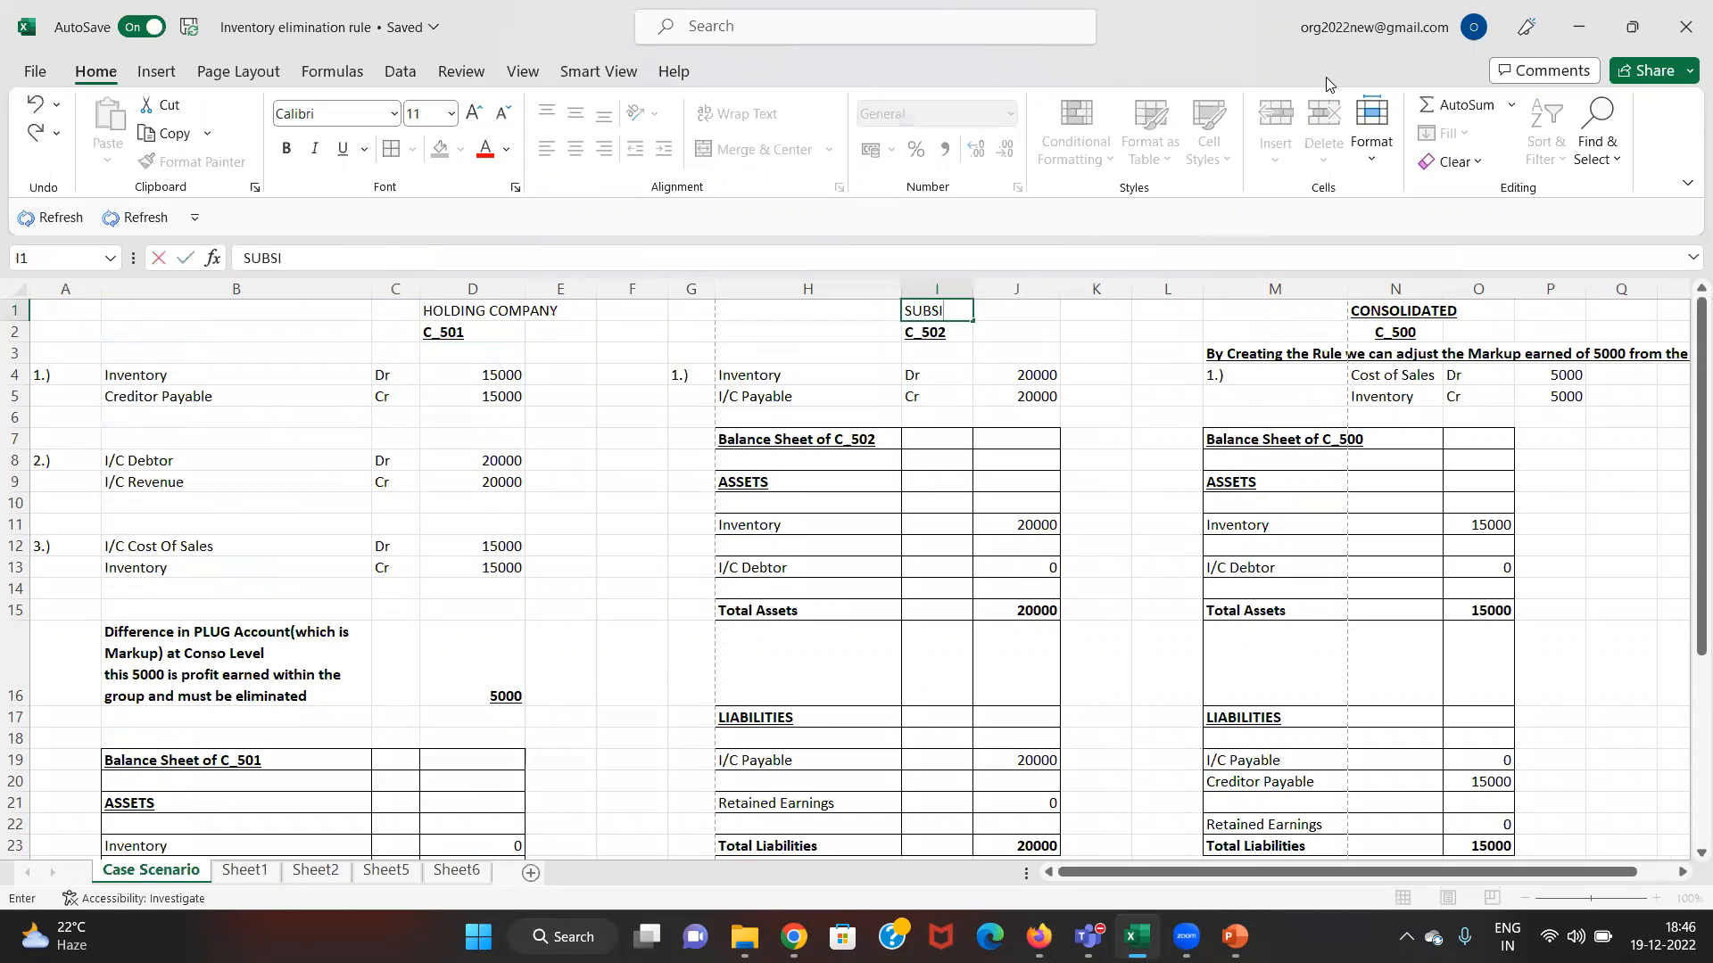
{"action": "type", "text": "DIARY COMPANY(10"}
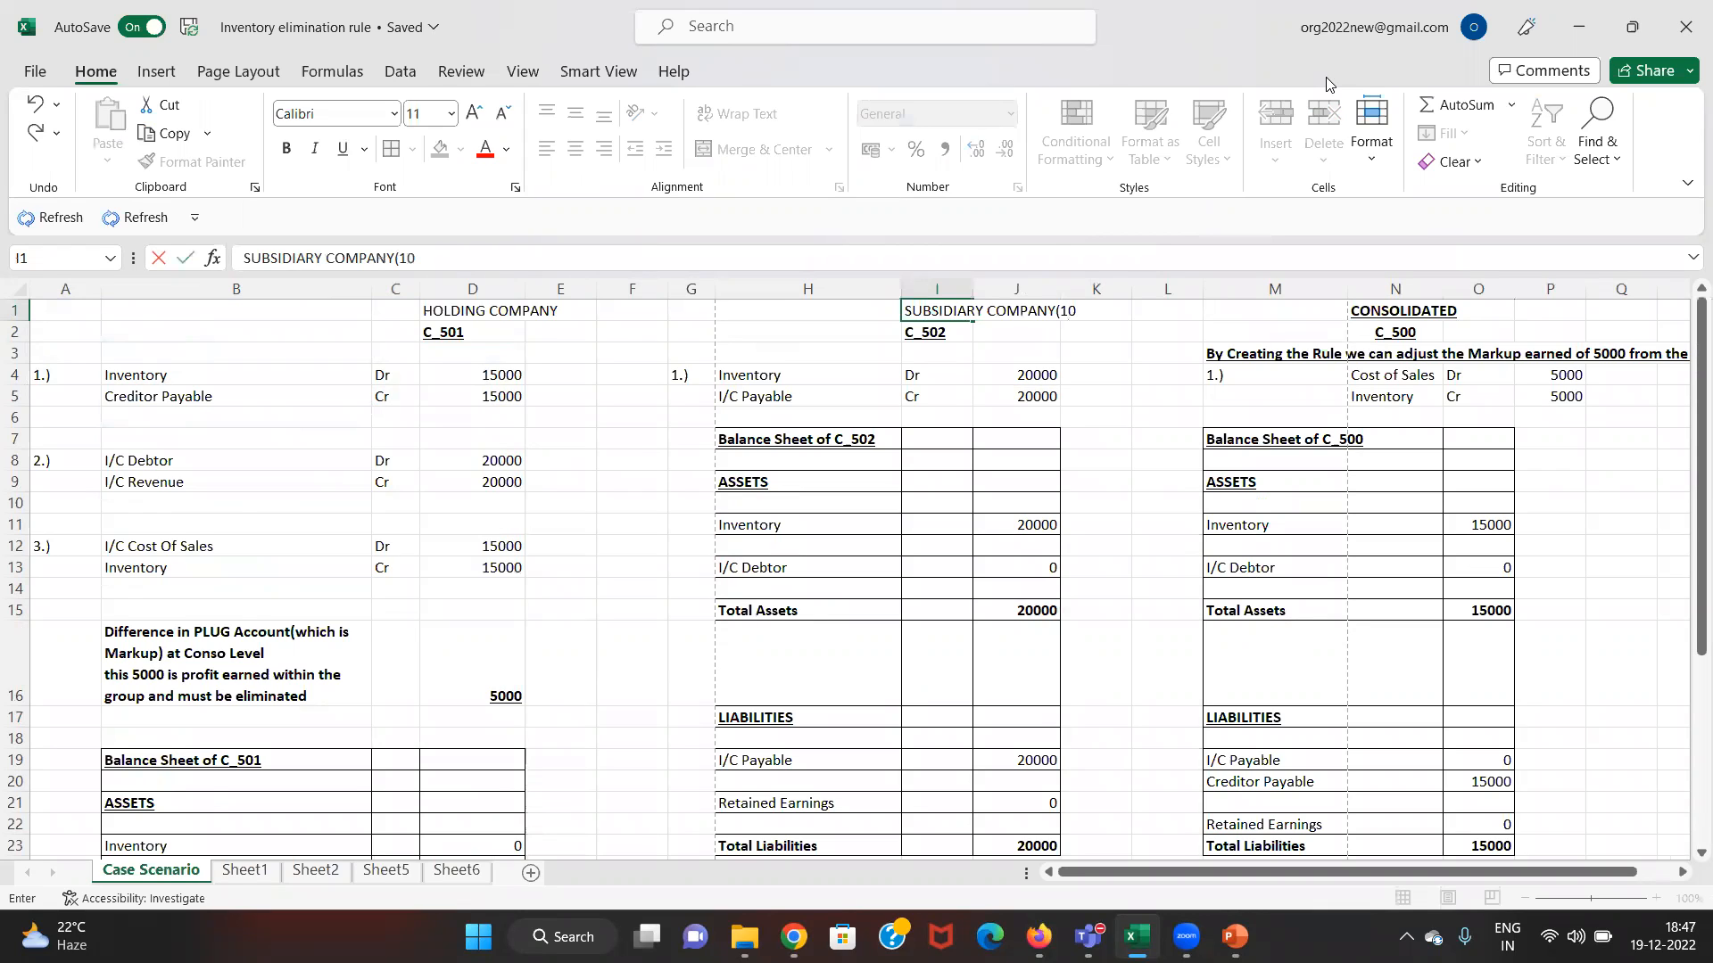
{"action": "type", "text": "0%)"}
{"action": "key", "text": "Return"}
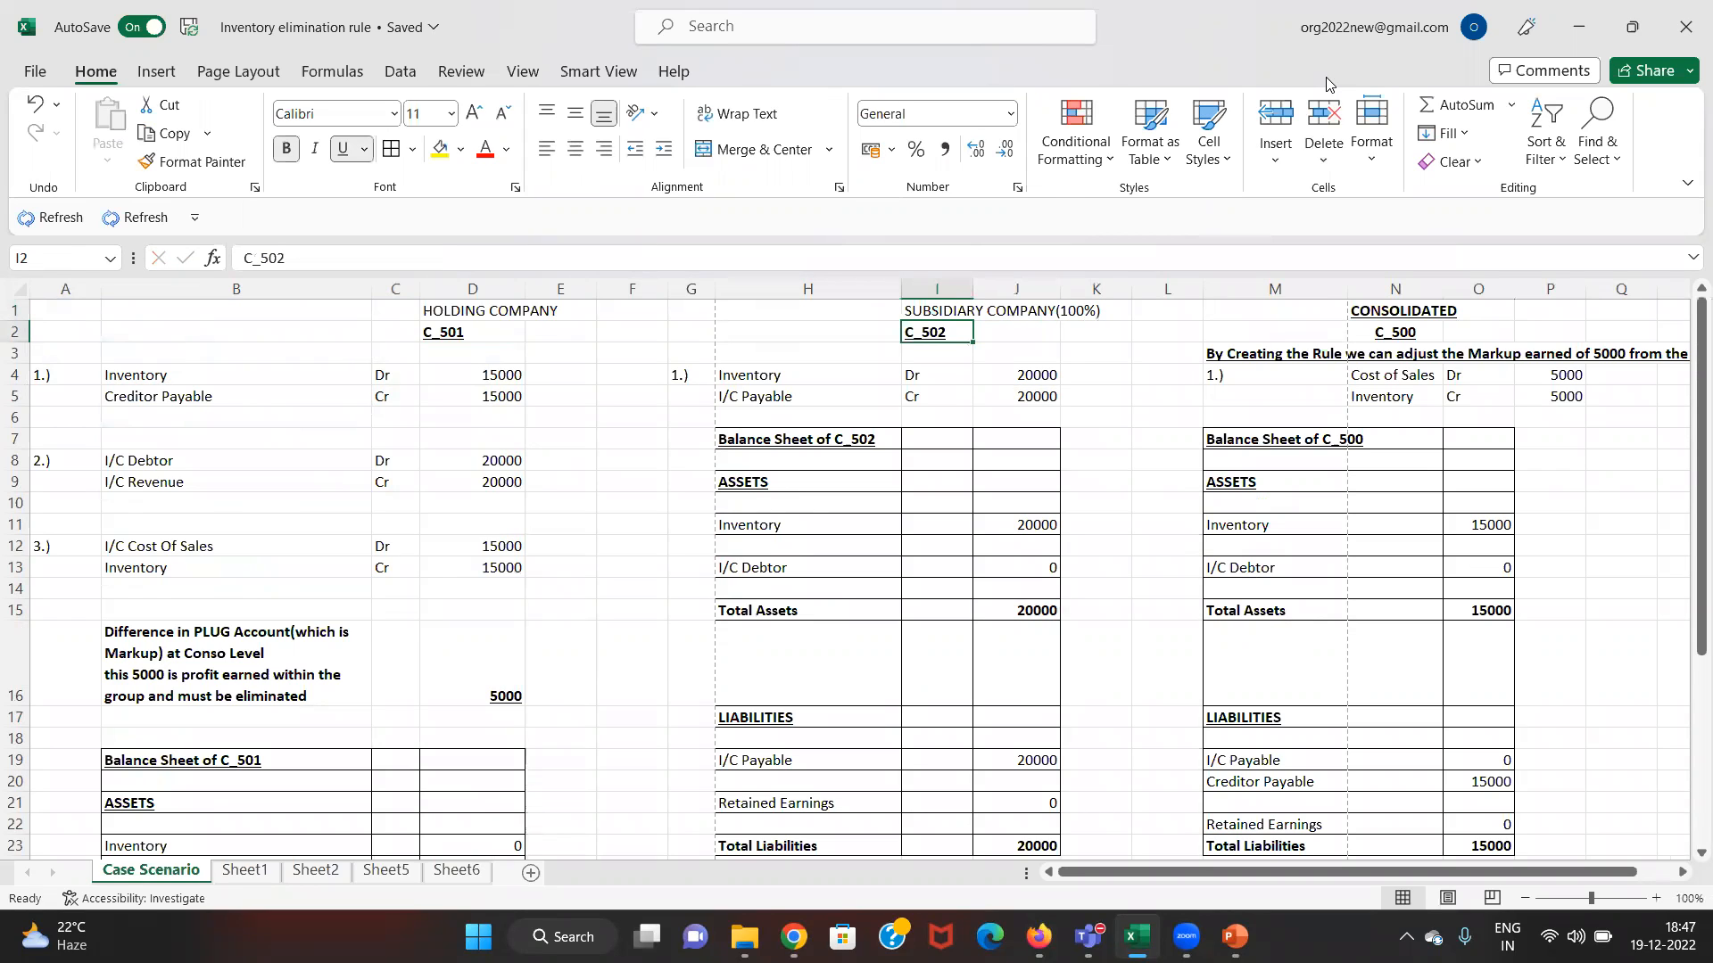
- Review the first inventory entries of C_501 and C_502 and the consolidated C_500 heading area
{"action": "key", "text": "Right"}
{"action": "key", "text": "Right"}
{"action": "key", "text": "Down"}
{"action": "key", "text": "Left"}
{"action": "key", "text": "Down"}
{"action": "key", "text": "Left"}
{"action": "key", "text": "Left"}
{"action": "key", "text": "Left"}
{"action": "key", "text": "Left"}
{"action": "key", "text": "Left"}
{"action": "key", "text": "Left"}
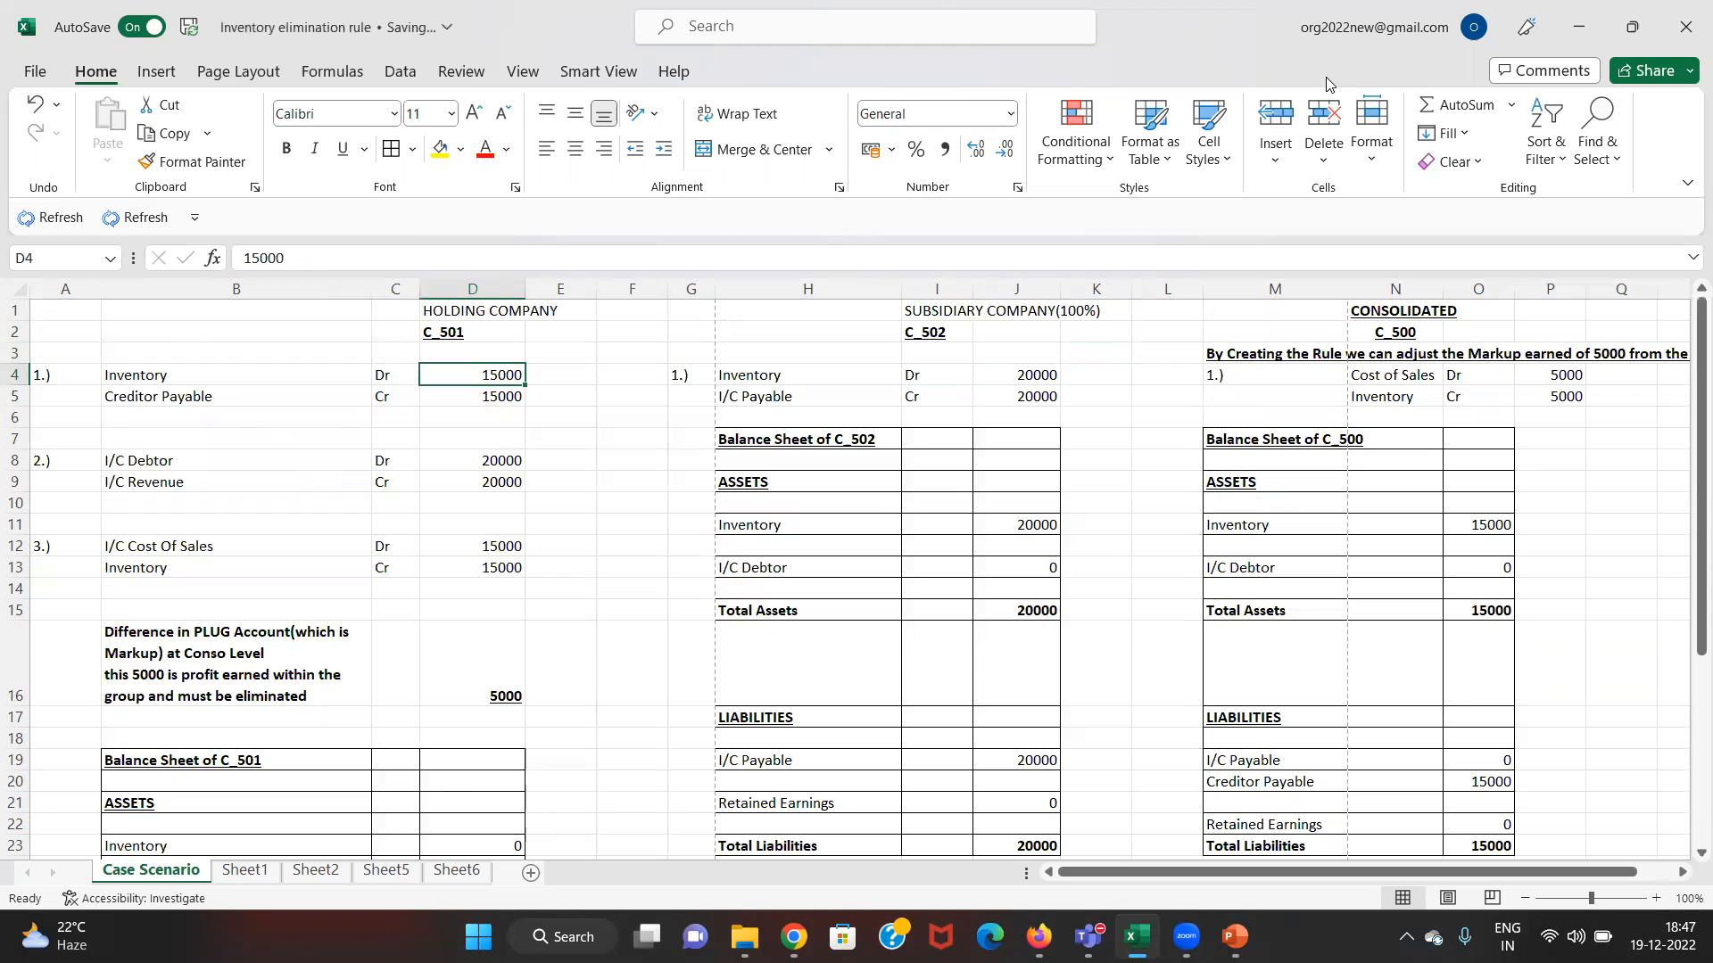
{"action": "key", "text": "Right"}
{"action": "key", "text": "Right"}
{"action": "key", "text": "Right"}
{"action": "key", "text": "Right"}
{"action": "key", "text": "Right"}
{"action": "key", "text": "Right"}
{"action": "key", "text": "Right"}
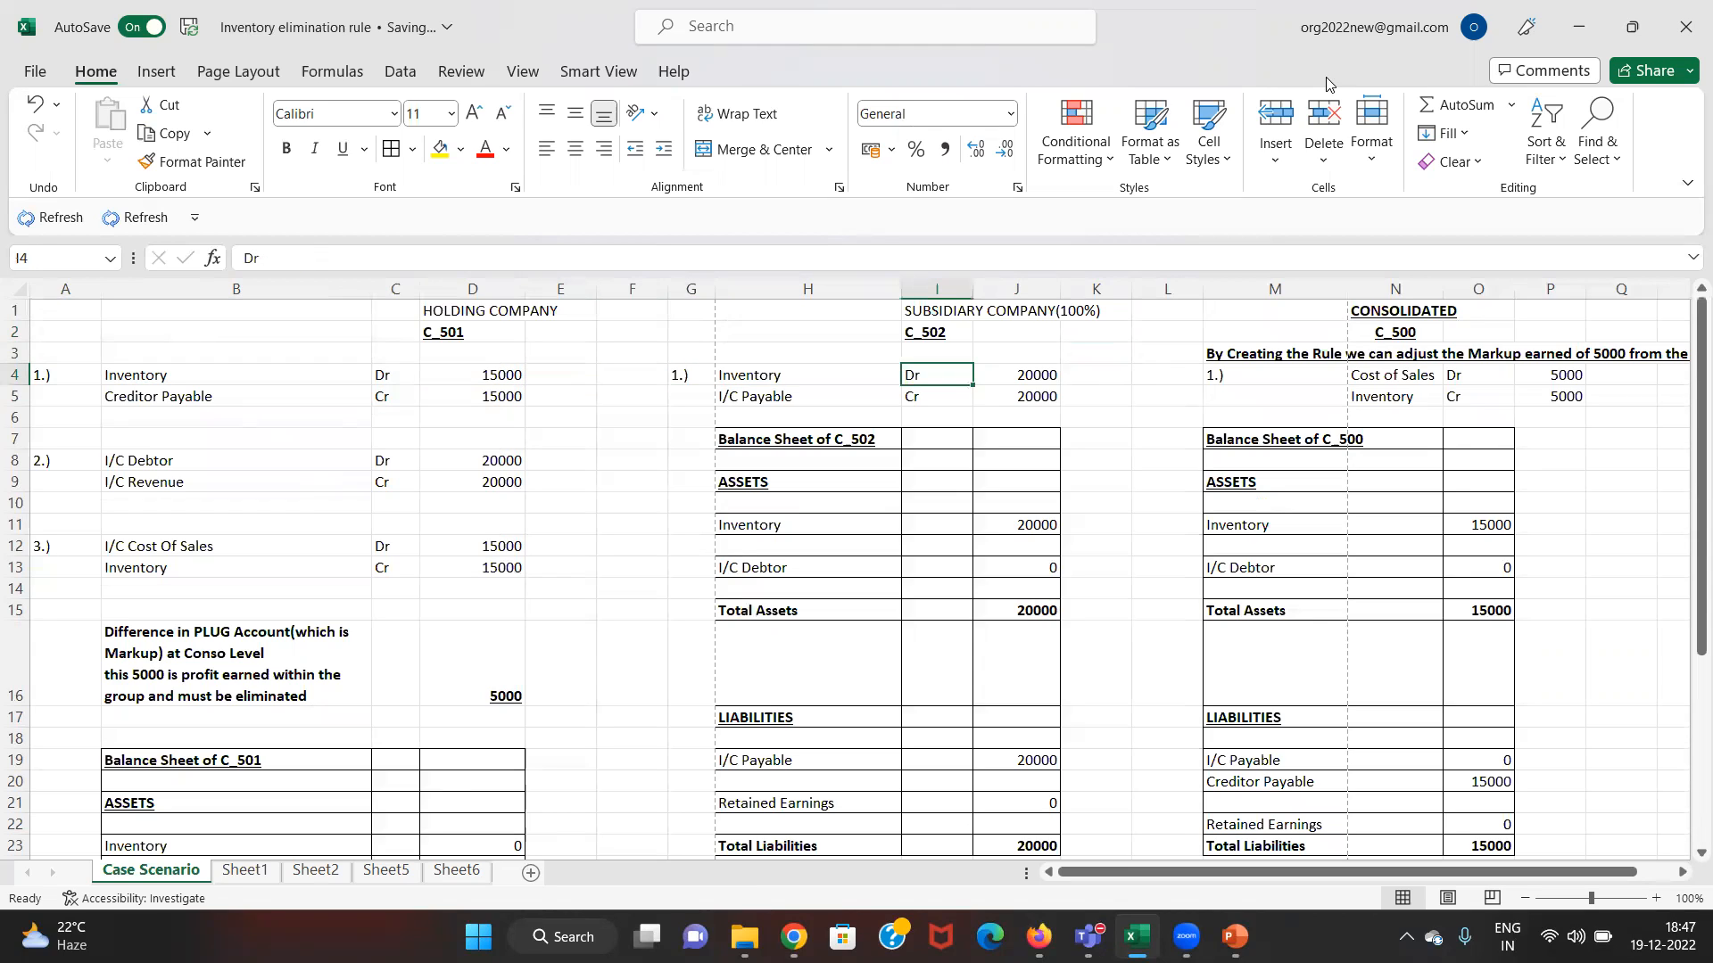
{"action": "key", "text": "Right"}
{"action": "key", "text": "Right"}
{"action": "key", "text": "Up"}
{"action": "key", "text": "Up"}
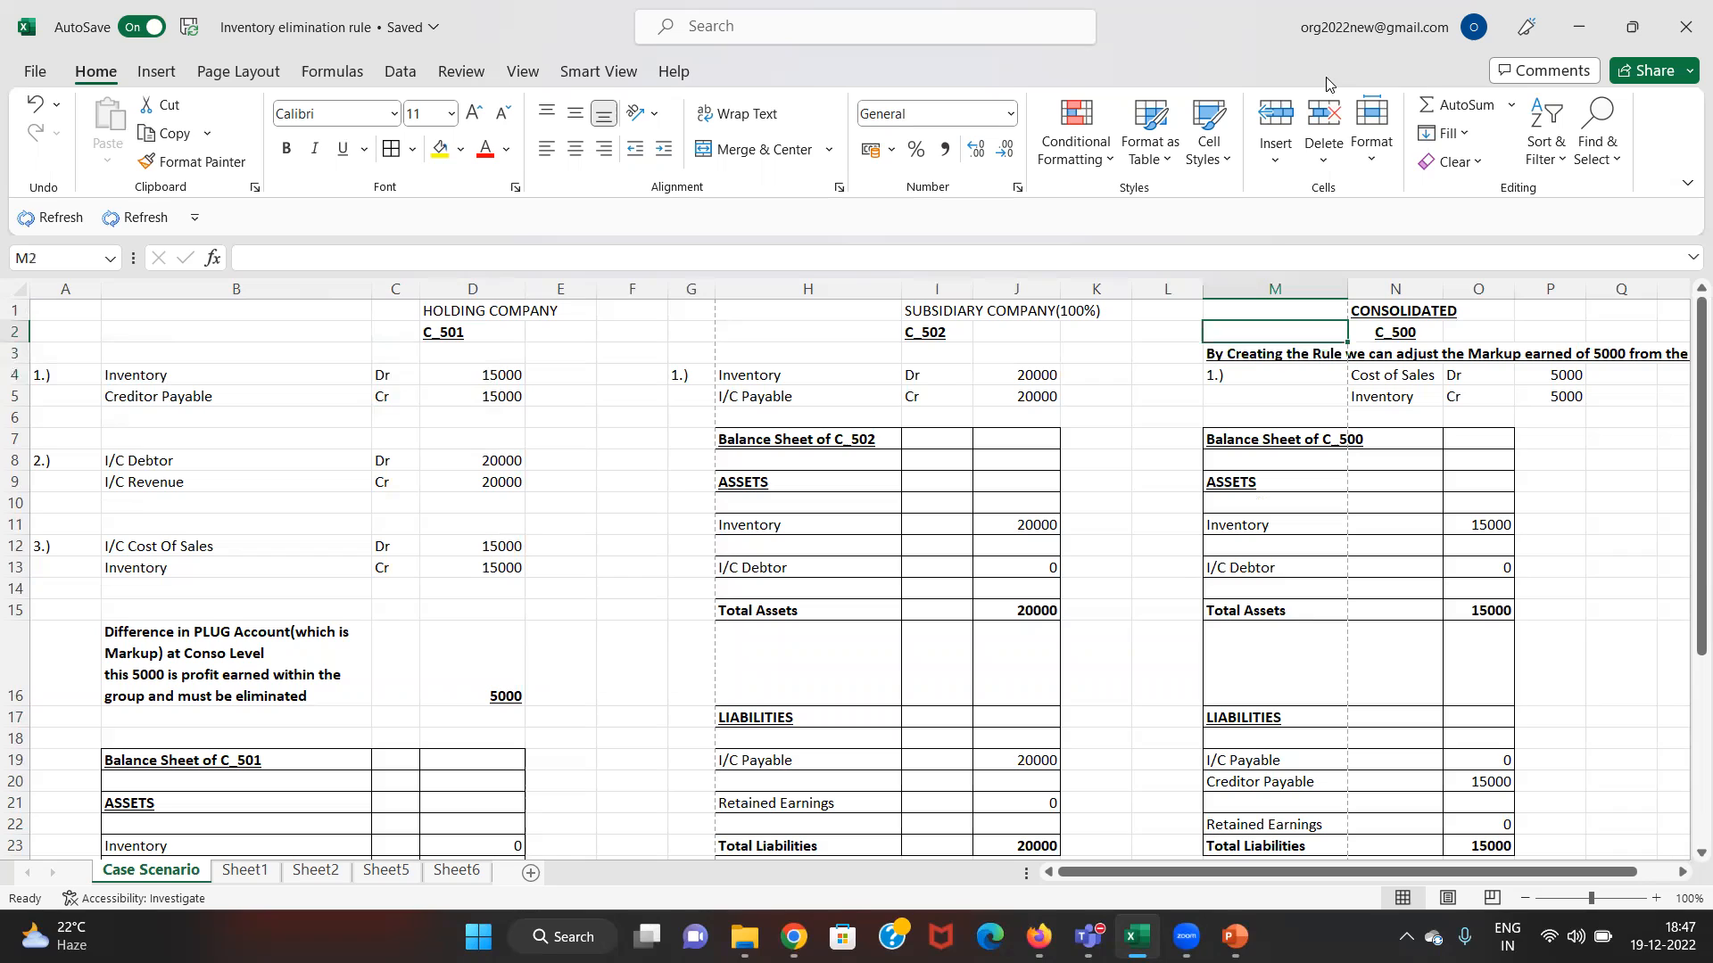
- Examine the first C_501 journal entry, its Inventory debit and Creditor Payable credit in rows 4 and 5
{"action": "key", "text": "Left"}
{"action": "key", "text": "Left"}
{"action": "key", "text": "Home"}
{"action": "key", "text": "Down"}
{"action": "key", "text": "Down"}
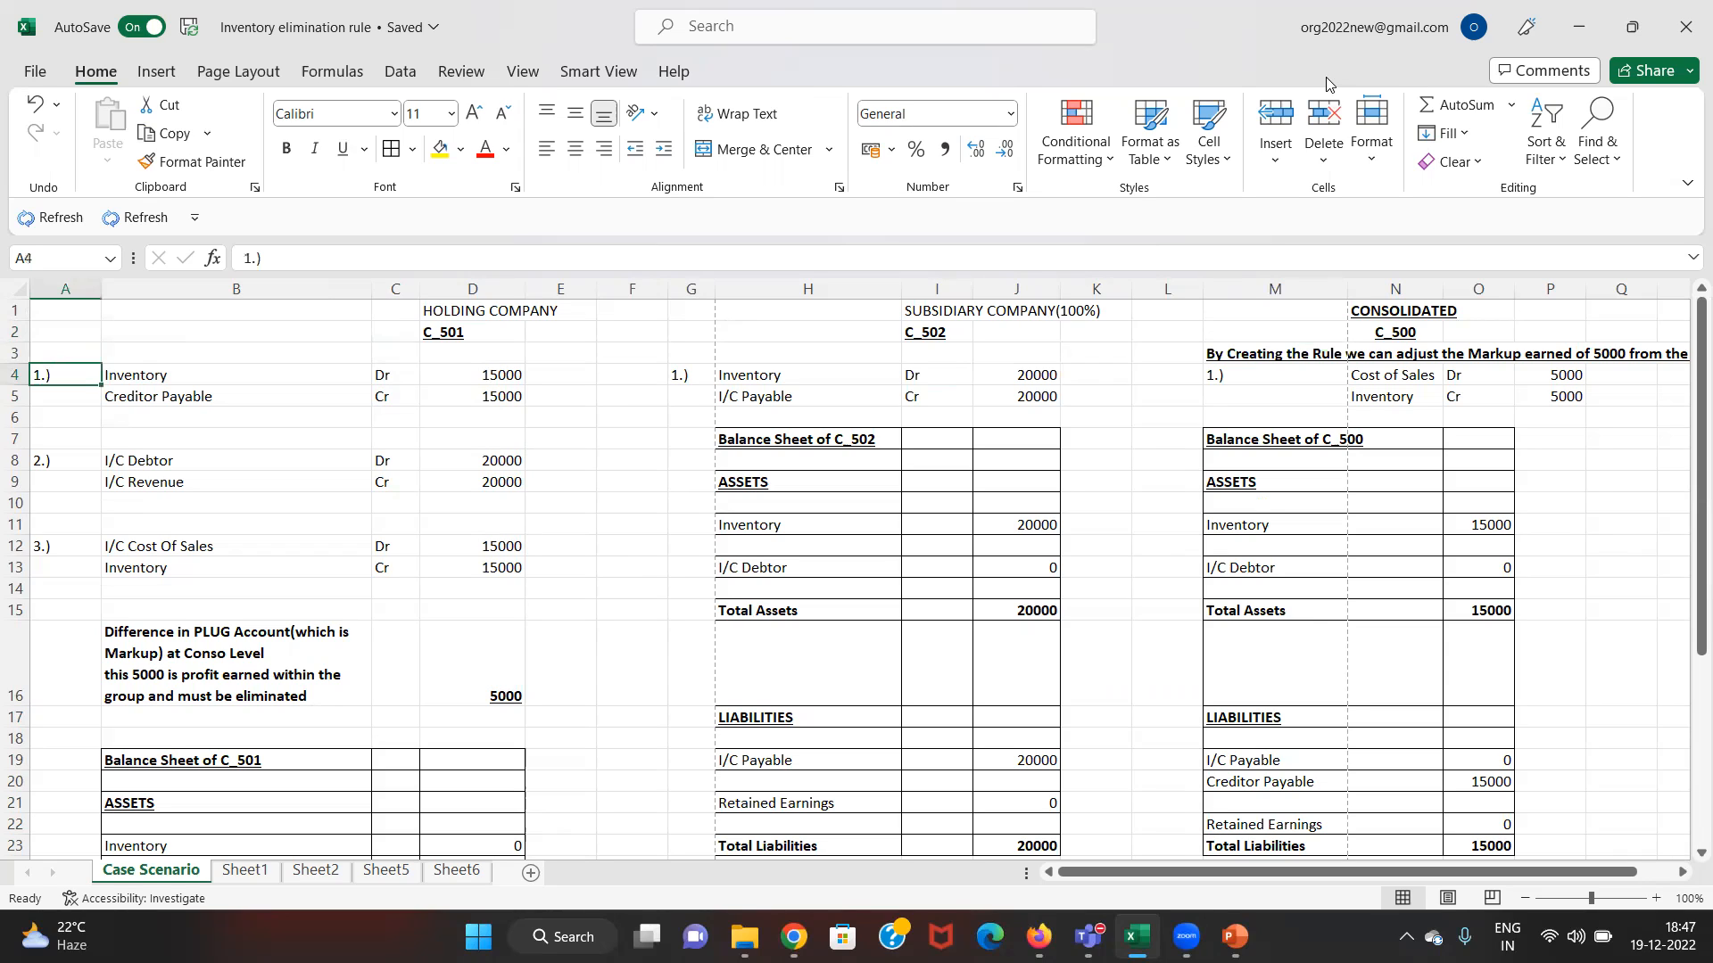
{"action": "key", "text": "Right"}
{"action": "key", "text": "Right"}
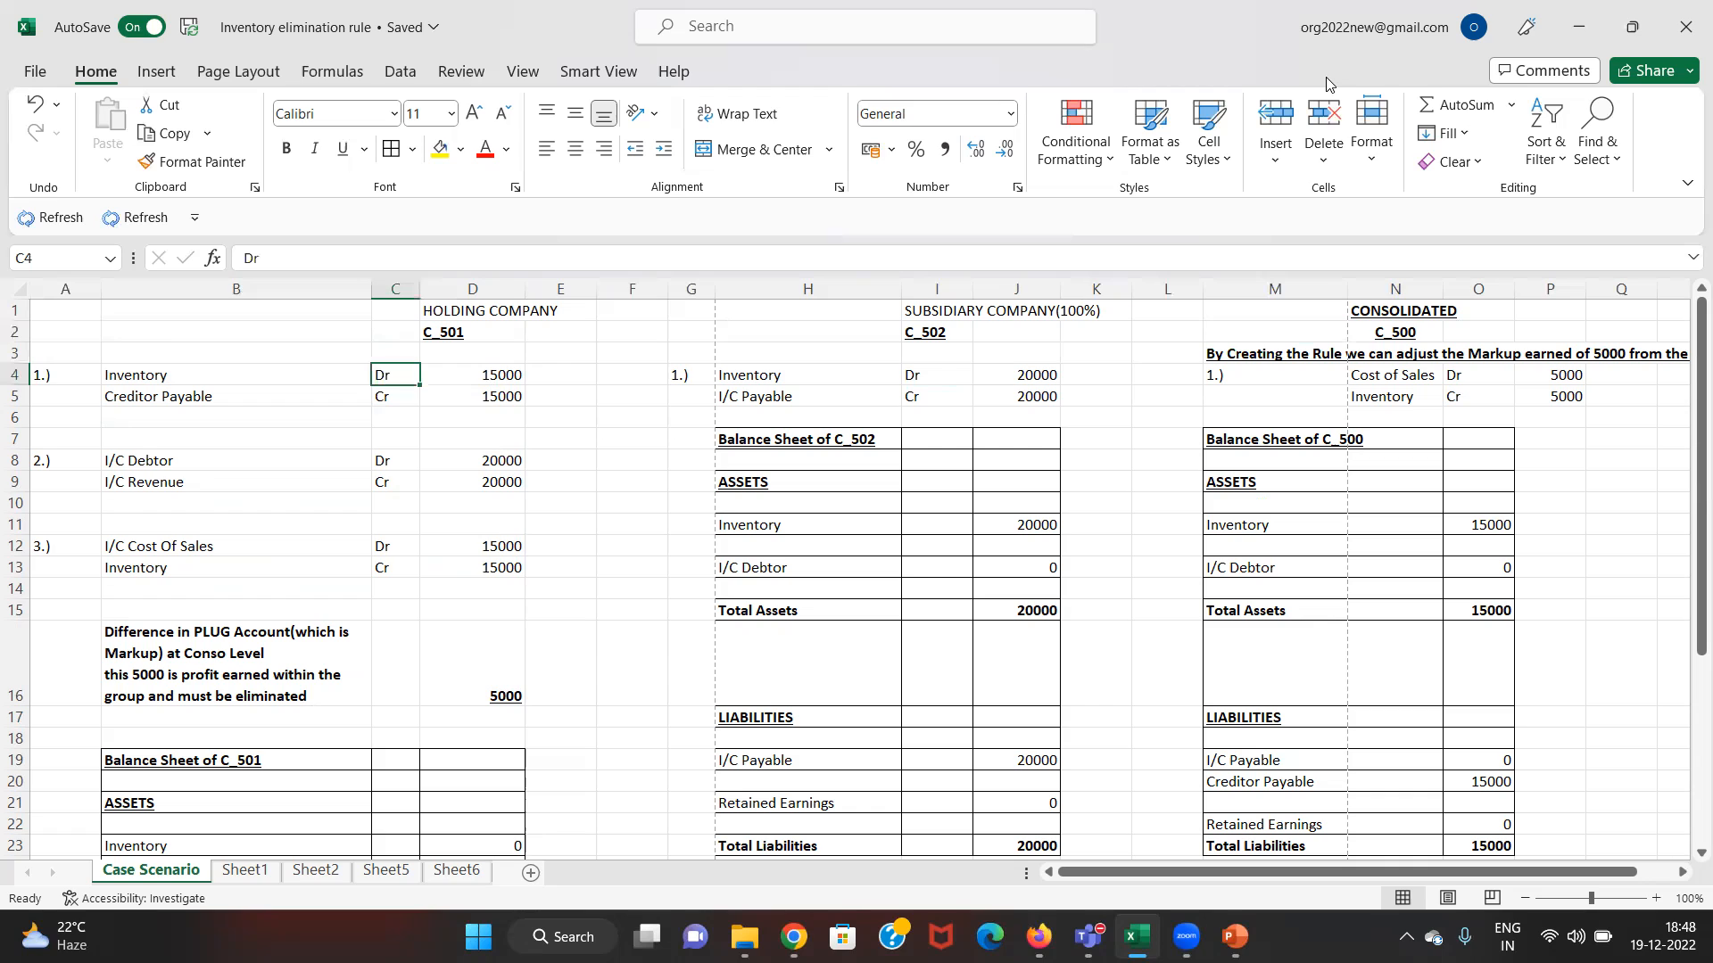
{"action": "key", "text": "Down"}
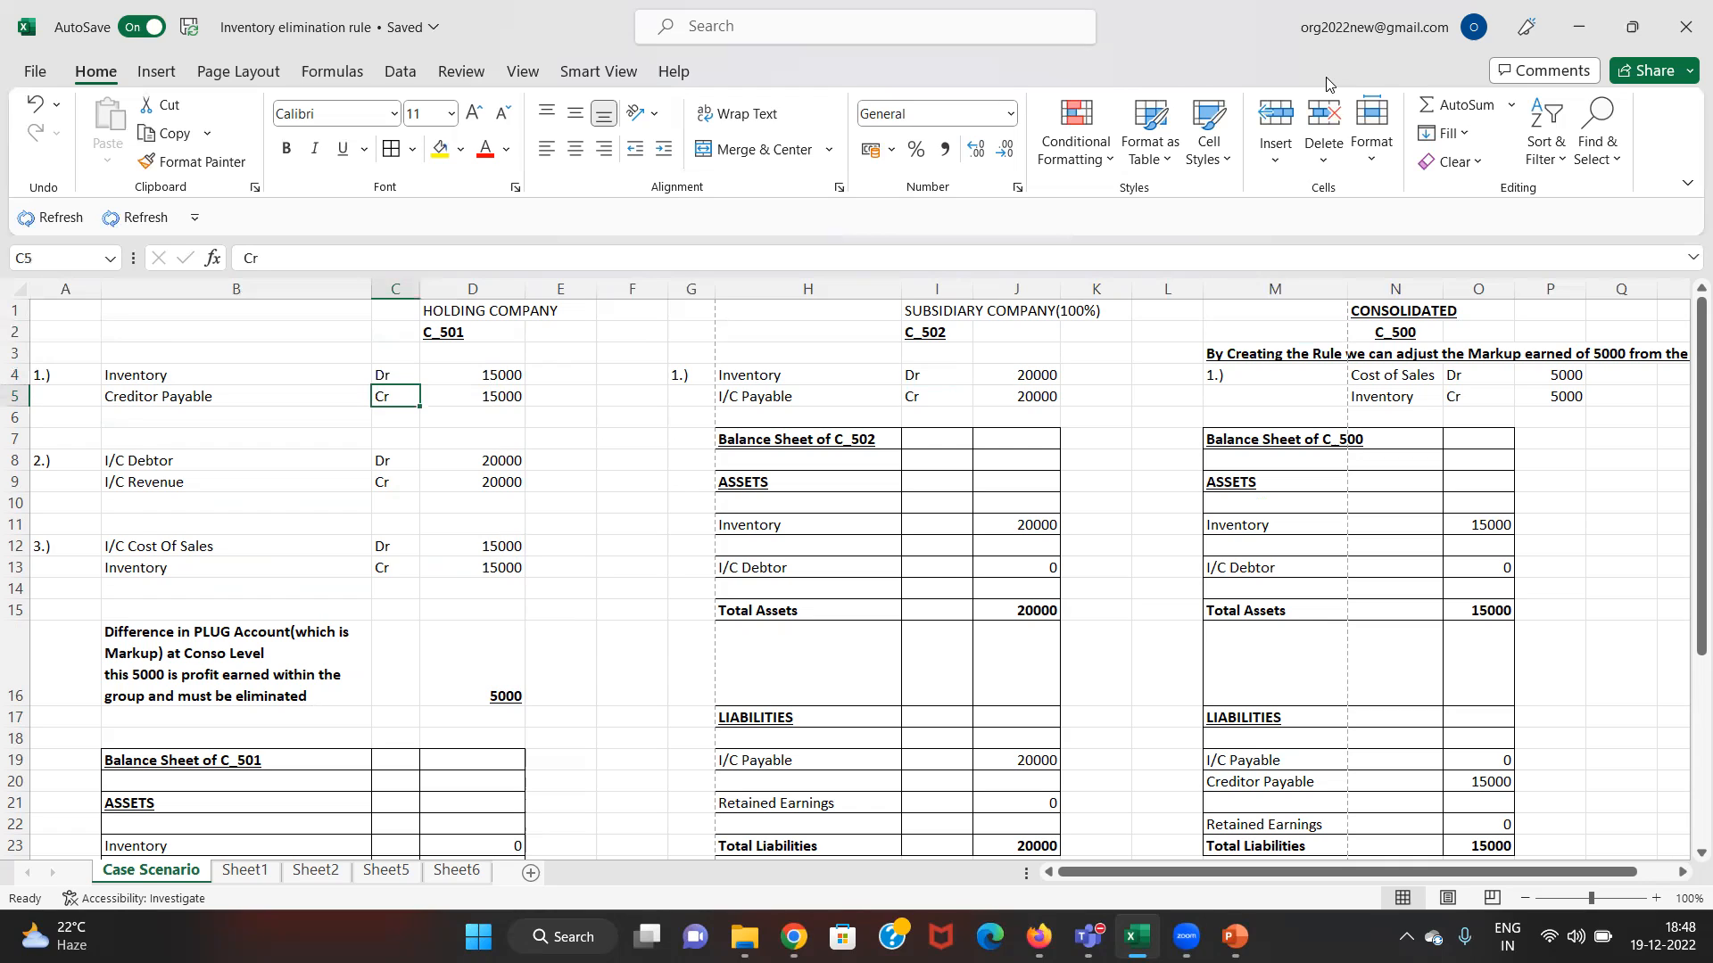
{"action": "key", "text": "Left"}
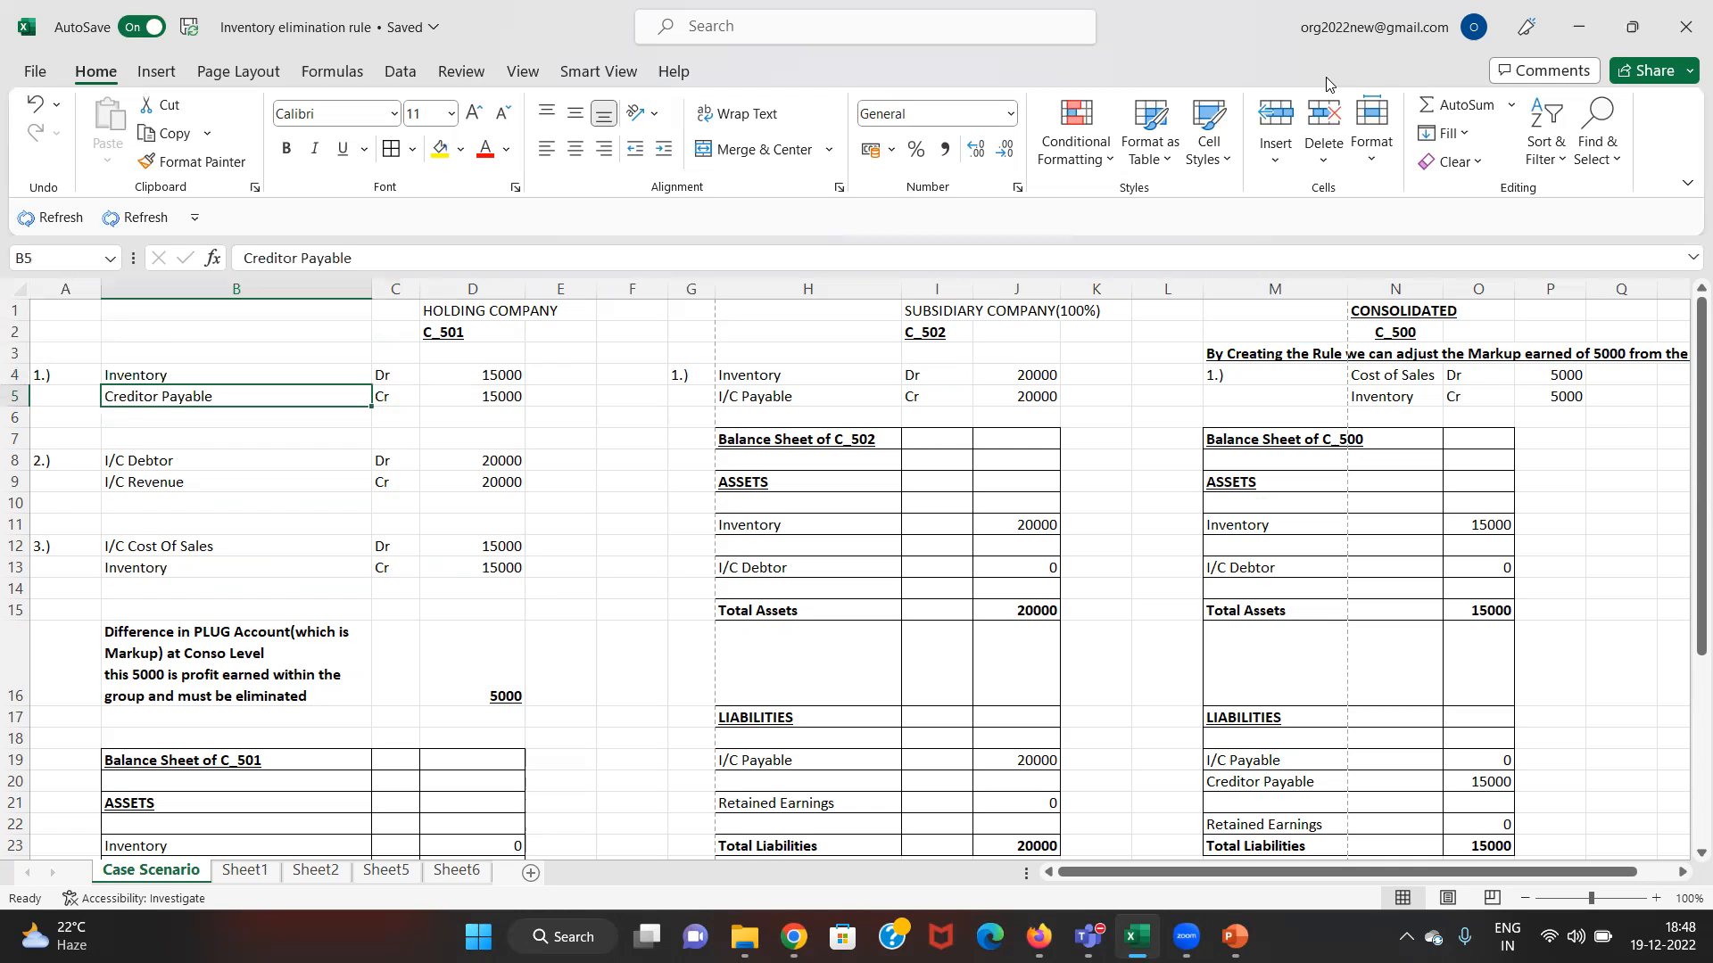
{"action": "key", "text": "Up"}
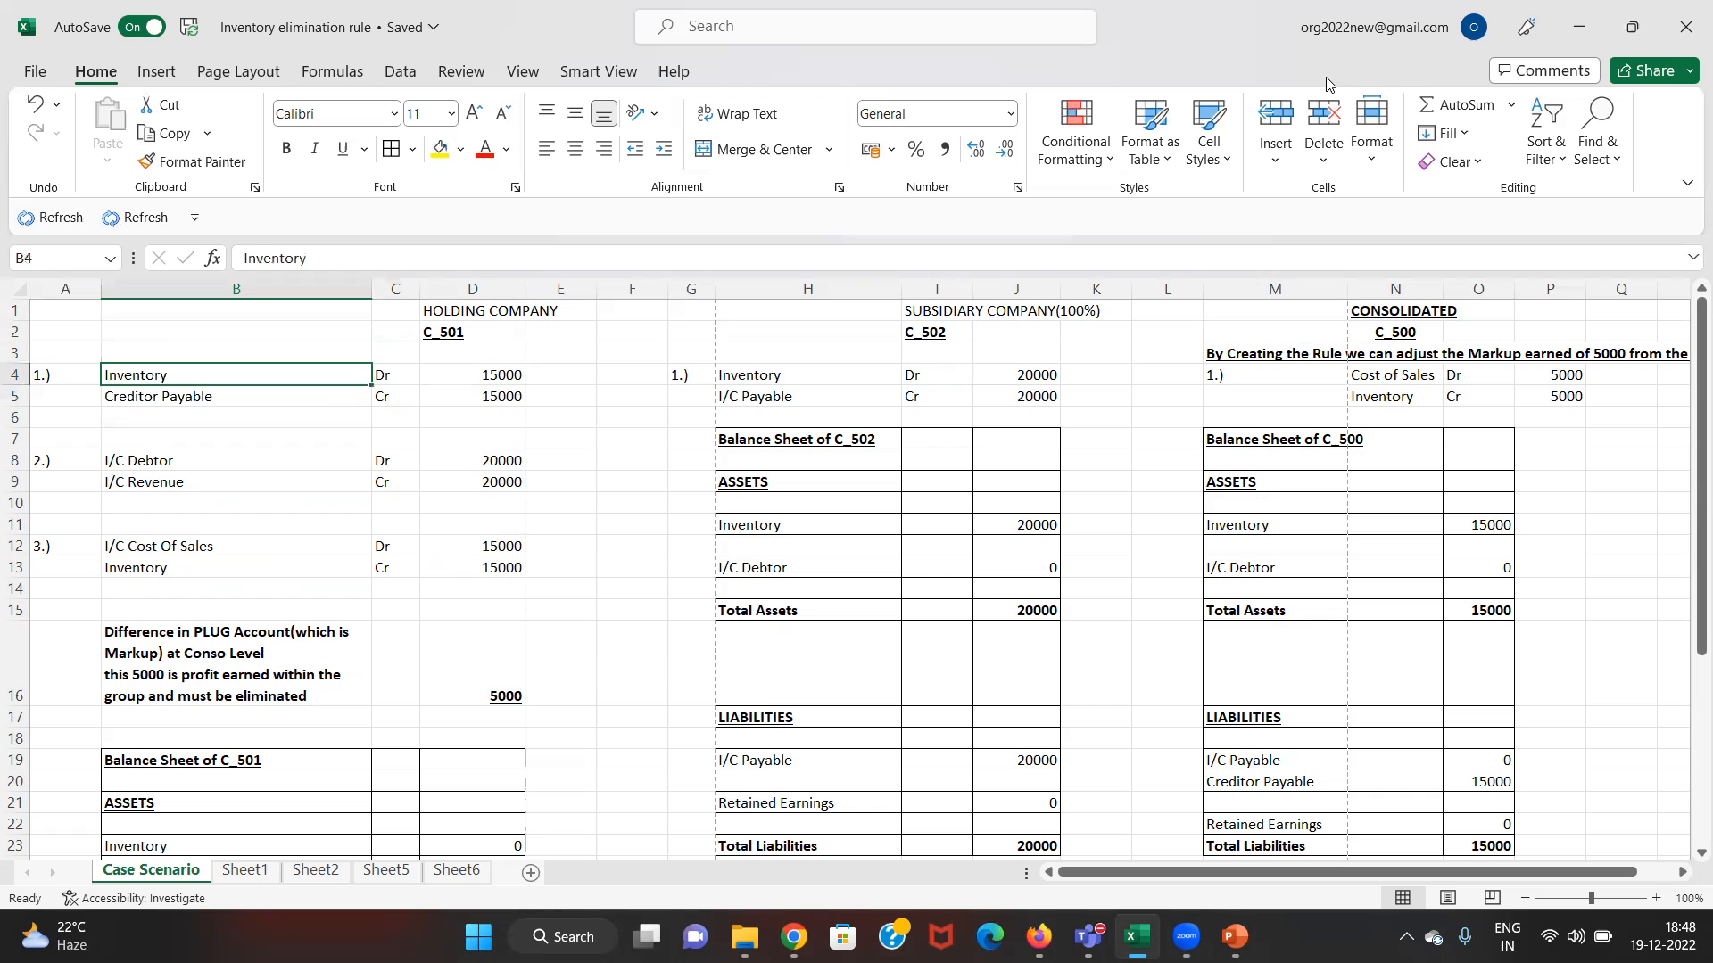
- Add the note "(Purchase of goods)" in B6 below Creditor Payable and make it bold and underlined
{"action": "key", "text": "Down"}
{"action": "key", "text": "Down"}
{"action": "type", "text": "Purchase of goods)"}
{"action": "key", "text": "F2"}
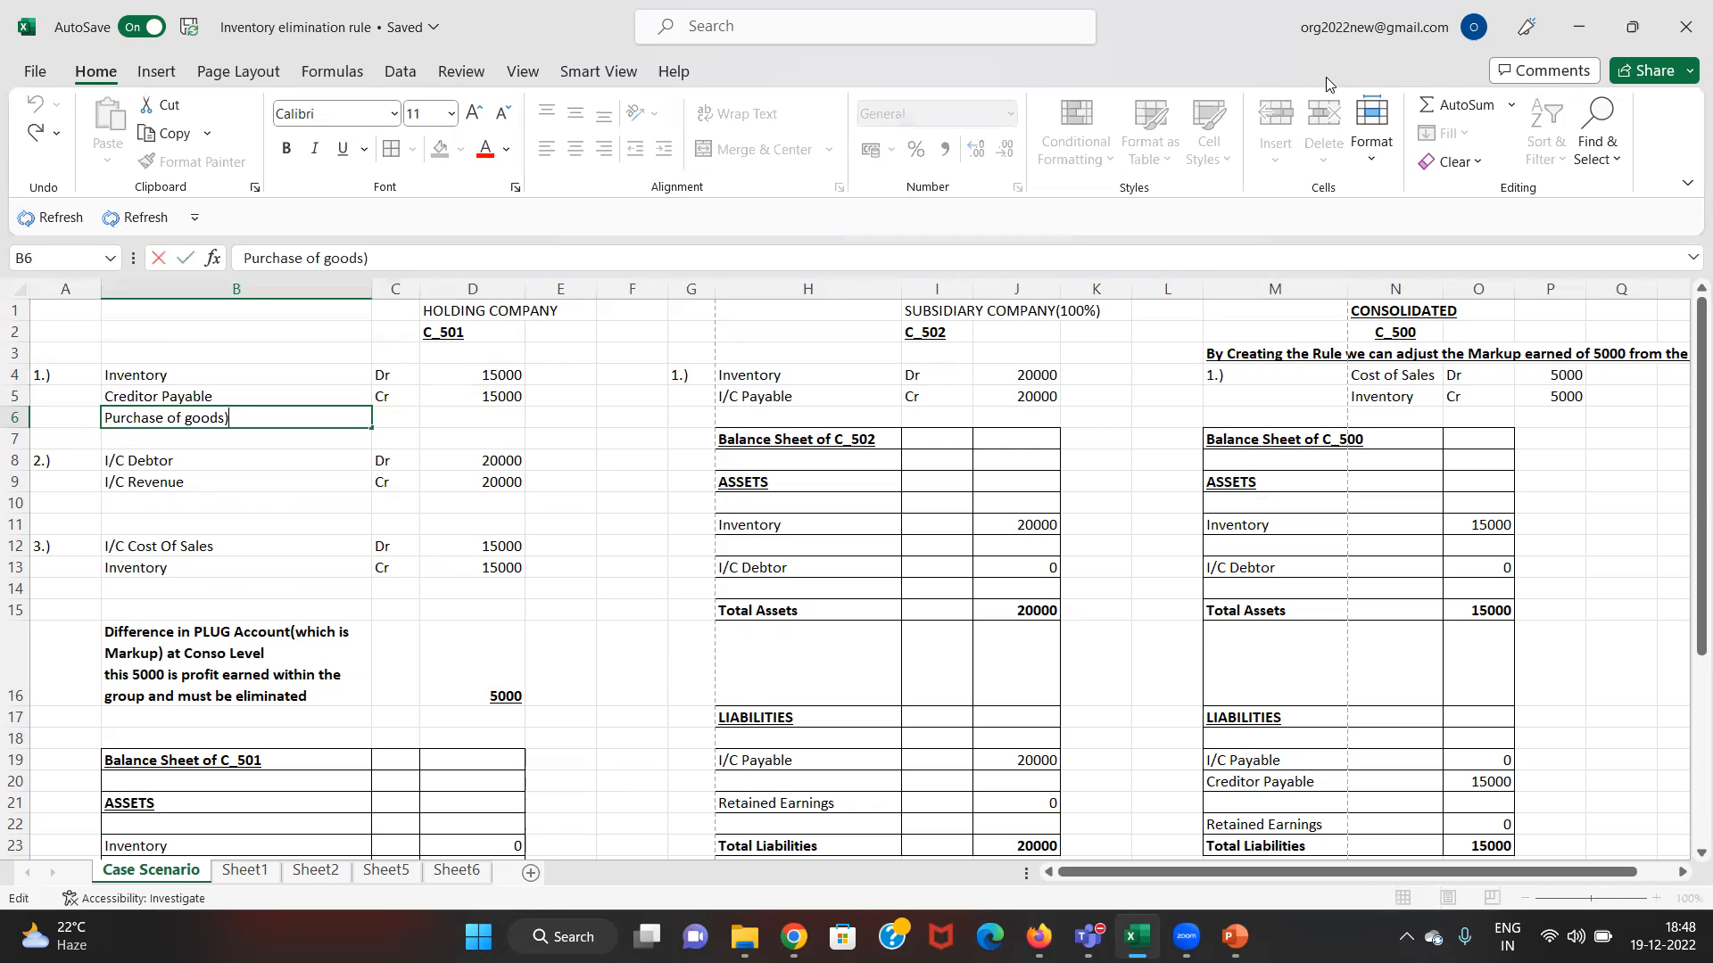
{"action": "left_click", "coordinate": [107, 415]}
{"action": "type", "text": "("}
{"action": "key", "text": "Return"}
{"action": "left_click", "coordinate": [104, 416]}
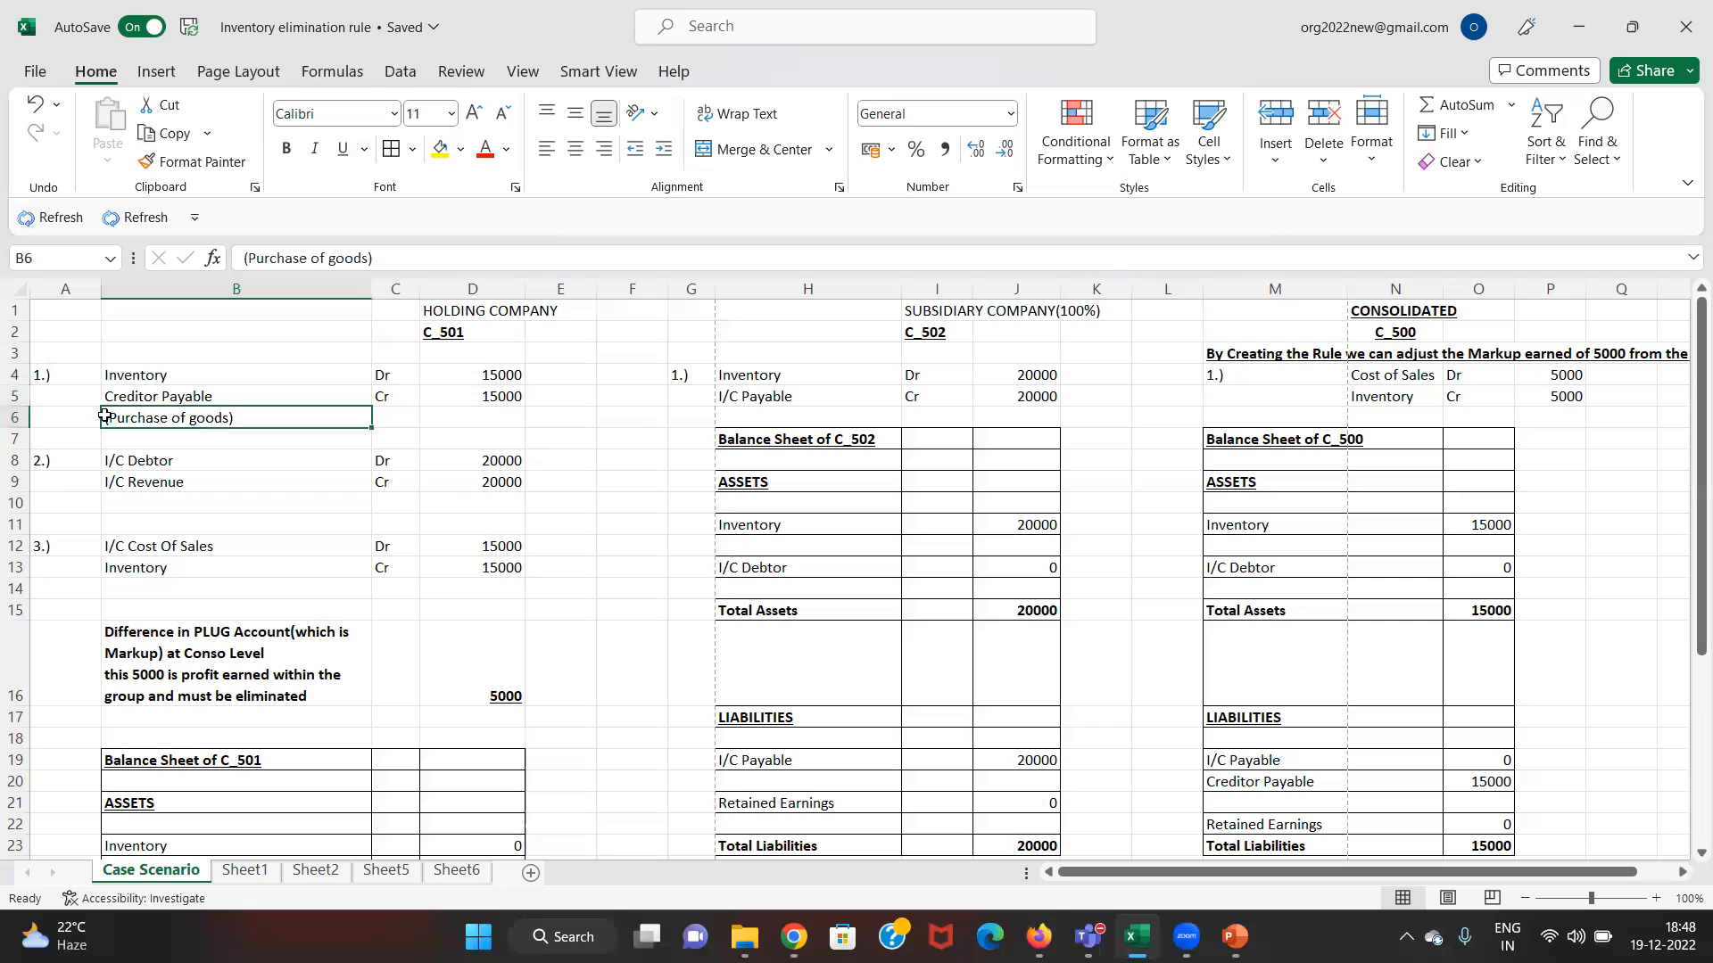
{"action": "key", "text": "ctrl+b"}
{"action": "key", "text": "ctrl+u"}
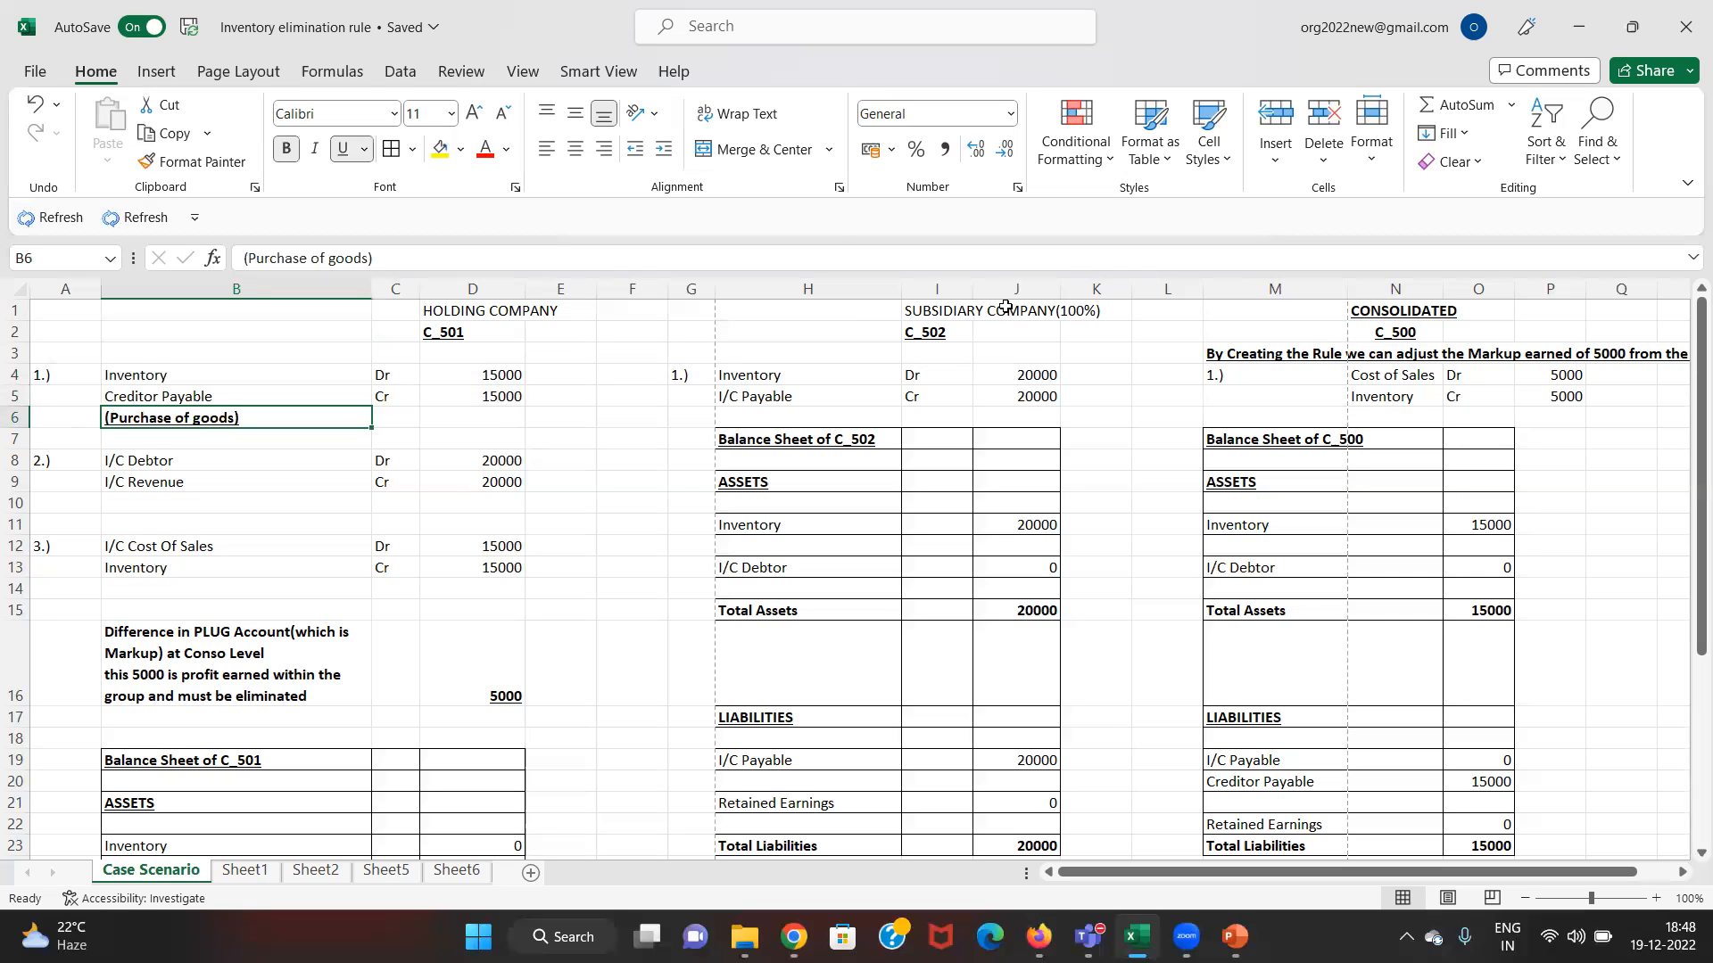
- Extend the note in B6 to read "(Purchase of goods from an outsider)"
{"action": "left_click", "coordinate": [493, 373]}
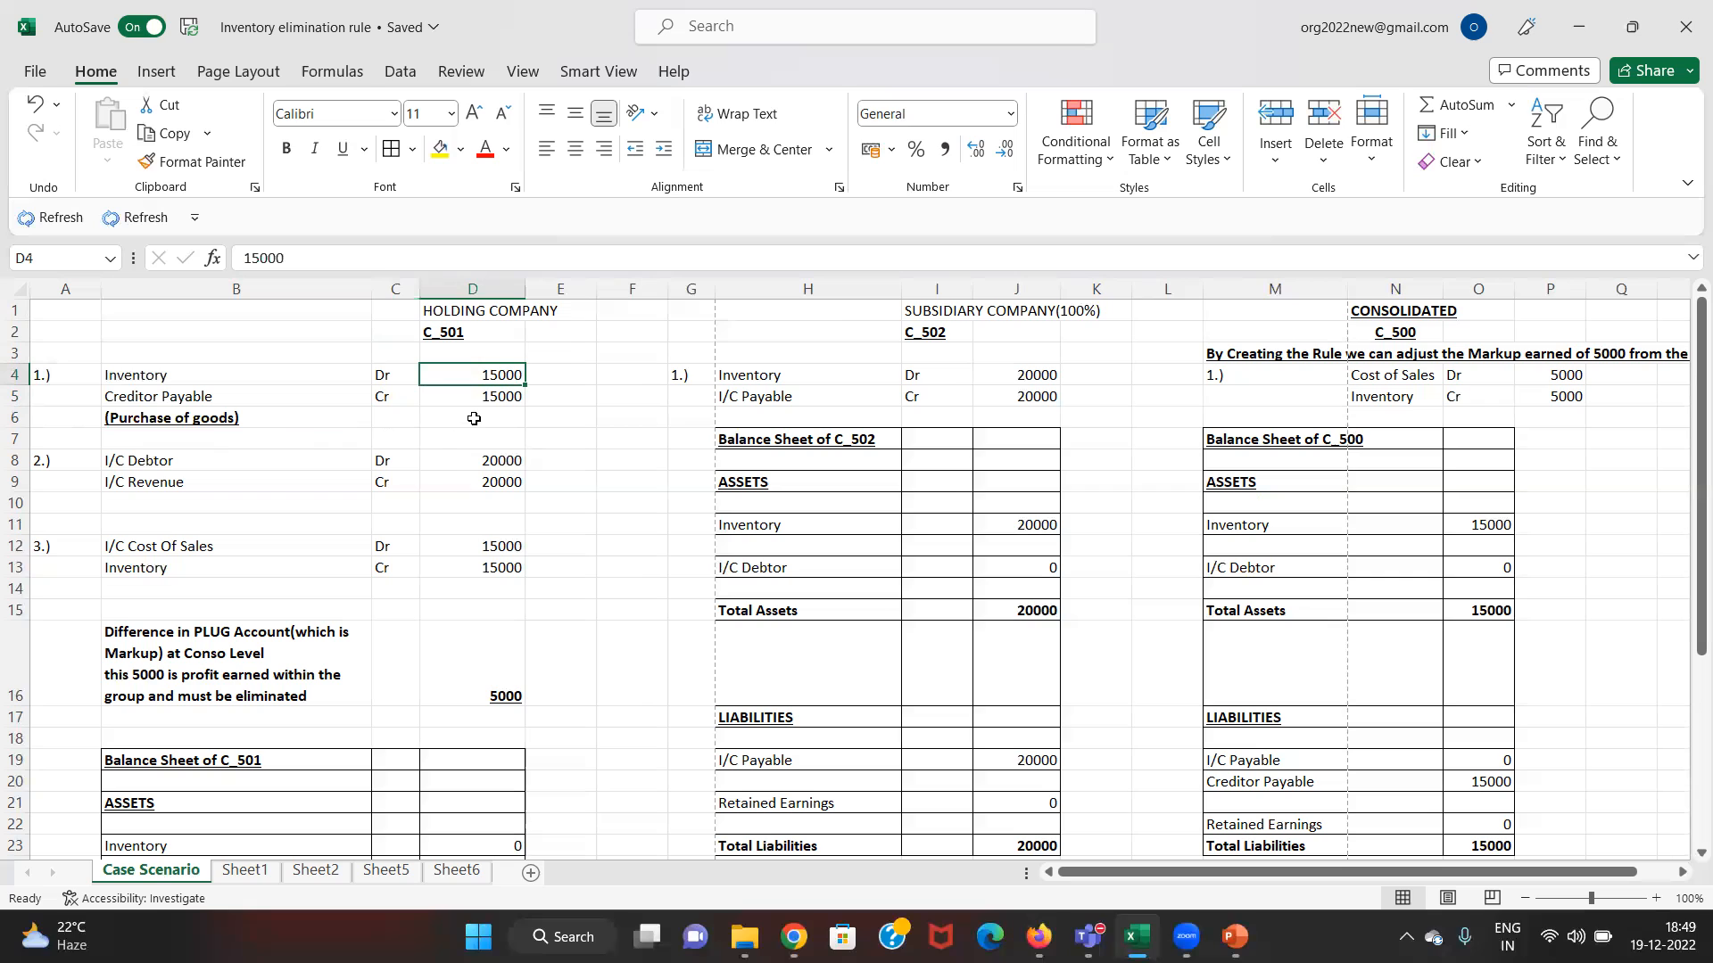
{"action": "key", "text": "Return"}
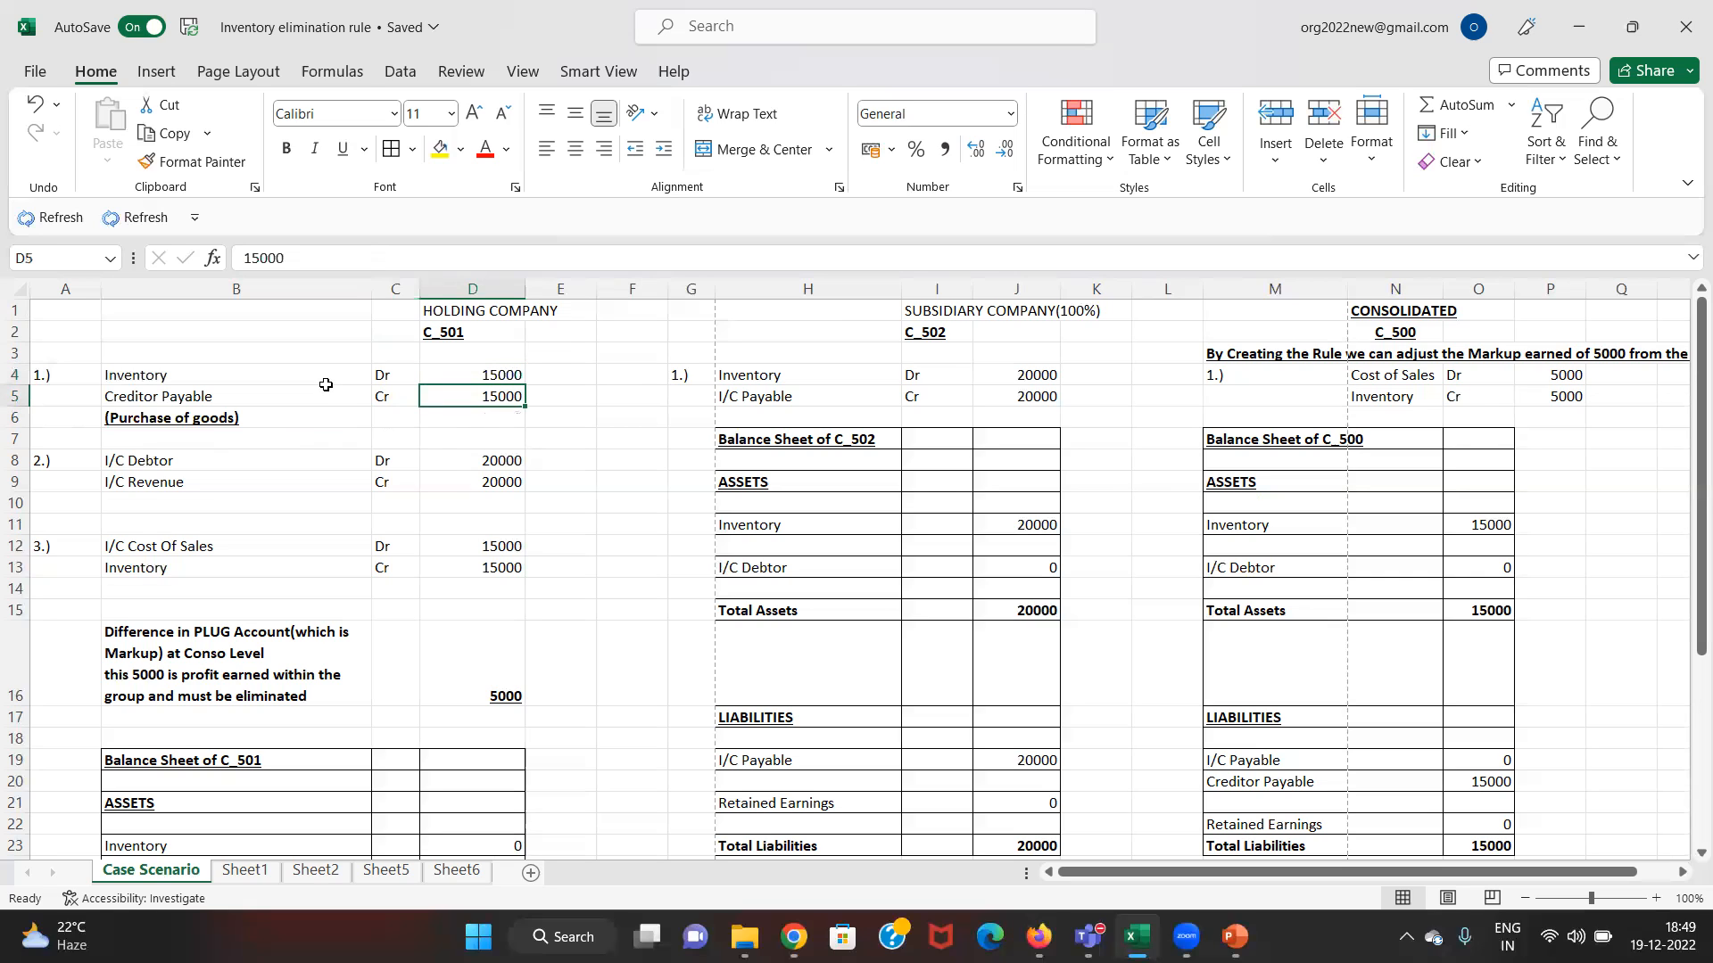
{"action": "left_click", "coordinate": [326, 389]}
{"action": "key", "text": "Down"}
{"action": "key", "text": "F2"}
{"action": "key", "text": "BackSpace"}
{"action": "type", "text": "from an"}
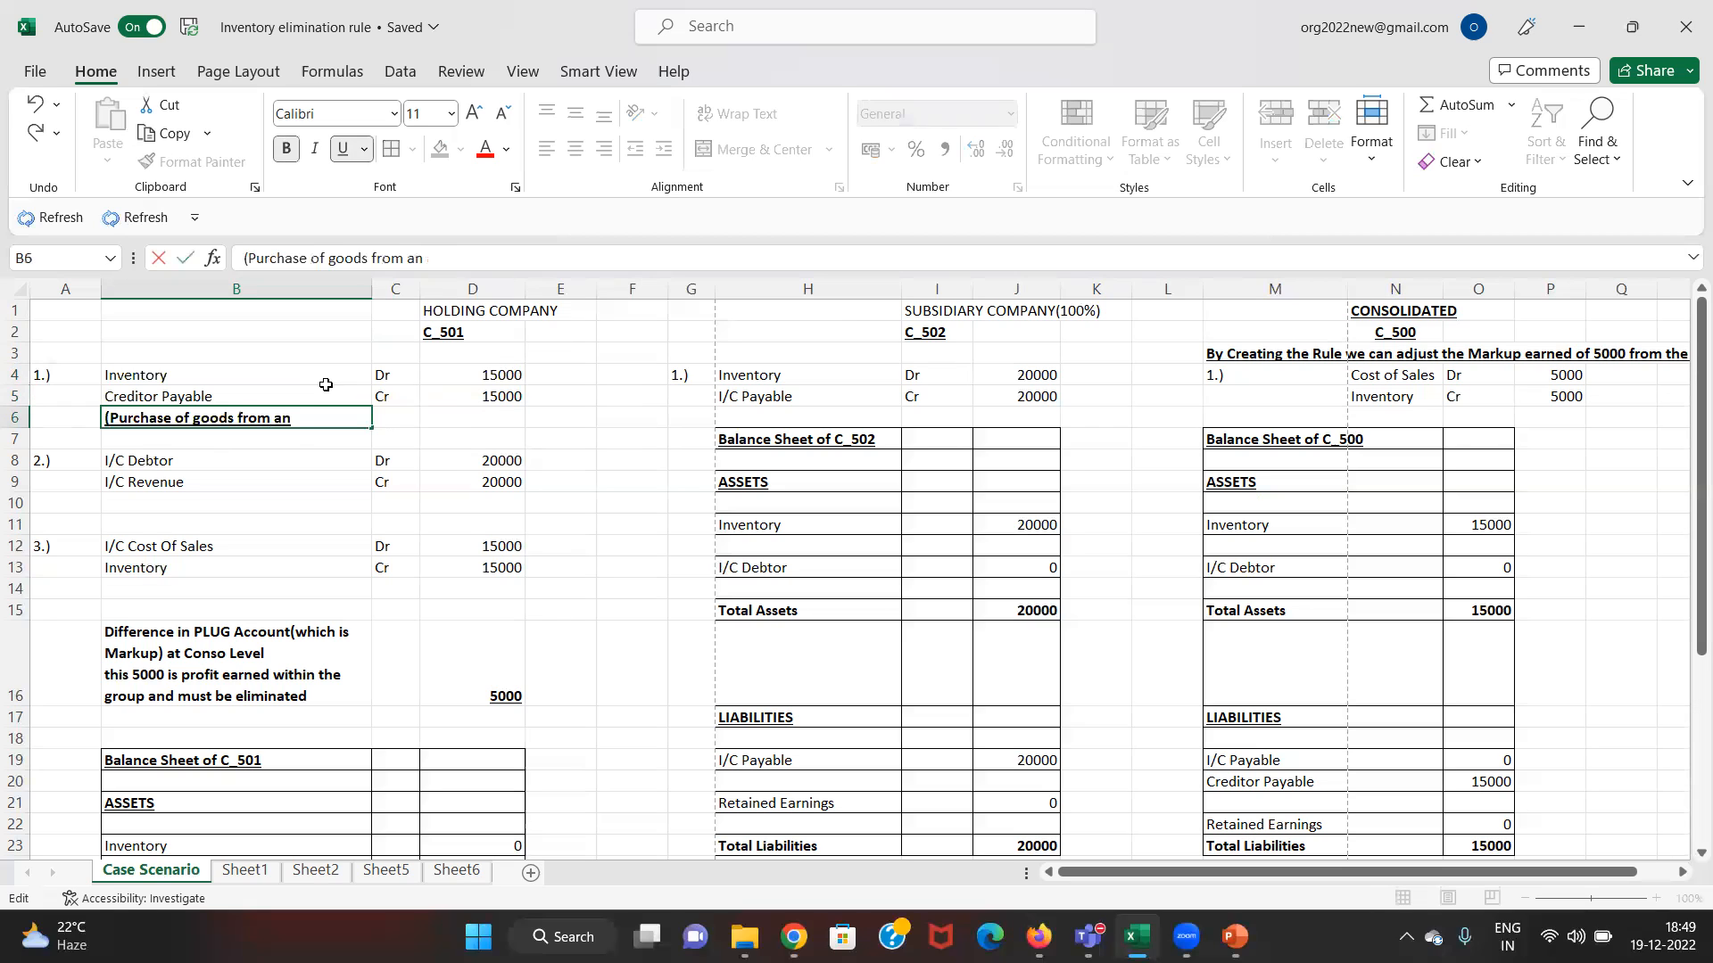
{"action": "type", "text": " outsider)"}
{"action": "key", "text": "Return"}
{"action": "key", "text": "Up"}
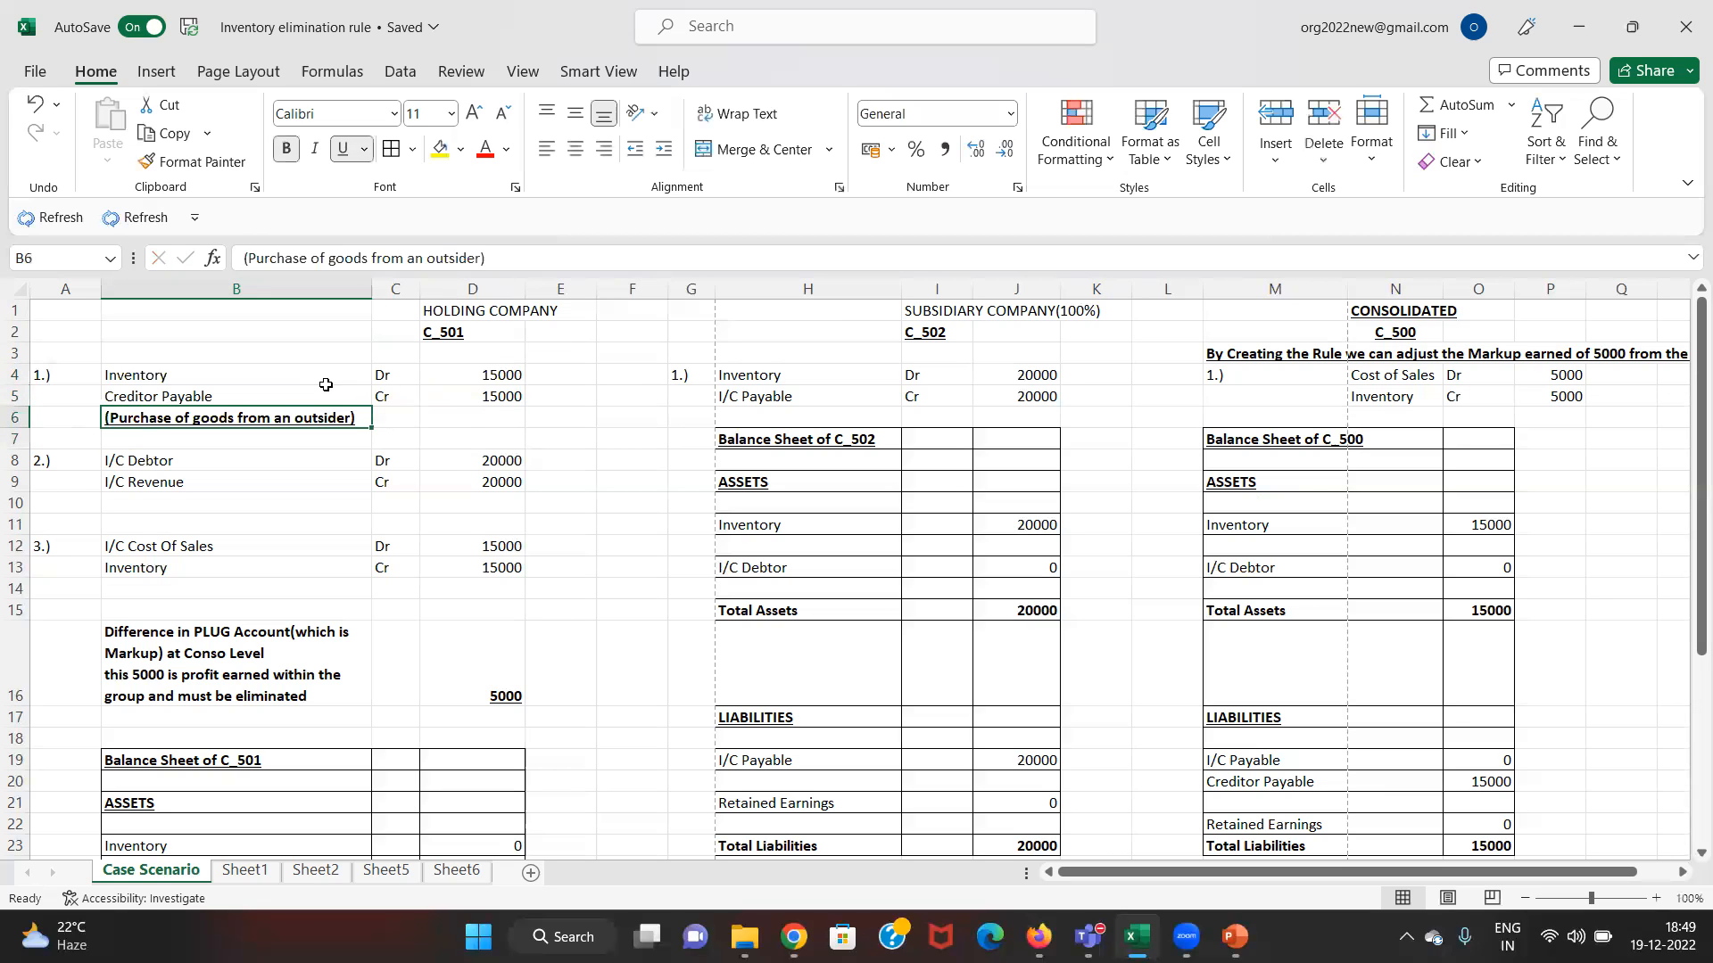
- Add the bold, underlined note "(Sold within the group to C_502)" in B10 below I/C Revenue
{"action": "key", "text": "Down"}
{"action": "key", "text": "Down"}
{"action": "key", "text": "Down"}
{"action": "key", "text": "Down"}
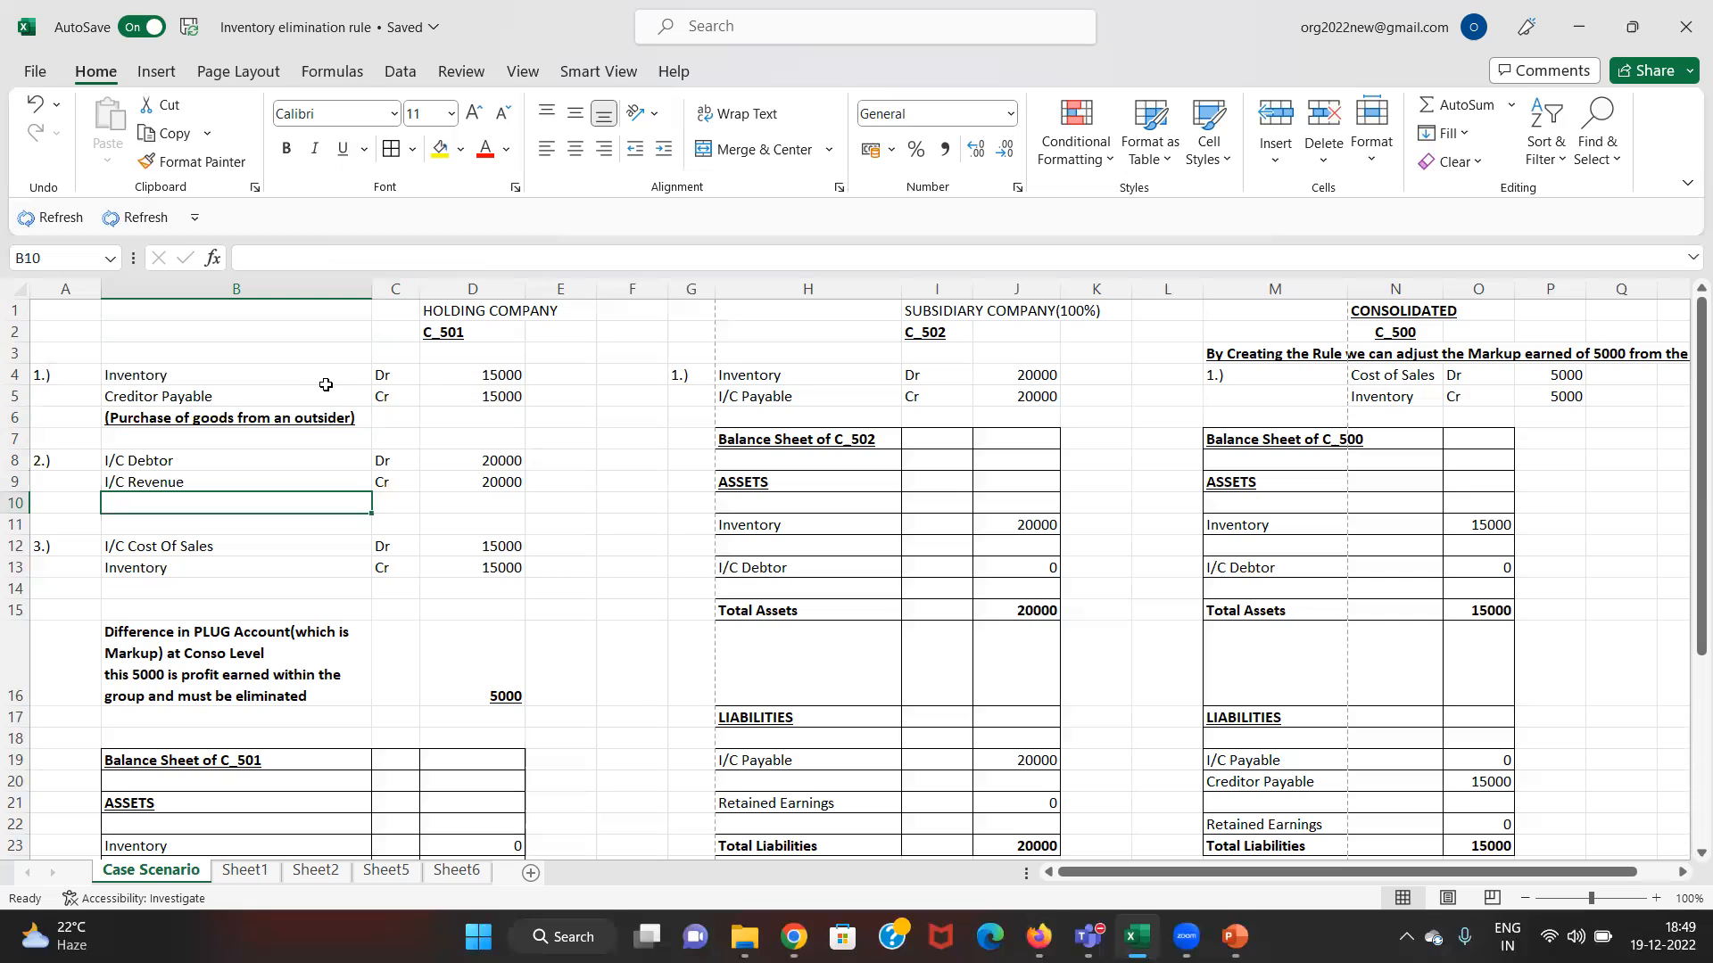
{"action": "type", "text": "("}
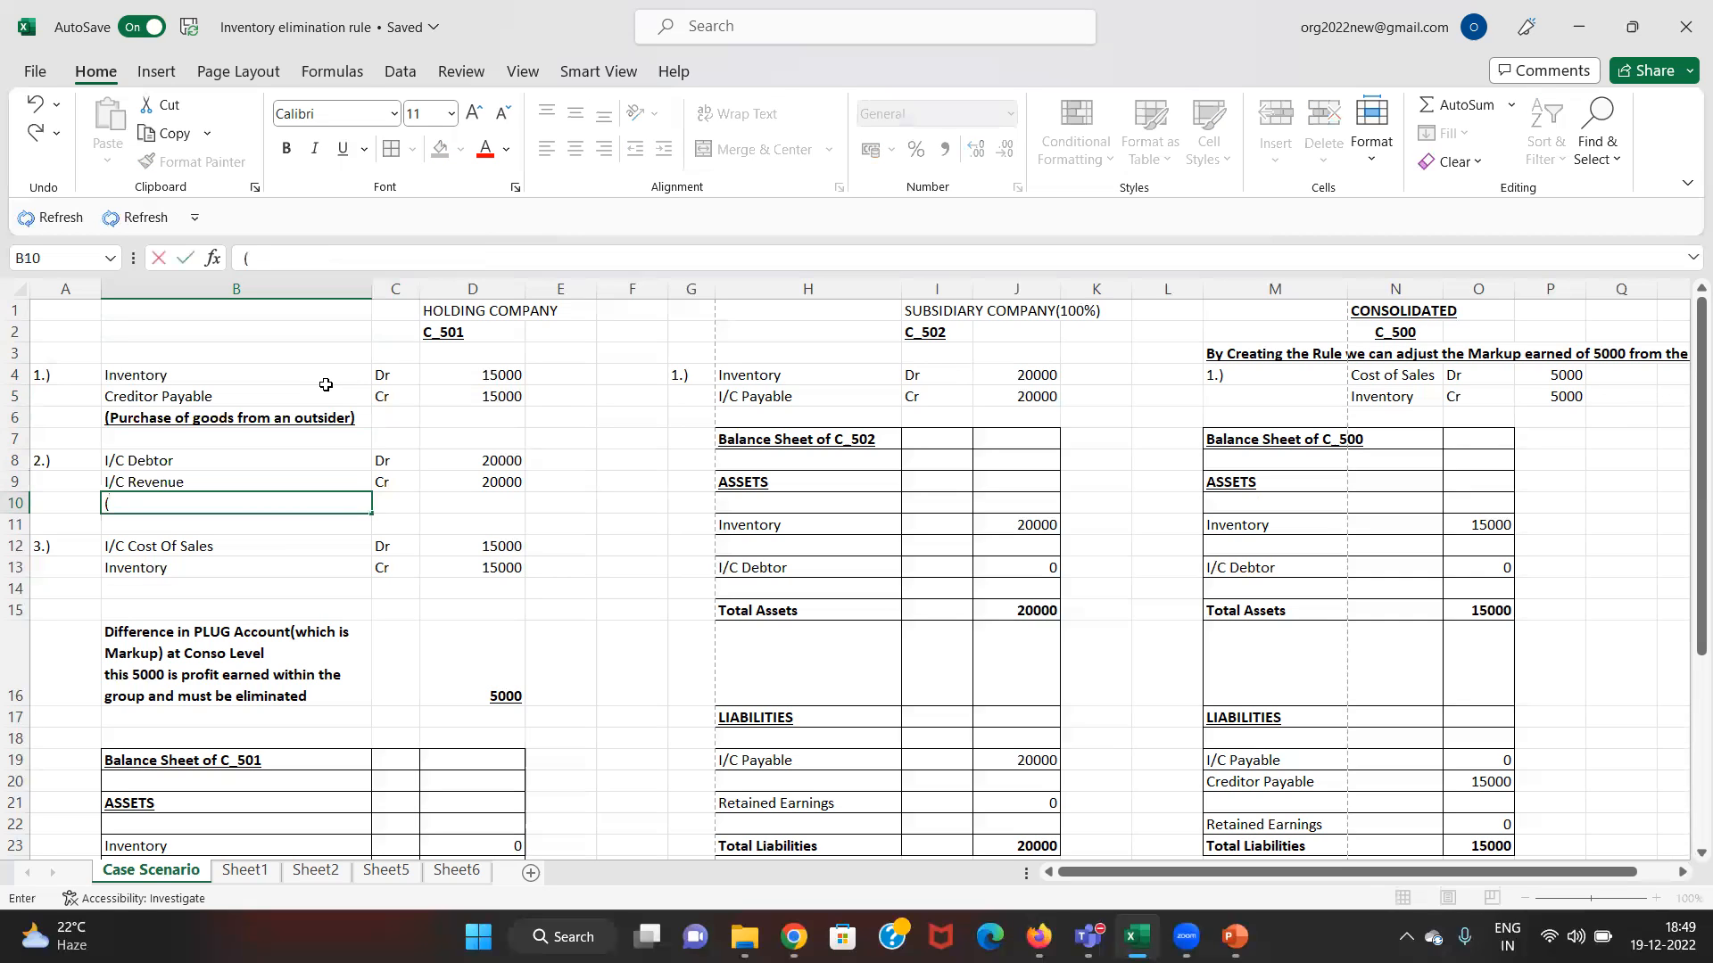
{"action": "type", "text": "Do"}
{"action": "key", "text": "BackSpace"}
{"action": "key", "text": "BackSpace"}
{"action": "type", "text": "Sold within the"}
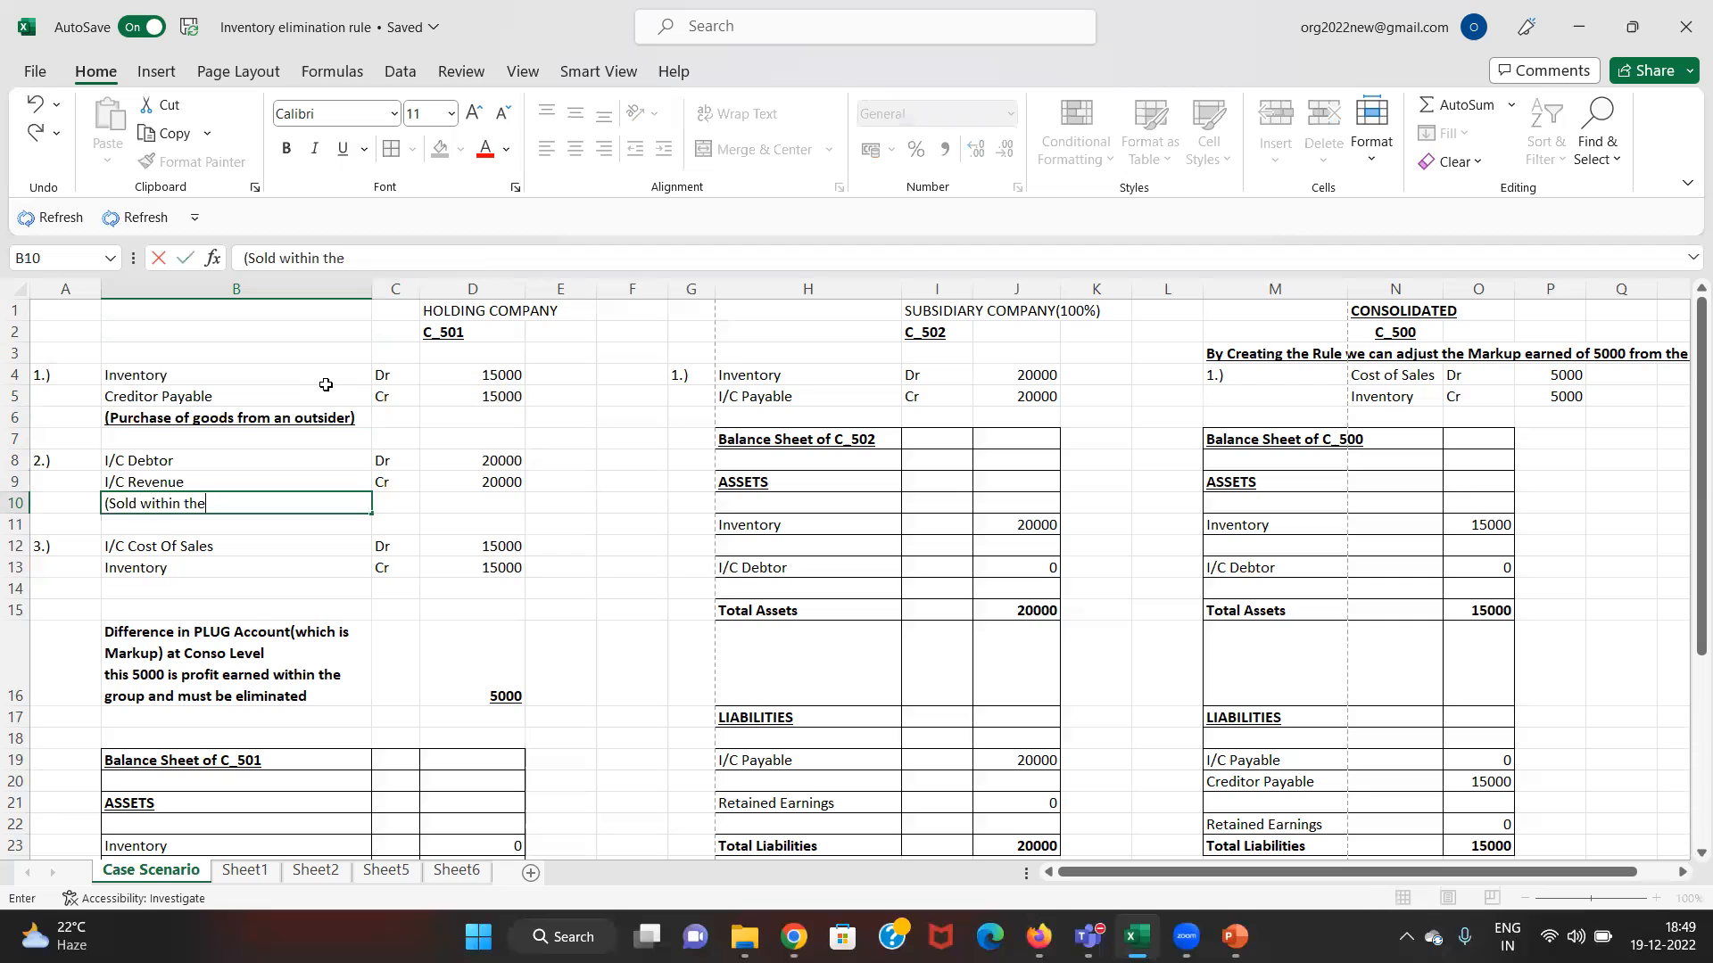
{"action": "type", "text": " group to C_502)"}
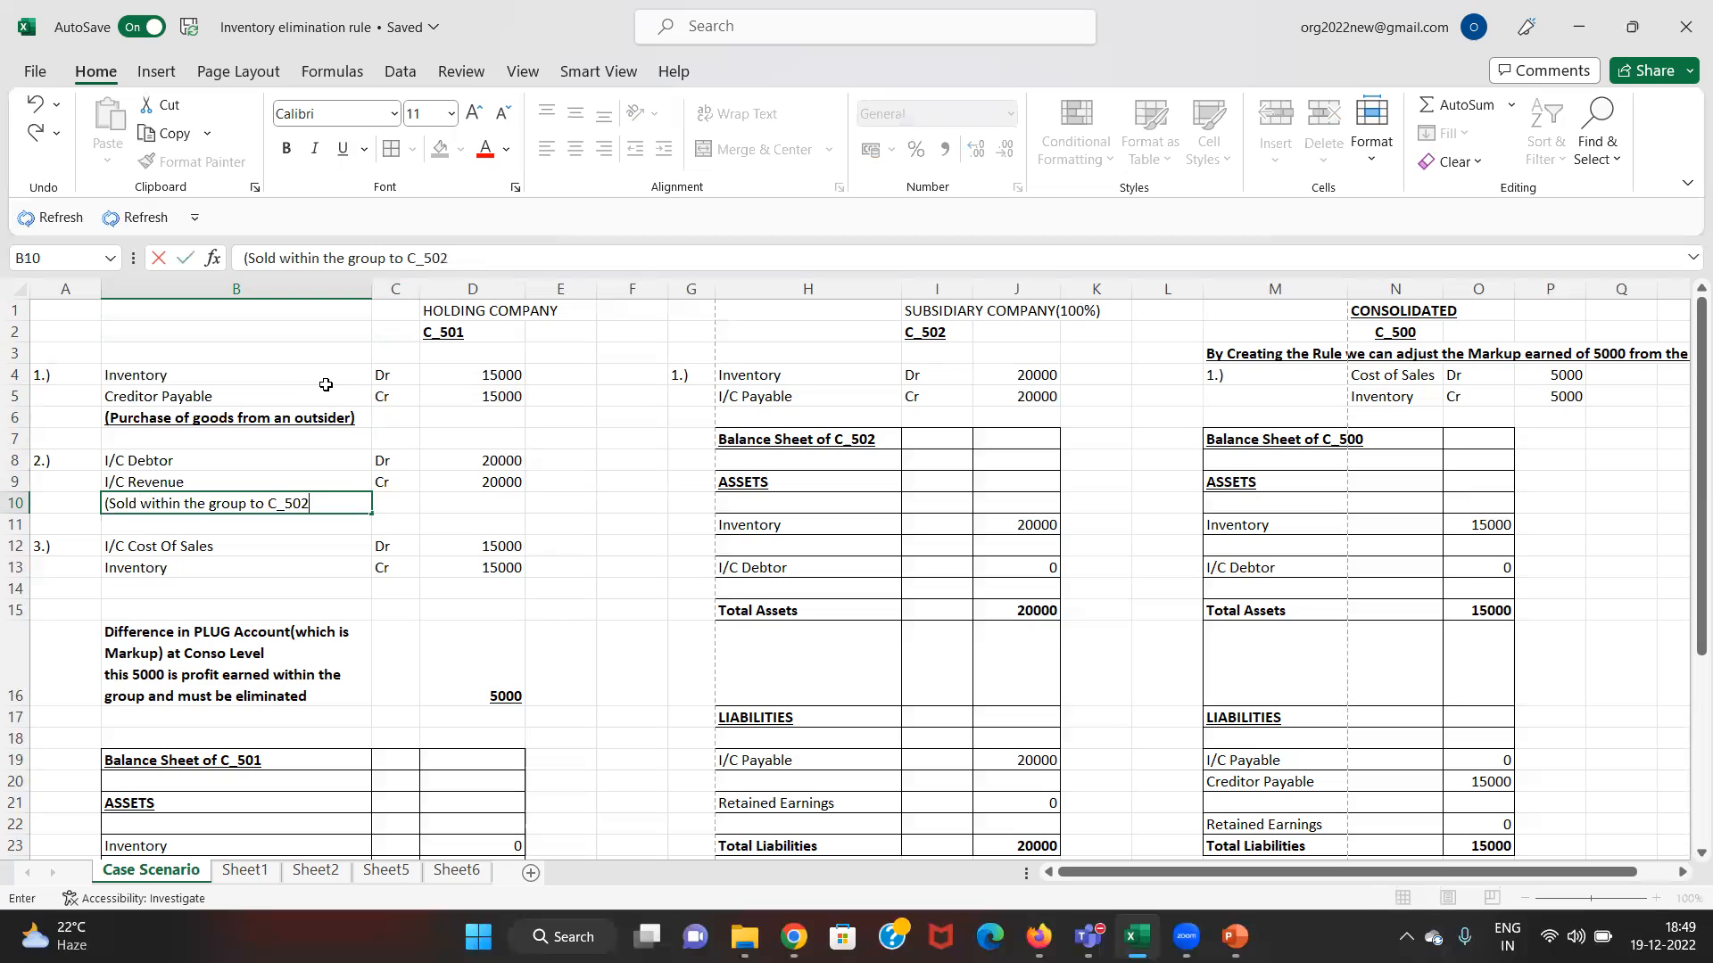
{"action": "key", "text": "Return"}
{"action": "key", "text": "Up"}
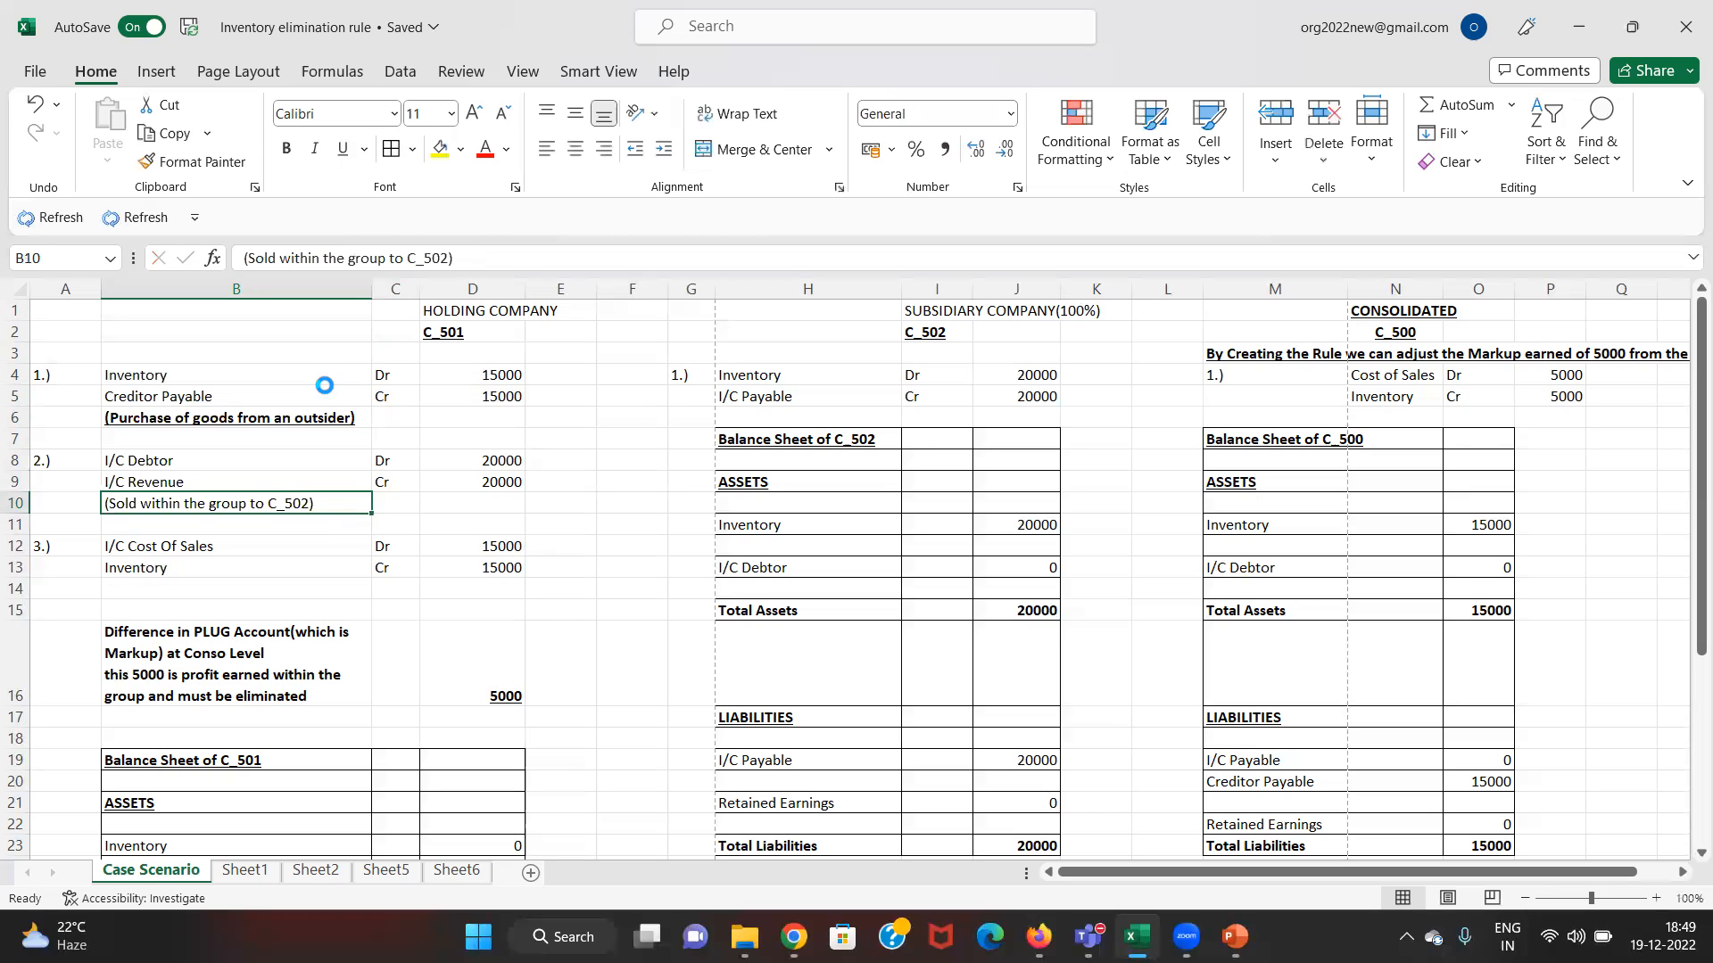
{"action": "key", "text": "ctrl+b"}
{"action": "key", "text": "ctrl+u"}
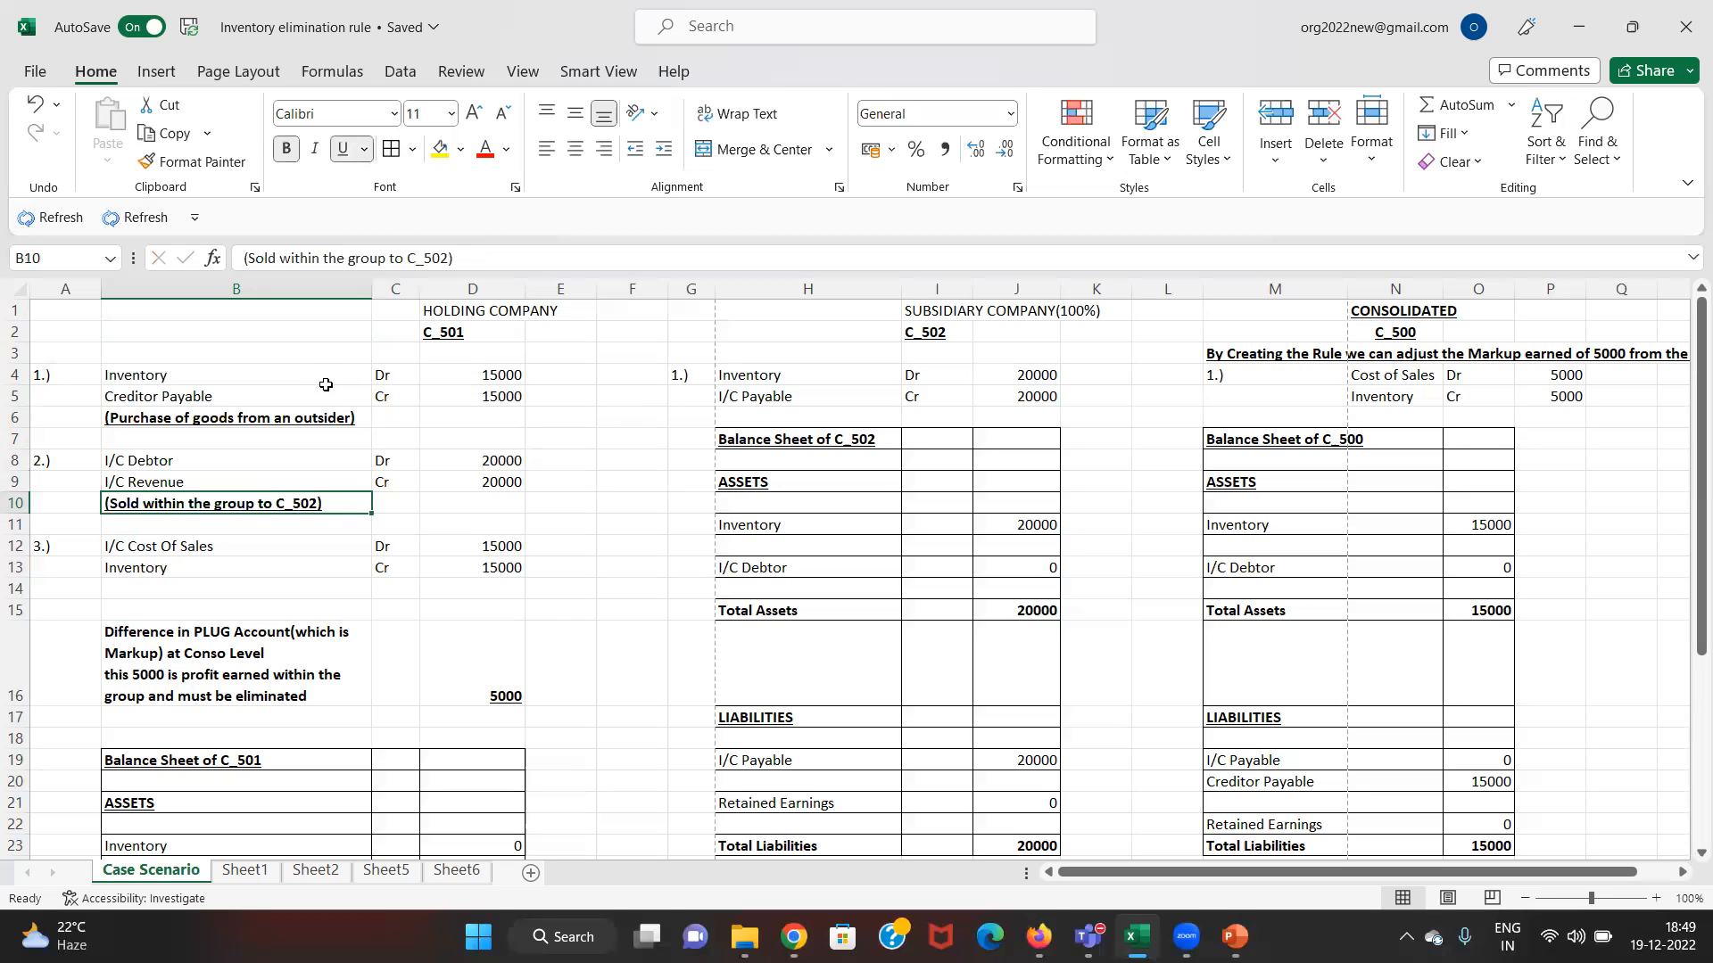
- Examine the accounts and amounts of the second C_501 entry, I/C Debtor and I/C Revenue
{"action": "key", "text": "Up"}
{"action": "key", "text": "Up"}
{"action": "key", "text": "Right"}
{"action": "key", "text": "Right"}
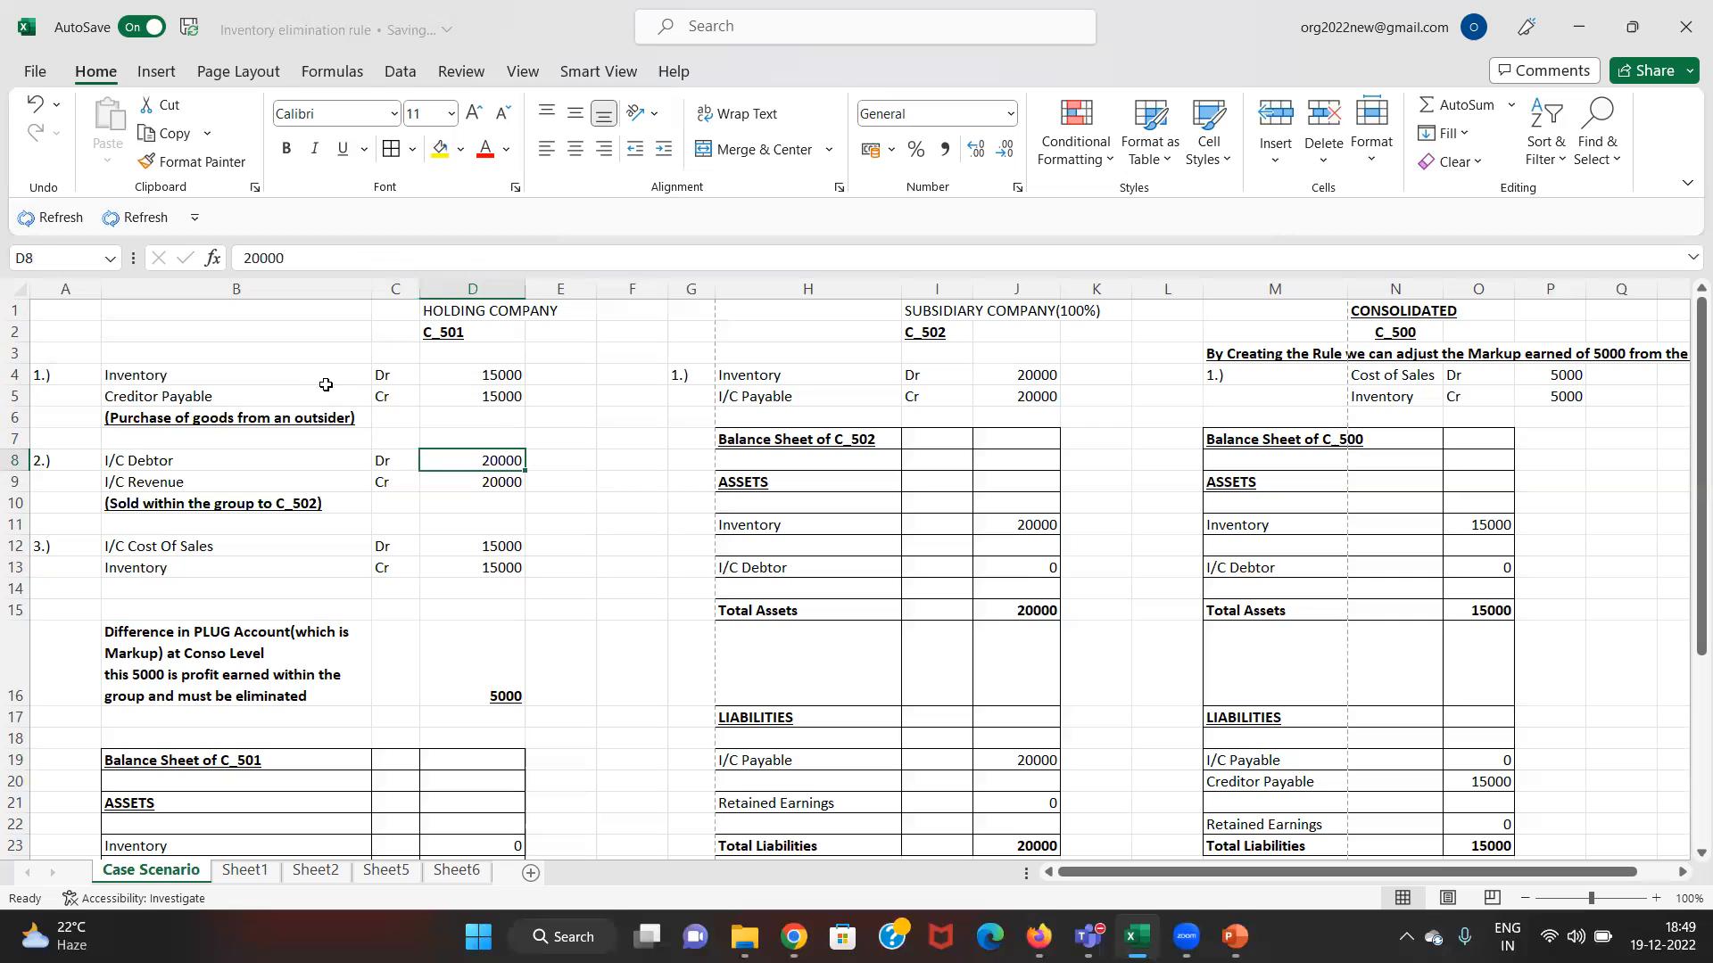
{"action": "key", "text": "Left"}
{"action": "key", "text": "Left"}
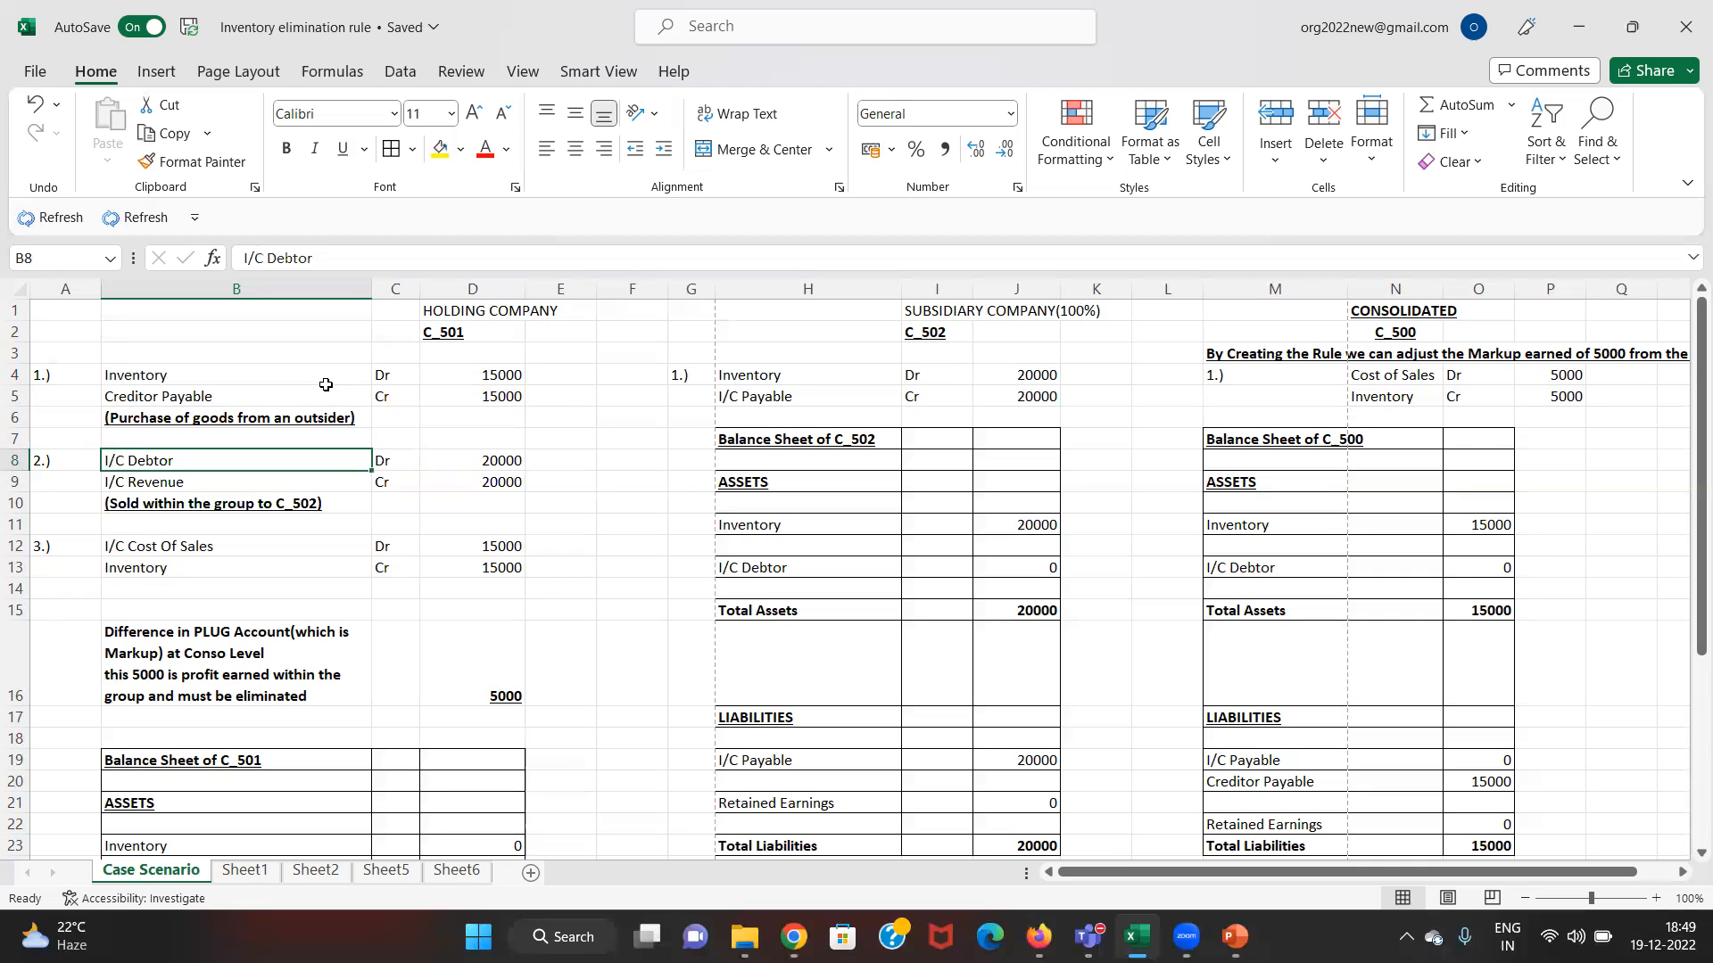
{"action": "key", "text": "Right"}
{"action": "key", "text": "Right"}
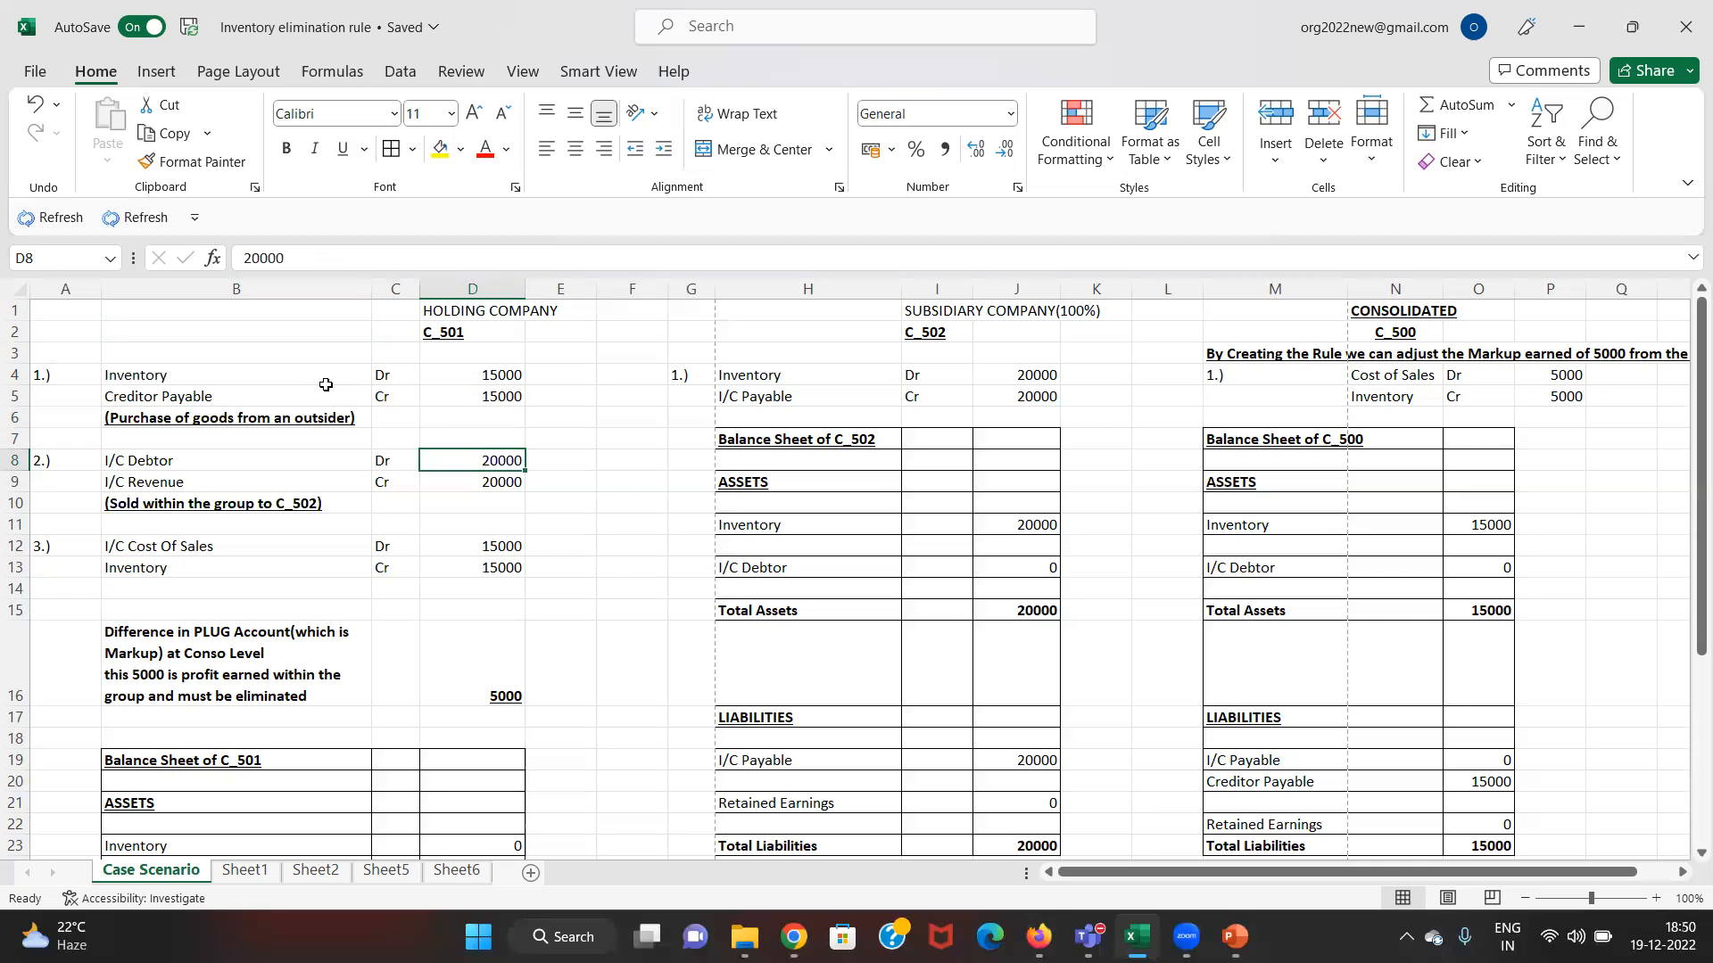
{"action": "key", "text": "Down"}
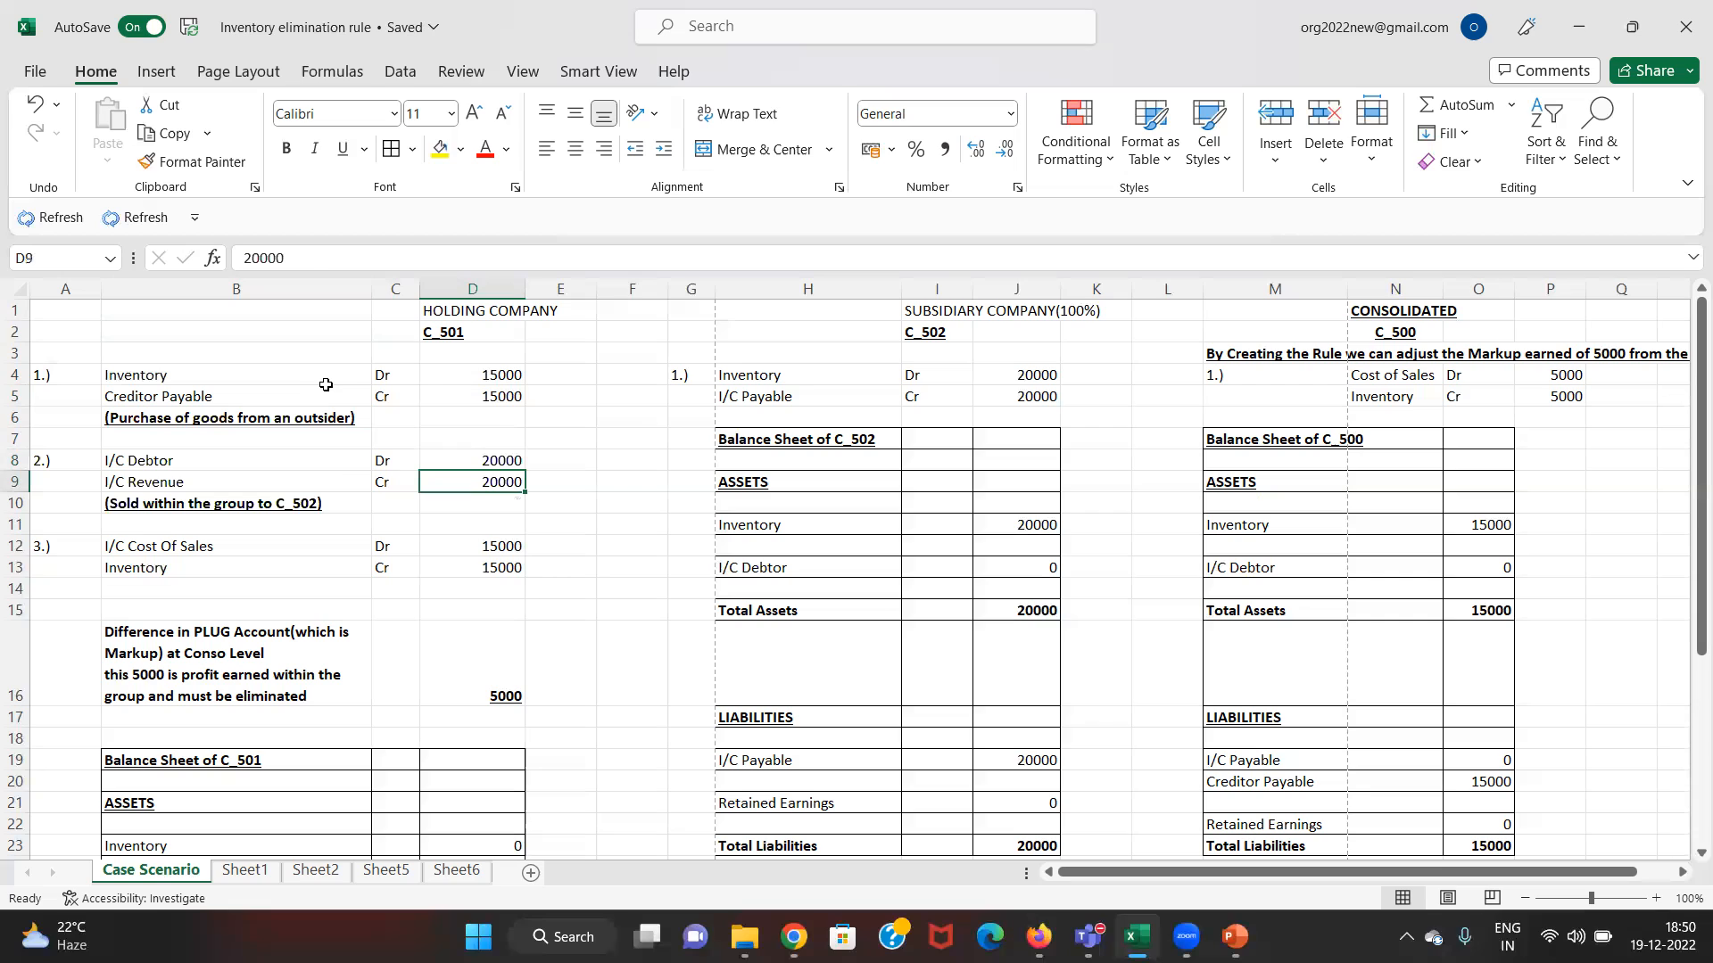
{"action": "key", "text": "Left"}
{"action": "key", "text": "Left"}
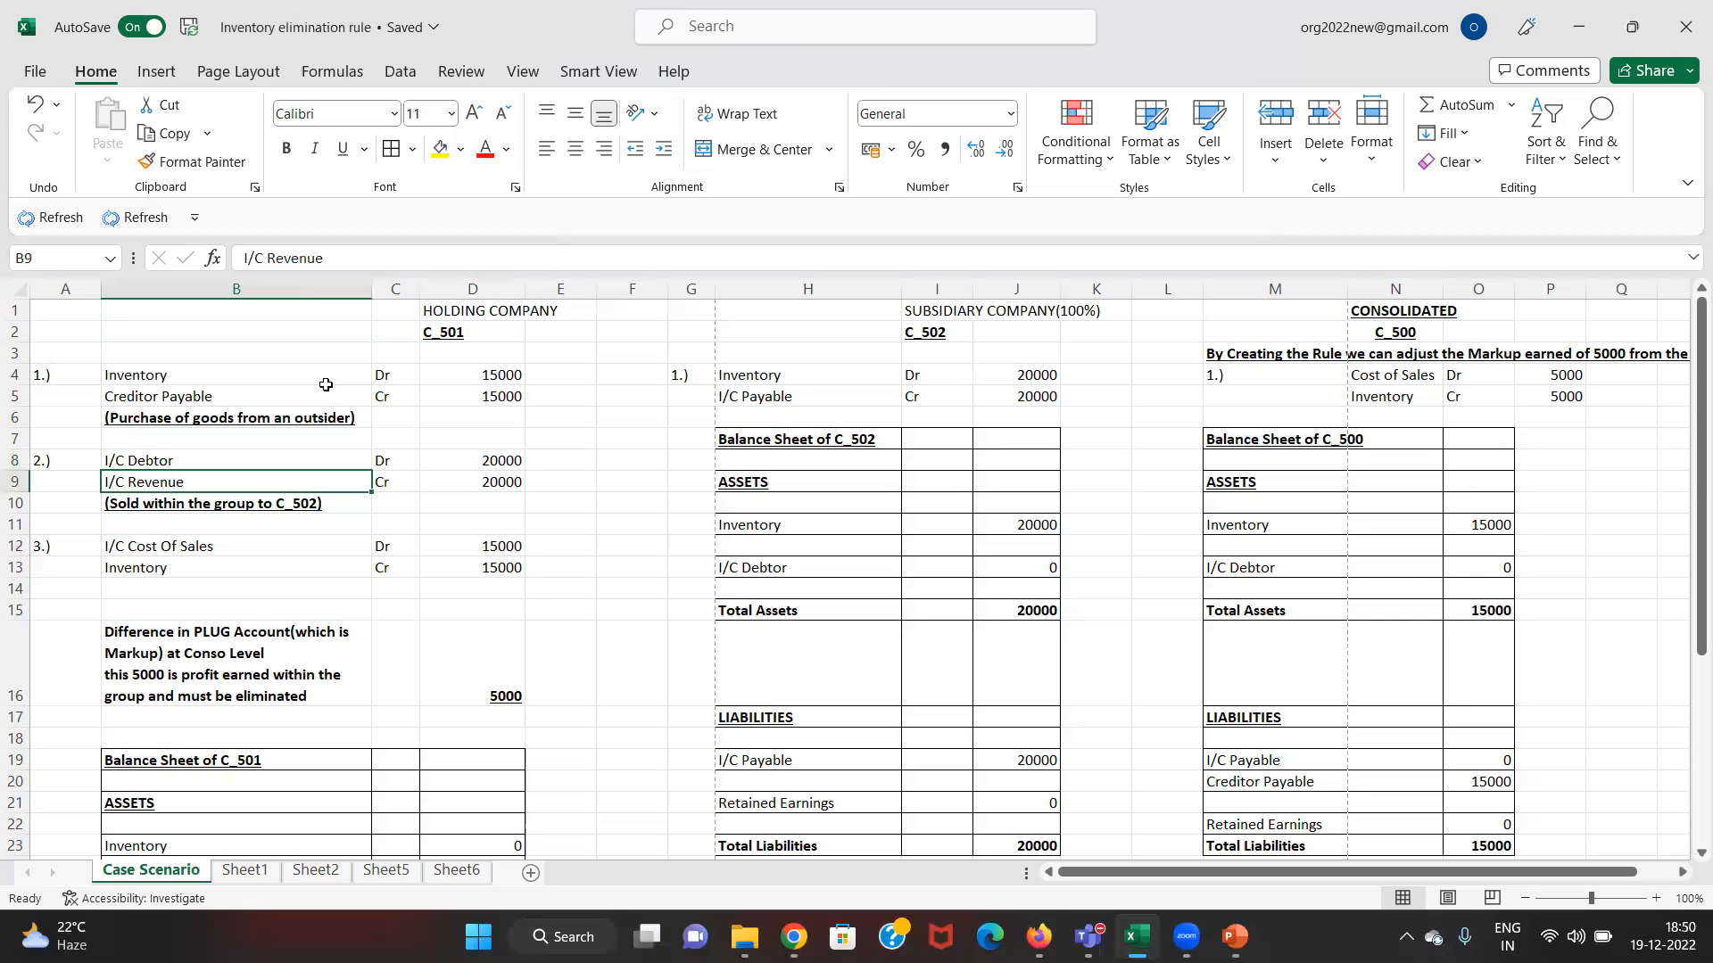
- Compare the third C_501 entry, I/C Cost Of Sales and Inventory, with the inventory purchase amount in the first entry
{"action": "key", "text": "Down"}
{"action": "key", "text": "Down"}
{"action": "key", "text": "Down"}
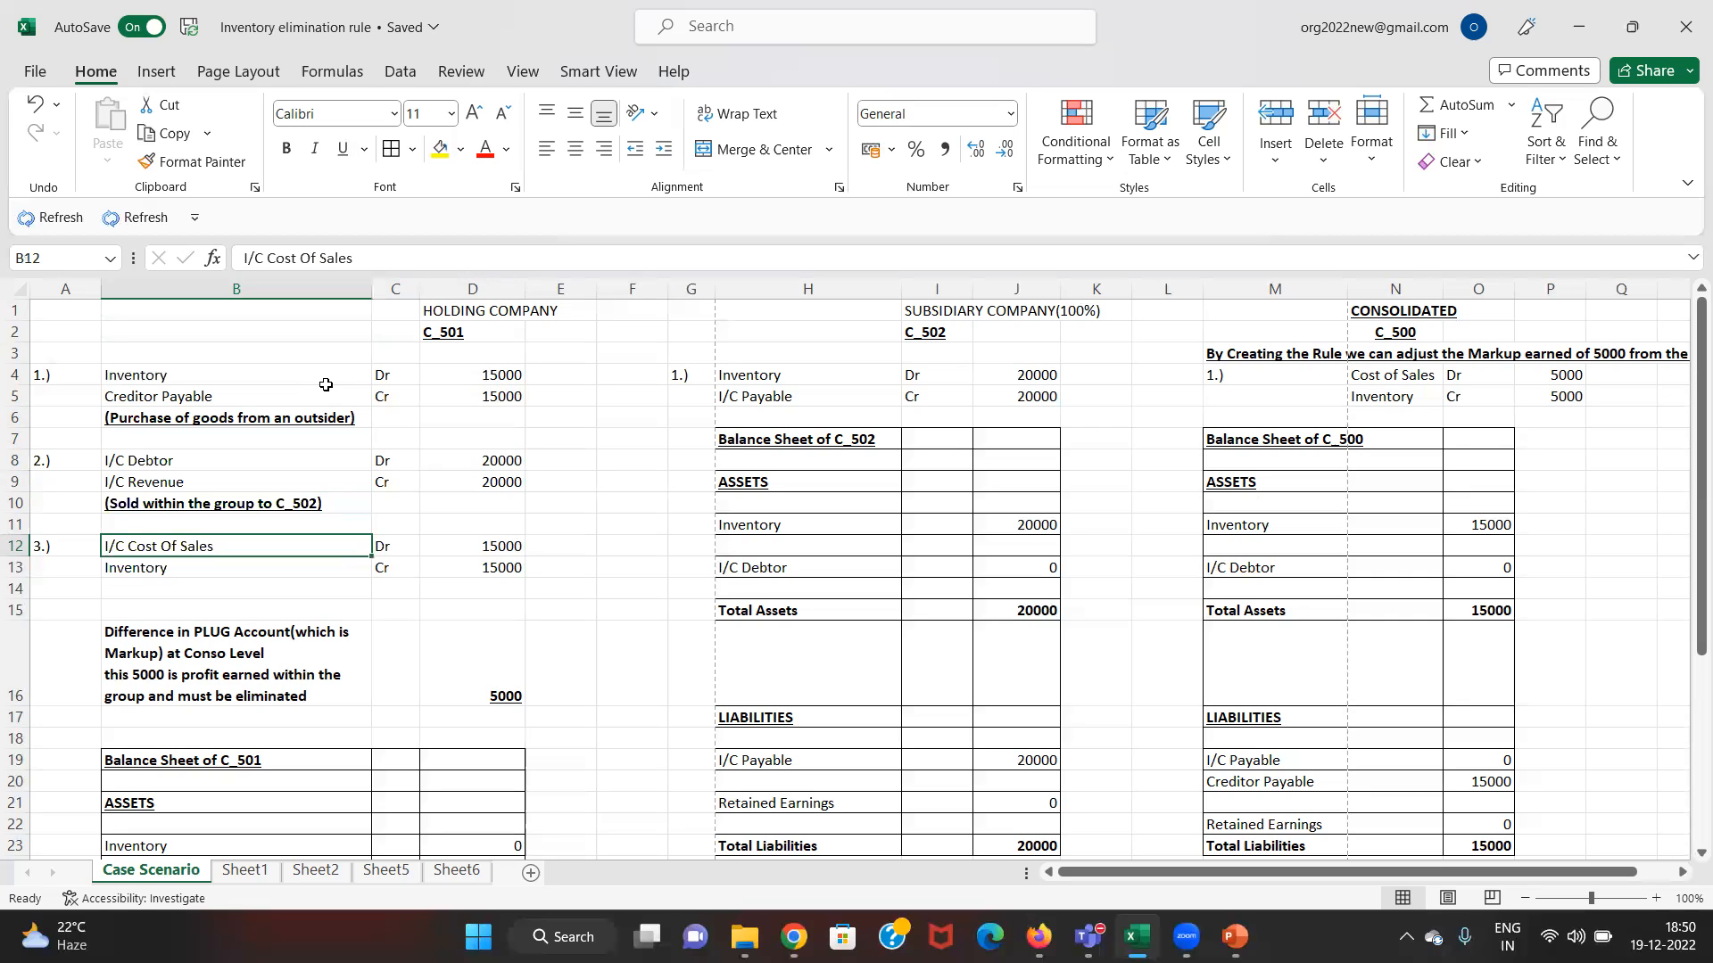
{"action": "key", "text": "Up"}
{"action": "key", "text": "Up"}
{"action": "key", "text": "Up"}
{"action": "key", "text": "Up"}
{"action": "key", "text": "Up"}
{"action": "key", "text": "Up"}
{"action": "key", "text": "Up"}
{"action": "key", "text": "Right"}
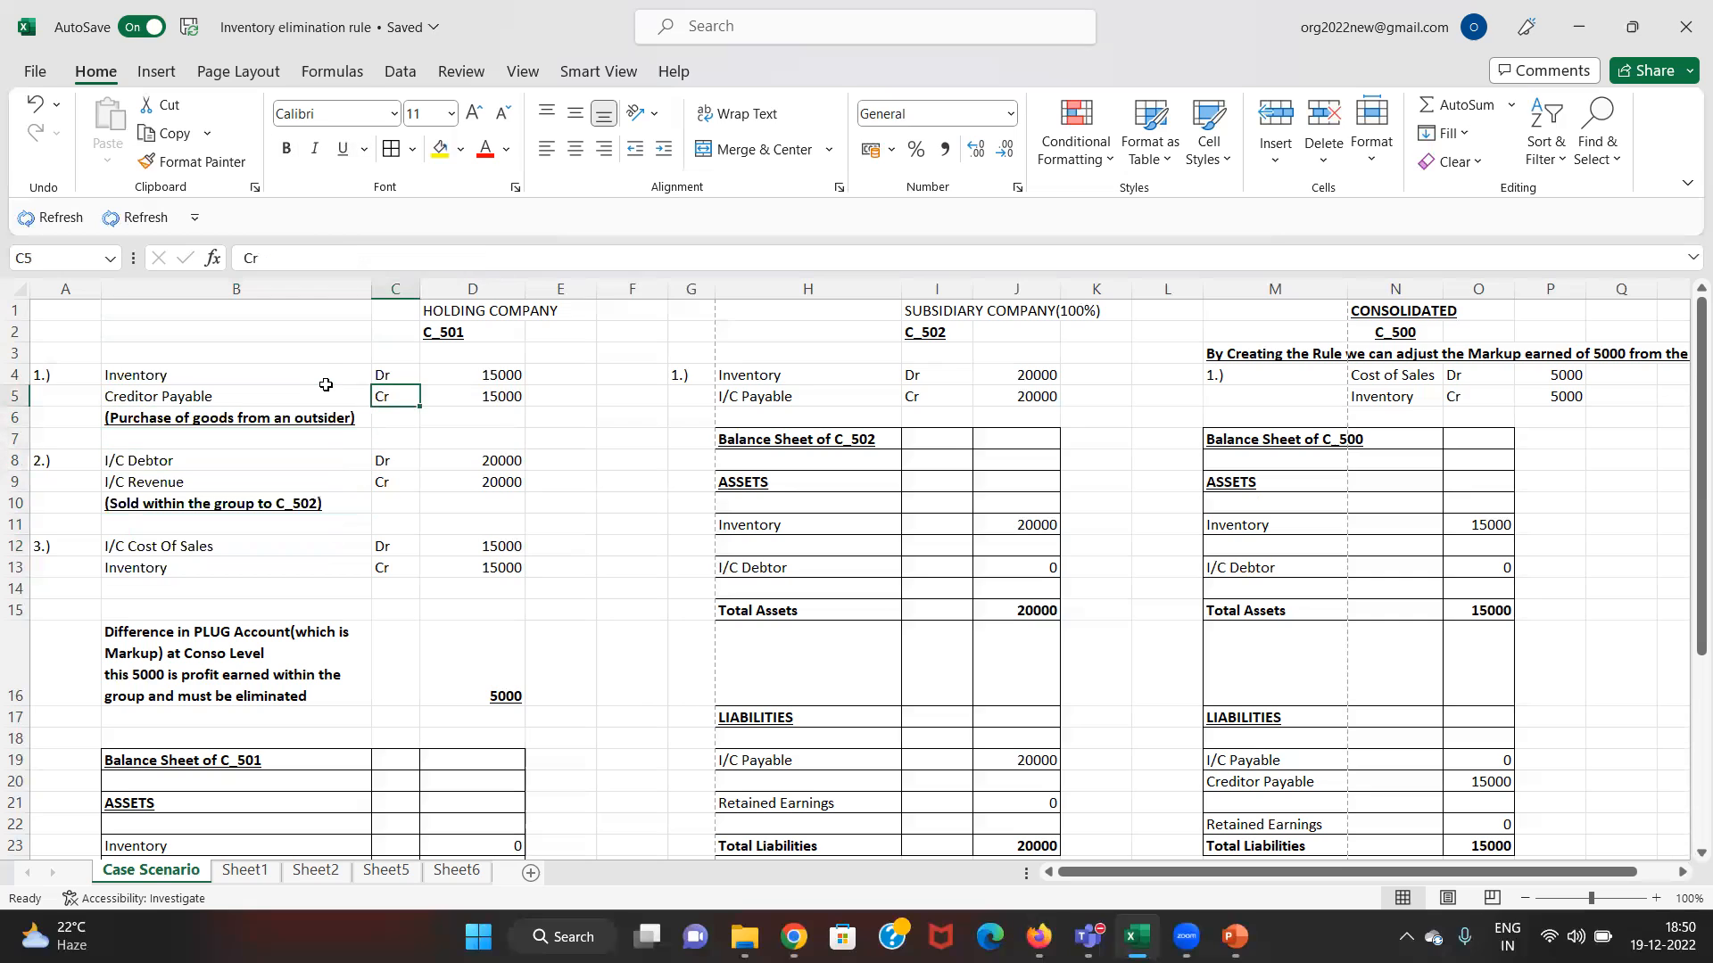
{"action": "key", "text": "Up"}
{"action": "key", "text": "Right"}
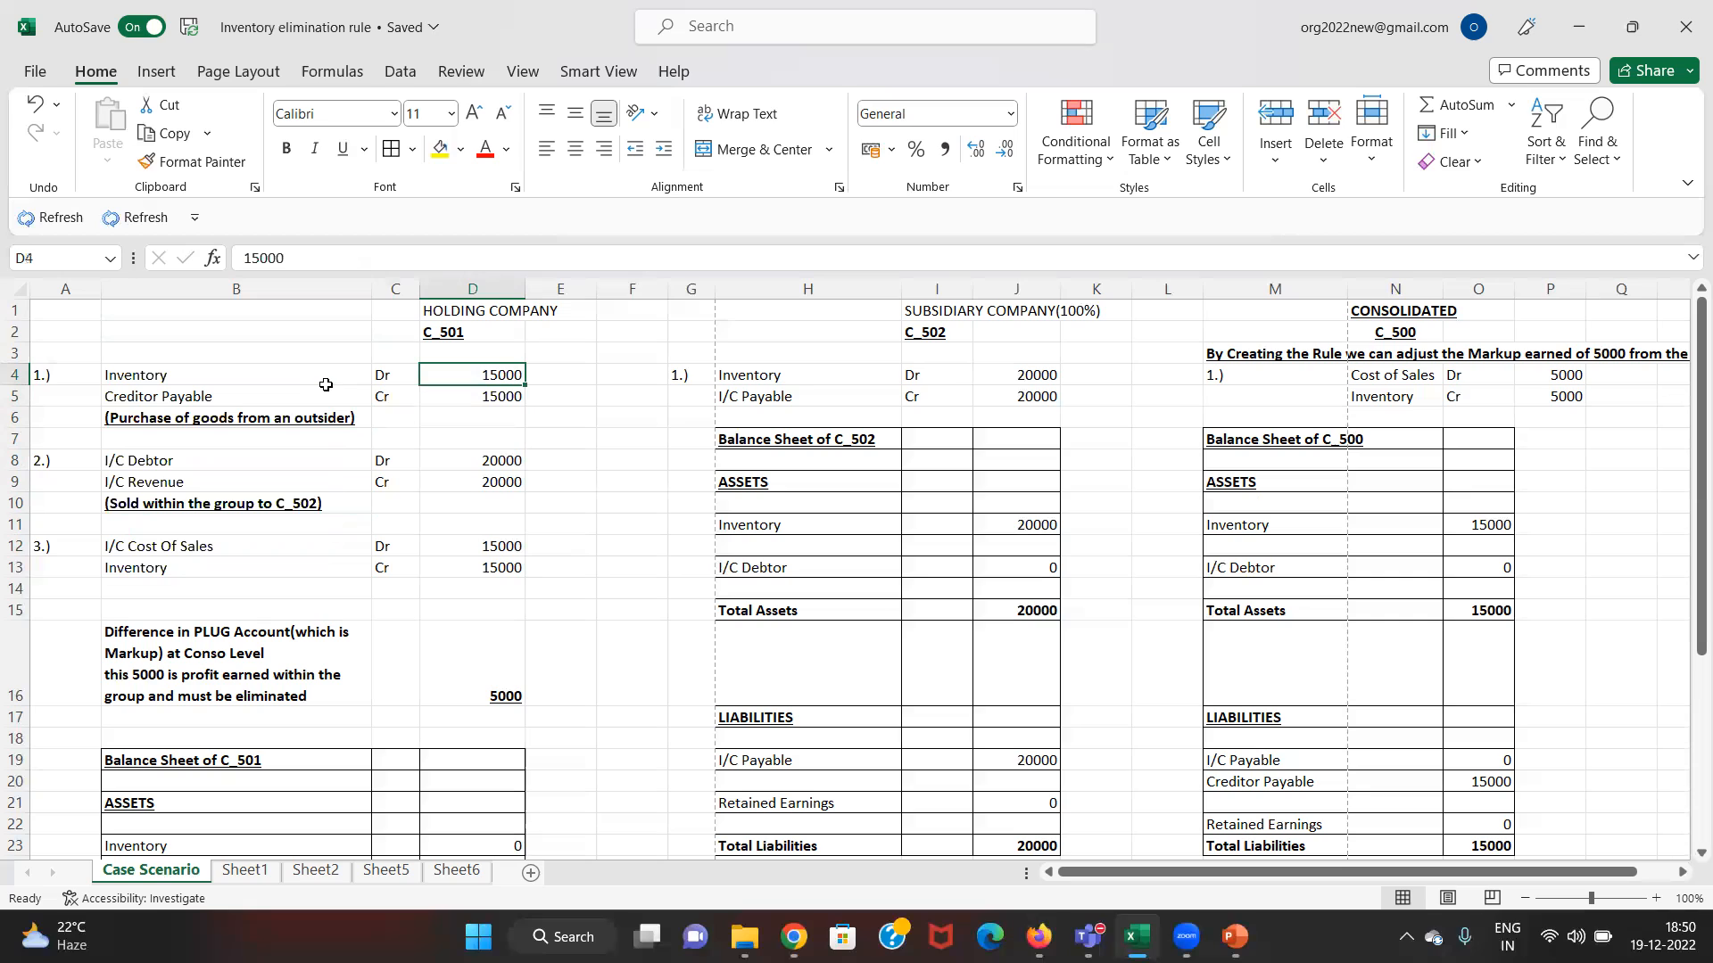
{"action": "key", "text": "Down"}
{"action": "key", "text": "Down"}
{"action": "key", "text": "Down"}
{"action": "key", "text": "Down"}
{"action": "key", "text": "Down"}
{"action": "key", "text": "Down"}
{"action": "key", "text": "Down"}
{"action": "key", "text": "Down"}
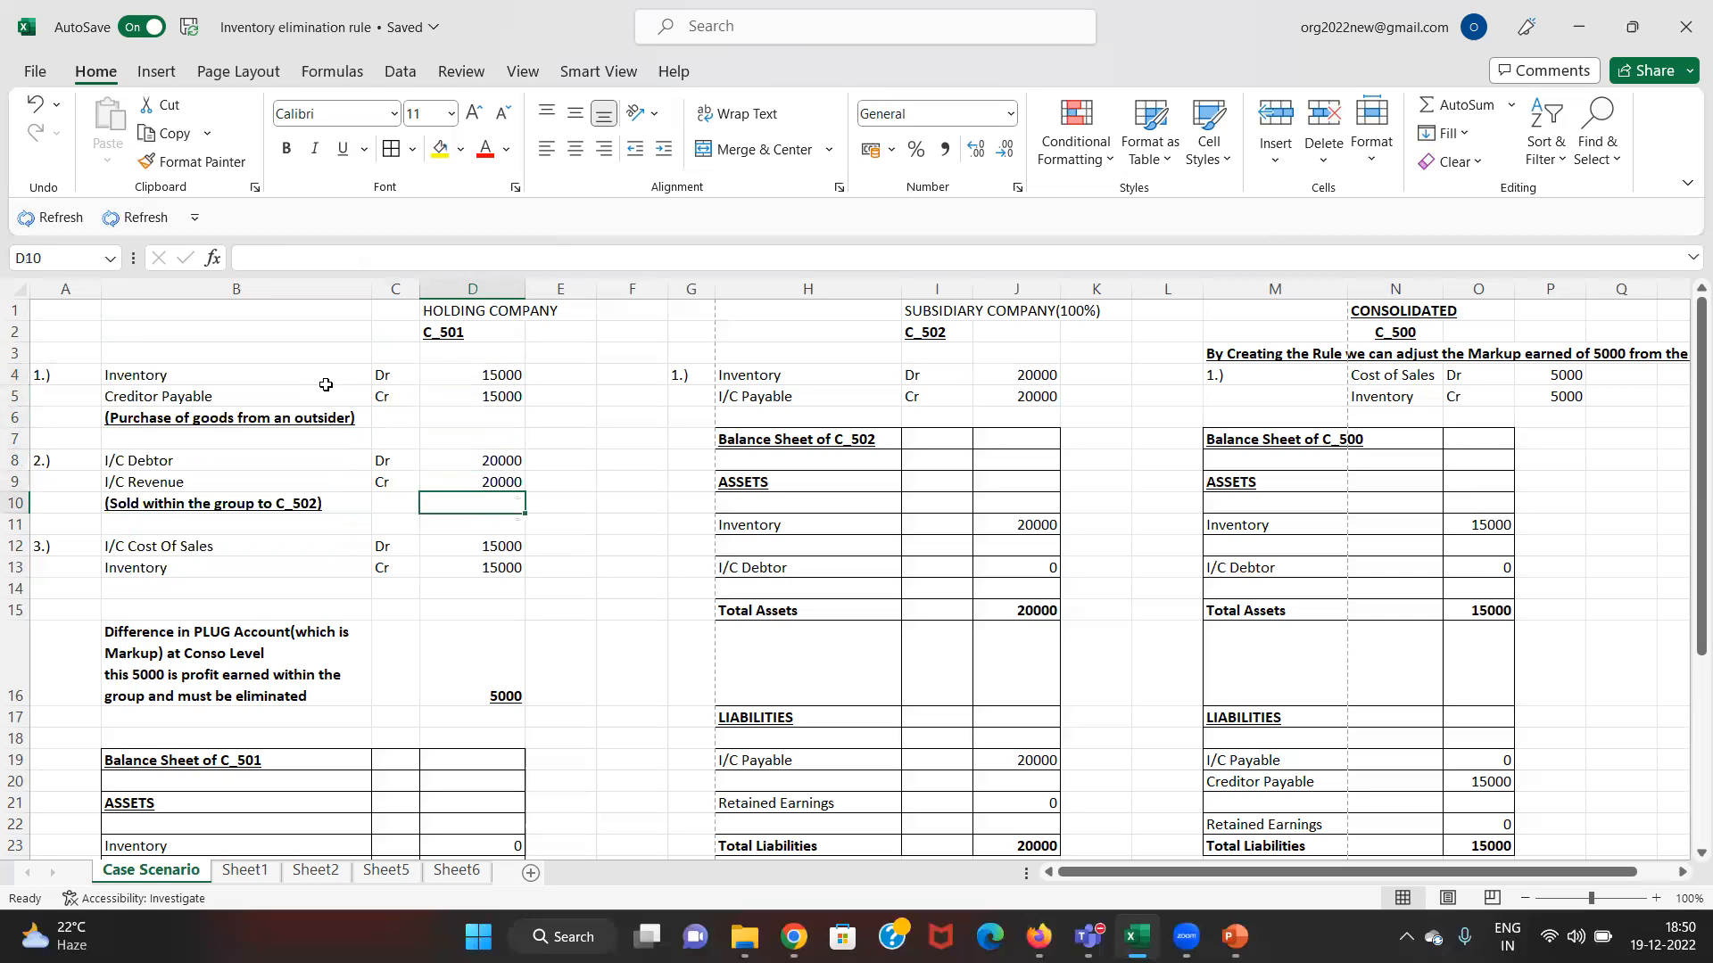
{"action": "key", "text": "Down"}
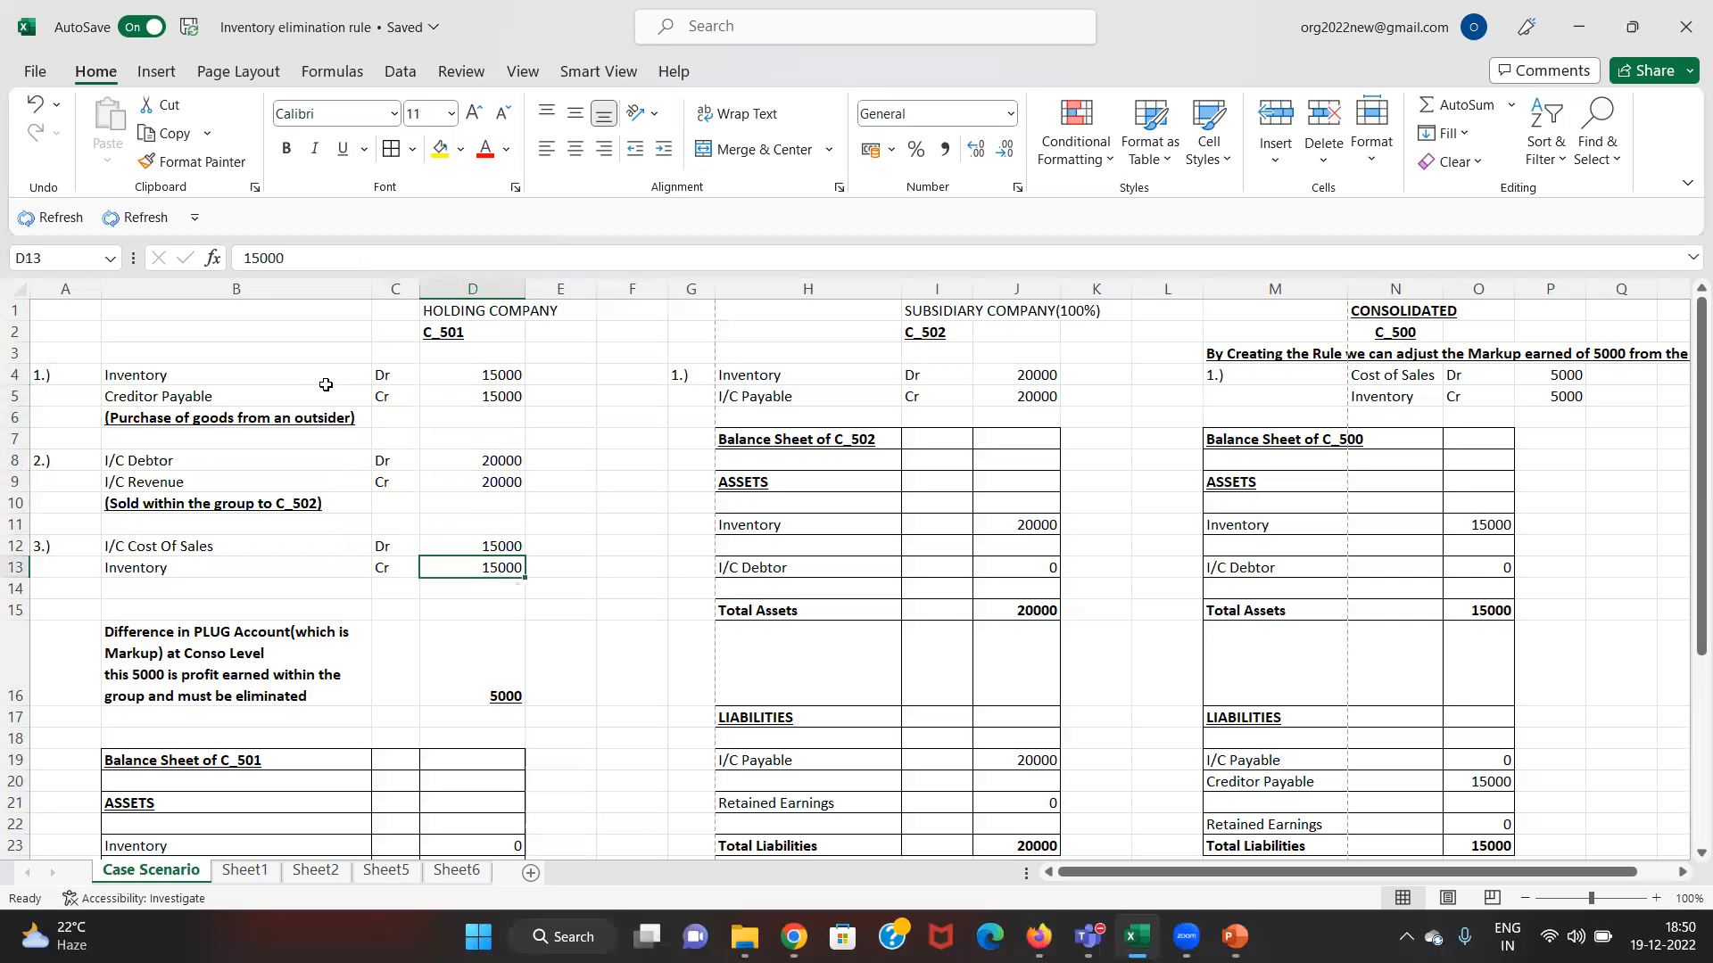
- Examine the Inventory amount on the Balance Sheet of C_502 in J11
{"action": "key", "text": "Right"}
{"action": "key", "text": "Up"}
{"action": "key", "text": "Right"}
{"action": "key", "text": "Right"}
{"action": "key", "text": "Right"}
{"action": "key", "text": "Right"}
{"action": "key", "text": "Up"}
{"action": "key", "text": "Right"}
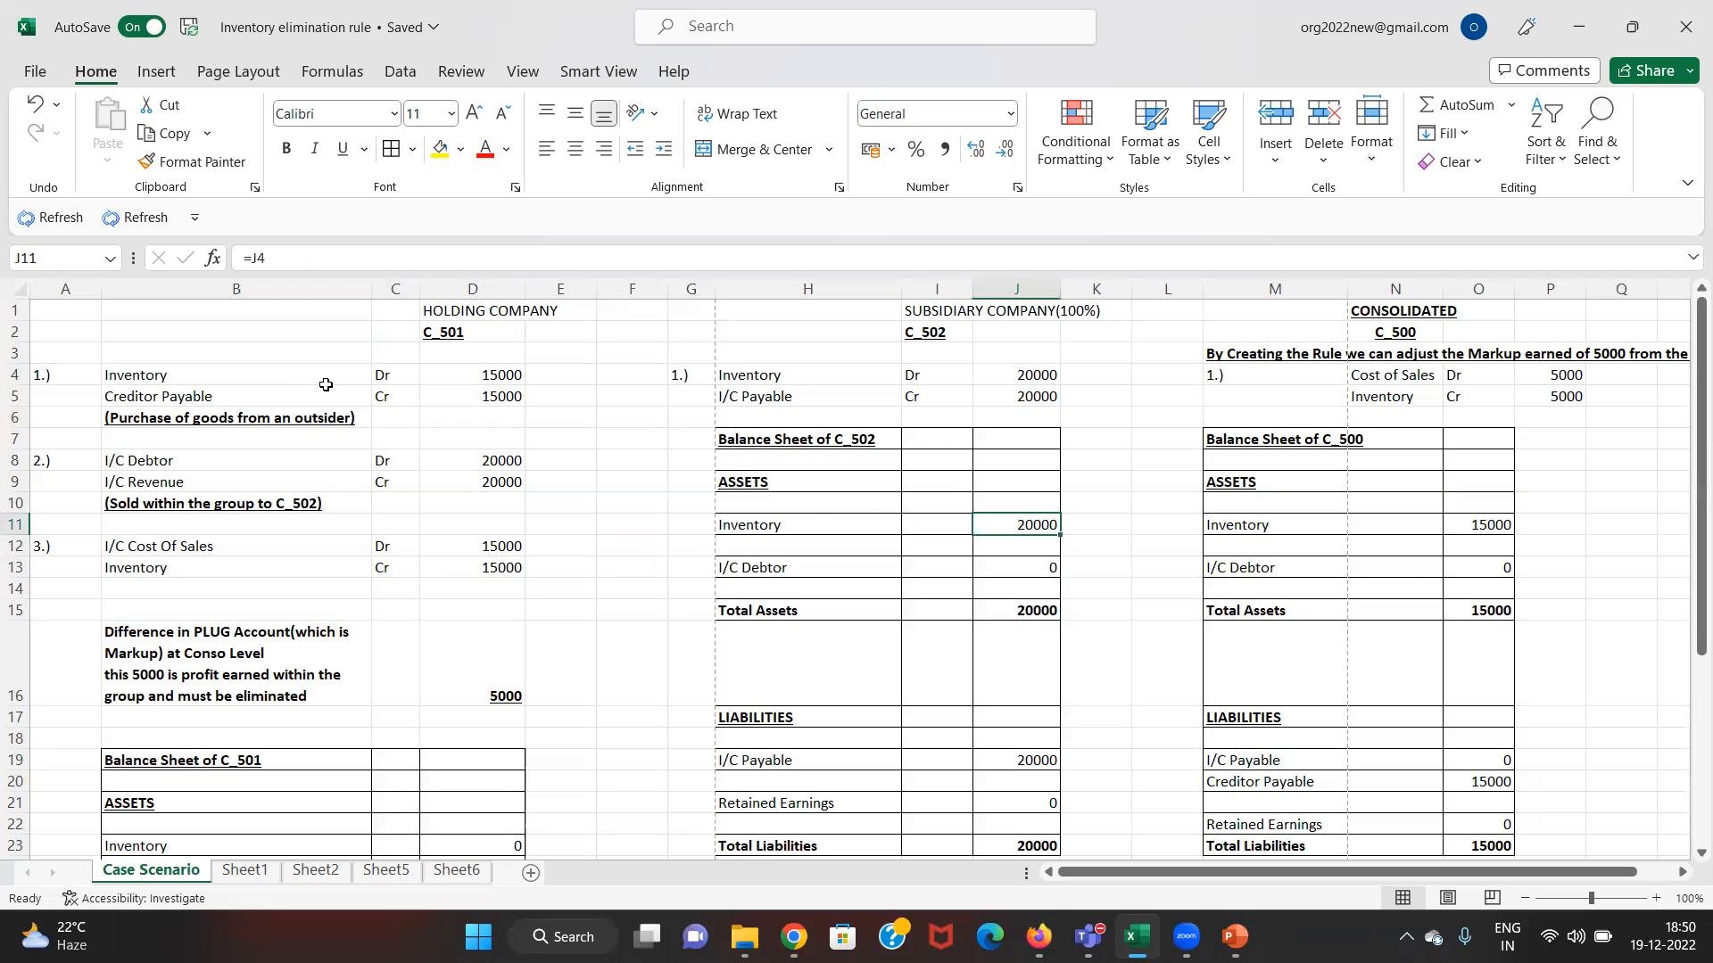
- Examine the debit and credit lines of the third C_501 entry, I/C Cost Of Sales and Inventory
{"action": "key", "text": "Left"}
{"action": "key", "text": "Left"}
{"action": "key", "text": "Left"}
{"action": "key", "text": "Down"}
{"action": "key", "text": "Left"}
{"action": "key", "text": "Left"}
{"action": "key", "text": "Left"}
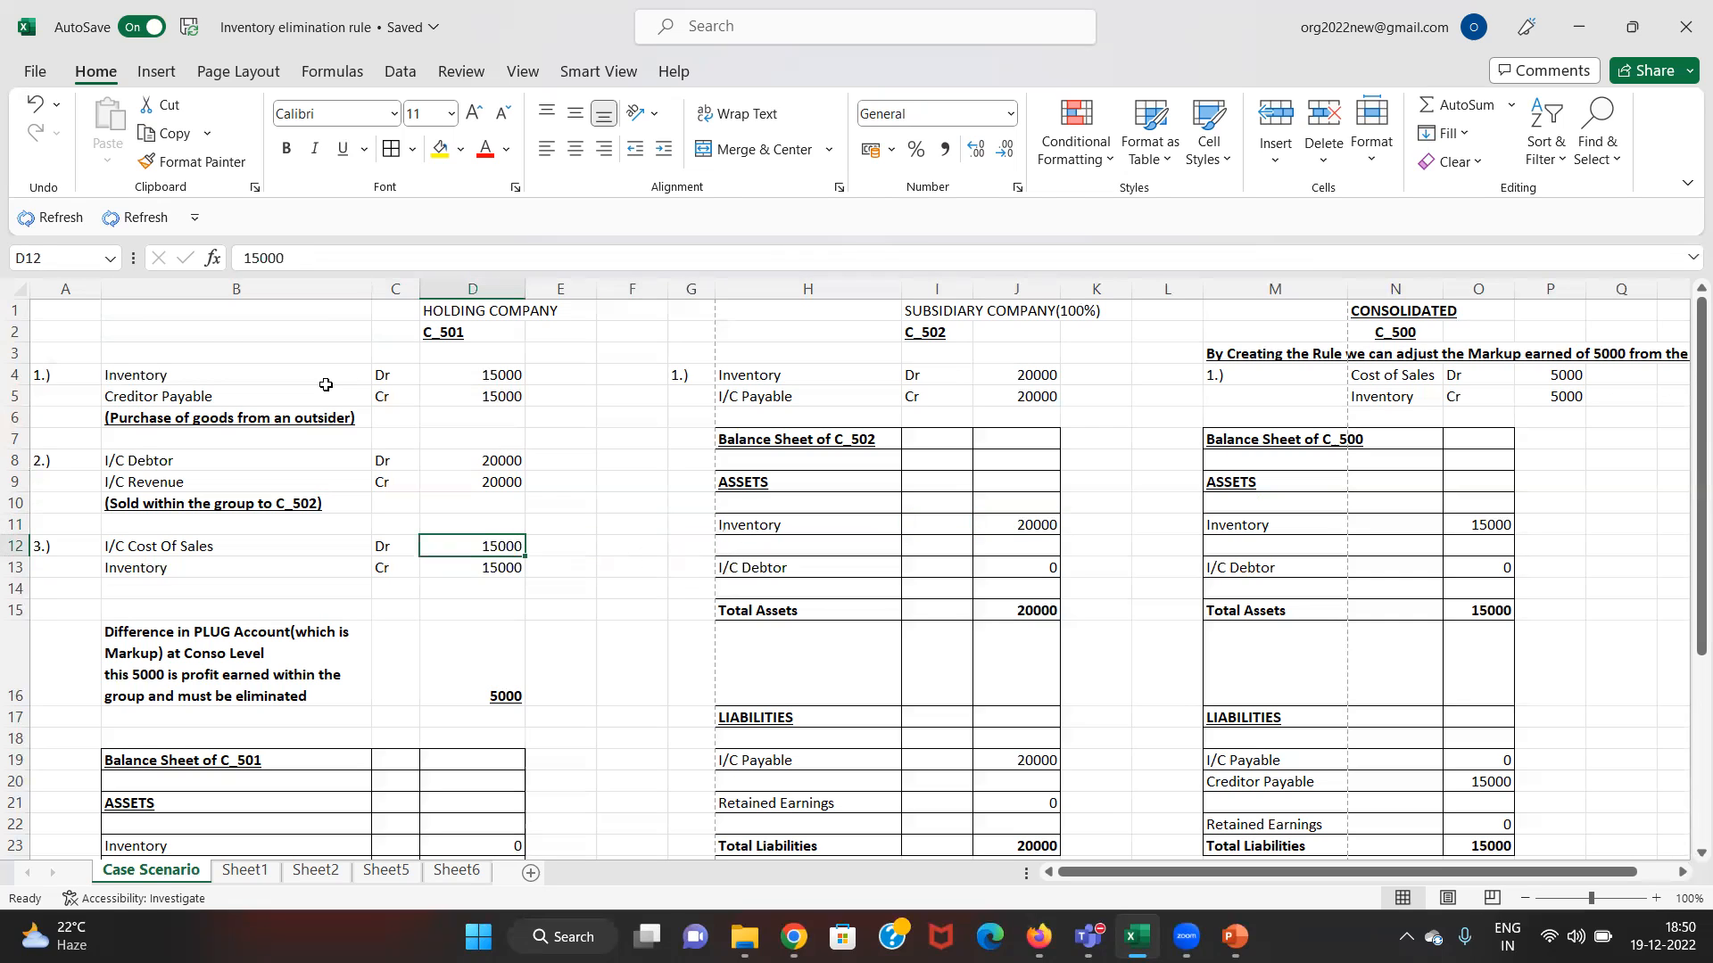
{"action": "key", "text": "Down"}
{"action": "key", "text": "Left"}
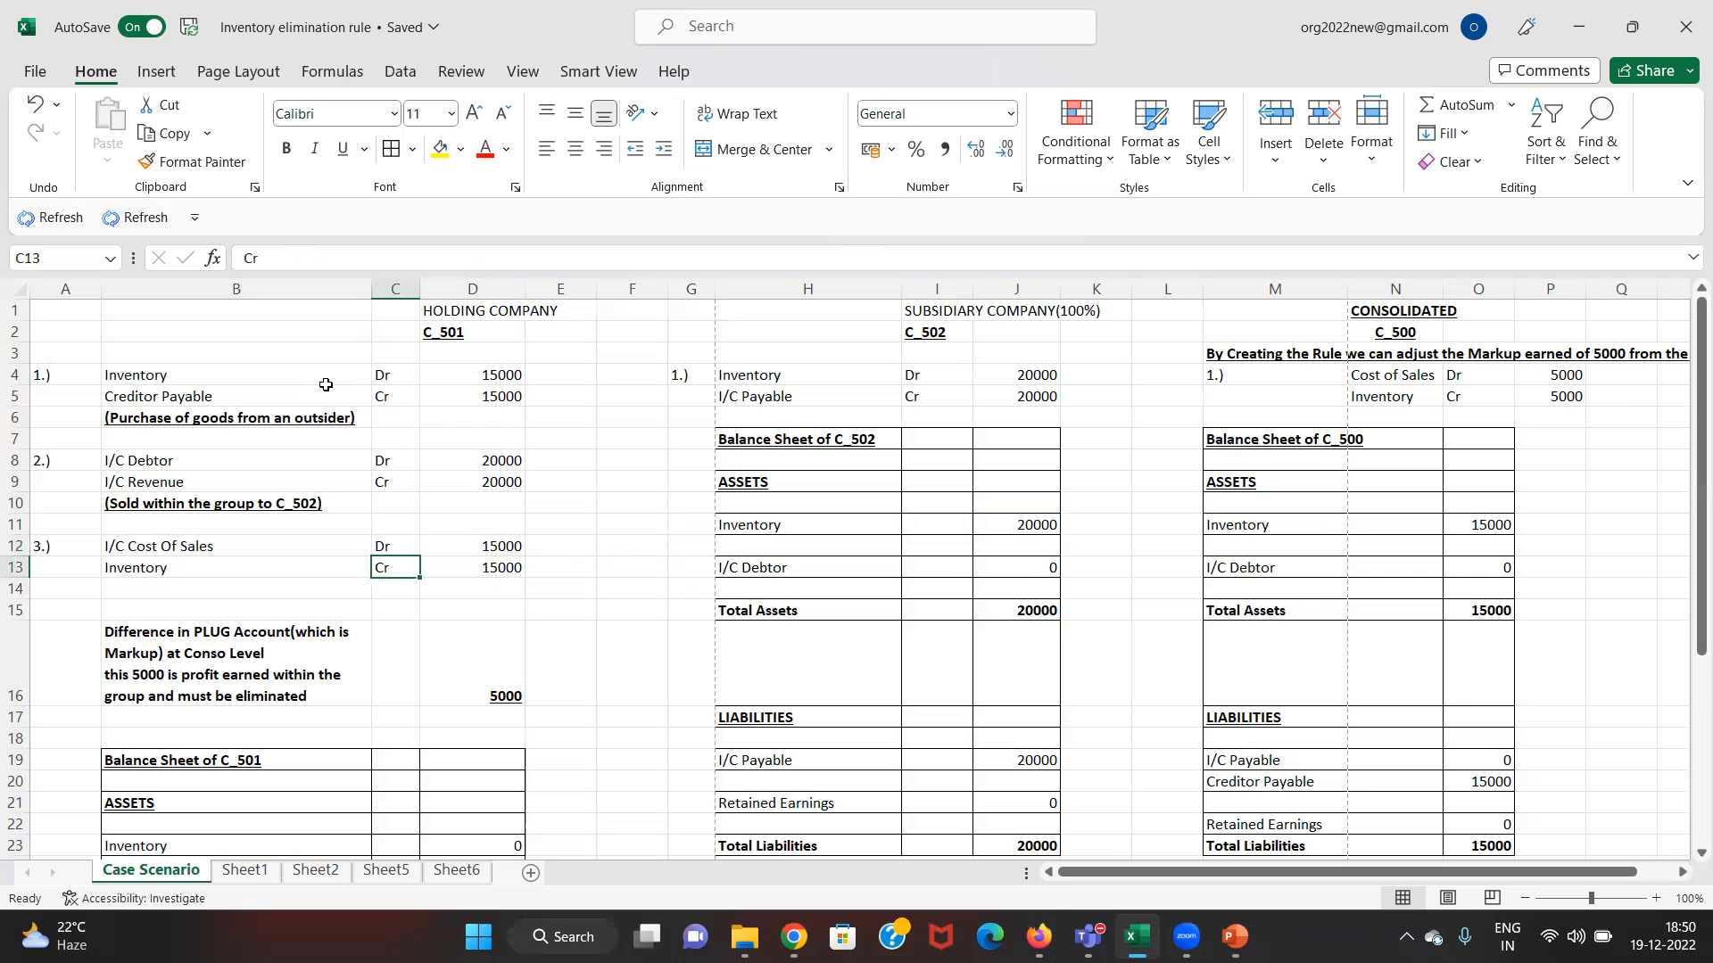
- Compare the Inventory debit of the first C_501 entry in D4 with the Inventory credit in D13
{"action": "key", "text": "Right"}
{"action": "key", "text": "Up"}
{"action": "key", "text": "Up"}
{"action": "key", "text": "Up"}
{"action": "key", "text": "Up"}
{"action": "key", "text": "Up"}
{"action": "key", "text": "Up"}
{"action": "key", "text": "Up"}
{"action": "key", "text": "Up"}
{"action": "key", "text": "Up"}
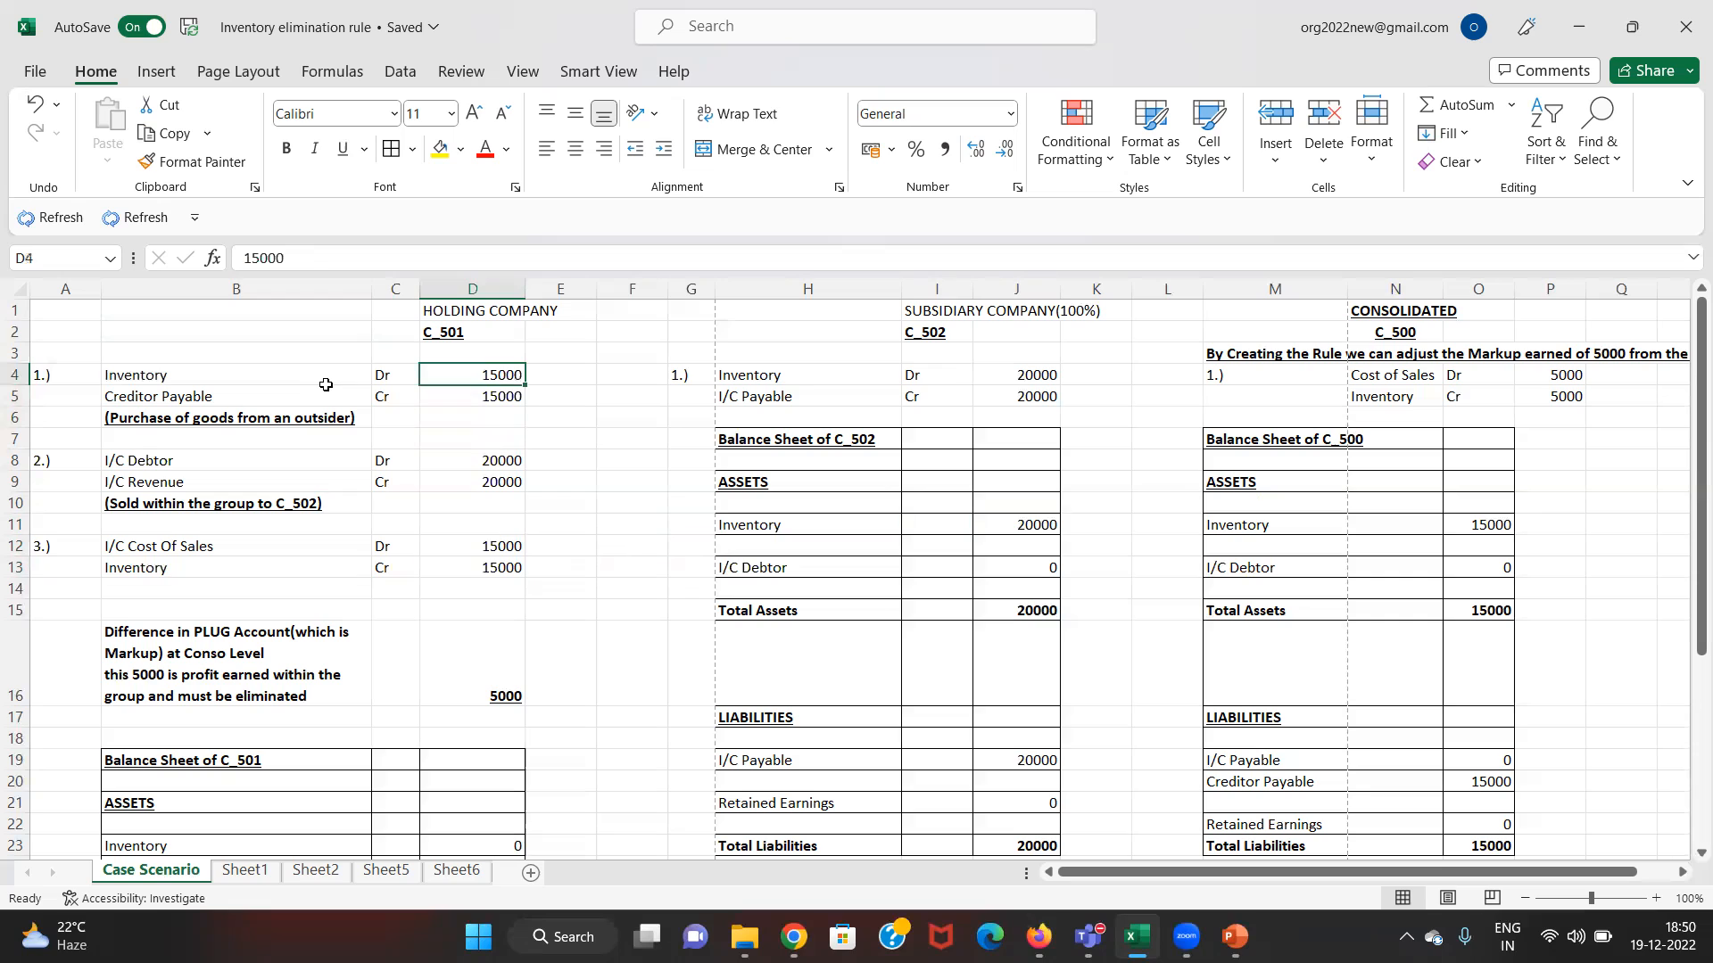
{"action": "key", "text": "Down"}
{"action": "key", "text": "Down"}
{"action": "key", "text": "Down"}
{"action": "key", "text": "Down"}
{"action": "key", "text": "Down"}
{"action": "key", "text": "Down"}
{"action": "key", "text": "Down"}
{"action": "key", "text": "Down"}
{"action": "key", "text": "Down"}
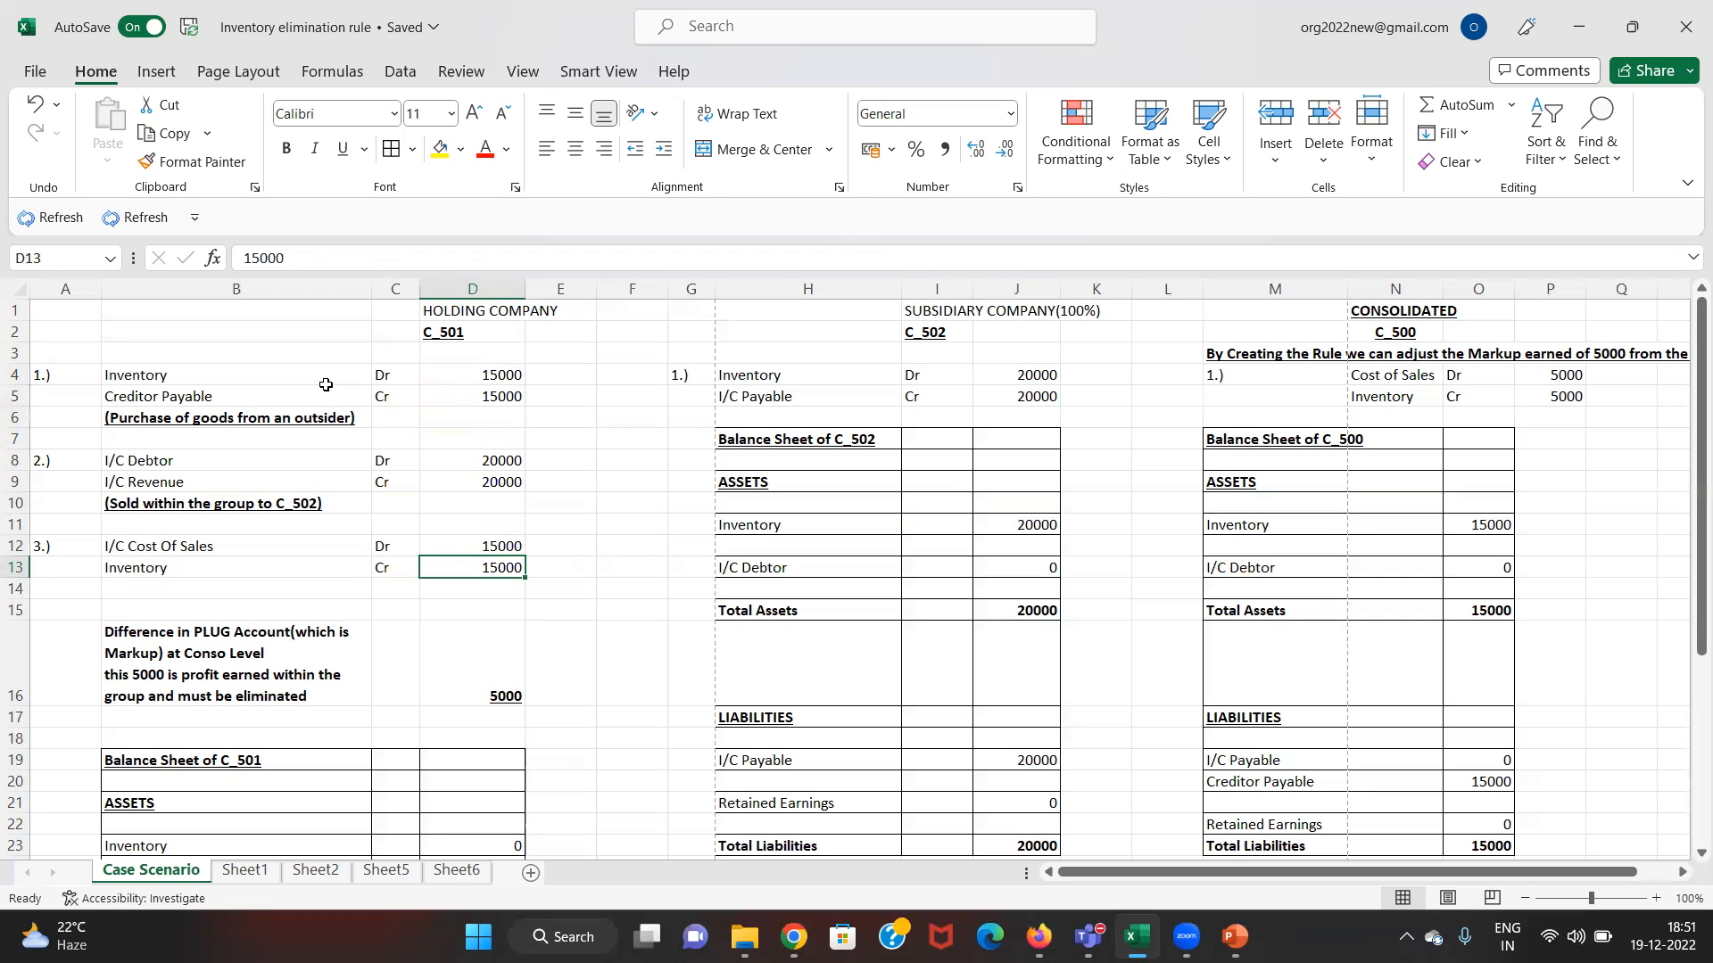
- Compare the I/C Revenue amount in D9 with the I/C Cost Of Sales amount in D12
{"action": "key", "text": "Left"}
{"action": "key", "text": "Left"}
{"action": "key", "text": "Up"}
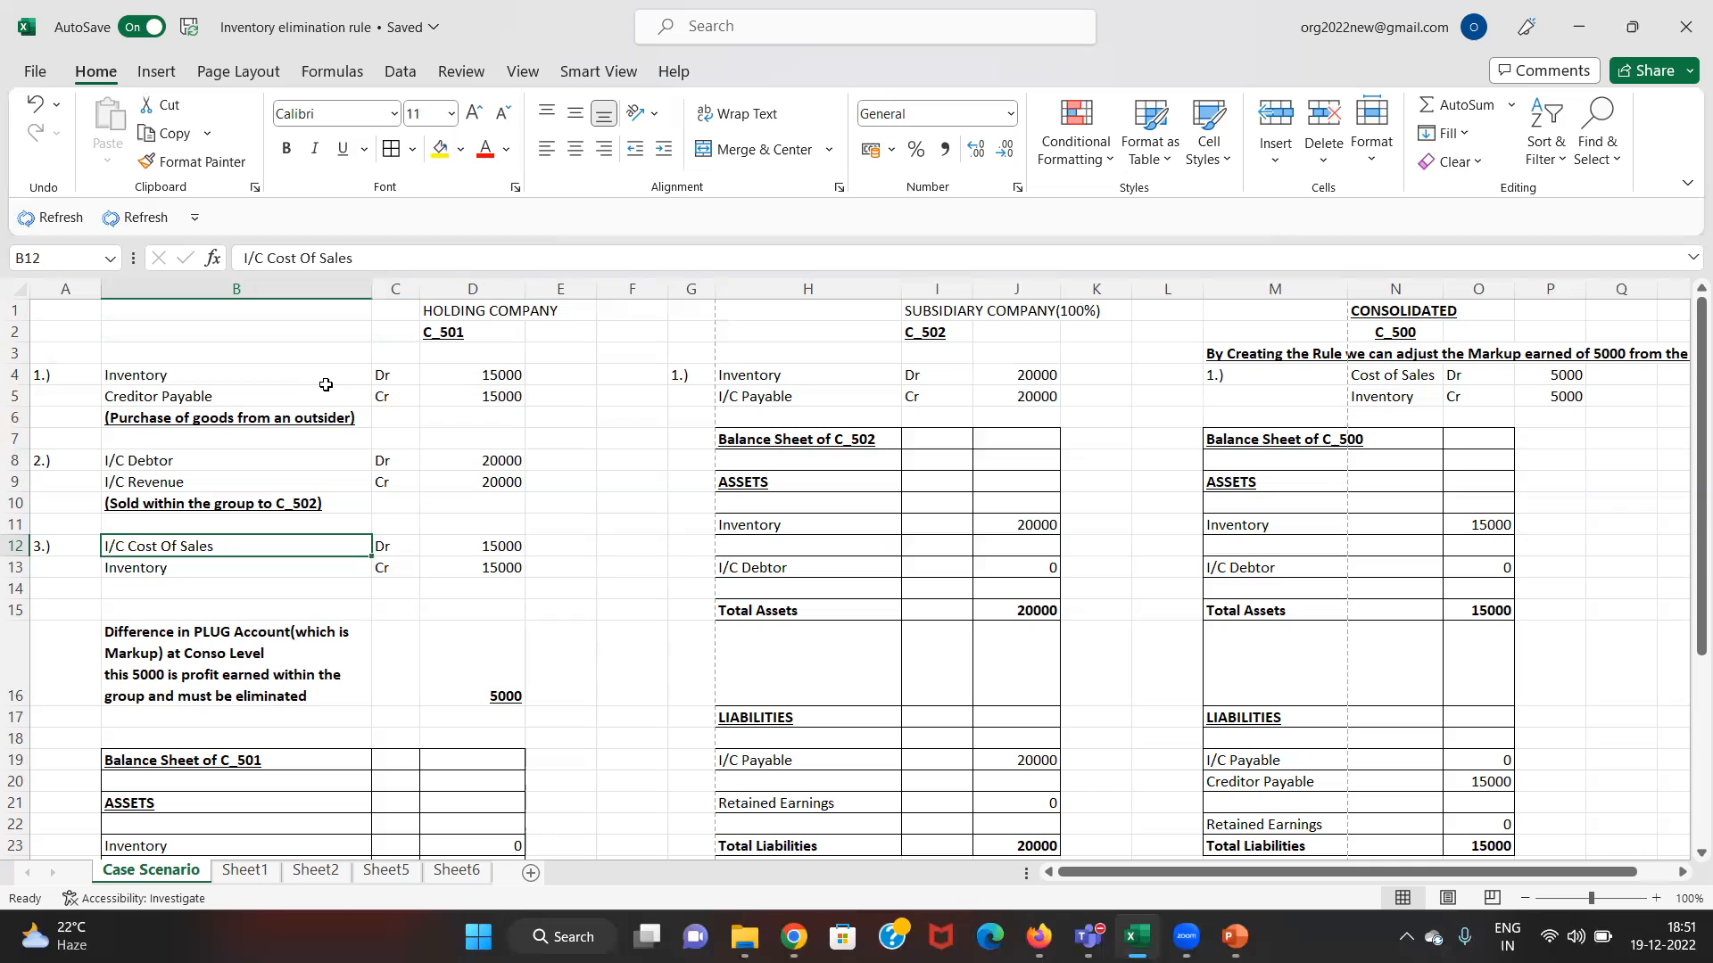
{"action": "key", "text": "Up"}
{"action": "key", "text": "Up"}
{"action": "key", "text": "Up"}
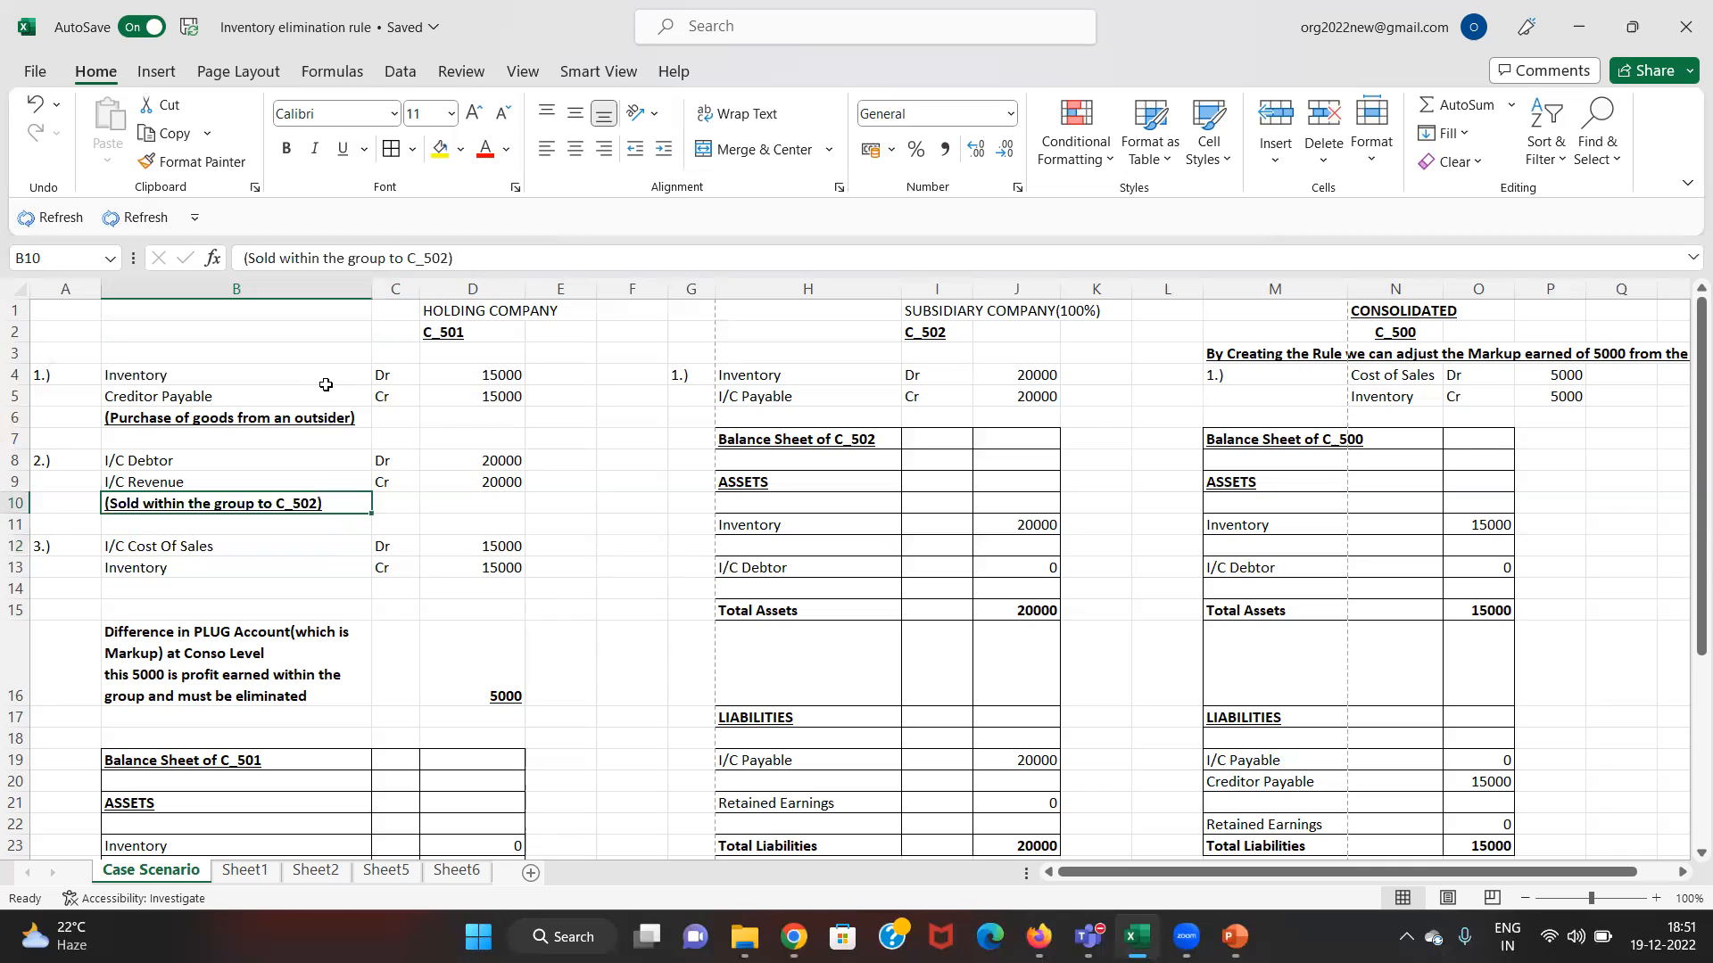
{"action": "key", "text": "Right"}
{"action": "key", "text": "Right"}
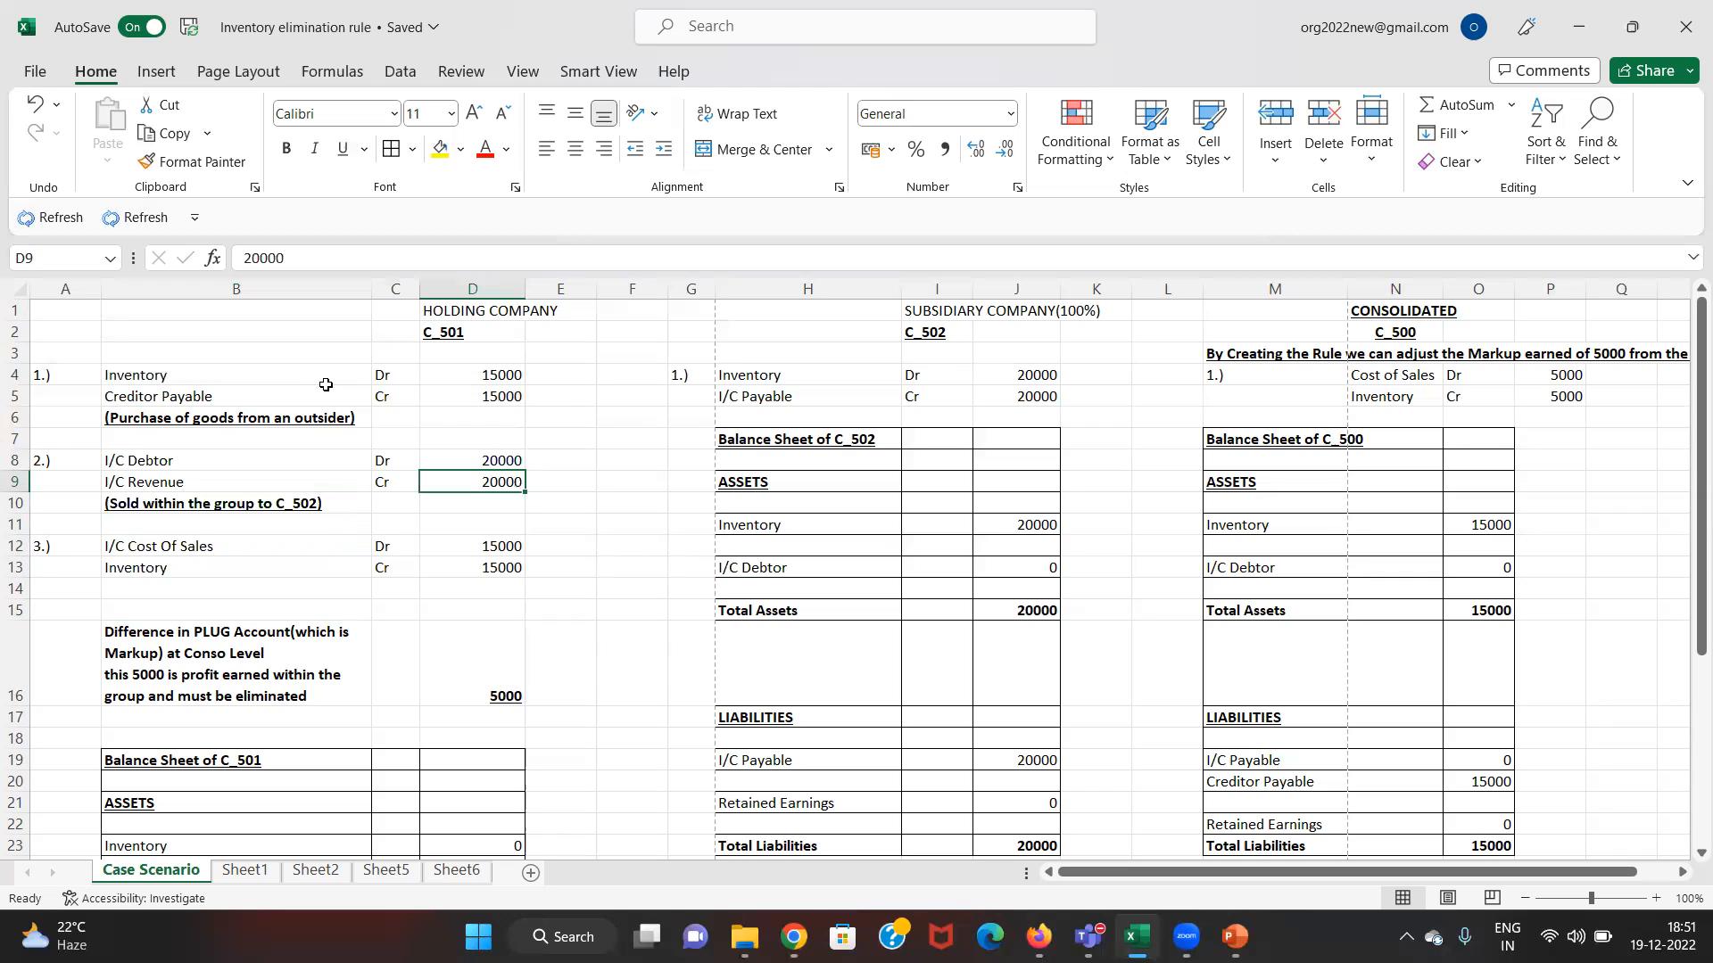
{"action": "key", "text": "Down"}
{"action": "key", "text": "Down"}
{"action": "key", "text": "Down"}
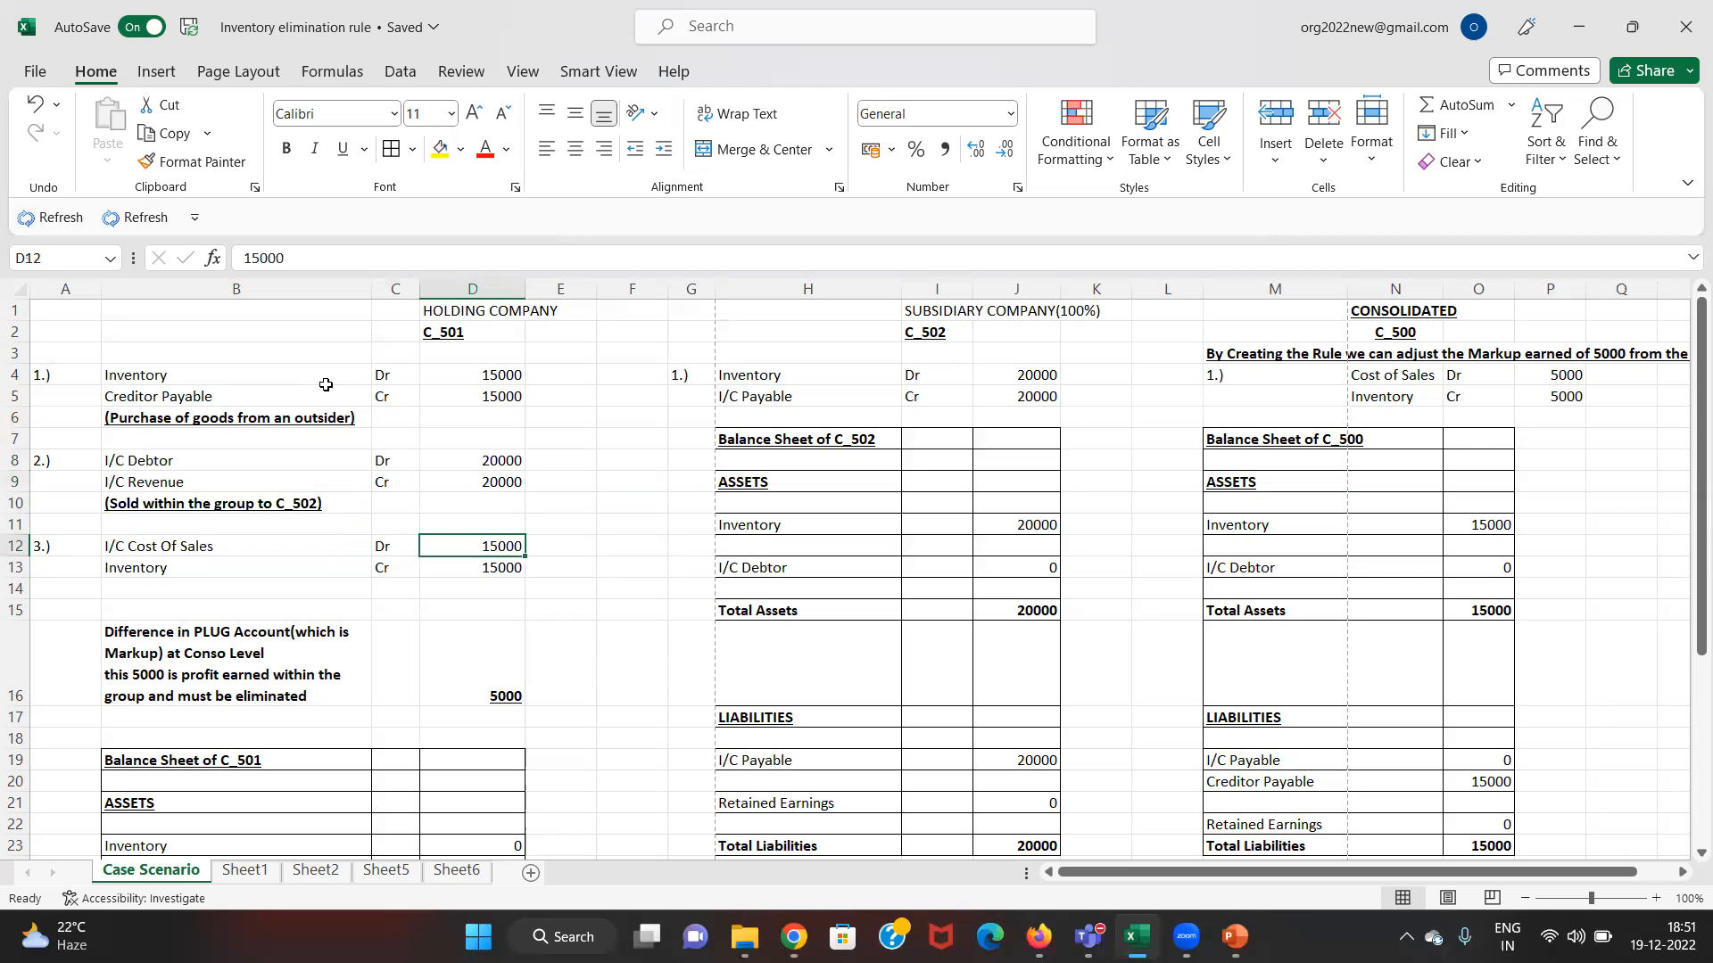
{"action": "key", "text": "Up"}
{"action": "key", "text": "Up"}
{"action": "key", "text": "Up"}
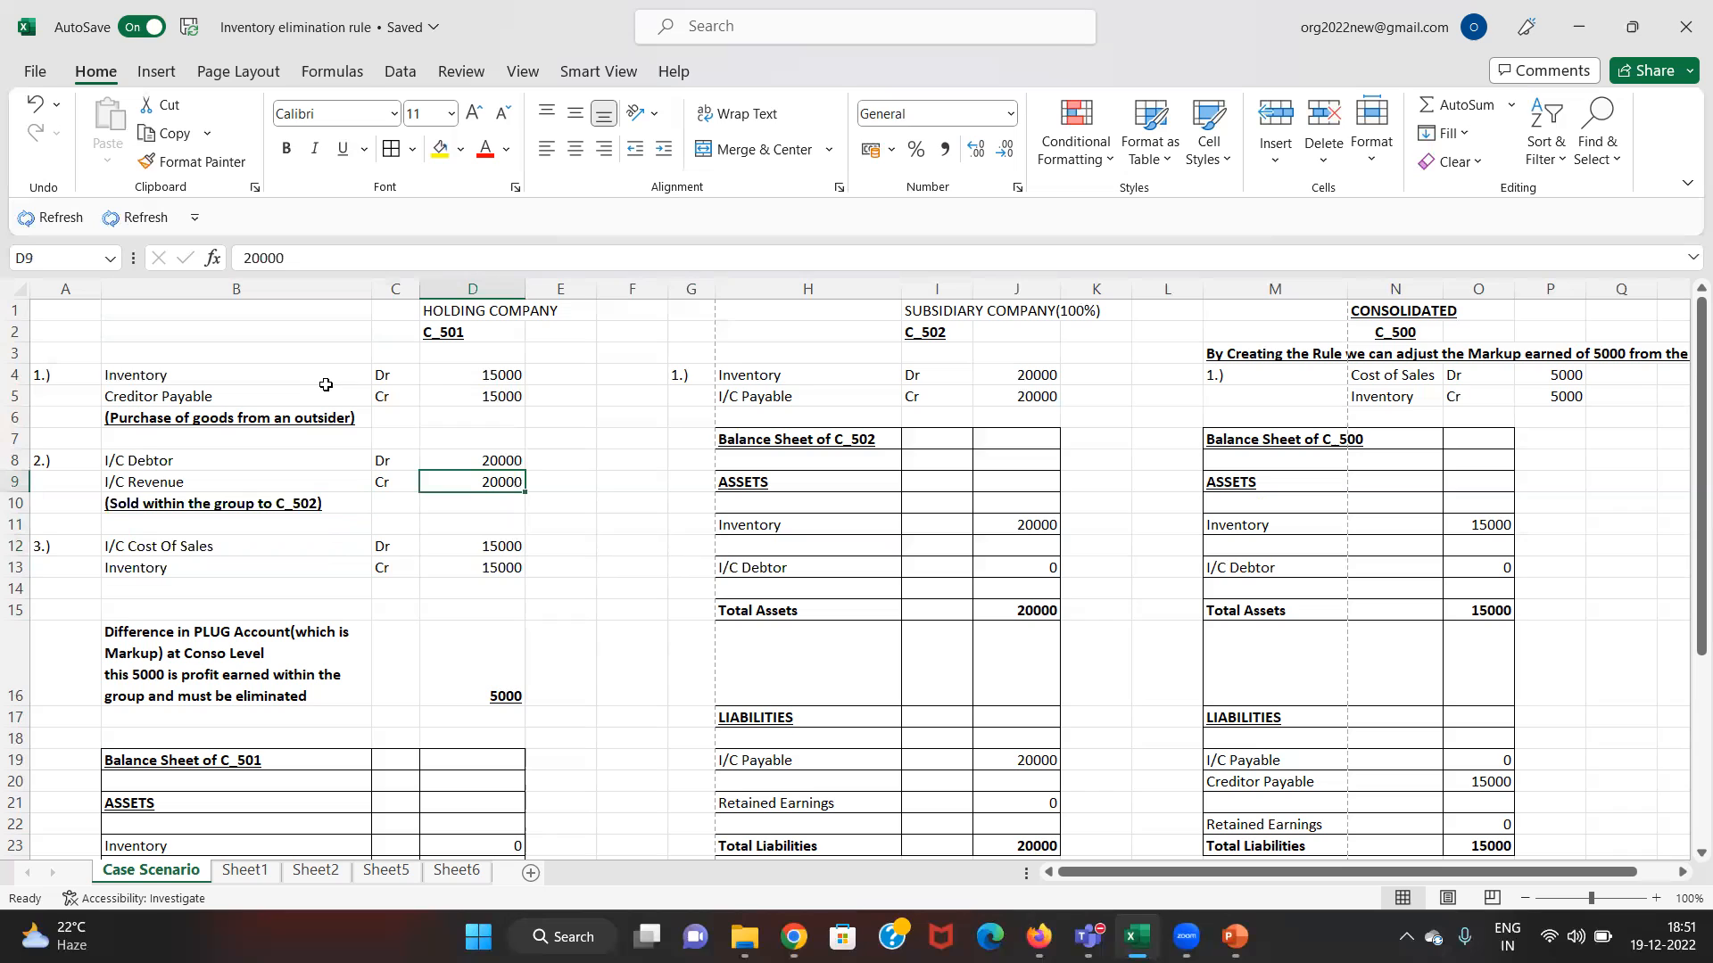
- Inspect the formula behind the PLUG account difference (markup) in D16
{"action": "key", "text": "Down"}
{"action": "key", "text": "Down"}
{"action": "key", "text": "Down"}
{"action": "key", "text": "Down"}
{"action": "key", "text": "Down"}
{"action": "key", "text": "Down"}
{"action": "key", "text": "Down"}
{"action": "key", "text": "Down"}
{"action": "key", "text": "Down"}
{"action": "key", "text": "Down"}
{"action": "key", "text": "Down"}
{"action": "key", "text": "Up"}
{"action": "key", "text": "Up"}
{"action": "key", "text": "Up"}
{"action": "key", "text": "Up"}
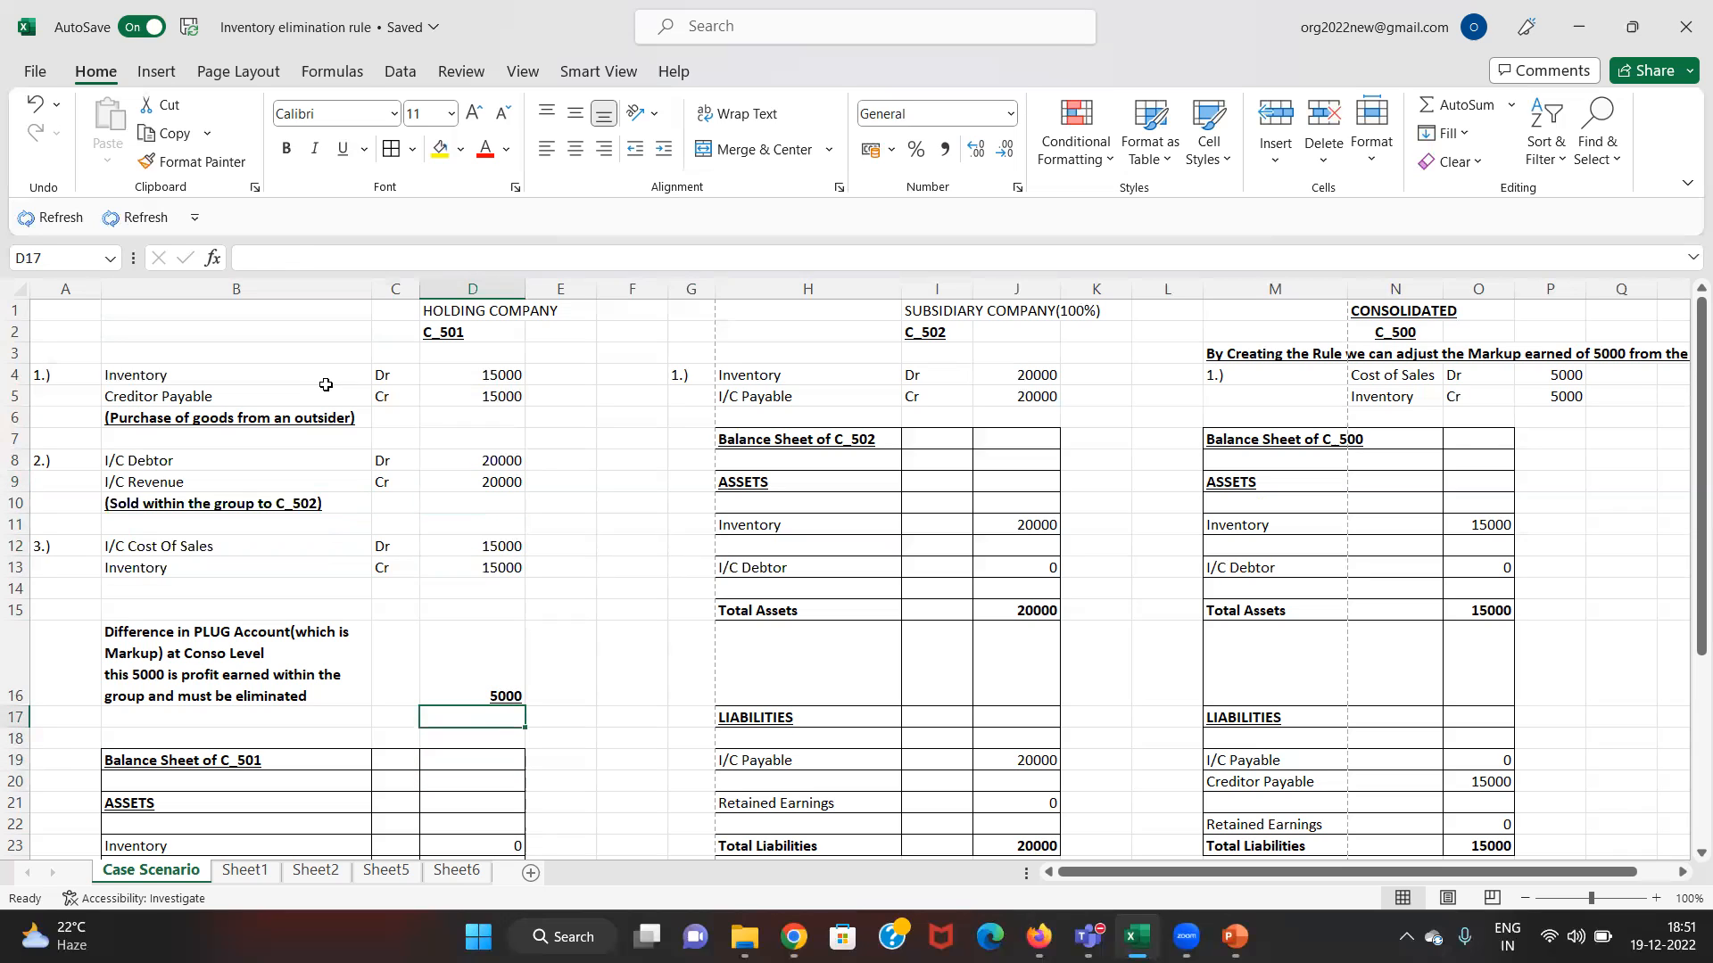
{"action": "key", "text": "F2"}
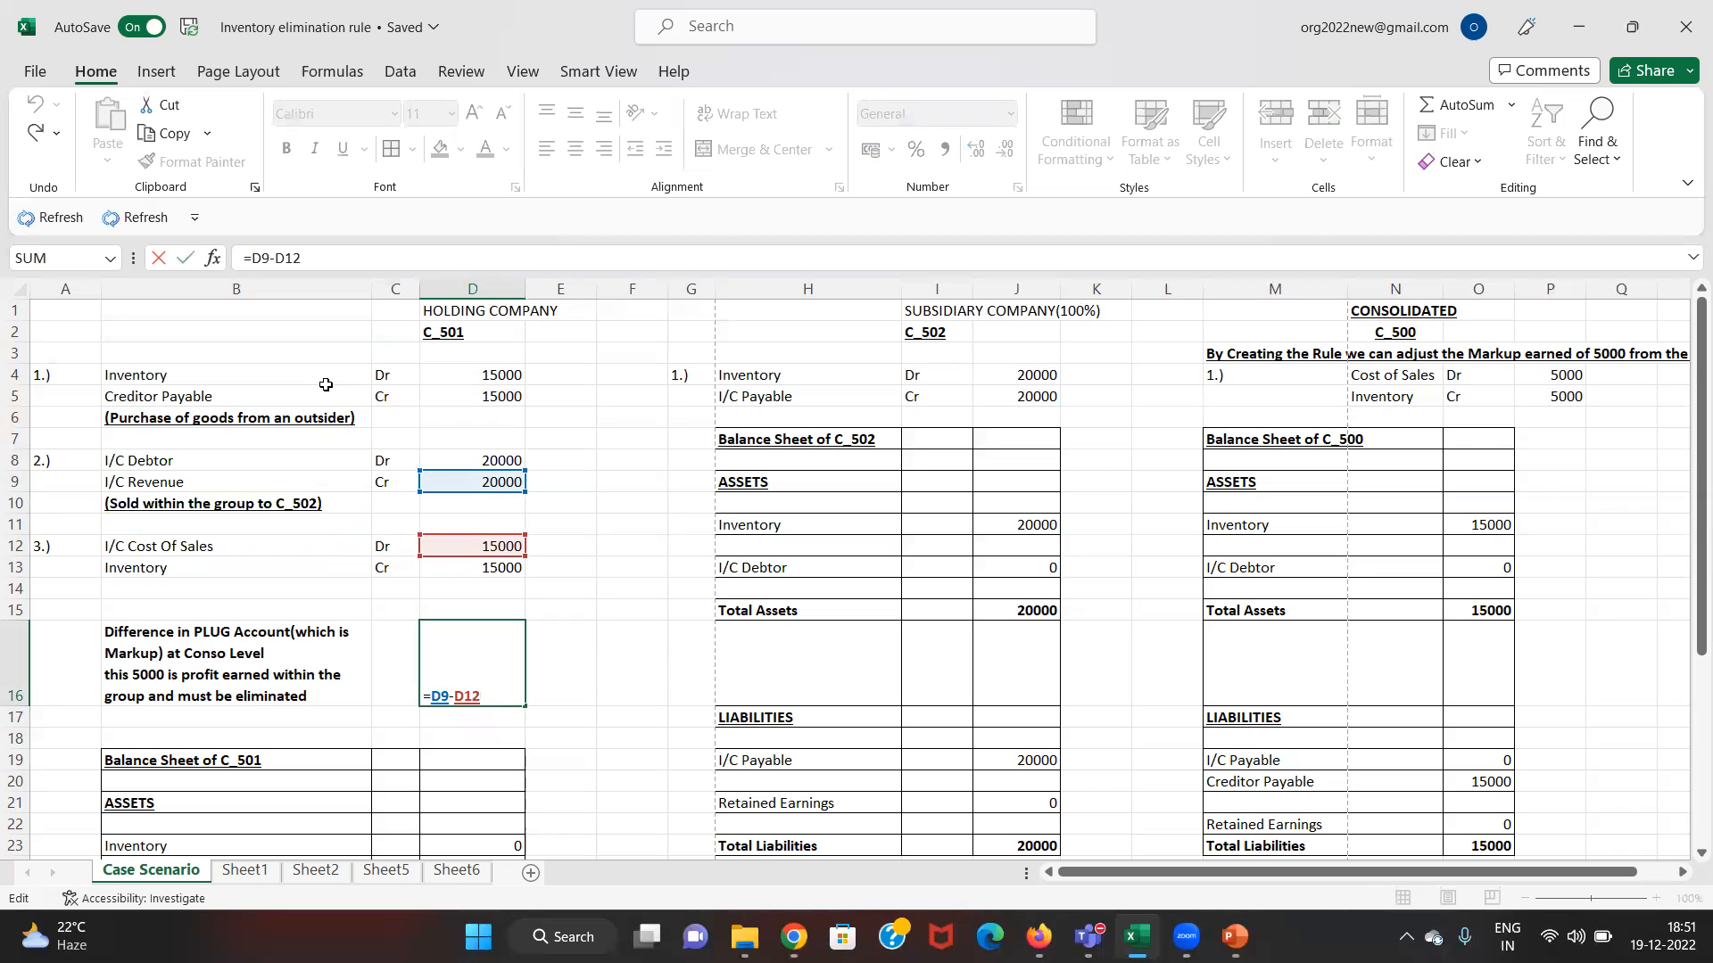
{"action": "key", "text": "Return"}
- Look through the assets and liabilities on the Balance Sheet of C_501
{"action": "key", "text": "Up"}
{"action": "key", "text": "Down"}
{"action": "key", "text": "Down"}
{"action": "key", "text": "Down"}
{"action": "key", "text": "Down"}
{"action": "key", "text": "Down"}
{"action": "key", "text": "Down"}
{"action": "key", "text": "Down"}
{"action": "key", "text": "Down"}
{"action": "key", "text": "Down"}
{"action": "key", "text": "Down"}
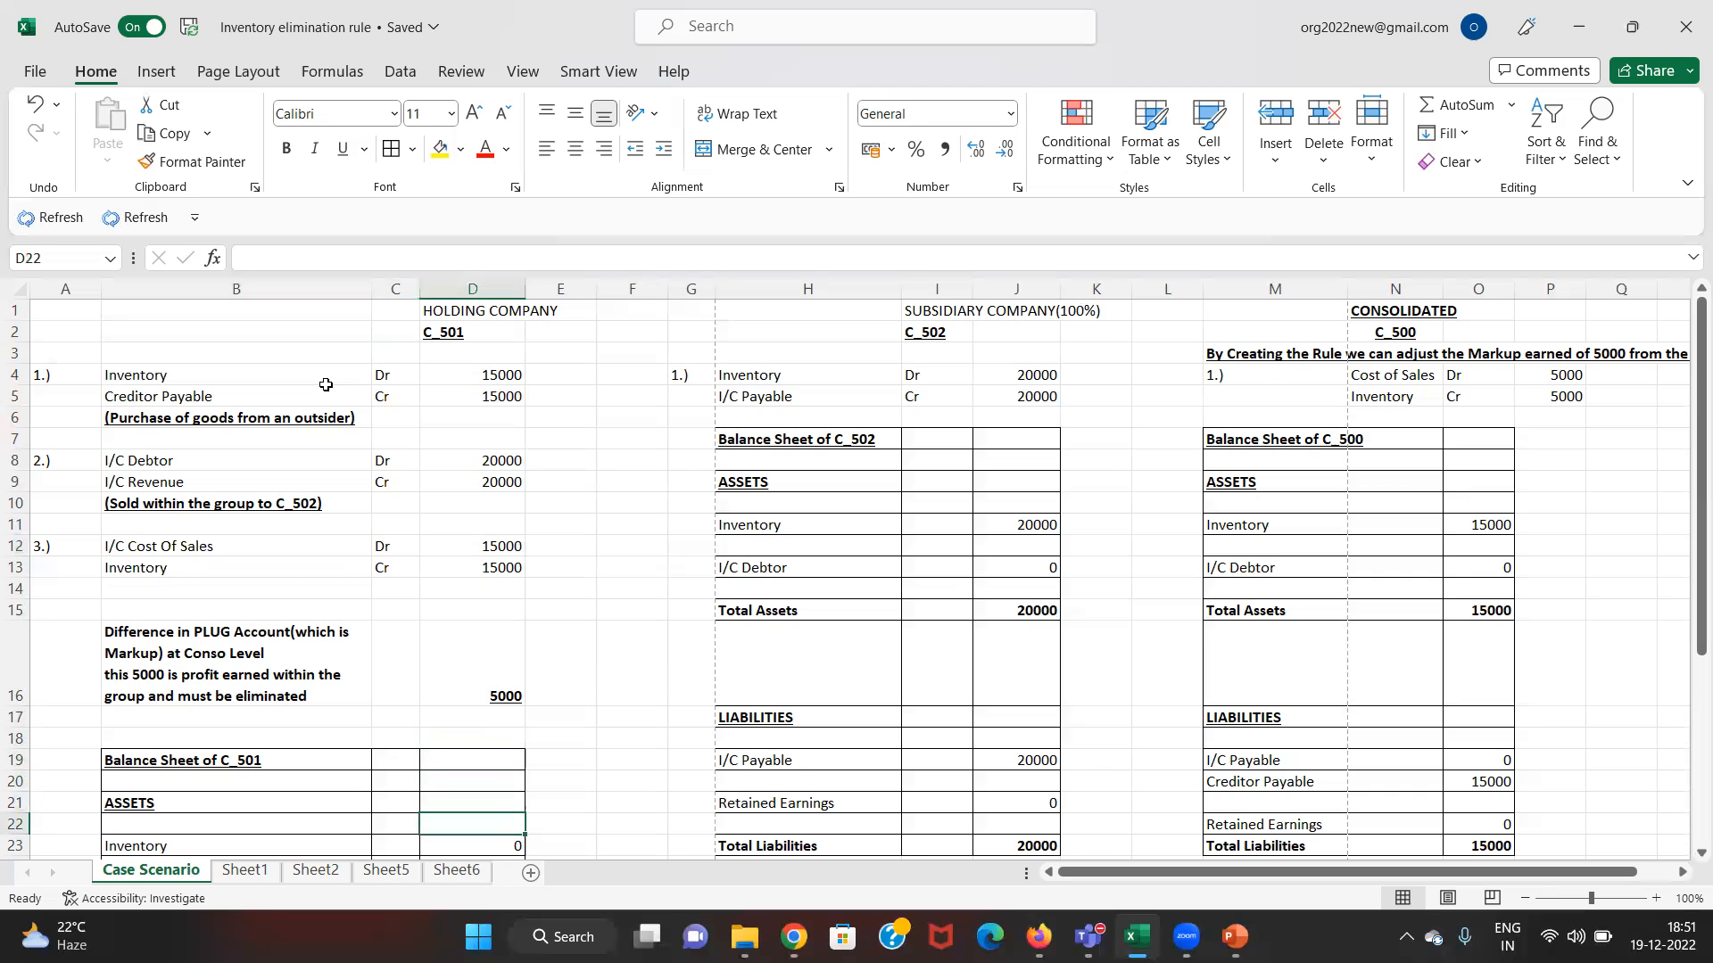
{"action": "key", "text": "Down"}
{"action": "key", "text": "Down"}
{"action": "key", "text": "Down"}
{"action": "key", "text": "Down"}
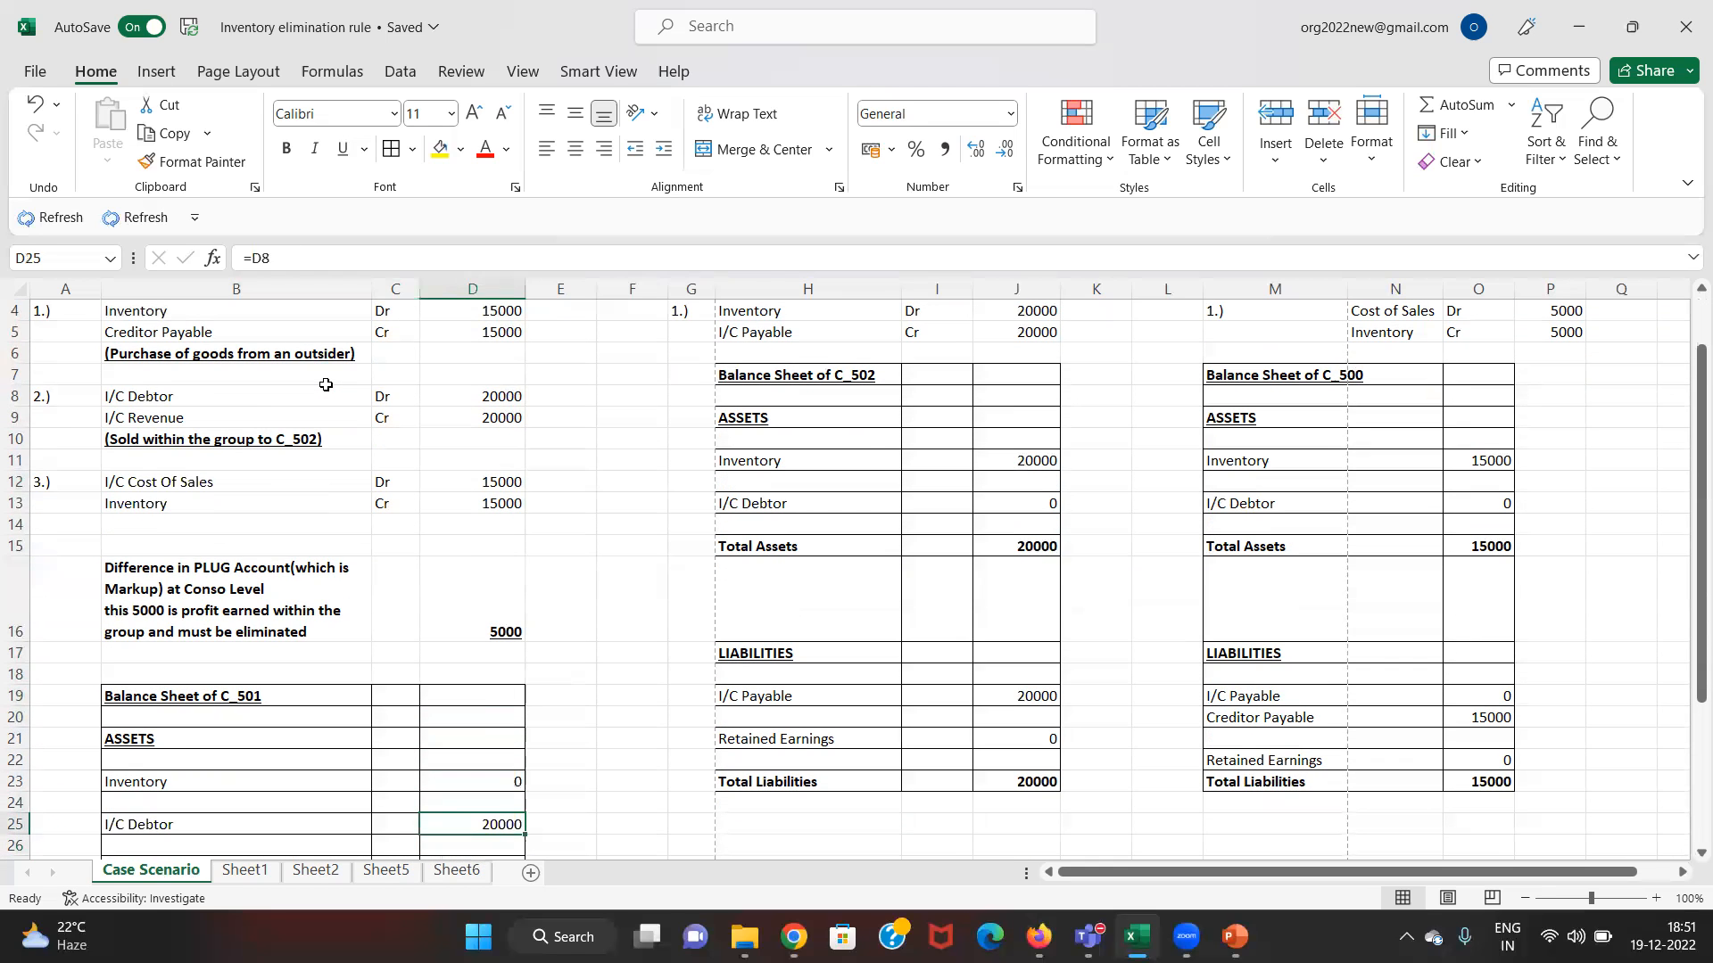
{"action": "key", "text": "Down"}
{"action": "key", "text": "Down"}
{"action": "key", "text": "Down"}
- Inspect the formula behind the C_501 Inventory balance in D23 without changing it
{"action": "key", "text": "Up"}
{"action": "key", "text": "Up"}
{"action": "key", "text": "Up"}
{"action": "key", "text": "Up"}
{"action": "key", "text": "Up"}
{"action": "key", "text": "Up"}
{"action": "key", "text": "Up"}
{"action": "key", "text": "Up"}
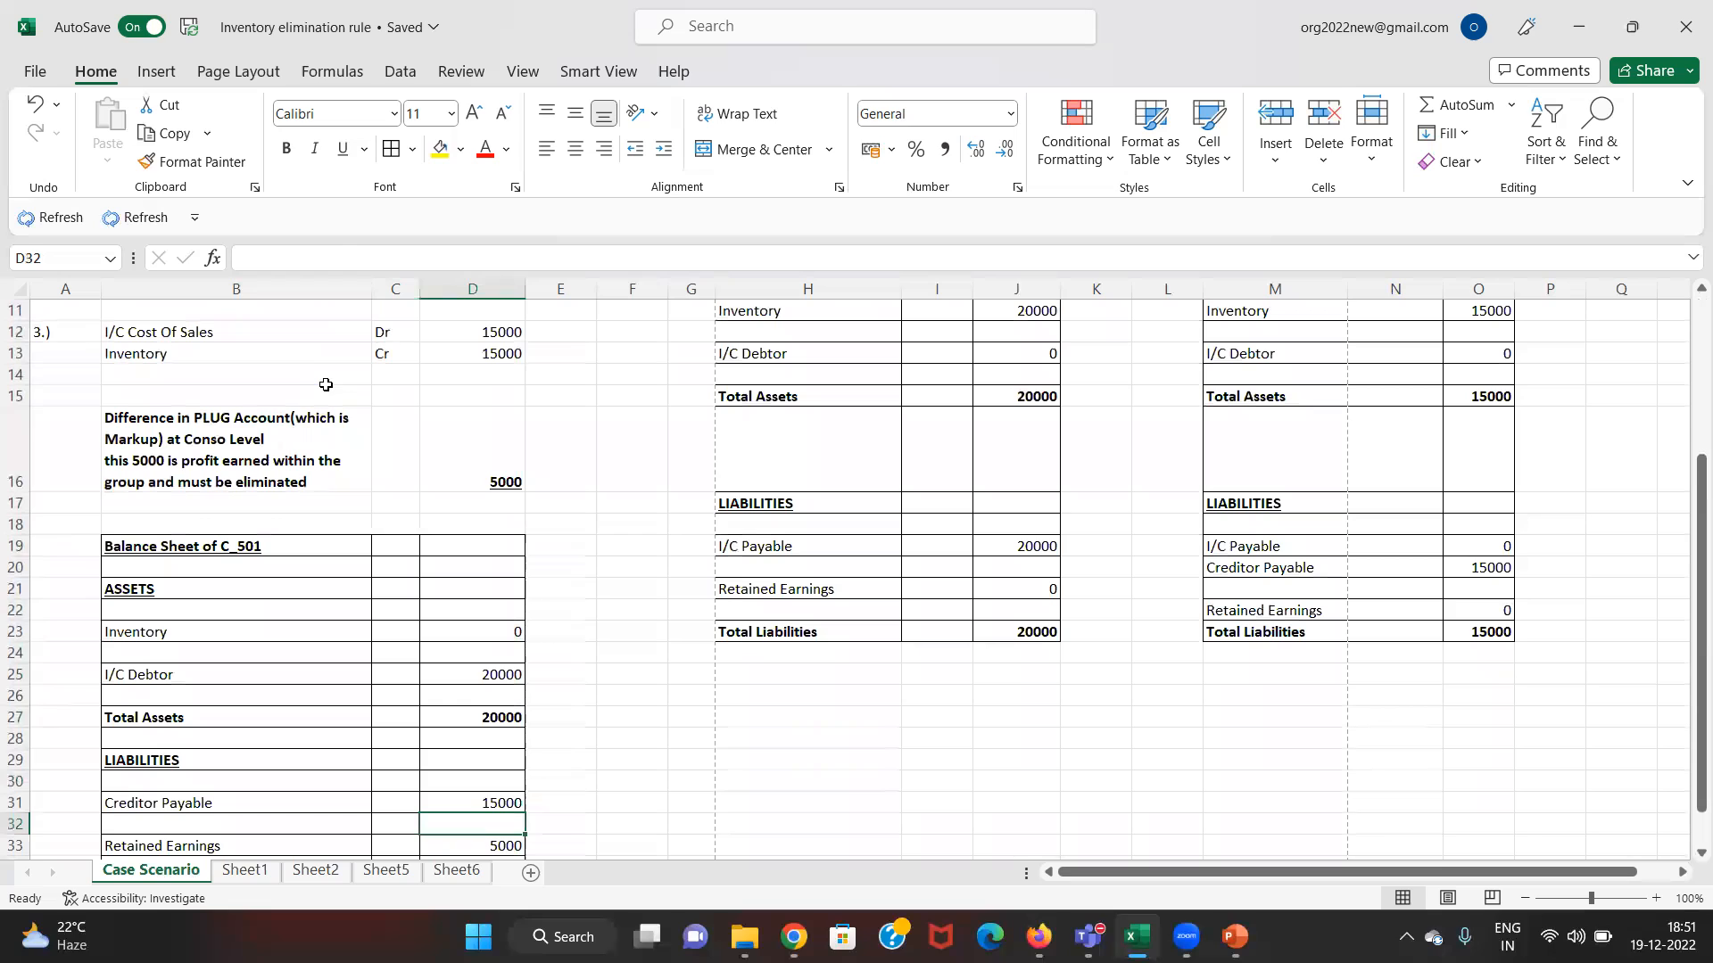
{"action": "key", "text": "Up"}
{"action": "key", "text": "Up"}
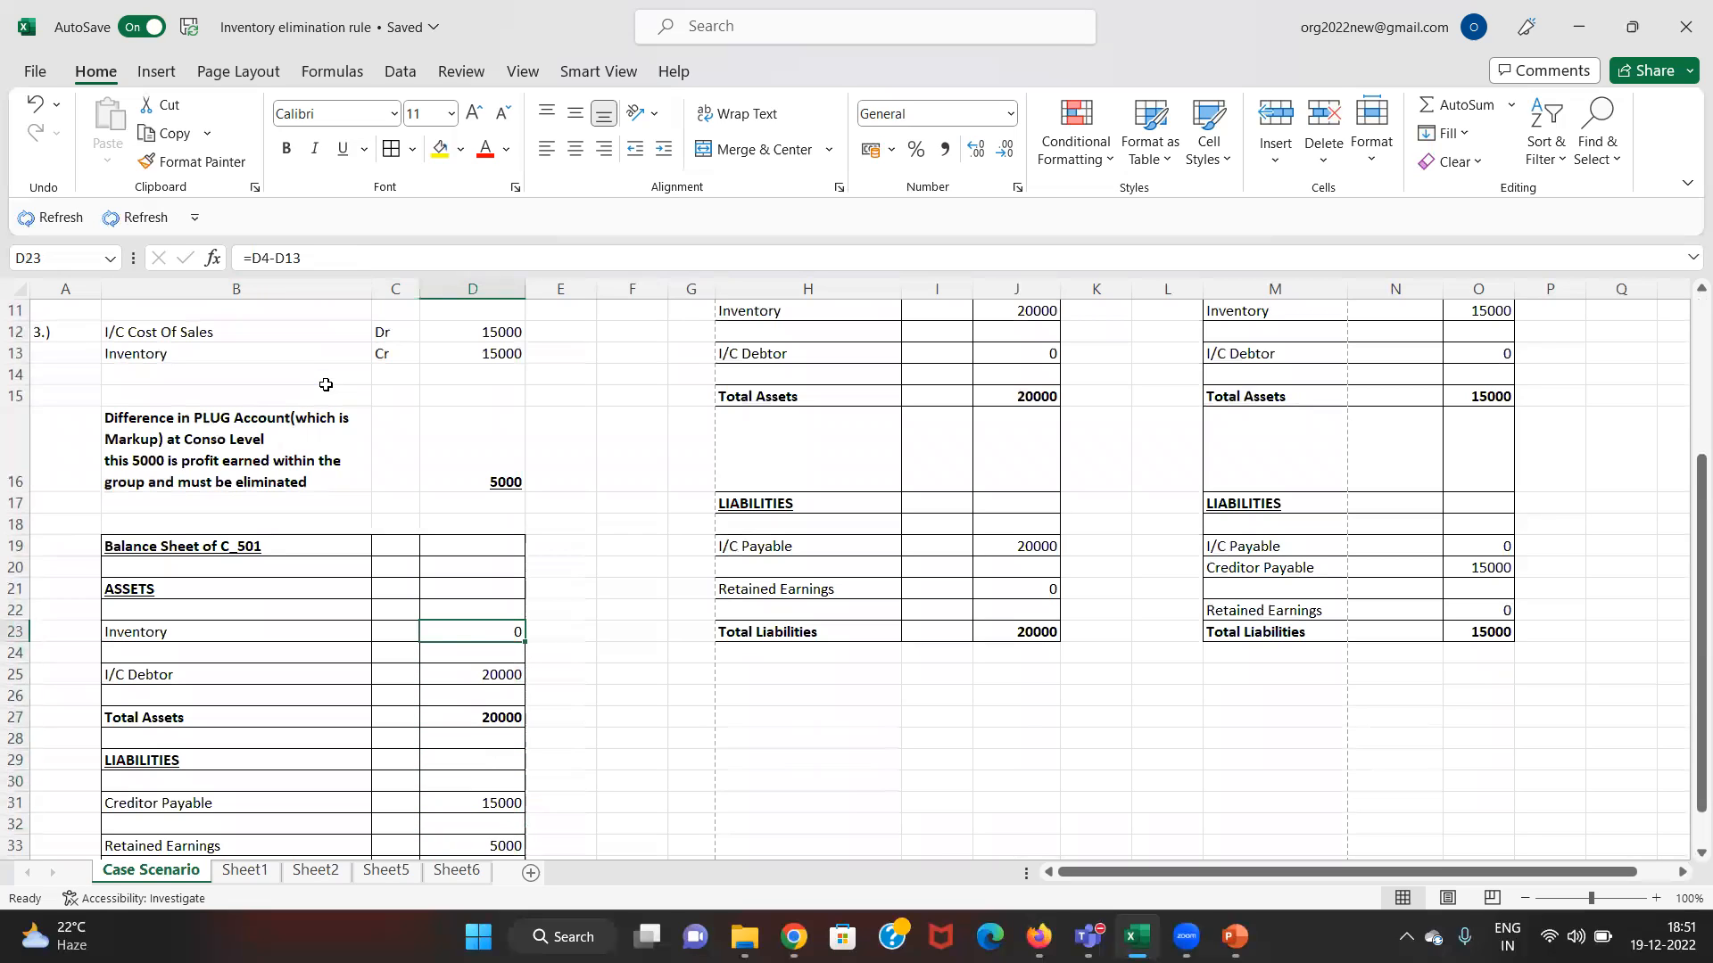
{"action": "key", "text": "F2"}
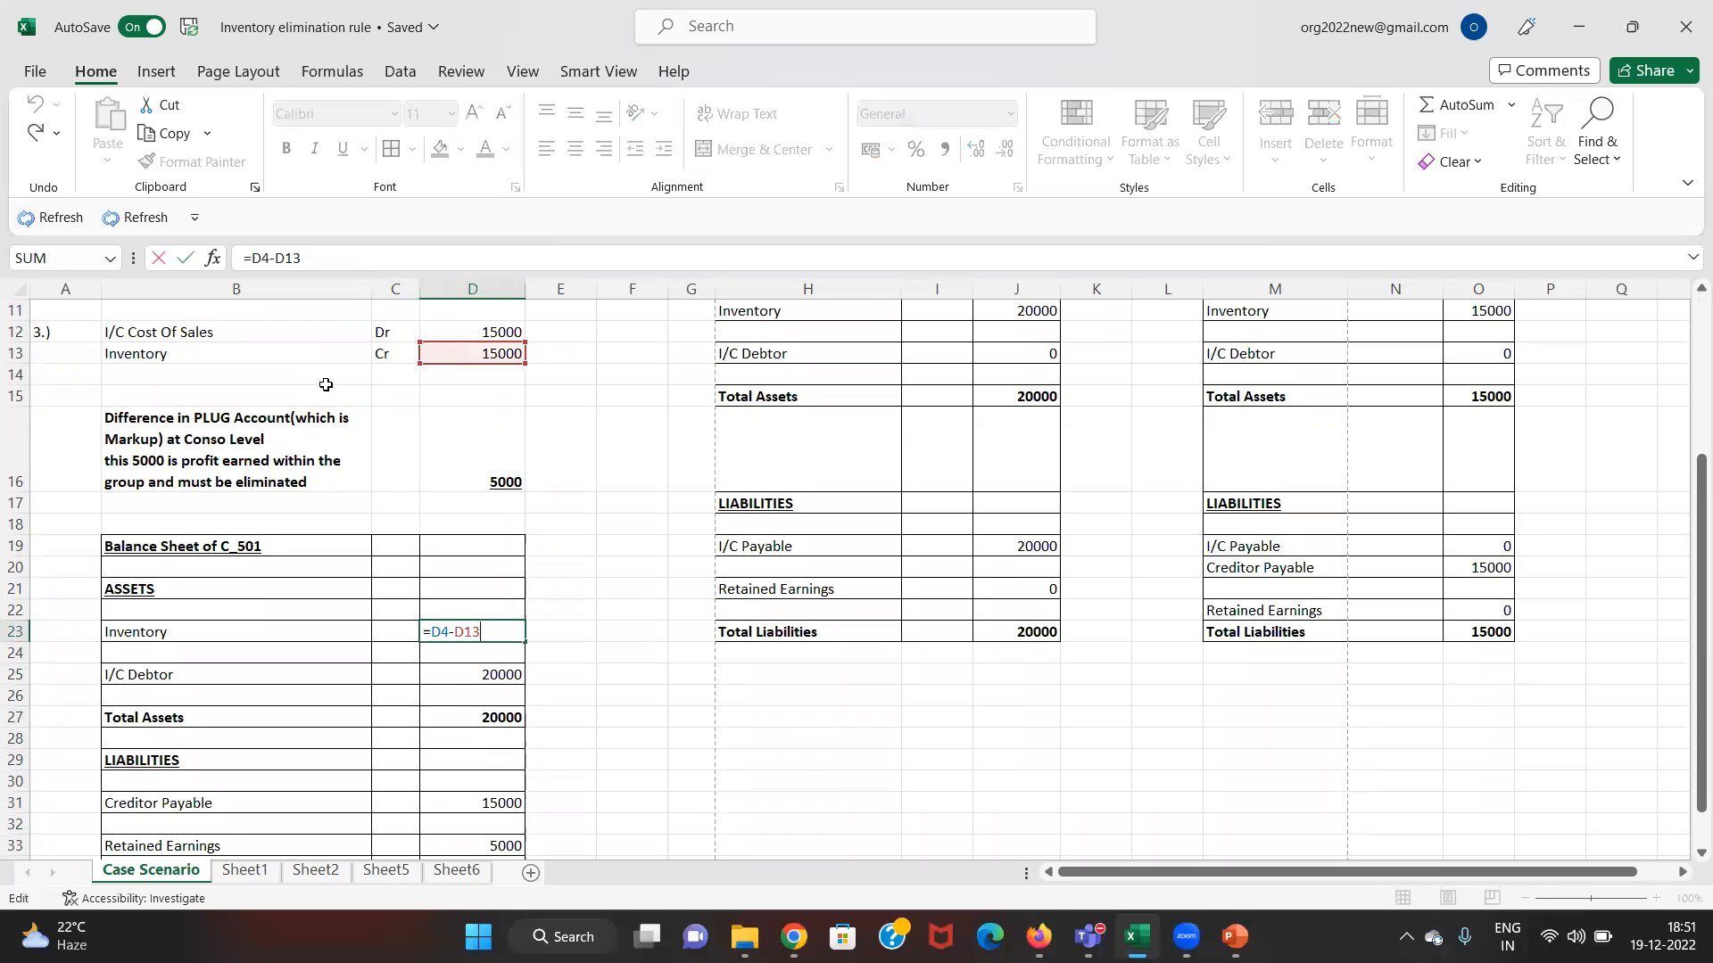
{"action": "key", "text": "Escape"}
- Trace the C_501 Inventory balance back to the journal entries that feed it
{"action": "key", "text": "Up"}
{"action": "key", "text": "Up"}
{"action": "key", "text": "Up"}
{"action": "key", "text": "Up"}
{"action": "key", "text": "Up"}
{"action": "key", "text": "Up"}
{"action": "key", "text": "Up"}
{"action": "key", "text": "Up"}
{"action": "key", "text": "Up"}
{"action": "key", "text": "Up"}
{"action": "key", "text": "Up"}
{"action": "key", "text": "Up"}
{"action": "key", "text": "Up"}
{"action": "key", "text": "Up"}
{"action": "key", "text": "Up"}
{"action": "key", "text": "Up"}
{"action": "key", "text": "Up"}
{"action": "key", "text": "Up"}
{"action": "key", "text": "Up"}
- Inspect the formula behind the C_501 I/C Debtor balance in D25, and check Total Assets
{"action": "key", "text": "Down"}
{"action": "key", "text": "Down"}
{"action": "key", "text": "Down"}
{"action": "key", "text": "Down"}
{"action": "key", "text": "Down"}
{"action": "key", "text": "Down"}
{"action": "key", "text": "Down"}
{"action": "key", "text": "Down"}
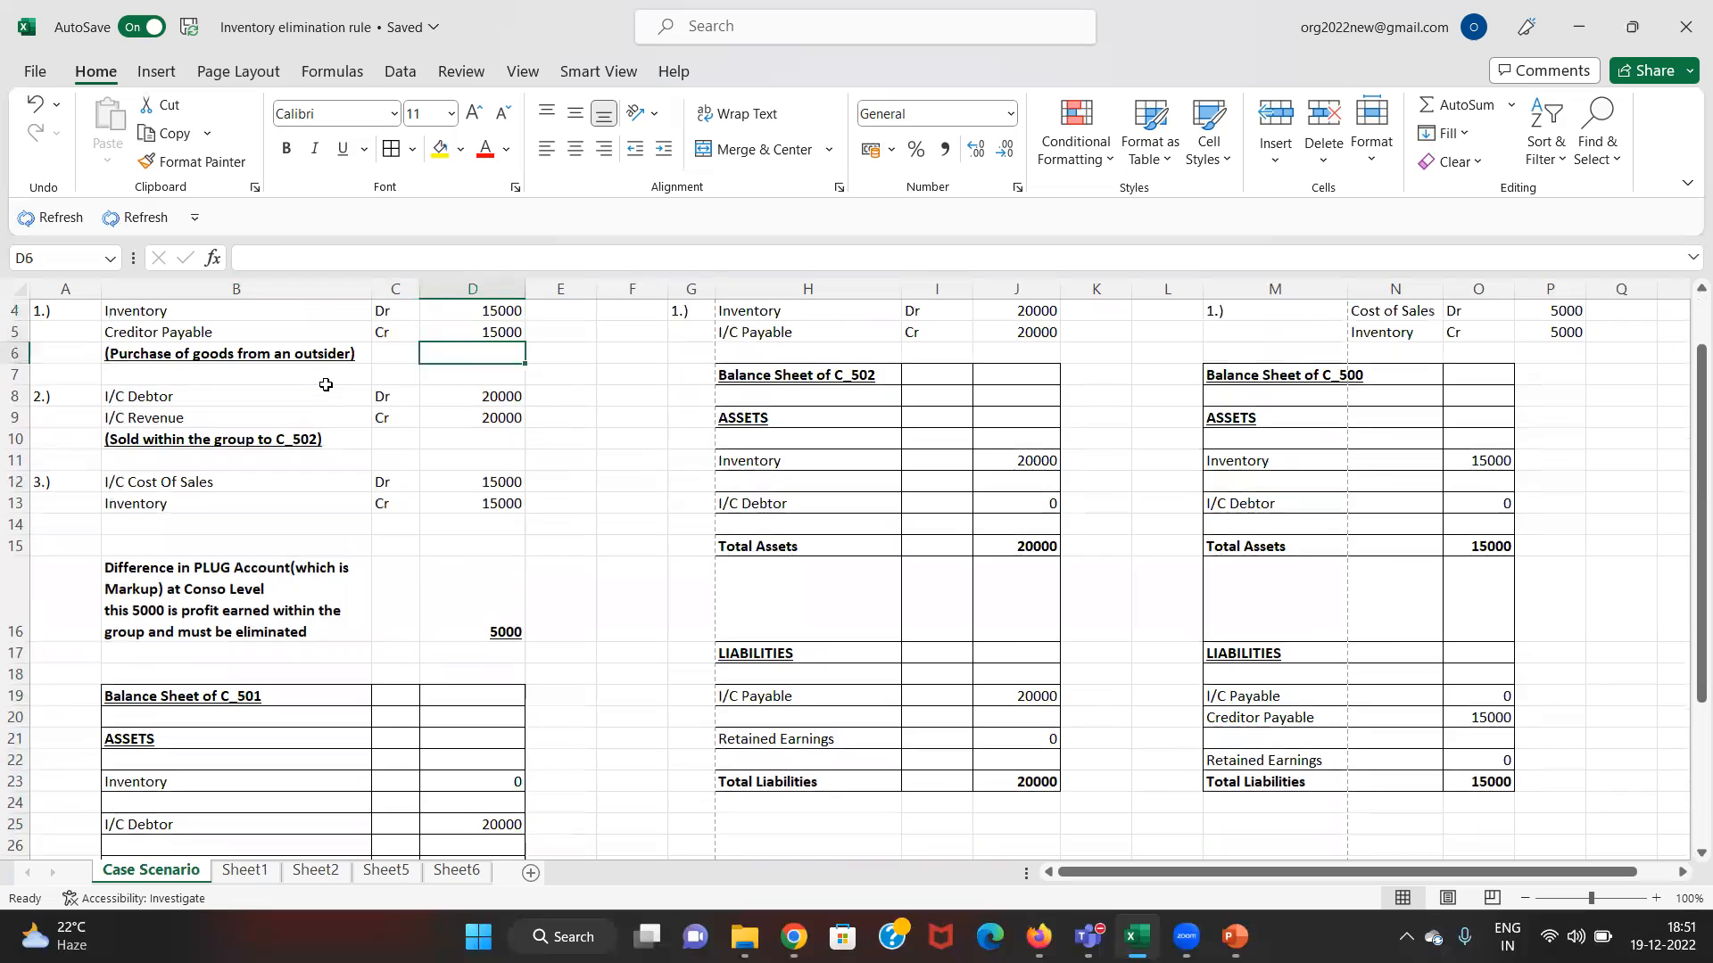
{"action": "key", "text": "Down"}
{"action": "key", "text": "Down"}
{"action": "key", "text": "Down"}
{"action": "key", "text": "Down"}
{"action": "key", "text": "Down"}
{"action": "key", "text": "Down"}
{"action": "key", "text": "Down"}
{"action": "key", "text": "Down"}
{"action": "key", "text": "Down"}
{"action": "key", "text": "Down"}
{"action": "key", "text": "Down"}
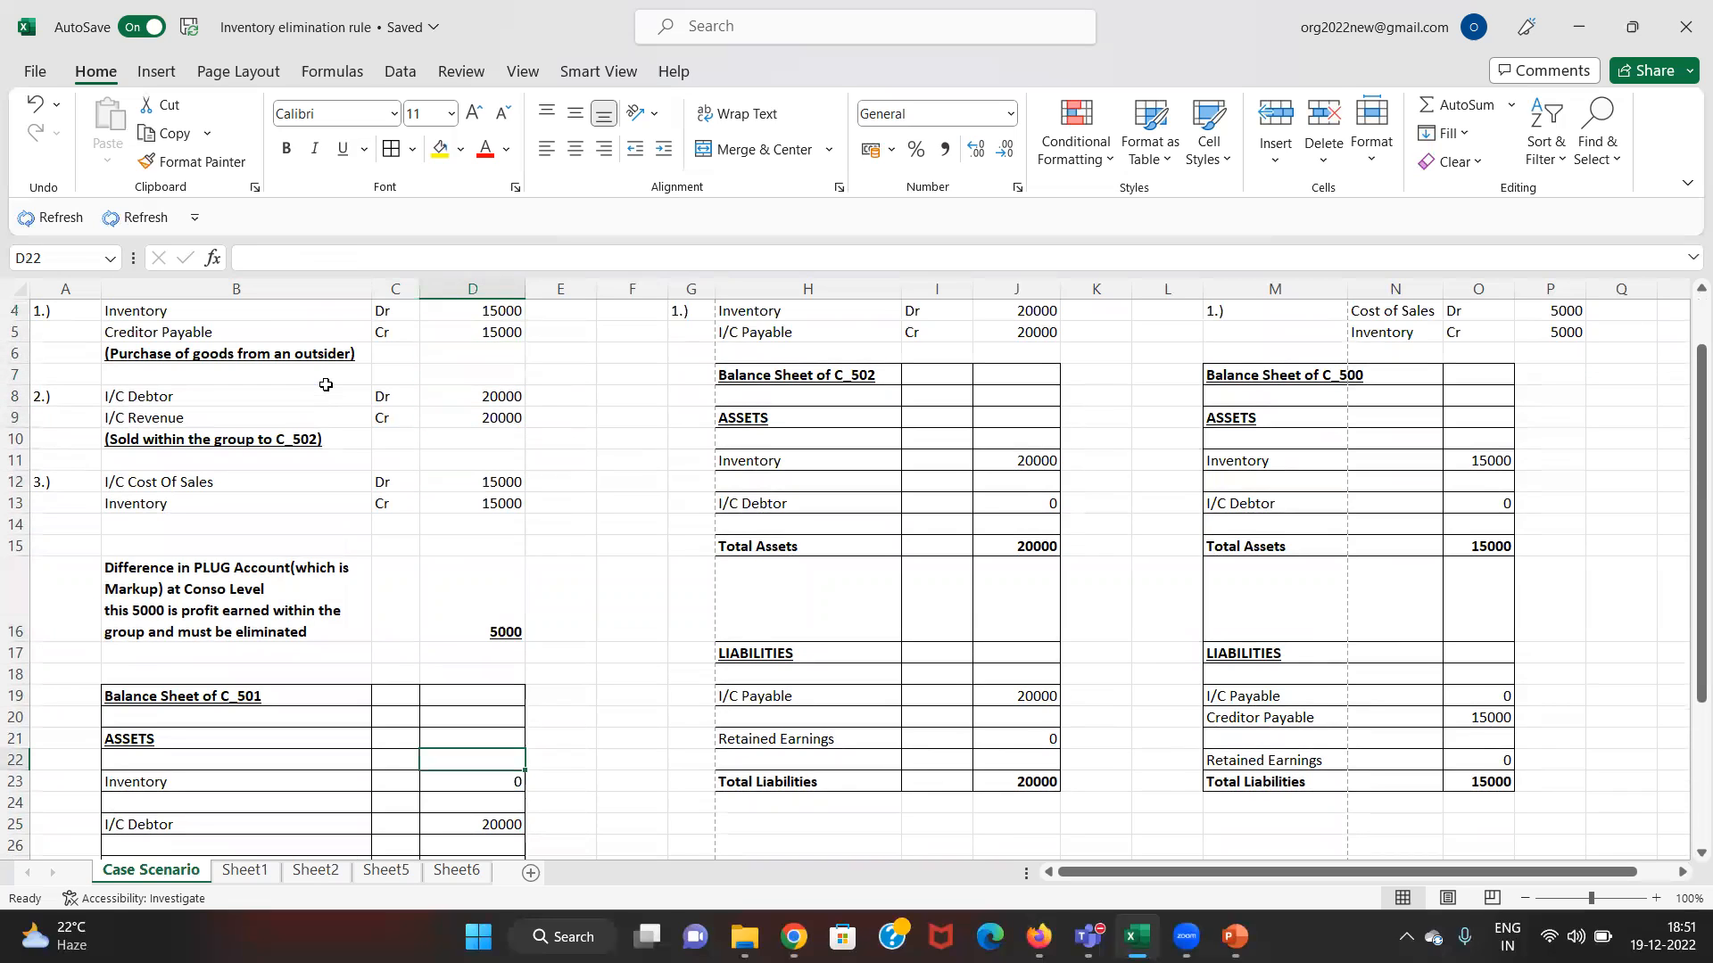
{"action": "key", "text": "Down"}
{"action": "key", "text": "Down"}
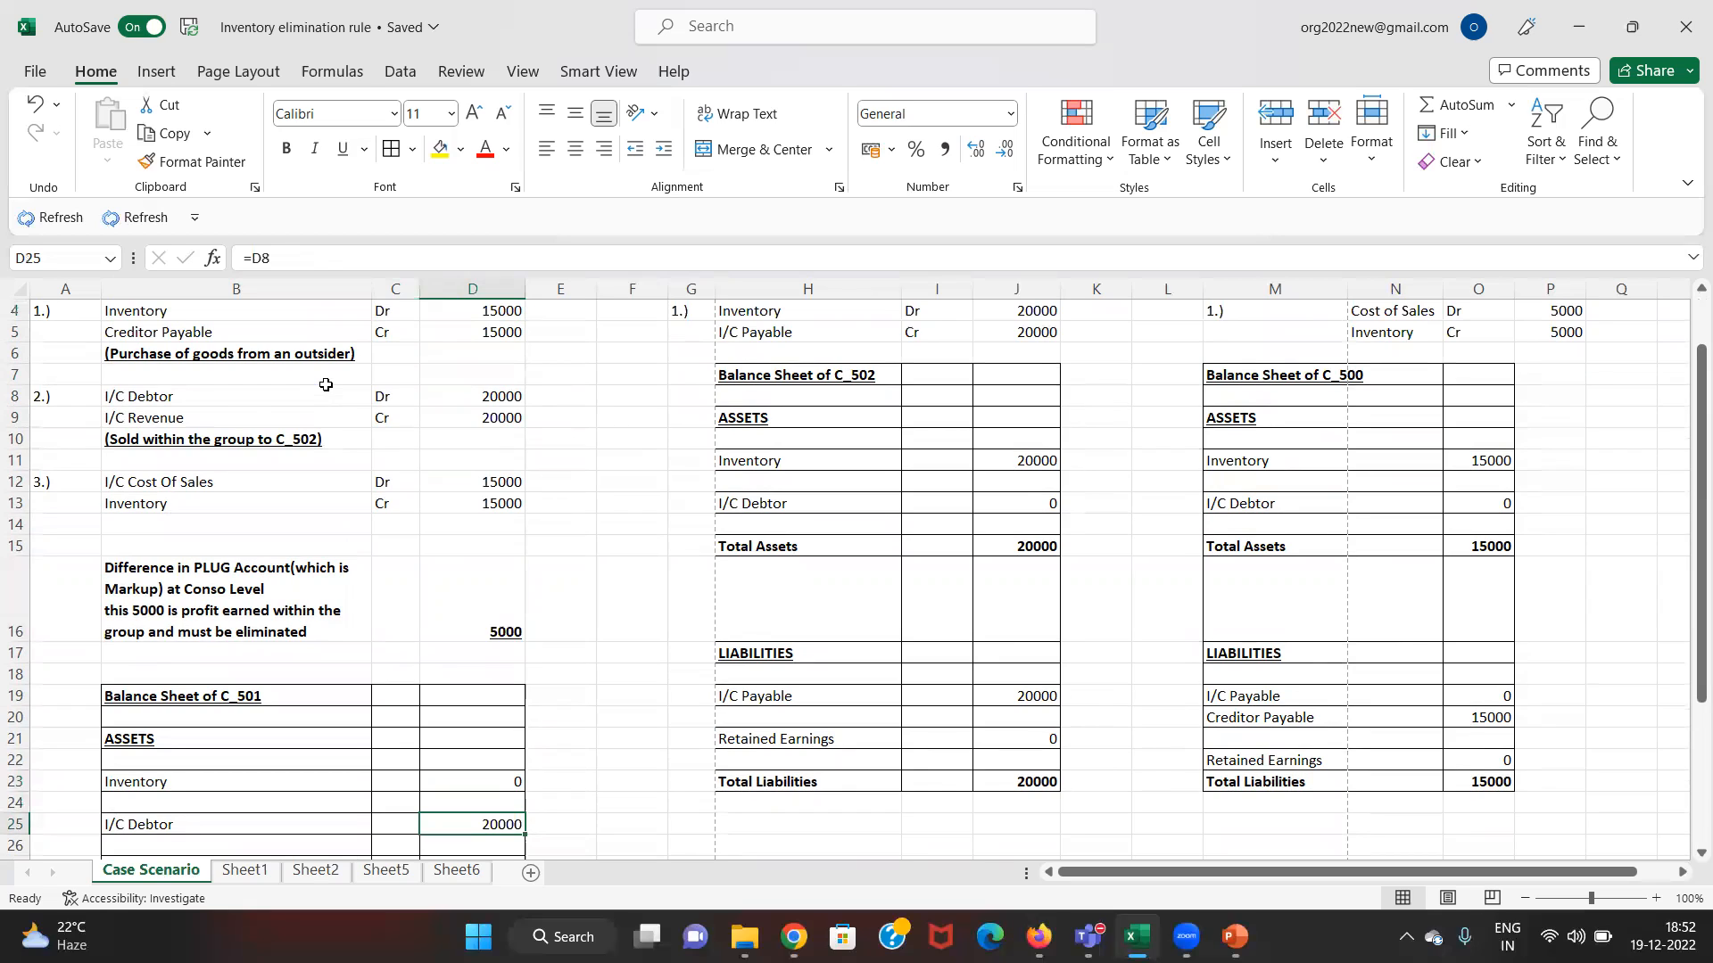
{"action": "key", "text": "F2"}
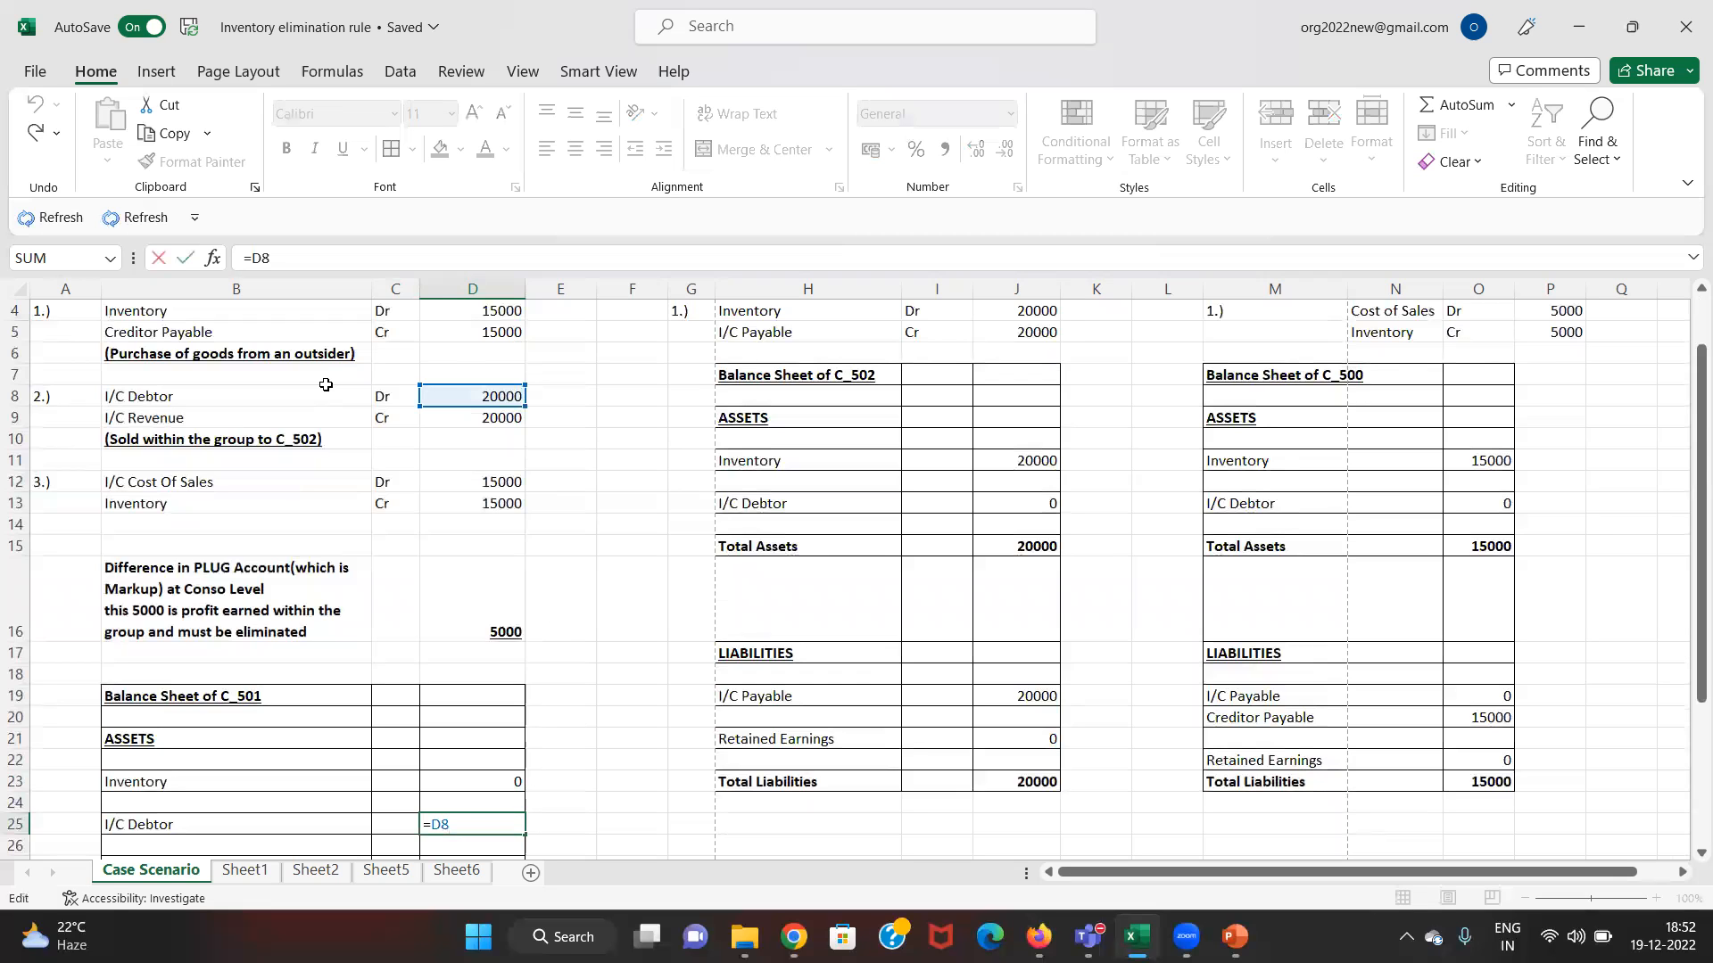
{"action": "key", "text": "Return"}
{"action": "key", "text": "Return"}
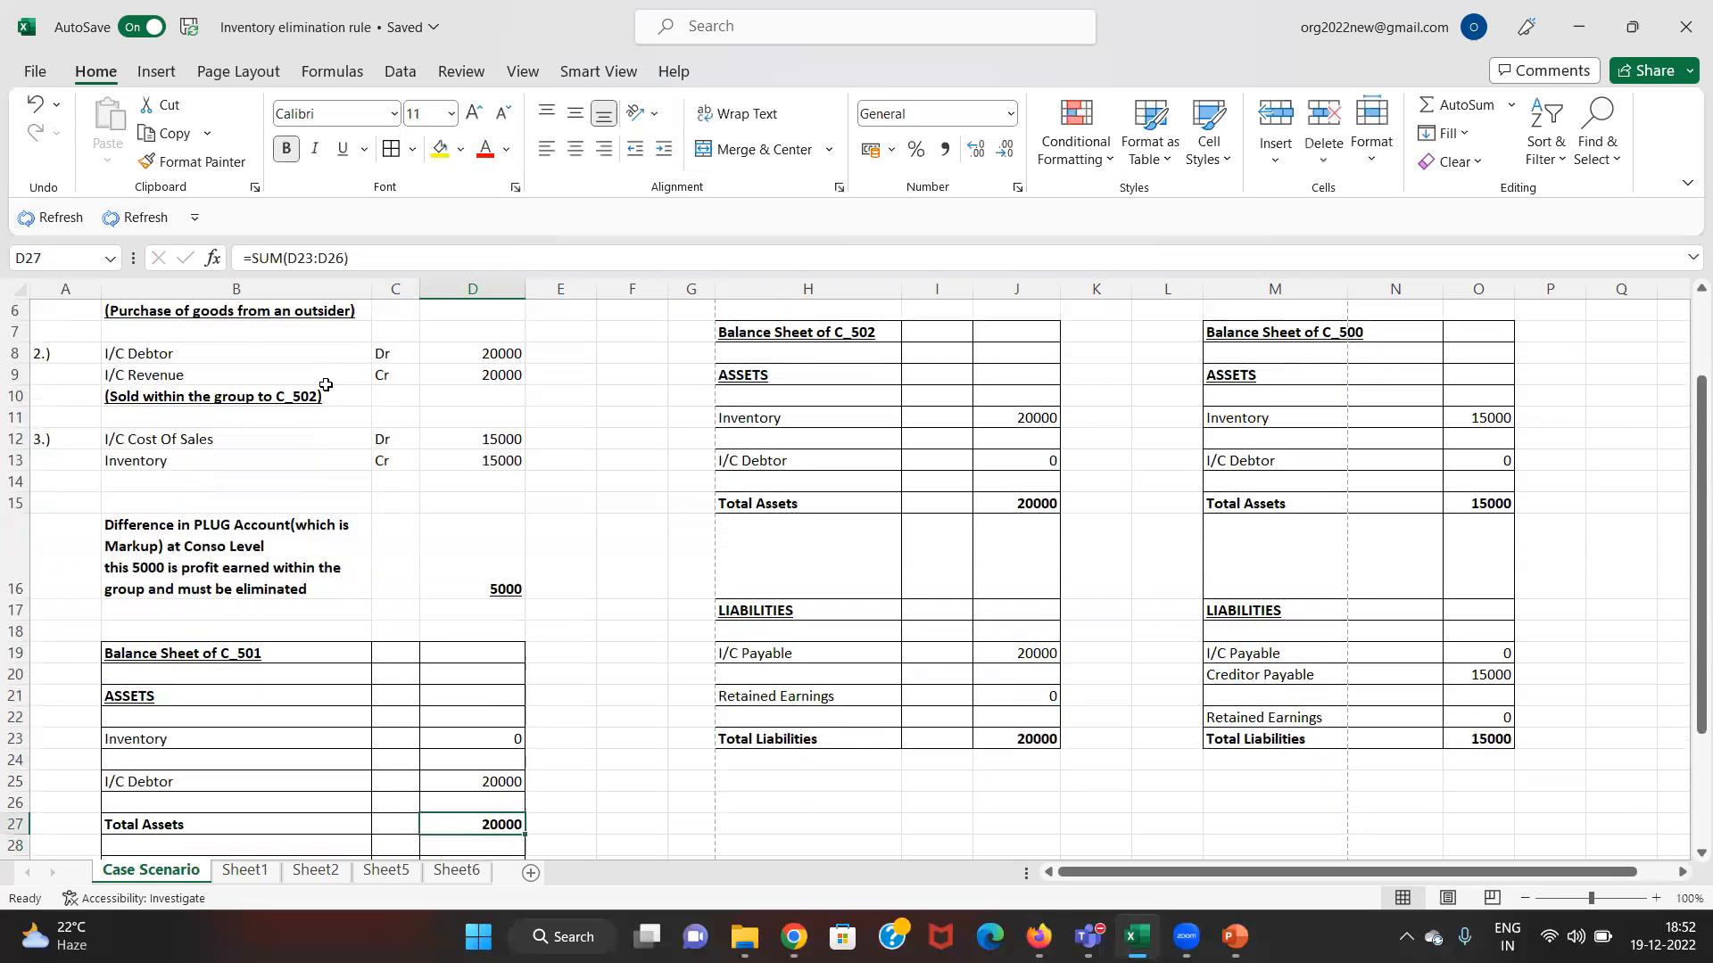
- Inspect the C_501 Creditor Payable formula in D31 and trace it to the first purchase entry
{"action": "key", "text": "Down"}
{"action": "key", "text": "Down"}
{"action": "key", "text": "Down"}
{"action": "key", "text": "Down"}
{"action": "key", "text": "Down"}
{"action": "key", "text": "Down"}
{"action": "key", "text": "Down"}
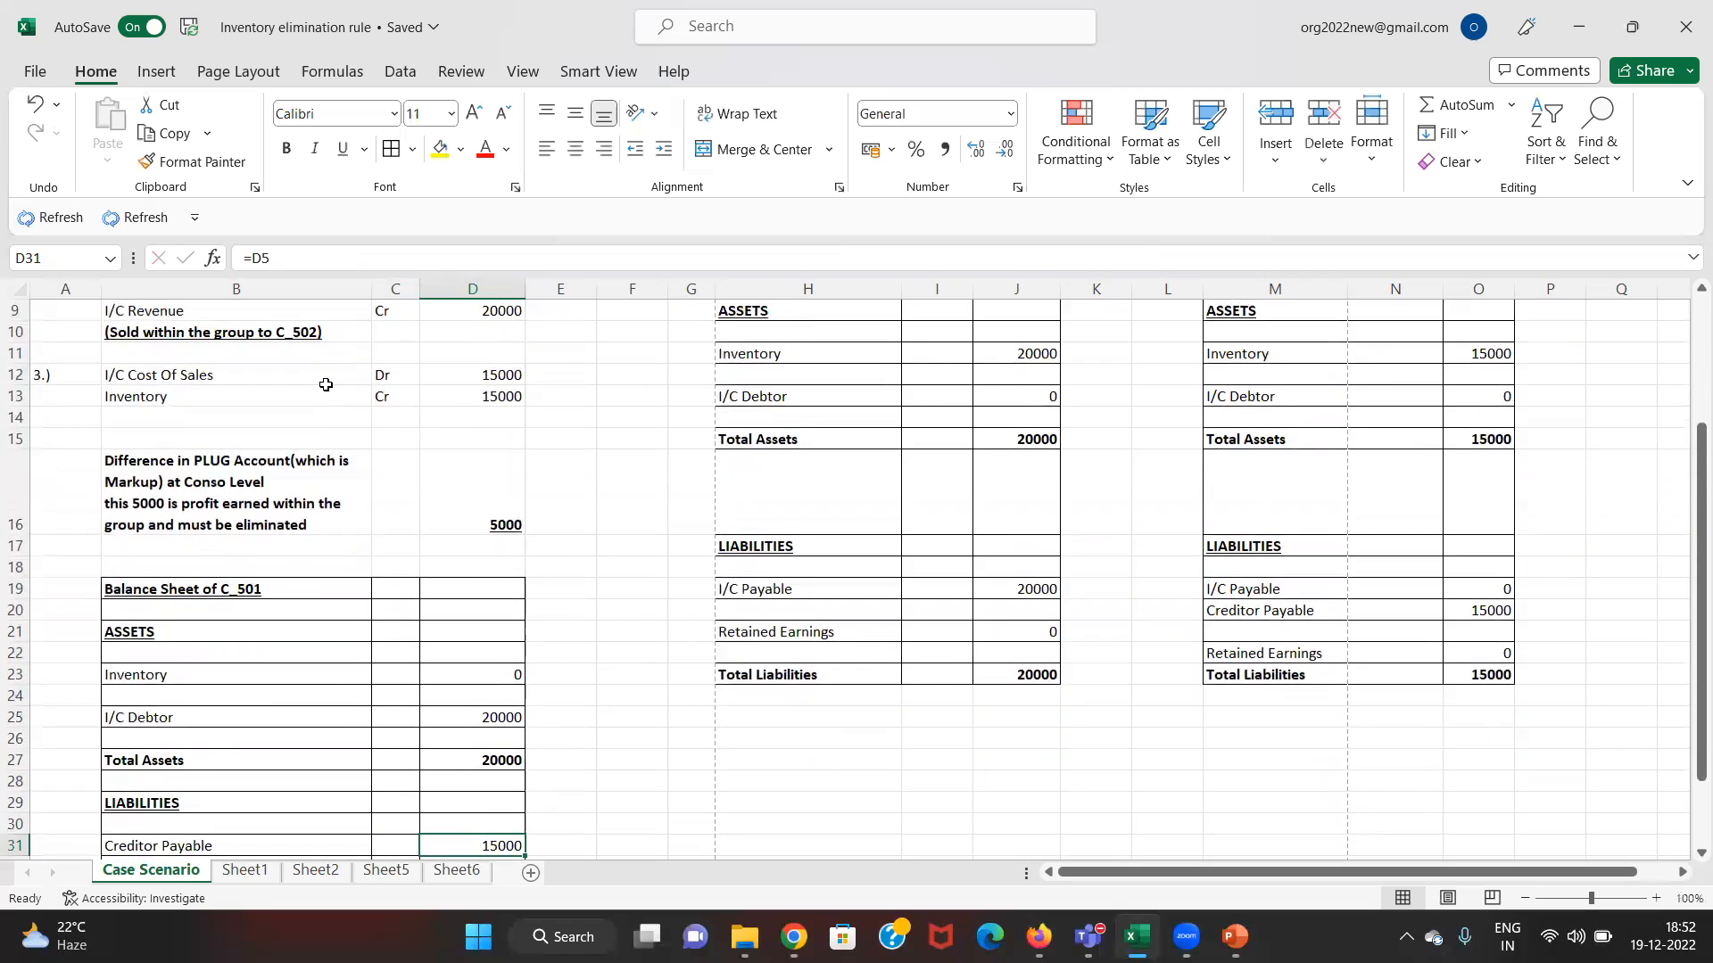
{"action": "key", "text": "Up"}
{"action": "key", "text": "Up"}
{"action": "key", "text": "Up"}
{"action": "type", "text": "=D5"}
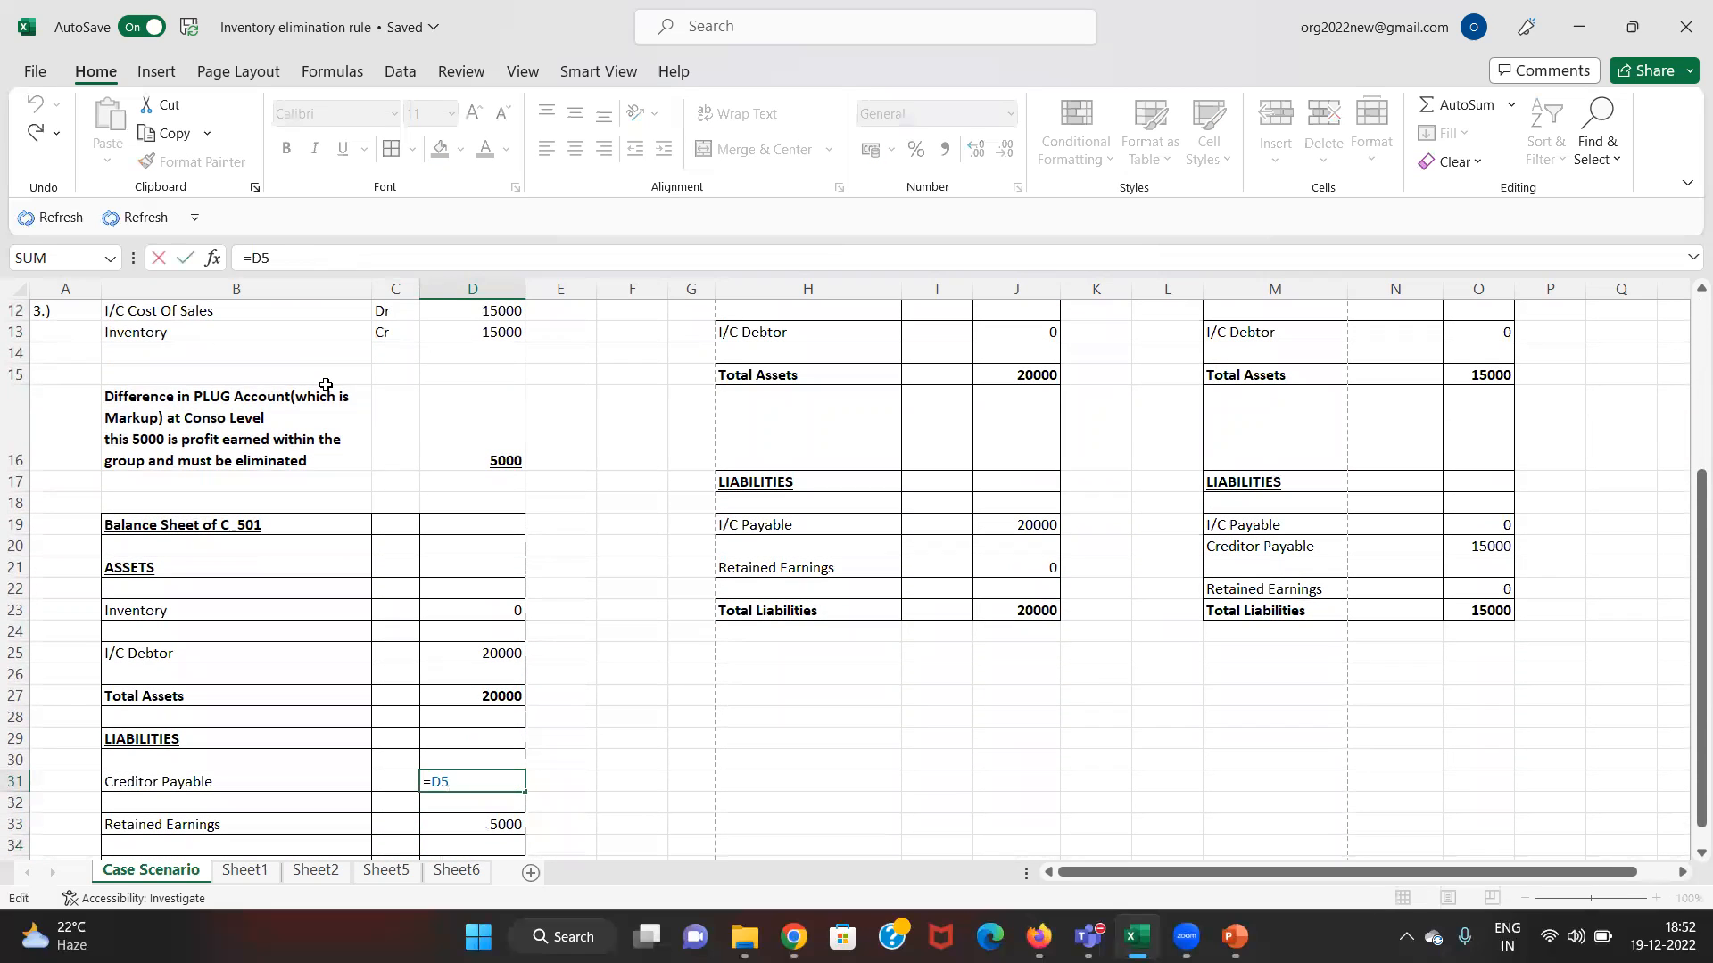
{"action": "key", "text": "shift+Return"}
{"action": "key", "text": "Up"}
{"action": "key", "text": "Down"}
{"action": "key", "text": "Down"}
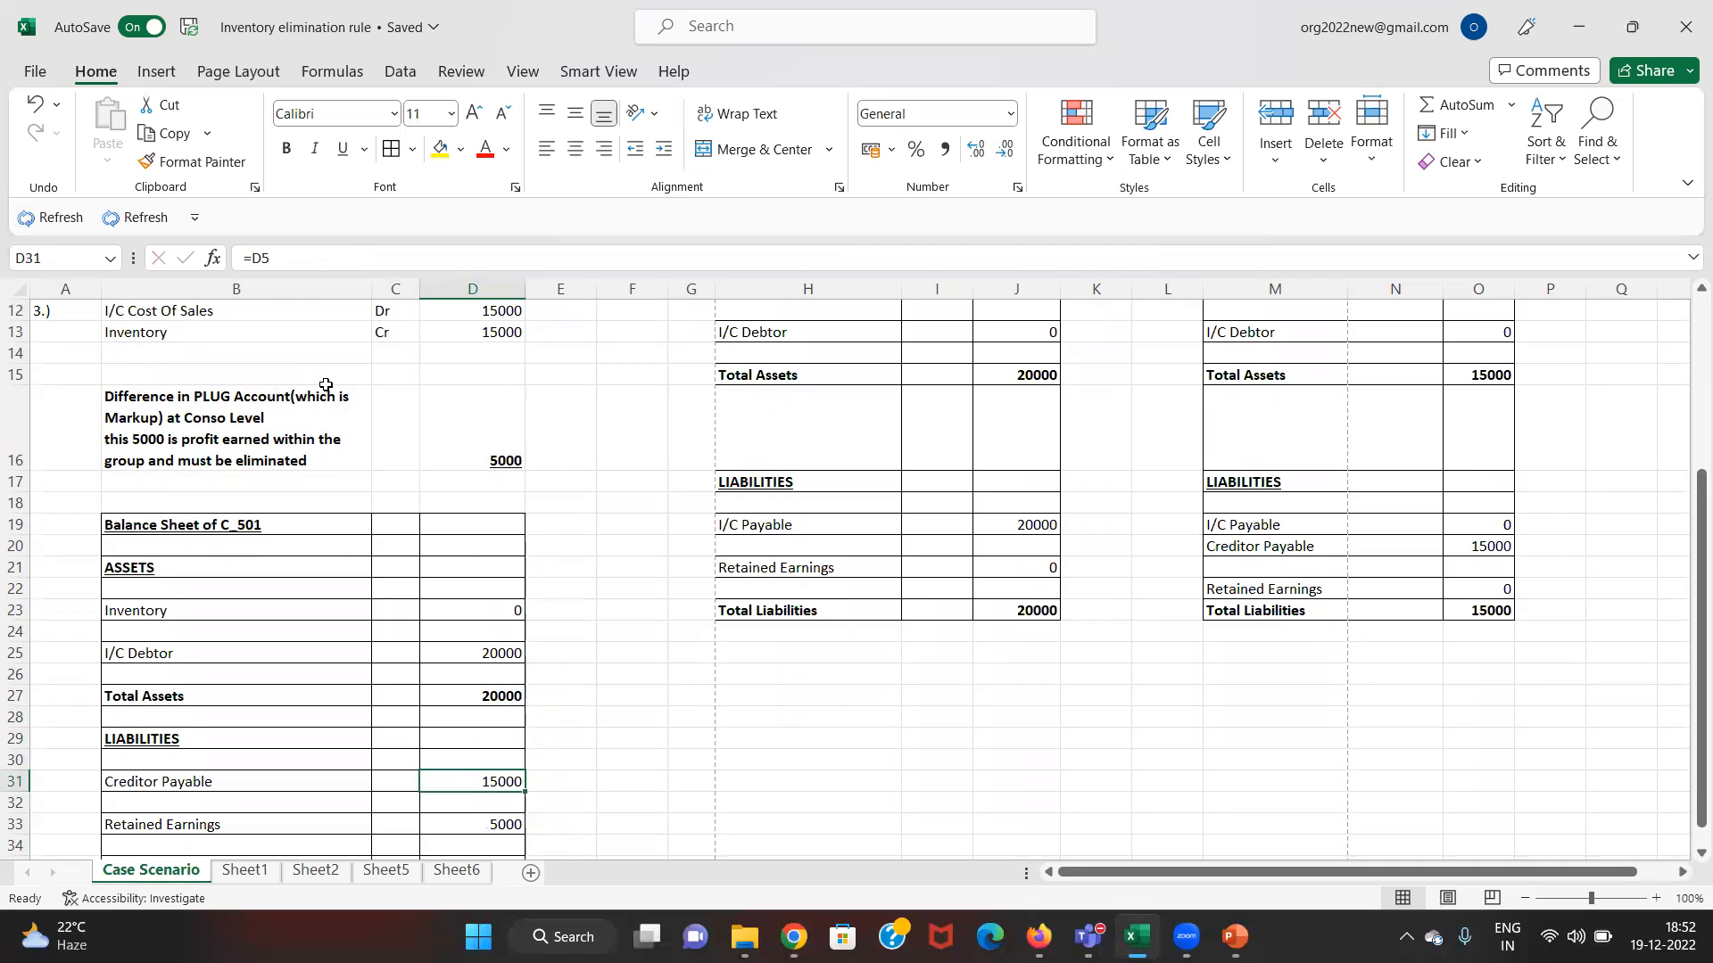
{"action": "key", "text": "ctrl+bracketleft"}
{"action": "key", "text": "Up"}
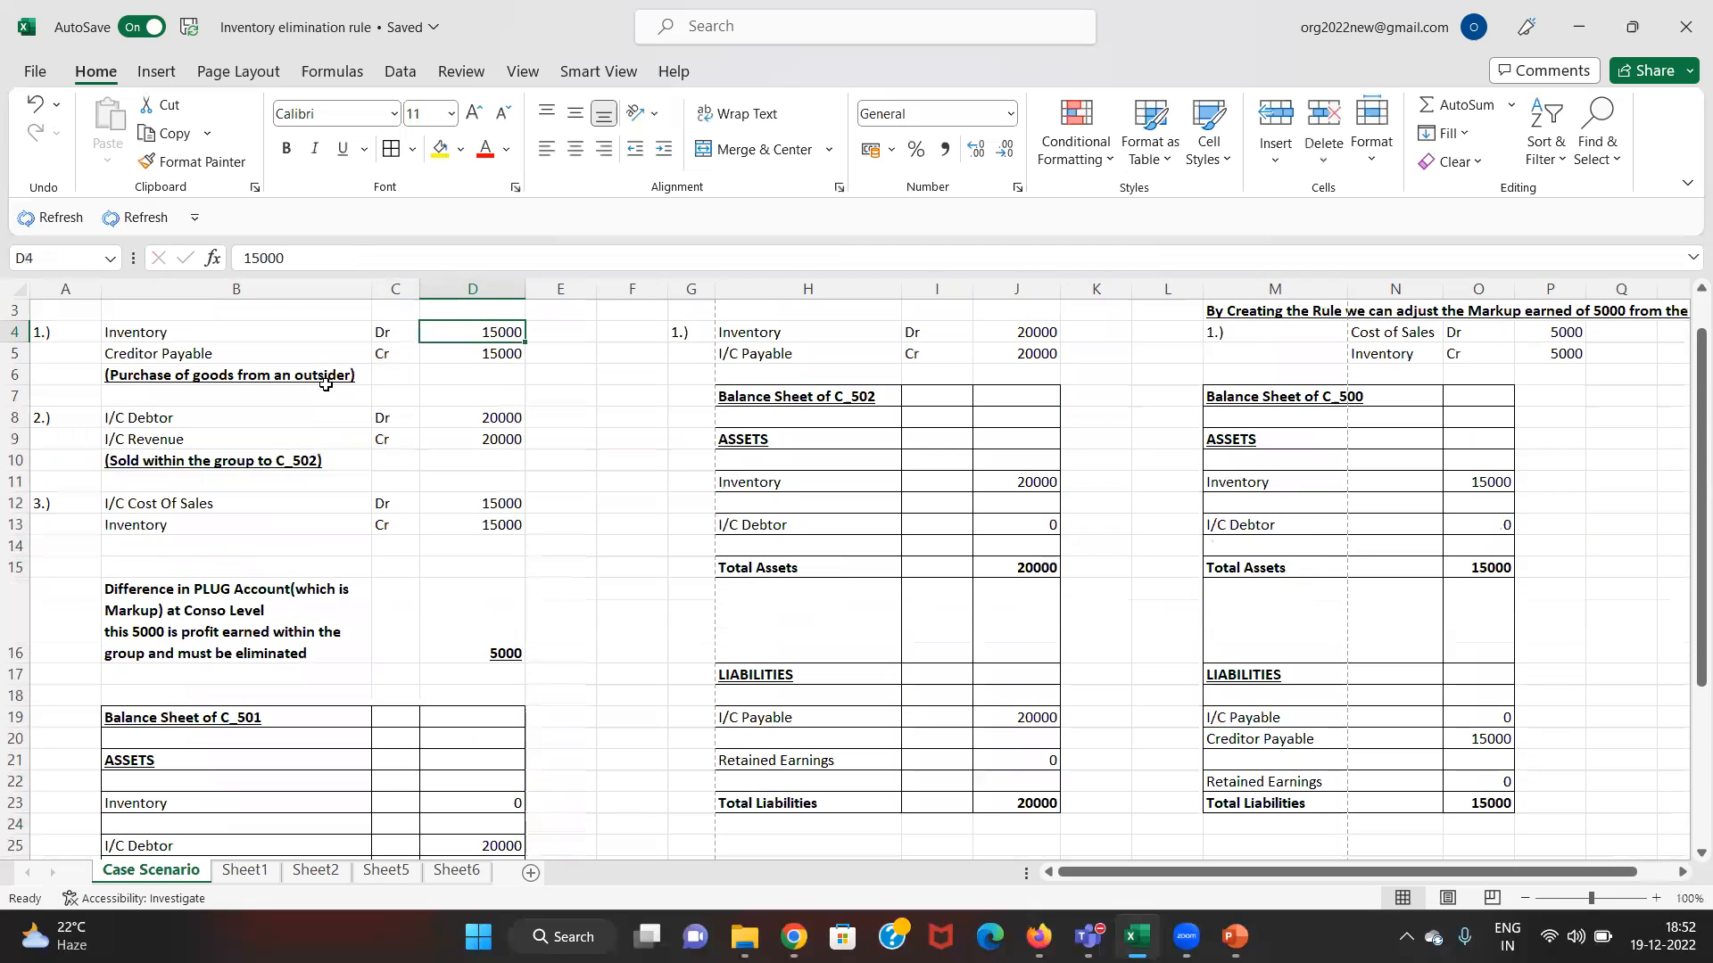
- Go back from the first purchase entry to the Creditor Payable balance in D31 of the C_501 balance sheet
{"action": "key", "text": "Down"}
{"action": "key", "text": "Down"}
{"action": "key", "text": "Down"}
{"action": "key", "text": "Down"}
{"action": "key", "text": "Down"}
{"action": "key", "text": "Down"}
{"action": "key", "text": "Down"}
{"action": "key", "text": "Down"}
{"action": "key", "text": "Down"}
{"action": "key", "text": "Down"}
{"action": "key", "text": "Down"}
{"action": "key", "text": "Down"}
{"action": "key", "text": "Down"}
{"action": "key", "text": "Down"}
{"action": "key", "text": "Down"}
{"action": "key", "text": "Down"}
{"action": "key", "text": "Down"}
{"action": "key", "text": "Down"}
{"action": "key", "text": "Down"}
{"action": "key", "text": "Down"}
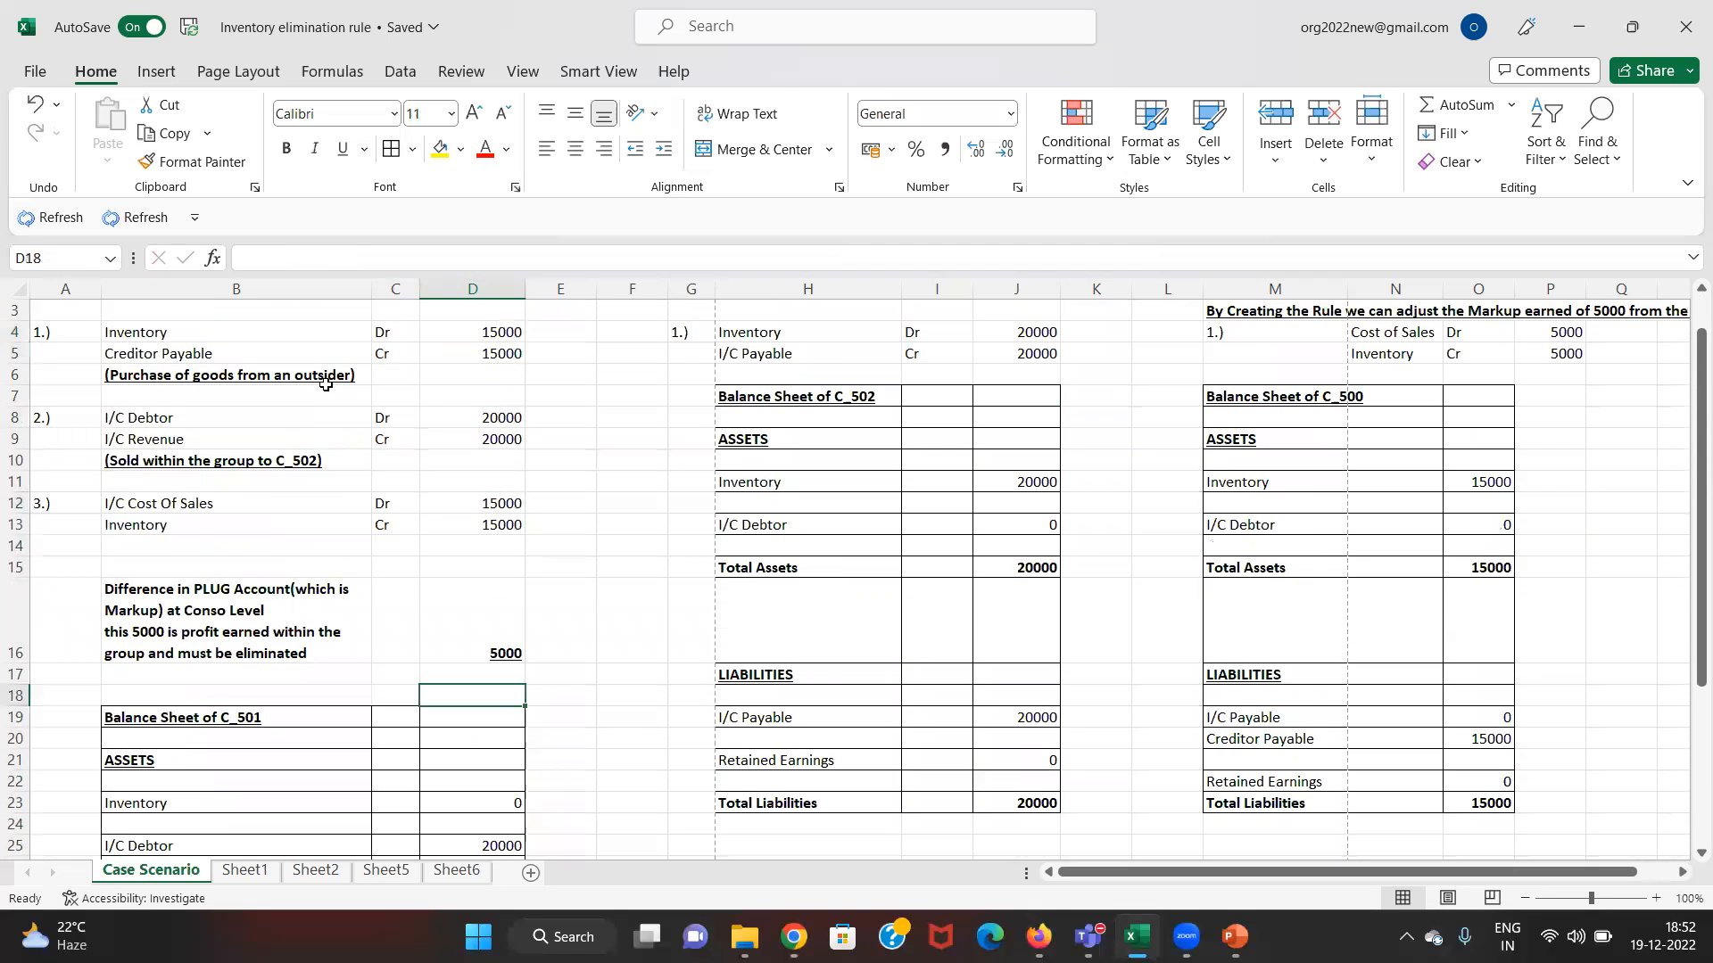
{"action": "key", "text": "Down"}
{"action": "key", "text": "Down"}
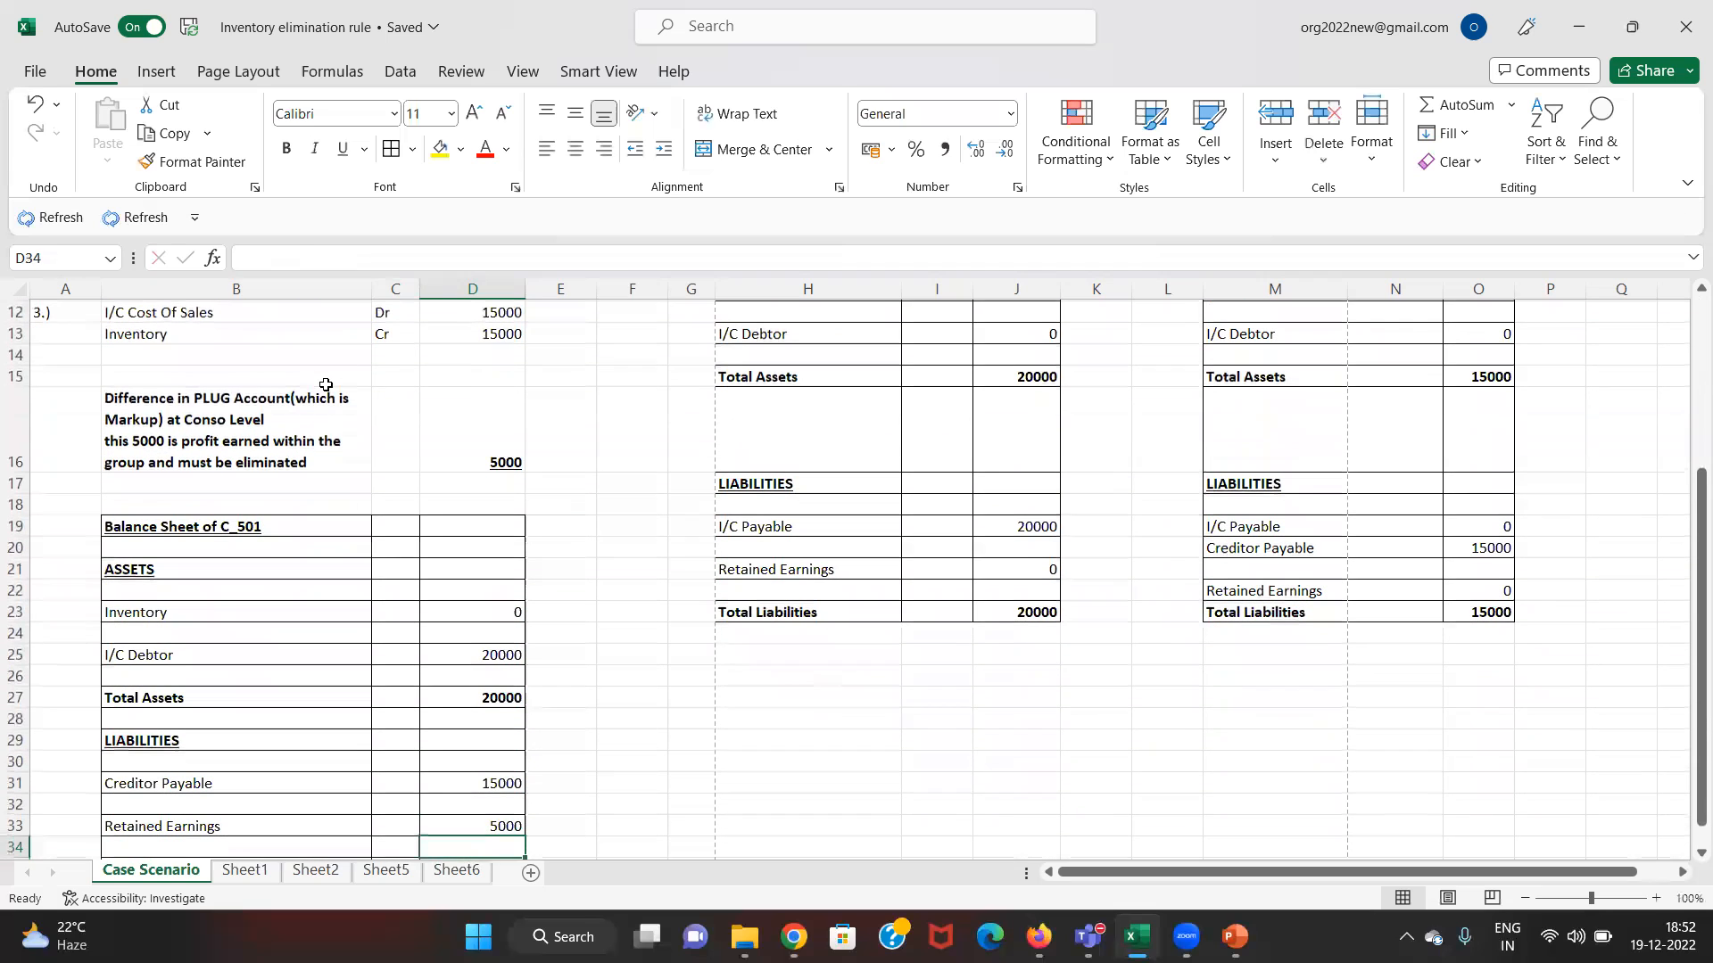
{"action": "key", "text": "Up"}
{"action": "key", "text": "Up"}
{"action": "key", "text": "Up"}
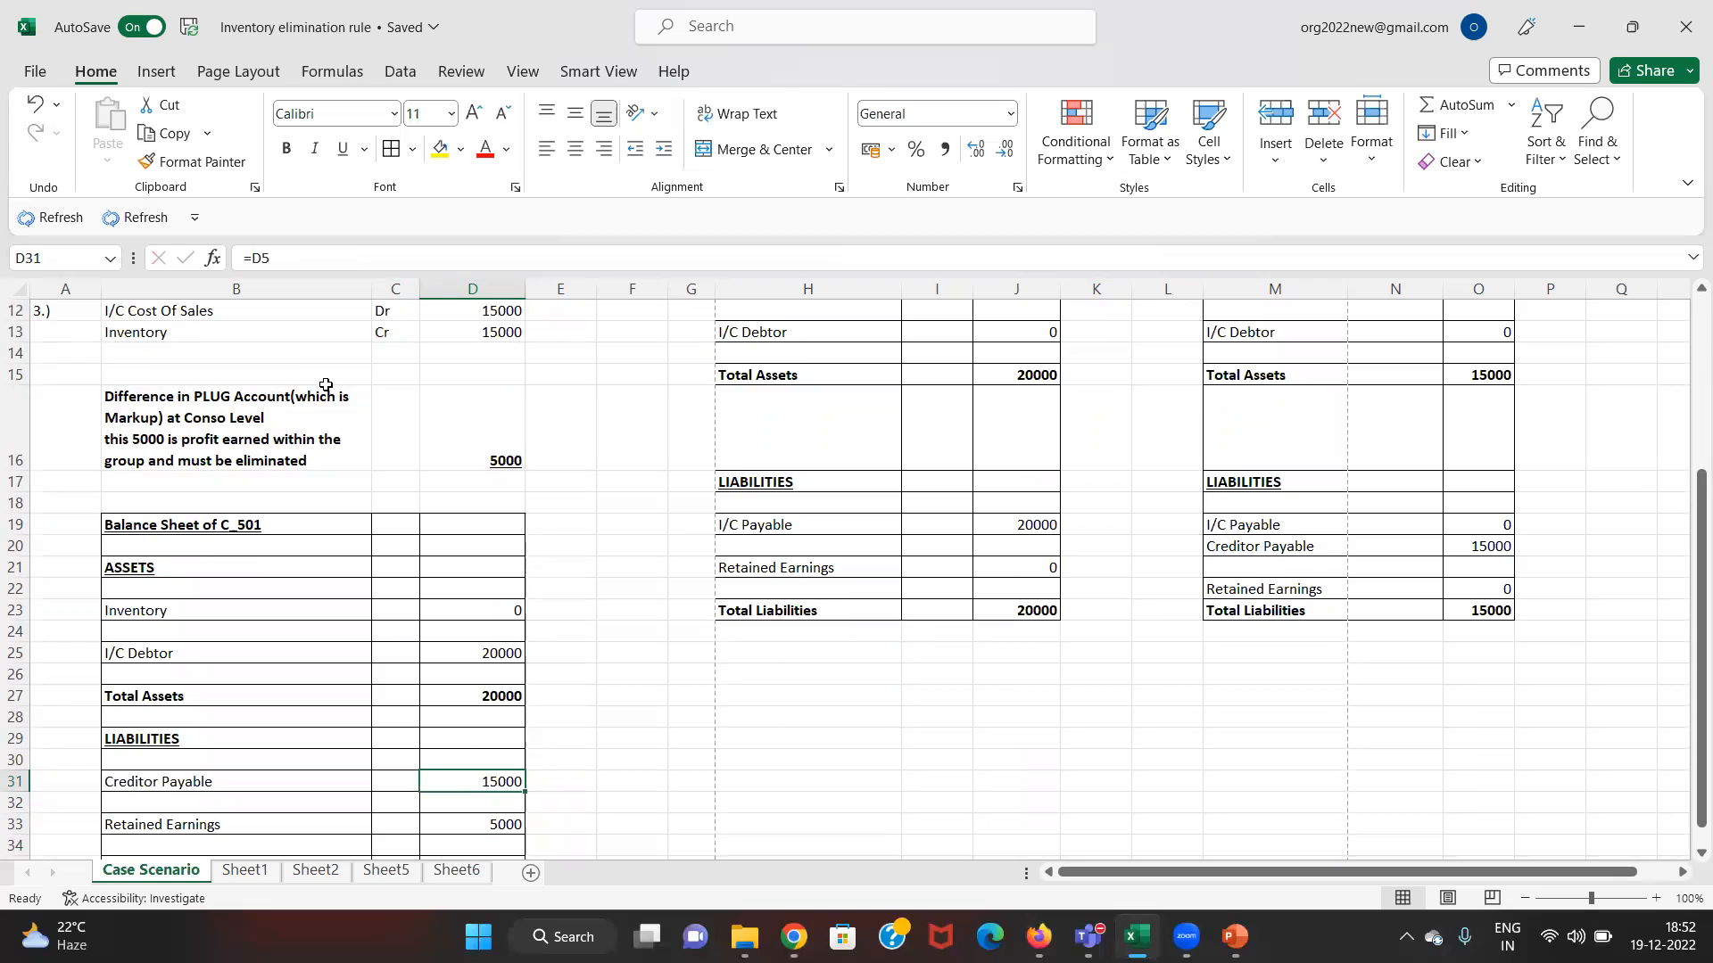
- Compare the I/C Debtor balance in D25 with the Creditor Payable balance in D31 on the C_501 balance sheet
{"action": "key", "text": "Up"}
{"action": "key", "text": "Up"}
{"action": "key", "text": "Up"}
{"action": "key", "text": "Up"}
{"action": "key", "text": "Up"}
{"action": "key", "text": "Up"}
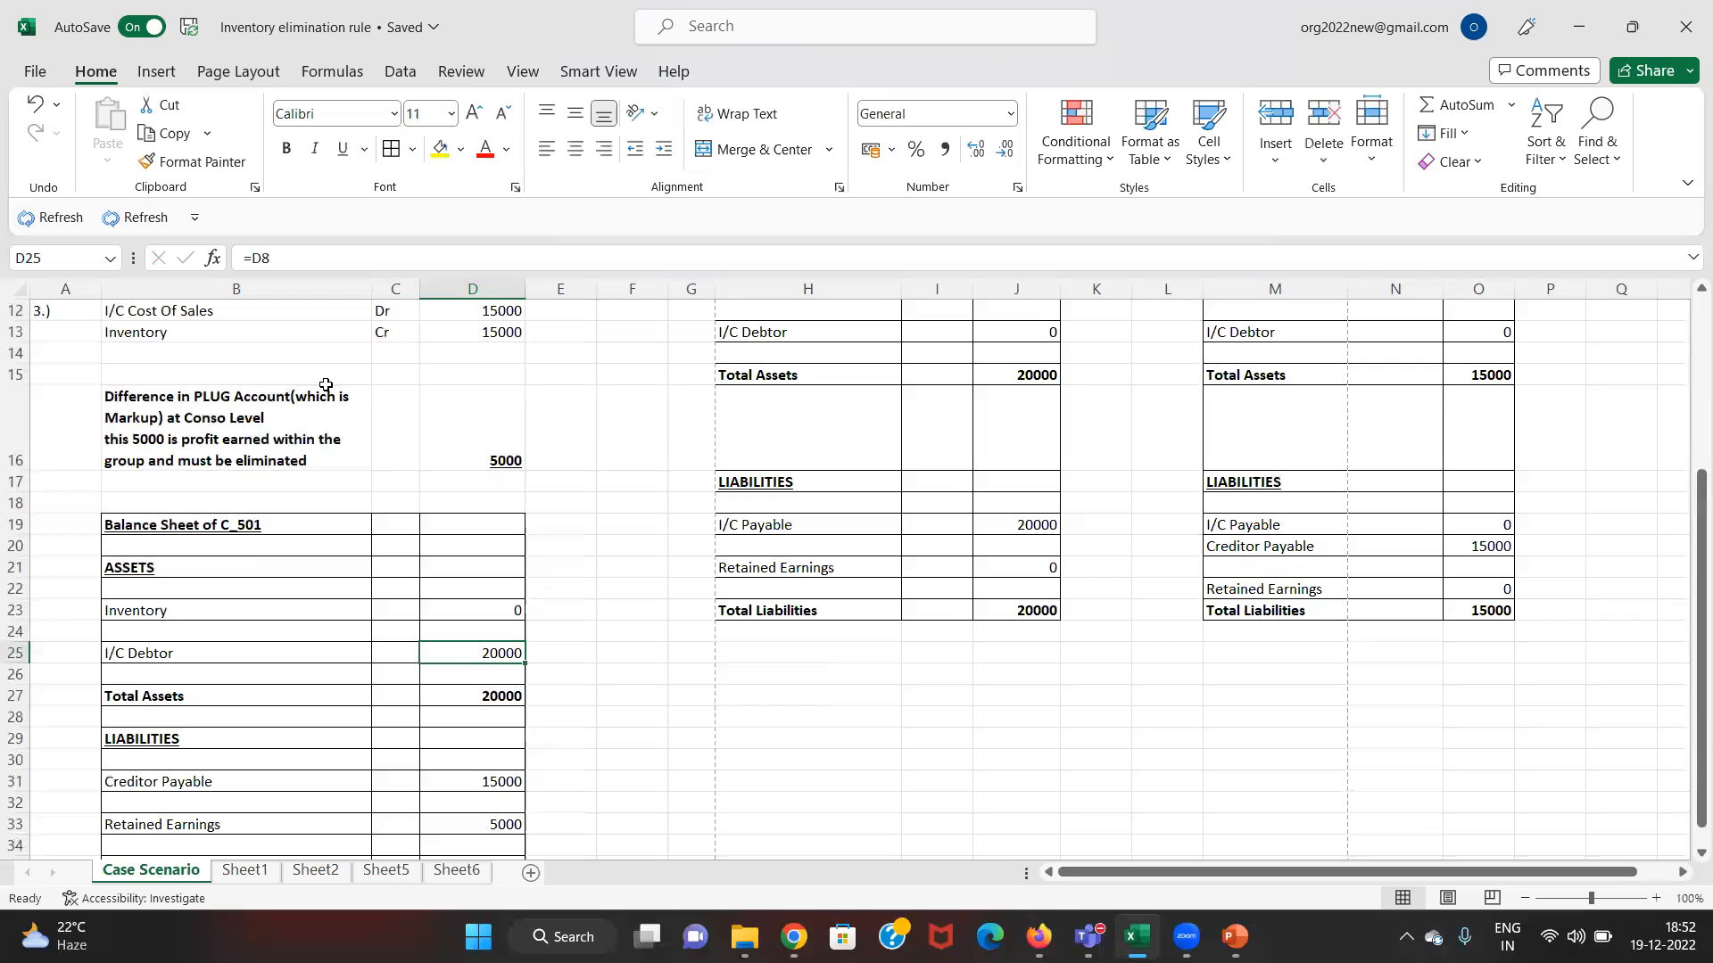
{"action": "key", "text": "Down"}
{"action": "key", "text": "Down"}
{"action": "key", "text": "Down"}
{"action": "key", "text": "Down"}
{"action": "key", "text": "Down"}
{"action": "key", "text": "Down"}
{"action": "key", "text": "Up"}
{"action": "key", "text": "Up"}
{"action": "key", "text": "Up"}
{"action": "key", "text": "Up"}
{"action": "key", "text": "Up"}
{"action": "key", "text": "Down"}
{"action": "key", "text": "Down"}
{"action": "key", "text": "Down"}
{"action": "key", "text": "Down"}
{"action": "key", "text": "Down"}
{"action": "key", "text": "Down"}
{"action": "key", "text": "Down"}
{"action": "key", "text": "Down"}
{"action": "key", "text": "Up"}
{"action": "key", "text": "Up"}
{"action": "key", "text": "Up"}
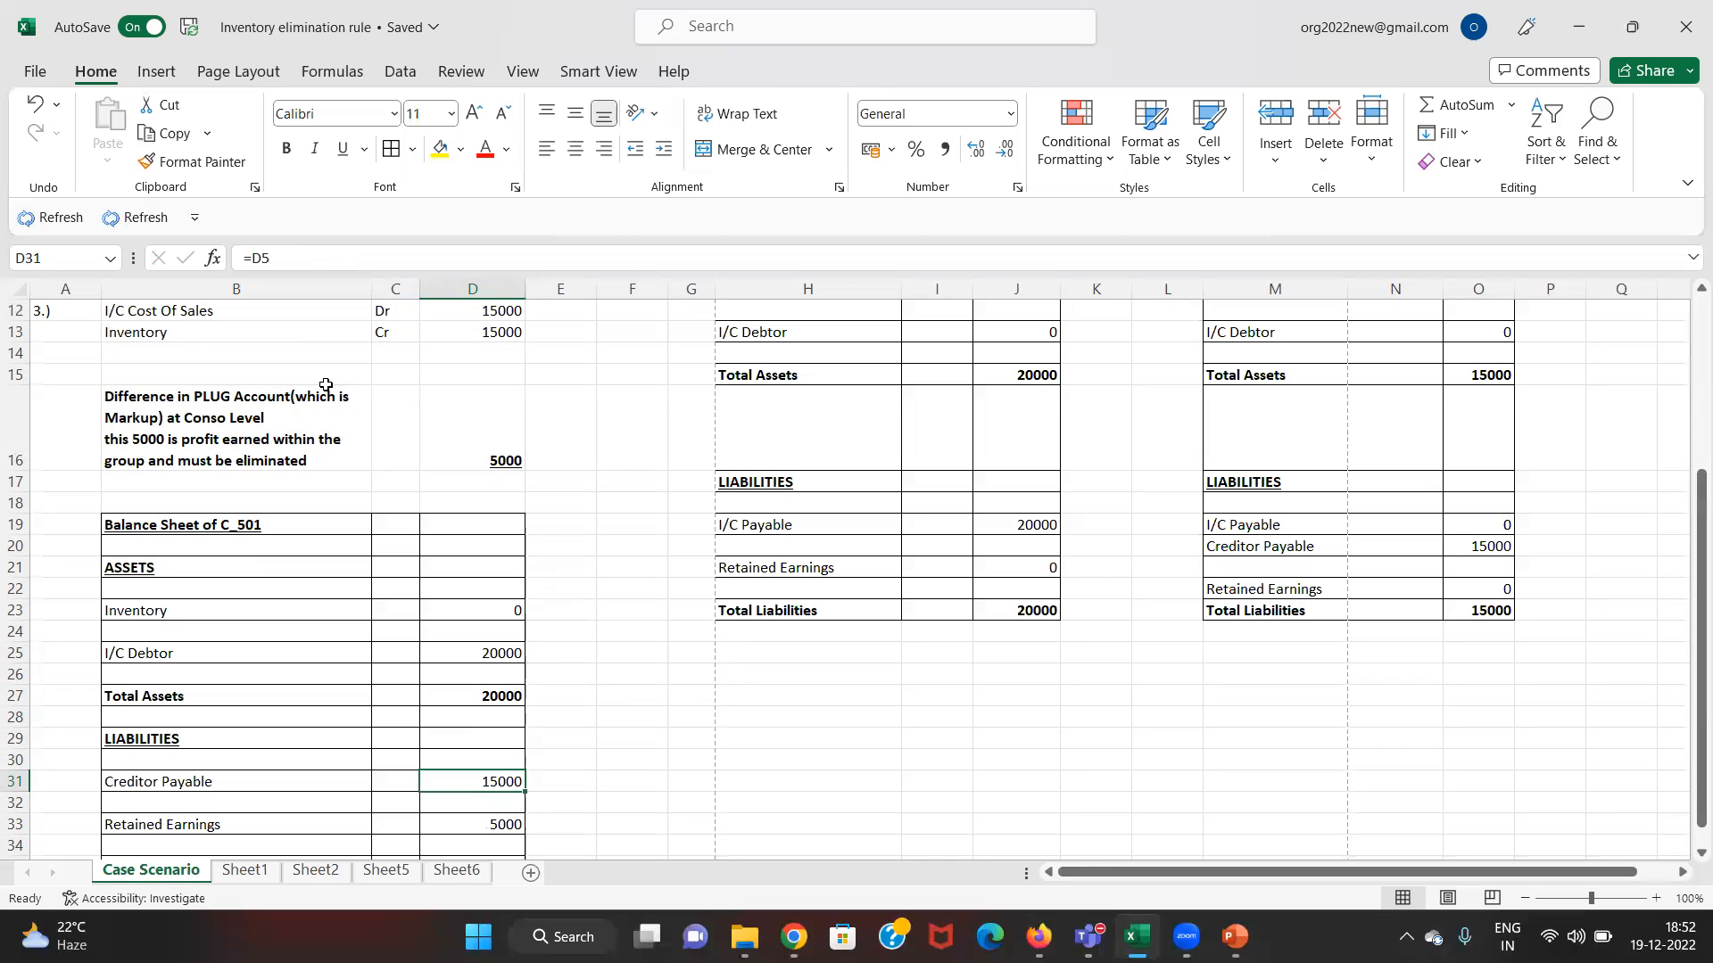
- Inspect the formula behind the C_501 Retained Earnings balance in D33 without changing it
{"action": "key", "text": "Down"}
{"action": "key", "text": "Down"}
{"action": "key", "text": "Down"}
{"action": "key", "text": "Down"}
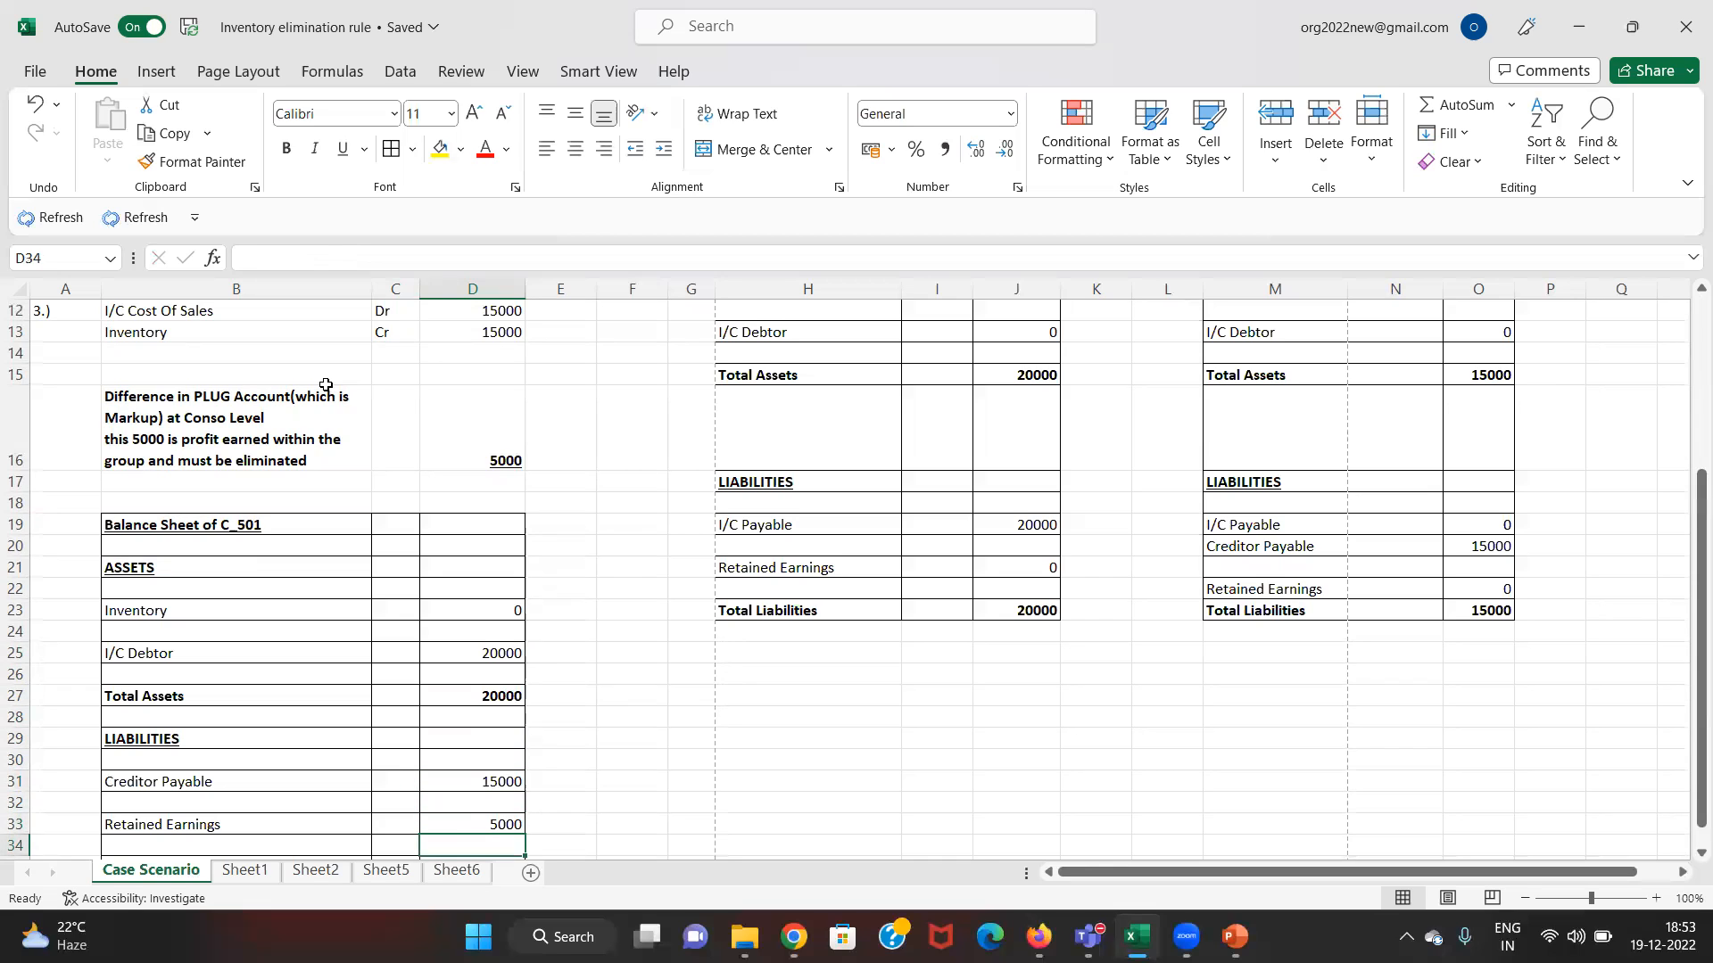
{"action": "key", "text": "Up"}
{"action": "key", "text": "Up"}
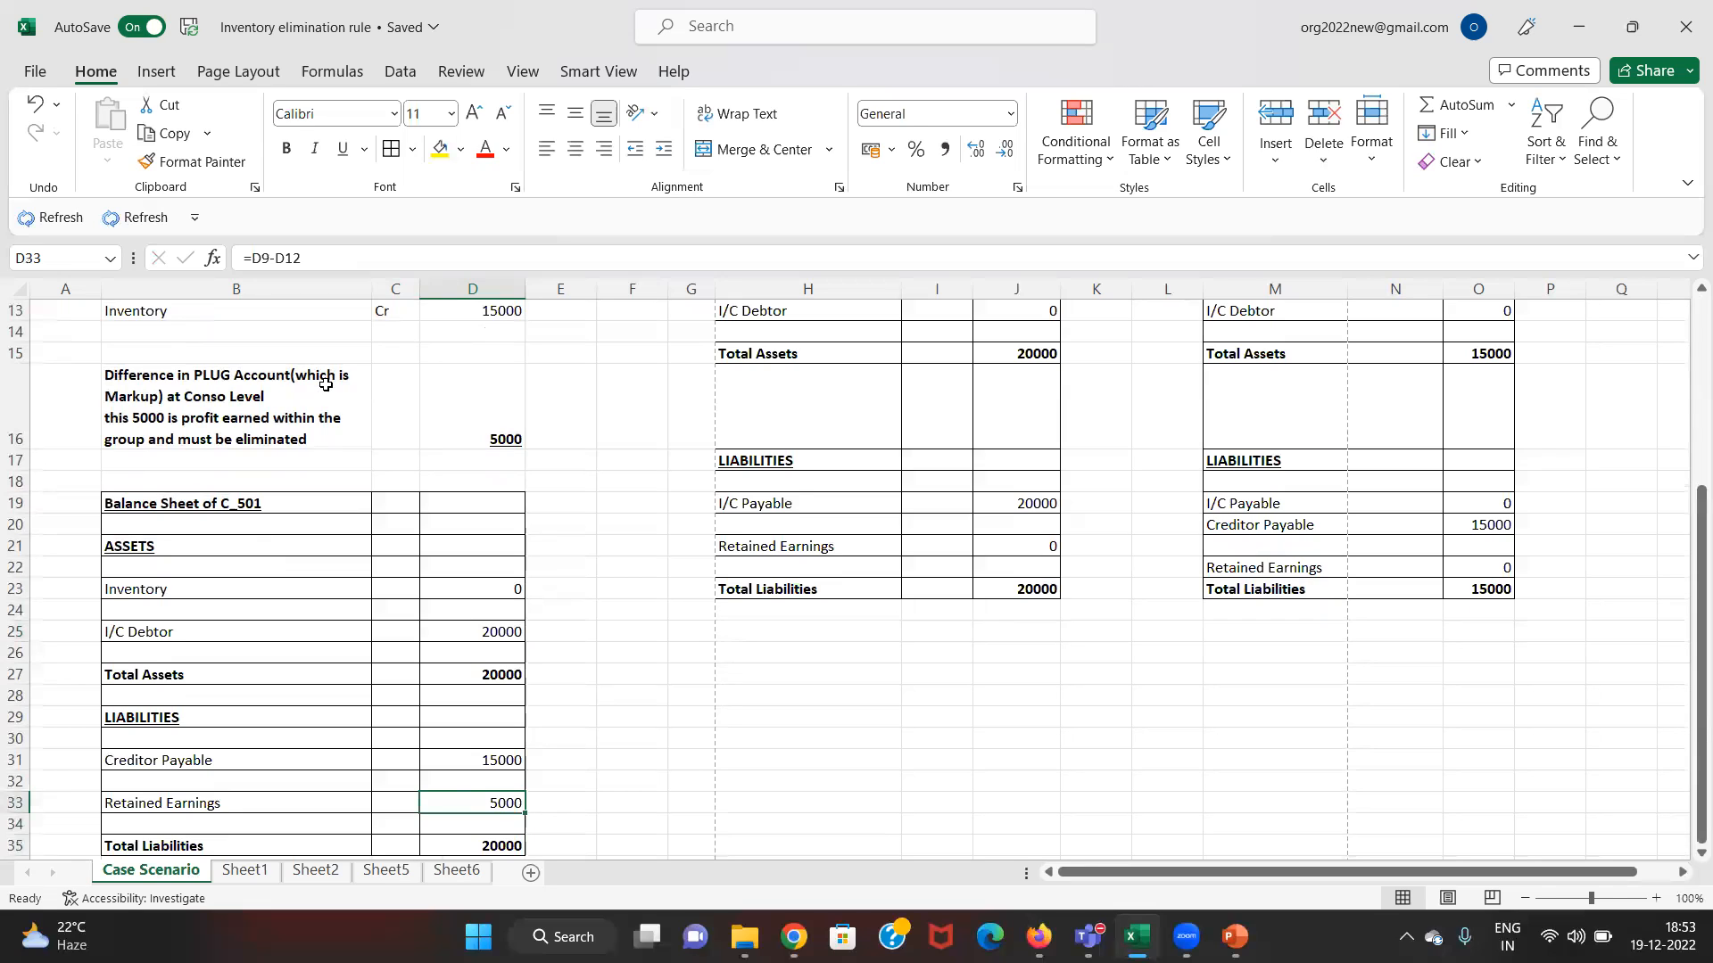
{"action": "key", "text": "F2"}
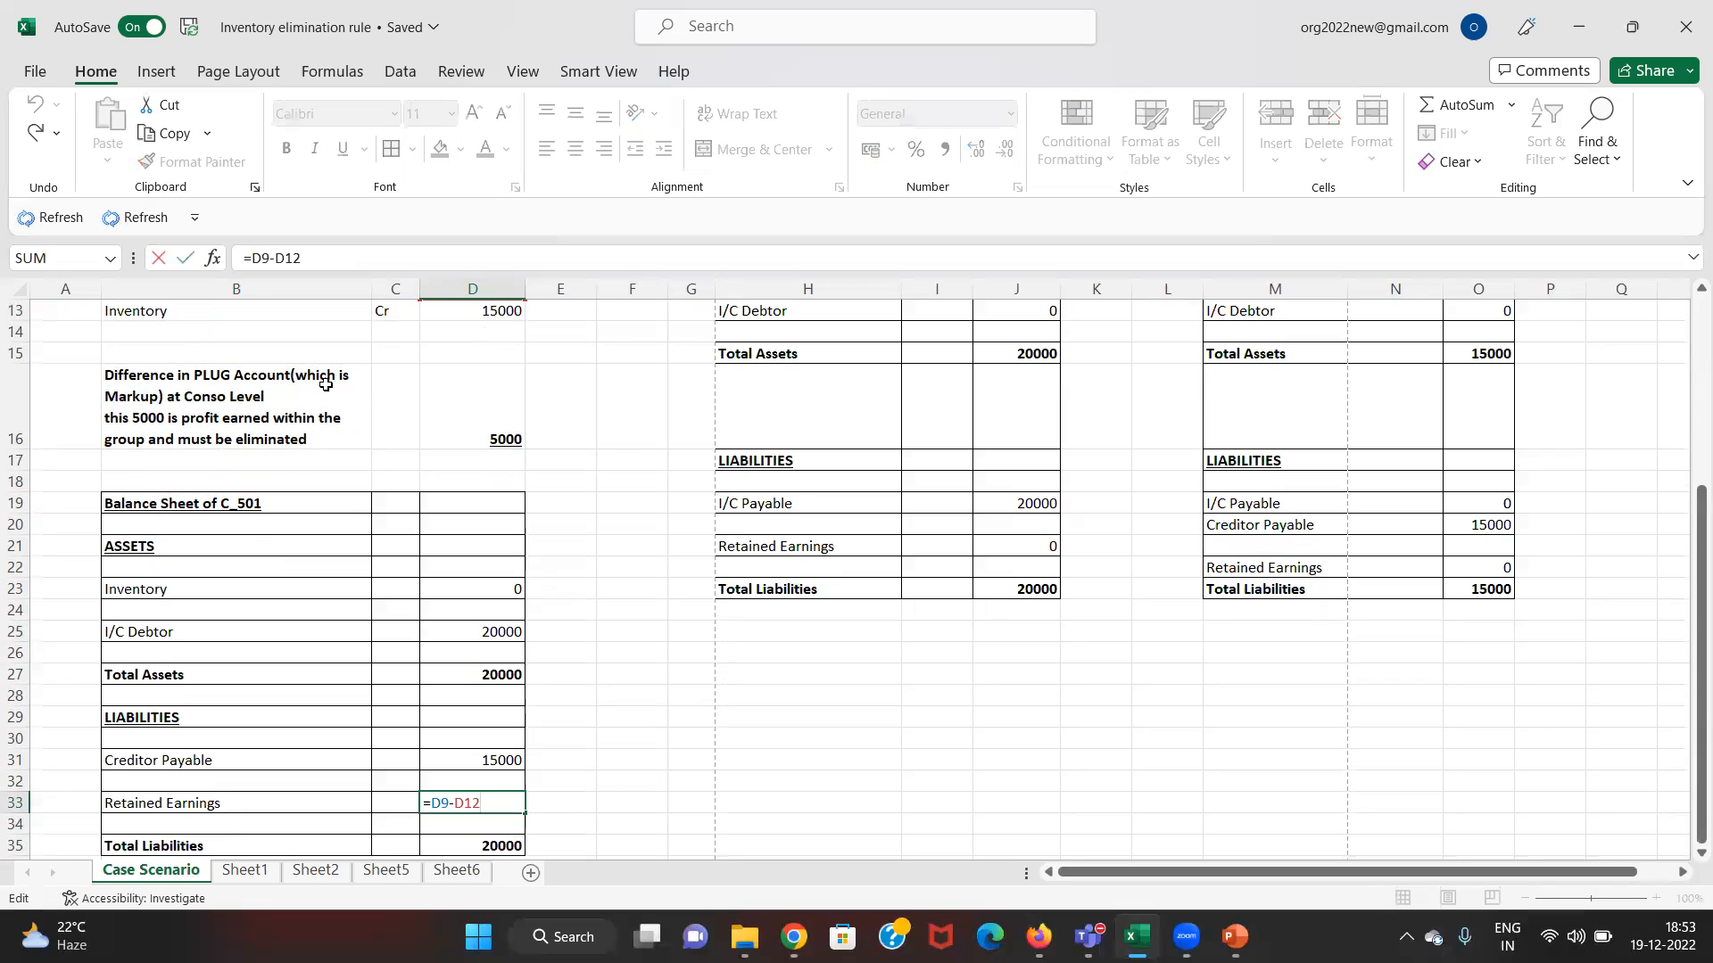
{"action": "key", "text": "shift+Return"}
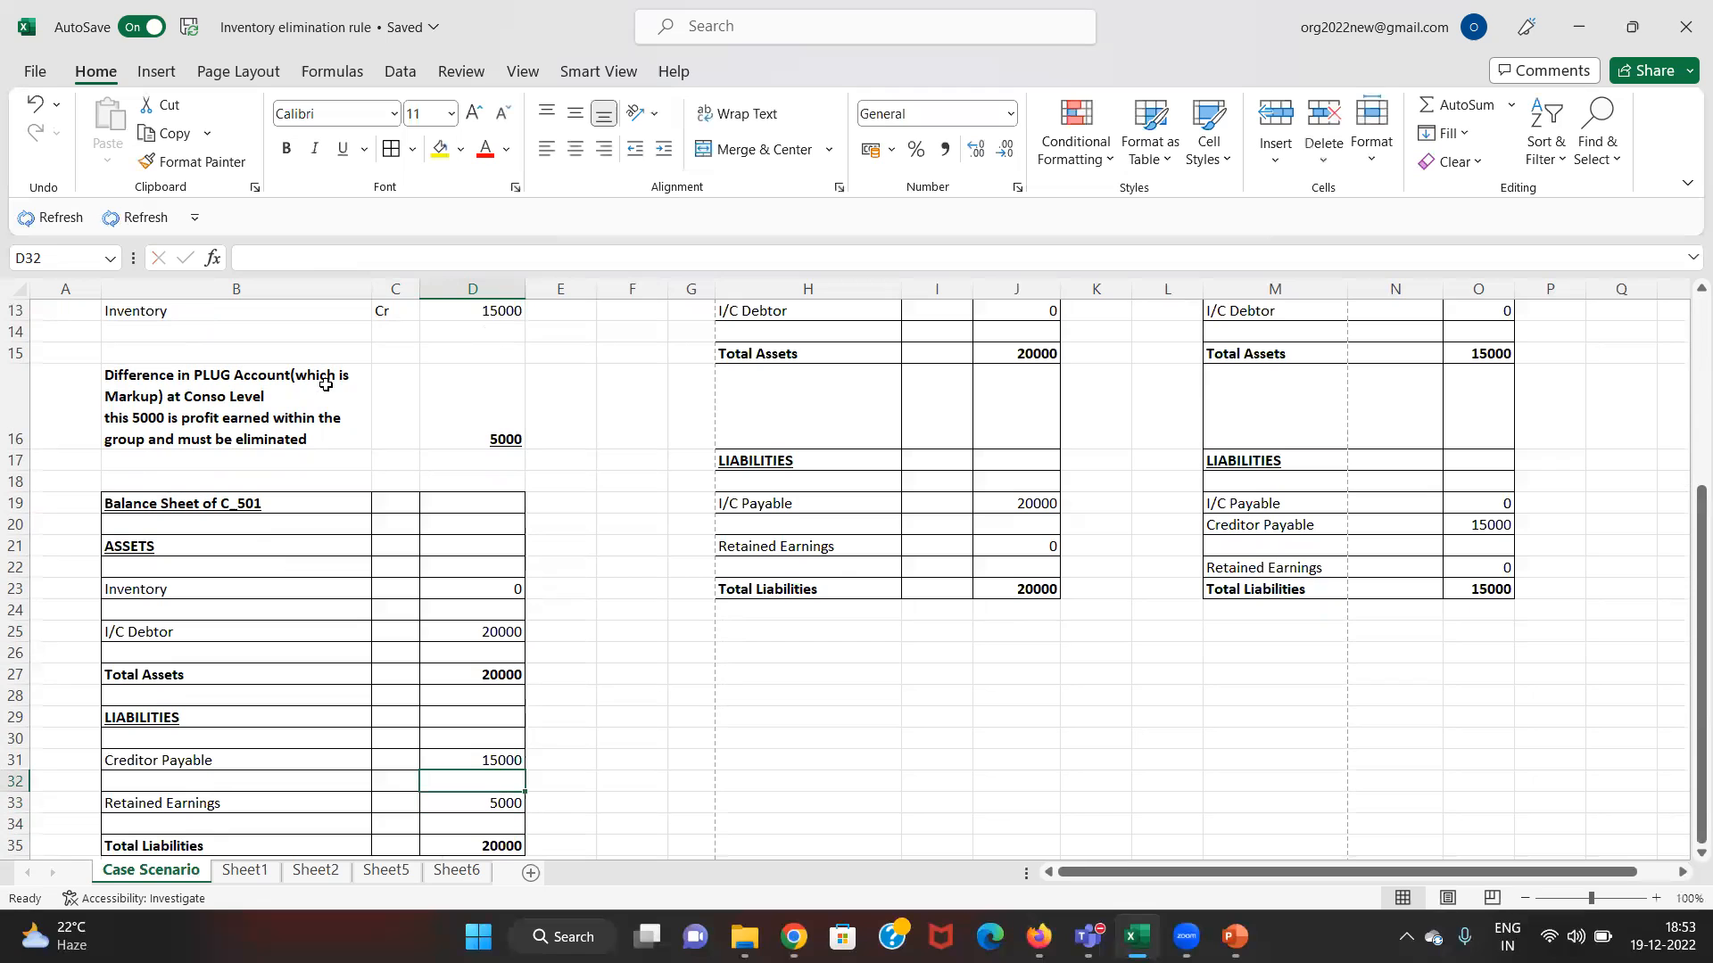
- Trace C_501 Retained Earnings to the I/C Revenue entry in D9, the I/C Cost Of Sales entry in D12 and the markup difference in D16
{"action": "key", "text": "Up"}
{"action": "key", "text": "Up"}
{"action": "key", "text": "Up"}
{"action": "key", "text": "Up"}
{"action": "key", "text": "Up"}
{"action": "key", "text": "Up"}
{"action": "key", "text": "Up"}
{"action": "key", "text": "Up"}
{"action": "key", "text": "Up"}
{"action": "key", "text": "Up"}
{"action": "key", "text": "Up"}
{"action": "key", "text": "Up"}
{"action": "key", "text": "Up"}
{"action": "key", "text": "Up"}
{"action": "key", "text": "Up"}
{"action": "key", "text": "Up"}
{"action": "key", "text": "Up"}
{"action": "key", "text": "Up"}
{"action": "key", "text": "Up"}
{"action": "key", "text": "Up"}
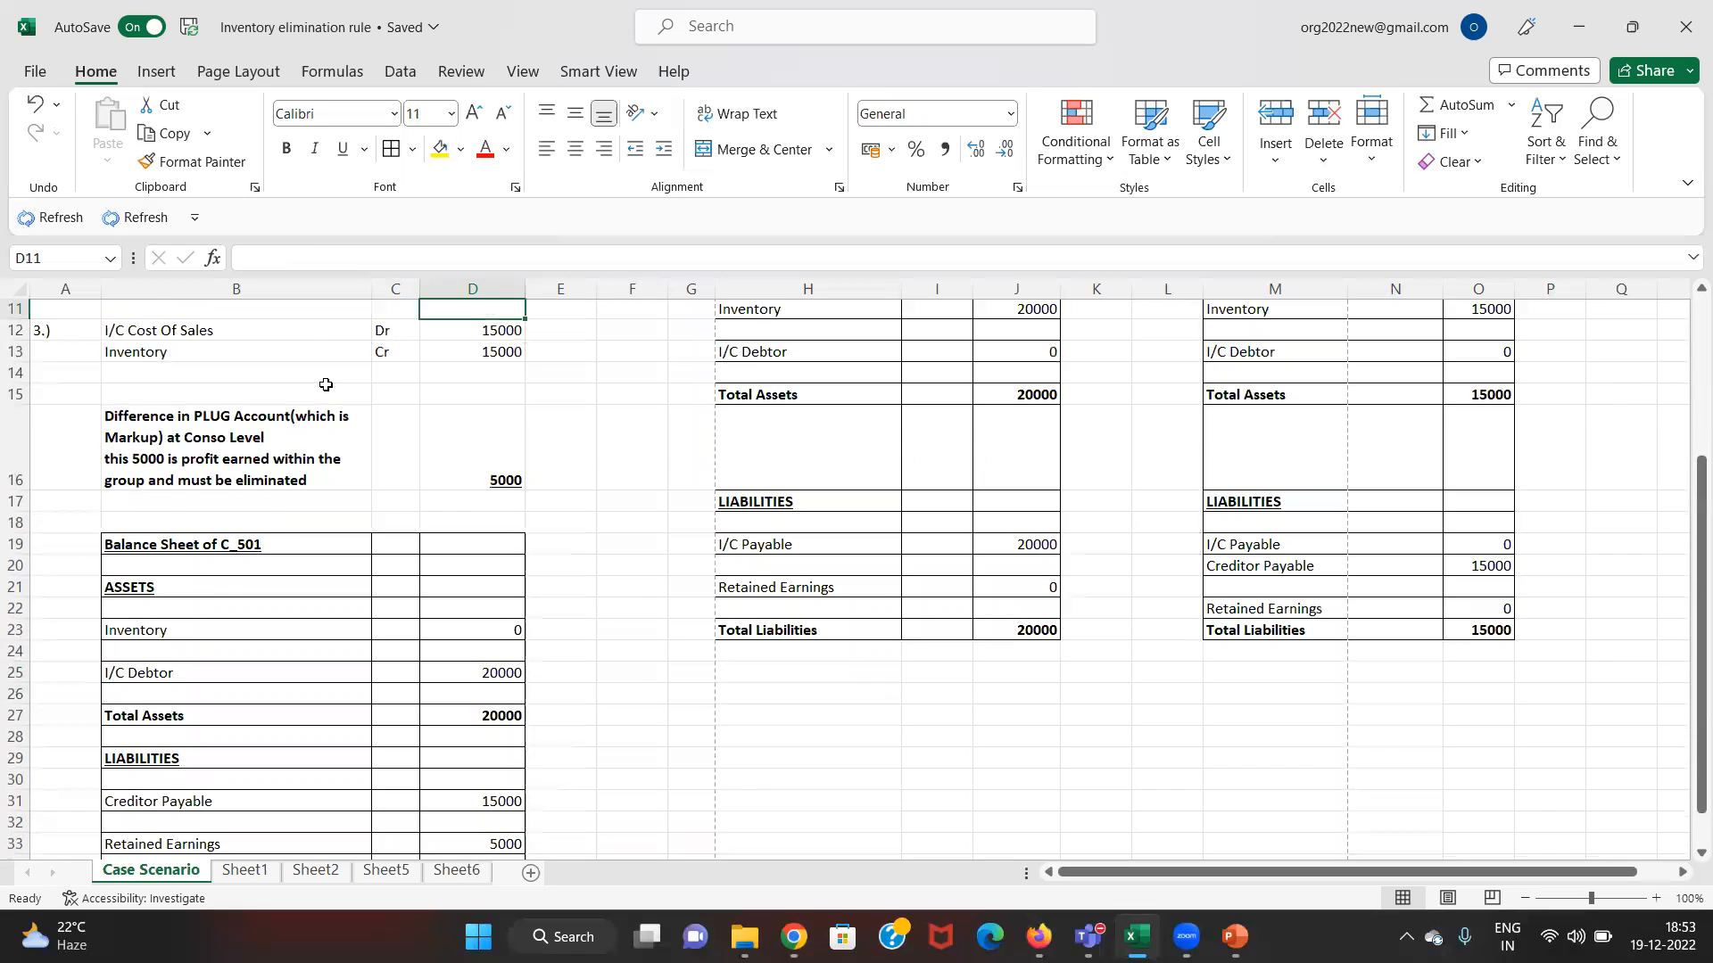
{"action": "key", "text": "Down"}
{"action": "key", "text": "Down"}
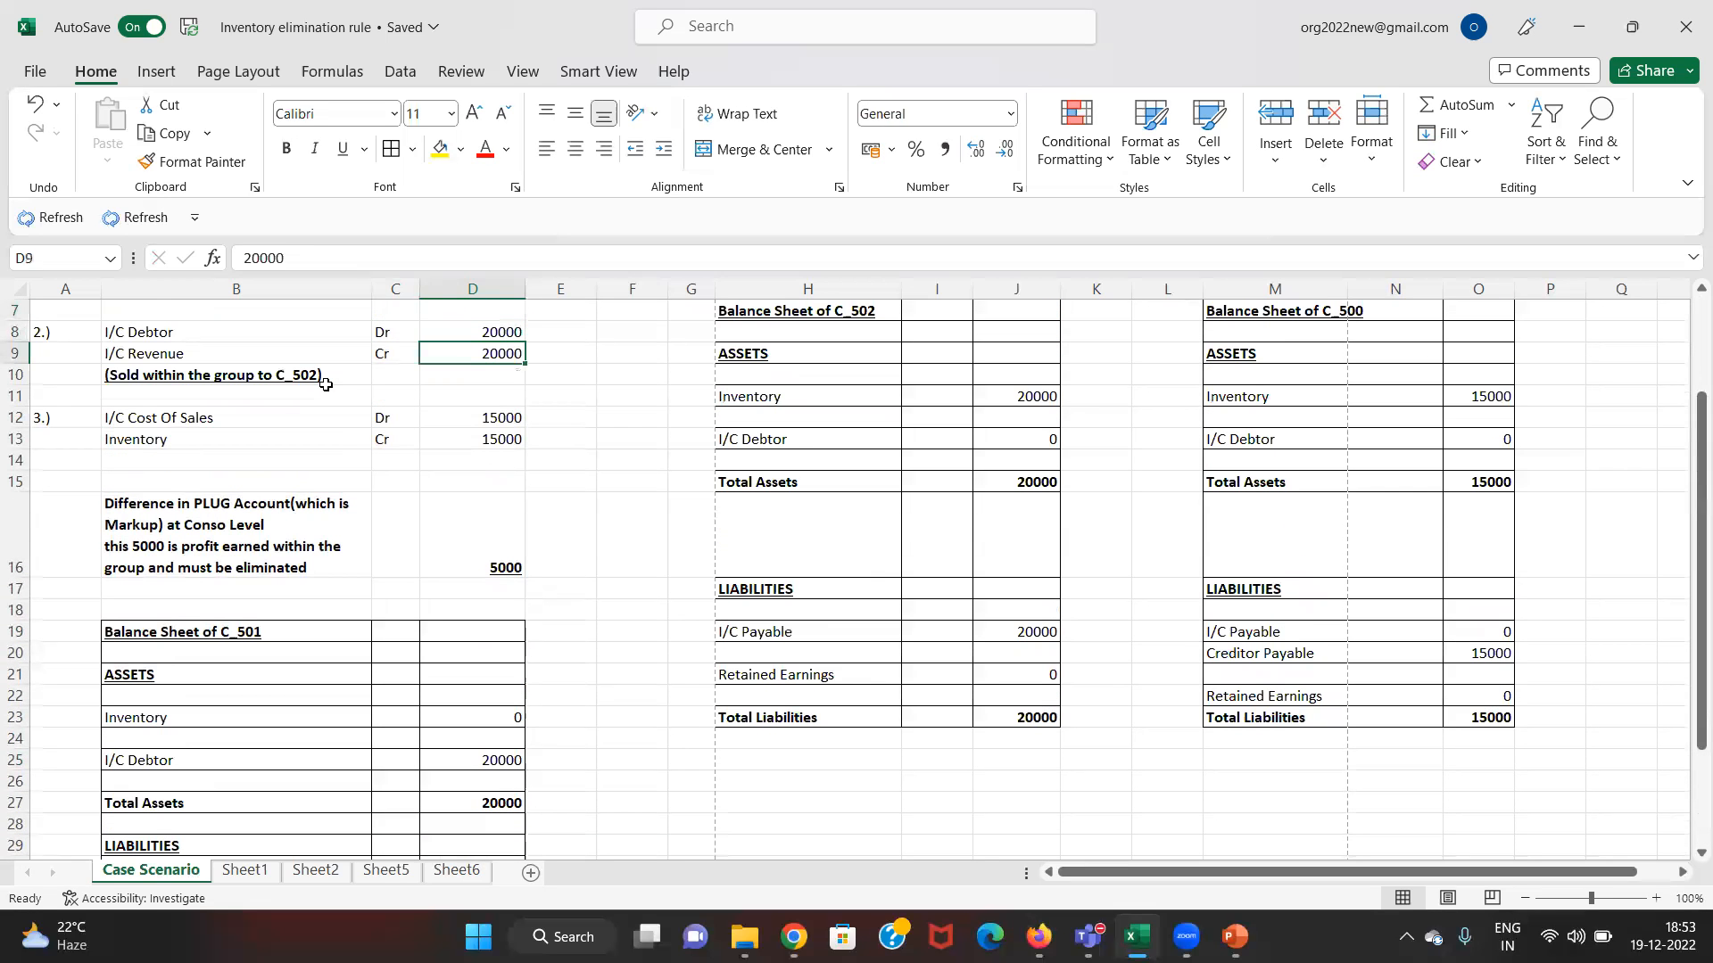
{"action": "key", "text": "Down"}
{"action": "key", "text": "Down"}
{"action": "key", "text": "Down"}
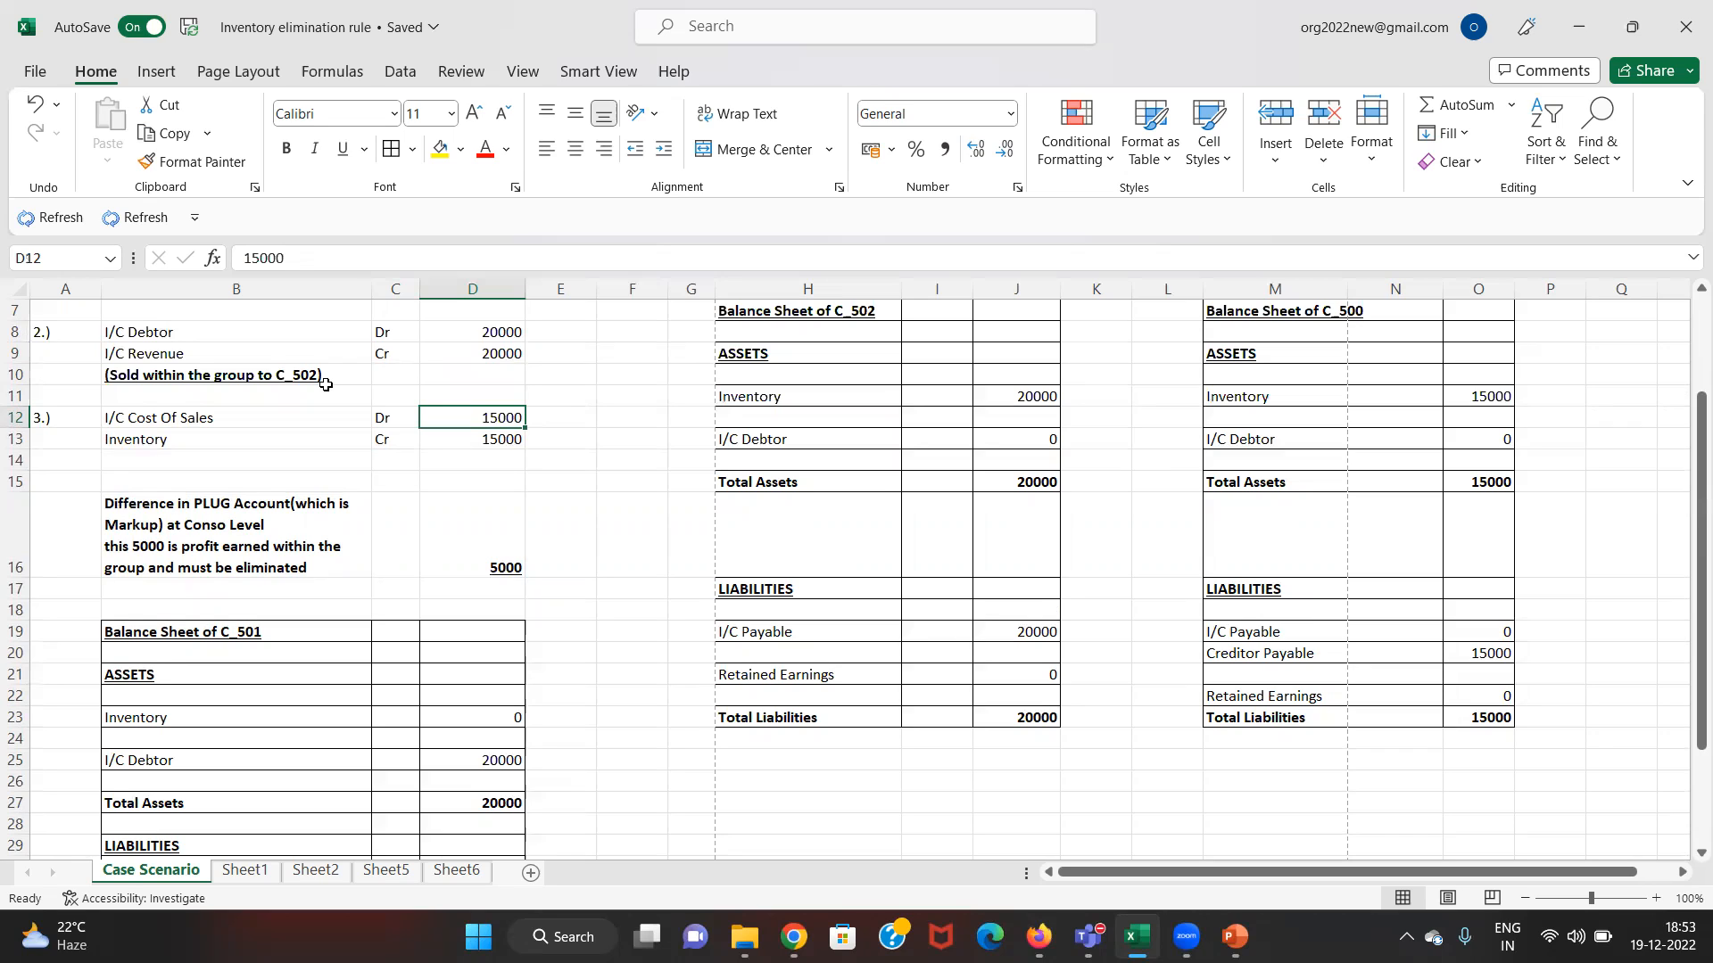
{"action": "key", "text": "Down"}
{"action": "key", "text": "Down"}
{"action": "key", "text": "Down"}
{"action": "key", "text": "Down"}
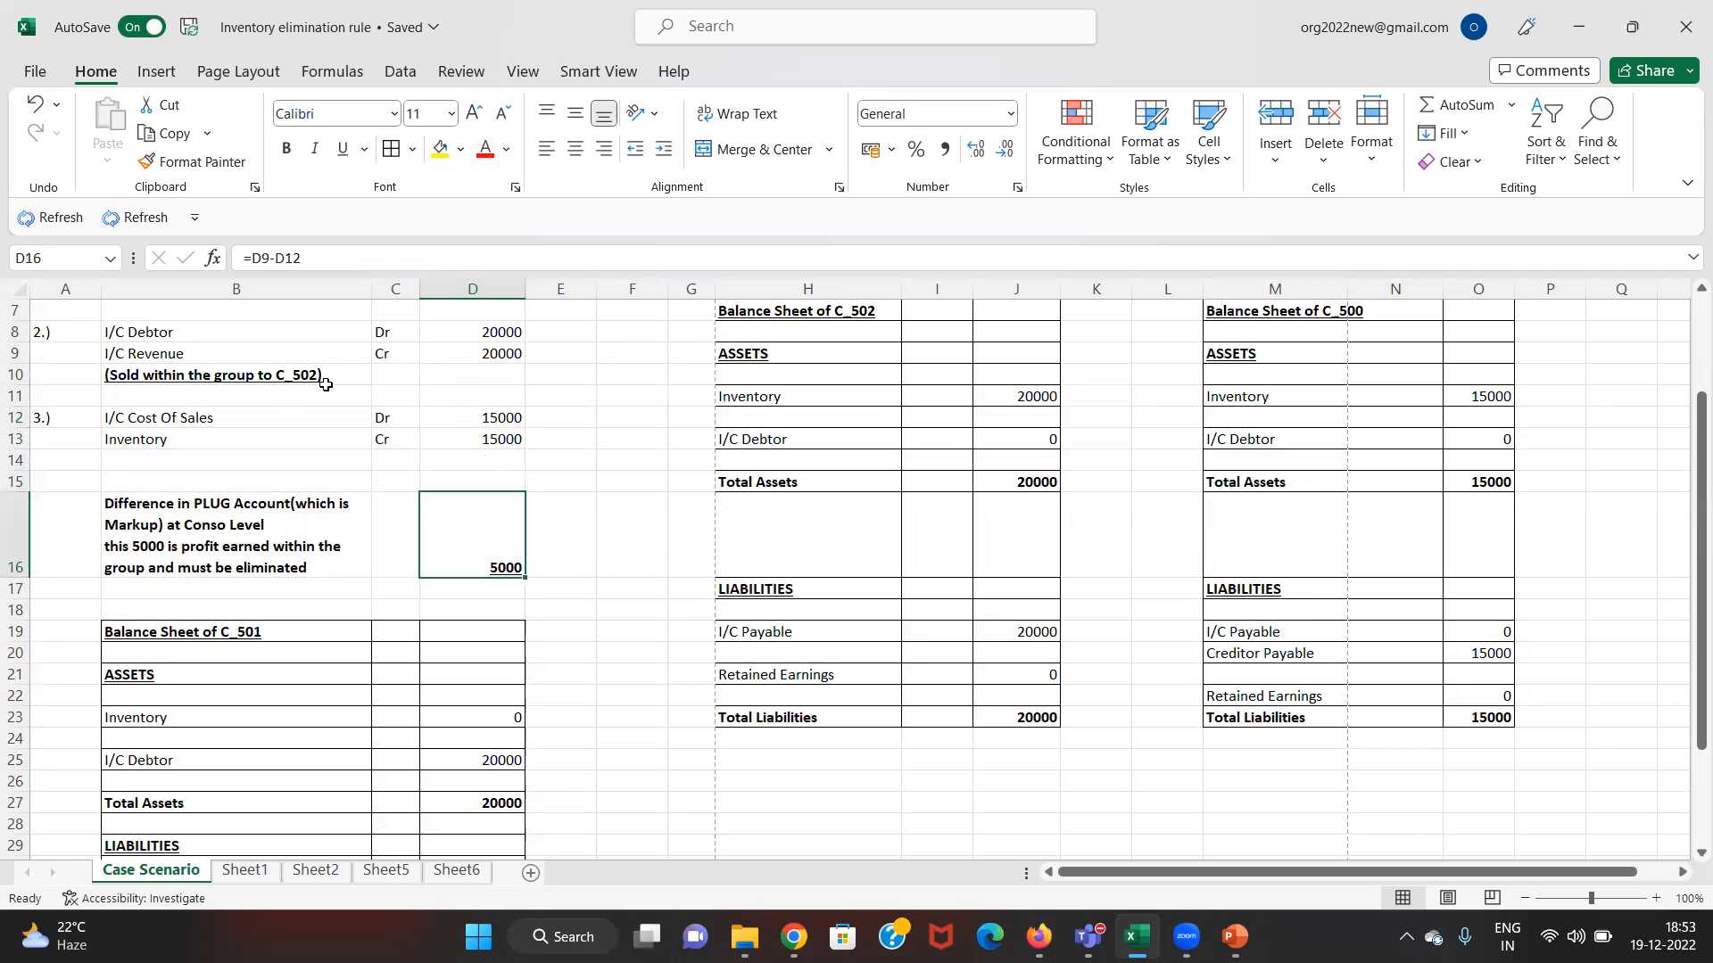
- Recheck the Retained Earnings formula in D33 without changing it, and check C_501 Total Liabilities in D35
{"action": "key", "text": "Down"}
{"action": "key", "text": "Down"}
{"action": "key", "text": "Down"}
{"action": "key", "text": "Down"}
{"action": "key", "text": "Down"}
{"action": "key", "text": "Down"}
{"action": "key", "text": "Down"}
{"action": "key", "text": "Down"}
{"action": "key", "text": "Down"}
{"action": "key", "text": "Down"}
{"action": "key", "text": "Down"}
{"action": "key", "text": "Down"}
{"action": "key", "text": "Down"}
{"action": "key", "text": "Down"}
{"action": "key", "text": "Down"}
{"action": "key", "text": "Down"}
{"action": "key", "text": "Down"}
{"action": "key", "text": "Down"}
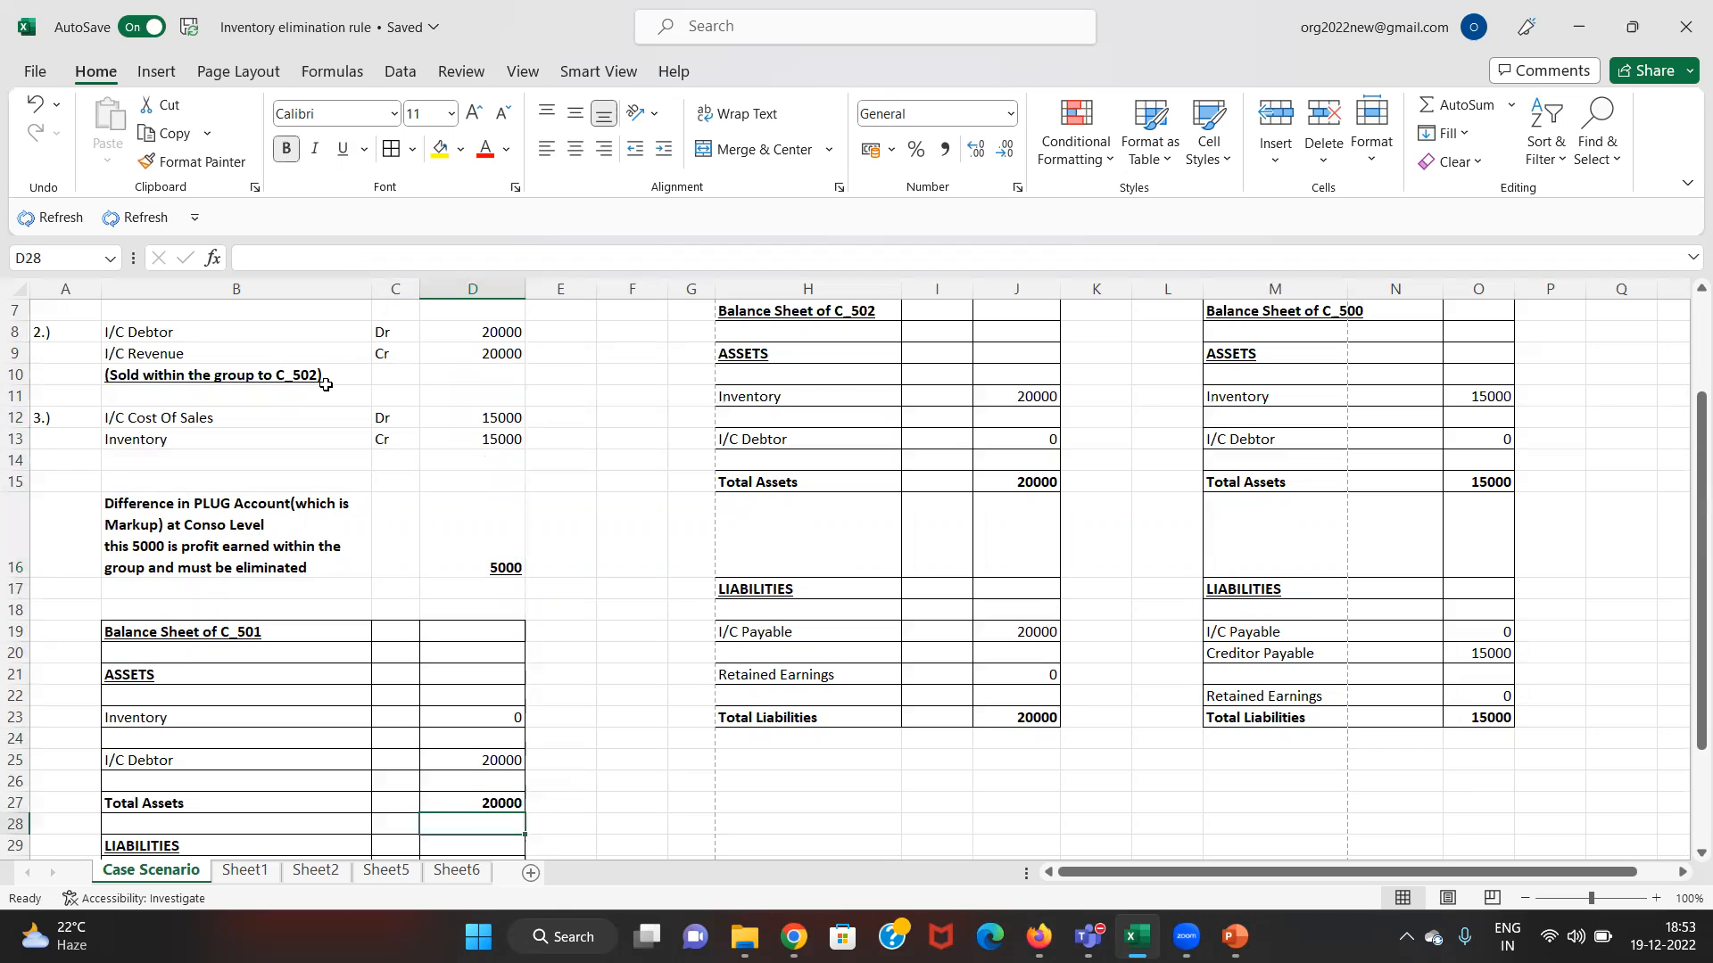
{"action": "key", "text": "Up"}
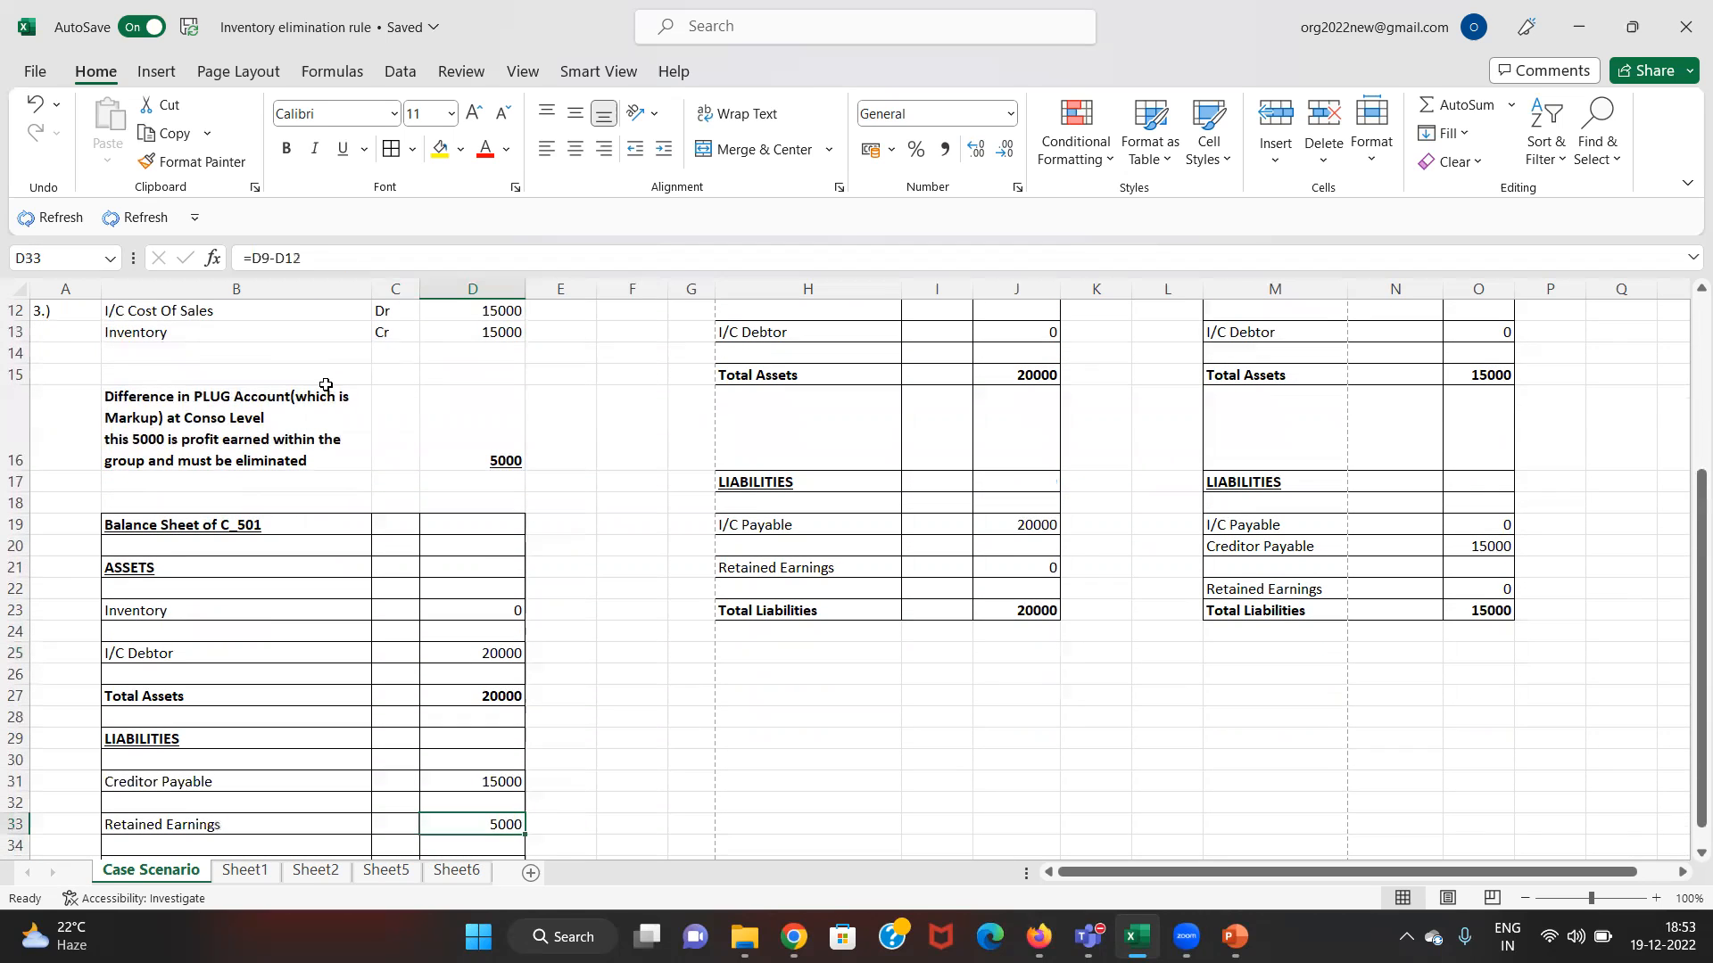
{"action": "key", "text": "F2"}
{"action": "key", "text": "Return"}
{"action": "key", "text": "Down"}
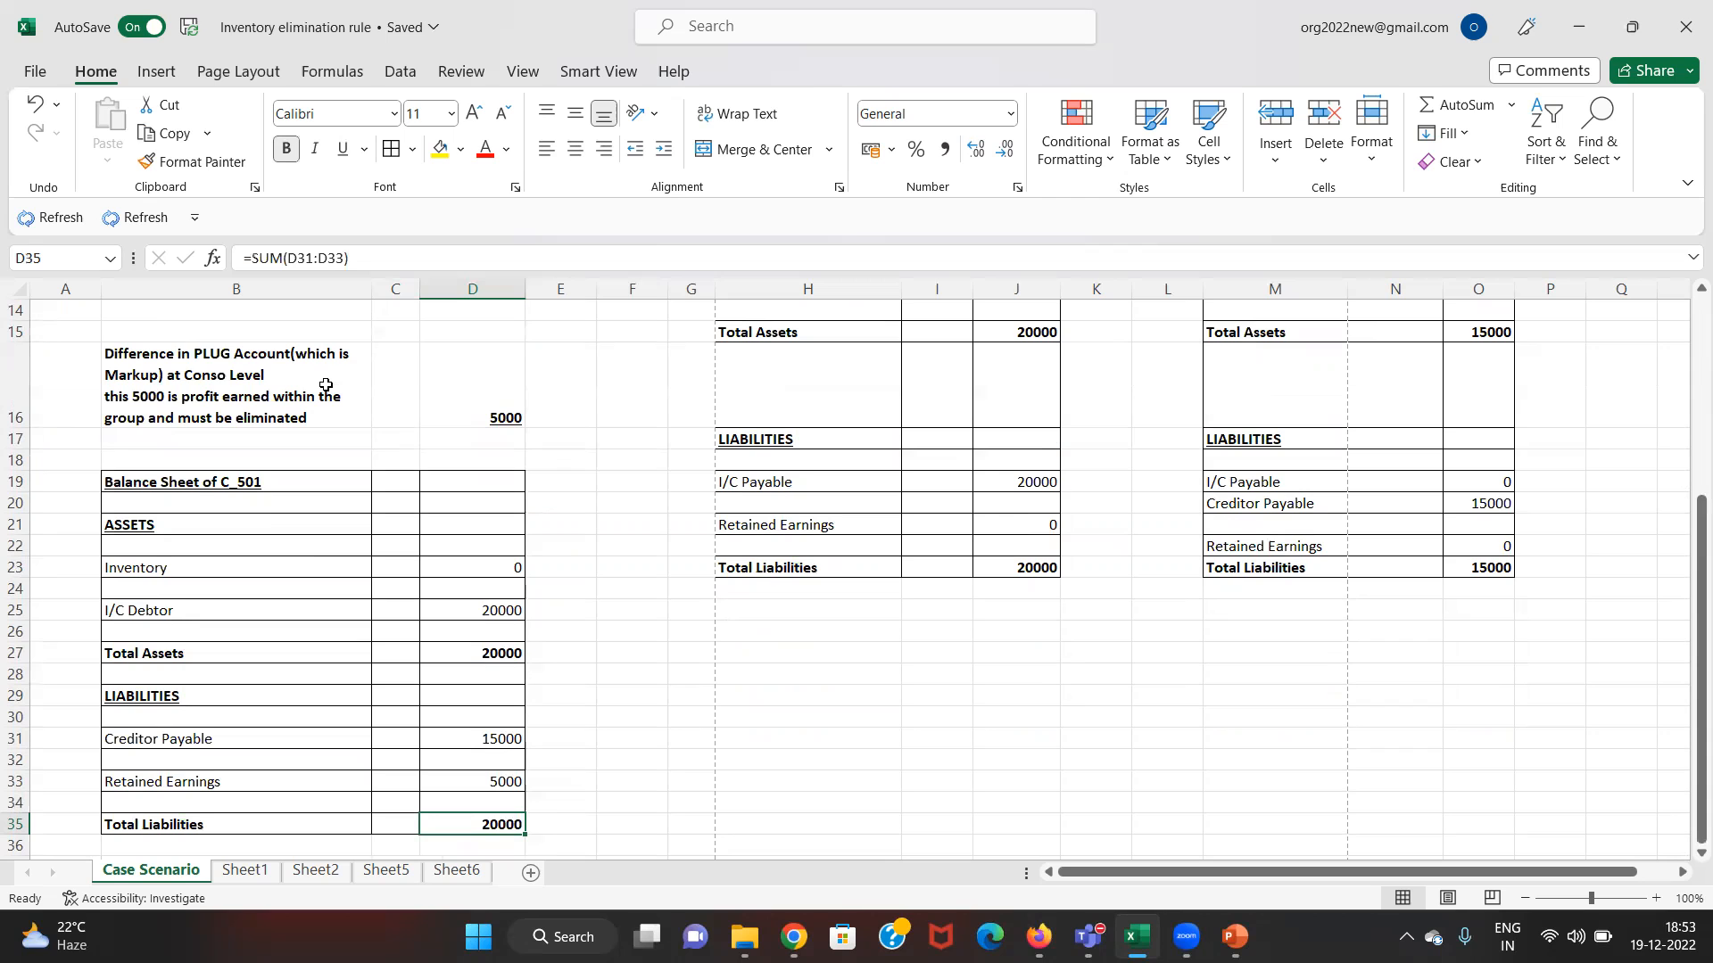
- Examine the C_502 journal entry in rows 4 and 5, covering the Inventory debit and the I/C Payable credit
{"action": "key", "text": "Up"}
{"action": "key", "text": "Up"}
{"action": "key", "text": "Up"}
{"action": "key", "text": "Up"}
{"action": "key", "text": "Up"}
{"action": "key", "text": "Up"}
{"action": "key", "text": "Up"}
{"action": "key", "text": "Up"}
{"action": "key", "text": "Up"}
{"action": "key", "text": "Up"}
{"action": "key", "text": "Up"}
{"action": "key", "text": "Up"}
{"action": "key", "text": "Up"}
{"action": "key", "text": "Up"}
{"action": "key", "text": "Up"}
{"action": "key", "text": "Up"}
{"action": "key", "text": "Up"}
{"action": "key", "text": "Up"}
{"action": "key", "text": "Up"}
{"action": "key", "text": "Up"}
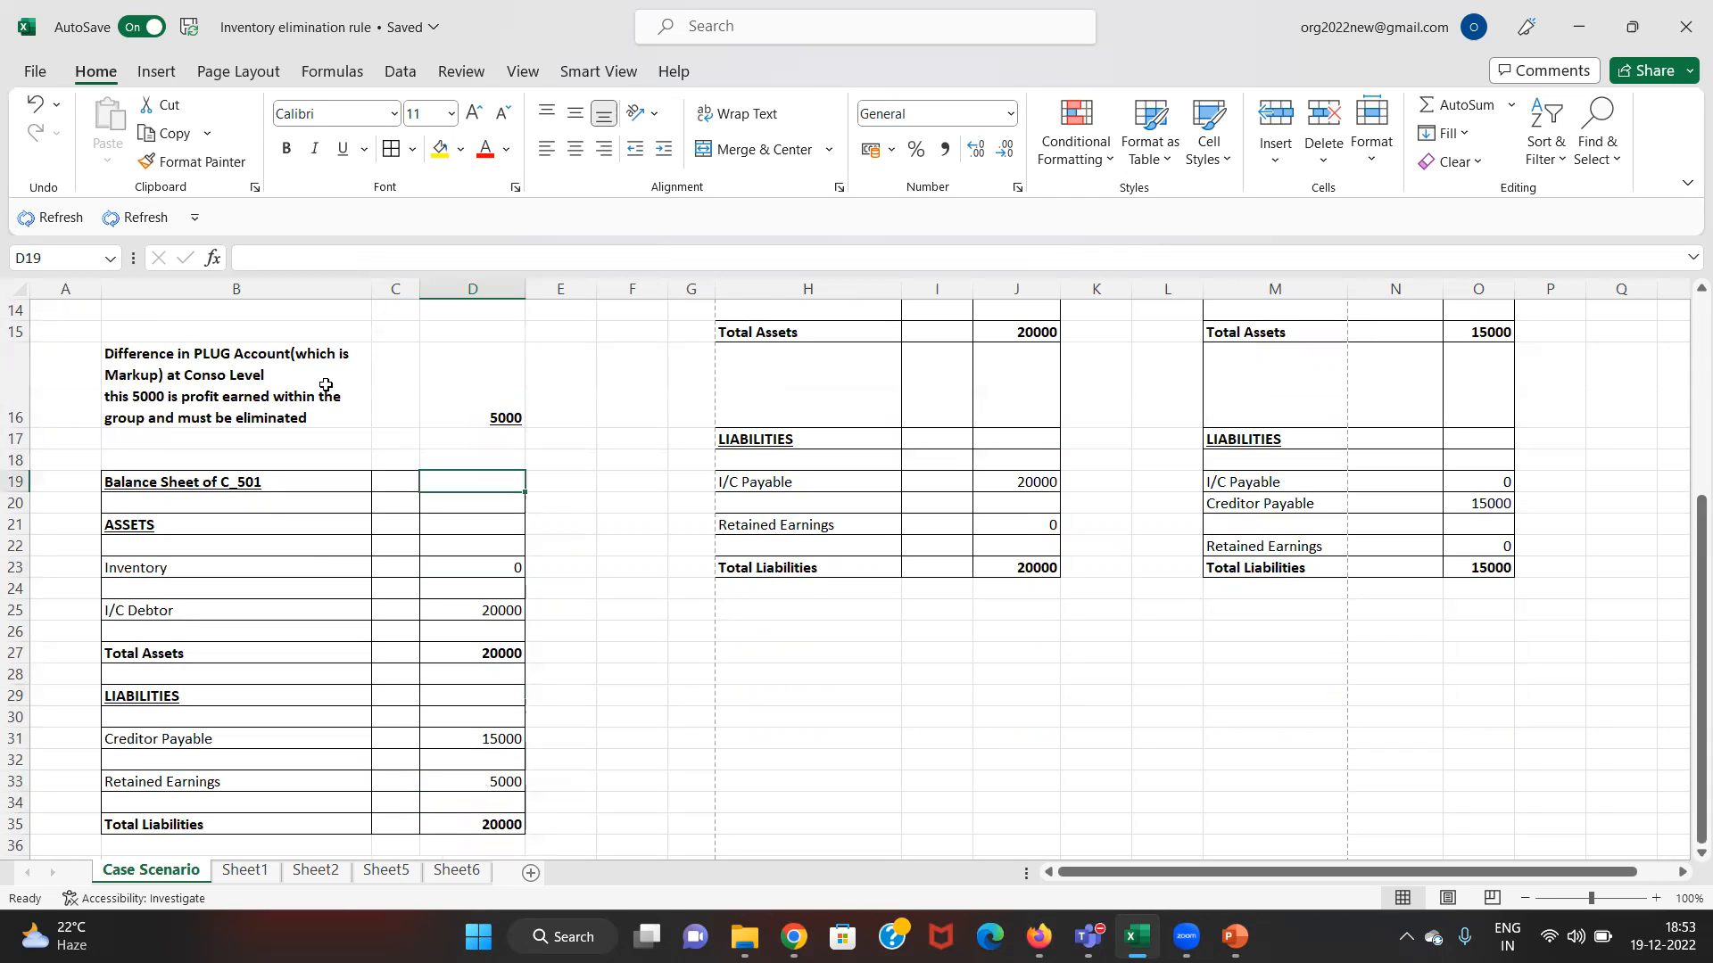
{"action": "key", "text": "Up"}
{"action": "key", "text": "Up"}
{"action": "key", "text": "Up"}
{"action": "key", "text": "Up"}
{"action": "key", "text": "Up"}
{"action": "key", "text": "Up"}
{"action": "key", "text": "Up"}
{"action": "key", "text": "Up"}
{"action": "key", "text": "Up"}
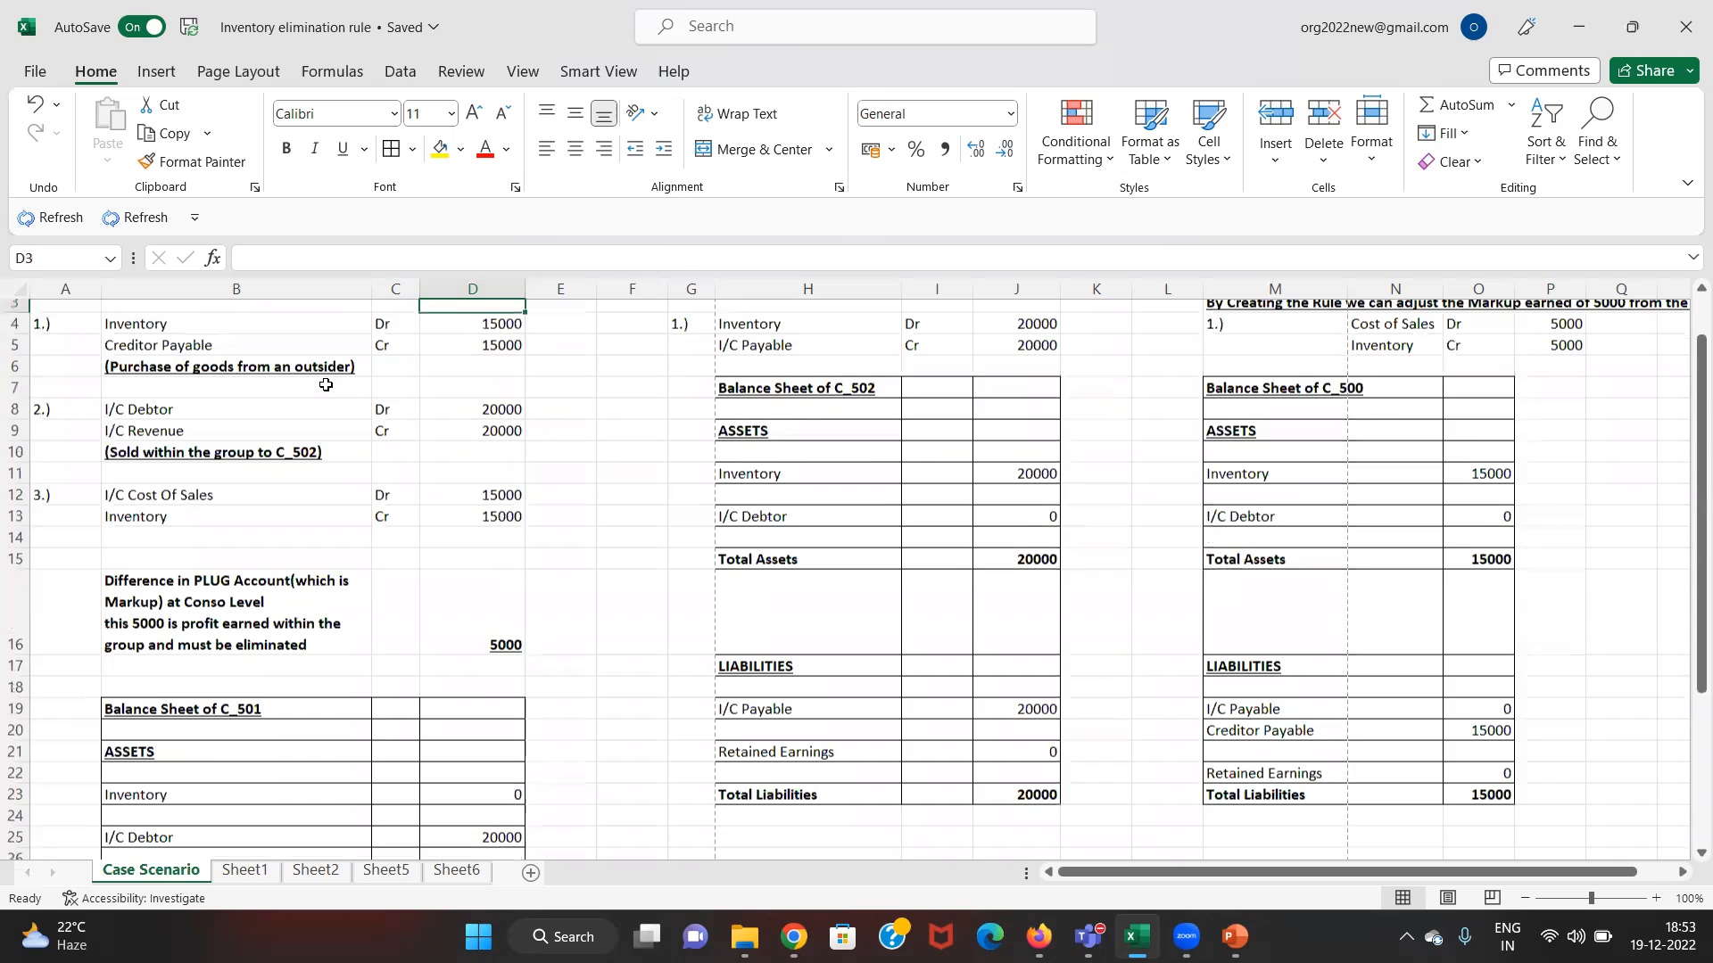
{"action": "key", "text": "Right"}
{"action": "key", "text": "Right"}
{"action": "key", "text": "Right"}
{"action": "key", "text": "Right"}
{"action": "key", "text": "Right"}
{"action": "key", "text": "Down"}
{"action": "key", "text": "Down"}
{"action": "key", "text": "Down"}
{"action": "key", "text": "Down"}
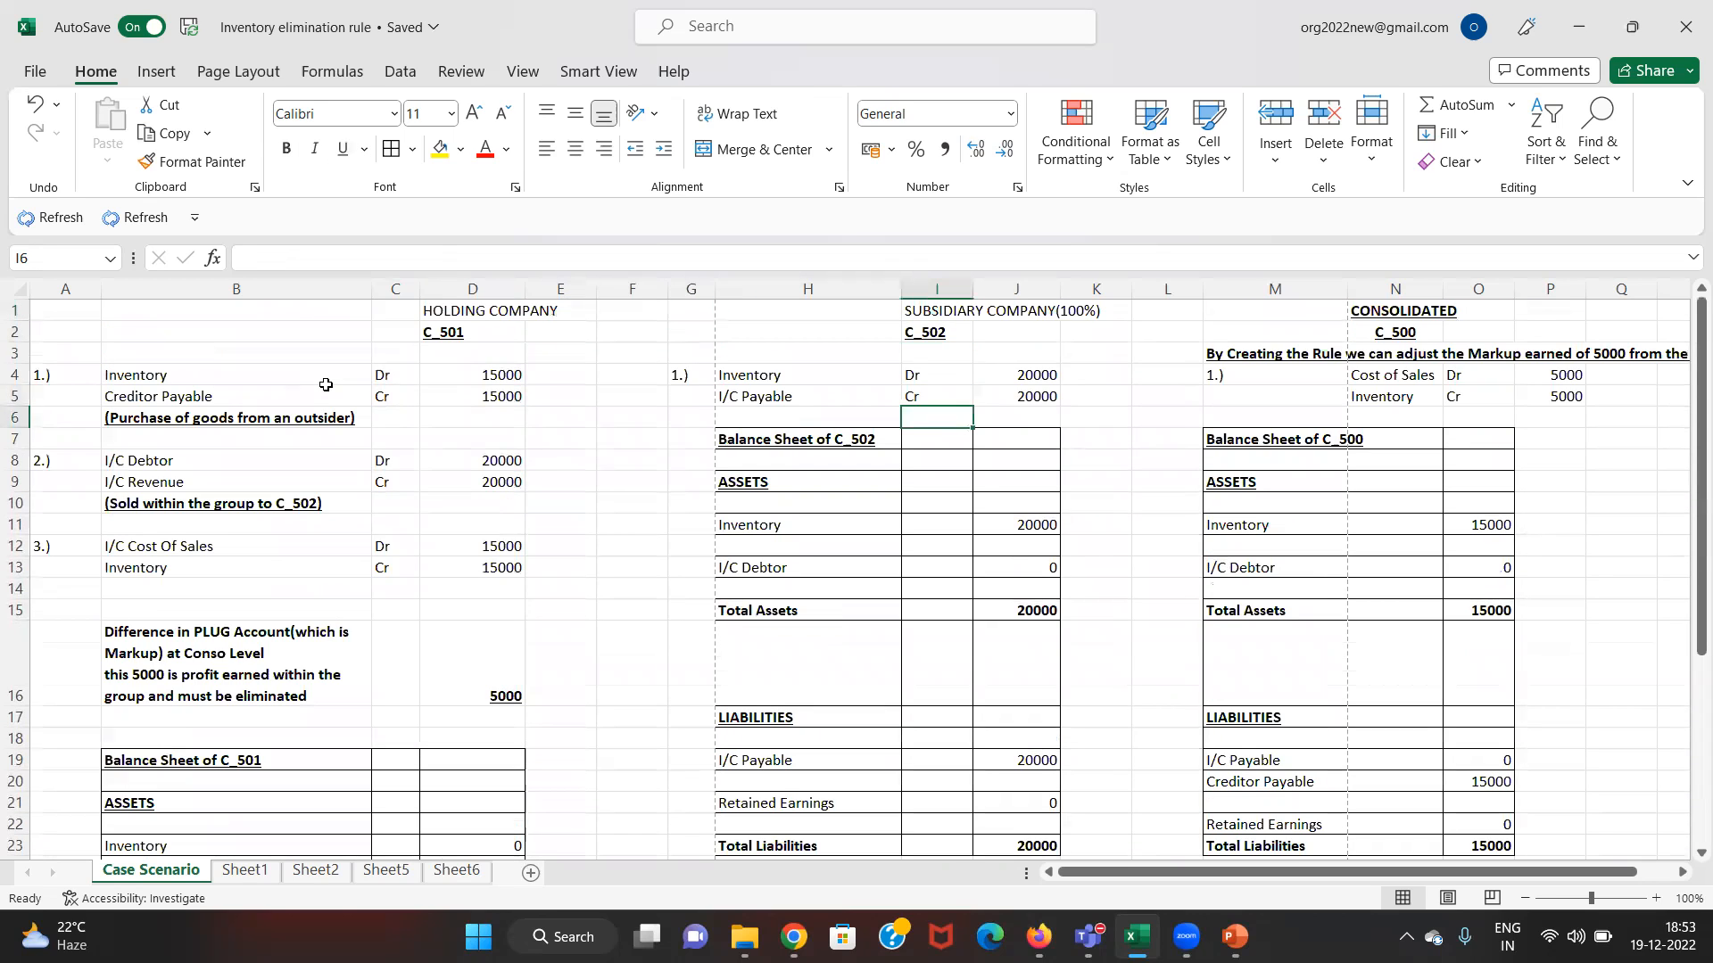
{"action": "key", "text": "Up"}
{"action": "key", "text": "Left"}
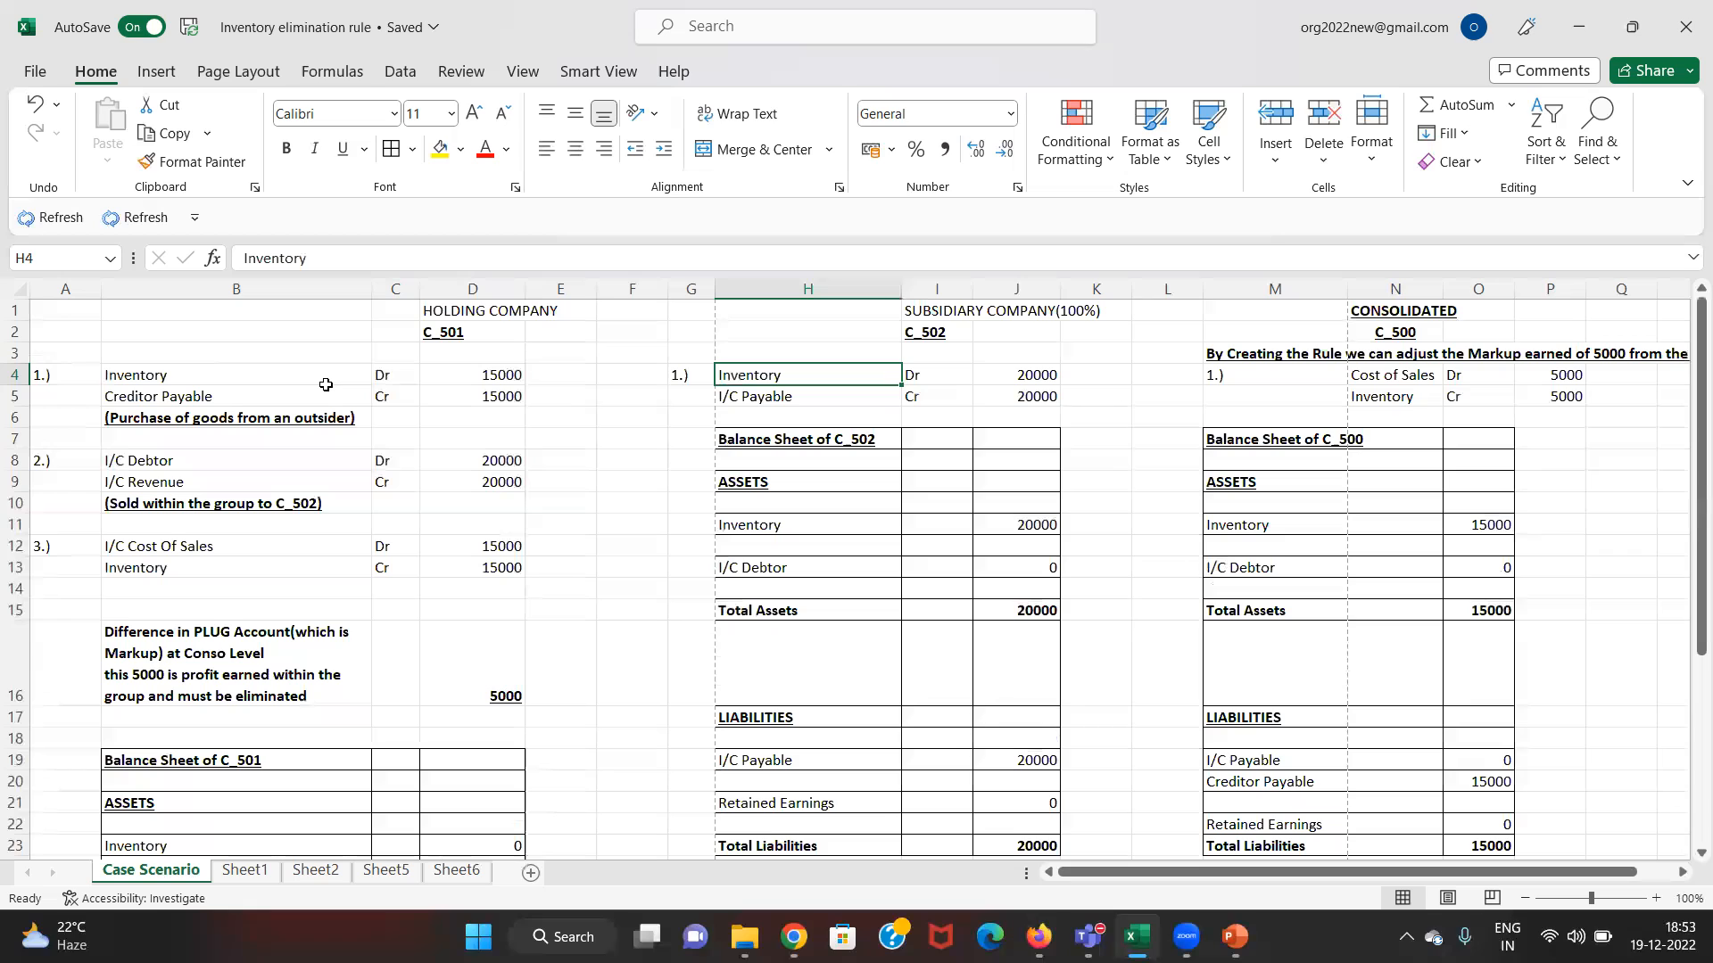
{"action": "key", "text": "Right"}
{"action": "key", "text": "Right"}
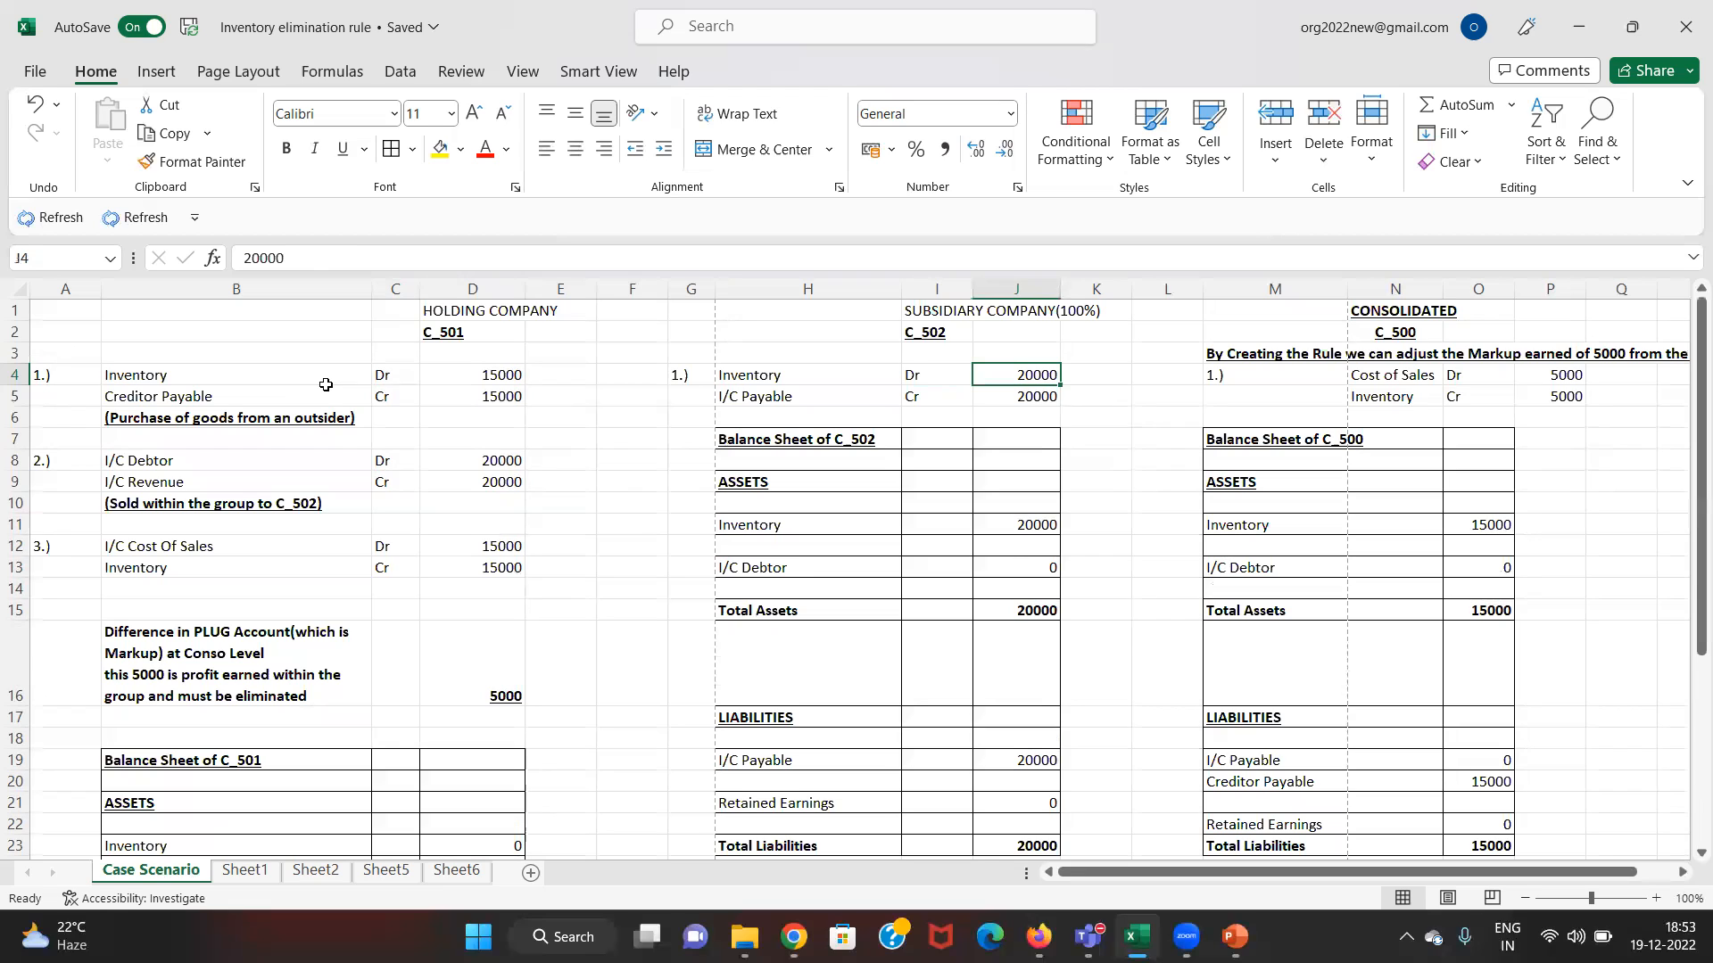
{"action": "key", "text": "Down"}
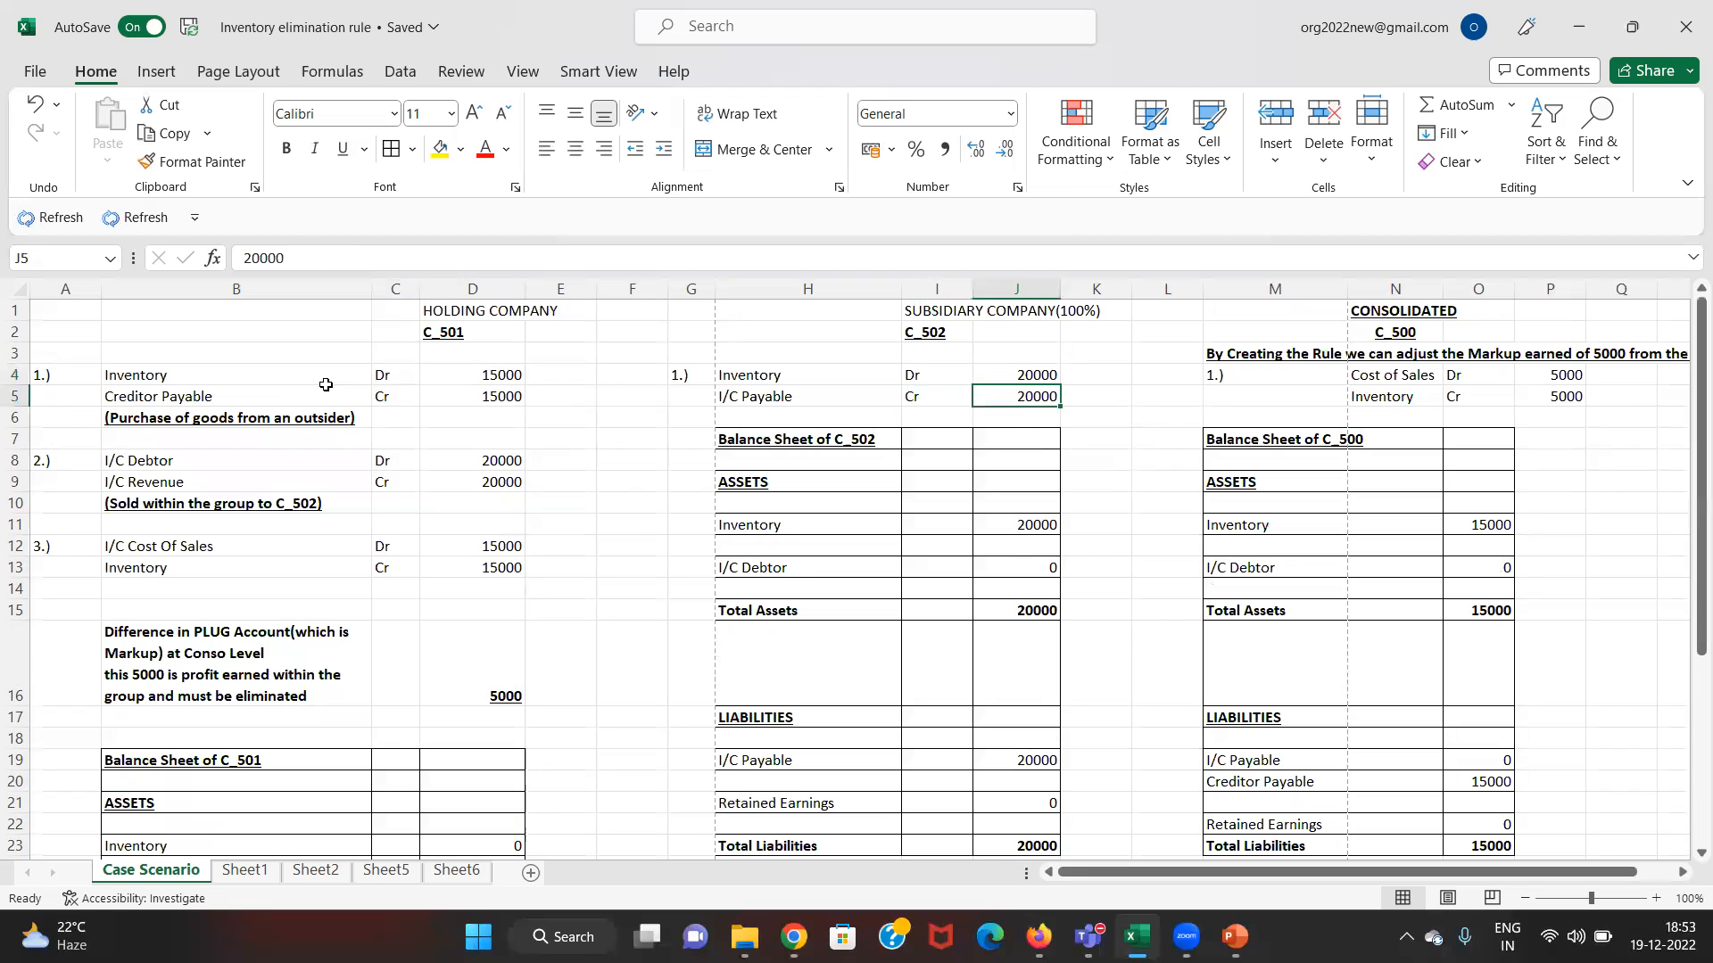
{"action": "key", "text": "Left"}
{"action": "key", "text": "Left"}
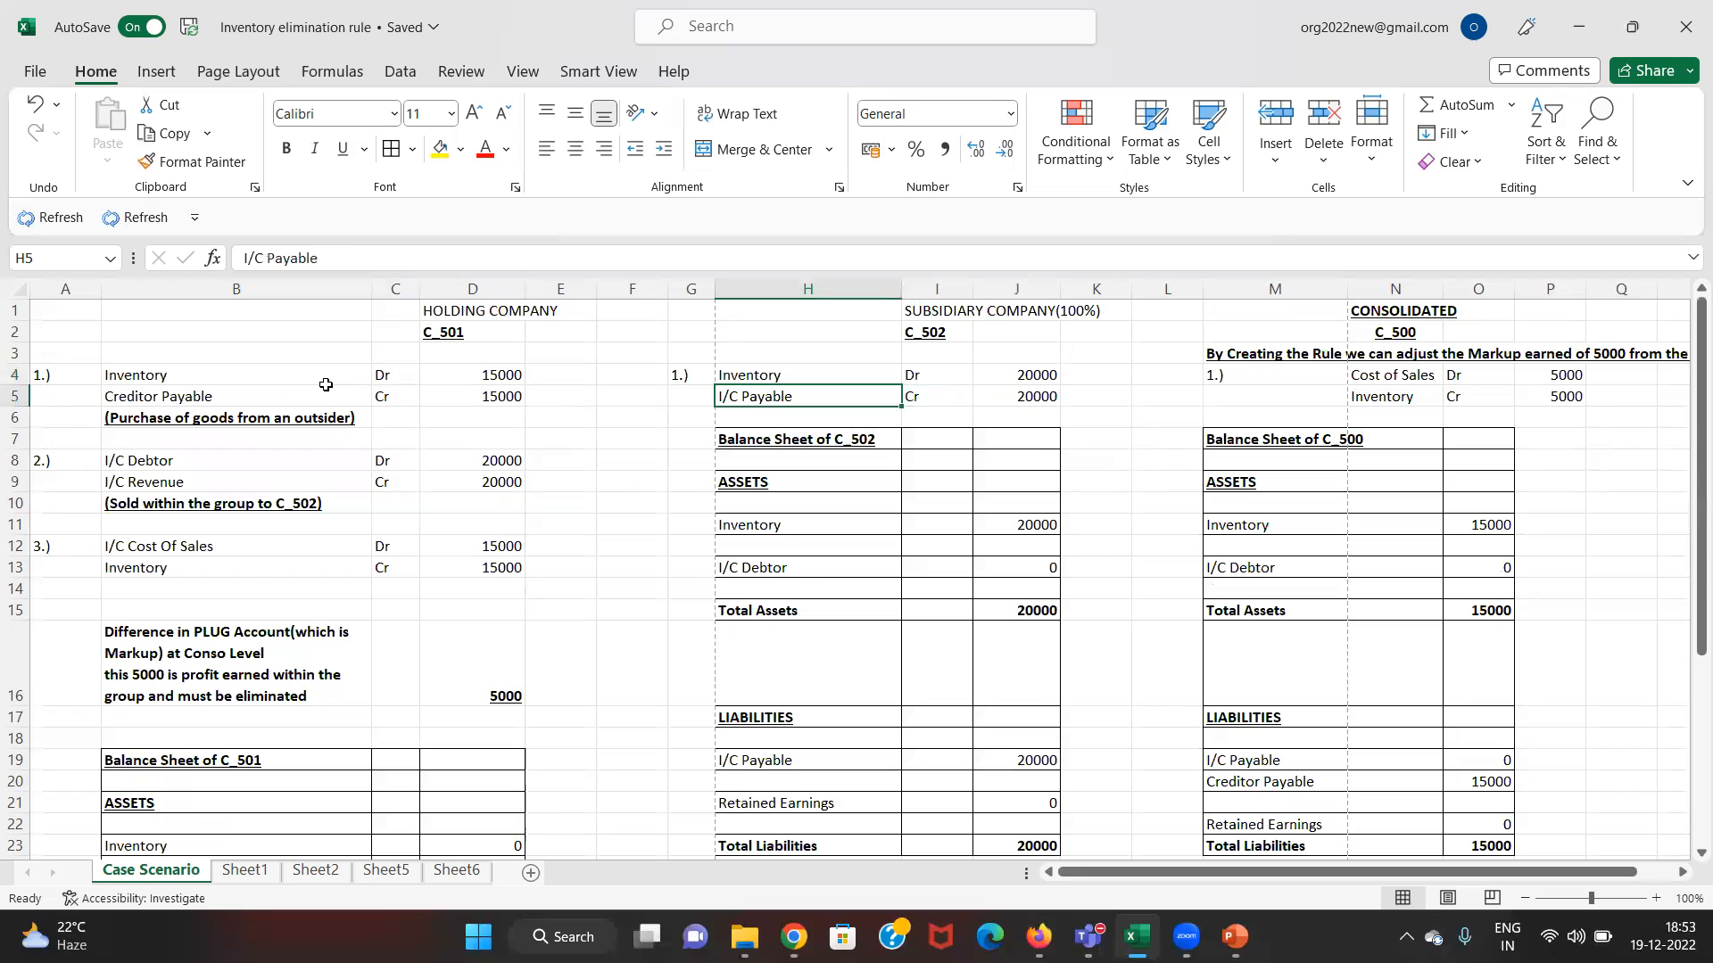
- Review the I/C Payable credit line of the C_502 journal entry in row 5
{"action": "key", "text": "Left"}
{"action": "key", "text": "Left"}
{"action": "key", "text": "Left"}
{"action": "key", "text": "Right"}
{"action": "key", "text": "Right"}
{"action": "key", "text": "Right"}
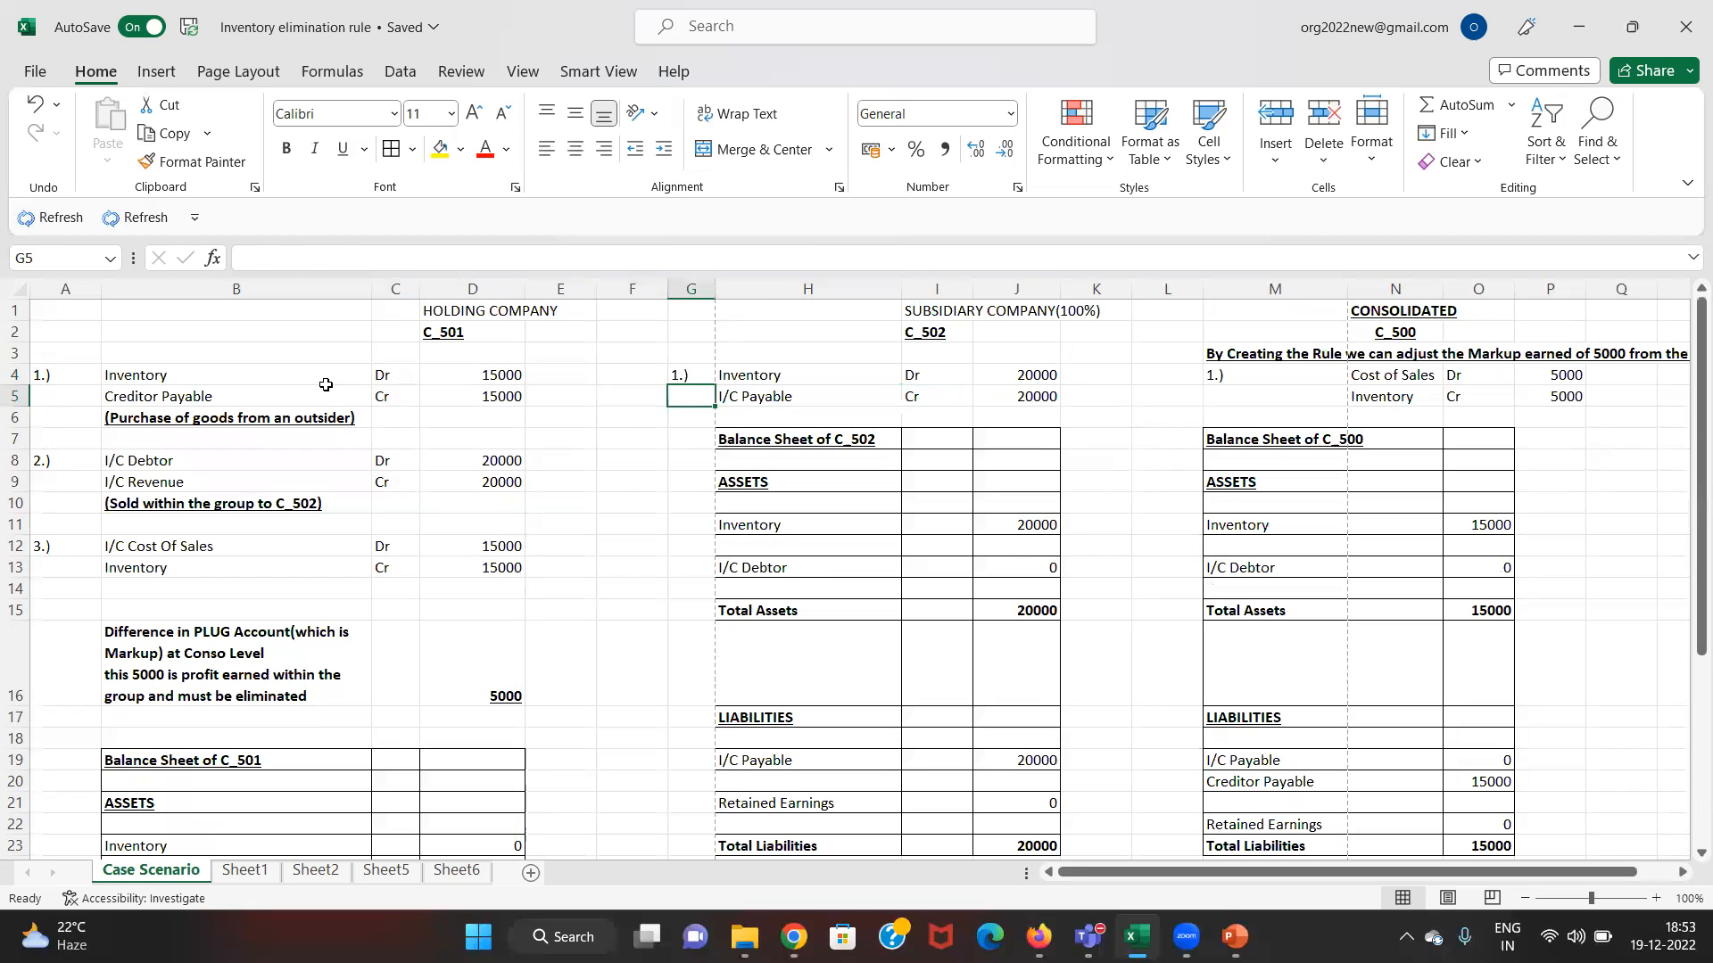
{"action": "key", "text": "Right"}
{"action": "key", "text": "Right"}
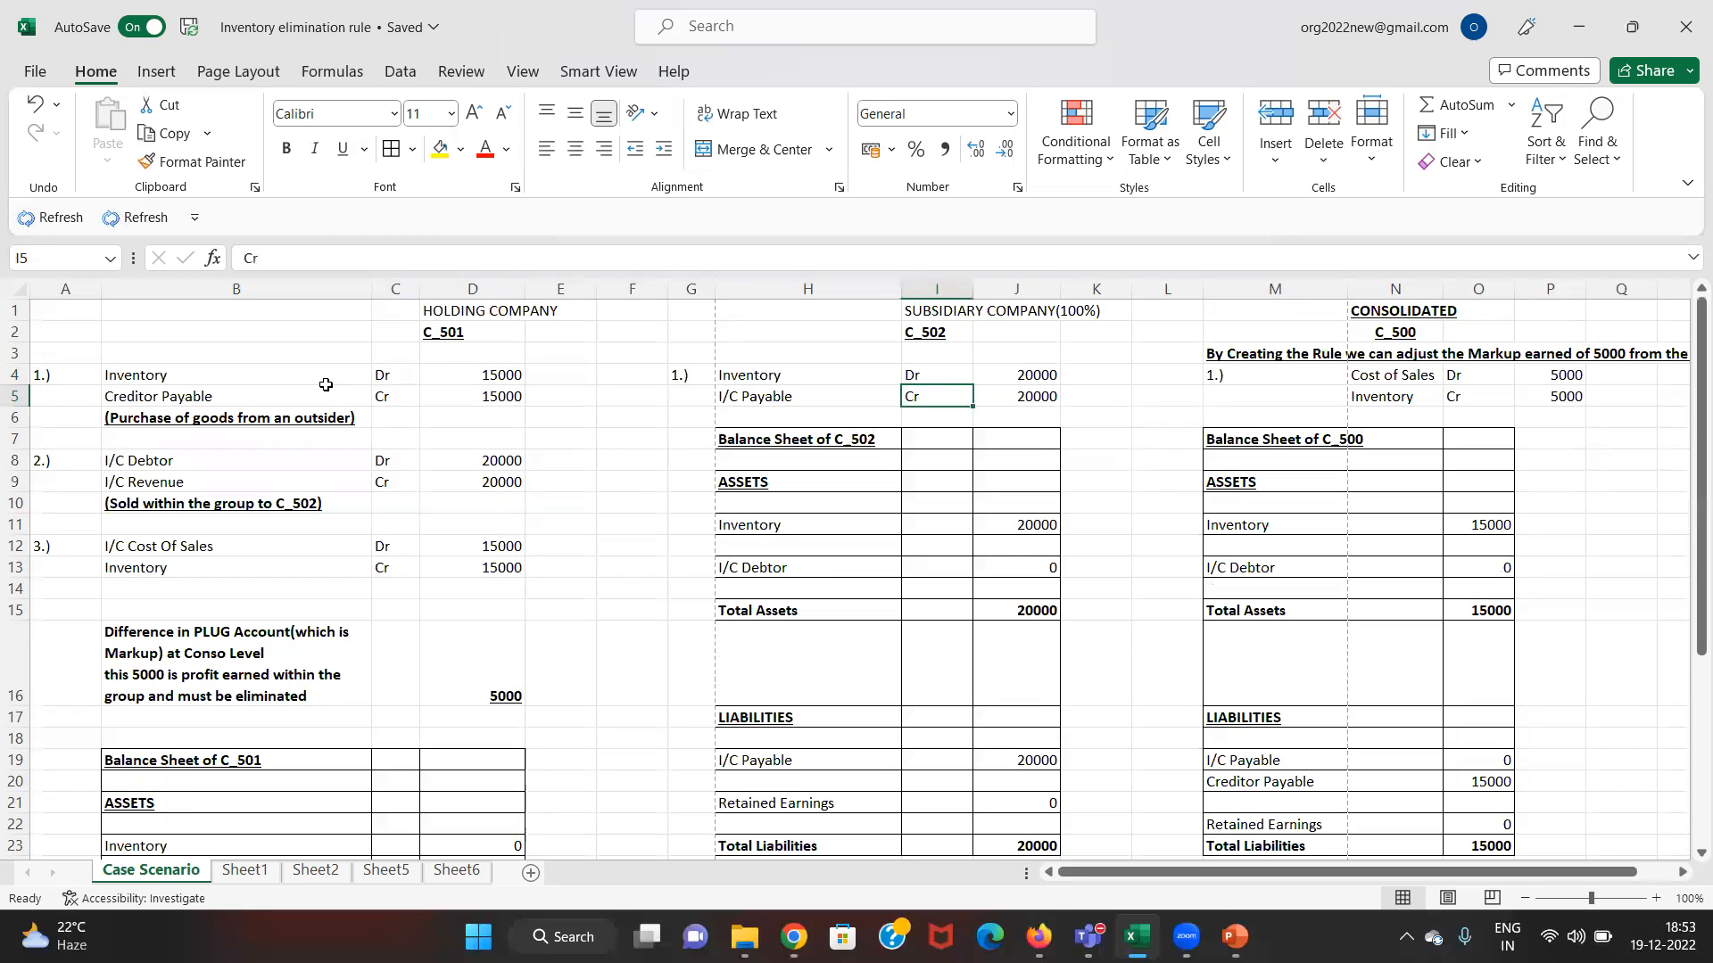
- Annotate the C_502 Inventory balance with UNREALISED PROFIT in K11 and OF 5000 in K12
{"action": "key", "text": "Down"}
{"action": "key", "text": "Down"}
{"action": "key", "text": "Down"}
{"action": "key", "text": "Down"}
{"action": "key", "text": "Down"}
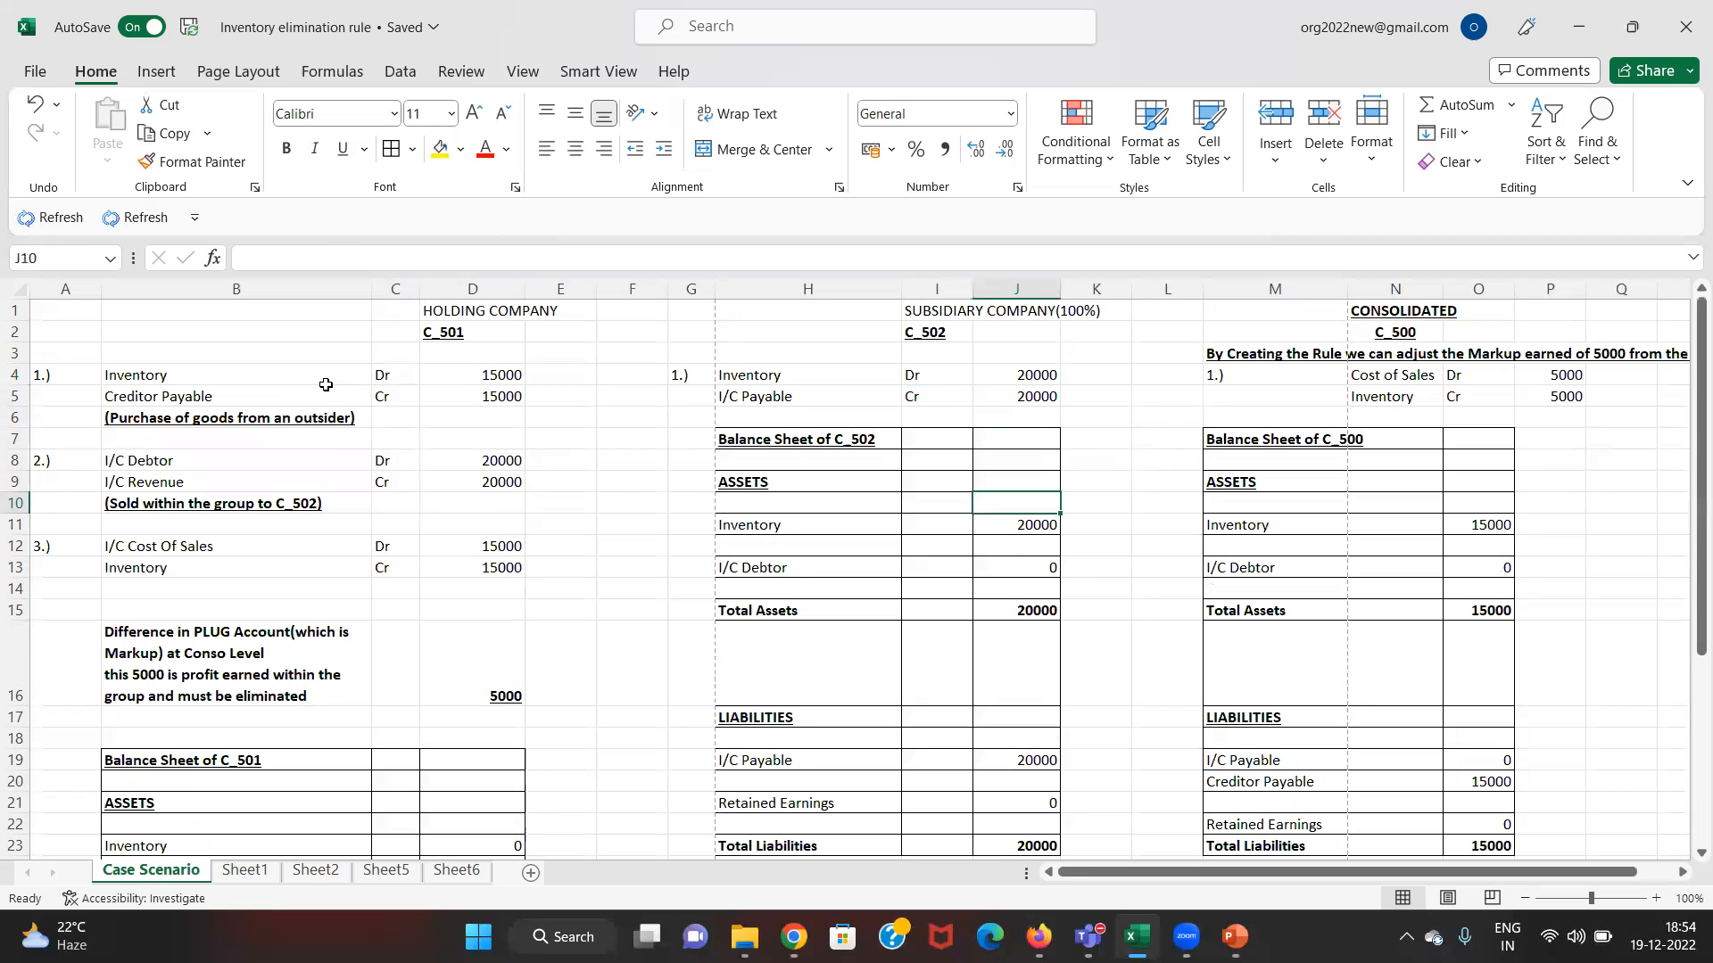
{"action": "key", "text": "Down"}
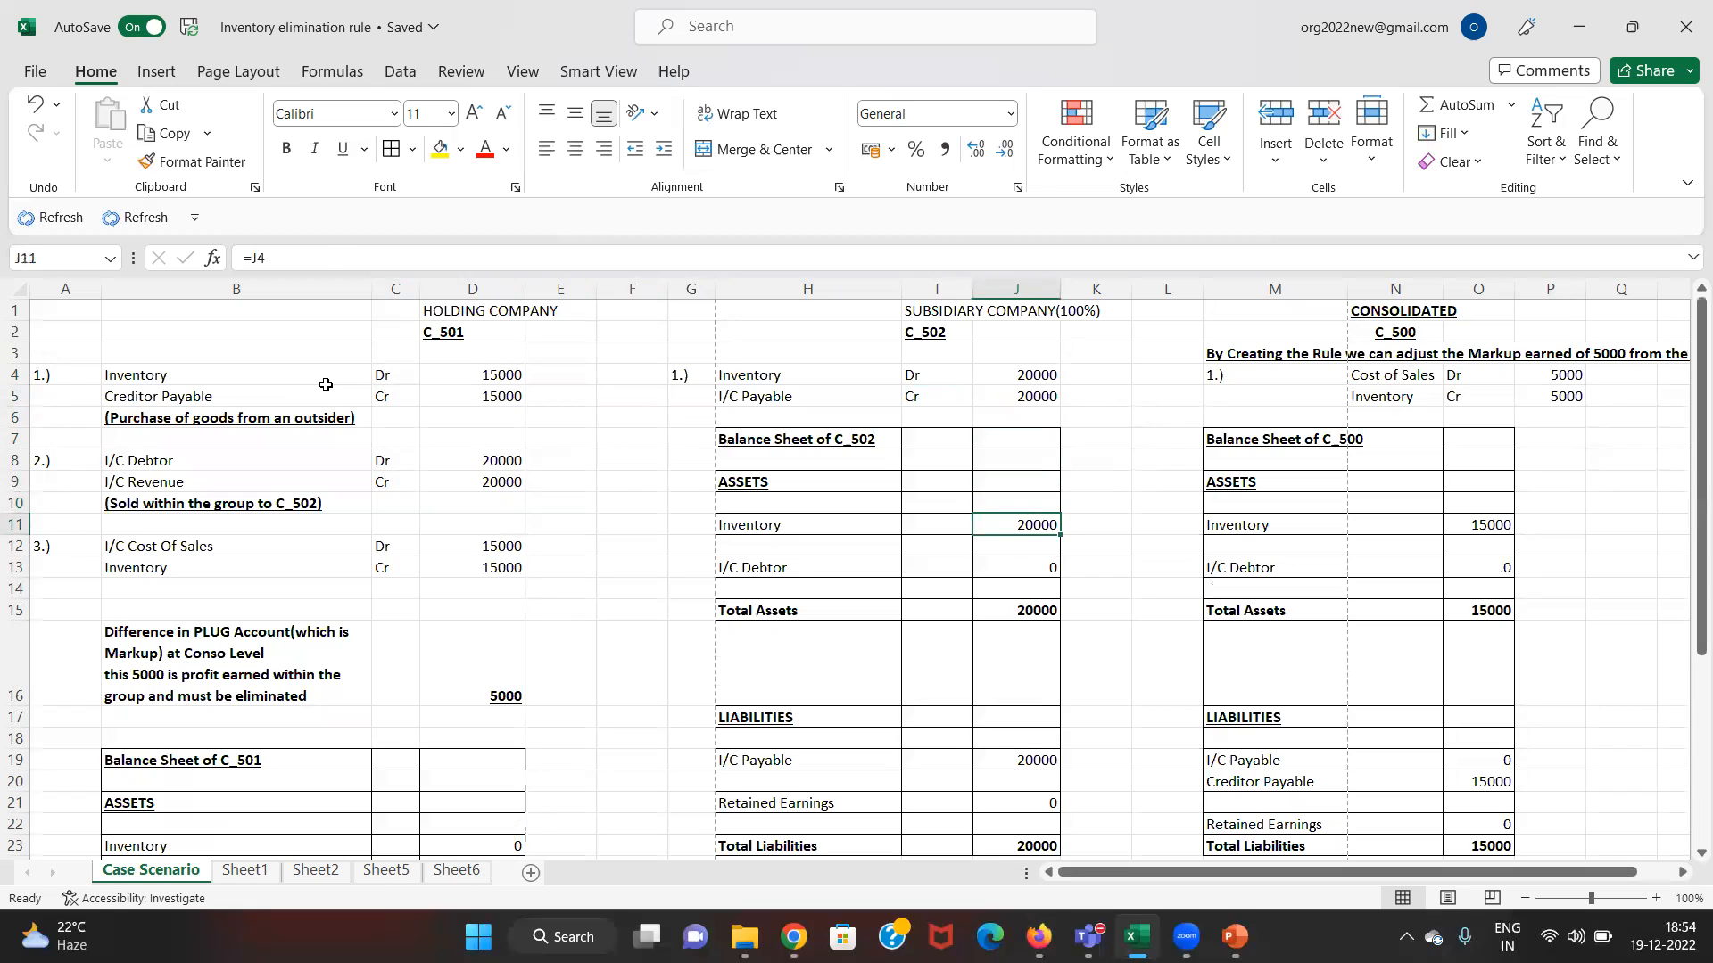
{"action": "key", "text": "Right"}
{"action": "type", "text": "UNRE"}
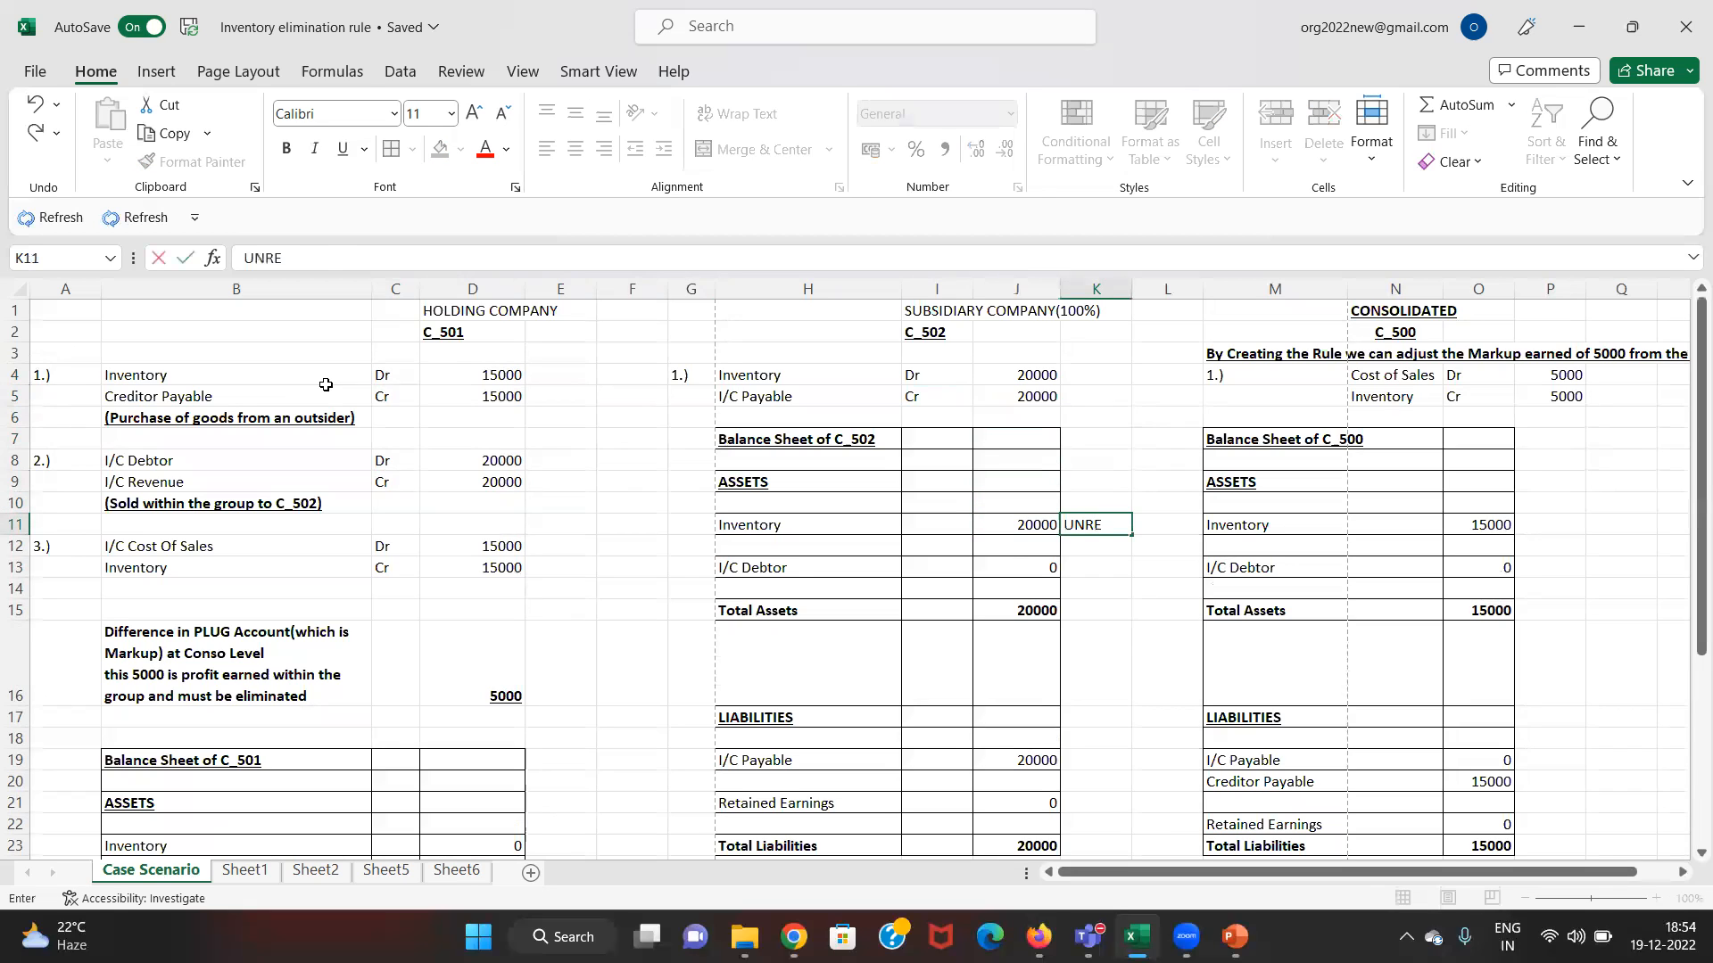
{"action": "type", "text": "ALISED PROFIT"}
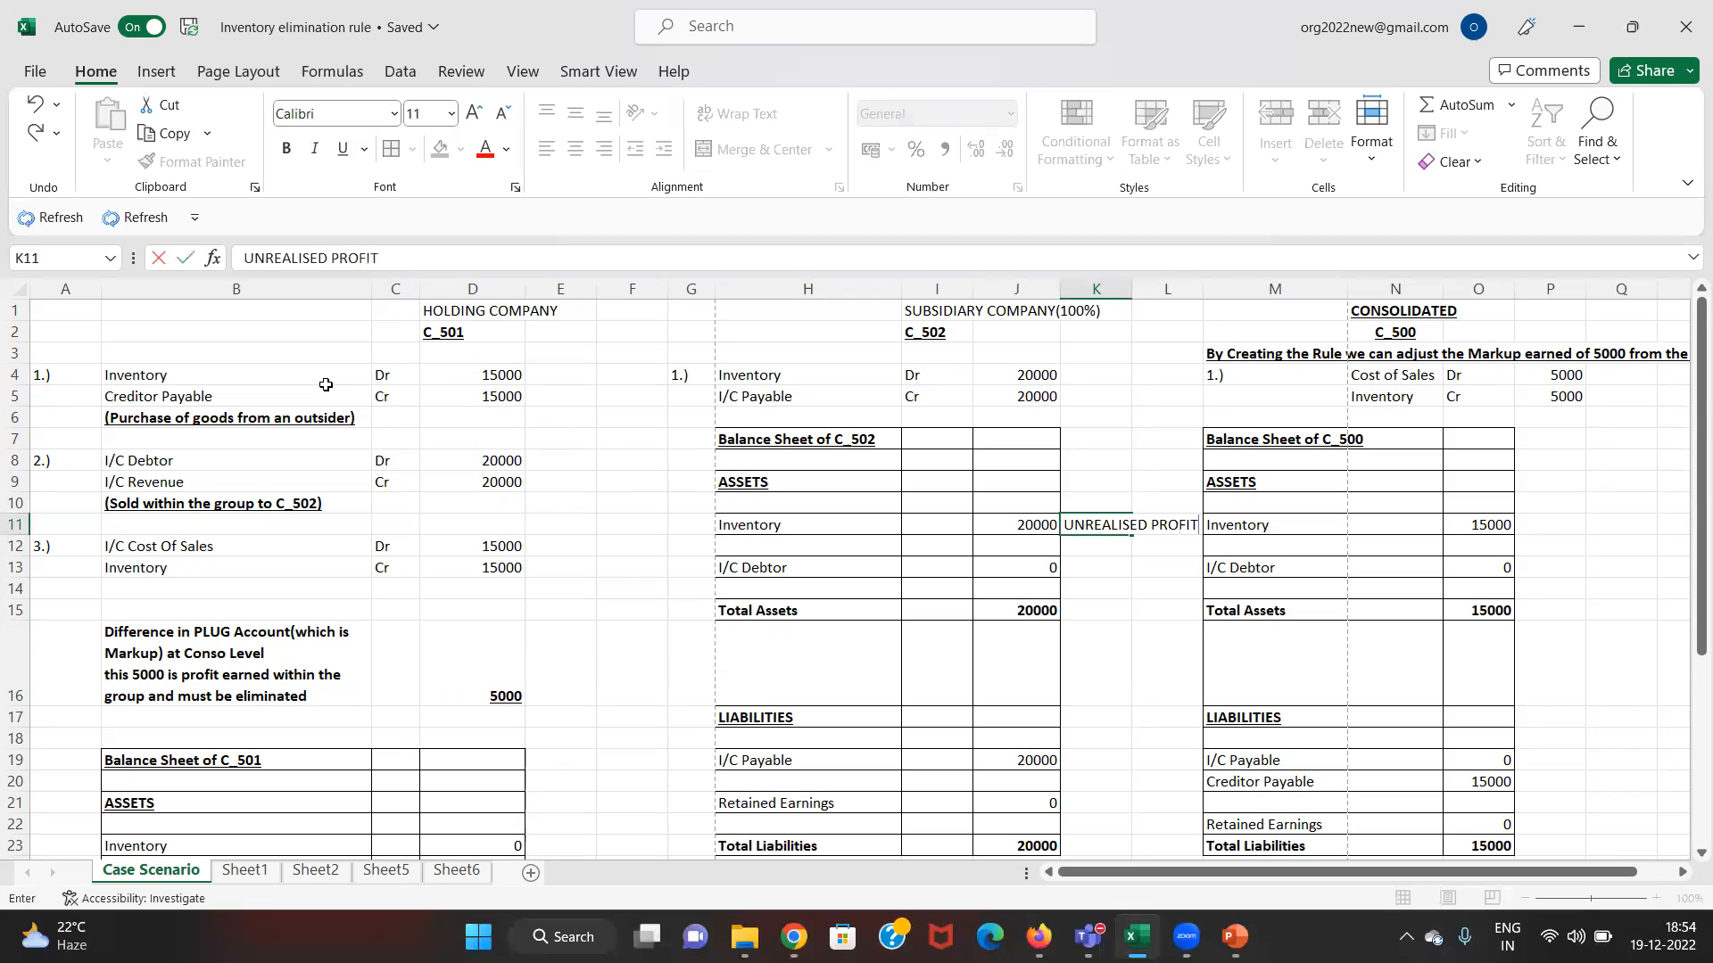
{"action": "key", "text": "Return"}
{"action": "type", "text": "OF 5000"}
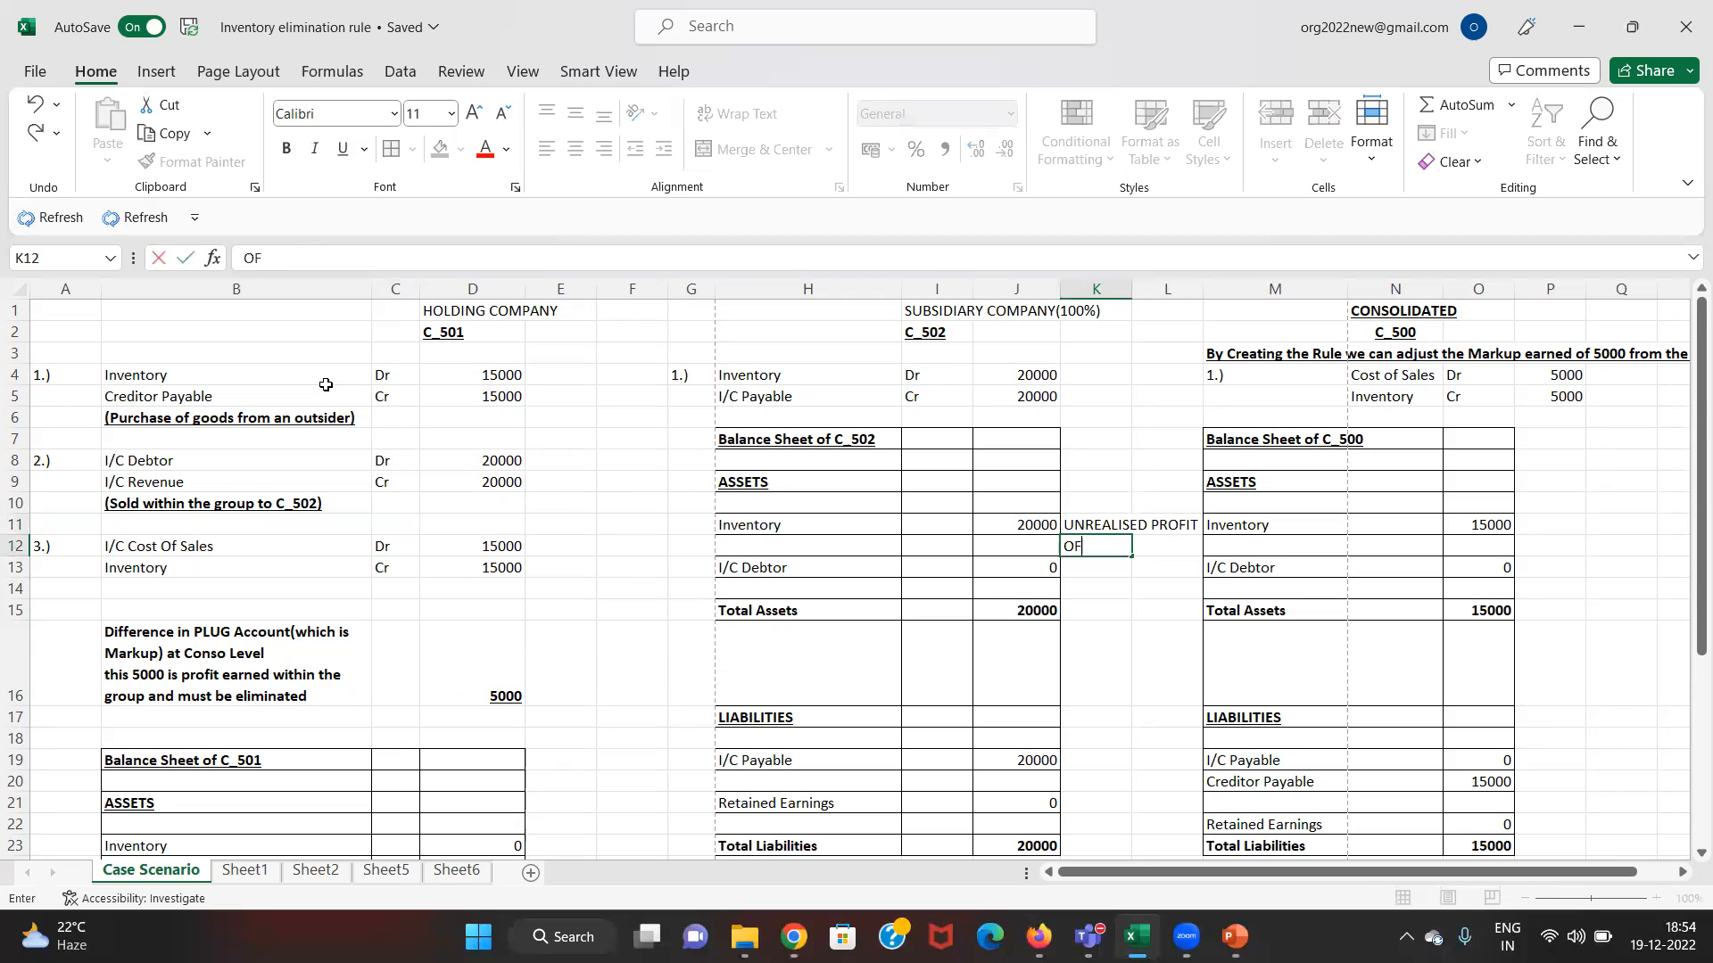
{"action": "key", "text": "Return"}
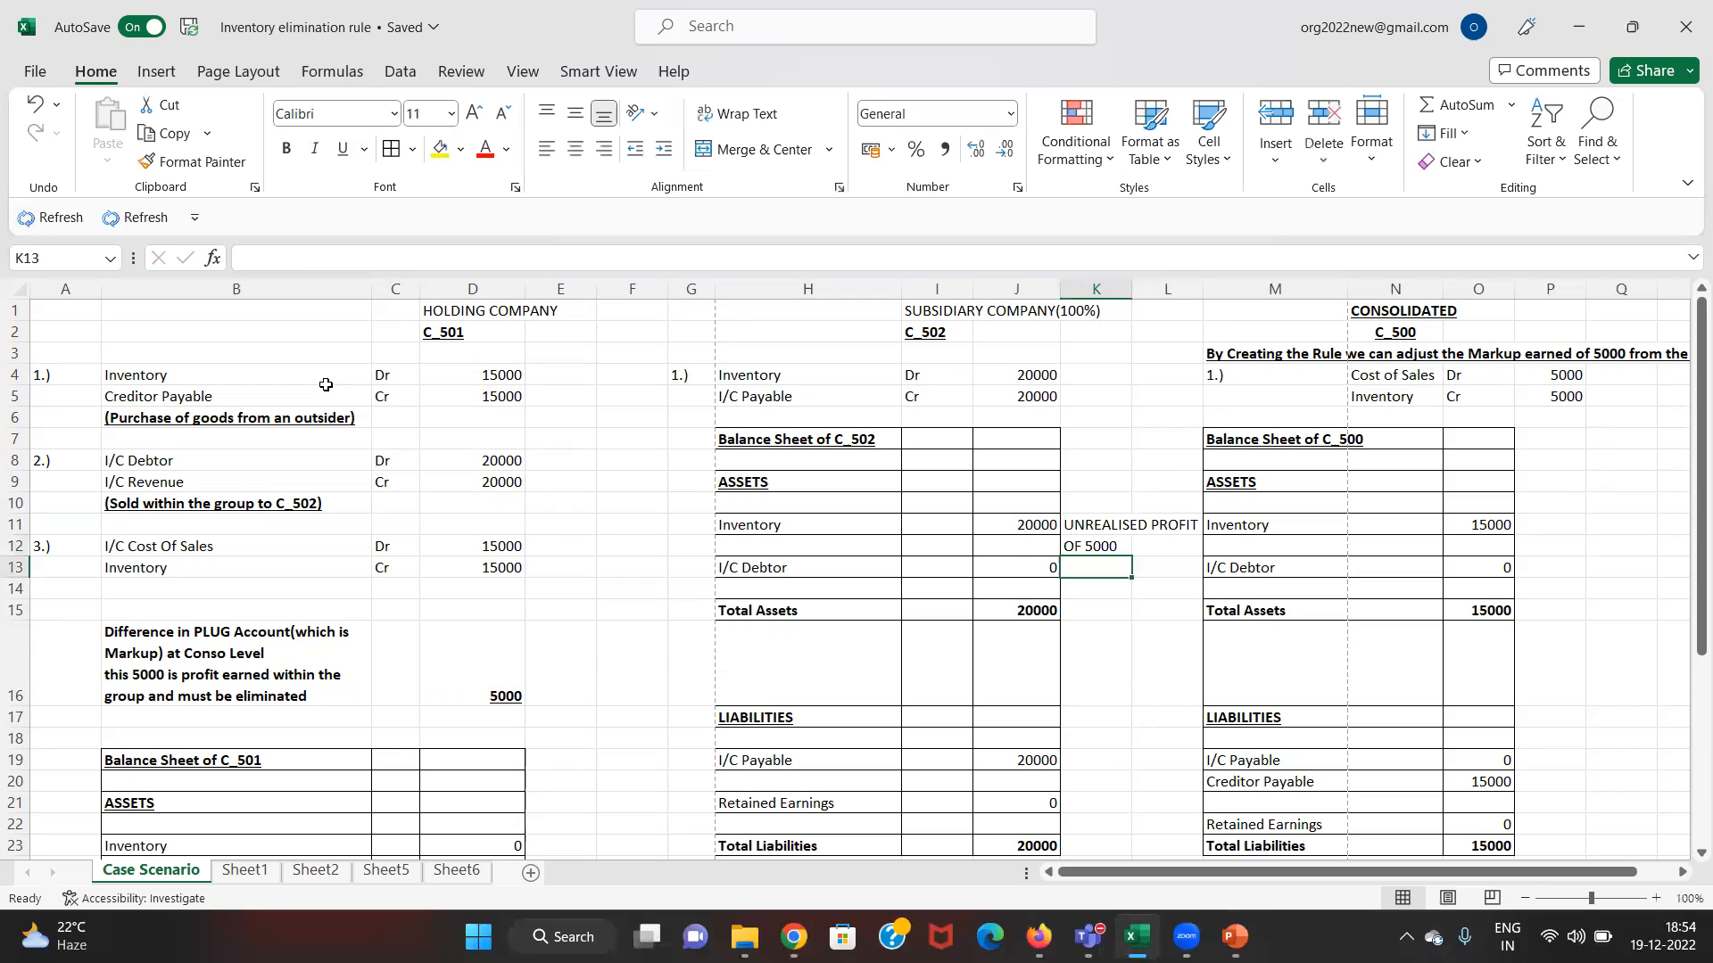
- Check the C_502 Inventory balance in J11, including its formula, against the adjacent unrealised profit note
{"action": "key", "text": "Right"}
{"action": "key", "text": "Up"}
{"action": "key", "text": "Left"}
{"action": "key", "text": "Up"}
{"action": "key", "text": "Left"}
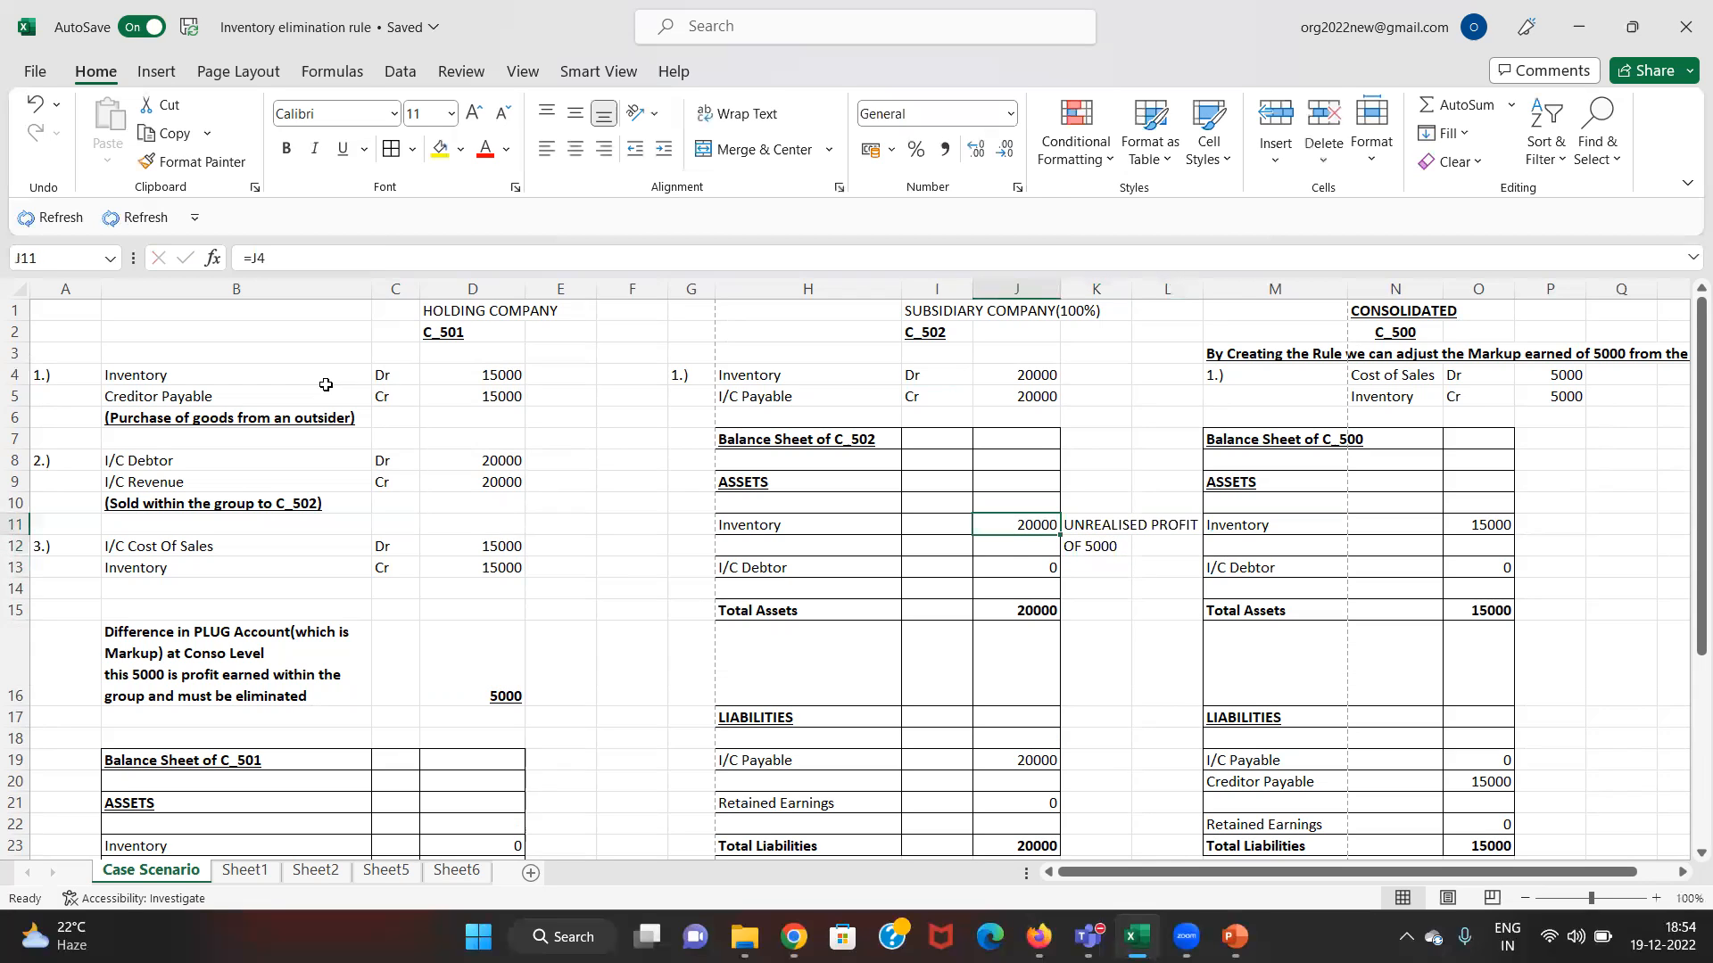
{"action": "key", "text": "Left"}
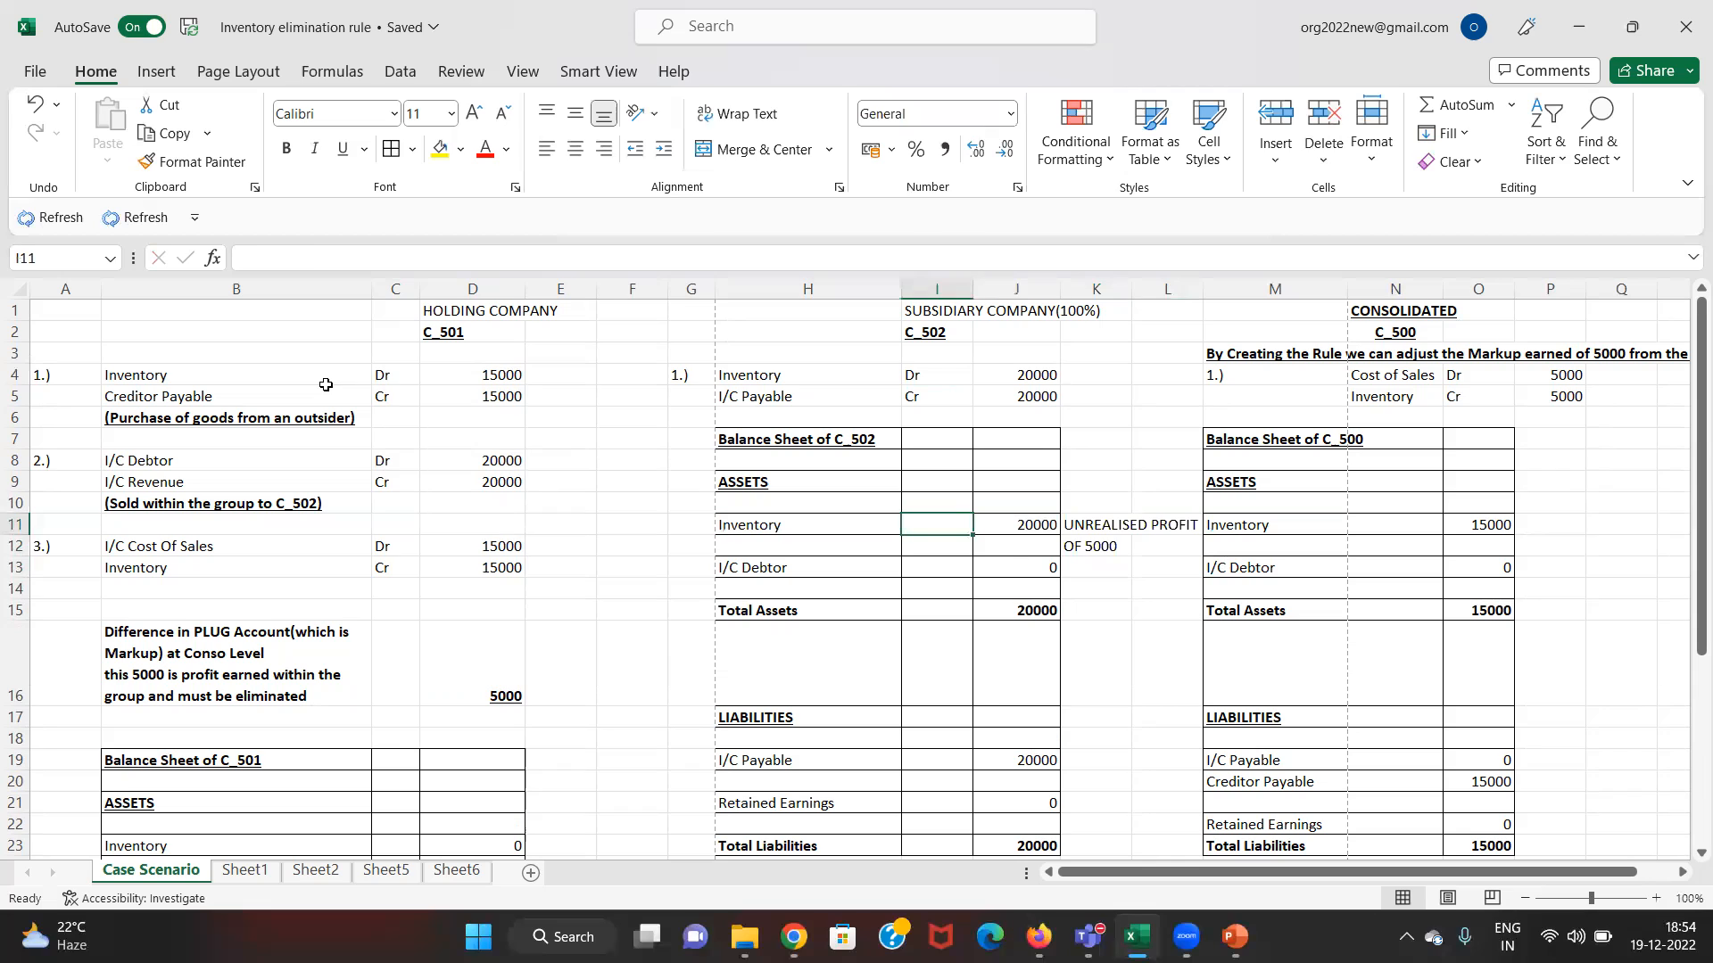
{"action": "key", "text": "Right"}
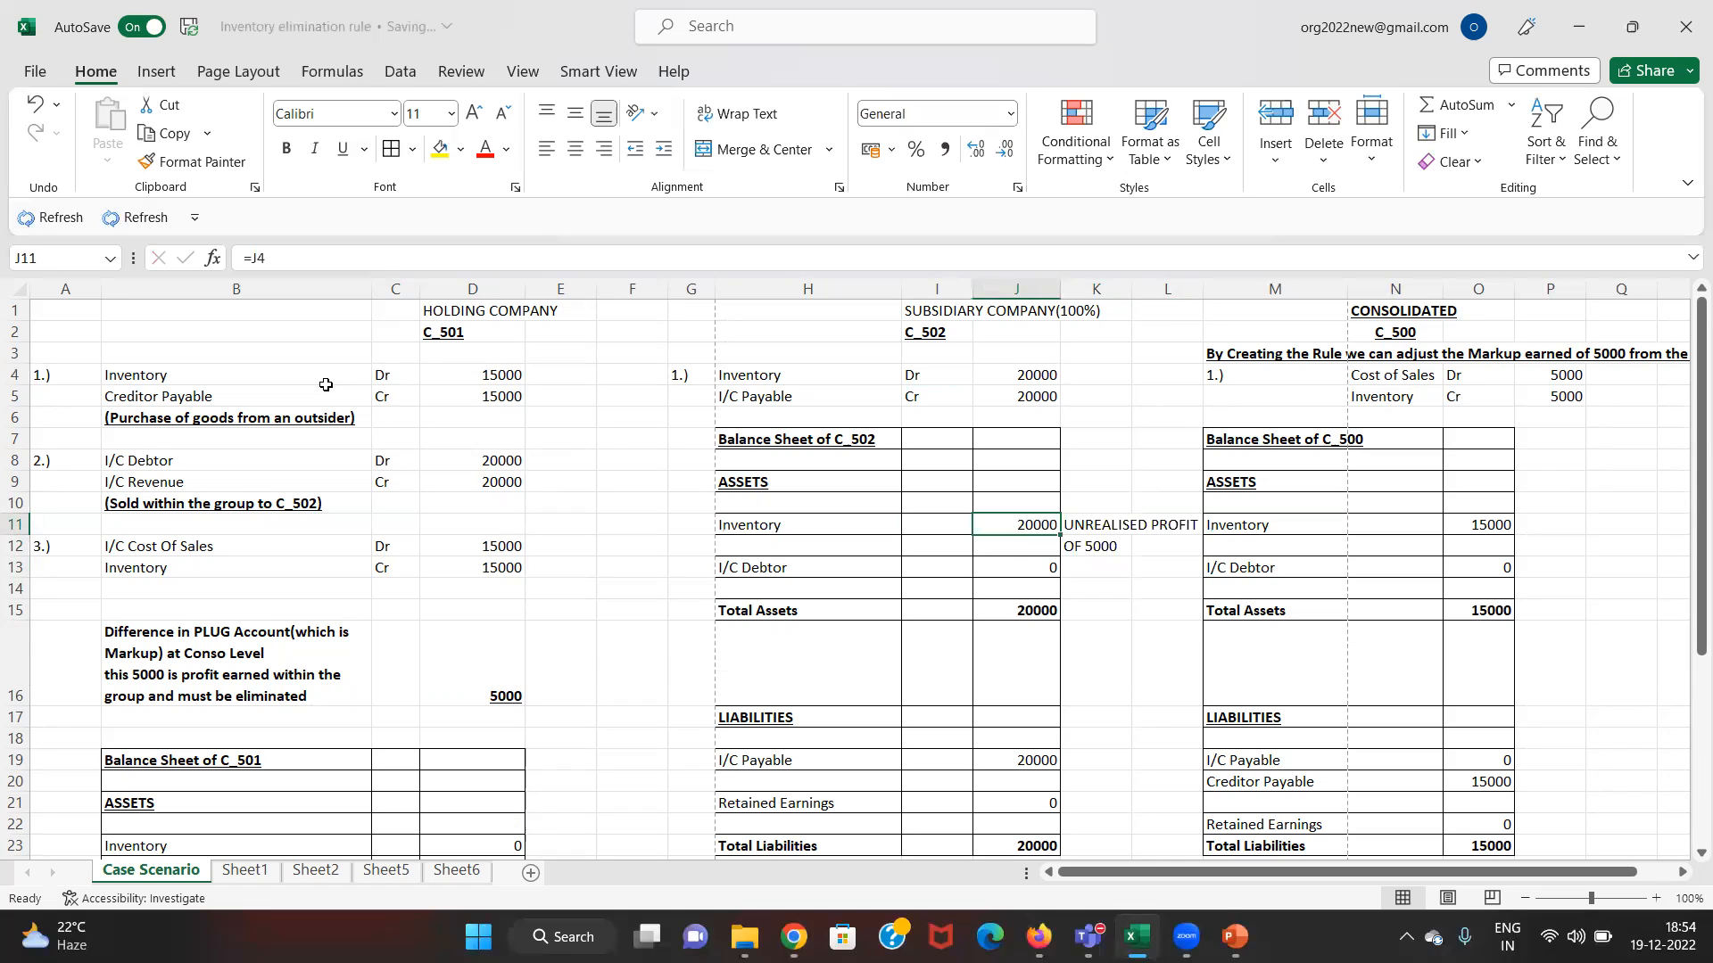
{"action": "key", "text": "Down"}
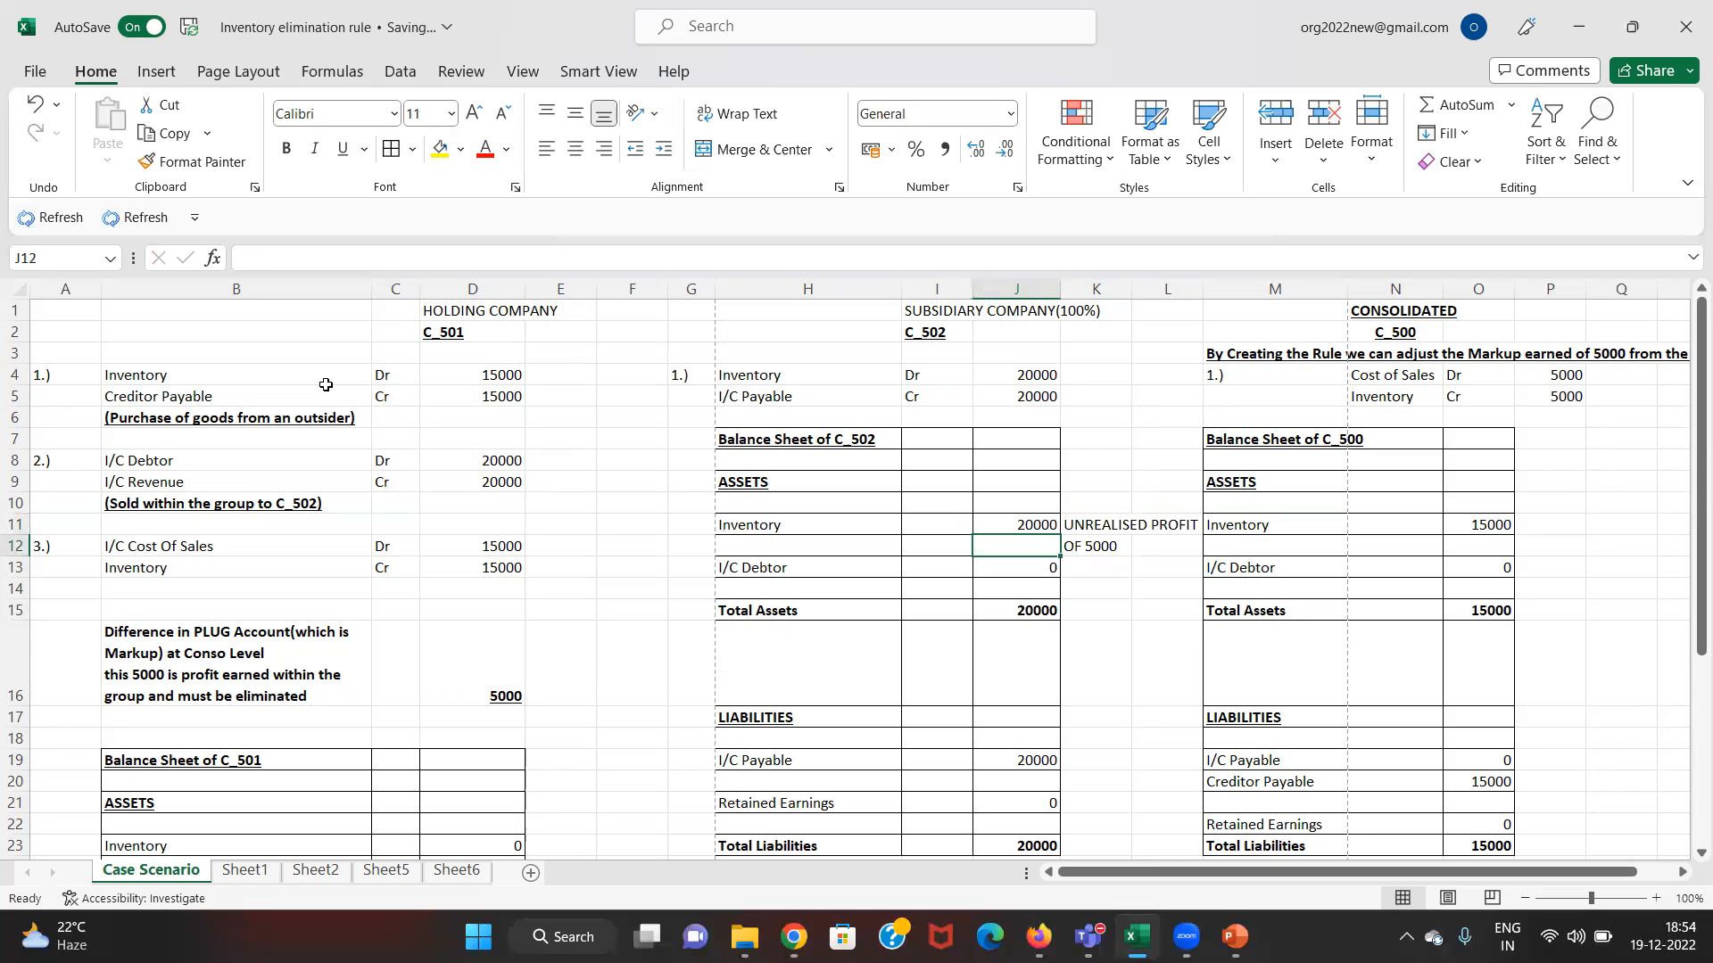
{"action": "key", "text": "Up"}
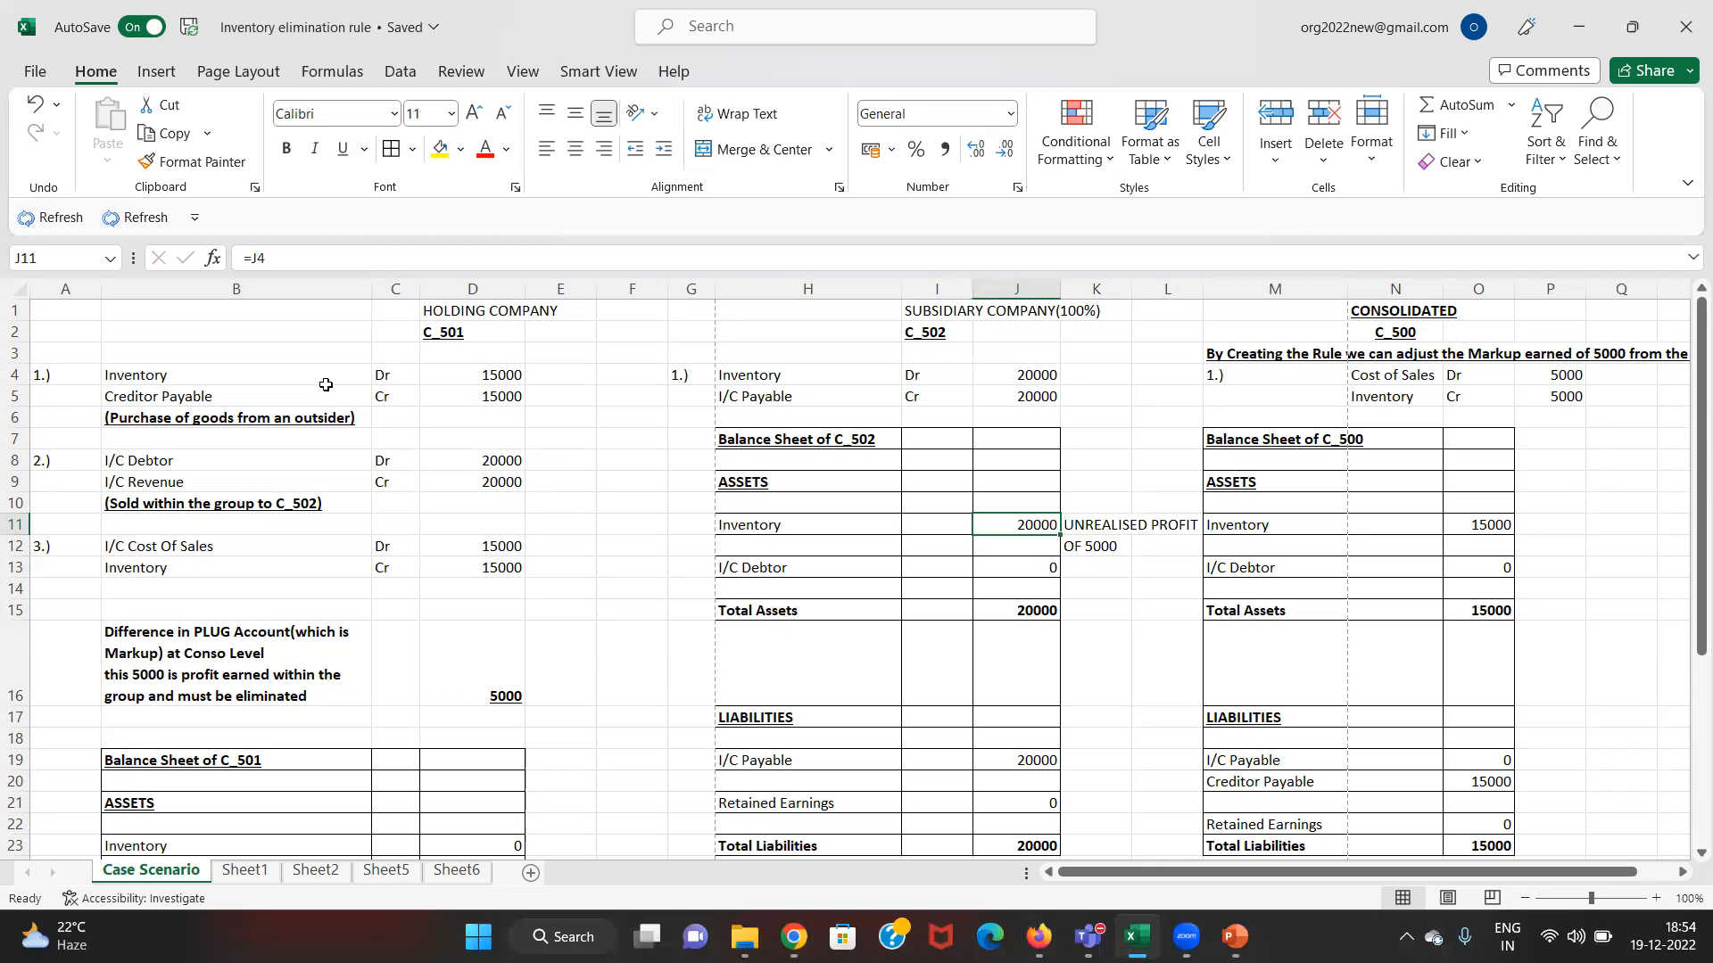
{"action": "key", "text": "Down"}
{"action": "key", "text": "Down"}
{"action": "key", "text": "Down"}
{"action": "key", "text": "Down"}
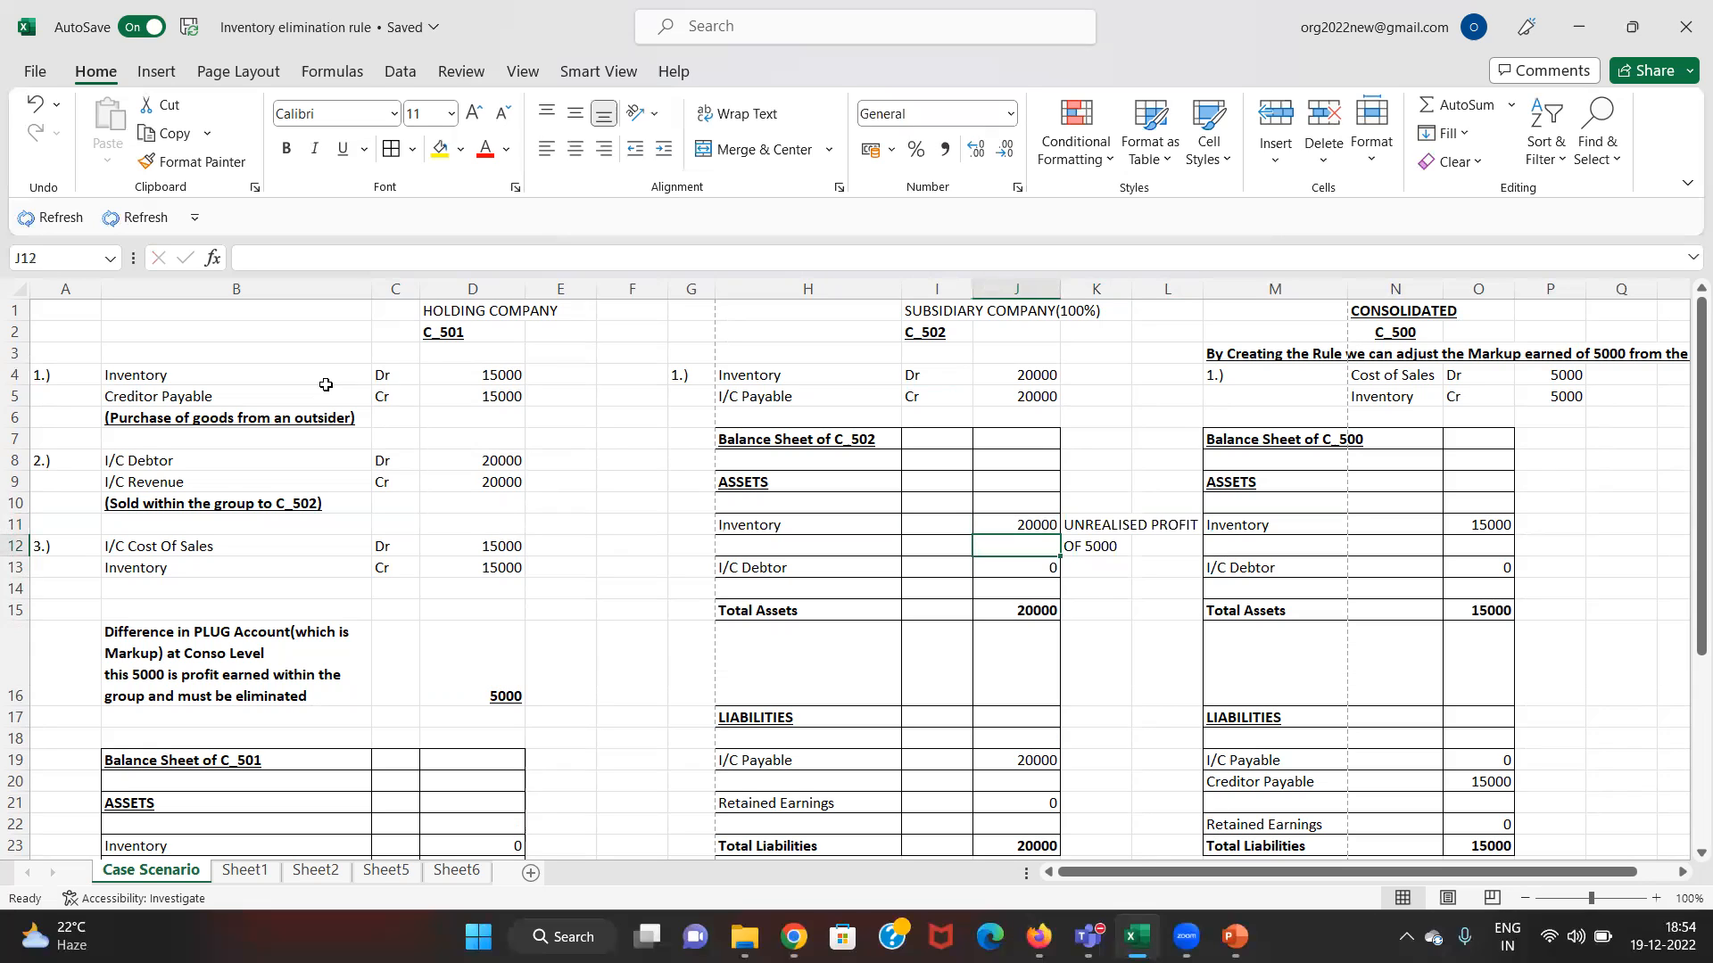
- Compare the unrealised profit note in K11 and K12 with the asset section of the C_500 balance sheet
{"action": "key", "text": "Up"}
{"action": "key", "text": "Up"}
{"action": "key", "text": "Up"}
{"action": "key", "text": "Right"}
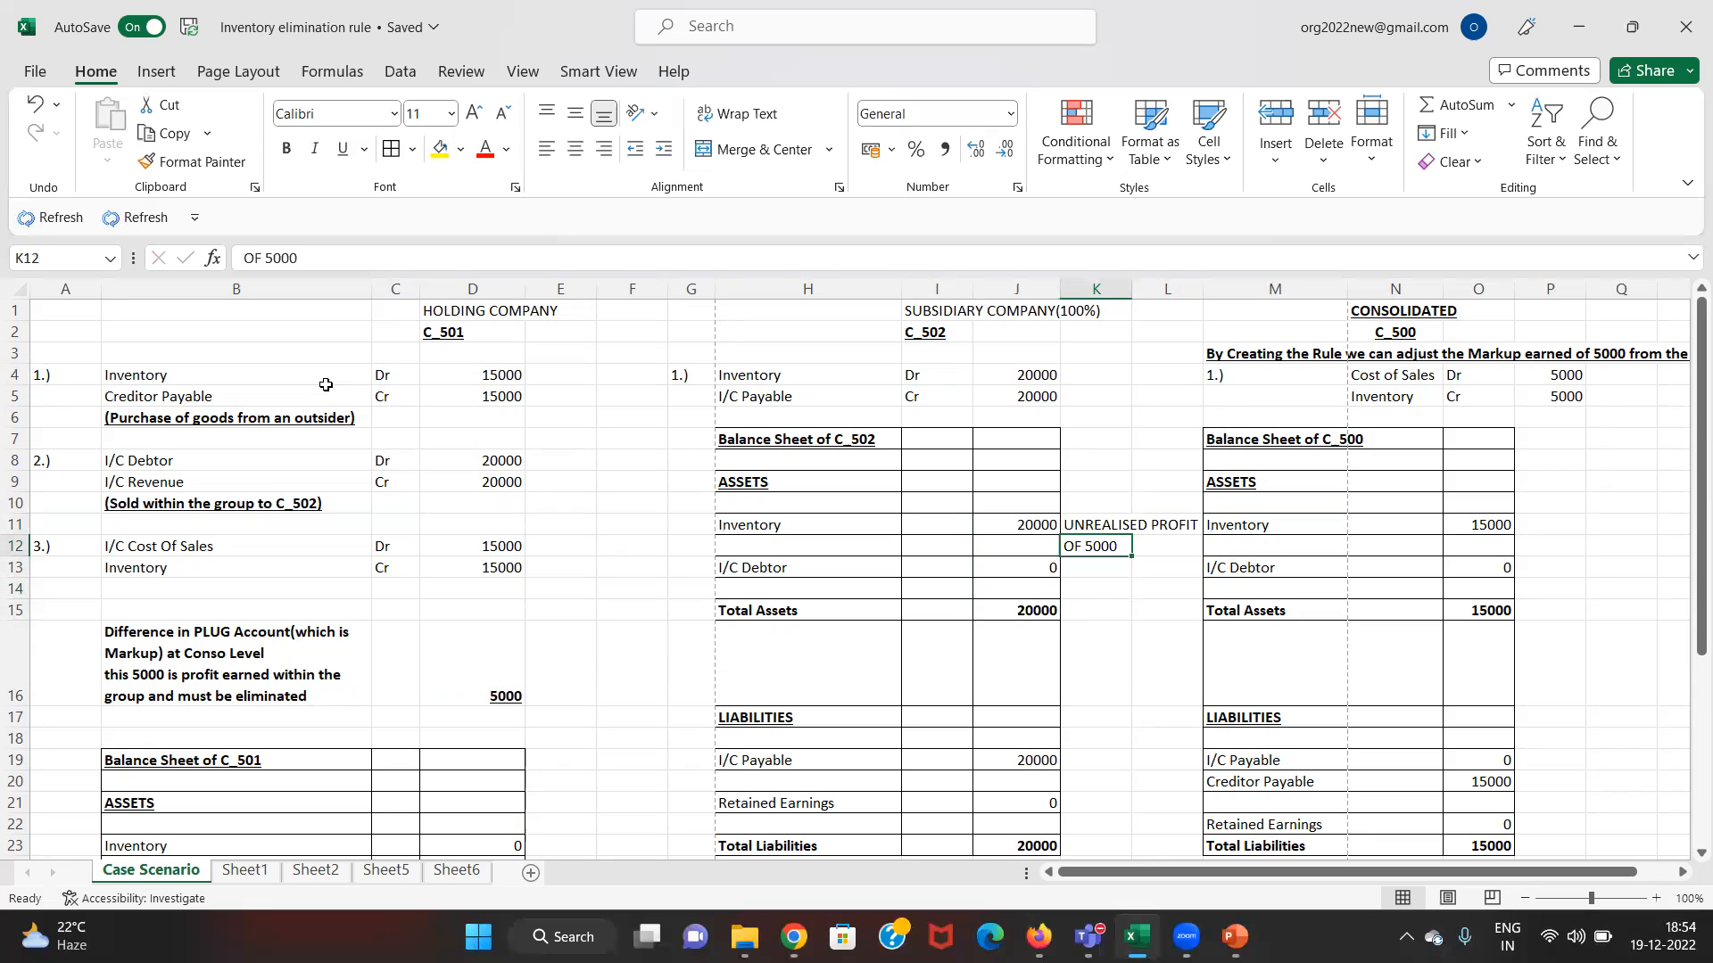
{"action": "key", "text": "Right"}
{"action": "key", "text": "Right"}
{"action": "key", "text": "Up"}
{"action": "key", "text": "Up"}
{"action": "key", "text": "Up"}
{"action": "key", "text": "Up"}
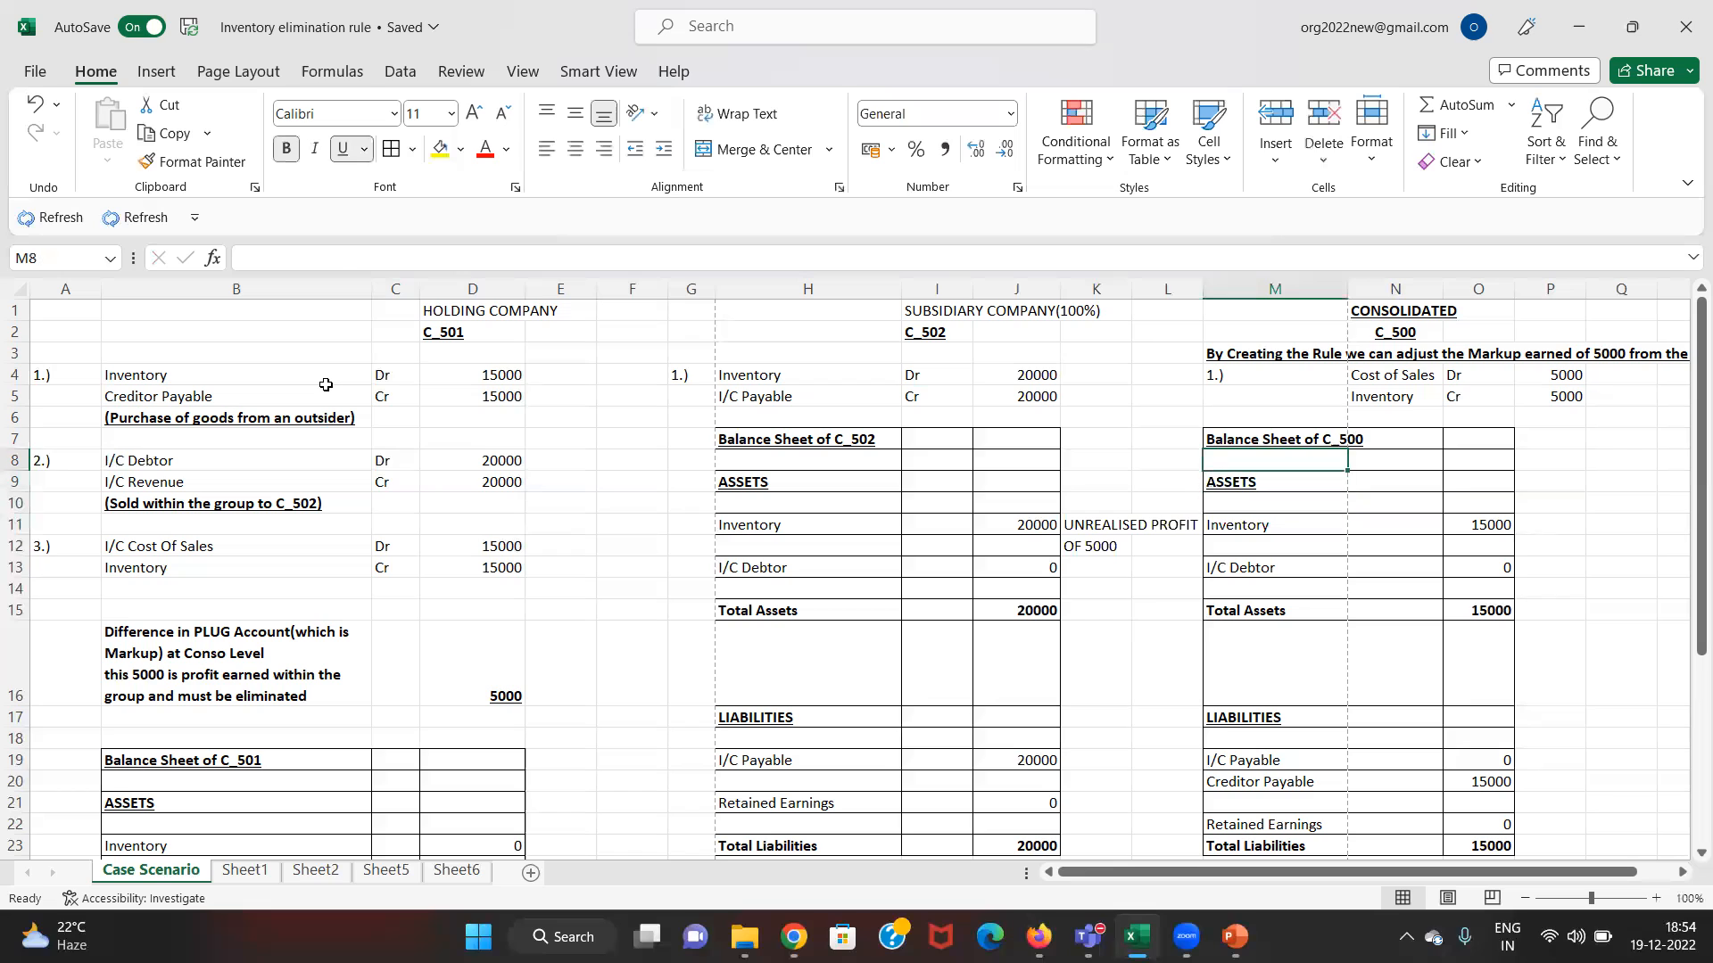
{"action": "key", "text": "Left"}
{"action": "key", "text": "Down"}
{"action": "key", "text": "Down"}
{"action": "key", "text": "Down"}
{"action": "key", "text": "Left"}
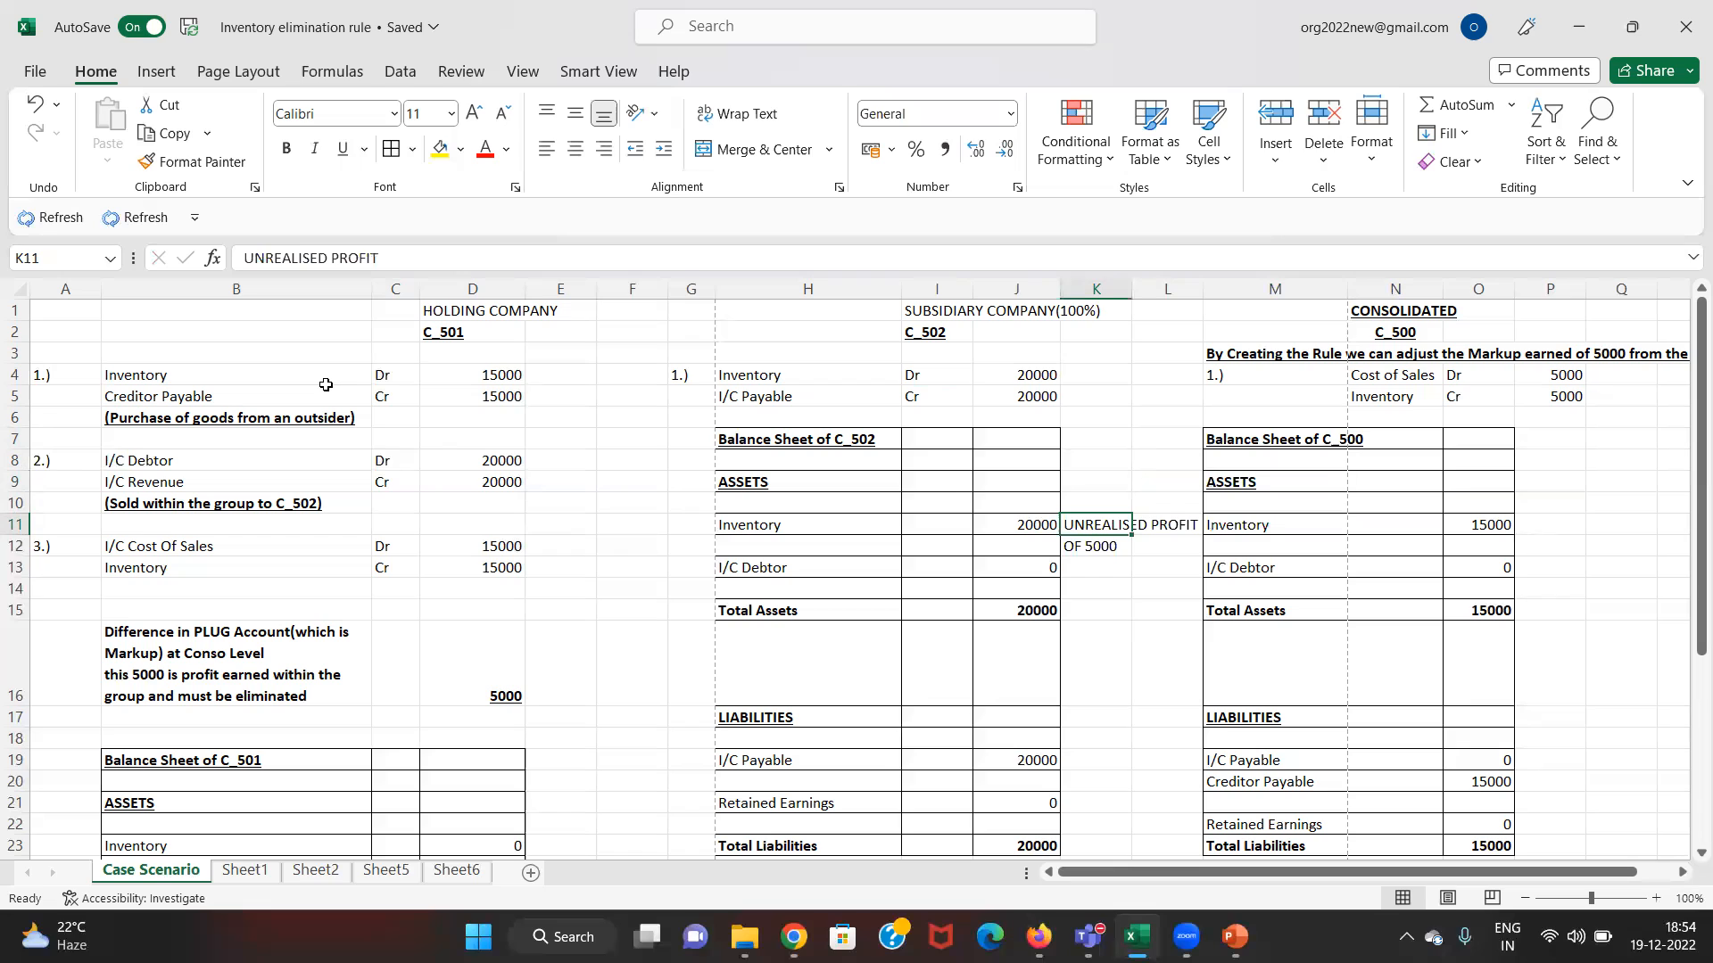
- Trace the C_502 Inventory balance back to the journal entry amounts in J4 and J5
{"action": "key", "text": "Left"}
{"action": "key", "text": "Up"}
{"action": "key", "text": "Up"}
{"action": "key", "text": "Up"}
{"action": "key", "text": "Up"}
{"action": "key", "text": "Up"}
{"action": "key", "text": "Up"}
{"action": "key", "text": "Up"}
{"action": "key", "text": "Down"}
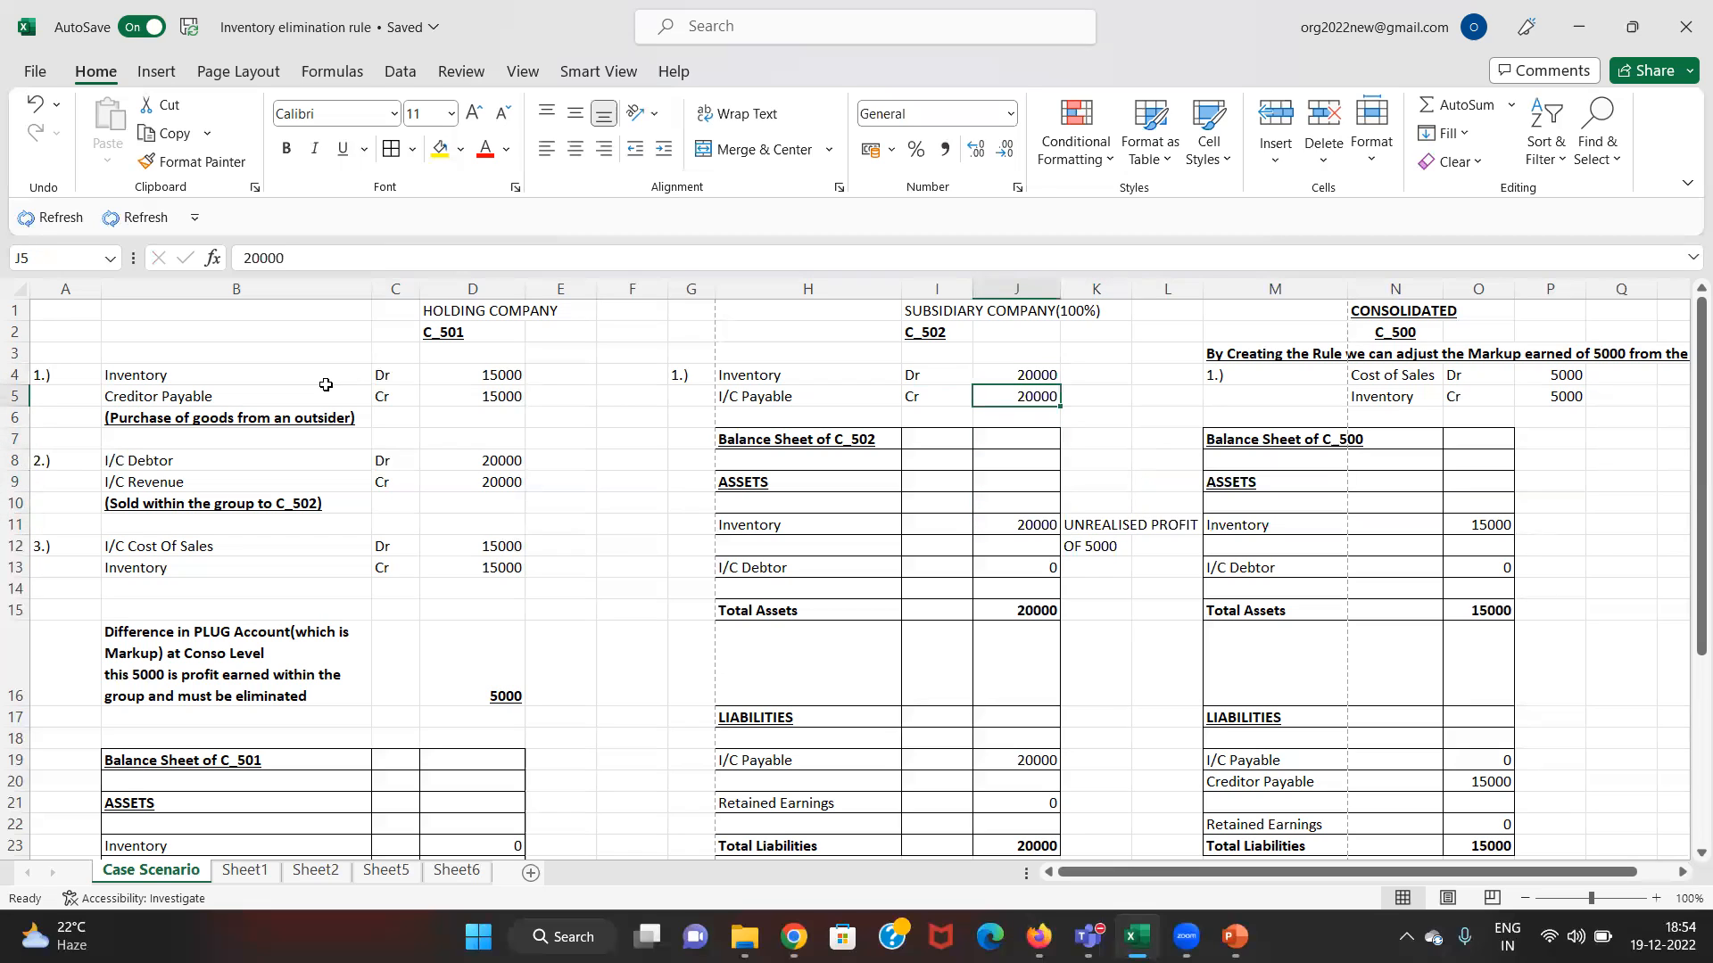
- Read through the C_502 balance sheet amounts in column J, from the assets down to Total Liabilities
{"action": "key", "text": "Down"}
{"action": "key", "text": "Down"}
{"action": "key", "text": "Down"}
{"action": "key", "text": "Down"}
{"action": "key", "text": "Down"}
{"action": "key", "text": "Down"}
{"action": "key", "text": "Down"}
{"action": "key", "text": "Down"}
{"action": "key", "text": "Down"}
{"action": "key", "text": "Down"}
{"action": "key", "text": "Down"}
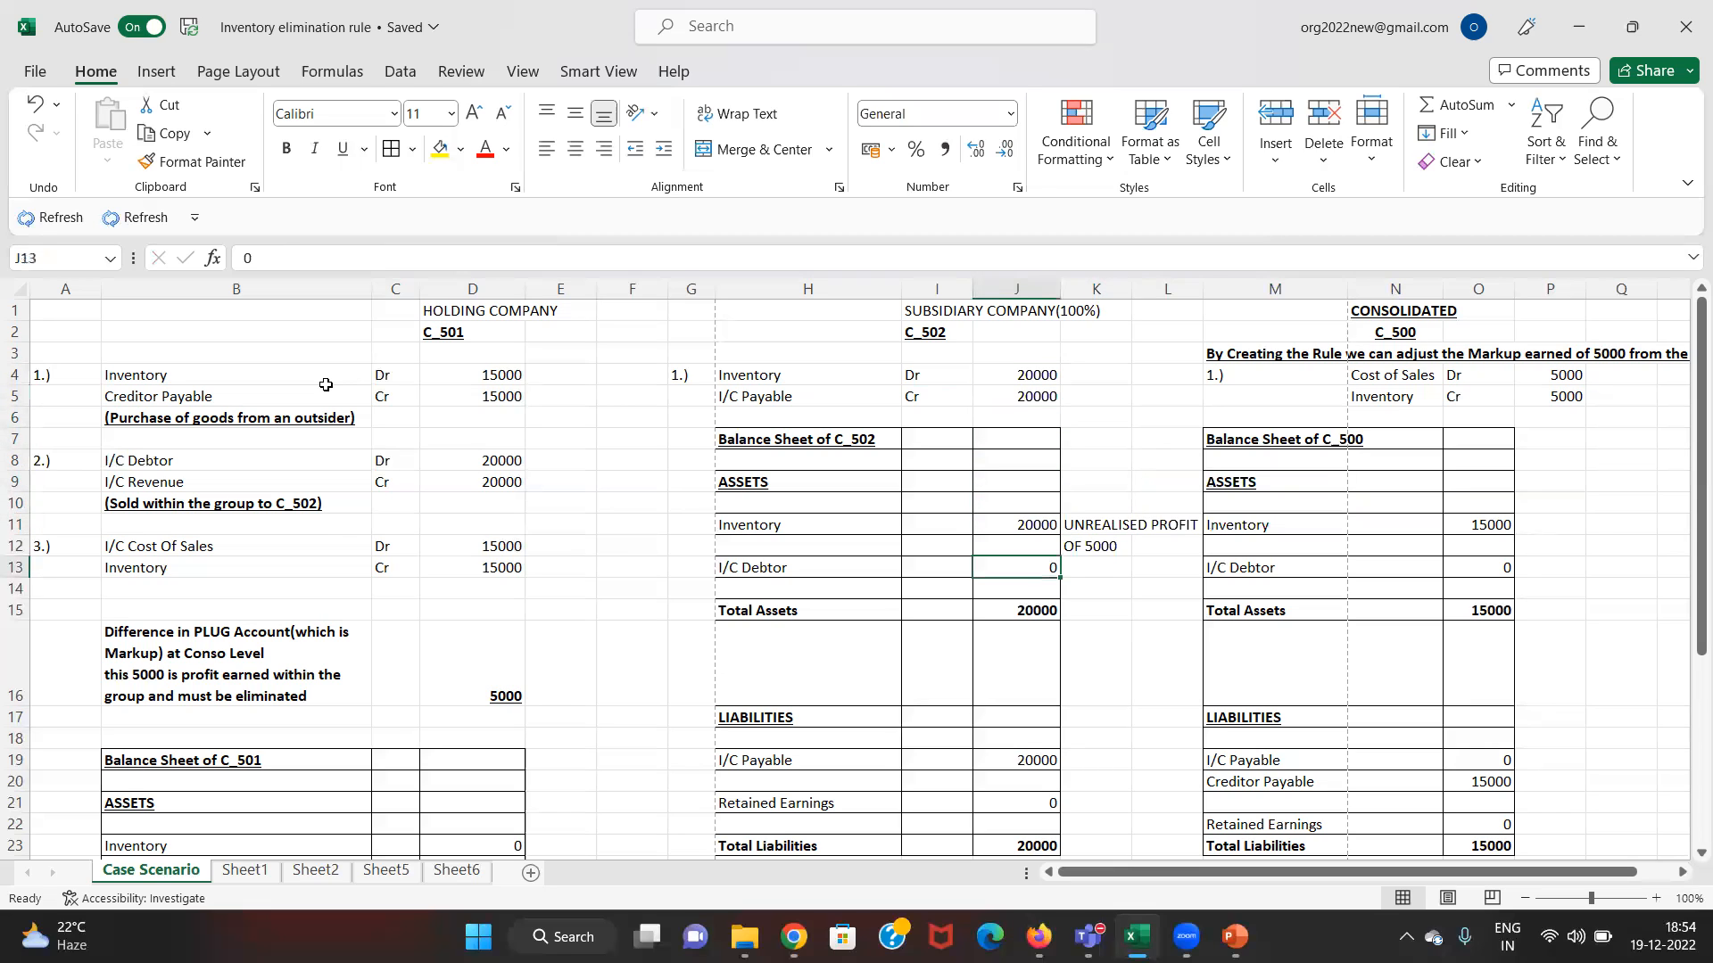
{"action": "key", "text": "Down"}
{"action": "key", "text": "Down"}
{"action": "key", "text": "Down"}
{"action": "key", "text": "Down"}
{"action": "key", "text": "Down"}
{"action": "key", "text": "Down"}
{"action": "key", "text": "Down"}
{"action": "key", "text": "Down"}
{"action": "key", "text": "Down"}
- Go back over the C_502 amounts in column J, from the liabilities up to the company heading
{"action": "key", "text": "Up"}
{"action": "key", "text": "Up"}
{"action": "key", "text": "Up"}
{"action": "key", "text": "Up"}
{"action": "key", "text": "Up"}
{"action": "key", "text": "Up"}
{"action": "key", "text": "Up"}
{"action": "key", "text": "Up"}
{"action": "key", "text": "Up"}
{"action": "key", "text": "Up"}
{"action": "key", "text": "Up"}
{"action": "key", "text": "Up"}
{"action": "key", "text": "Up"}
{"action": "key", "text": "Up"}
{"action": "key", "text": "Up"}
{"action": "key", "text": "Up"}
{"action": "key", "text": "Up"}
{"action": "key", "text": "Up"}
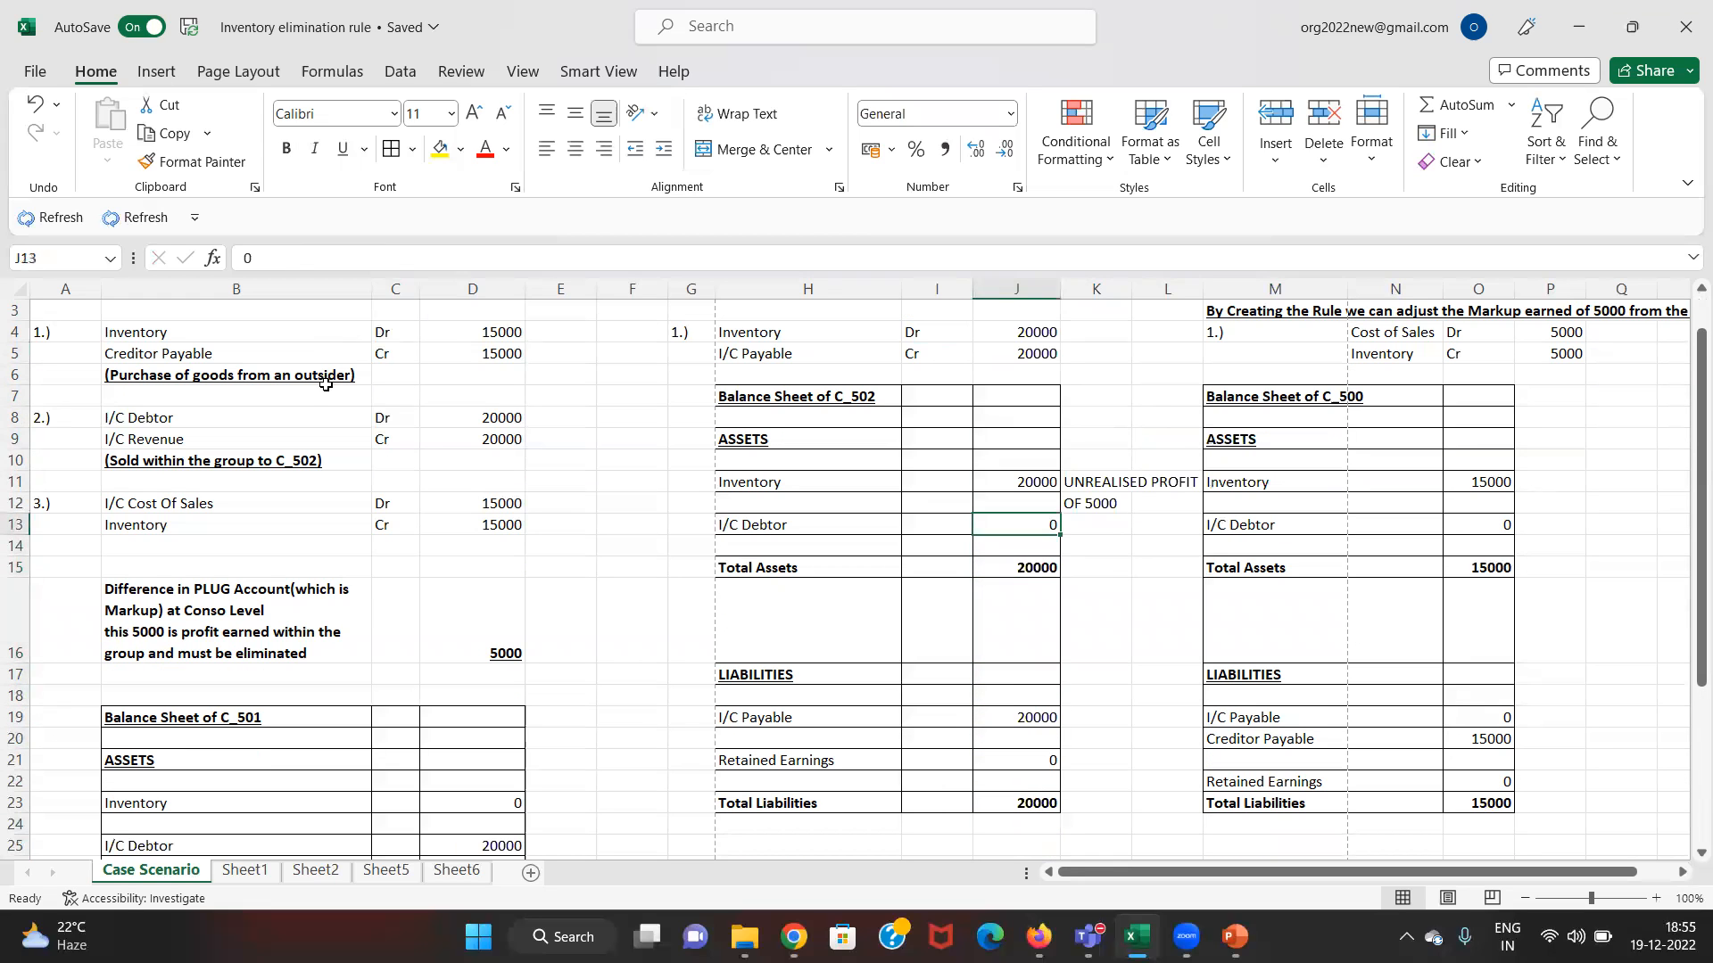
{"action": "key", "text": "Up"}
{"action": "key", "text": "Up"}
{"action": "key", "text": "Up"}
{"action": "key", "text": "Up"}
{"action": "key", "text": "Up"}
{"action": "key", "text": "Up"}
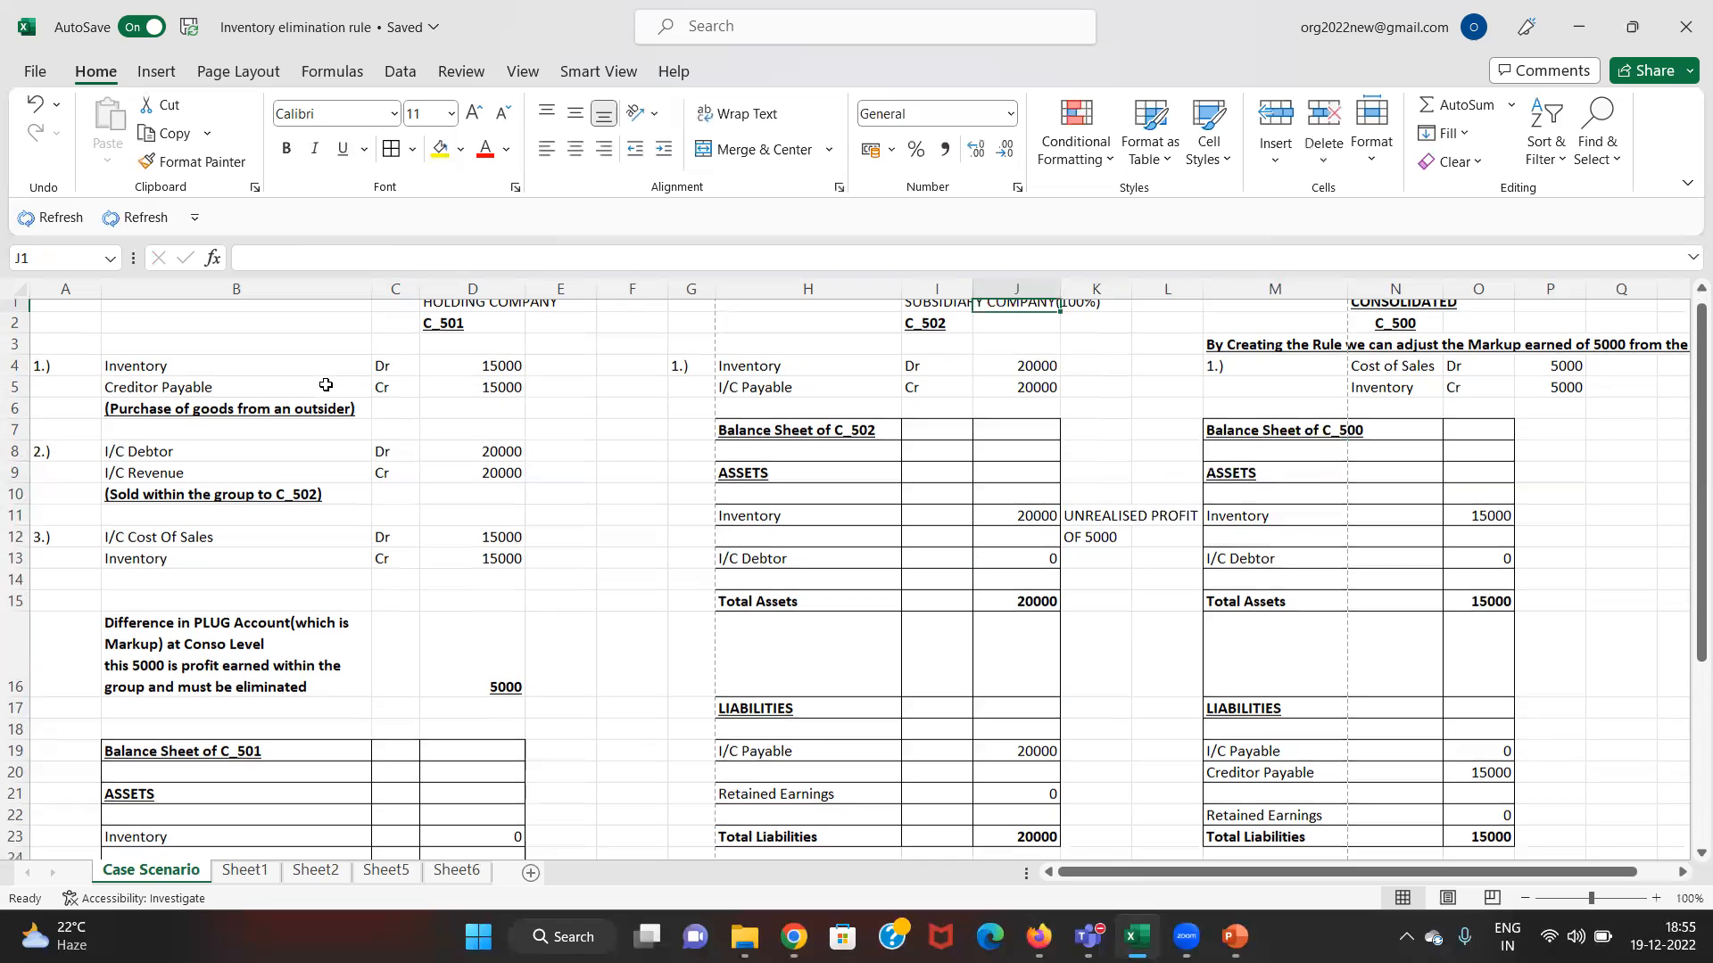
- Examine the note in M3 about creating the rule to adjust the markup in the consolidated C_500 stock
{"action": "key", "text": "Right"}
{"action": "key", "text": "Right"}
{"action": "key", "text": "Right"}
{"action": "key", "text": "Right"}
{"action": "key", "text": "Right"}
{"action": "key", "text": "Right"}
{"action": "key", "text": "Right"}
{"action": "key", "text": "Right"}
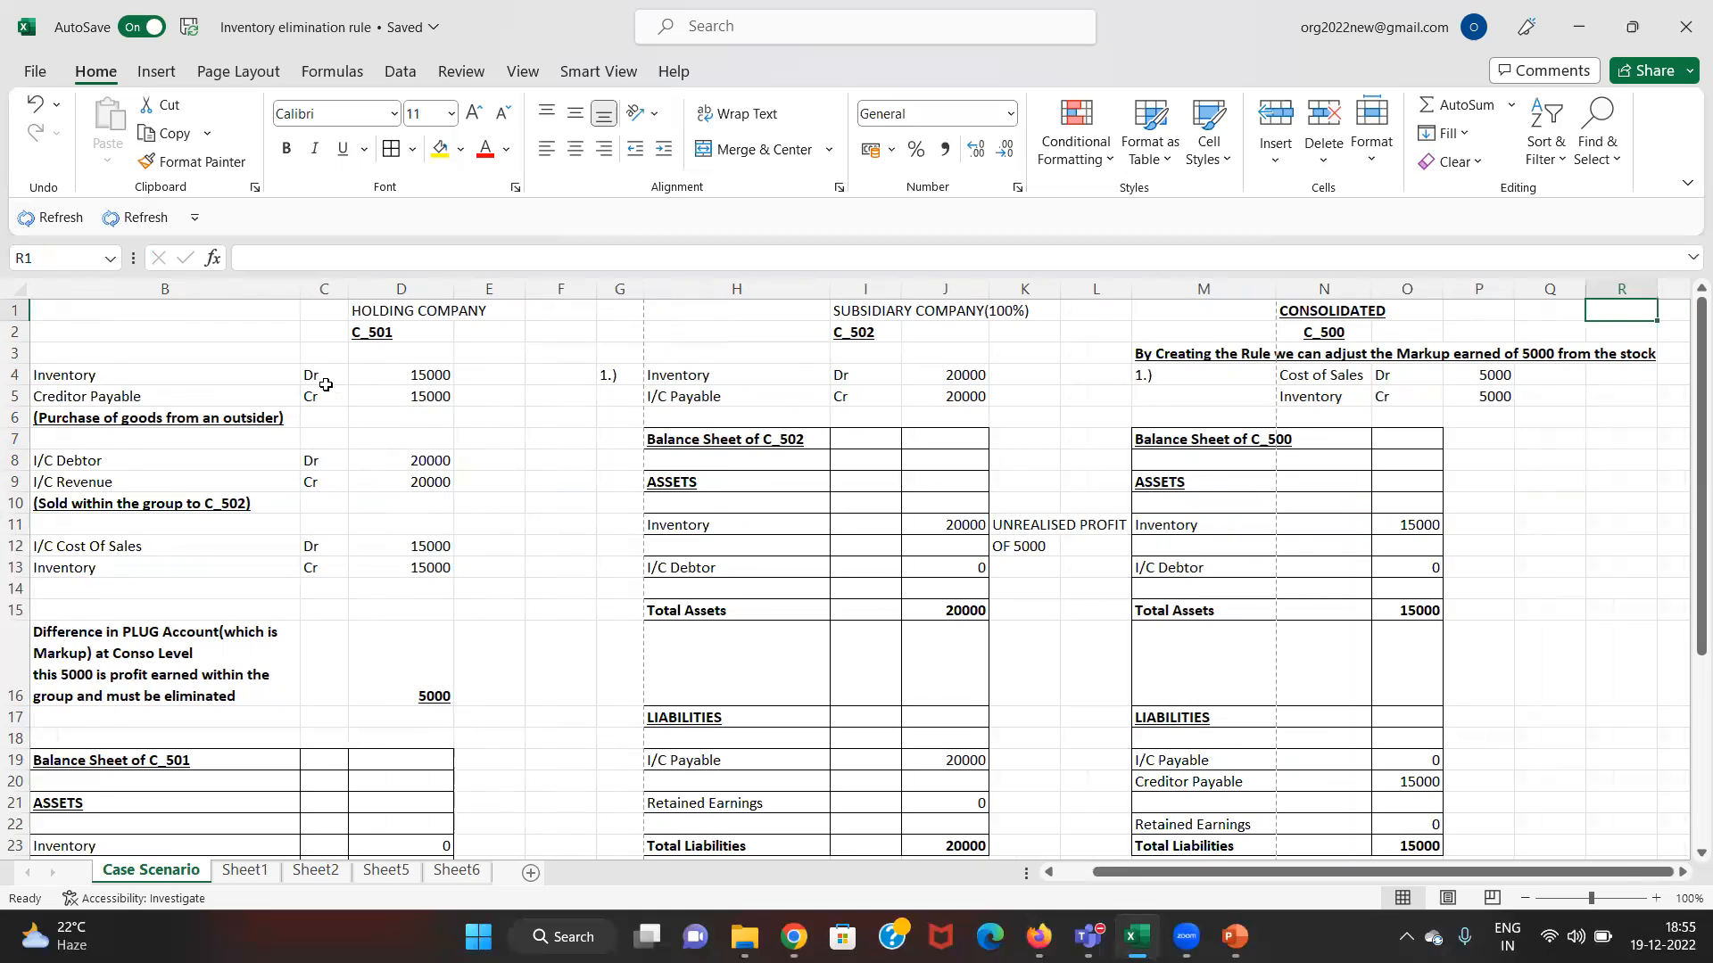
{"action": "key", "text": "Down"}
{"action": "key", "text": "Down"}
{"action": "key", "text": "Left"}
{"action": "key", "text": "Left"}
{"action": "key", "text": "Left"}
{"action": "key", "text": "Left"}
{"action": "key", "text": "Left"}
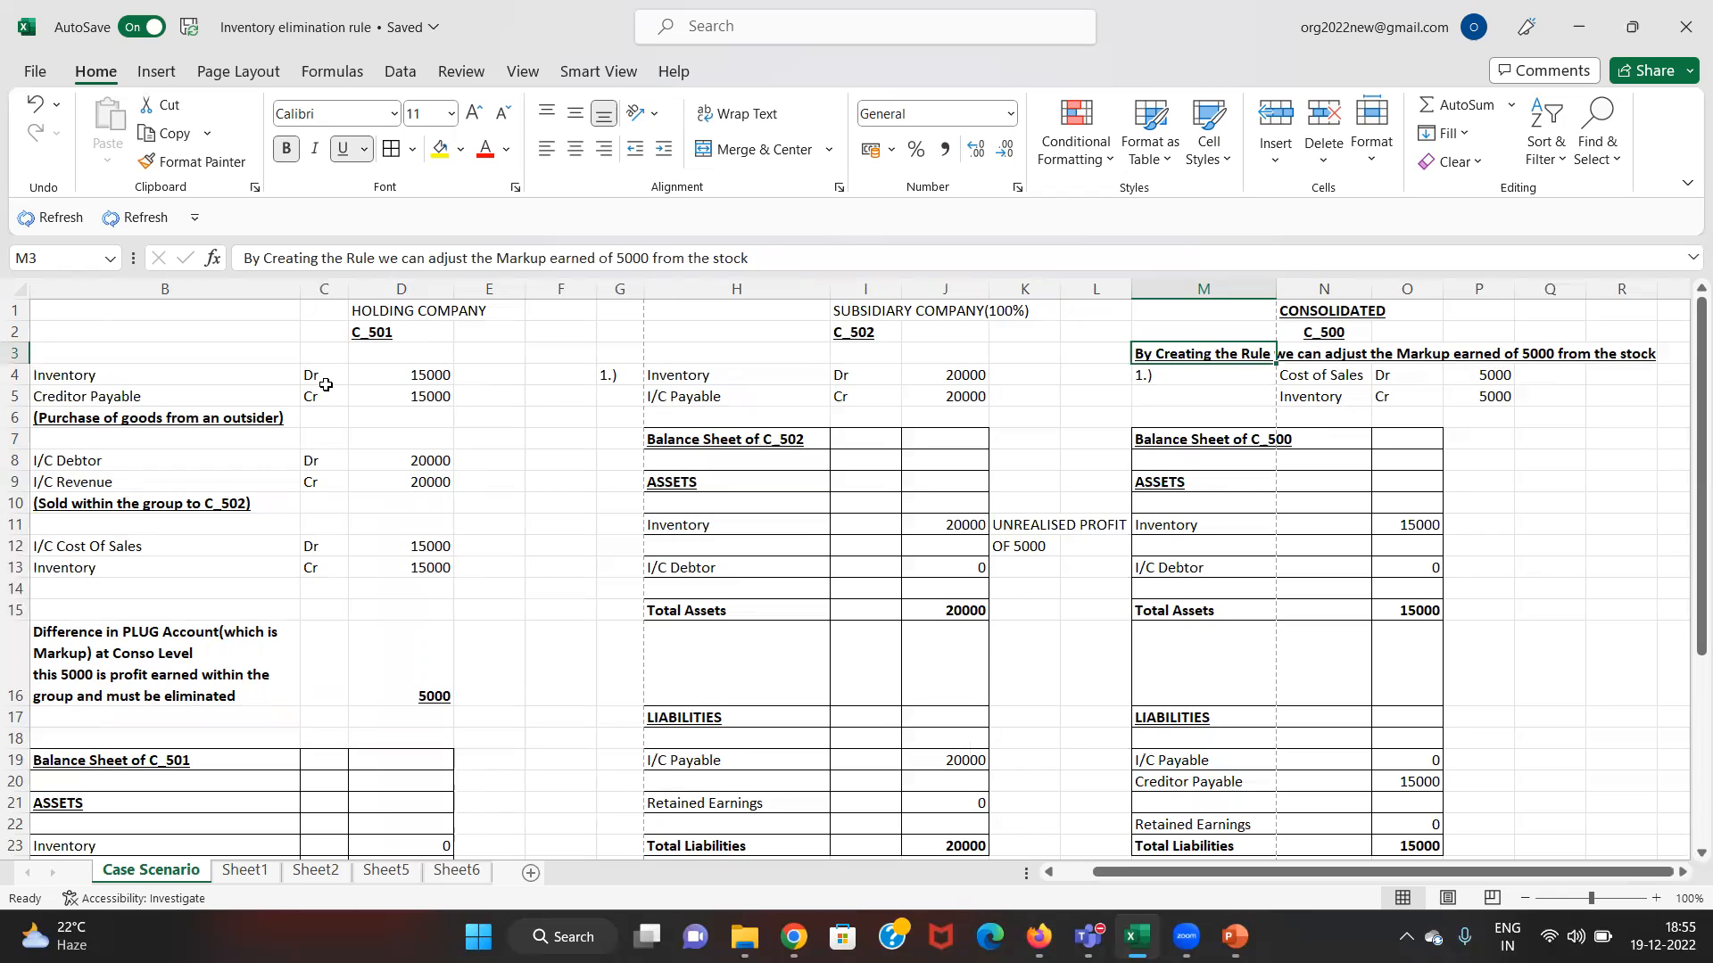
- Relate the C_500 rule note in M3 to the unrealised profit note in K11
{"action": "key", "text": "Down"}
{"action": "key", "text": "Down"}
{"action": "key", "text": "Down"}
{"action": "key", "text": "Down"}
{"action": "key", "text": "Down"}
{"action": "key", "text": "Down"}
{"action": "key", "text": "Down"}
{"action": "key", "text": "Down"}
{"action": "key", "text": "Left"}
{"action": "key", "text": "Left"}
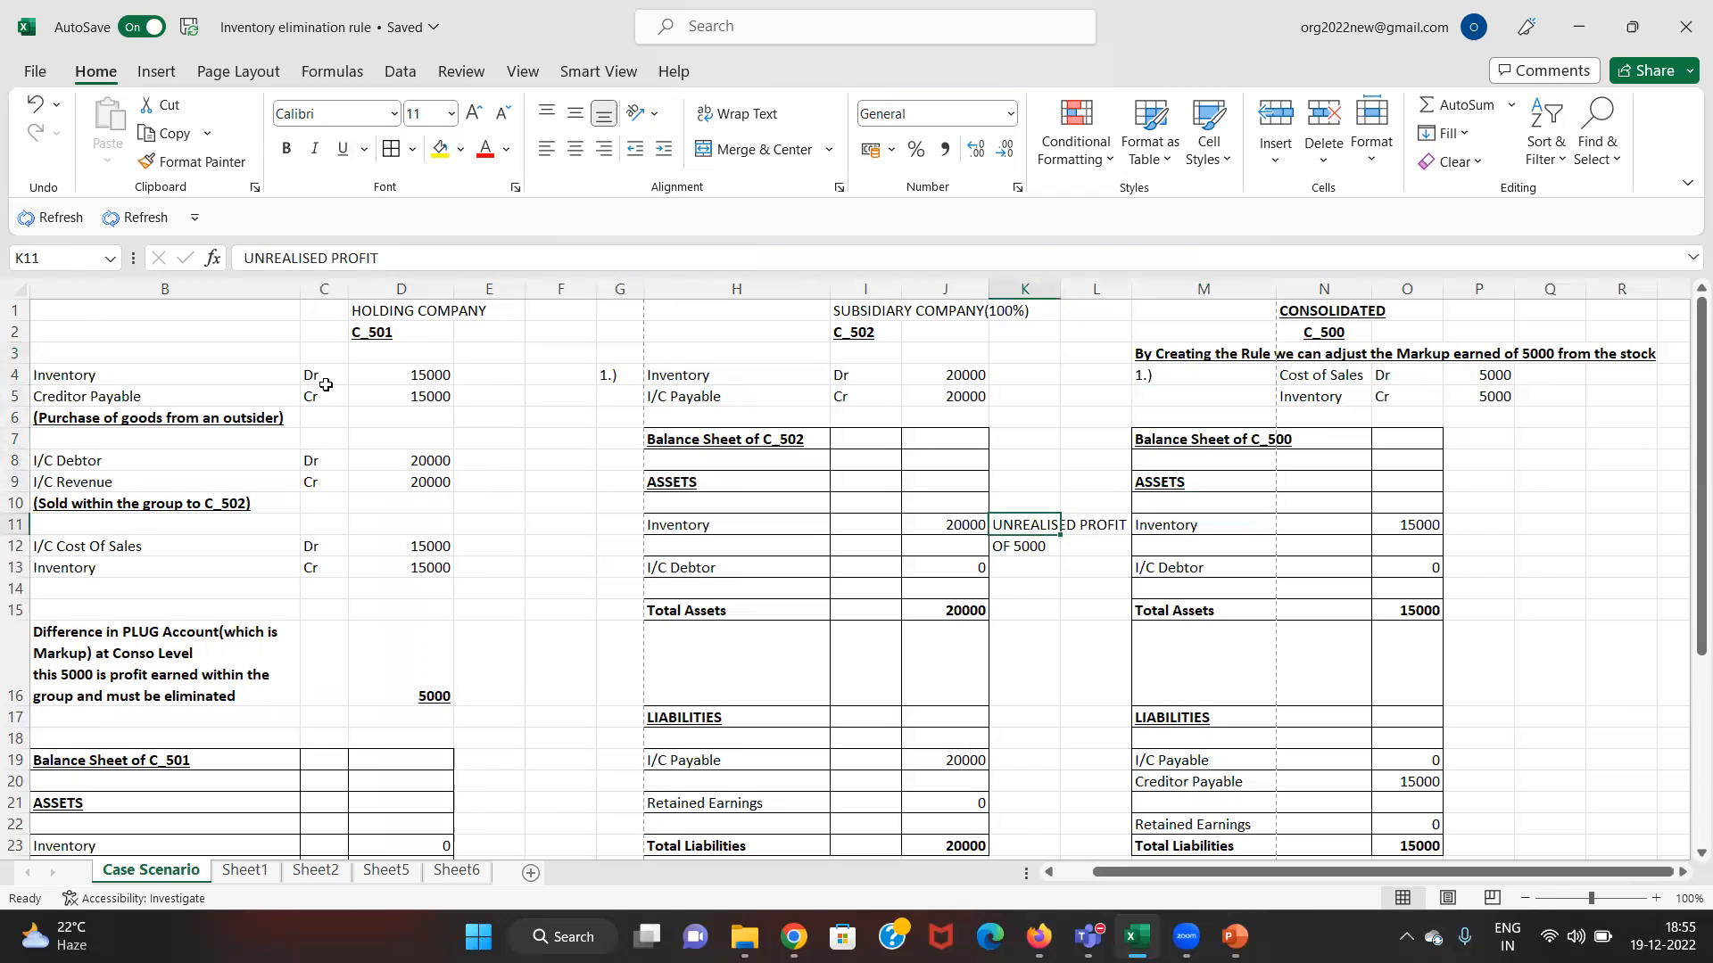
- Compare the C_502 Inventory balance in J11 with the consolidated C_500 Inventory line in row 11
{"action": "key", "text": "Left"}
{"action": "key", "text": "Right"}
{"action": "key", "text": "Right"}
{"action": "key", "text": "Right"}
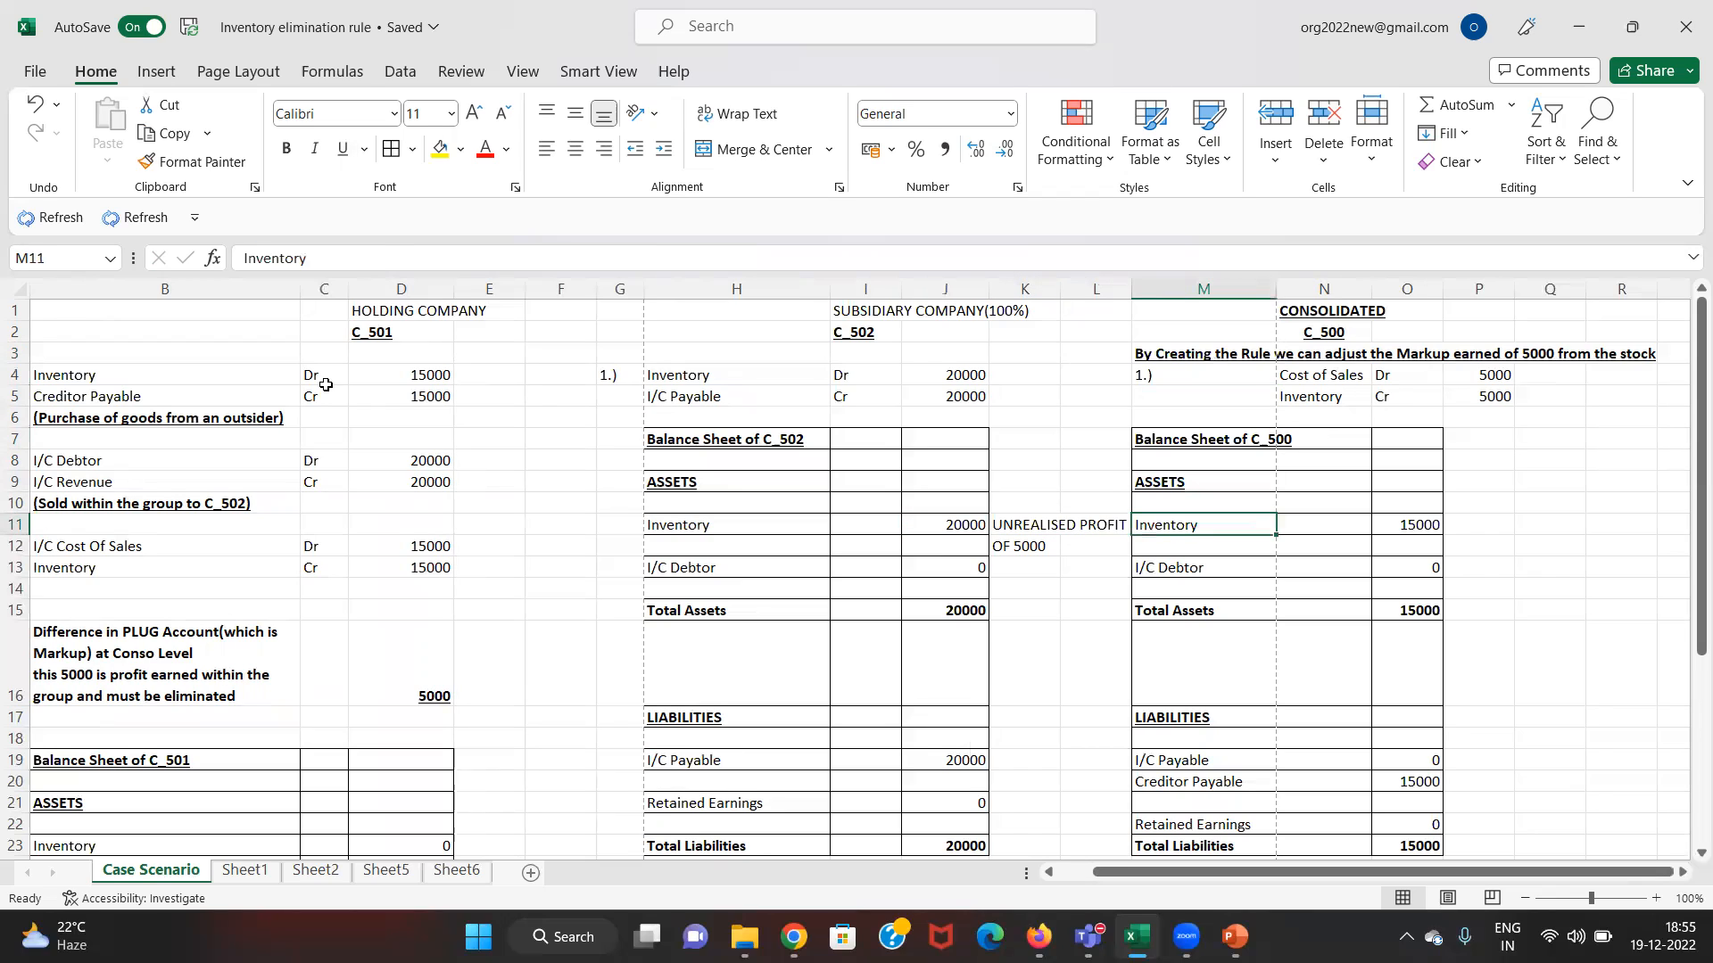
{"action": "key", "text": "Left"}
{"action": "key", "text": "Left"}
{"action": "key", "text": "Left"}
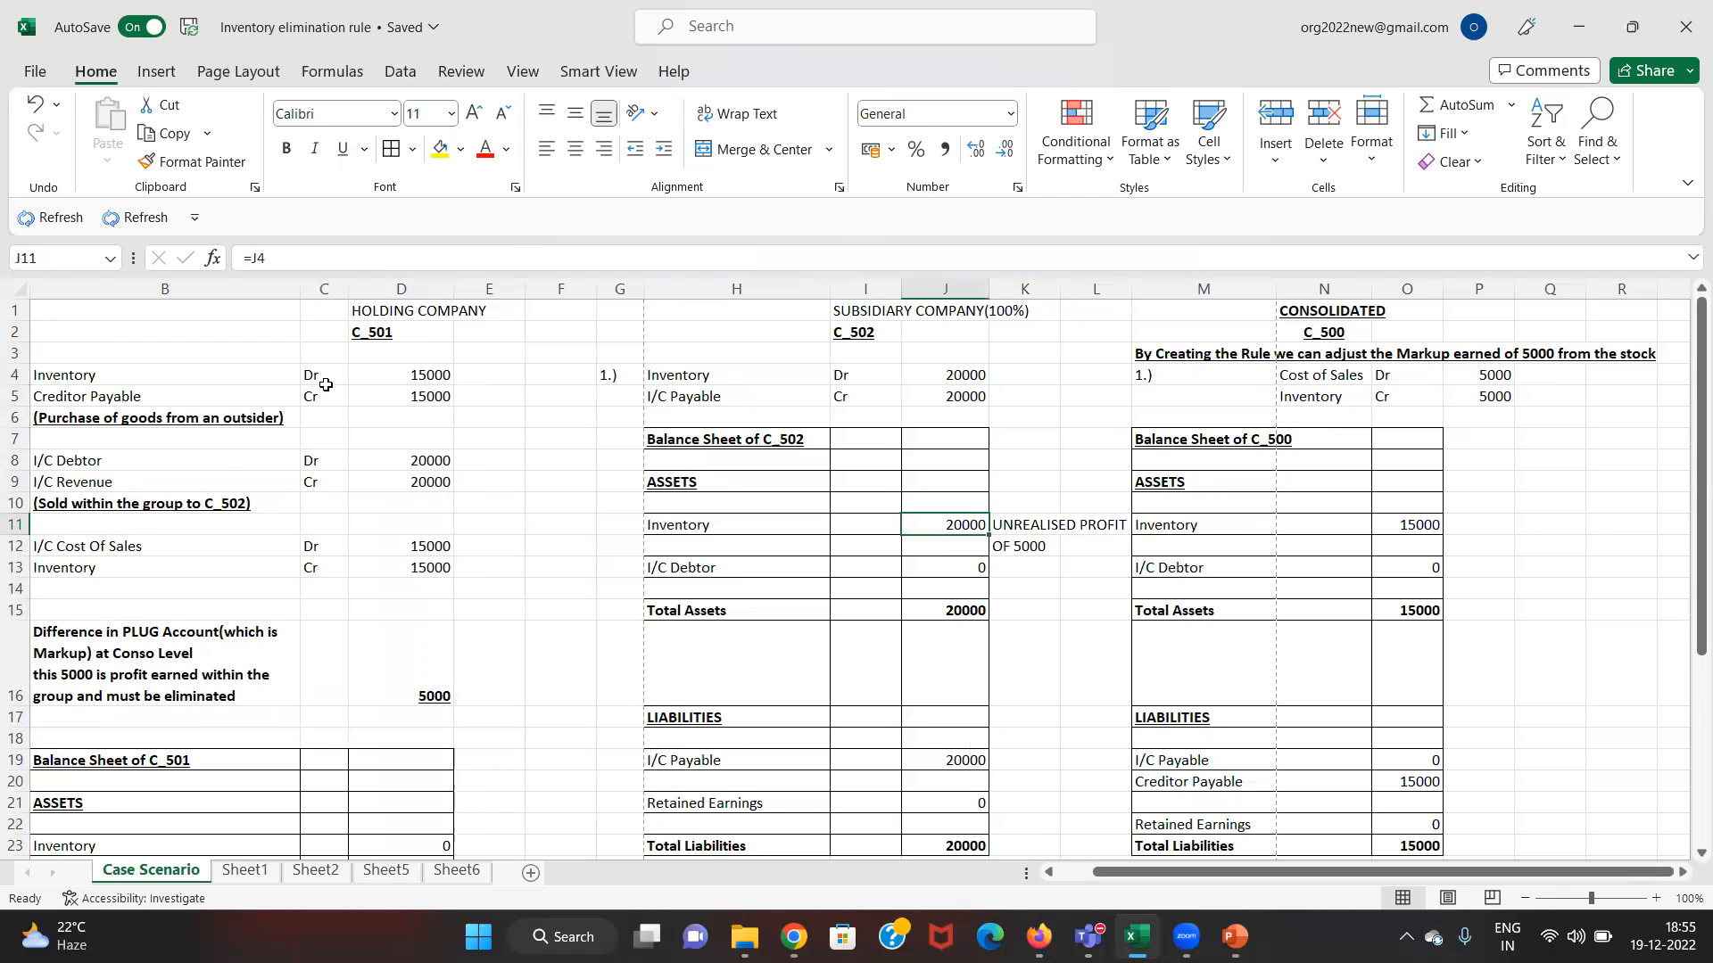
{"action": "key", "text": "Right"}
{"action": "key", "text": "Right"}
{"action": "key", "text": "Right"}
{"action": "key", "text": "Right"}
{"action": "key", "text": "Right"}
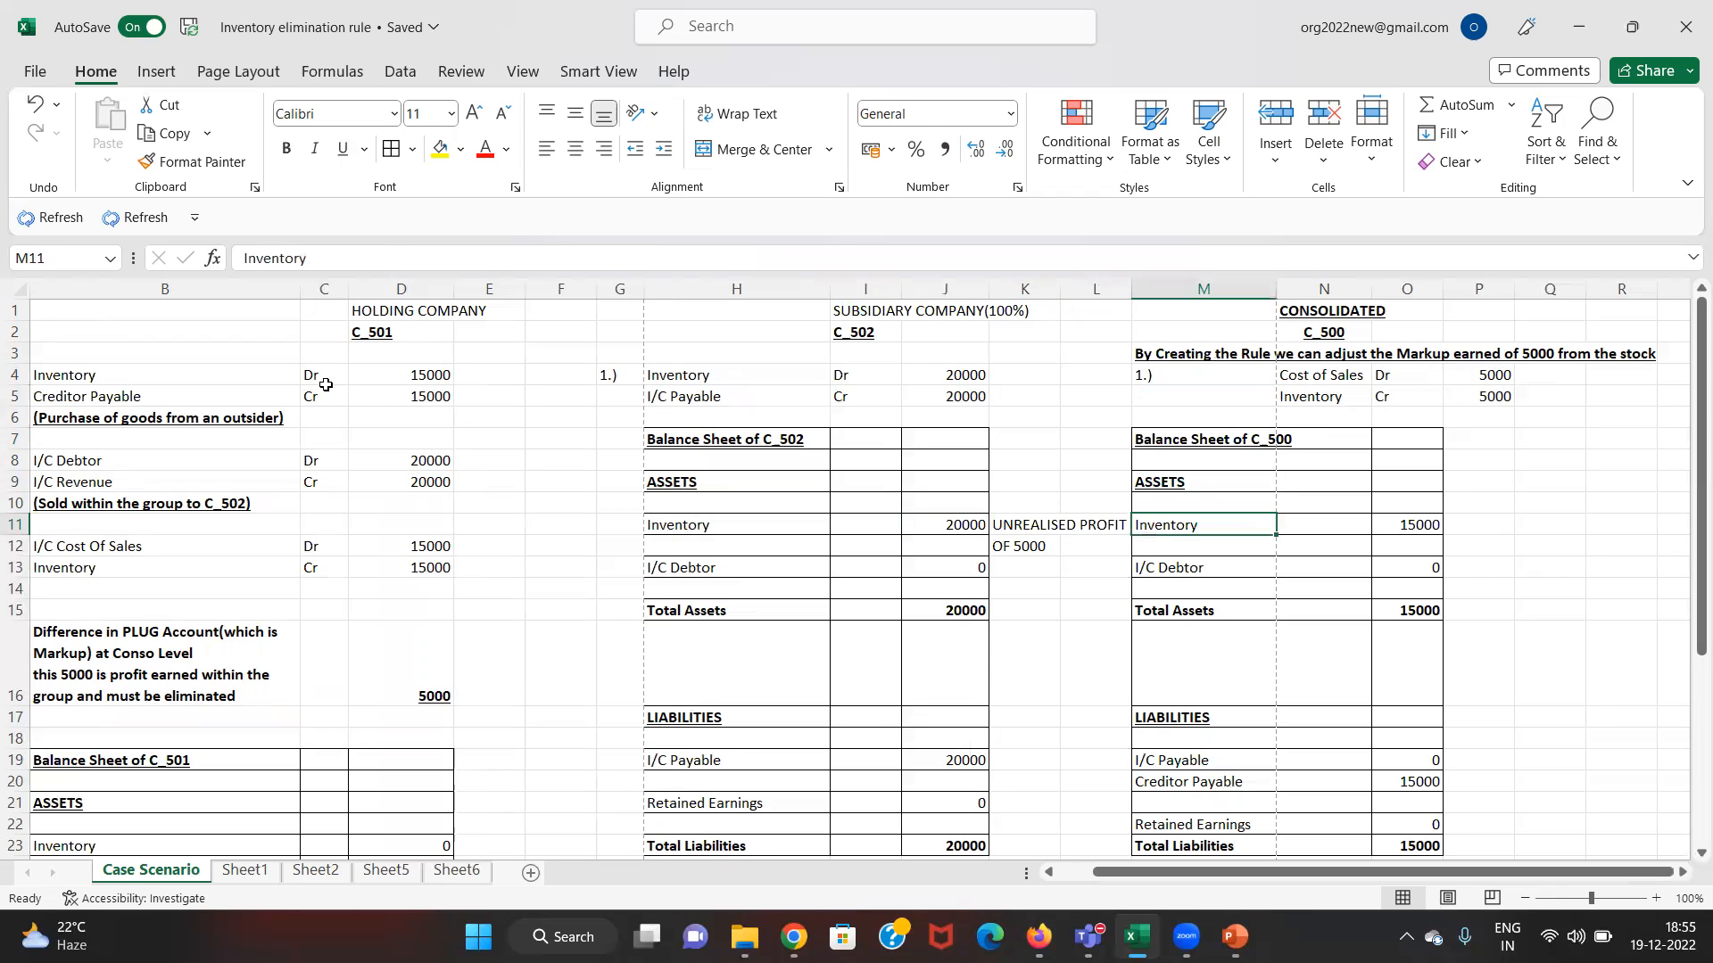
- Examine the C_500 elimination entry in rows 4 and 5, covering the Cost of Sales debit and the Inventory credit
{"action": "key", "text": "Up"}
{"action": "key", "text": "Up"}
{"action": "key", "text": "Up"}
{"action": "key", "text": "Up"}
{"action": "key", "text": "Up"}
{"action": "key", "text": "Up"}
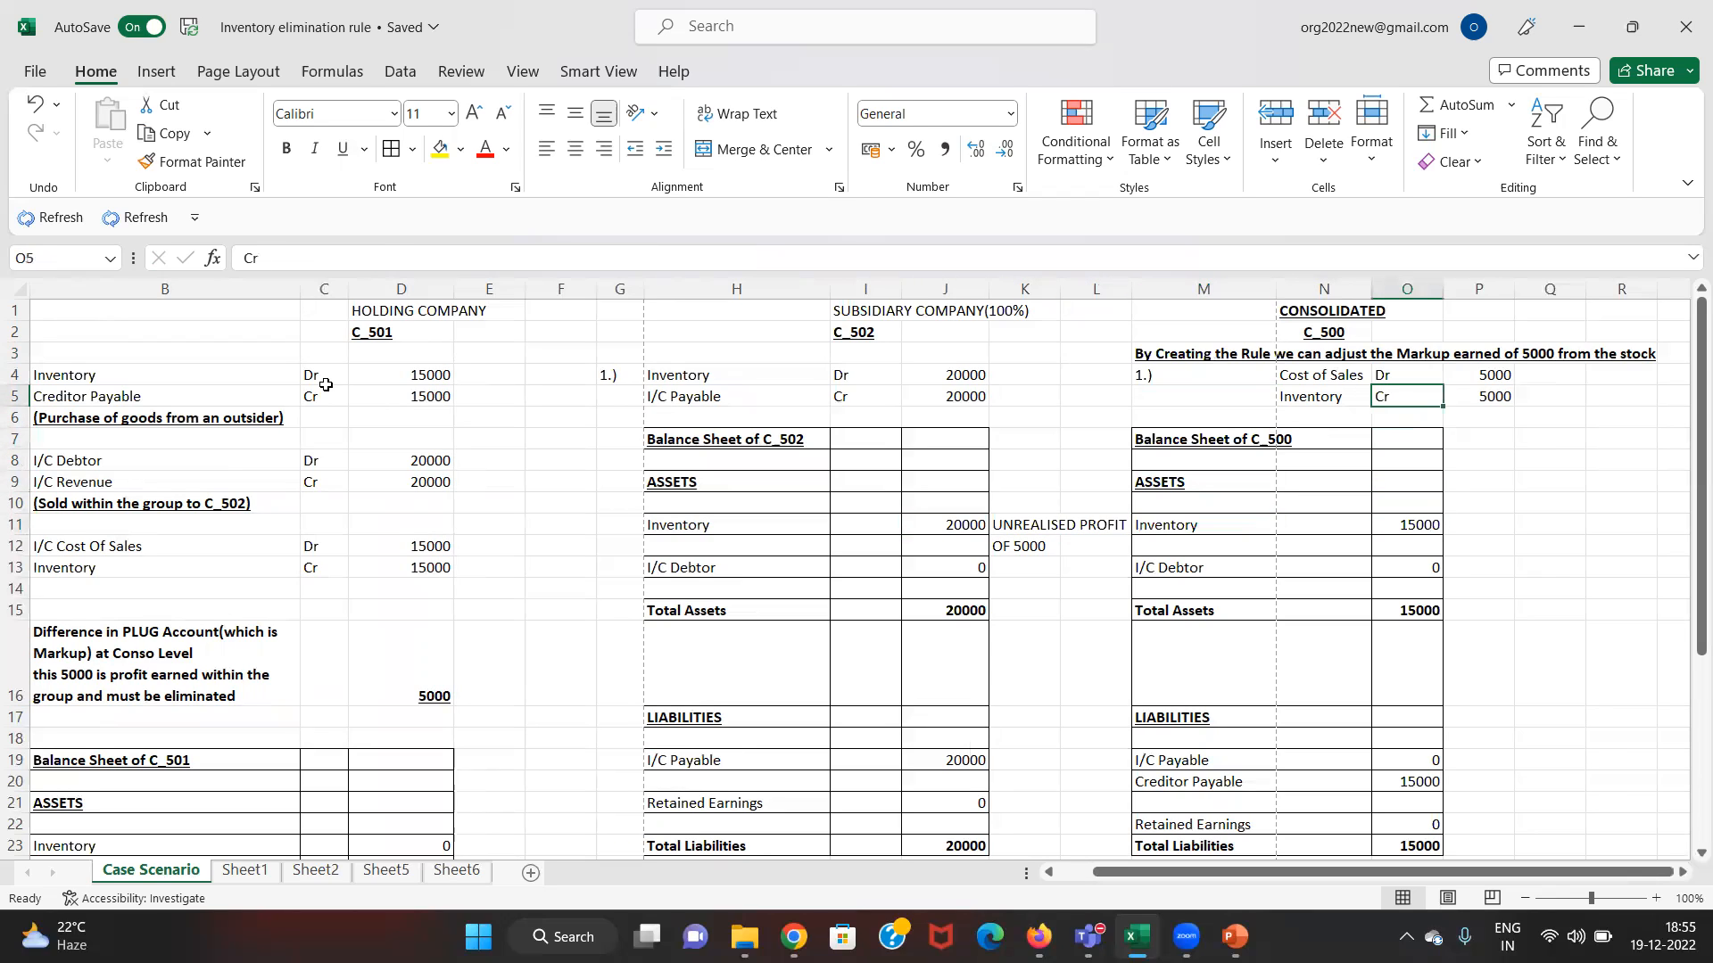
{"action": "key", "text": "Up"}
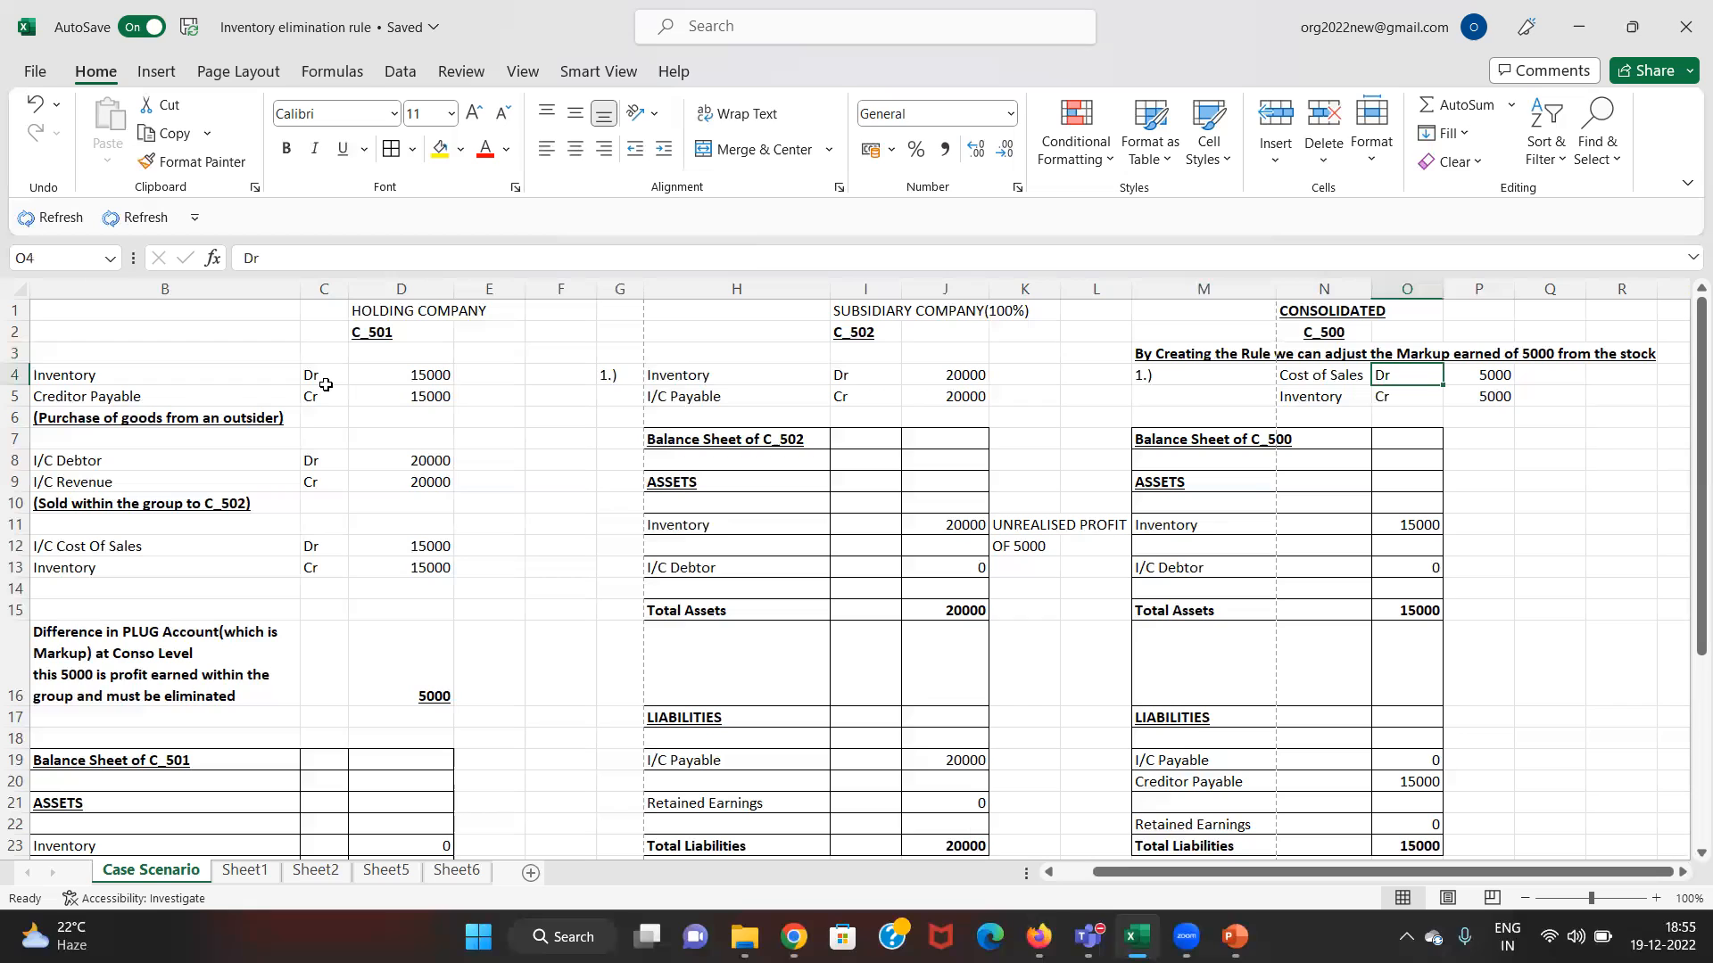
{"action": "key", "text": "Right"}
{"action": "key", "text": "Right"}
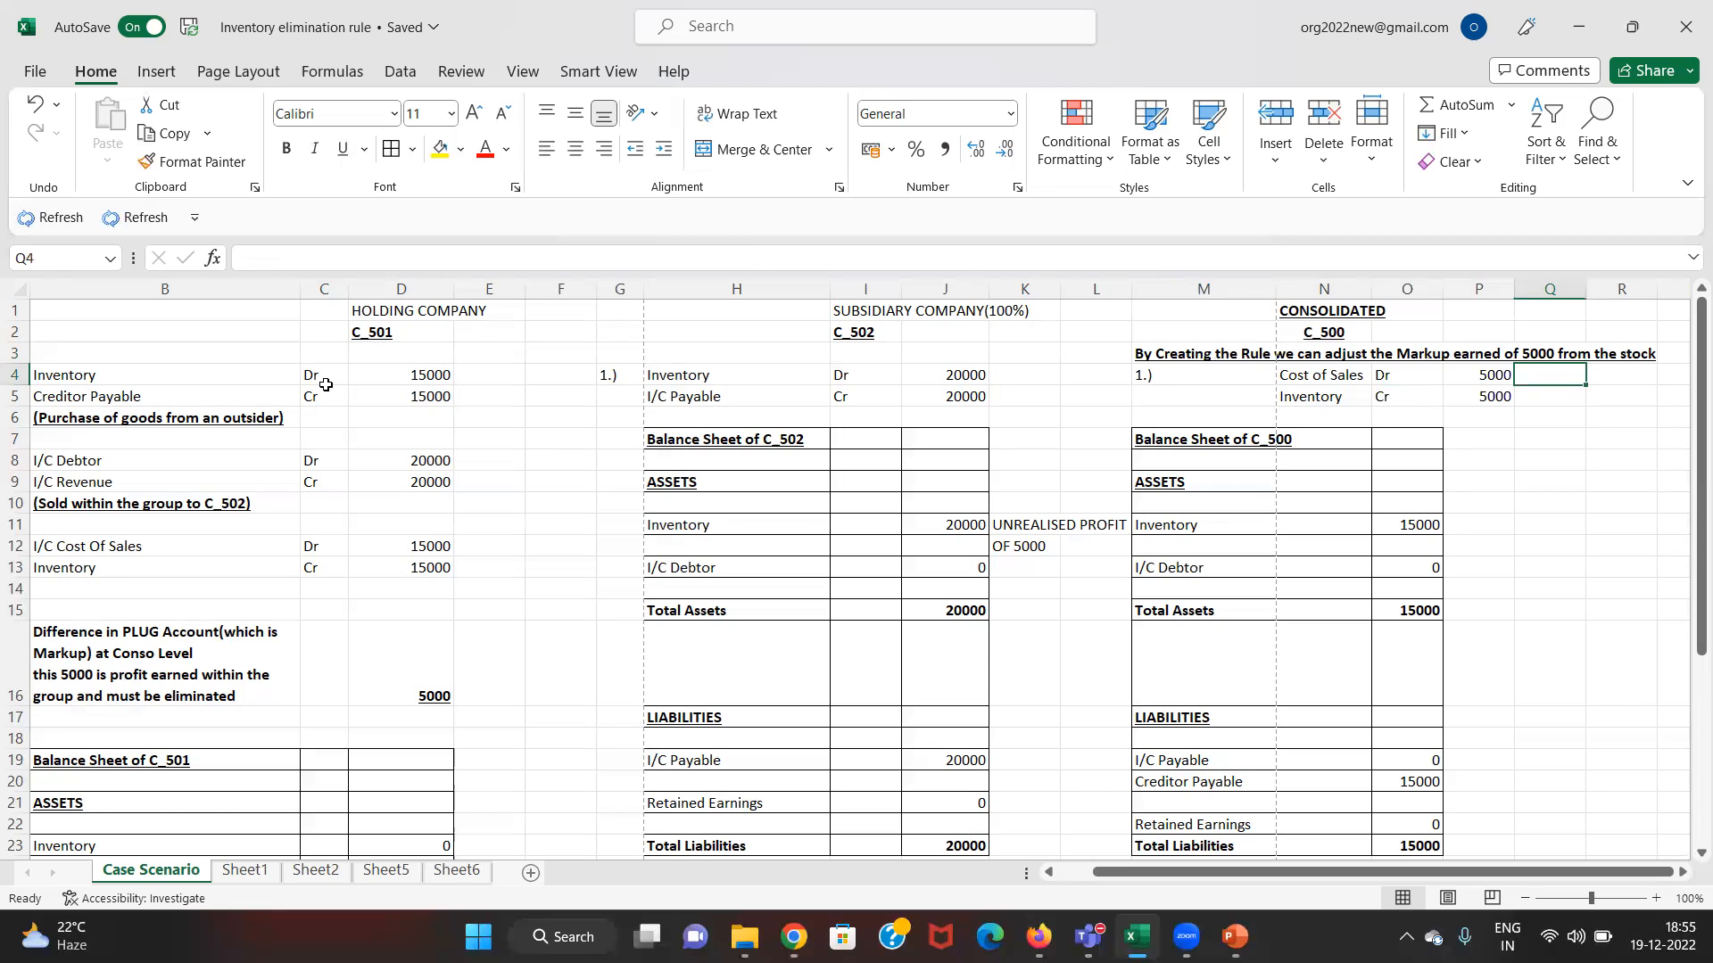
{"action": "key", "text": "Left"}
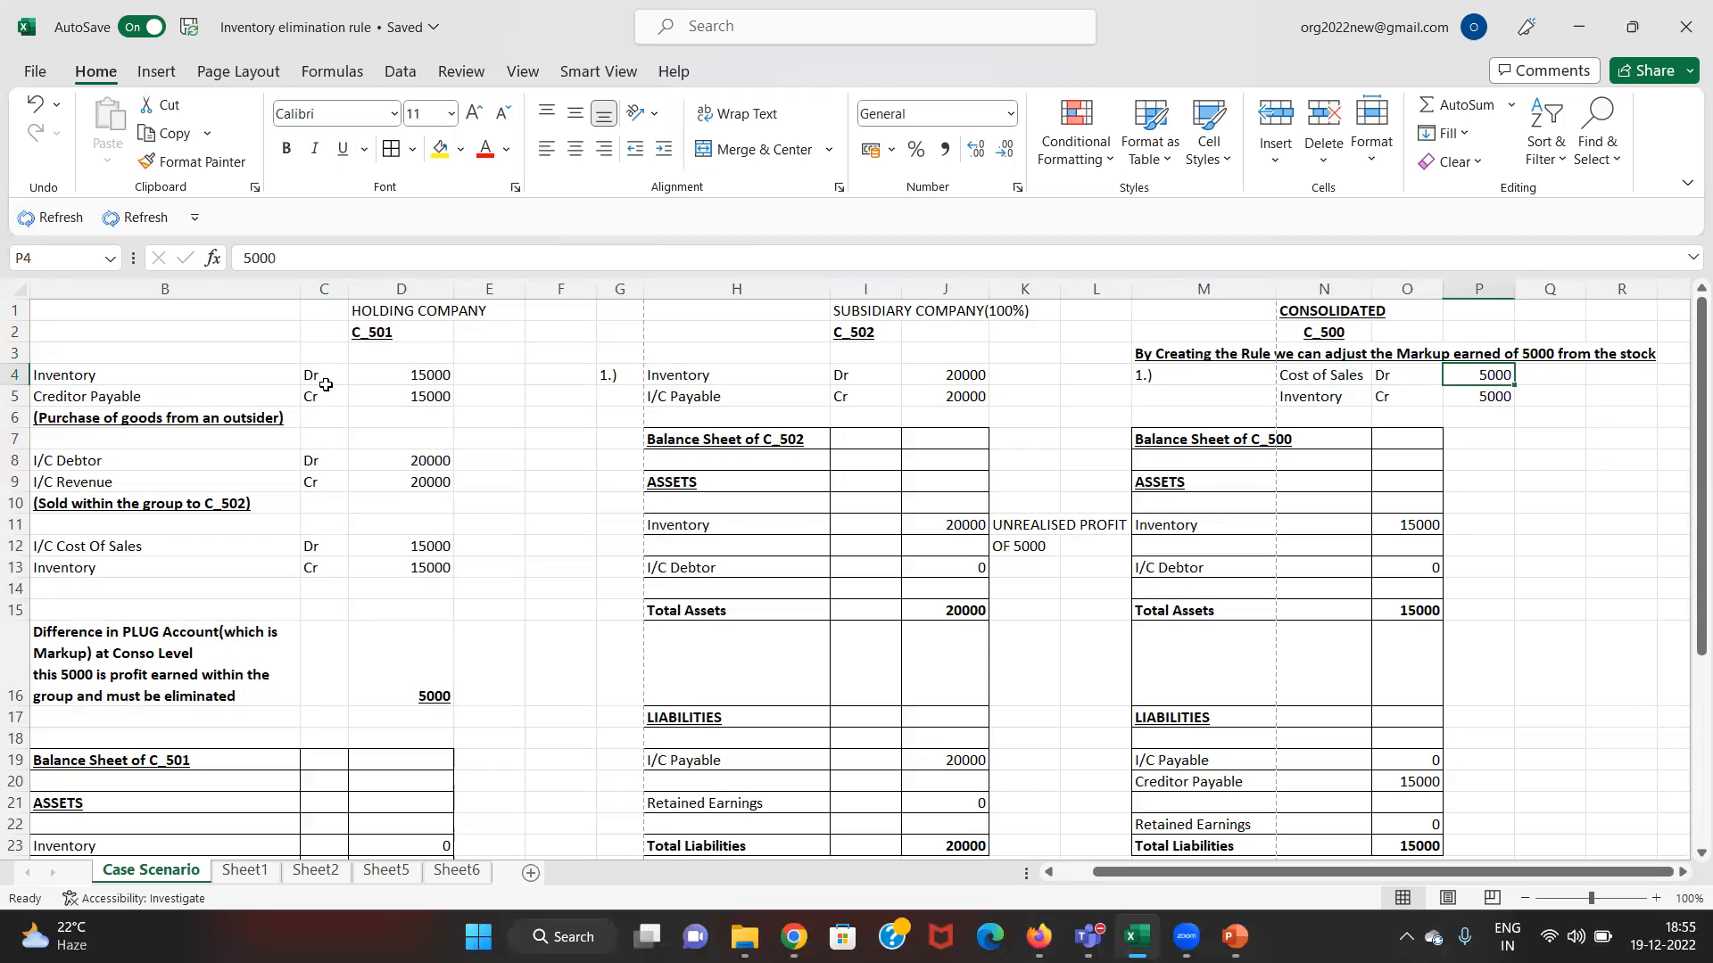
{"action": "key", "text": "Left"}
{"action": "key", "text": "Left"}
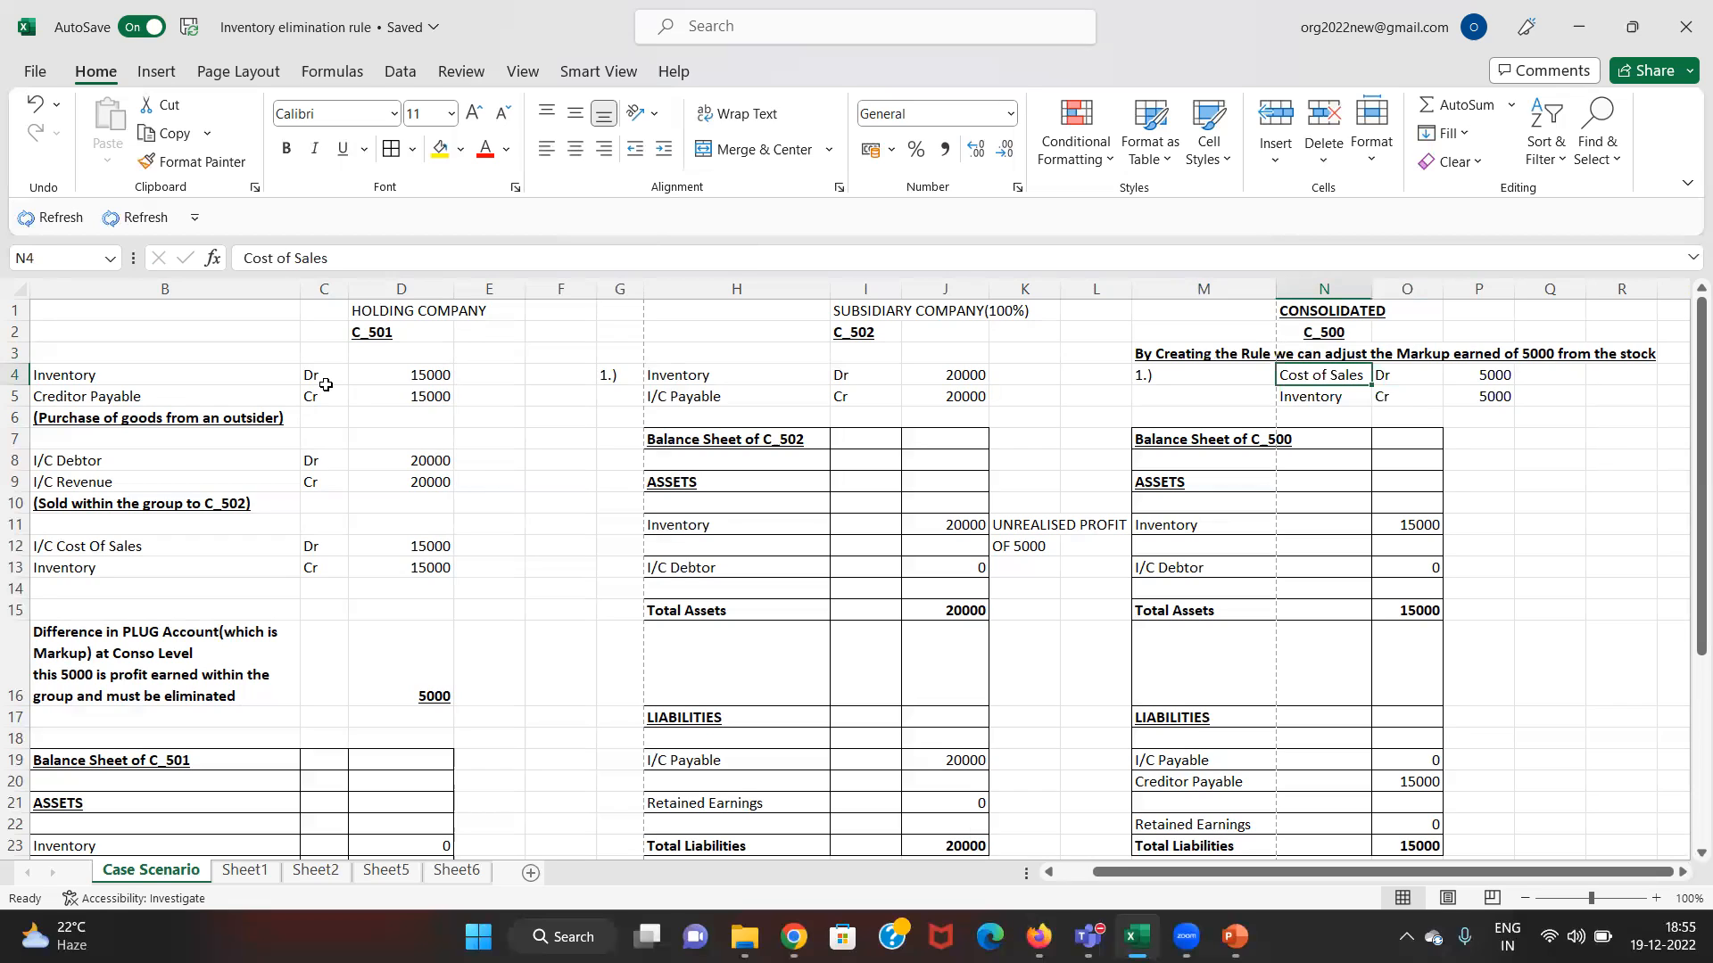
- Inspect the consolidated C_500 Inventory formula in O11 and relate it to the C_502 inventory and the elimination credit in P5
{"action": "key", "text": "Right"}
{"action": "key", "text": "Right"}
{"action": "key", "text": "Down"}
{"action": "key", "text": "Left"}
{"action": "key", "text": "Right"}
{"action": "key", "text": "Down"}
{"action": "key", "text": "Down"}
{"action": "key", "text": "Down"}
{"action": "key", "text": "Down"}
{"action": "key", "text": "Down"}
{"action": "key", "text": "Down"}
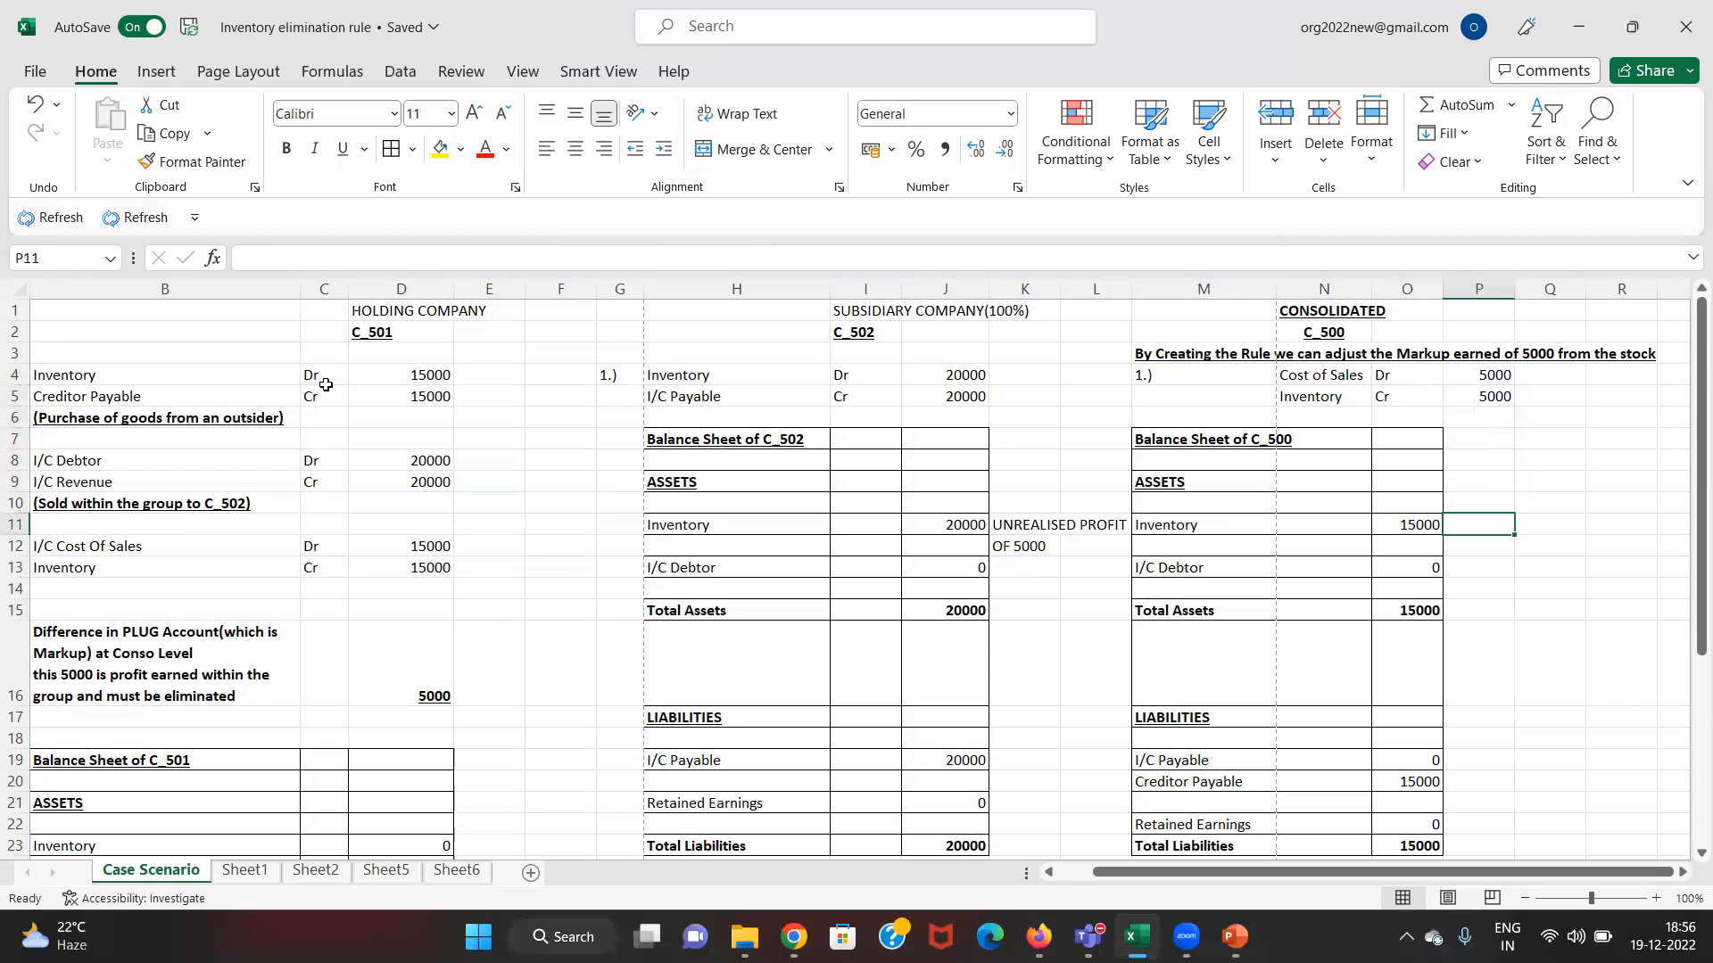
{"action": "key", "text": "Left"}
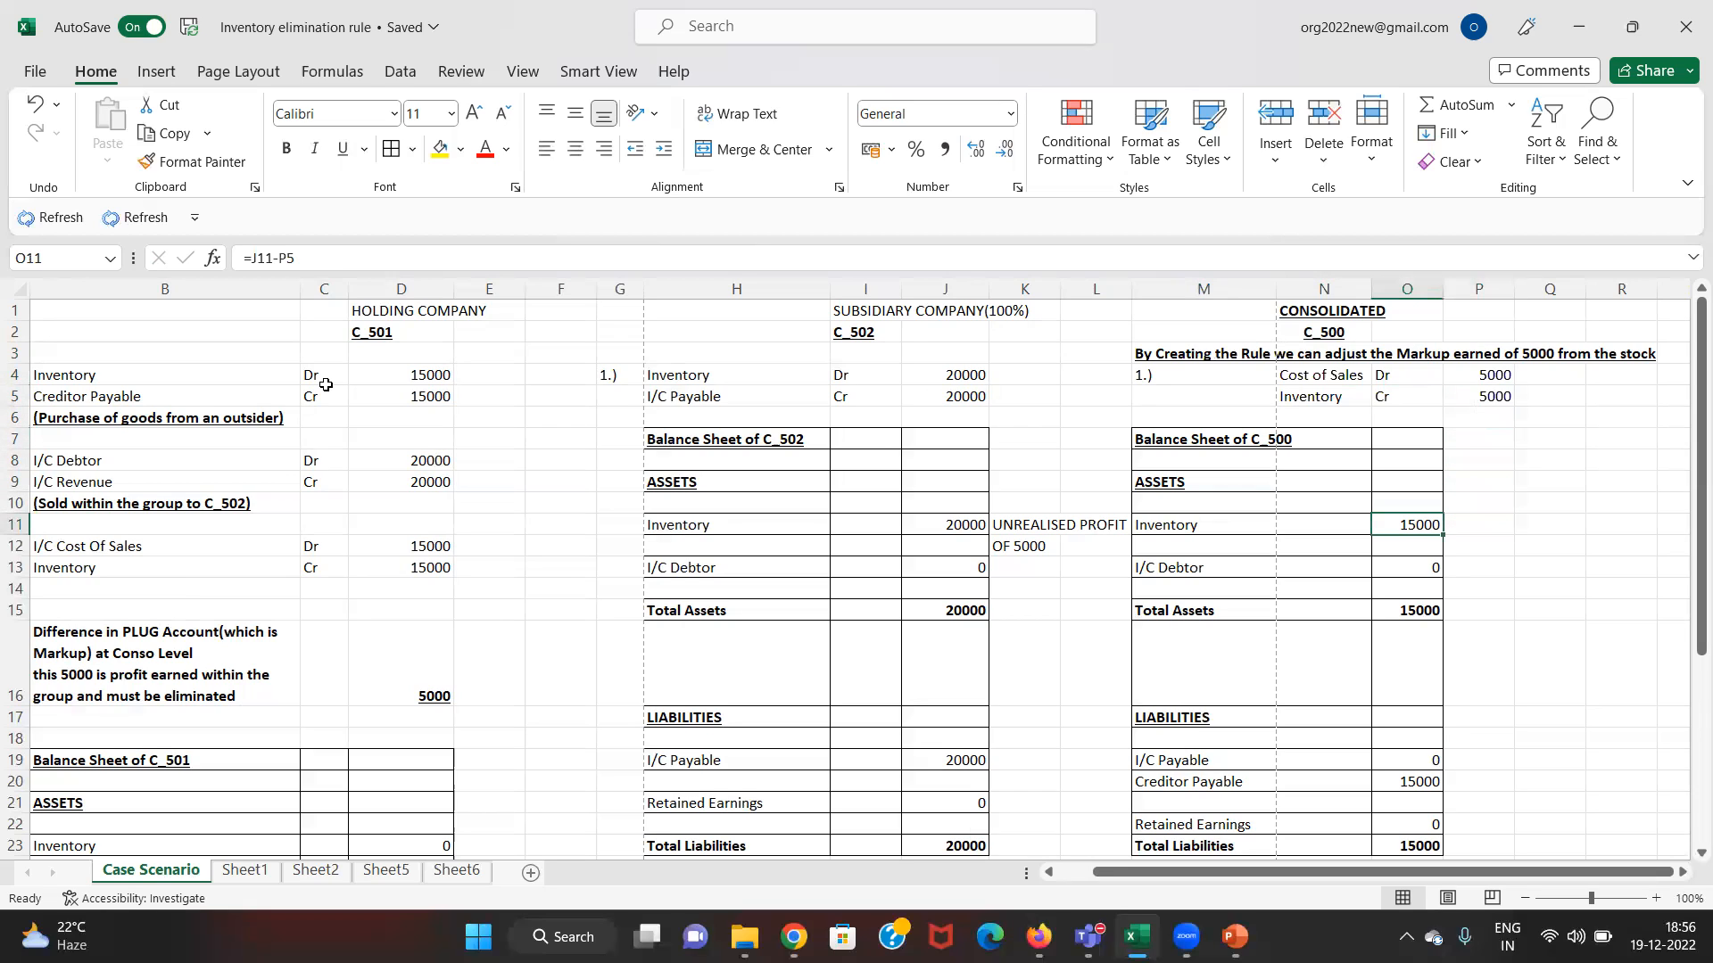
{"action": "key", "text": "F2"}
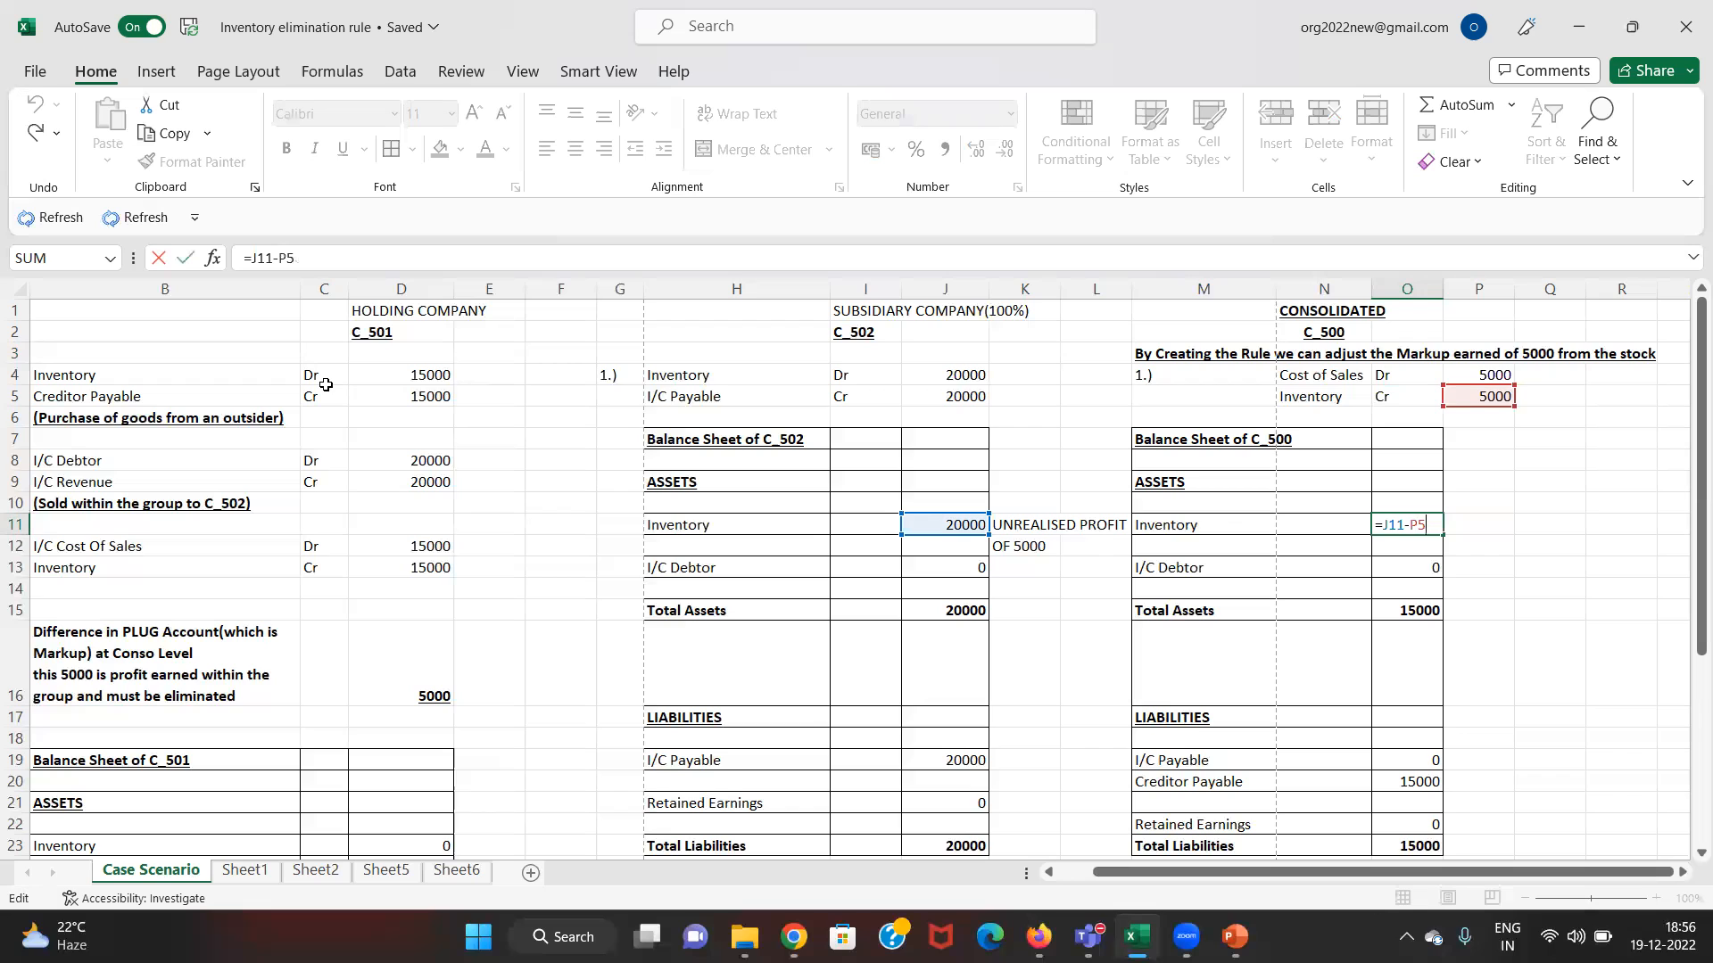
{"action": "key", "text": "Return"}
- Review the liabilities of the consolidated C_500 balance sheet in column O, including I/C Payable and Creditor Payable
{"action": "key", "text": "Down"}
{"action": "key", "text": "Down"}
{"action": "key", "text": "Down"}
{"action": "key", "text": "Down"}
{"action": "key", "text": "Down"}
{"action": "key", "text": "Down"}
{"action": "key", "text": "Down"}
{"action": "key", "text": "Down"}
{"action": "key", "text": "Down"}
{"action": "key", "text": "Down"}
{"action": "key", "text": "Down"}
{"action": "key", "text": "Down"}
{"action": "key", "text": "Down"}
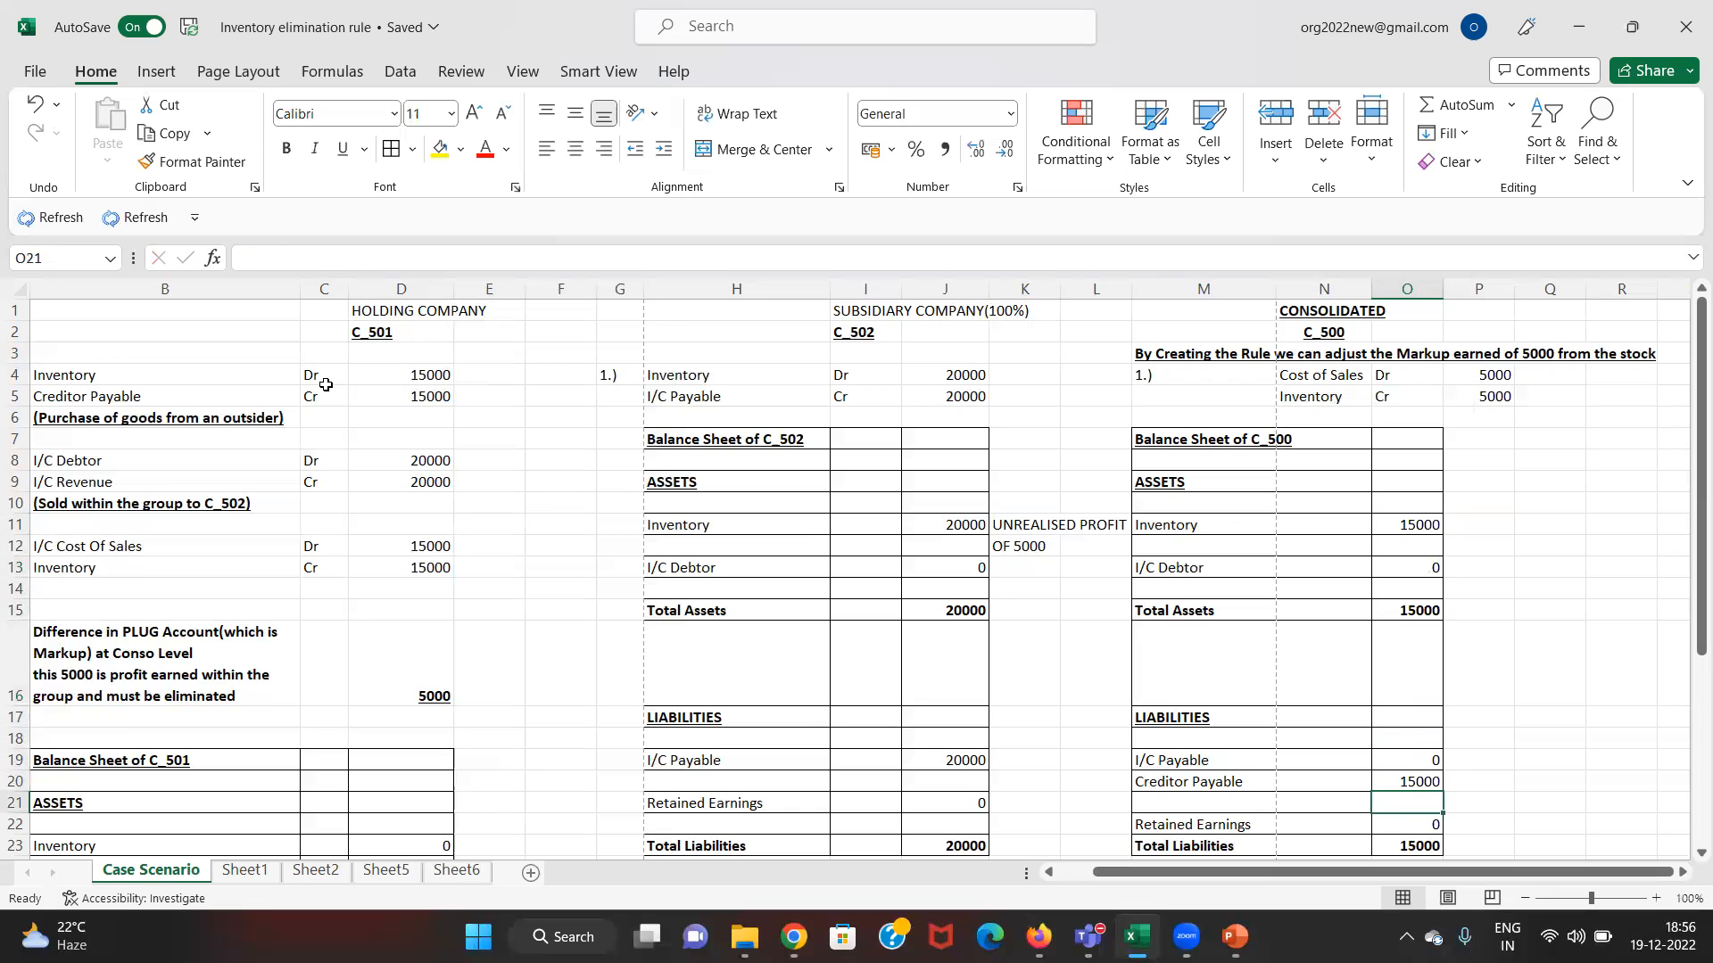
{"action": "key", "text": "Up"}
{"action": "key", "text": "Up"}
{"action": "key", "text": "Up"}
{"action": "key", "text": "Up"}
{"action": "key", "text": "Up"}
{"action": "key", "text": "Up"}
{"action": "key", "text": "Up"}
{"action": "key", "text": "Up"}
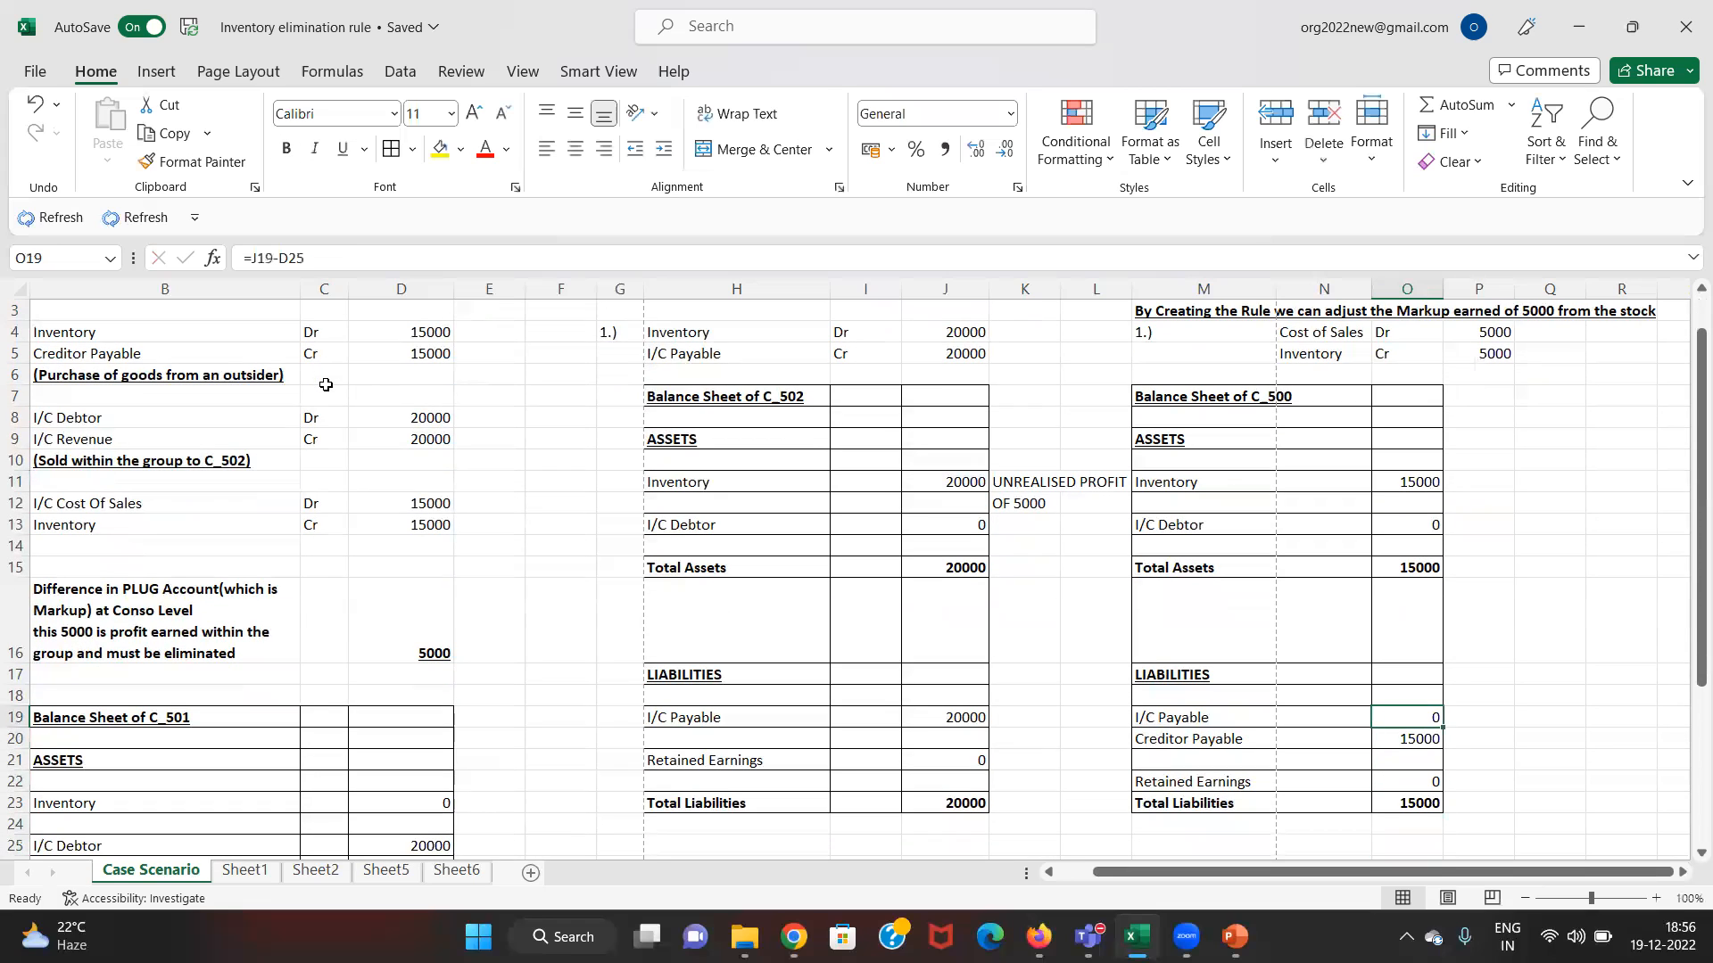
- Inspect the consolidated C_500 Retained Earnings formula in O22 and its references to D33 and P4
{"action": "key", "text": "Down"}
{"action": "key", "text": "Down"}
{"action": "key", "text": "Down"}
{"action": "key", "text": "Down"}
{"action": "key", "text": "Down"}
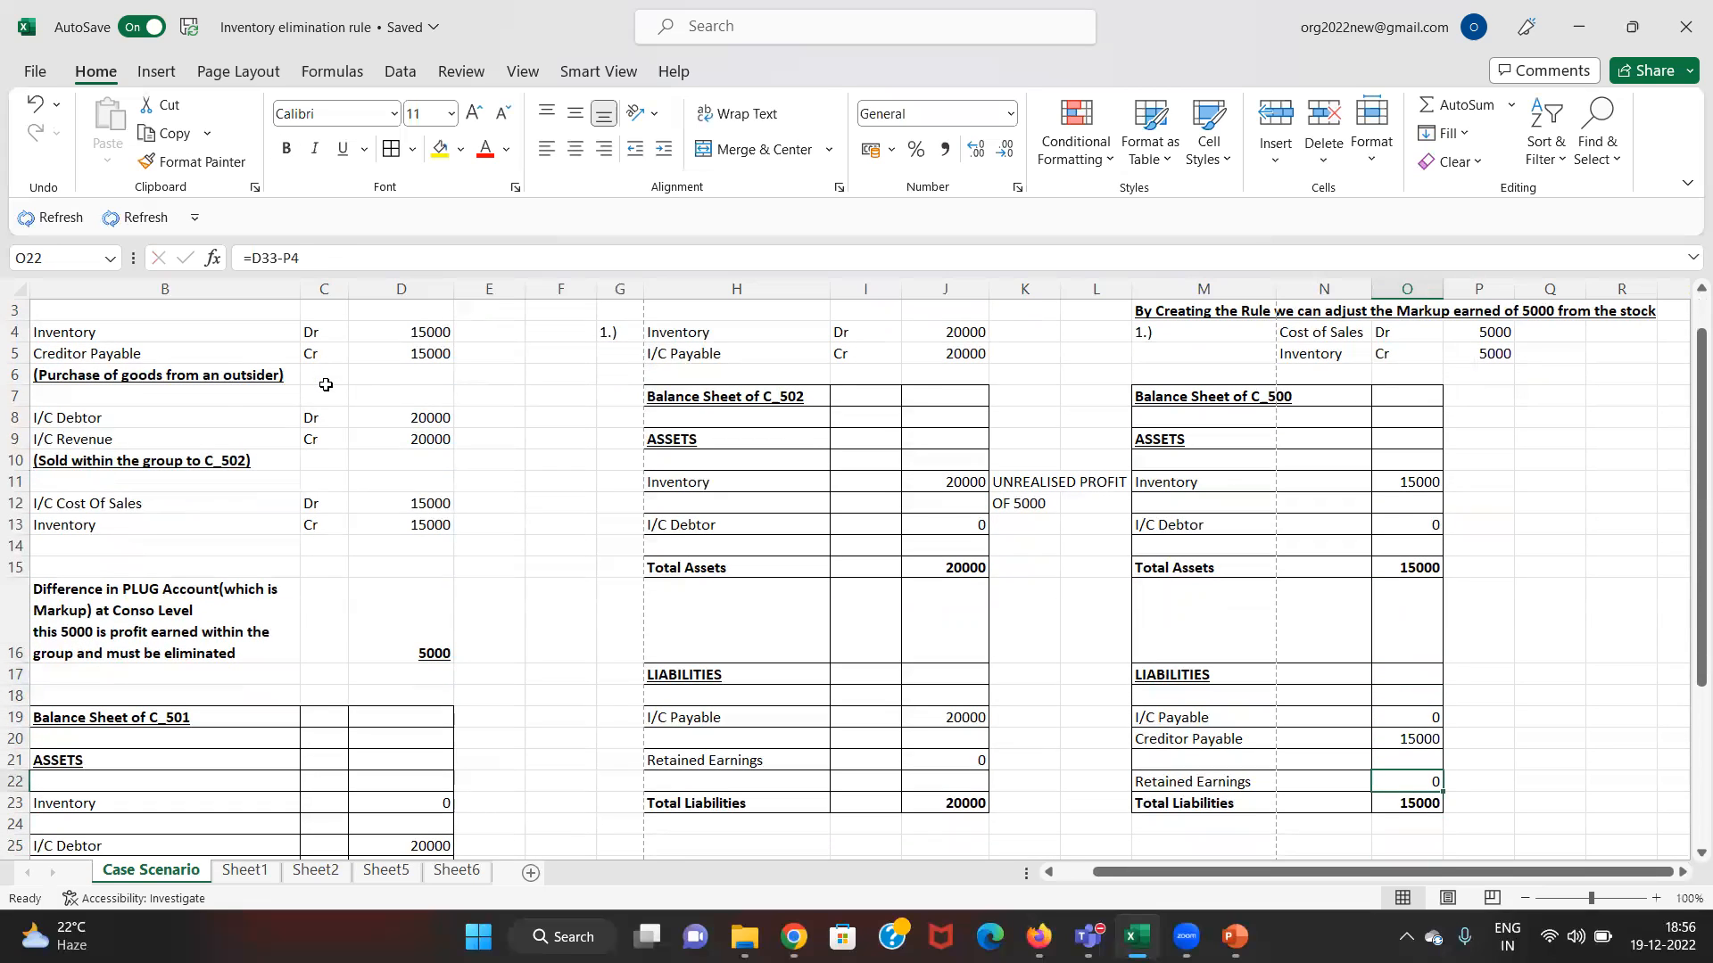
{"action": "key", "text": "F2"}
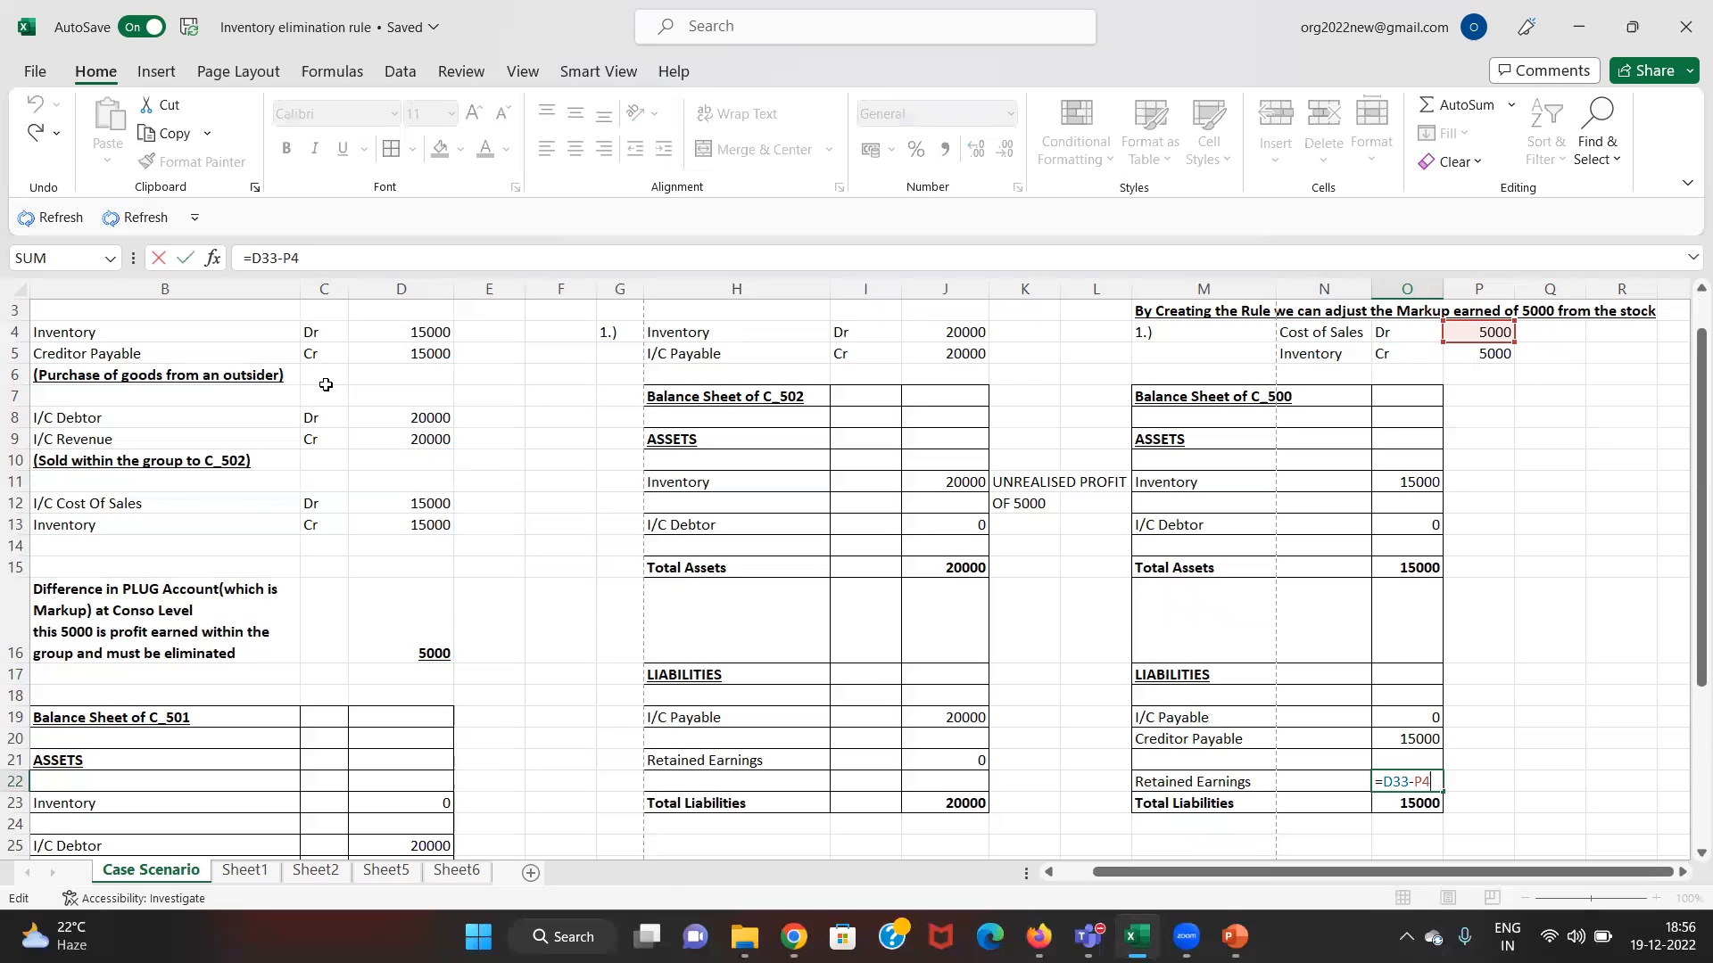
{"action": "left_click_drag", "start_coordinate": [1689, 446], "coordinate": [1684, 611]}
{"action": "left_click_drag", "start_coordinate": [1682, 610], "coordinate": [1686, 451]}
{"action": "key", "text": "Escape"}
- Examine the C_501 journal entries in column D for the intercompany sale and cost of sales
{"action": "key", "text": "Left"}
{"action": "key", "text": "Left"}
{"action": "key", "text": "Left"}
{"action": "key", "text": "Left"}
{"action": "key", "text": "Left"}
{"action": "key", "text": "Left"}
{"action": "key", "text": "Left"}
{"action": "key", "text": "Left"}
{"action": "key", "text": "Left"}
{"action": "key", "text": "Up"}
{"action": "key", "text": "Left"}
{"action": "key", "text": "Up"}
{"action": "key", "text": "Up"}
{"action": "key", "text": "Up"}
{"action": "key", "text": "Up"}
{"action": "key", "text": "Left"}
{"action": "key", "text": "Up"}
{"action": "key", "text": "Up"}
{"action": "key", "text": "Up"}
{"action": "key", "text": "Up"}
{"action": "key", "text": "Up"}
{"action": "key", "text": "Up"}
- Examine the C_501 balance sheet down to the Retained Earnings in D33 and its formula
{"action": "key", "text": "Down"}
{"action": "key", "text": "Down"}
{"action": "key", "text": "Down"}
{"action": "key", "text": "Down"}
{"action": "key", "text": "Down"}
{"action": "key", "text": "Down"}
{"action": "key", "text": "Down"}
{"action": "key", "text": "Down"}
{"action": "key", "text": "Down"}
{"action": "key", "text": "Down"}
{"action": "key", "text": "Down"}
{"action": "key", "text": "Down"}
{"action": "key", "text": "Down"}
{"action": "key", "text": "Down"}
{"action": "key", "text": "Down"}
{"action": "key", "text": "Down"}
{"action": "key", "text": "Down"}
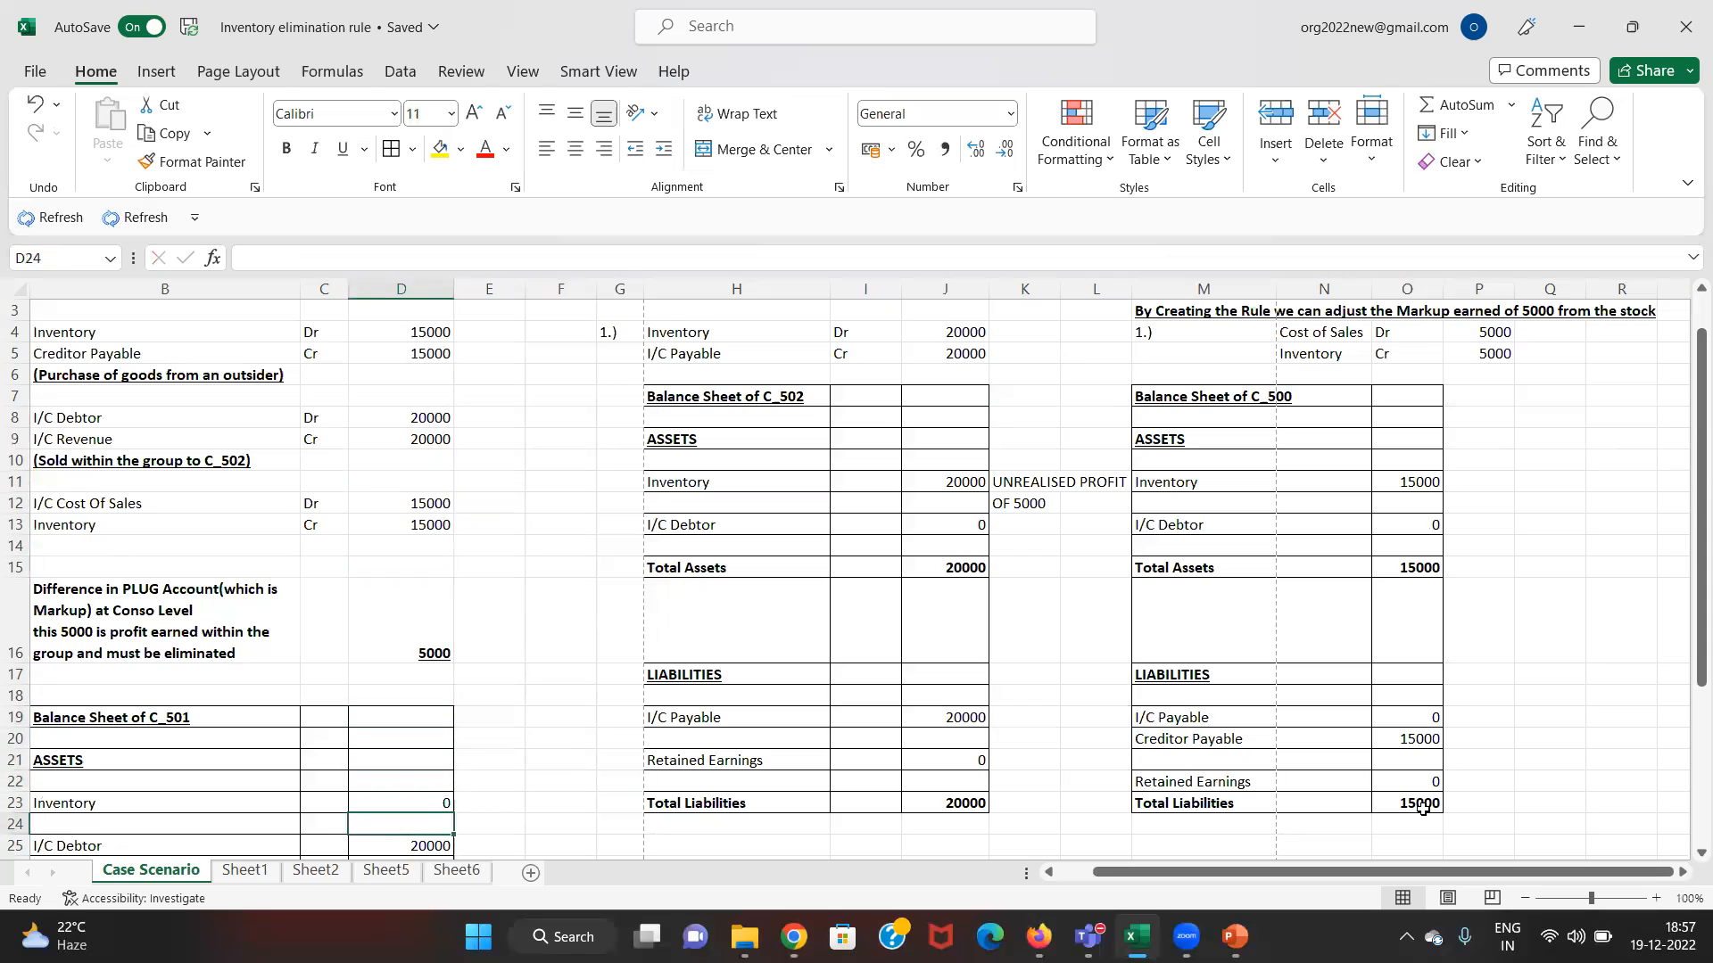
{"action": "key", "text": "Down"}
{"action": "key", "text": "Down"}
{"action": "key", "text": "Down"}
{"action": "key", "text": "Down"}
{"action": "key", "text": "Down"}
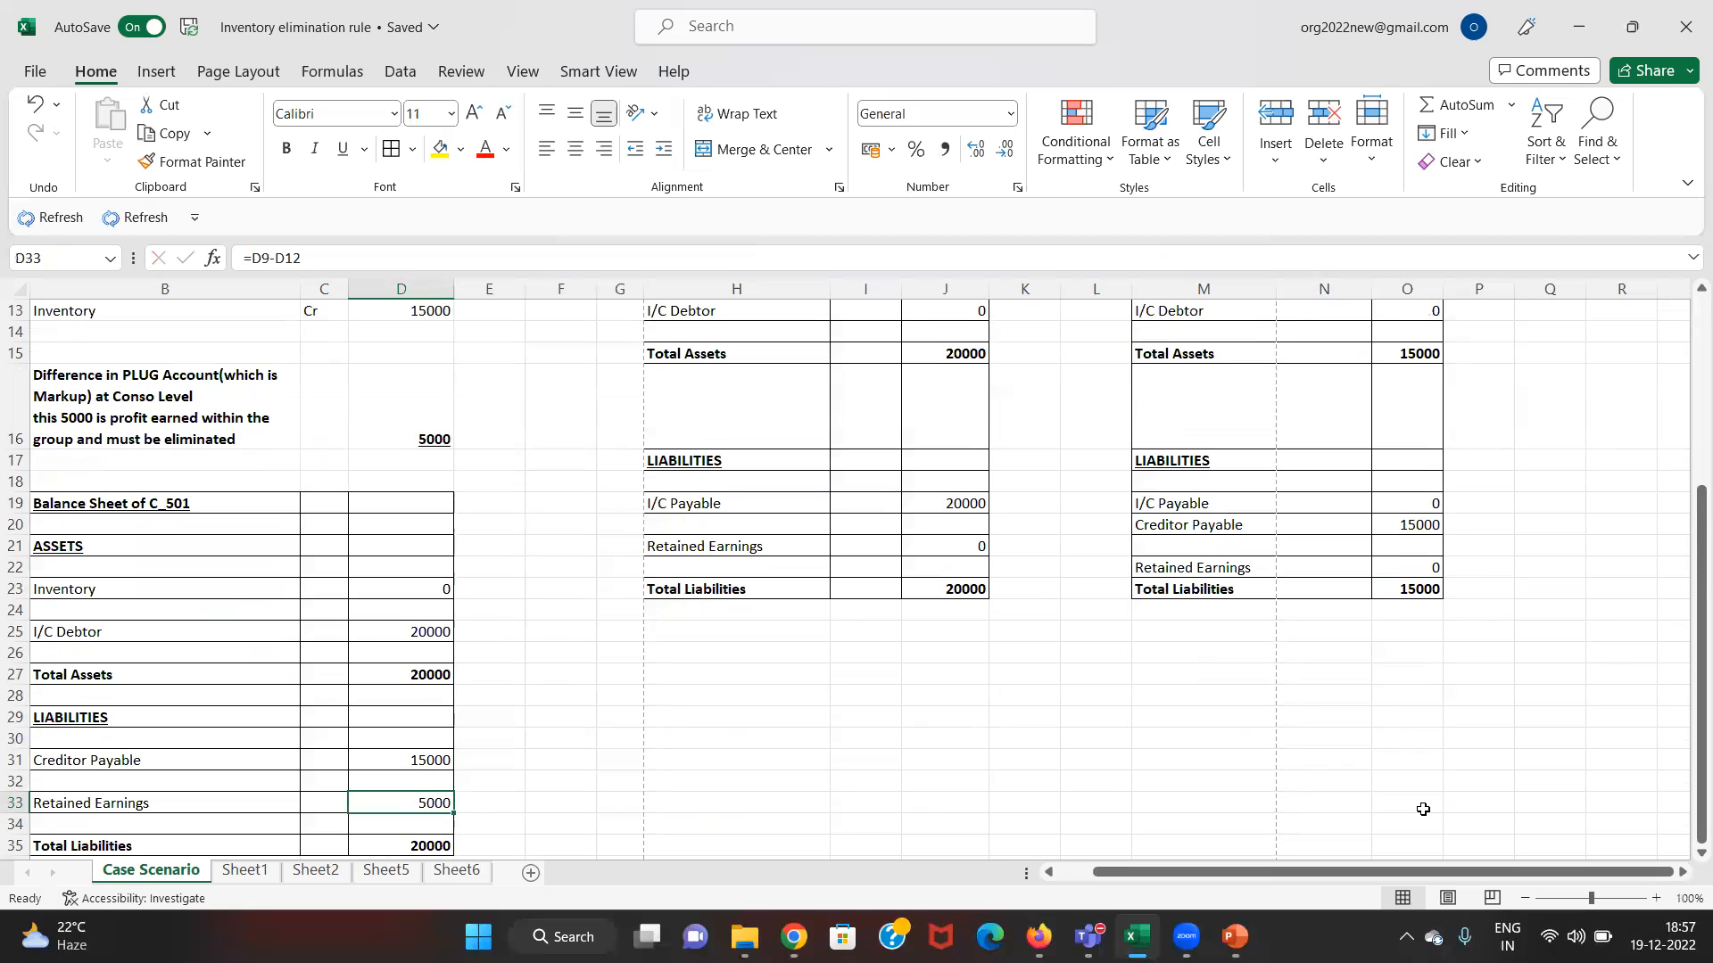
- Go from the C_501 balance sheet to the consolidated C_500 balance sheet and examine its Creditor Payable in O20
{"action": "key", "text": "Up"}
{"action": "key", "text": "Up"}
{"action": "key", "text": "Up"}
{"action": "key", "text": "Up"}
{"action": "key", "text": "Up"}
{"action": "key", "text": "Up"}
{"action": "key", "text": "Right"}
{"action": "key", "text": "Right"}
{"action": "key", "text": "Right"}
{"action": "key", "text": "Right"}
{"action": "key", "text": "Right"}
{"action": "key", "text": "Right"}
{"action": "key", "text": "Right"}
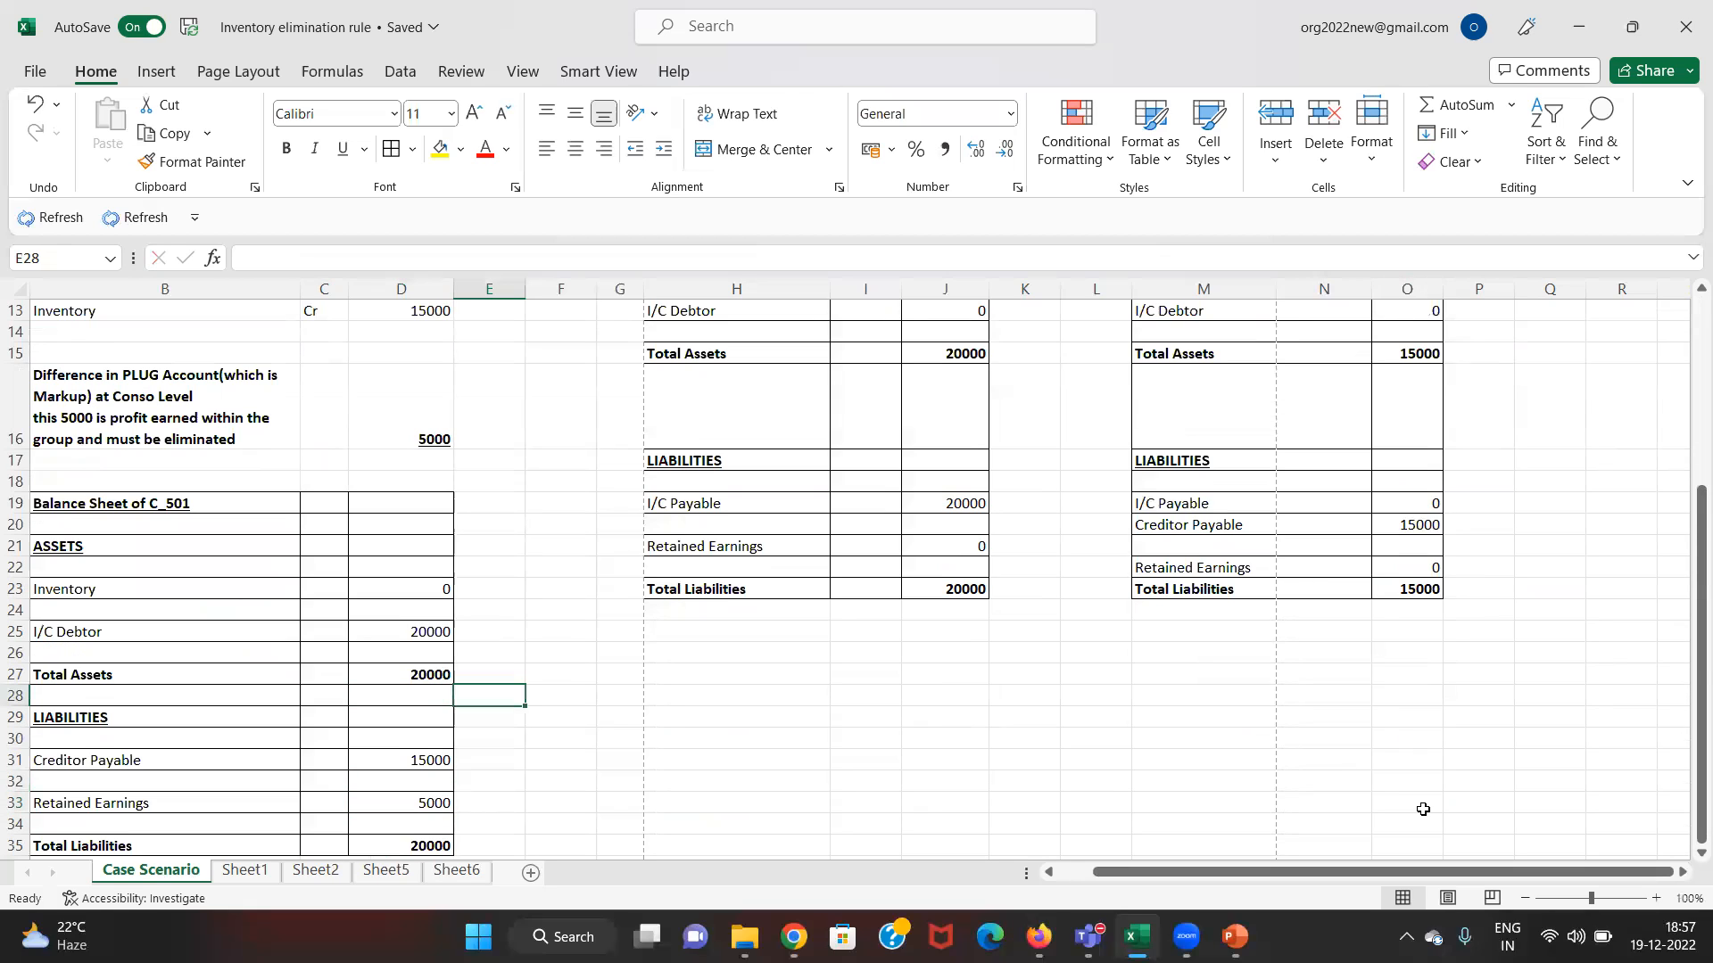
{"action": "key", "text": "Up"}
{"action": "key", "text": "Up"}
{"action": "key", "text": "Up"}
{"action": "key", "text": "Up"}
{"action": "key", "text": "Up"}
{"action": "key", "text": "Up"}
{"action": "key", "text": "Up"}
{"action": "key", "text": "Up"}
{"action": "key", "text": "Up"}
{"action": "key", "text": "Up"}
{"action": "key", "text": "Up"}
{"action": "key", "text": "Up"}
{"action": "key", "text": "Up"}
{"action": "key", "text": "Up"}
{"action": "key", "text": "Up"}
{"action": "key", "text": "Up"}
{"action": "key", "text": "Up"}
{"action": "key", "text": "Up"}
{"action": "key", "text": "Up"}
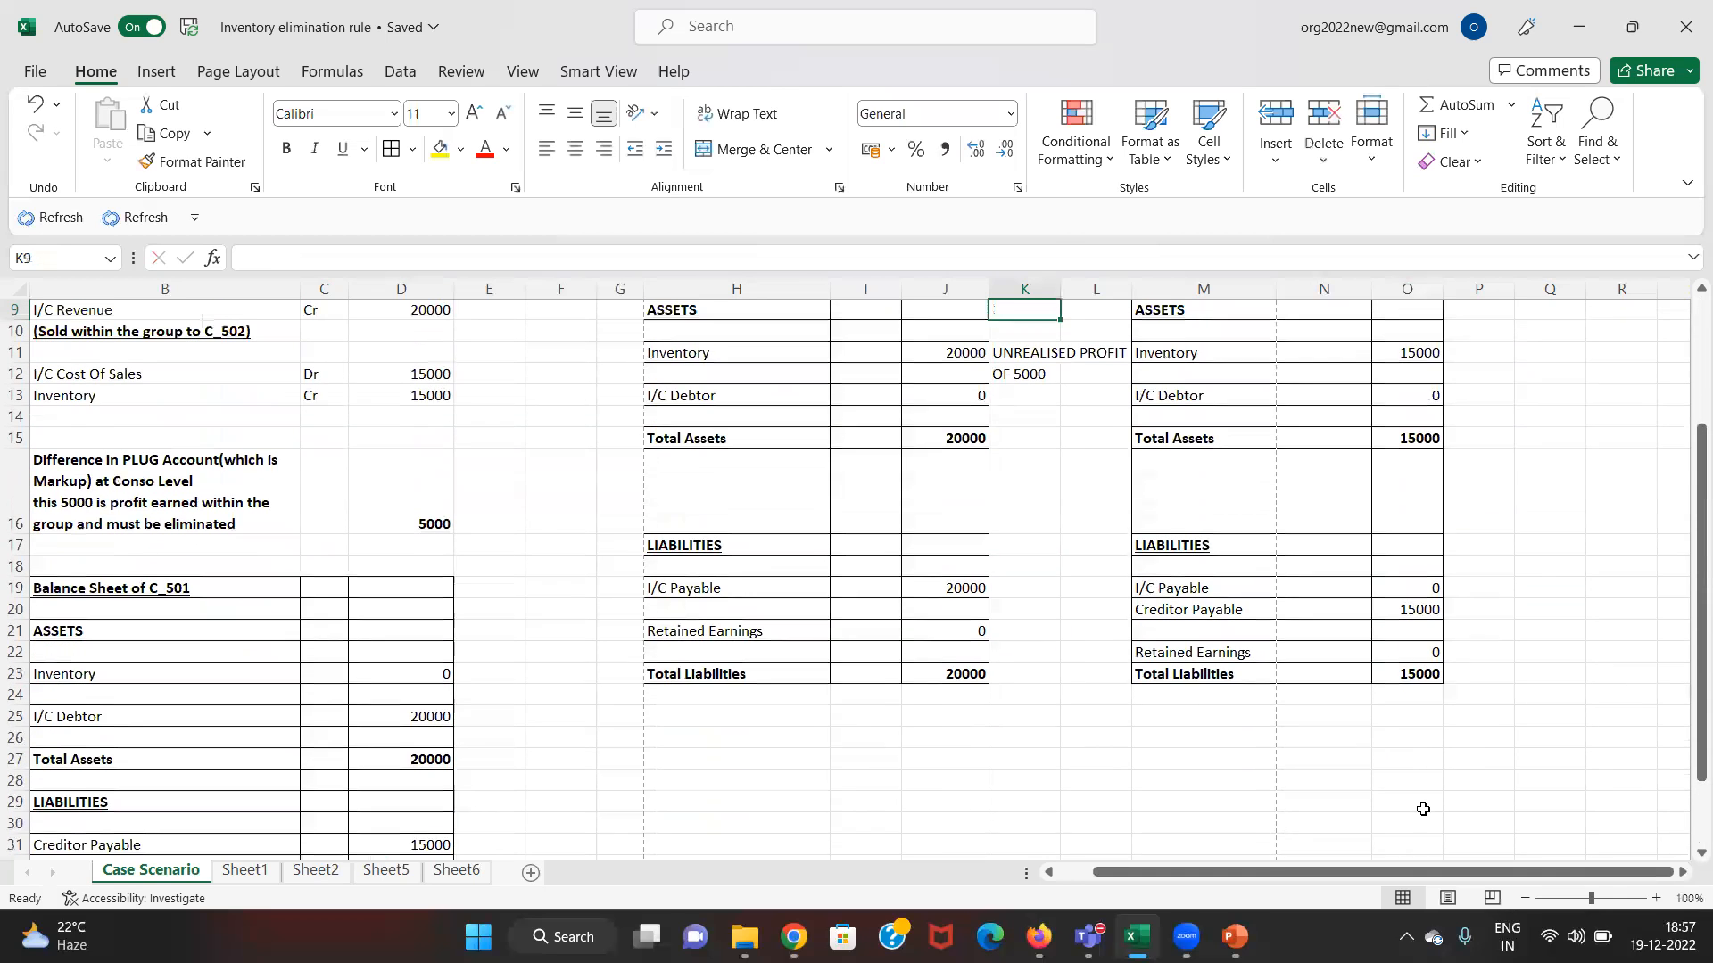
{"action": "key", "text": "Right"}
{"action": "key", "text": "Up"}
{"action": "key", "text": "Up"}
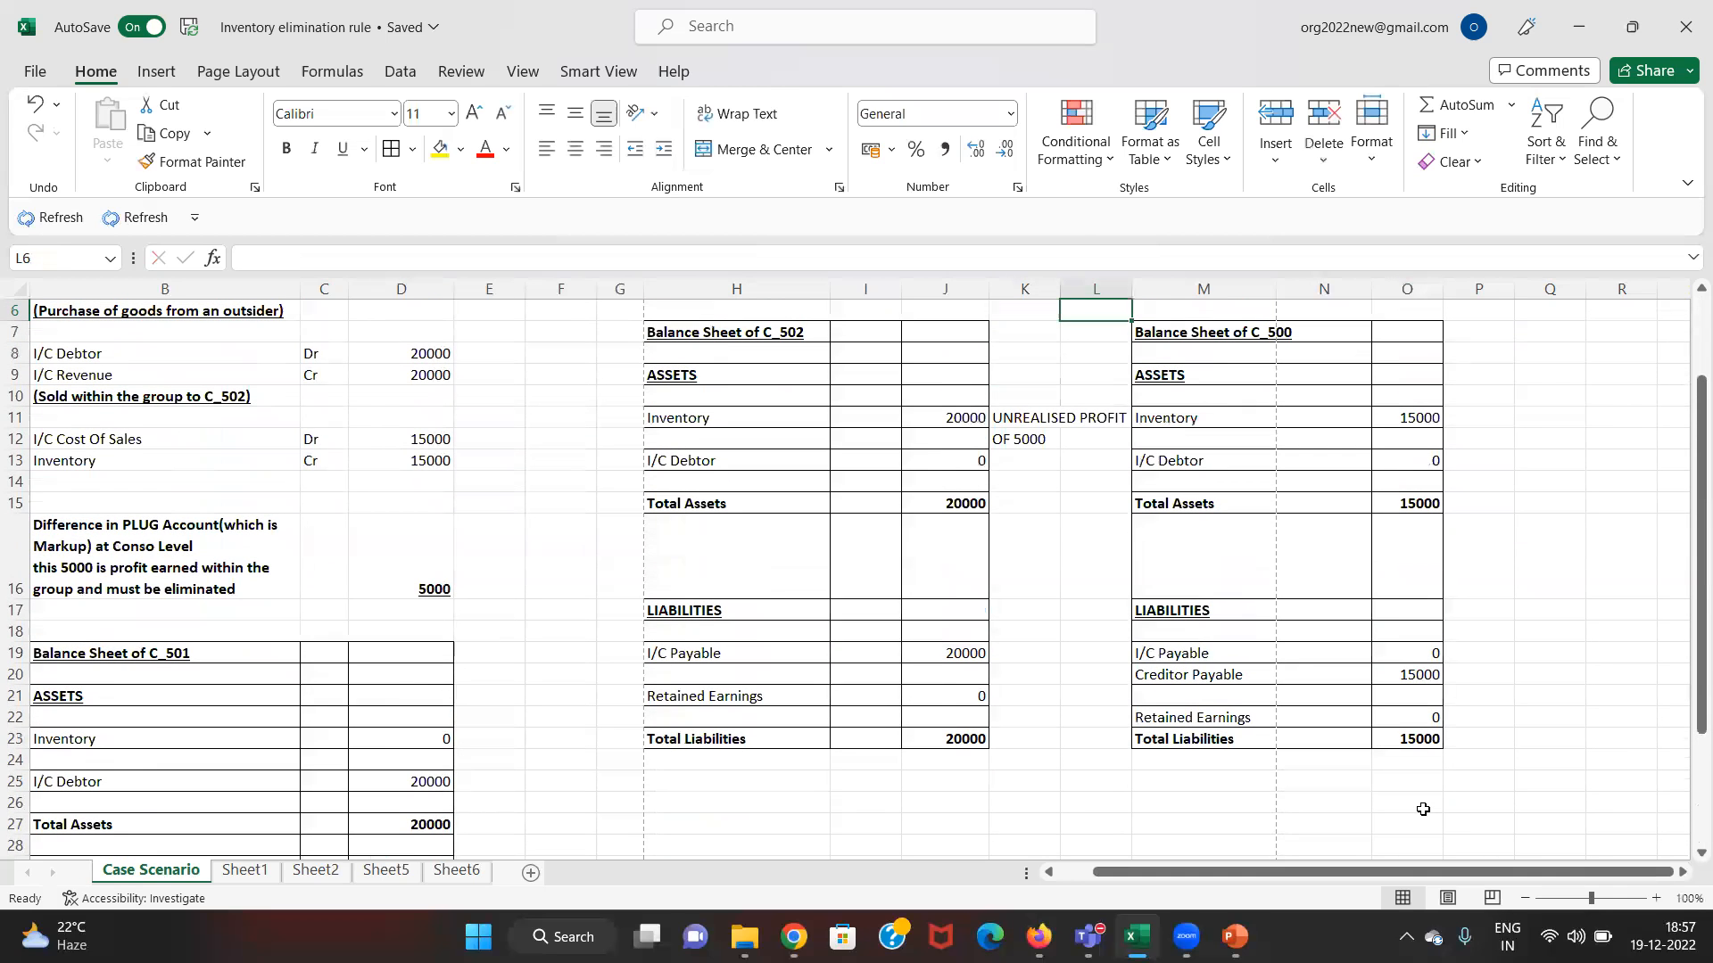
{"action": "key", "text": "Right"}
{"action": "key", "text": "Down"}
{"action": "key", "text": "Down"}
{"action": "key", "text": "Down"}
{"action": "key", "text": "Down"}
{"action": "key", "text": "Down"}
{"action": "key", "text": "Down"}
{"action": "key", "text": "Down"}
{"action": "key", "text": "Down"}
{"action": "key", "text": "Down"}
{"action": "key", "text": "Down"}
{"action": "key", "text": "Down"}
{"action": "key", "text": "Down"}
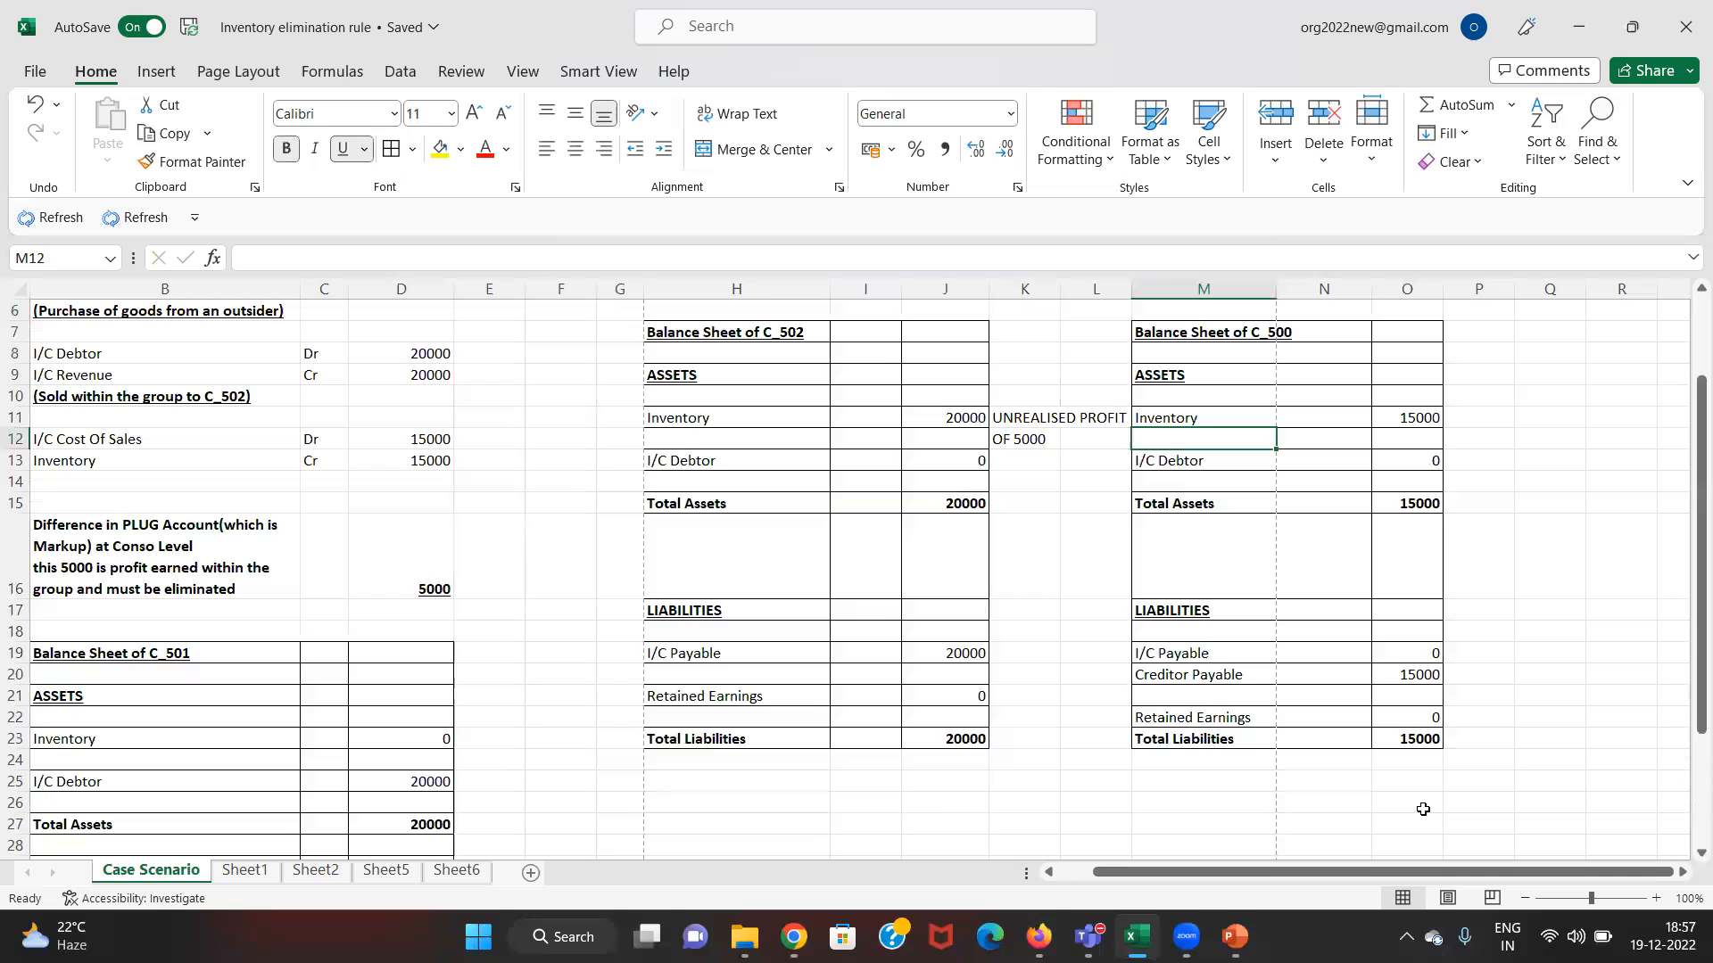
{"action": "key", "text": "Down"}
{"action": "key", "text": "Down"}
{"action": "key", "text": "Down"}
{"action": "key", "text": "Up"}
{"action": "key", "text": "Right"}
{"action": "key", "text": "Right"}
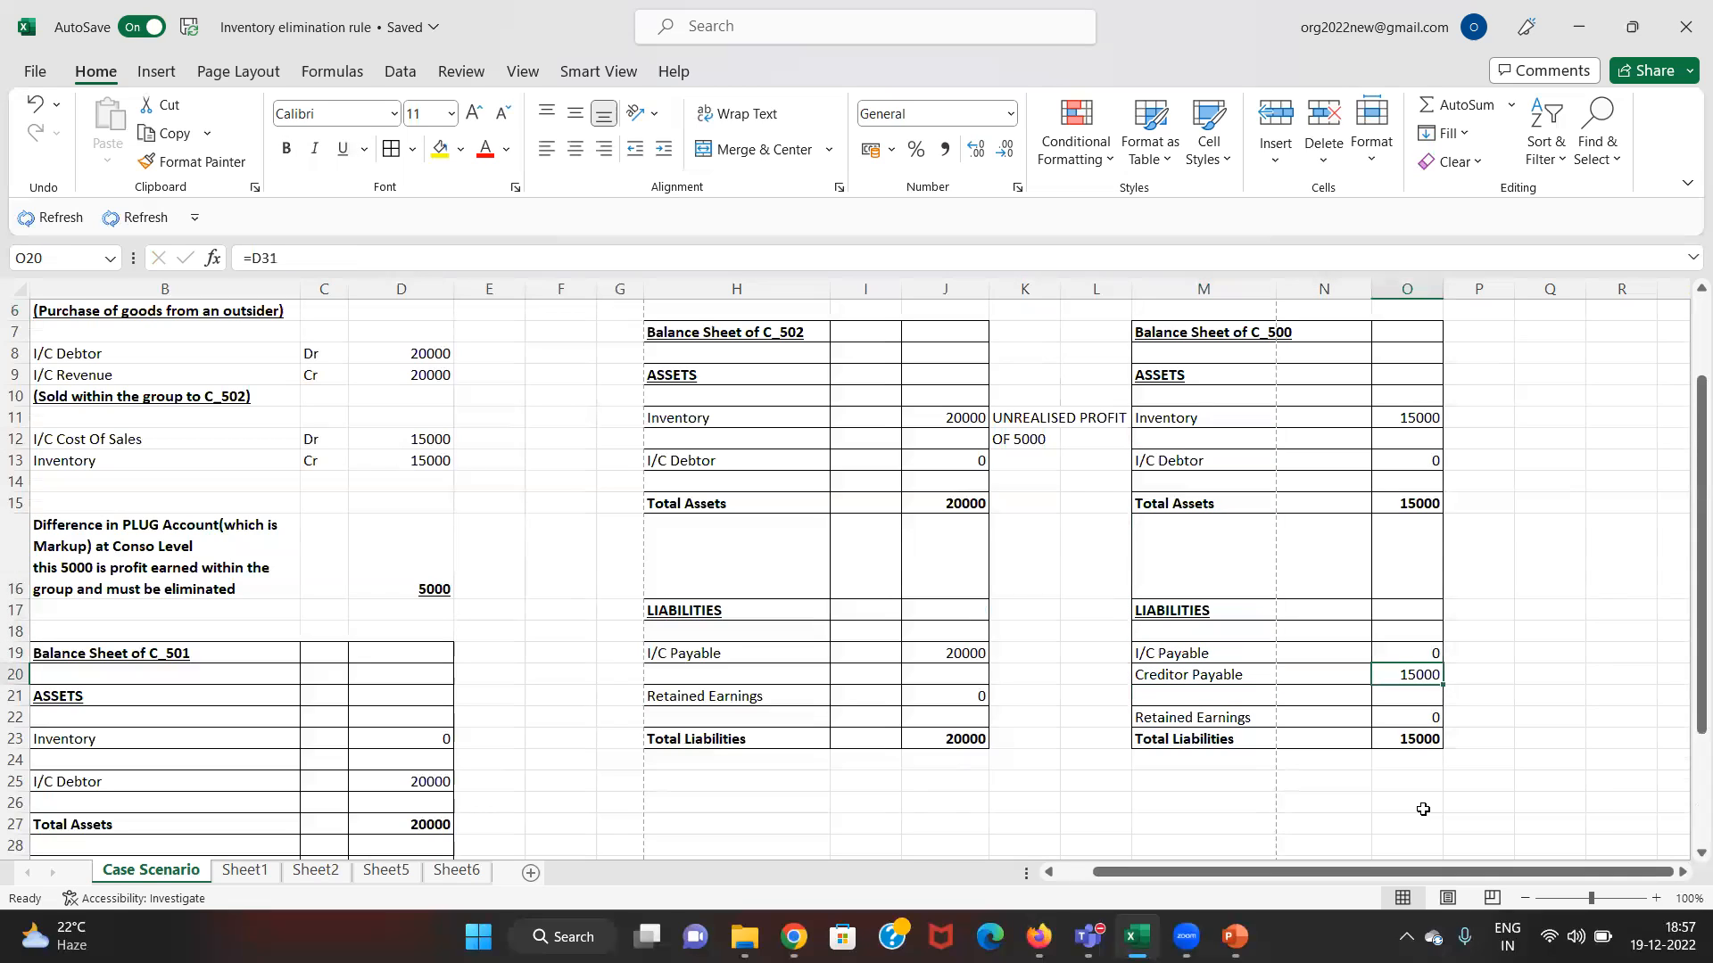
- Trace the consolidated C_500 Inventory in O11 back to the C_502 Inventory line in row 11
{"action": "key", "text": "Up"}
{"action": "key", "text": "Up"}
{"action": "key", "text": "Up"}
{"action": "key", "text": "Up"}
{"action": "key", "text": "Up"}
{"action": "key", "text": "Up"}
{"action": "key", "text": "Up"}
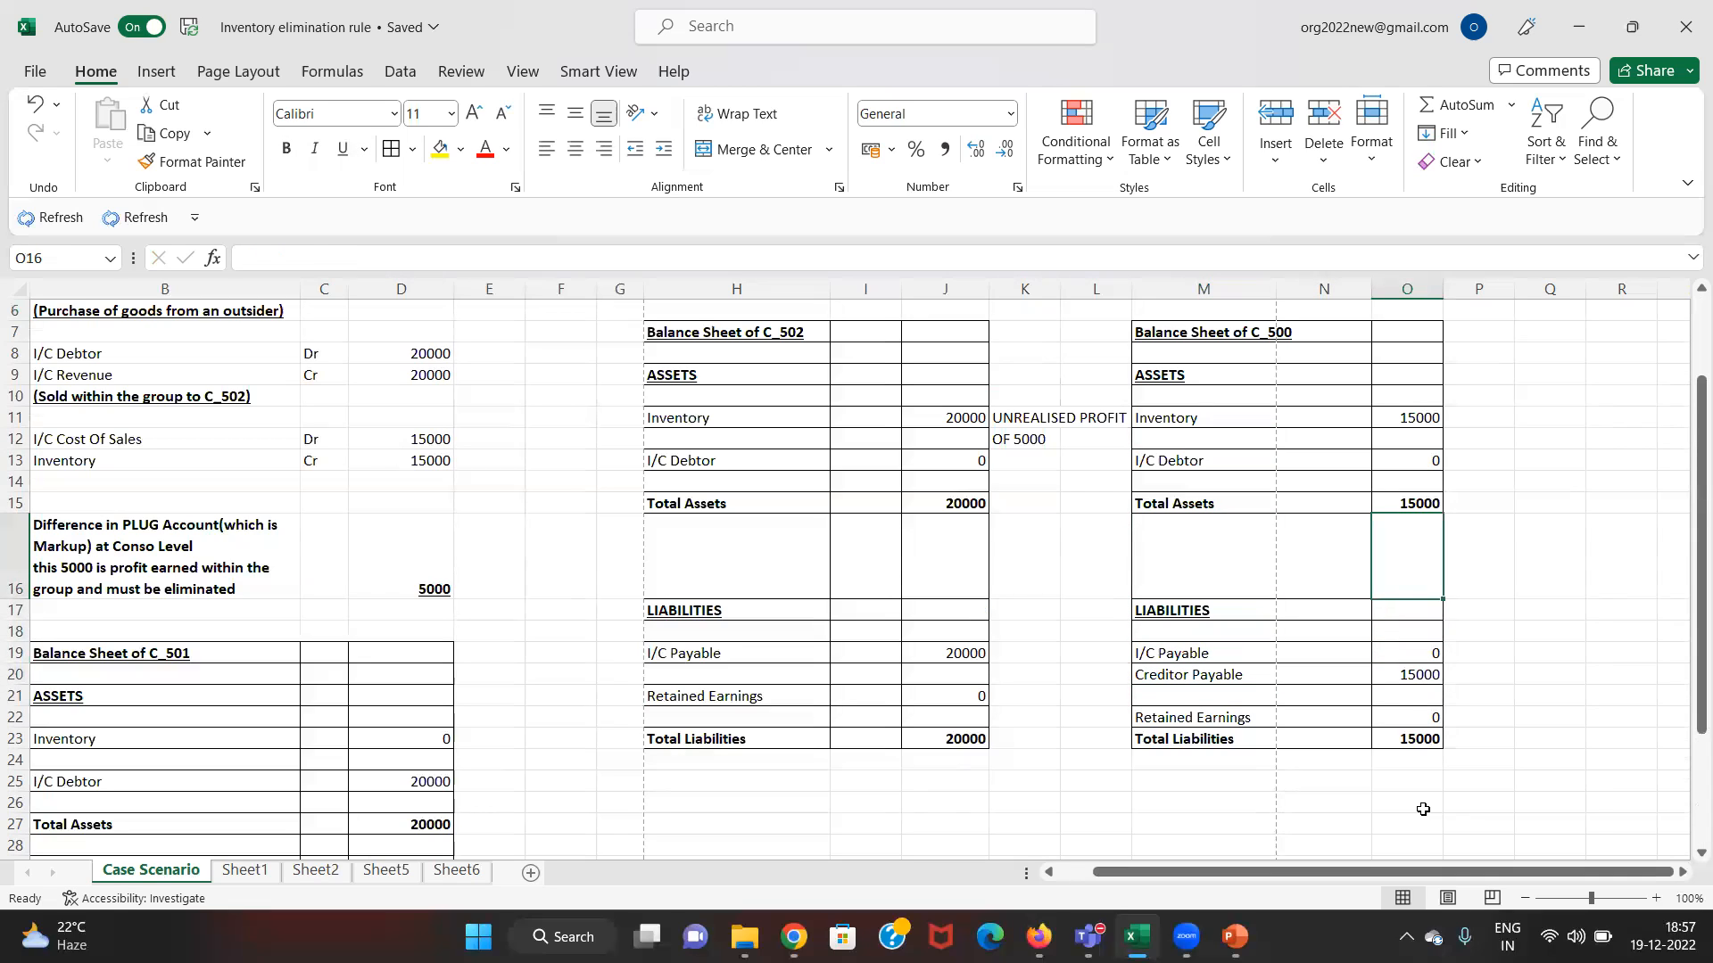
{"action": "key", "text": "Up"}
{"action": "key", "text": "Up"}
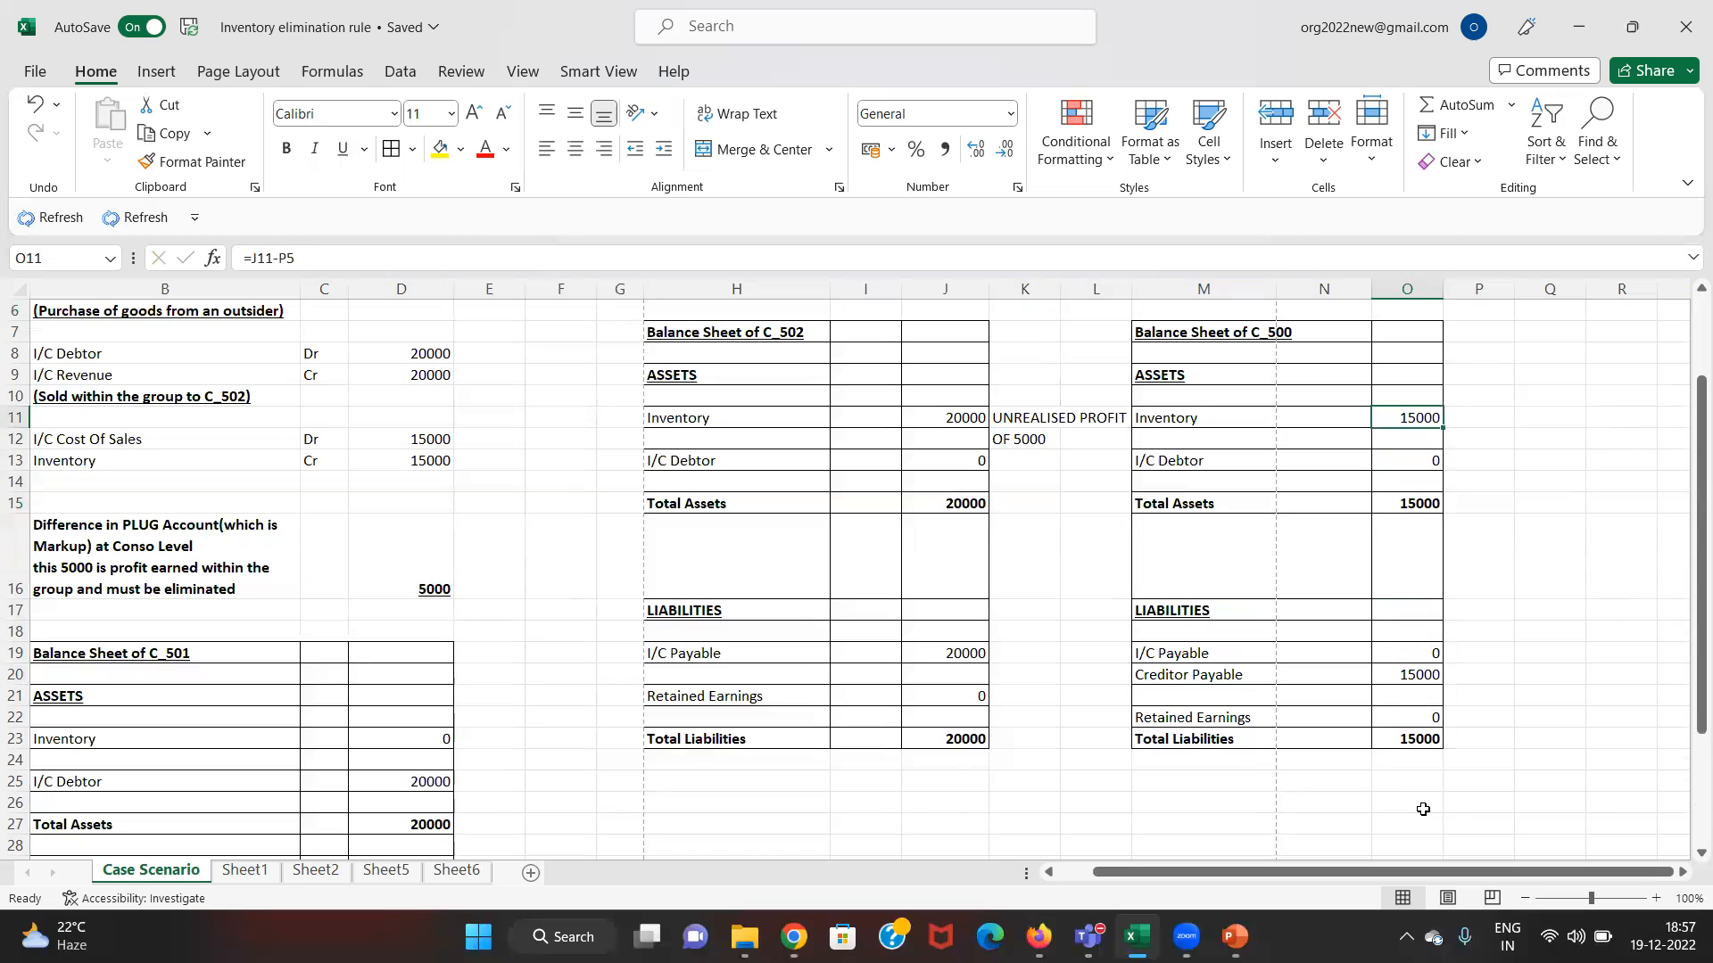
{"action": "key", "text": "Left"}
{"action": "key", "text": "Left"}
{"action": "key", "text": "Left"}
{"action": "key", "text": "Left"}
{"action": "key", "text": "Left"}
{"action": "key", "text": "Left"}
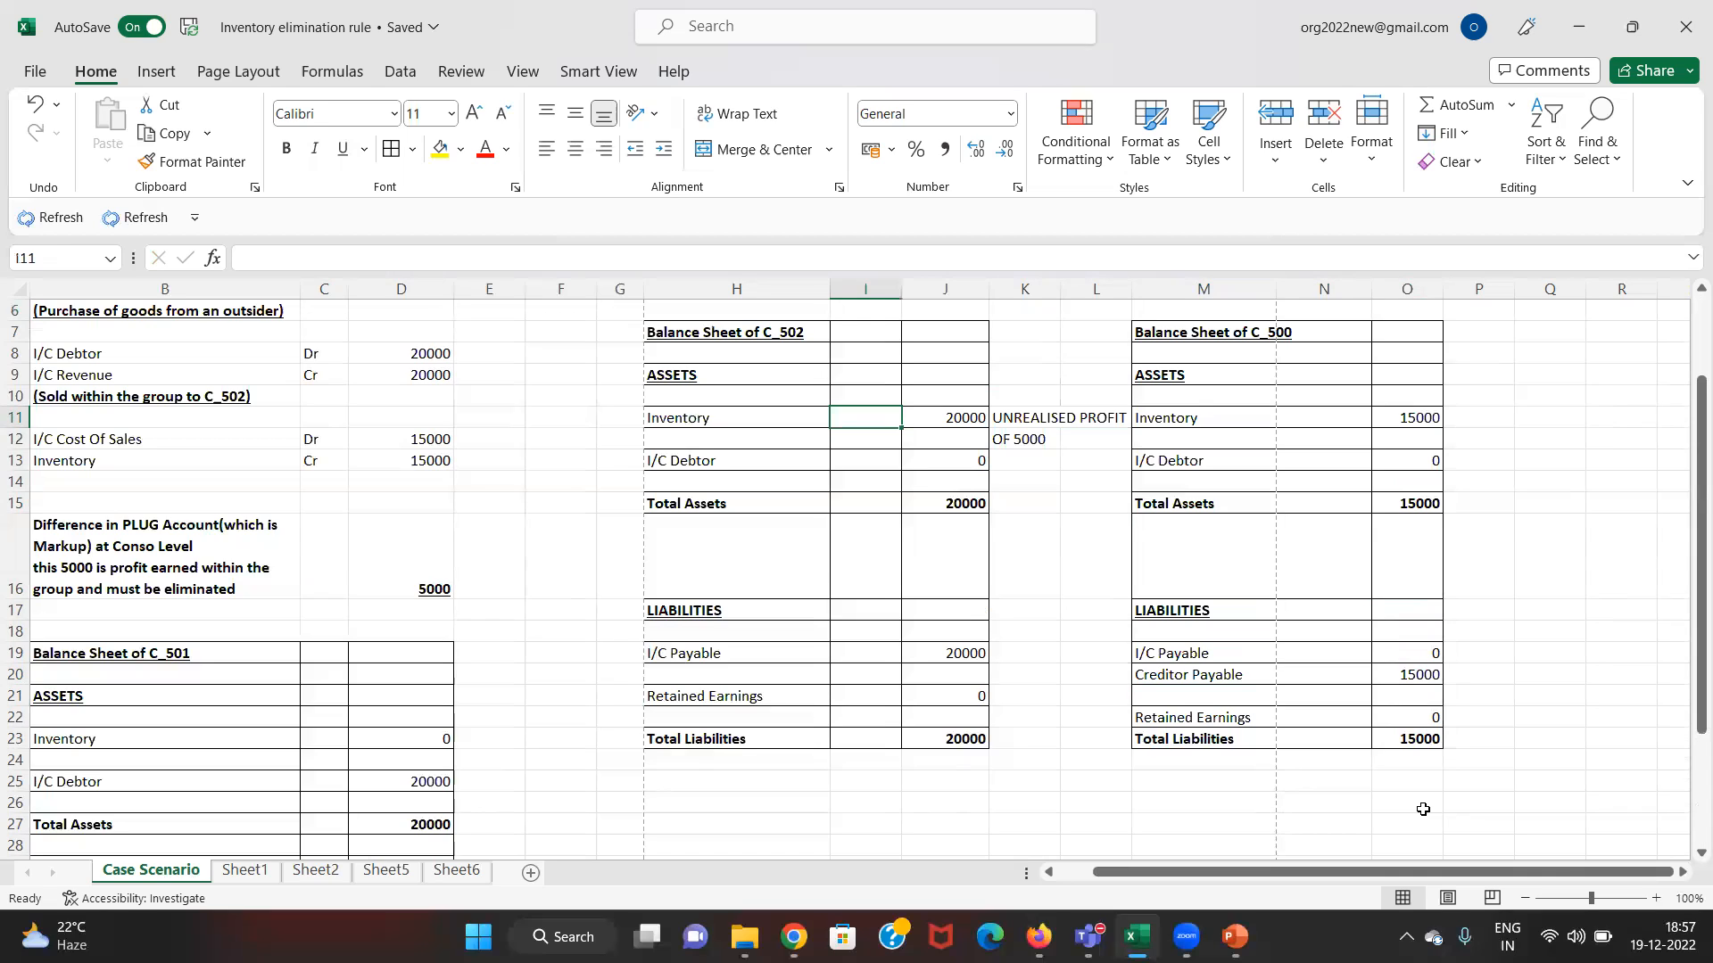
- Make the consolidated C_500 Inventory value in O11 bold
{"action": "key", "text": "Right"}
{"action": "key", "text": "Right"}
{"action": "key", "text": "Right"}
{"action": "key", "text": "Right"}
{"action": "key", "text": "Right"}
{"action": "key", "text": "Right"}
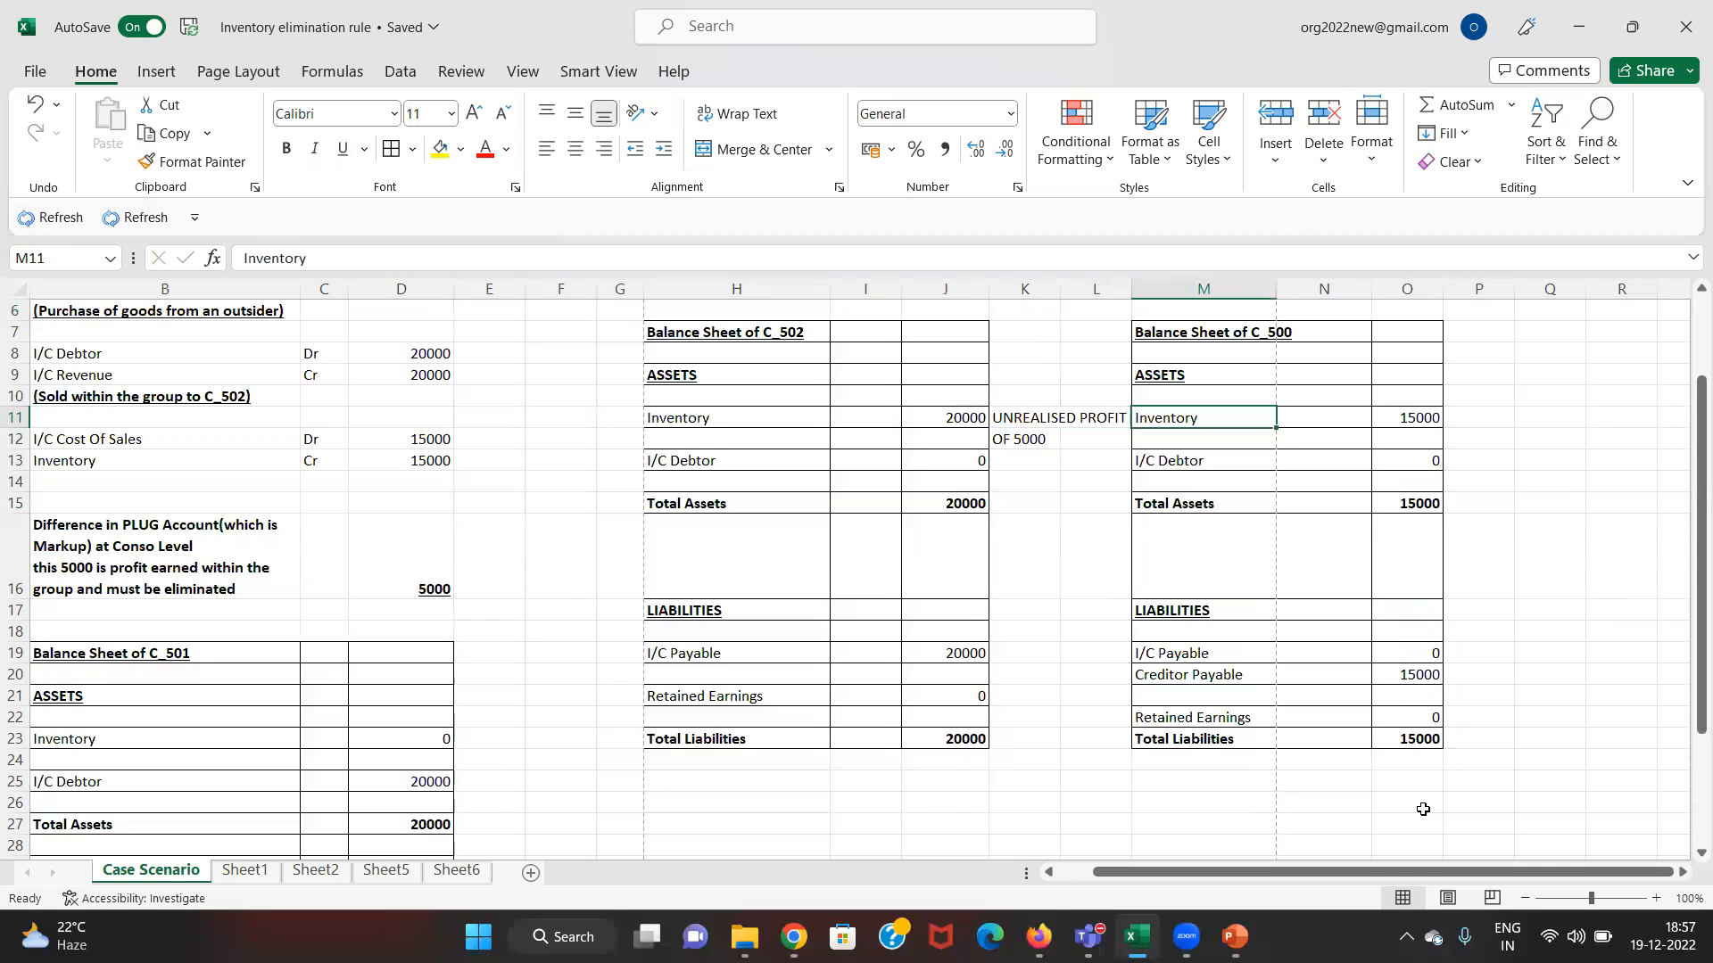
{"action": "key", "text": "ctrl+b"}
- Make the consolidated C_500 Creditor Payable value in O20 bold
{"action": "key", "text": "Down"}
{"action": "key", "text": "Down"}
{"action": "key", "text": "Down"}
{"action": "key", "text": "Down"}
{"action": "key", "text": "Down"}
{"action": "key", "text": "Down"}
{"action": "key", "text": "Down"}
{"action": "key", "text": "Down"}
{"action": "key", "text": "Down"}
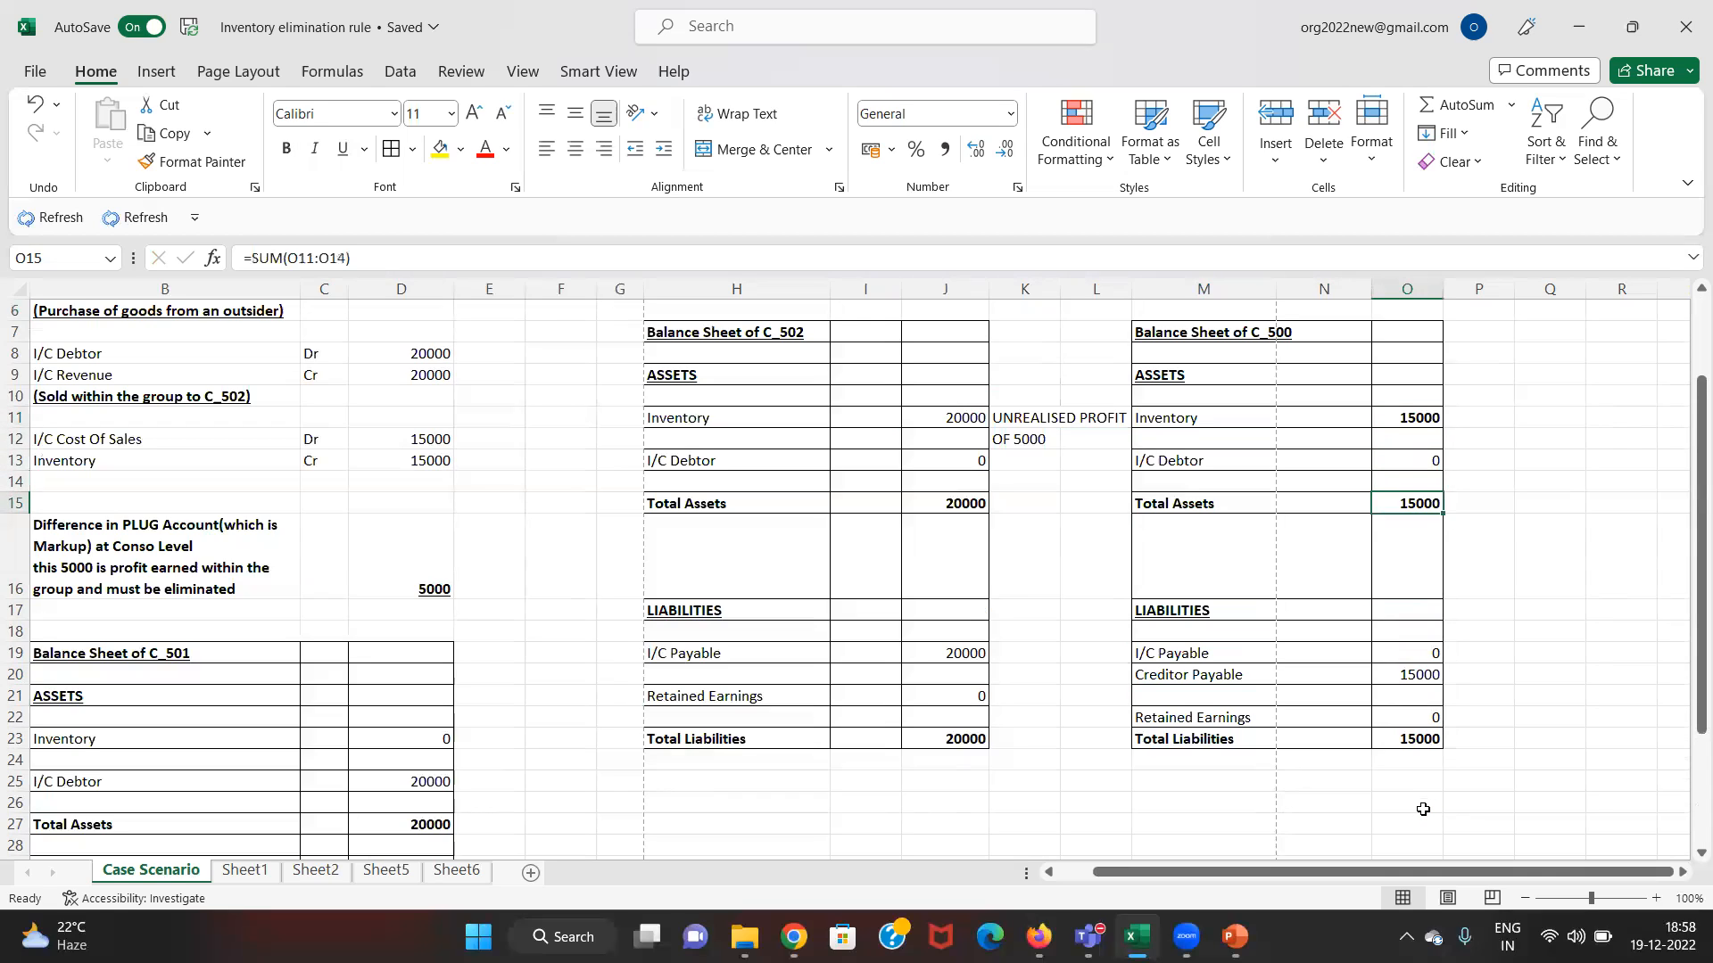
{"action": "key", "text": "ctrl+b"}
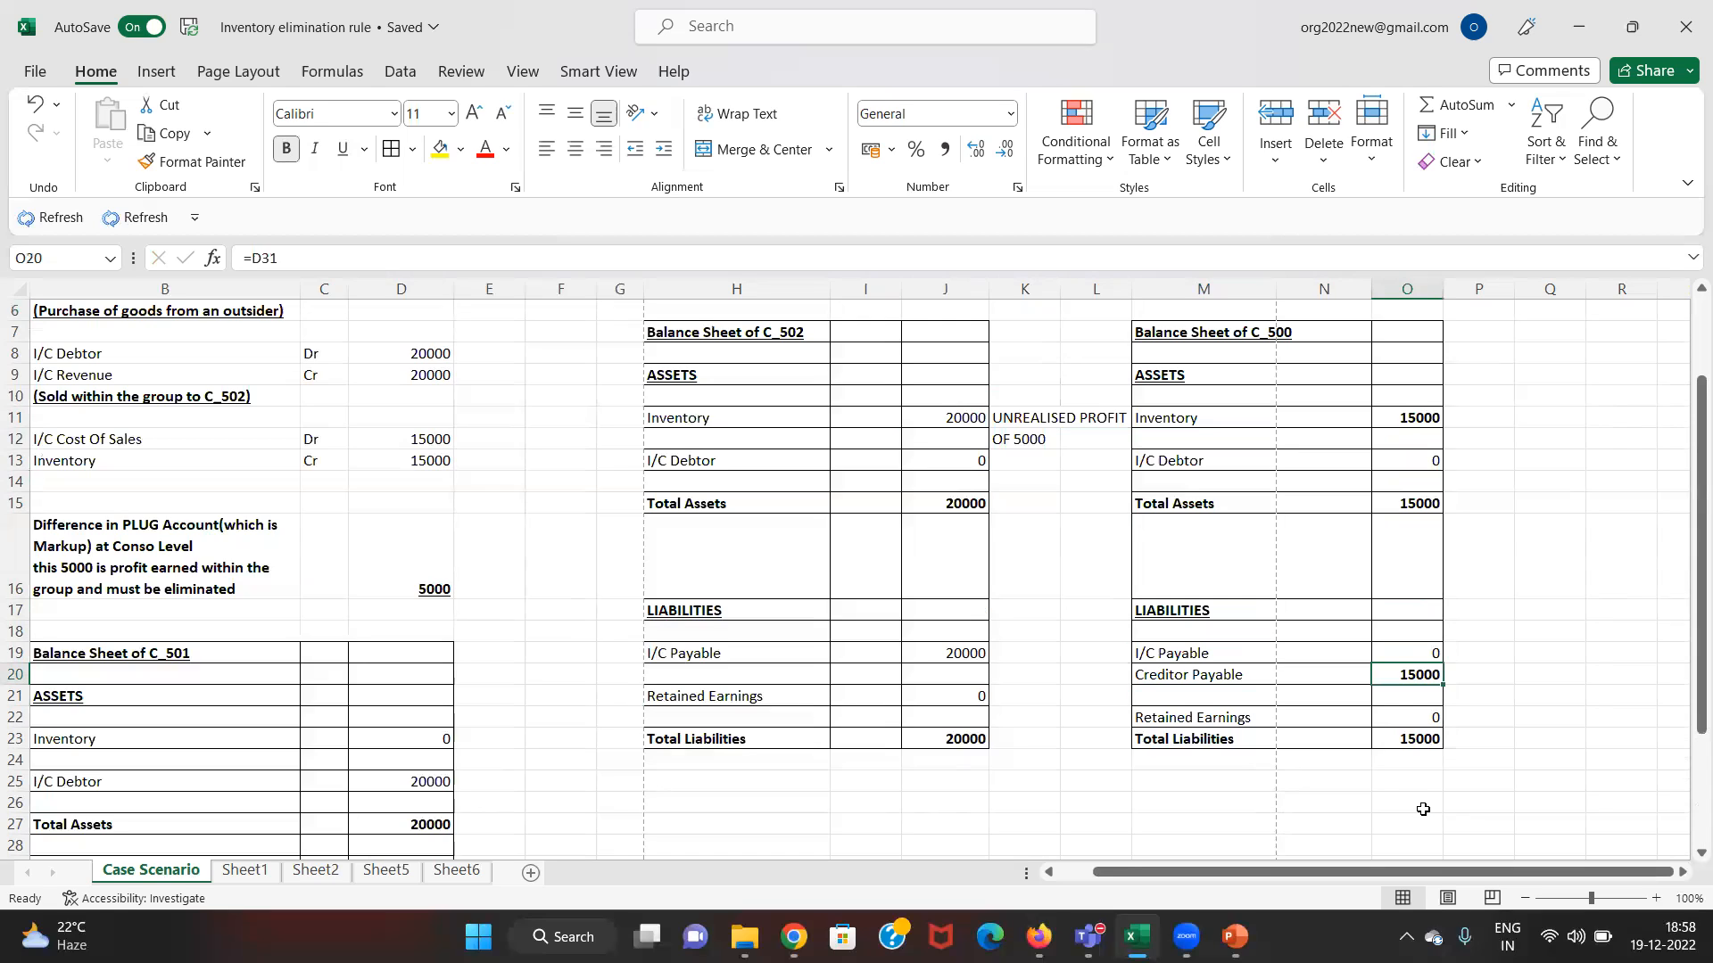
- Apply all borders to the C_501 outside purchase entry in A4:E7
{"action": "key", "text": "Left"}
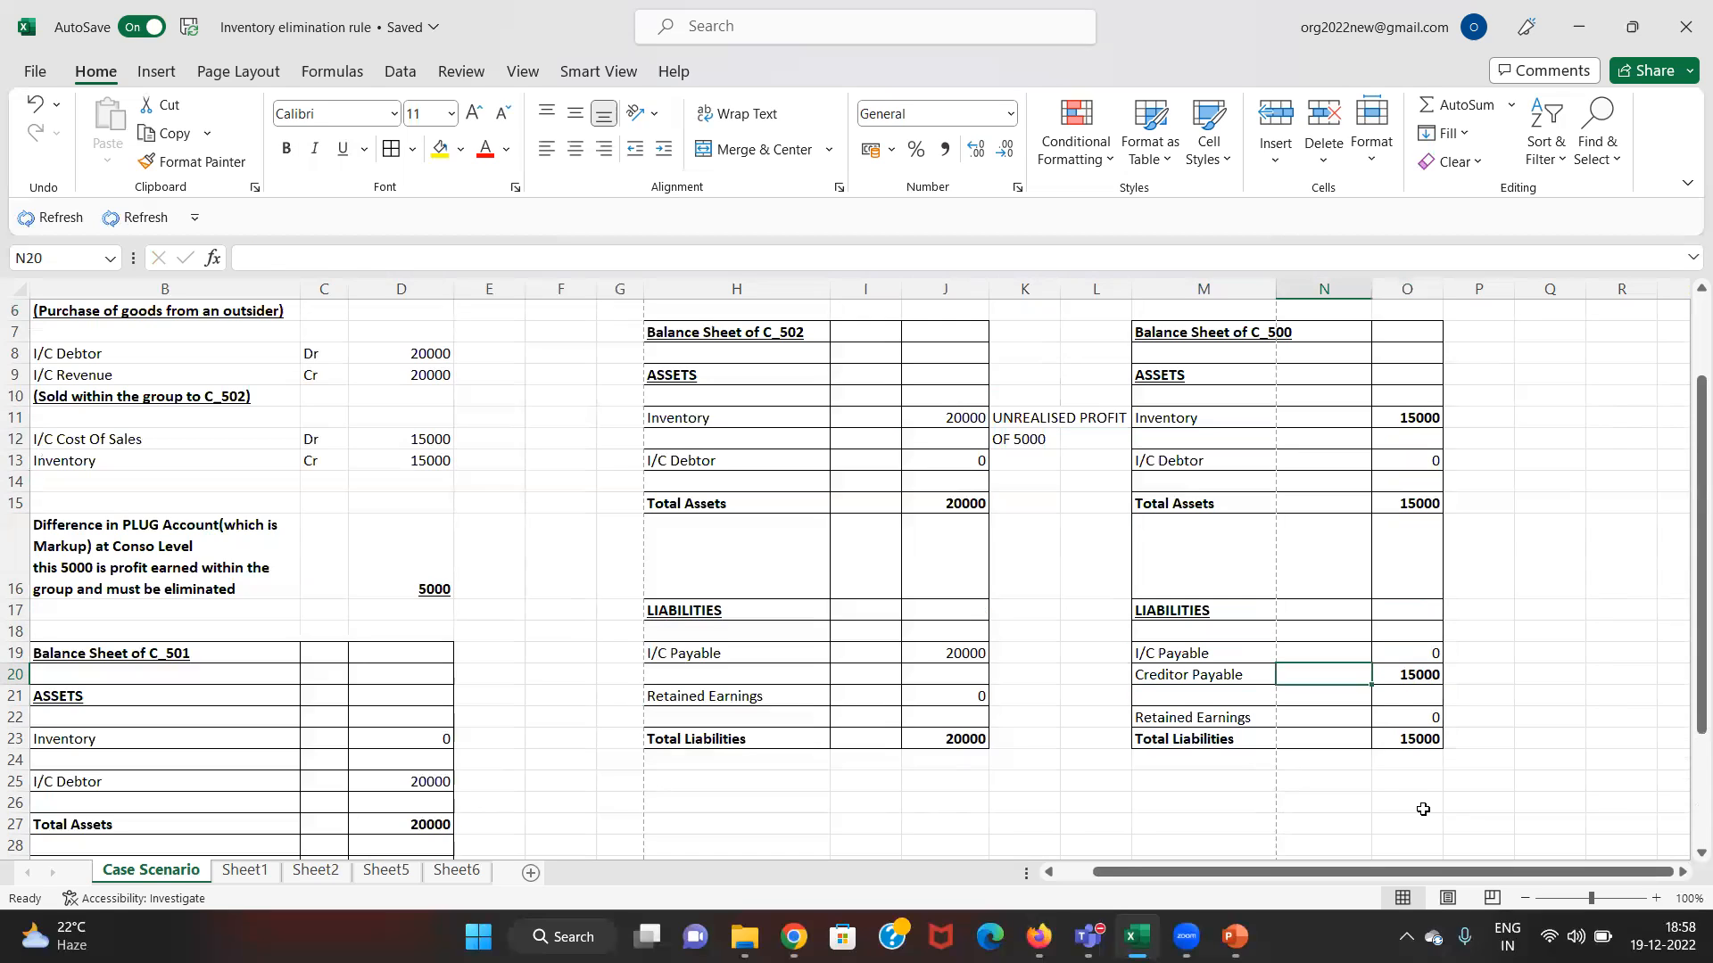
{"action": "key", "text": "Left"}
{"action": "key", "text": "Left"}
{"action": "key", "text": "Left"}
{"action": "key", "text": "Left"}
{"action": "key", "text": "Left"}
{"action": "key", "text": "Left"}
{"action": "key", "text": "Left"}
{"action": "key", "text": "Left"}
{"action": "key", "text": "Left"}
{"action": "key", "text": "Left"}
{"action": "key", "text": "Left"}
{"action": "key", "text": "Left"}
{"action": "key", "text": "Up"}
{"action": "key", "text": "Up"}
{"action": "key", "text": "Up"}
{"action": "key", "text": "Up"}
{"action": "key", "text": "Up"}
{"action": "key", "text": "Up"}
{"action": "key", "text": "Up"}
{"action": "key", "text": "Up"}
{"action": "key", "text": "Up"}
{"action": "key", "text": "Up"}
{"action": "key", "text": "Up"}
{"action": "key", "text": "Up"}
{"action": "key", "text": "Up"}
{"action": "key", "text": "Up"}
{"action": "key", "text": "Up"}
{"action": "key", "text": "Up"}
{"action": "key", "text": "Up"}
{"action": "key", "text": "Up"}
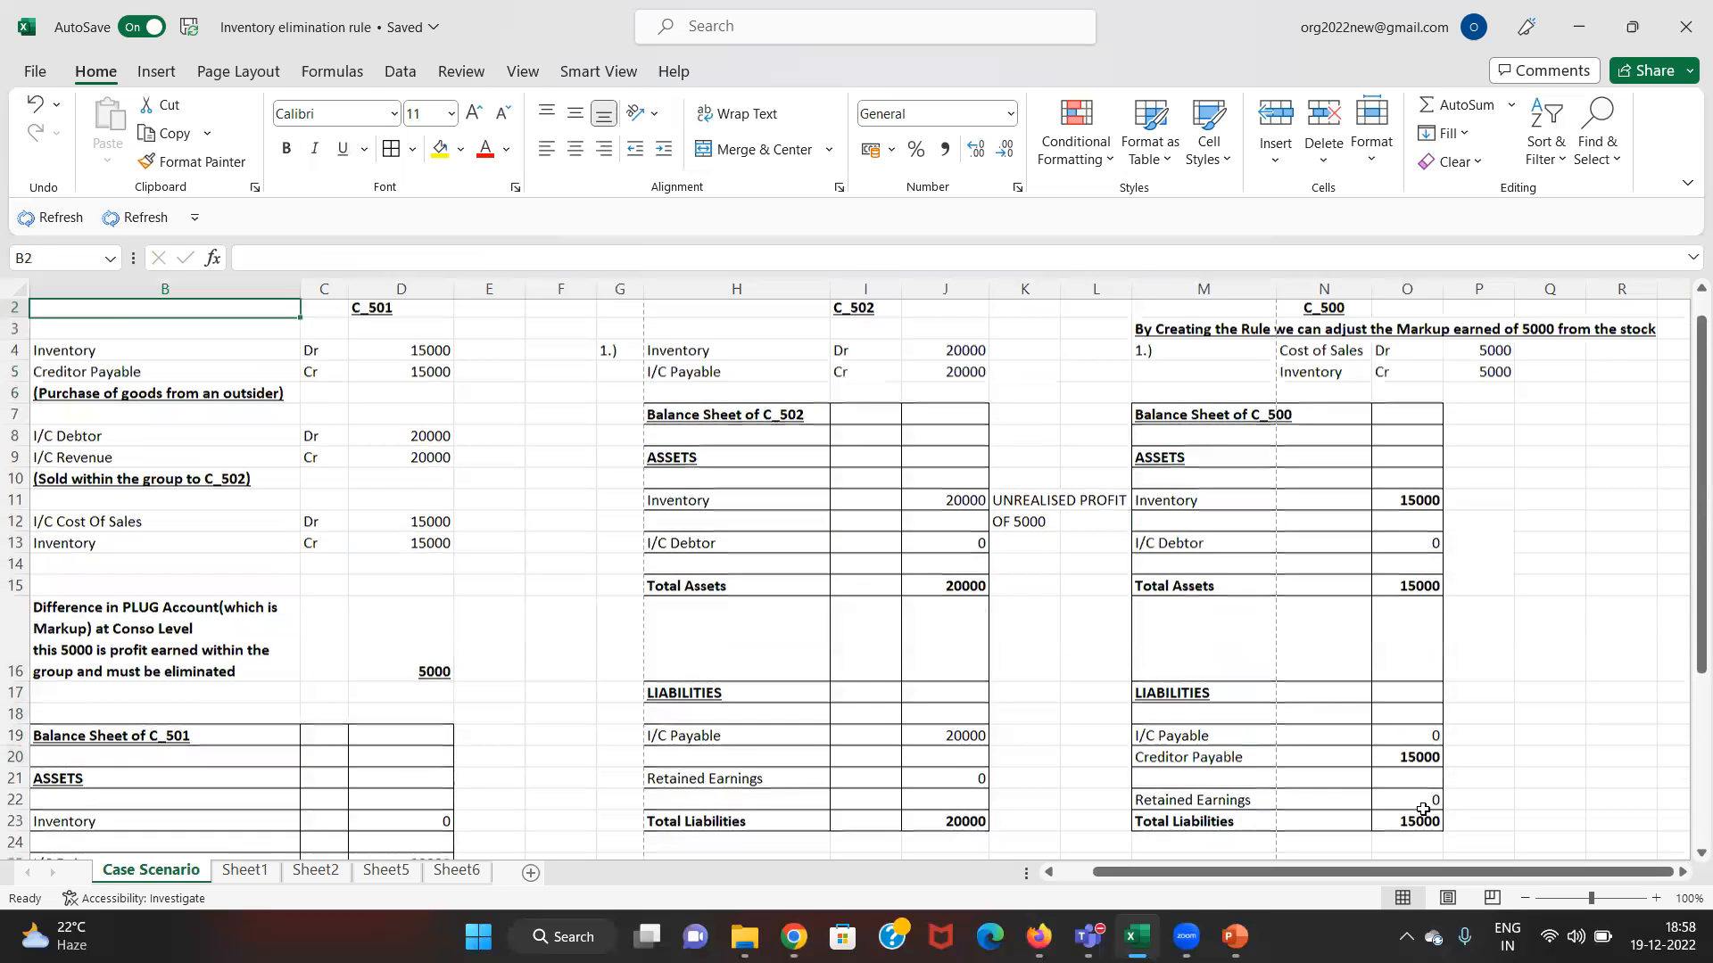
{"action": "key", "text": "Up"}
{"action": "key", "text": "Down"}
{"action": "key", "text": "Down"}
{"action": "key", "text": "Down"}
{"action": "key", "text": "Left"}
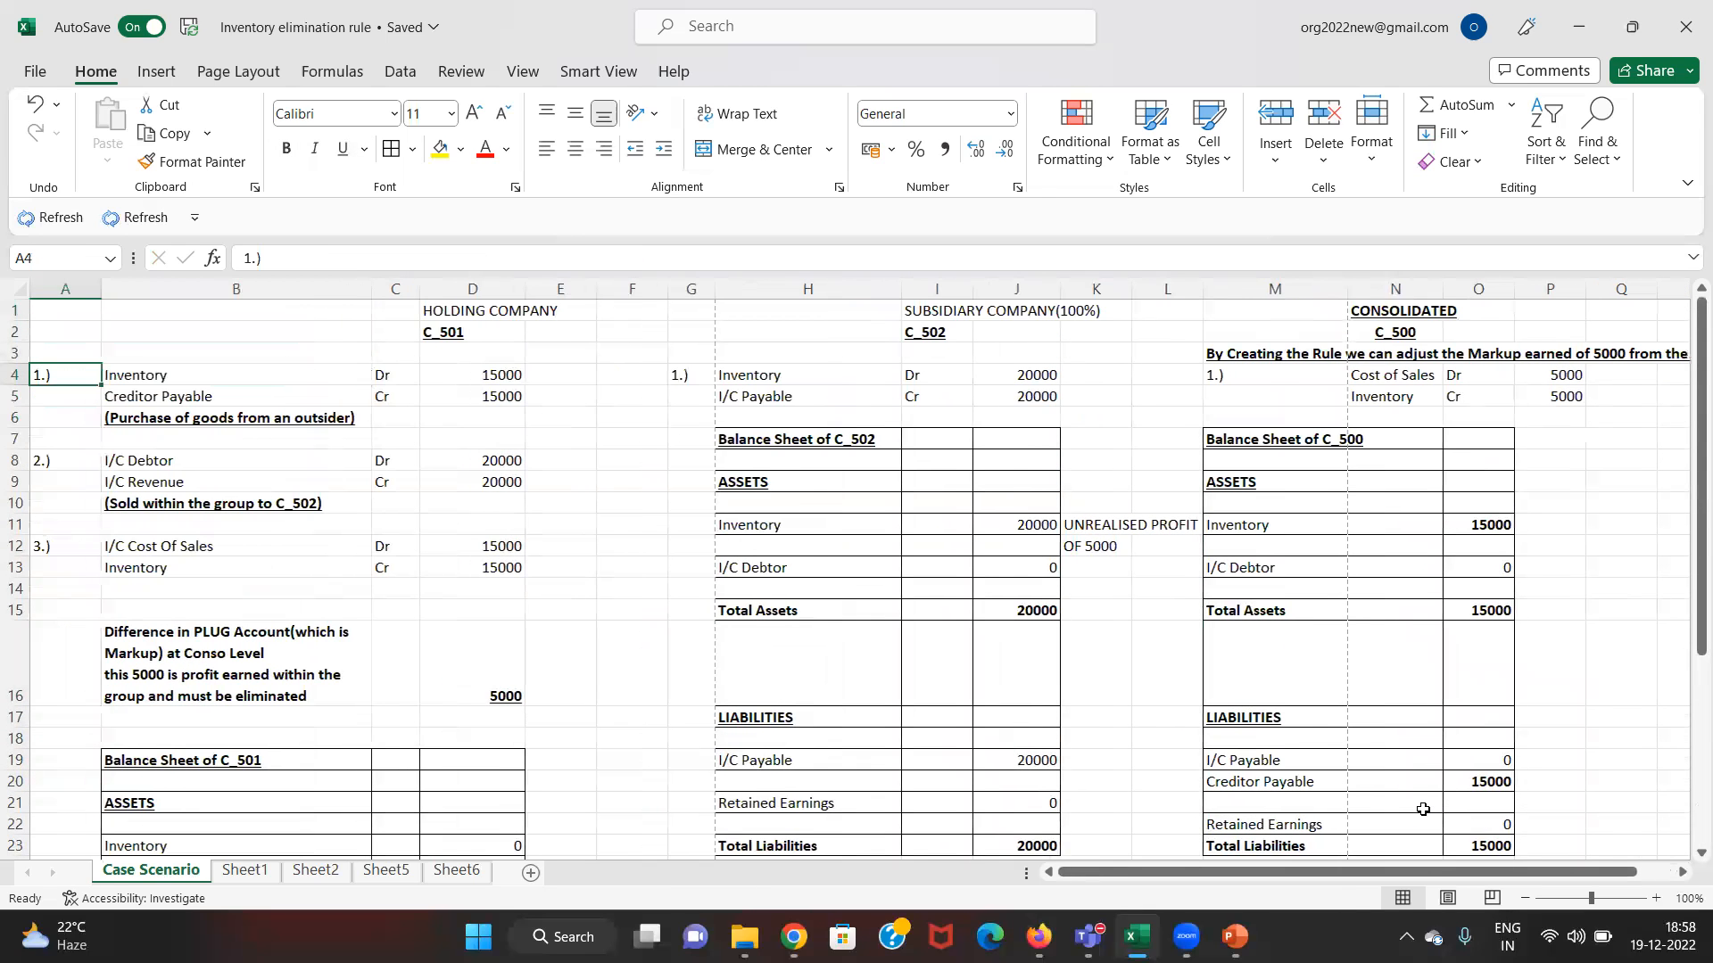
{"action": "key", "text": "shift+Right"}
{"action": "key", "text": "shift+Down"}
{"action": "key", "text": "shift+Down"}
{"action": "key", "text": "shift+Right"}
{"action": "key", "text": "shift+Right"}
{"action": "key", "text": "shift+Down"}
{"action": "key", "text": "shift+Right"}
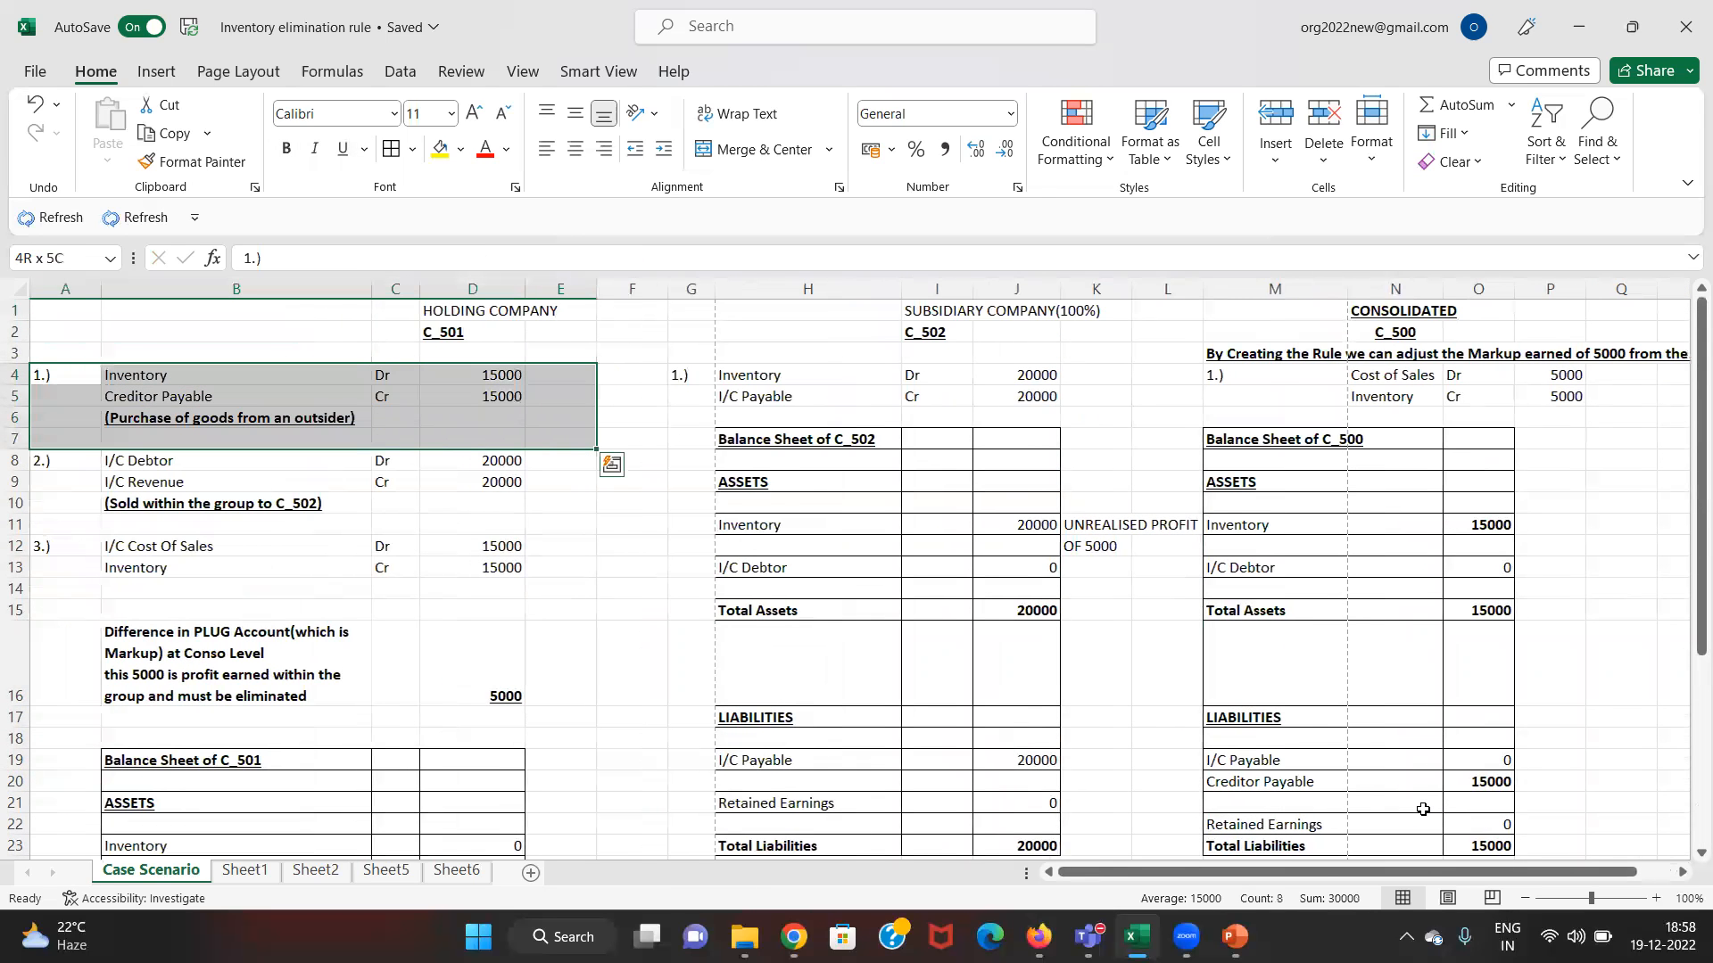
{"action": "key", "text": "alt+h"}
{"action": "key", "text": "b"}
{"action": "key", "text": "a"}
{"action": "key", "text": "Right"}
{"action": "key", "text": "Left"}
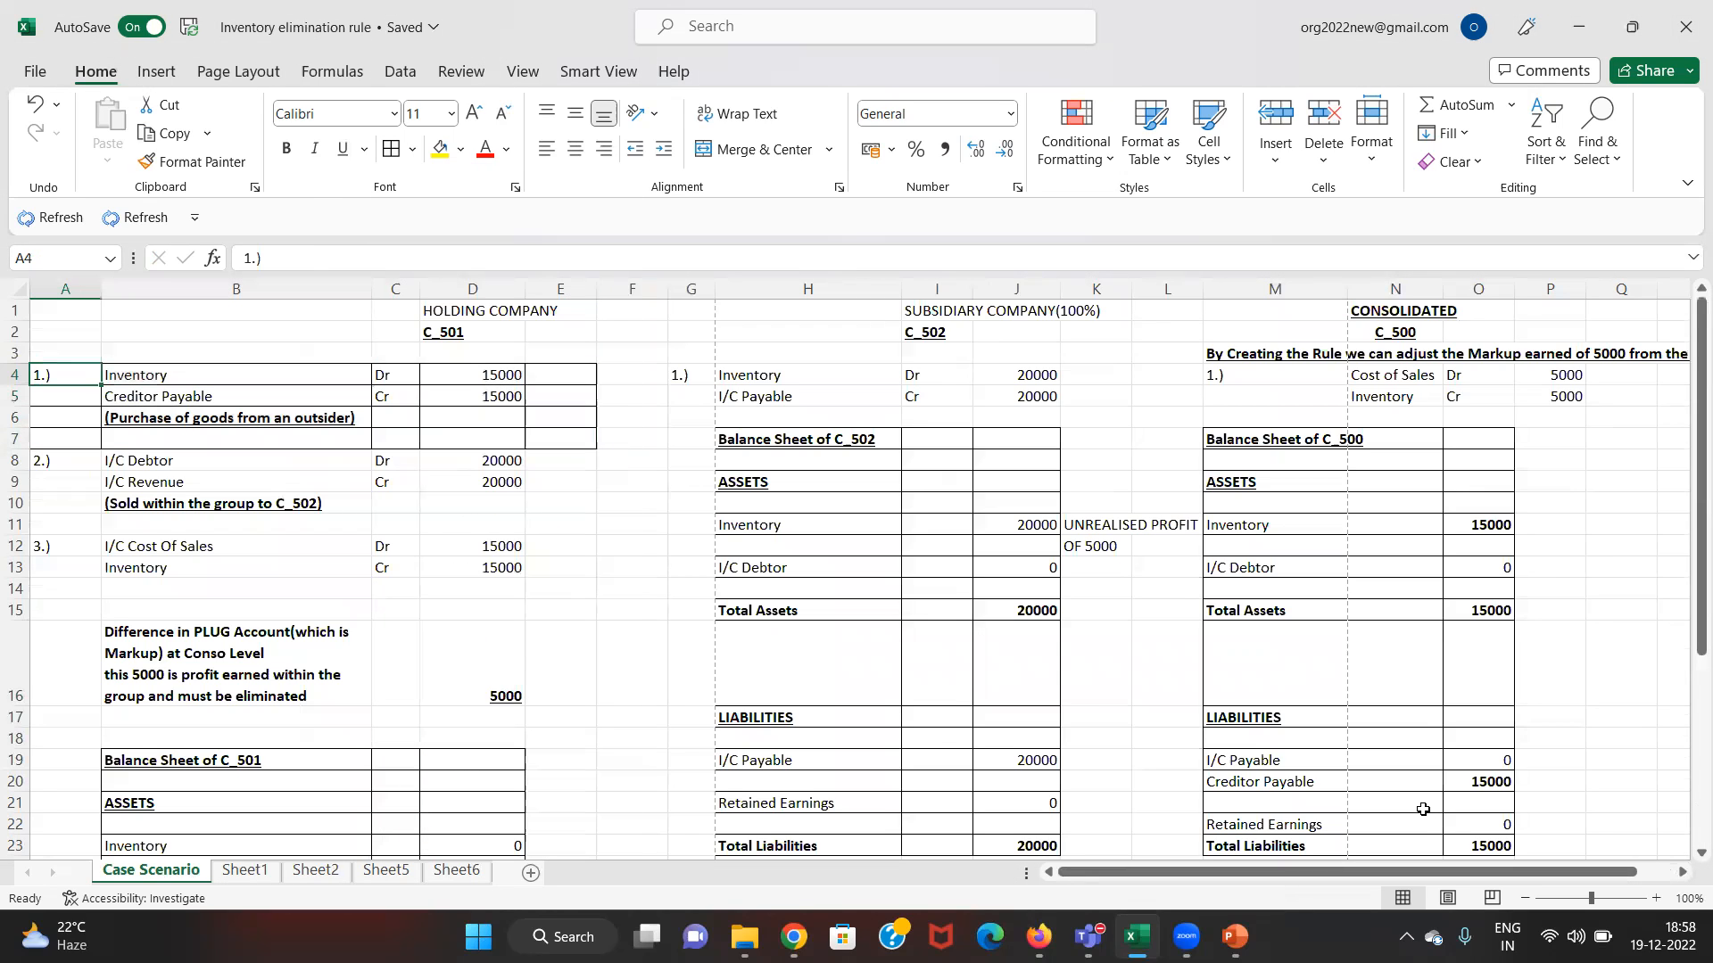
- Examine the C_501 journal entries in column B, from the outside purchase to the I/C Revenue line of the intercompany sale
{"action": "key", "text": "Right"}
{"action": "key", "text": "Down"}
{"action": "key", "text": "Down"}
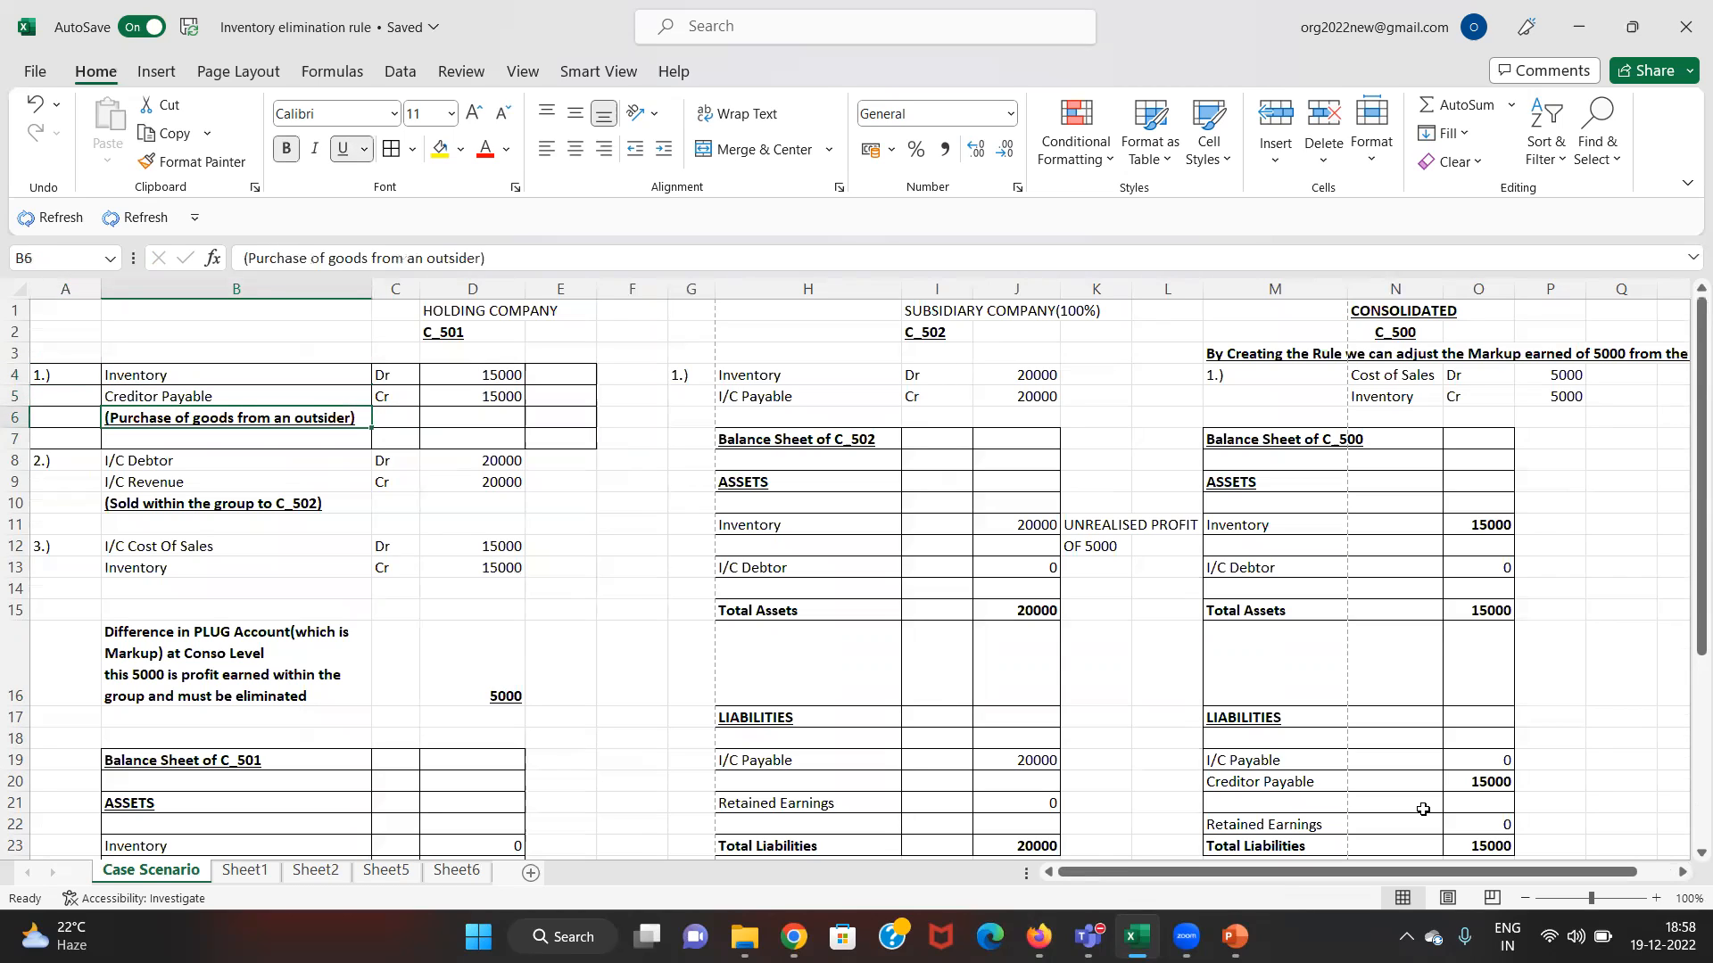
{"action": "key", "text": "Right"}
{"action": "key", "text": "Down"}
{"action": "key", "text": "Down"}
{"action": "key", "text": "Left"}
{"action": "key", "text": "Up"}
{"action": "key", "text": "Down"}
{"action": "key", "text": "Down"}
{"action": "key", "text": "Down"}
{"action": "key", "text": "Down"}
{"action": "key", "text": "Down"}
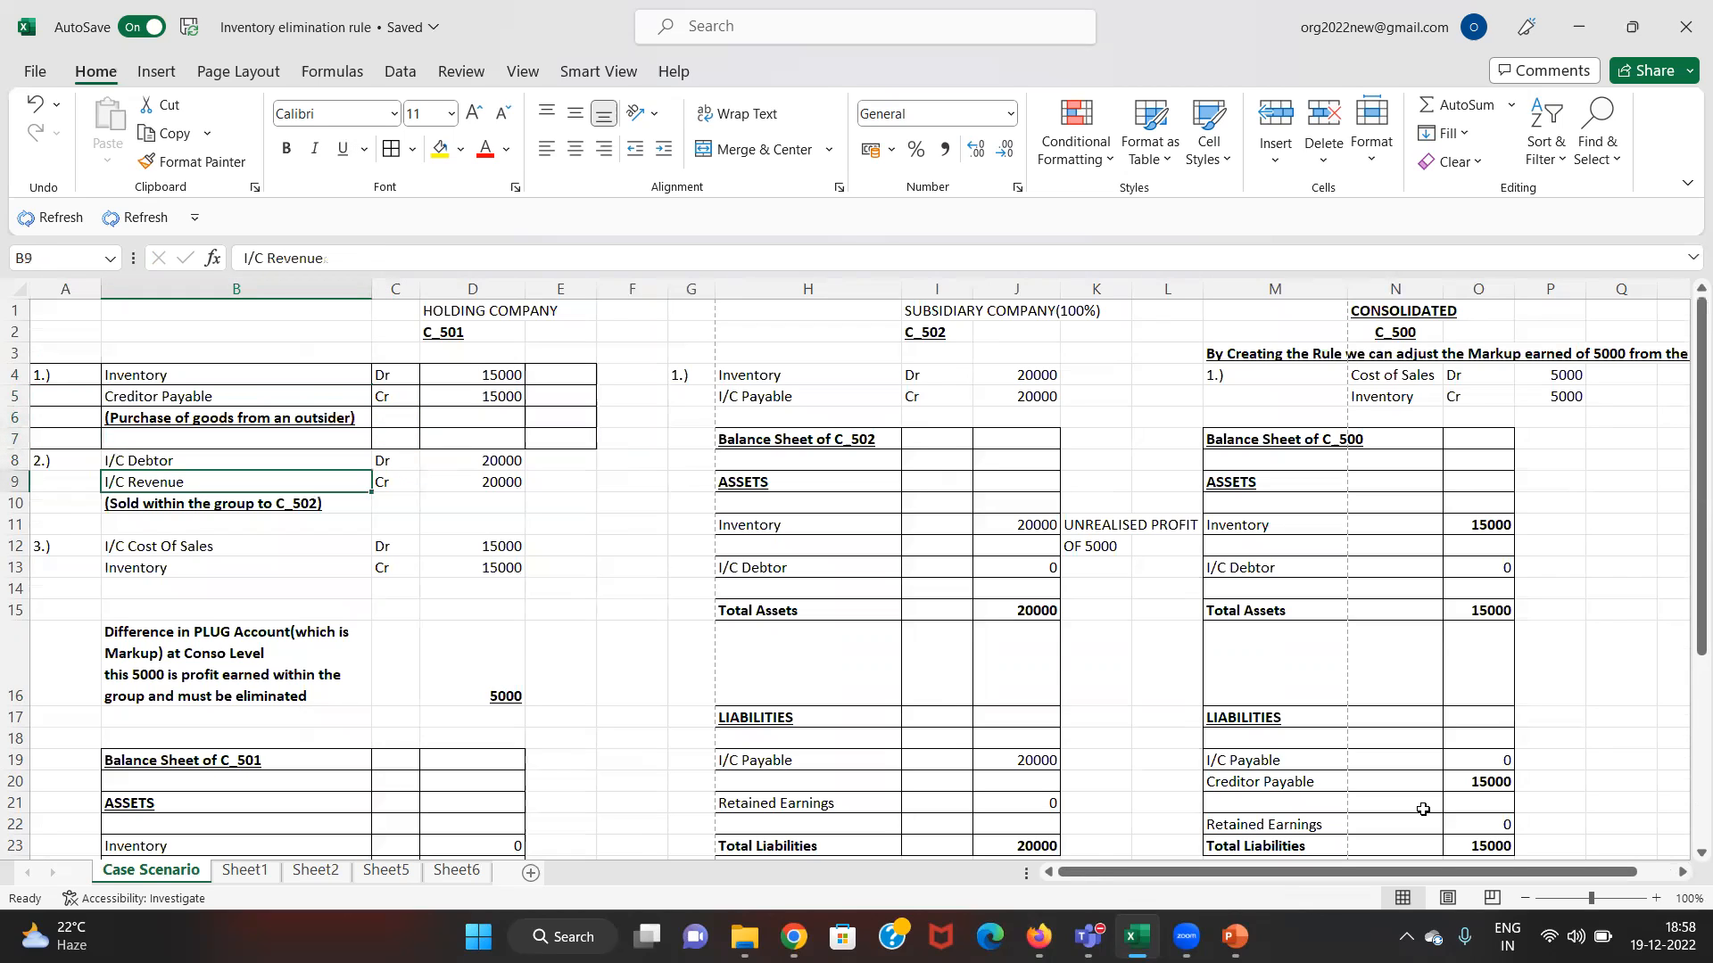
- Go across to the C_502 balance sheet heading in H7 and return to the C_501 purchase entry in row 4
{"action": "key", "text": "Right"}
{"action": "key", "text": "Right"}
{"action": "key", "text": "Up"}
{"action": "key", "text": "Right"}
{"action": "key", "text": "Up"}
{"action": "key", "text": "Right"}
{"action": "key", "text": "Up"}
{"action": "key", "text": "Right"}
{"action": "key", "text": "Up"}
{"action": "key", "text": "Up"}
{"action": "key", "text": "Right"}
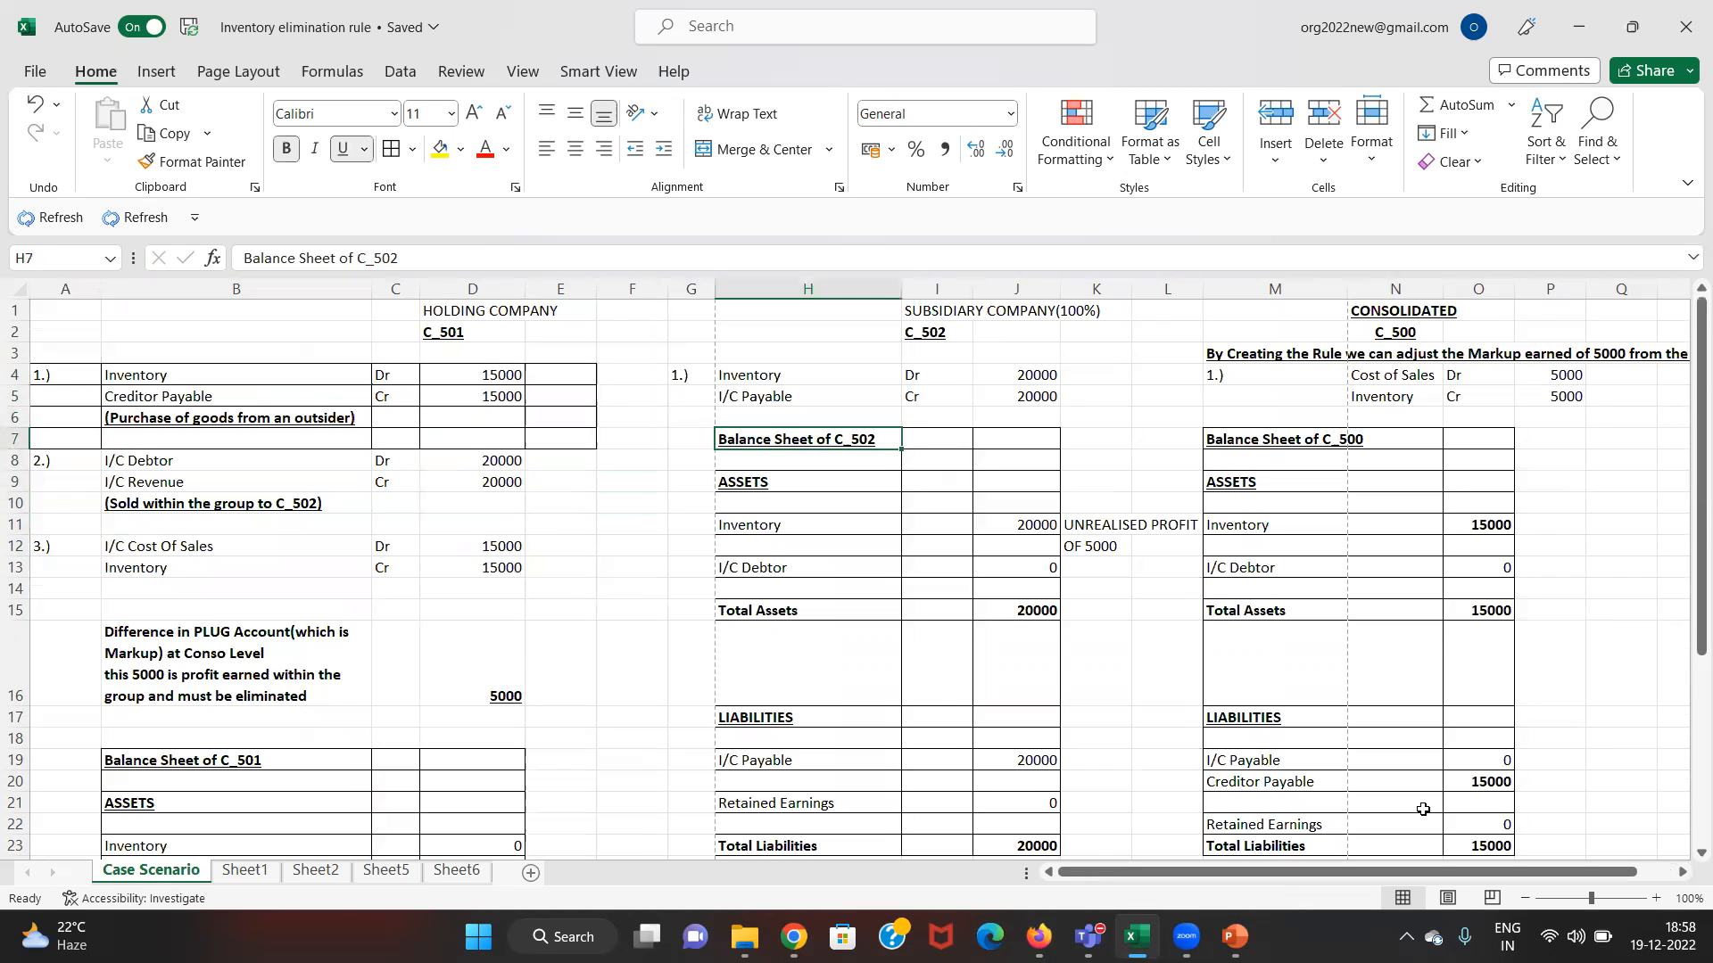
{"action": "key", "text": "Left"}
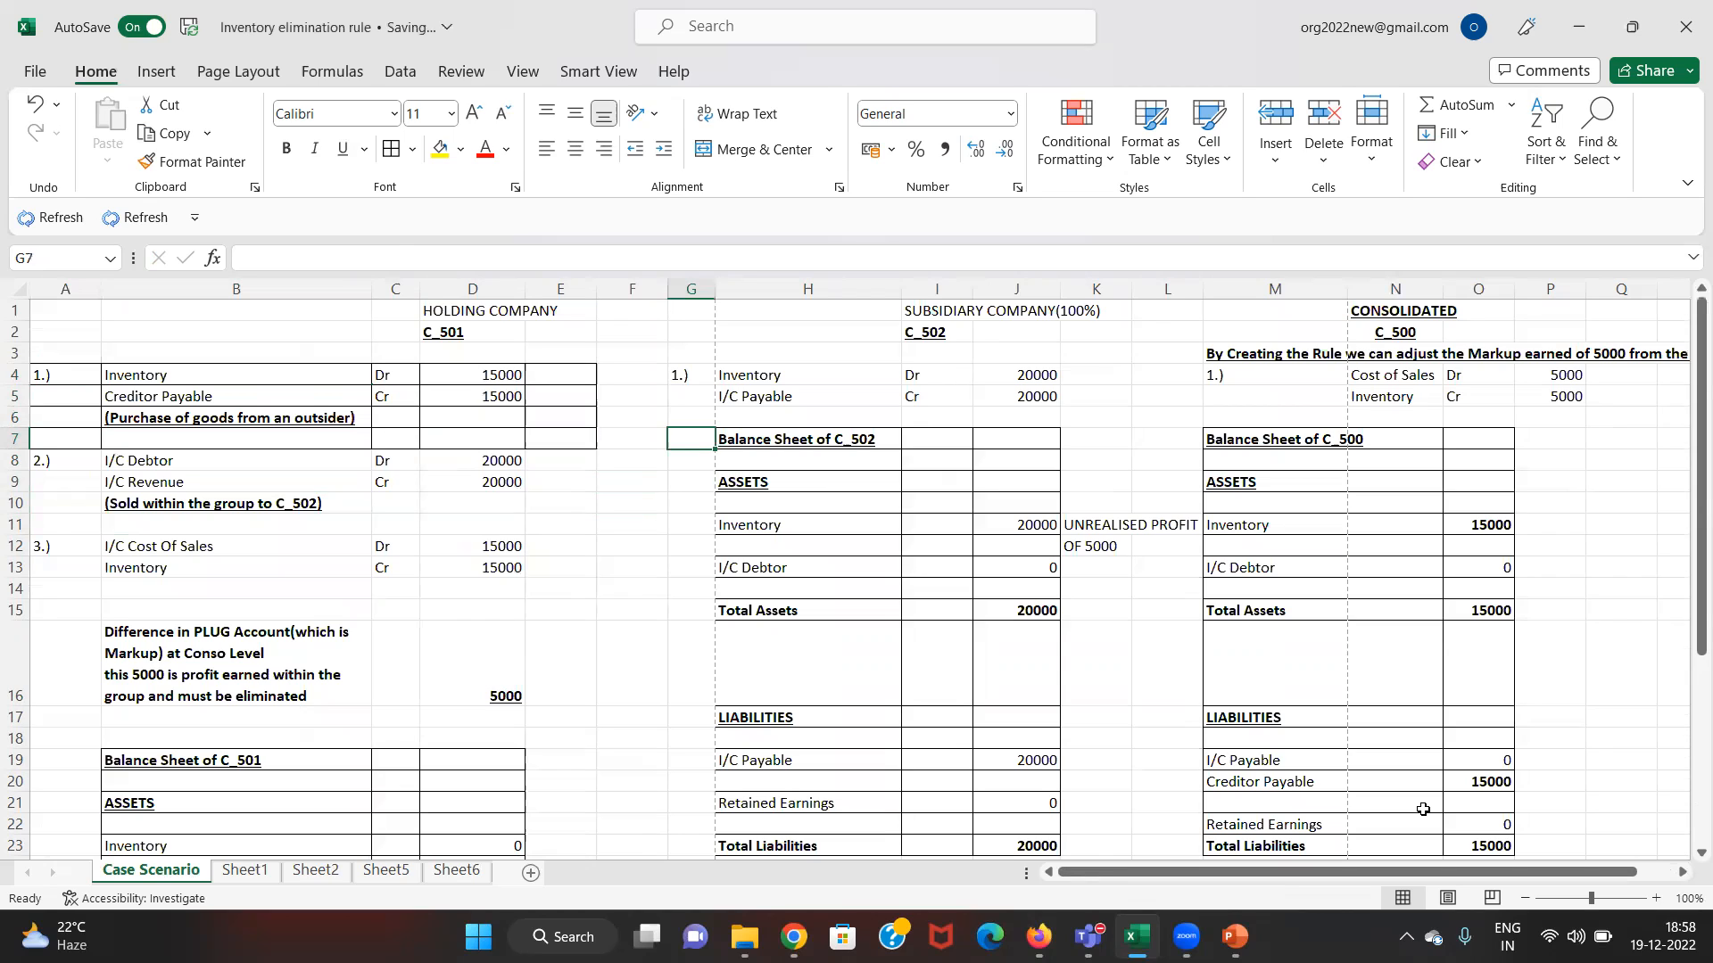
{"action": "key", "text": "Left"}
{"action": "key", "text": "Left"}
{"action": "key", "text": "Left"}
{"action": "key", "text": "Left"}
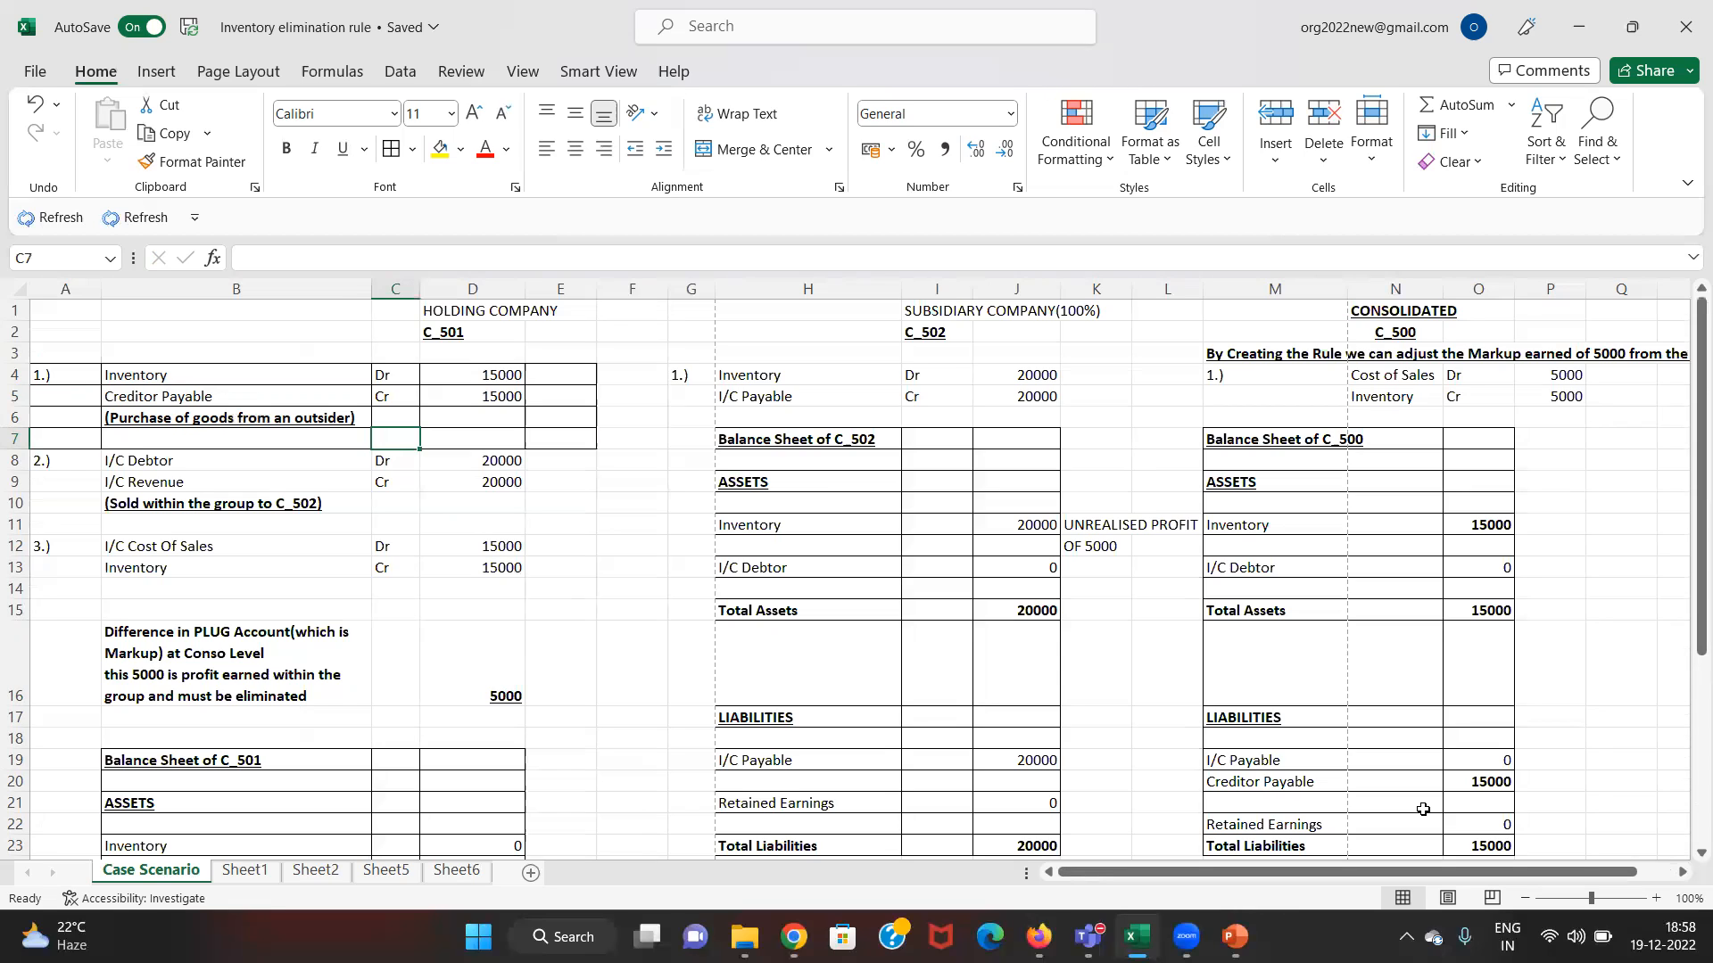
{"action": "key", "text": "Up"}
{"action": "key", "text": "Up"}
{"action": "key", "text": "Up"}
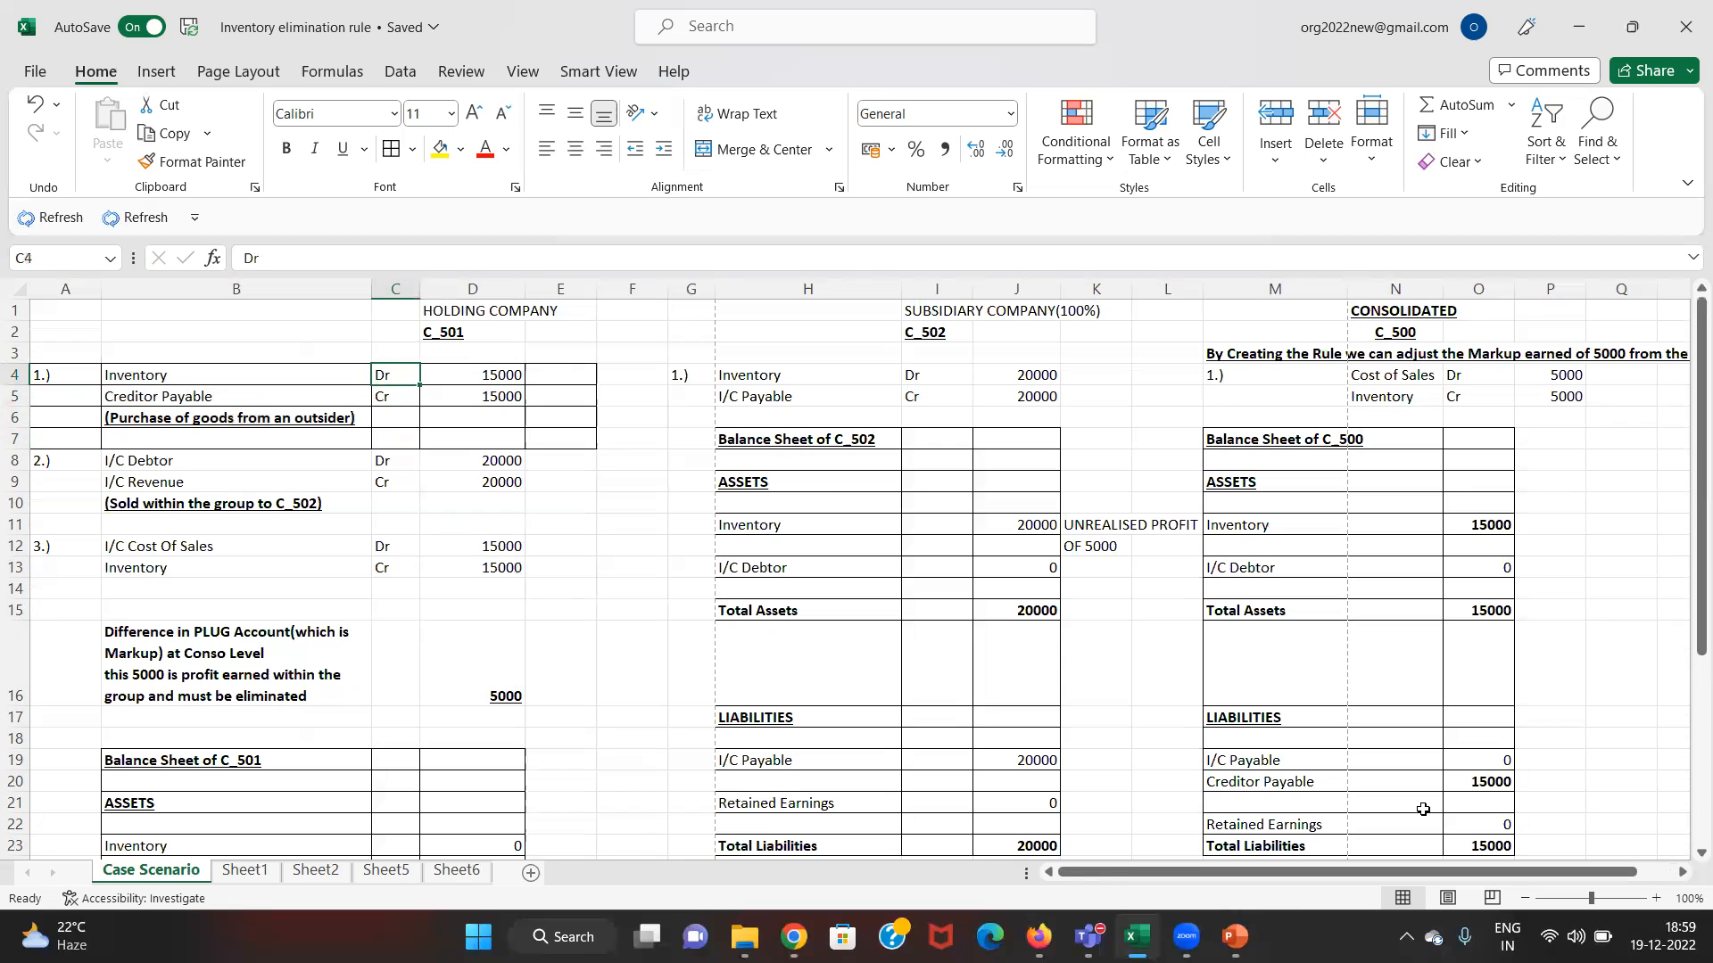
- Go from the C_501 purchase entry to the consolidated C_500 Inventory in O11 and examine its formula
{"action": "key", "text": "Left"}
{"action": "key", "text": "Right"}
{"action": "key", "text": "Right"}
{"action": "key", "text": "Down"}
{"action": "key", "text": "Right"}
{"action": "key", "text": "Right"}
{"action": "key", "text": "Right"}
{"action": "key", "text": "Right"}
{"action": "key", "text": "Right"}
{"action": "key", "text": "Right"}
{"action": "key", "text": "Right"}
{"action": "key", "text": "Right"}
{"action": "key", "text": "Right"}
{"action": "key", "text": "Down"}
{"action": "key", "text": "Down"}
{"action": "key", "text": "Down"}
{"action": "key", "text": "Down"}
{"action": "key", "text": "Down"}
{"action": "key", "text": "Down"}
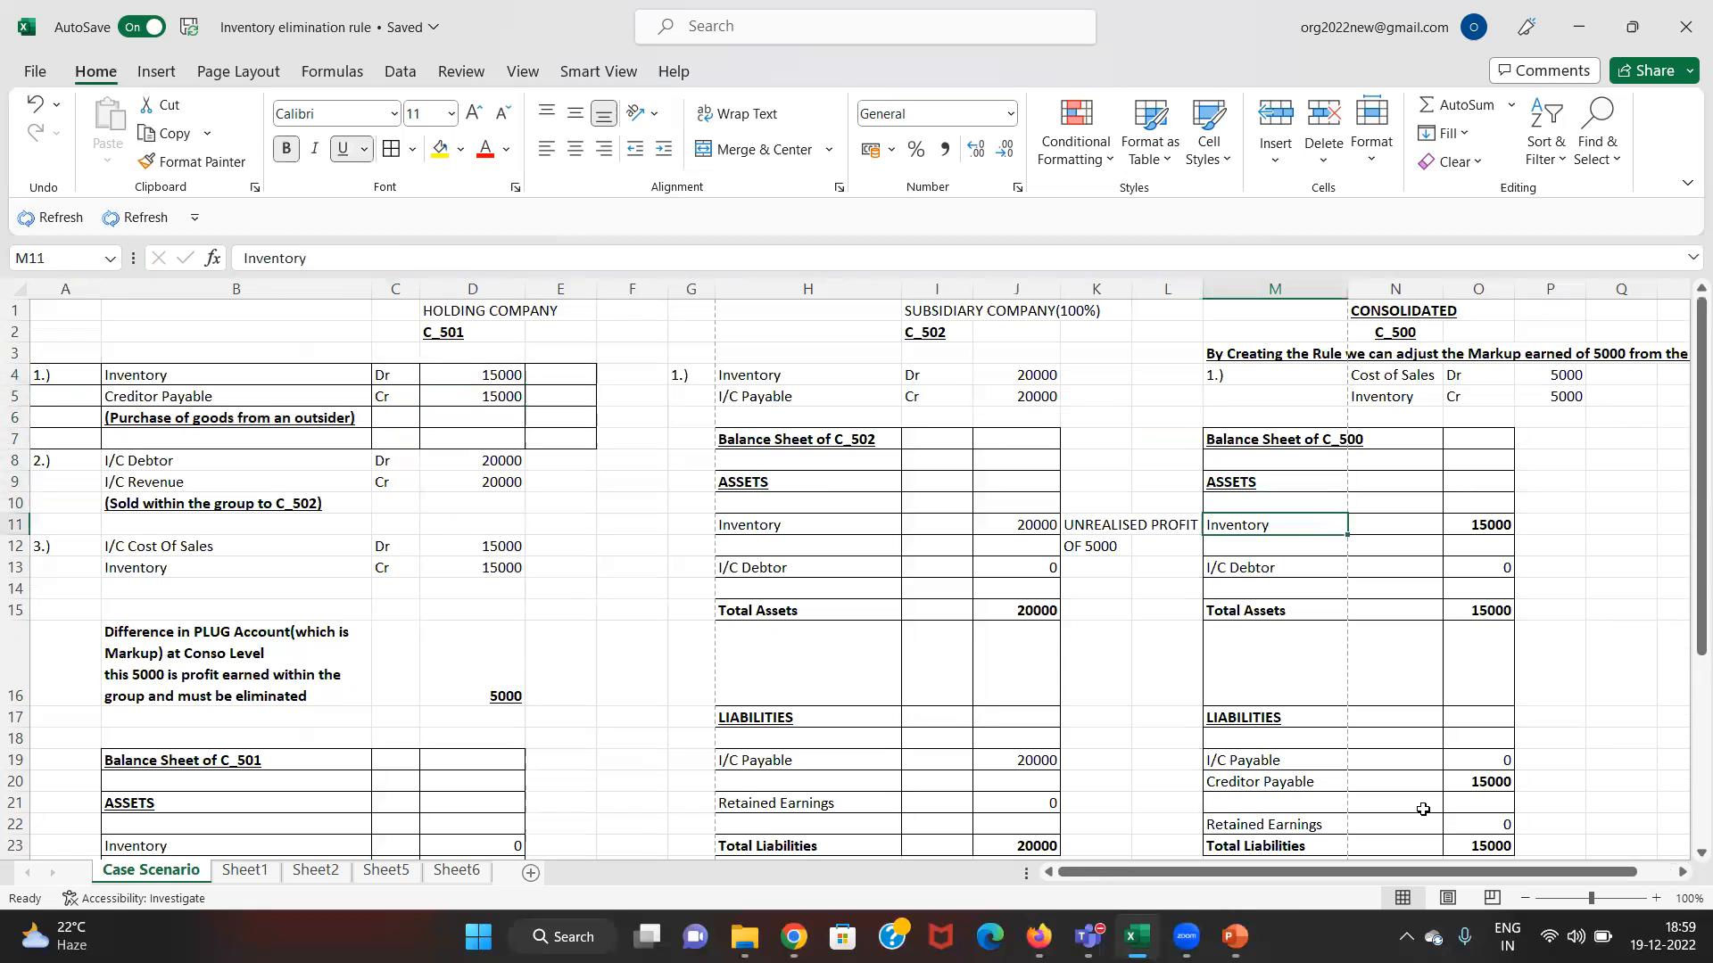
{"action": "key", "text": "Right"}
{"action": "key", "text": "Right"}
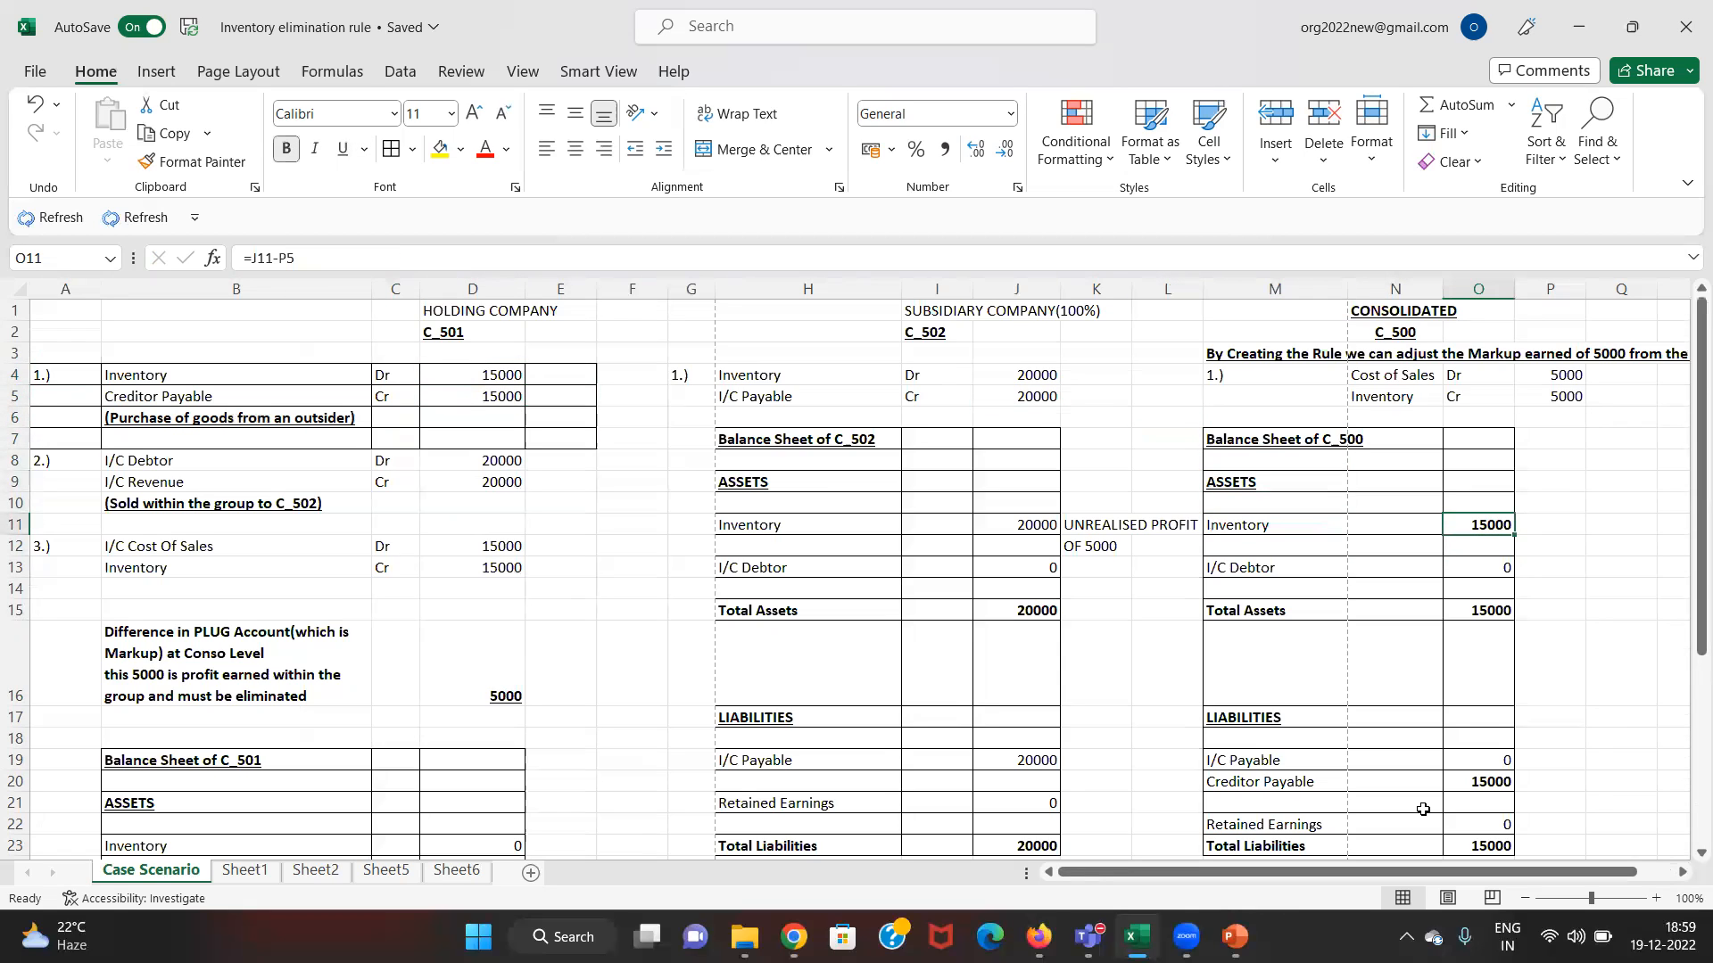
- Review the C_501 journal entries again and continue to the C_502 liabilities around the I/C Payable amount in column J
{"action": "key", "text": "Left"}
{"action": "key", "text": "Left"}
{"action": "key", "text": "Left"}
{"action": "key", "text": "Left"}
{"action": "key", "text": "Left"}
{"action": "key", "text": "Left"}
{"action": "key", "text": "Left"}
{"action": "key", "text": "Left"}
{"action": "key", "text": "Left"}
{"action": "key", "text": "Left"}
{"action": "key", "text": "Left"}
{"action": "key", "text": "Left"}
{"action": "key", "text": "Up"}
{"action": "key", "text": "Up"}
{"action": "key", "text": "Up"}
{"action": "key", "text": "Up"}
{"action": "key", "text": "Up"}
{"action": "key", "text": "Right"}
{"action": "key", "text": "Up"}
{"action": "key", "text": "Down"}
{"action": "key", "text": "Down"}
{"action": "key", "text": "Down"}
{"action": "key", "text": "Down"}
{"action": "key", "text": "Down"}
{"action": "key", "text": "Down"}
{"action": "key", "text": "Down"}
{"action": "key", "text": "Down"}
{"action": "key", "text": "Down"}
{"action": "key", "text": "Down"}
{"action": "key", "text": "Down"}
{"action": "key", "text": "Down"}
{"action": "key", "text": "Down"}
{"action": "key", "text": "Right"}
{"action": "key", "text": "Right"}
{"action": "key", "text": "Right"}
{"action": "key", "text": "Right"}
{"action": "key", "text": "Right"}
{"action": "key", "text": "Down"}
{"action": "key", "text": "Right"}
{"action": "key", "text": "Down"}
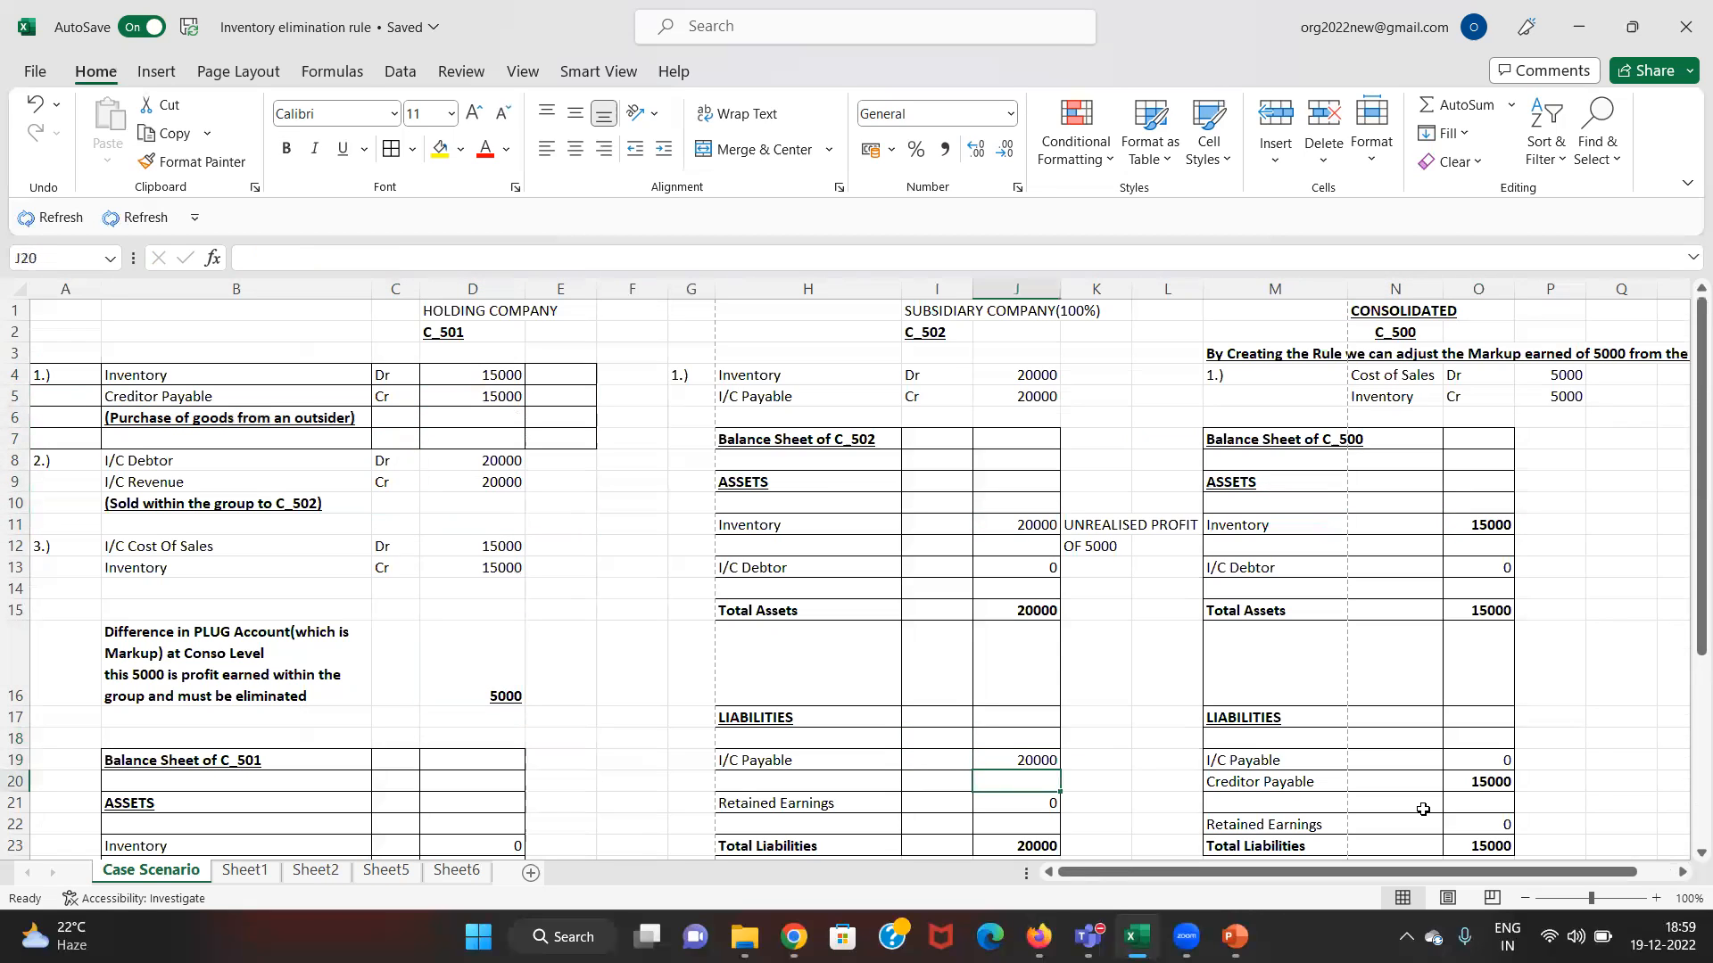
- Examine the consolidated C_500 Creditor Payable in O20 and go back up to the CONSOLIDATED heading in N1
{"action": "key", "text": "Right"}
{"action": "key", "text": "Right"}
{"action": "key", "text": "Right"}
{"action": "key", "text": "Right"}
{"action": "key", "text": "Right"}
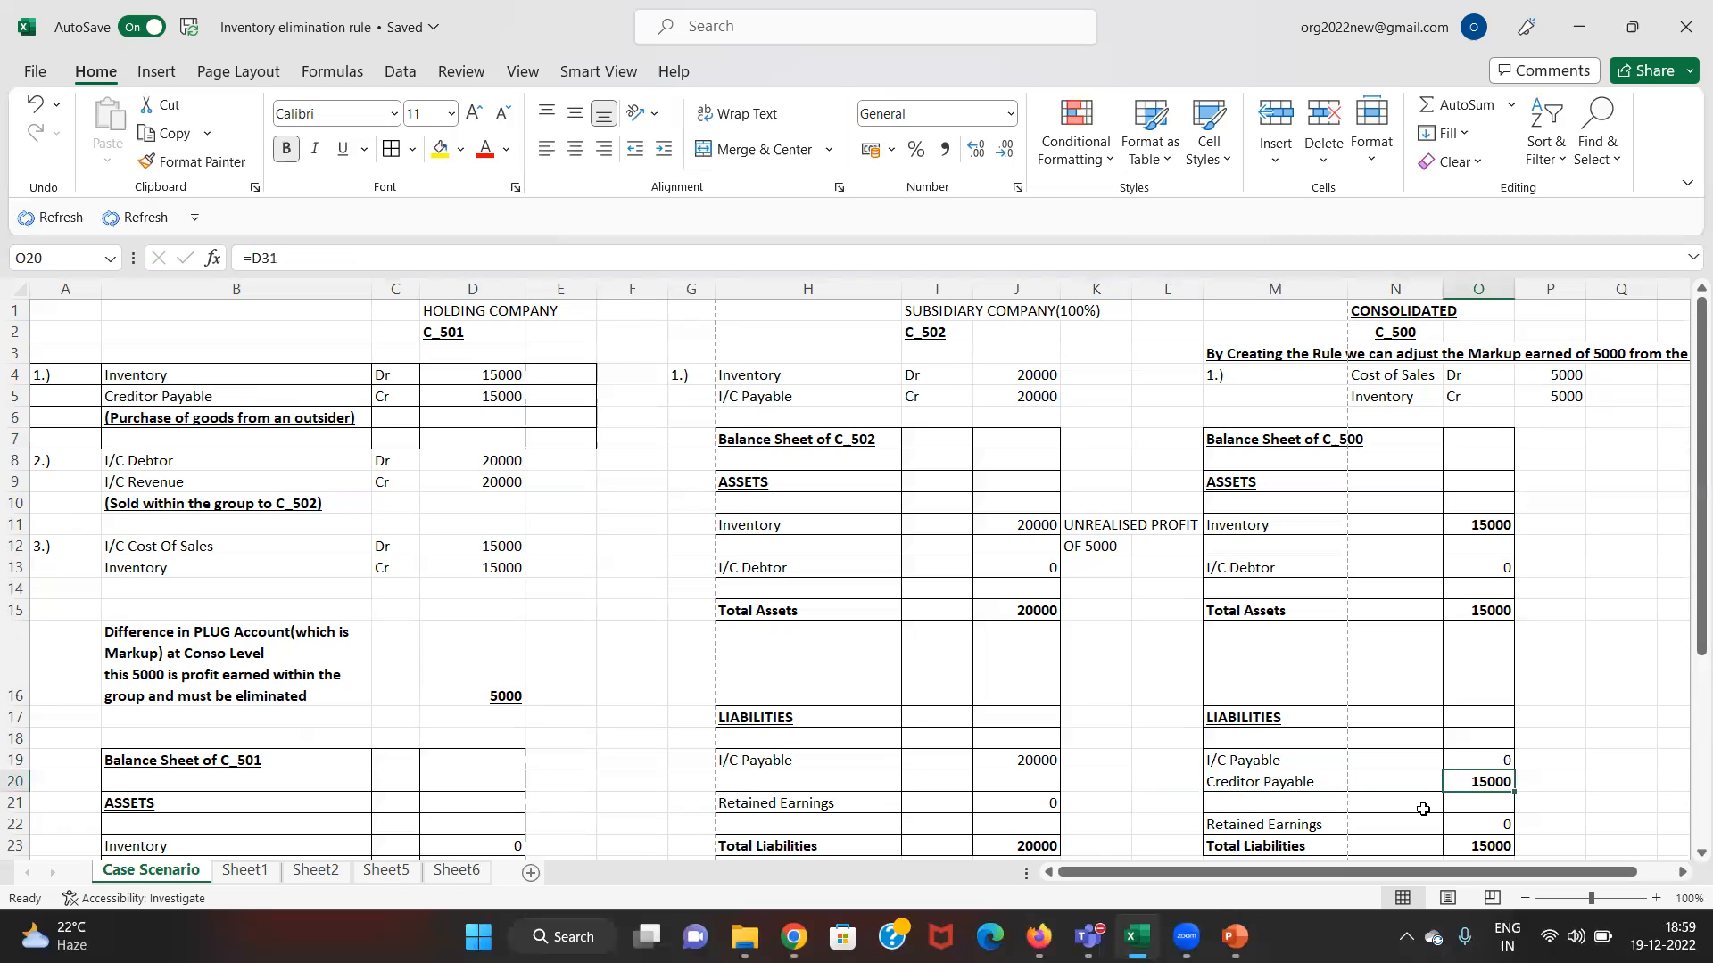
{"action": "key", "text": "Up"}
{"action": "key", "text": "Up"}
{"action": "key", "text": "Up"}
{"action": "key", "text": "Up"}
{"action": "key", "text": "Up"}
{"action": "key", "text": "Up"}
{"action": "key", "text": "Up"}
{"action": "key", "text": "Up"}
{"action": "key", "text": "Up"}
{"action": "key", "text": "Up"}
{"action": "key", "text": "Up"}
{"action": "key", "text": "Up"}
{"action": "key", "text": "Up"}
{"action": "key", "text": "Up"}
{"action": "key", "text": "Up"}
{"action": "key", "text": "Up"}
{"action": "key", "text": "Up"}
{"action": "key", "text": "Up"}
{"action": "key", "text": "Up"}
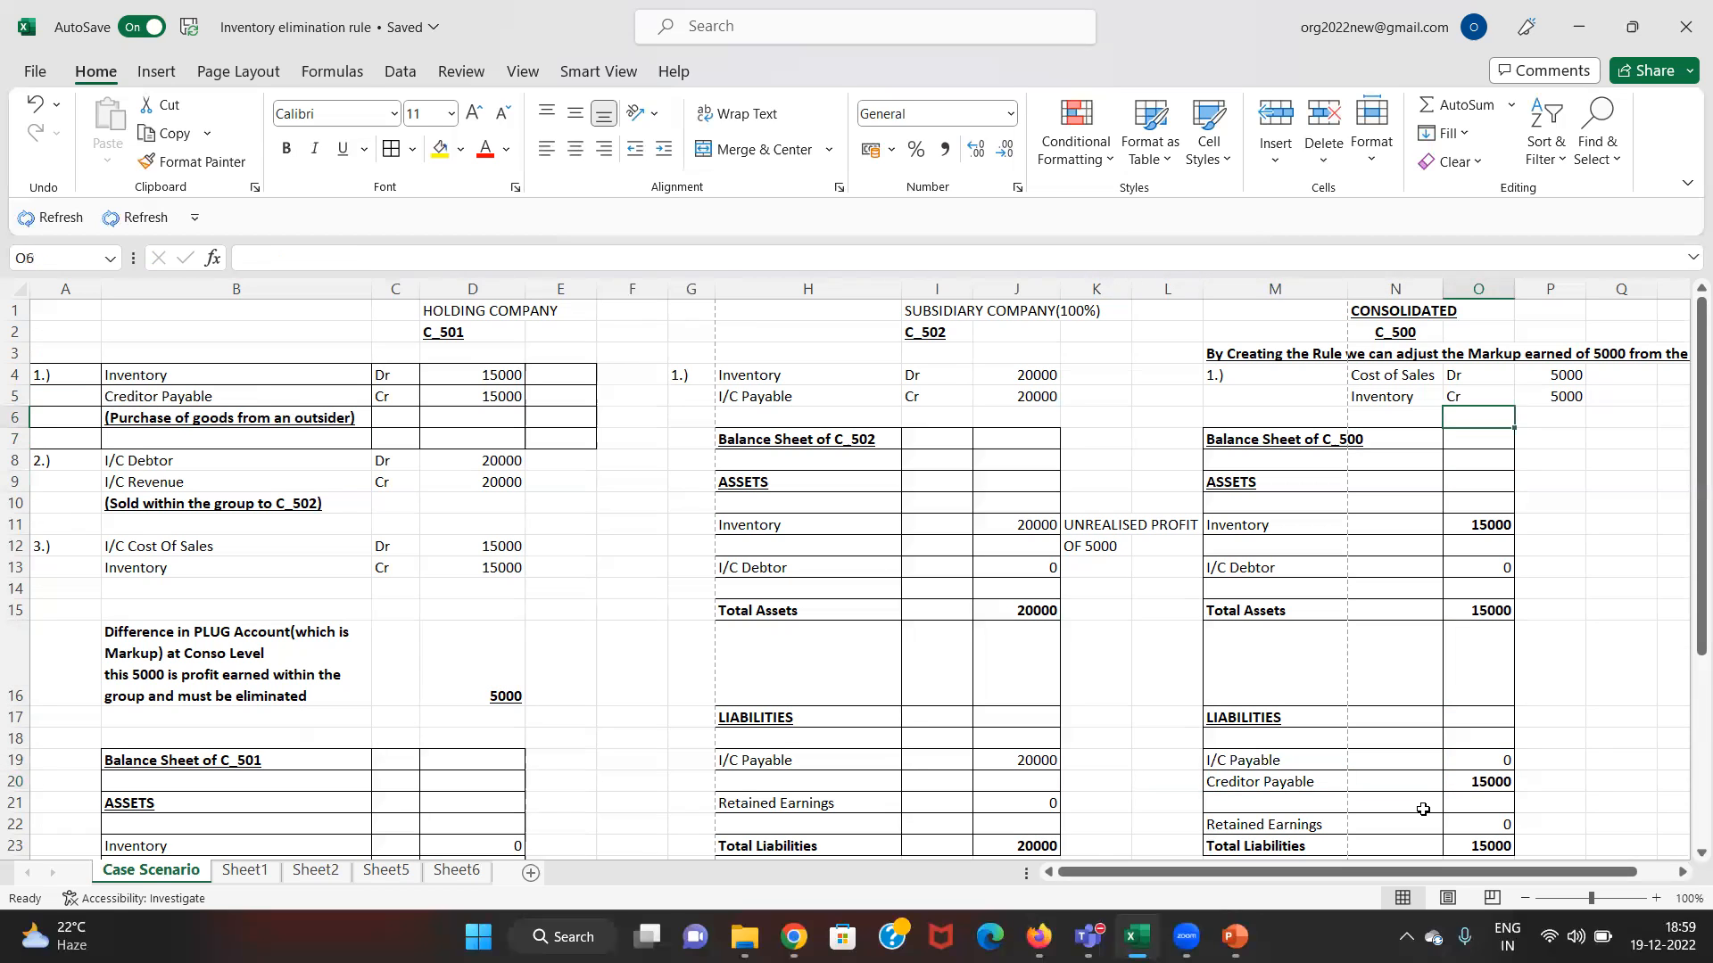
{"action": "key", "text": "Left"}
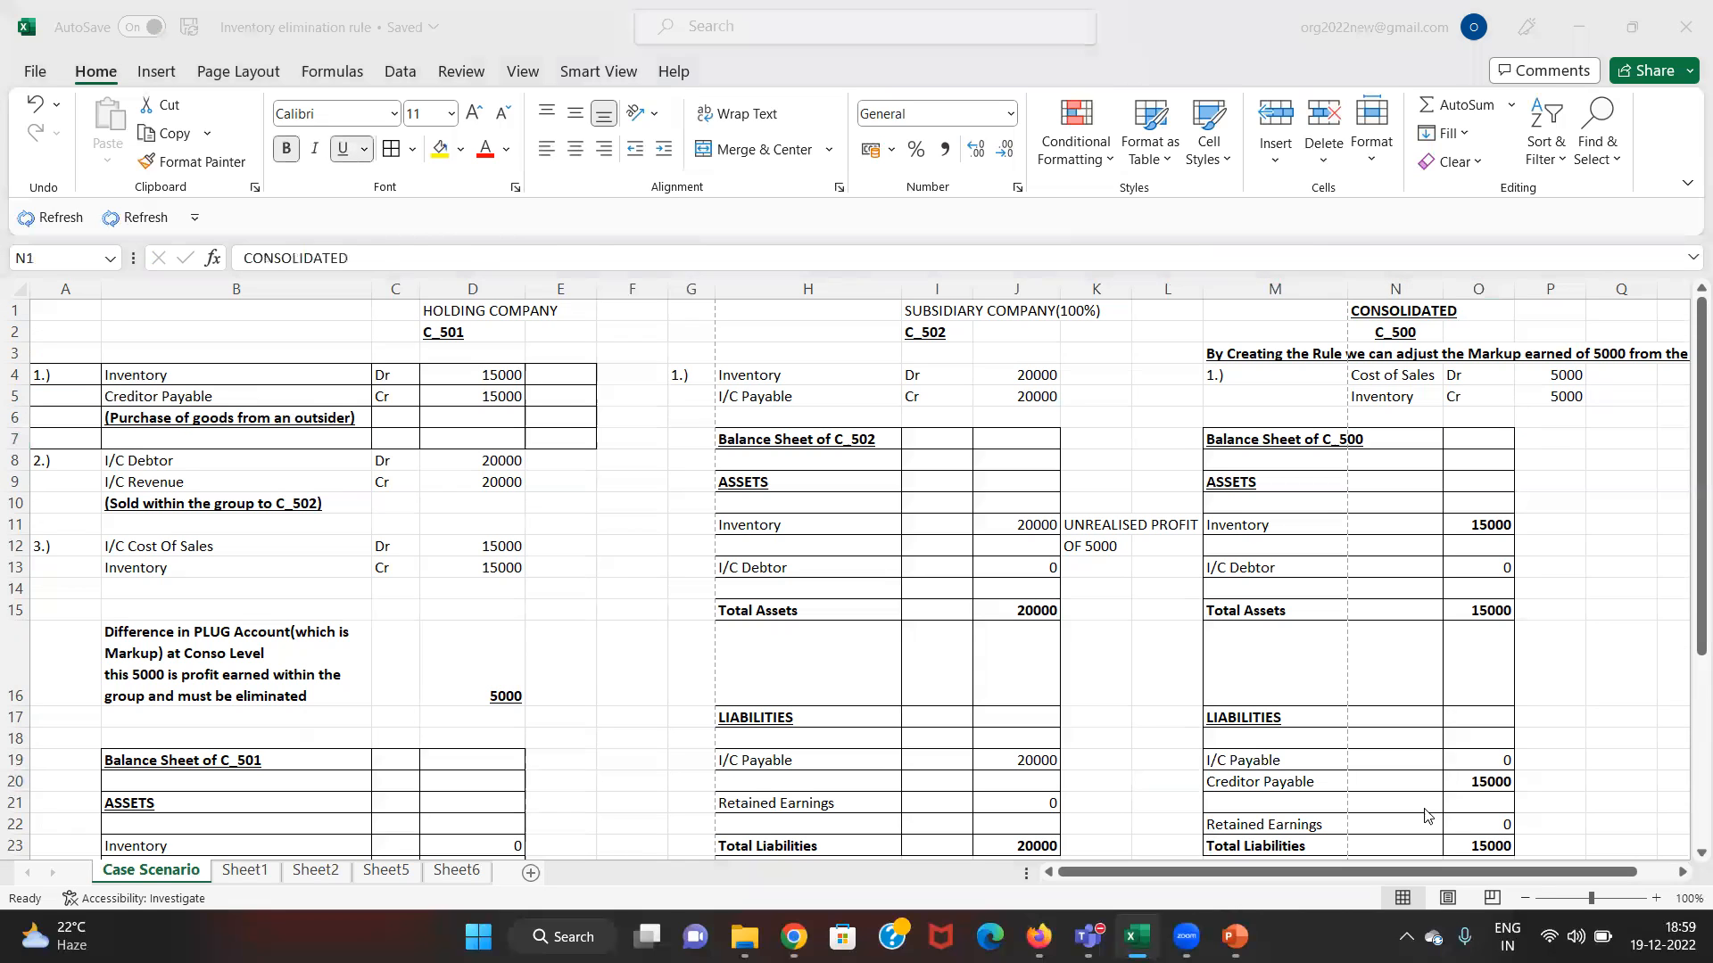
{"action": "key", "text": "alt+Tab"}
{"action": "key", "text": "Tab"}
{"action": "key", "text": "Tab"}
{"action": "key", "text": "Tab"}
{"action": "key", "text": "Tab"}
{"action": "key", "text": "Tab"}
{"action": "key", "text": "Tab"}
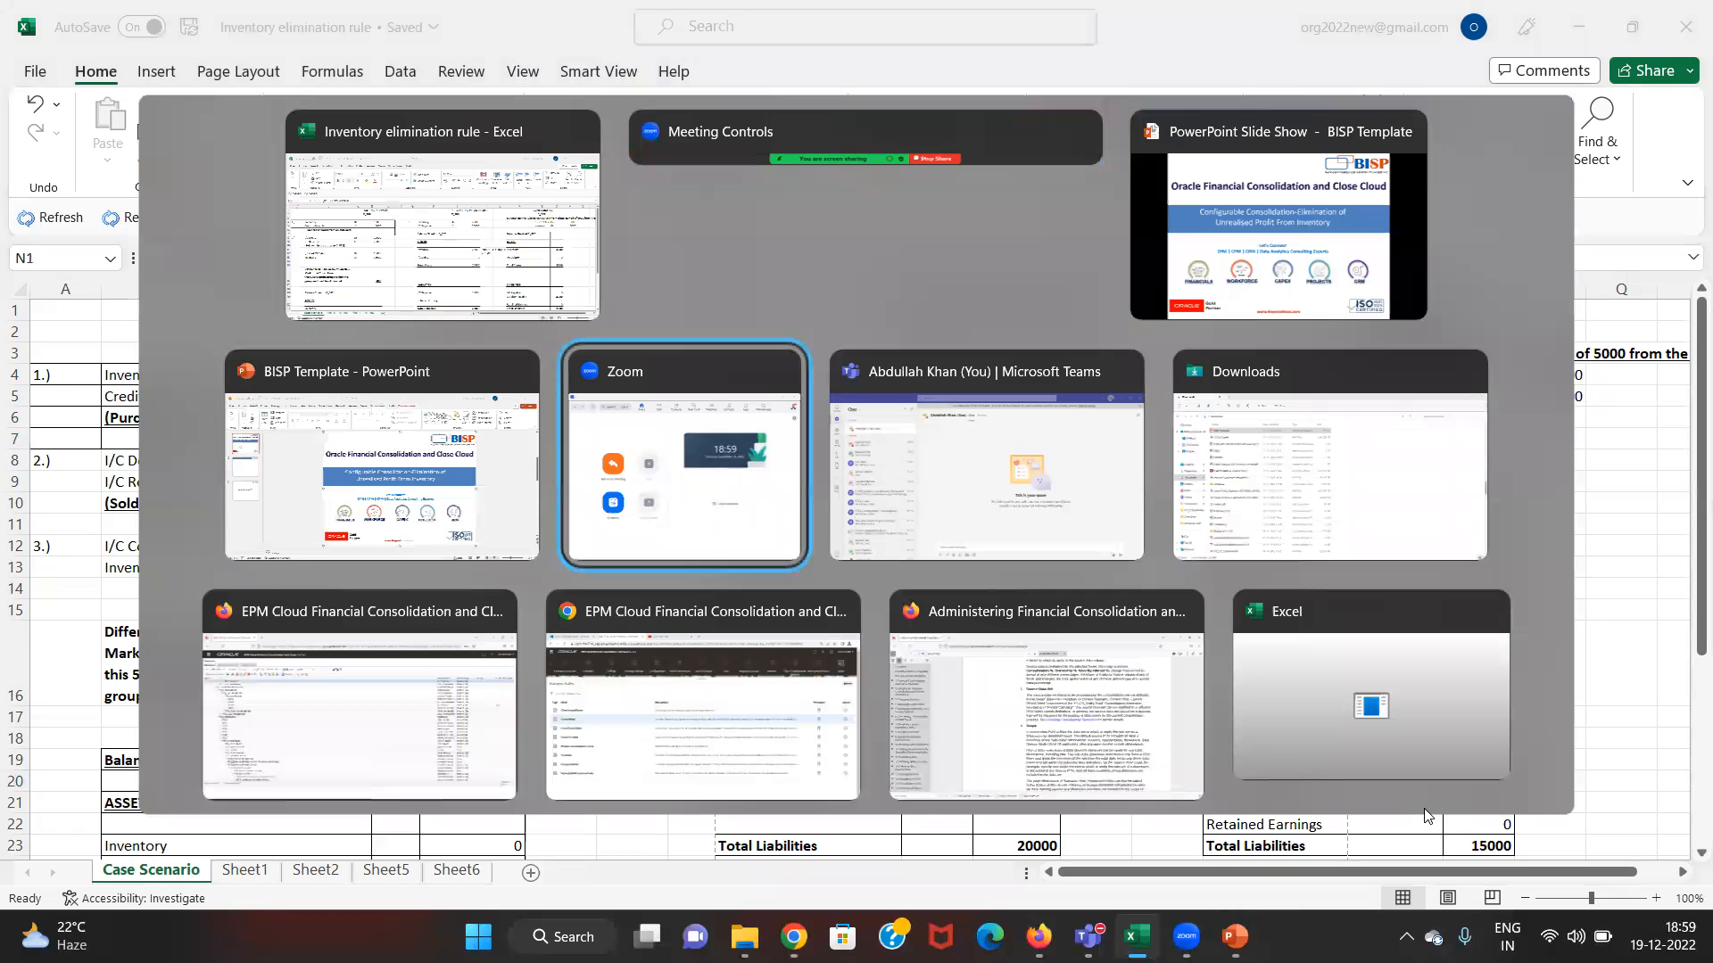
{"action": "key", "text": "Tab"}
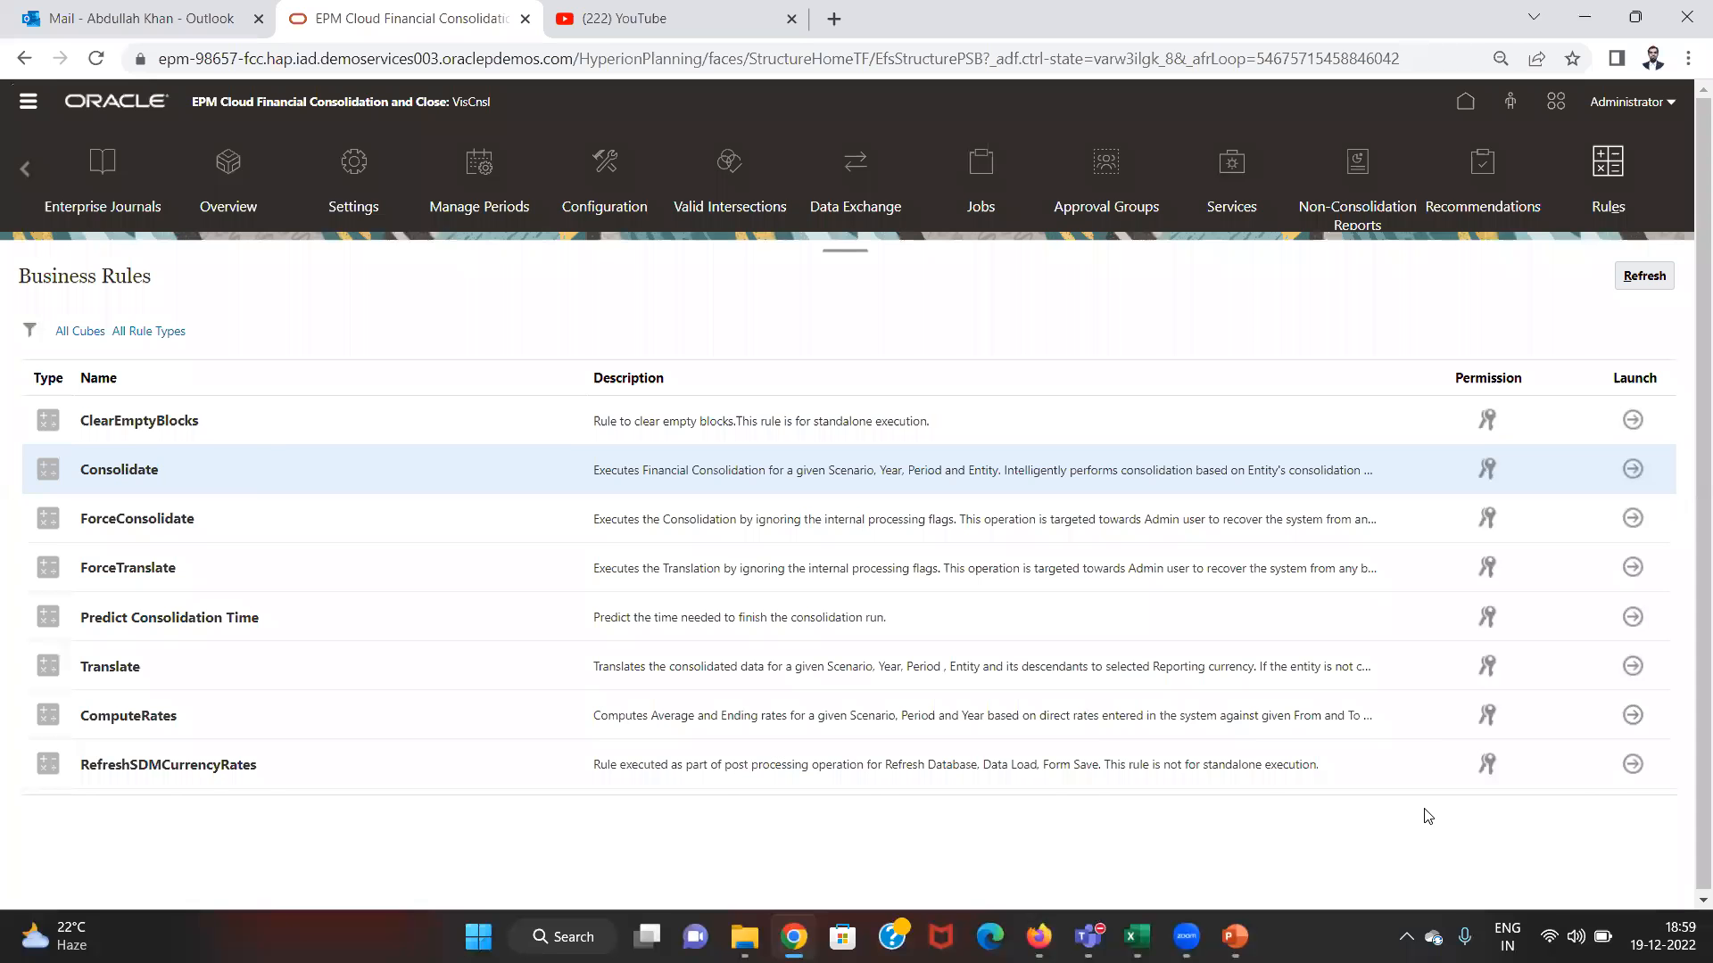
- Switch to the EPM Cloud Financial Consolidation and Close window in Firefox and go from Dimensions to the home page
{"action": "key", "text": "alt+Tab"}
{"action": "key", "text": "Tab"}
{"action": "key", "text": "Tab"}
{"action": "key", "text": "Tab"}
{"action": "key", "text": "Tab"}
{"action": "key", "text": "Tab"}
{"action": "key", "text": "Tab"}
{"action": "key", "text": "Tab"}
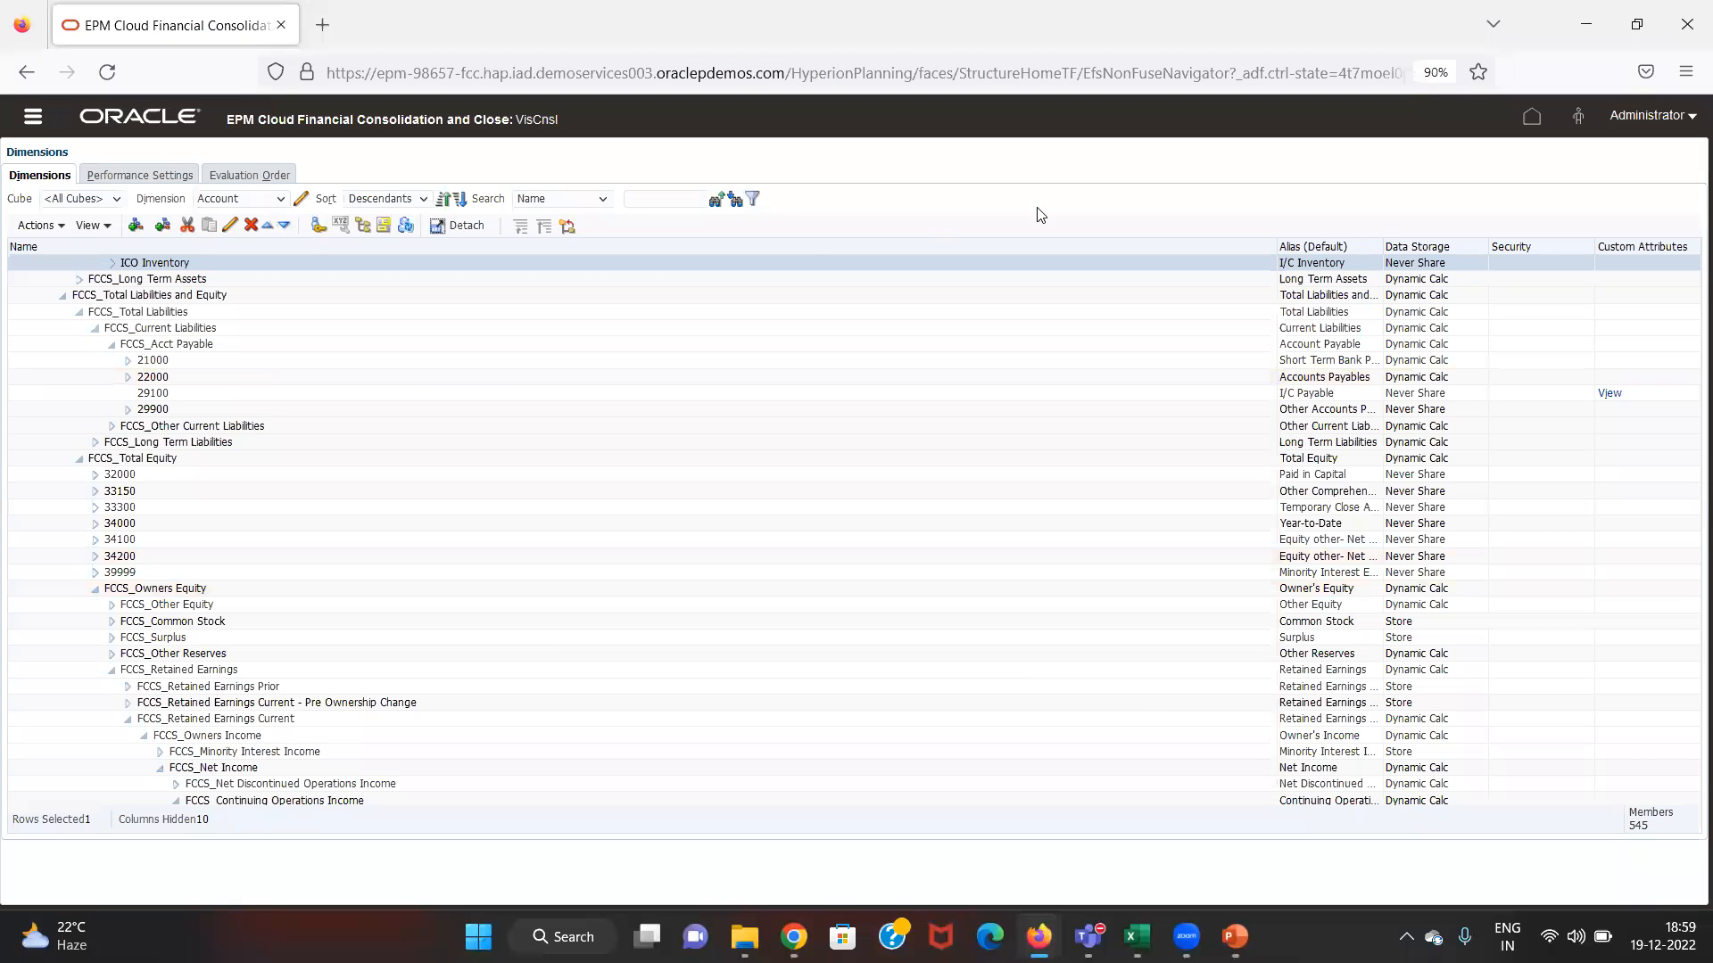
{"action": "left_click", "coordinate": [1532, 116]}
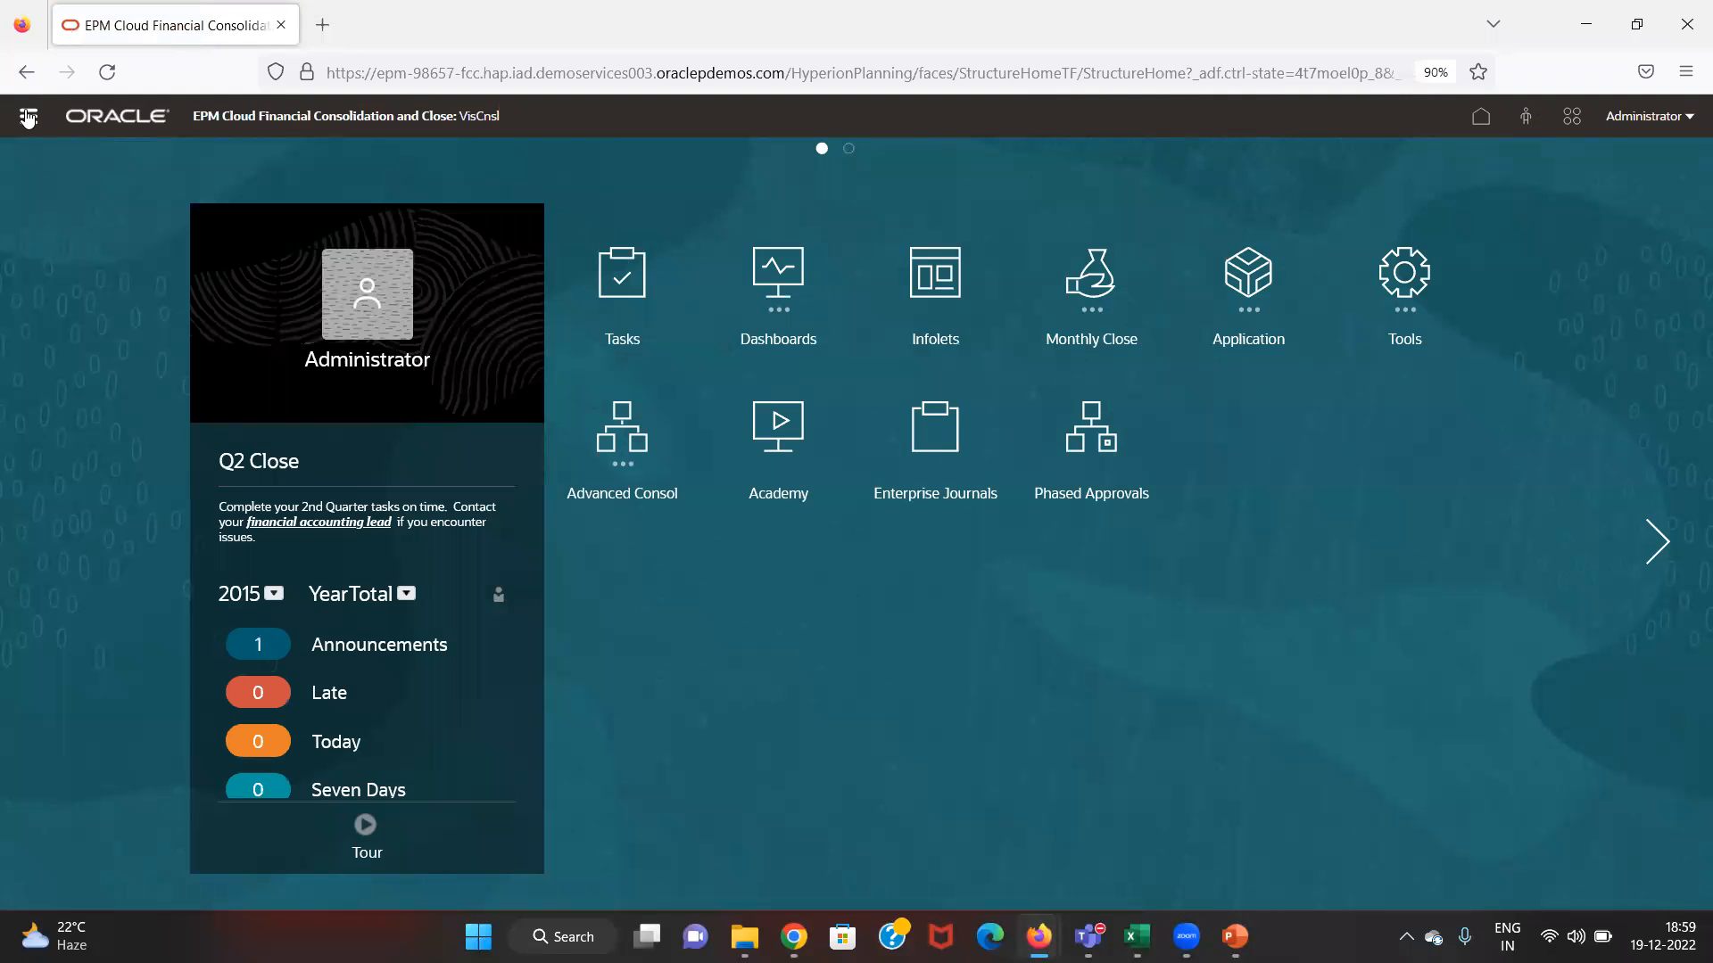
- Open the application's Consolidation process page and show its Consolidated stage
{"action": "left_click", "coordinate": [27, 116]}
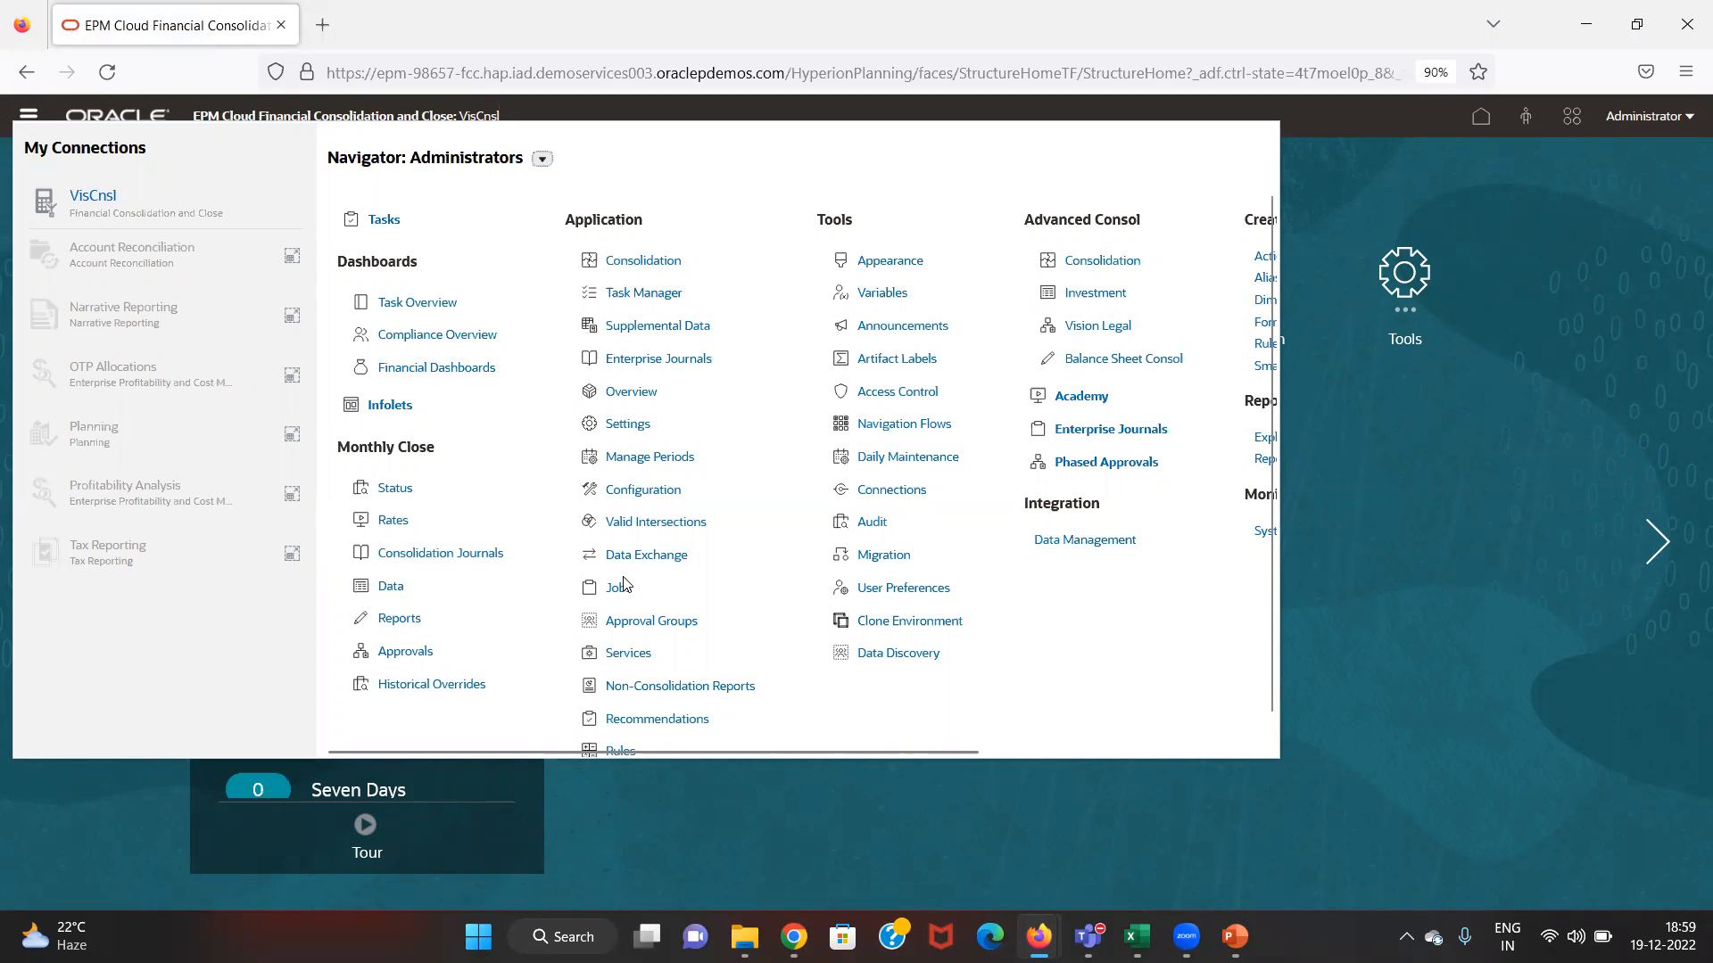
{"action": "left_click", "coordinate": [646, 263]}
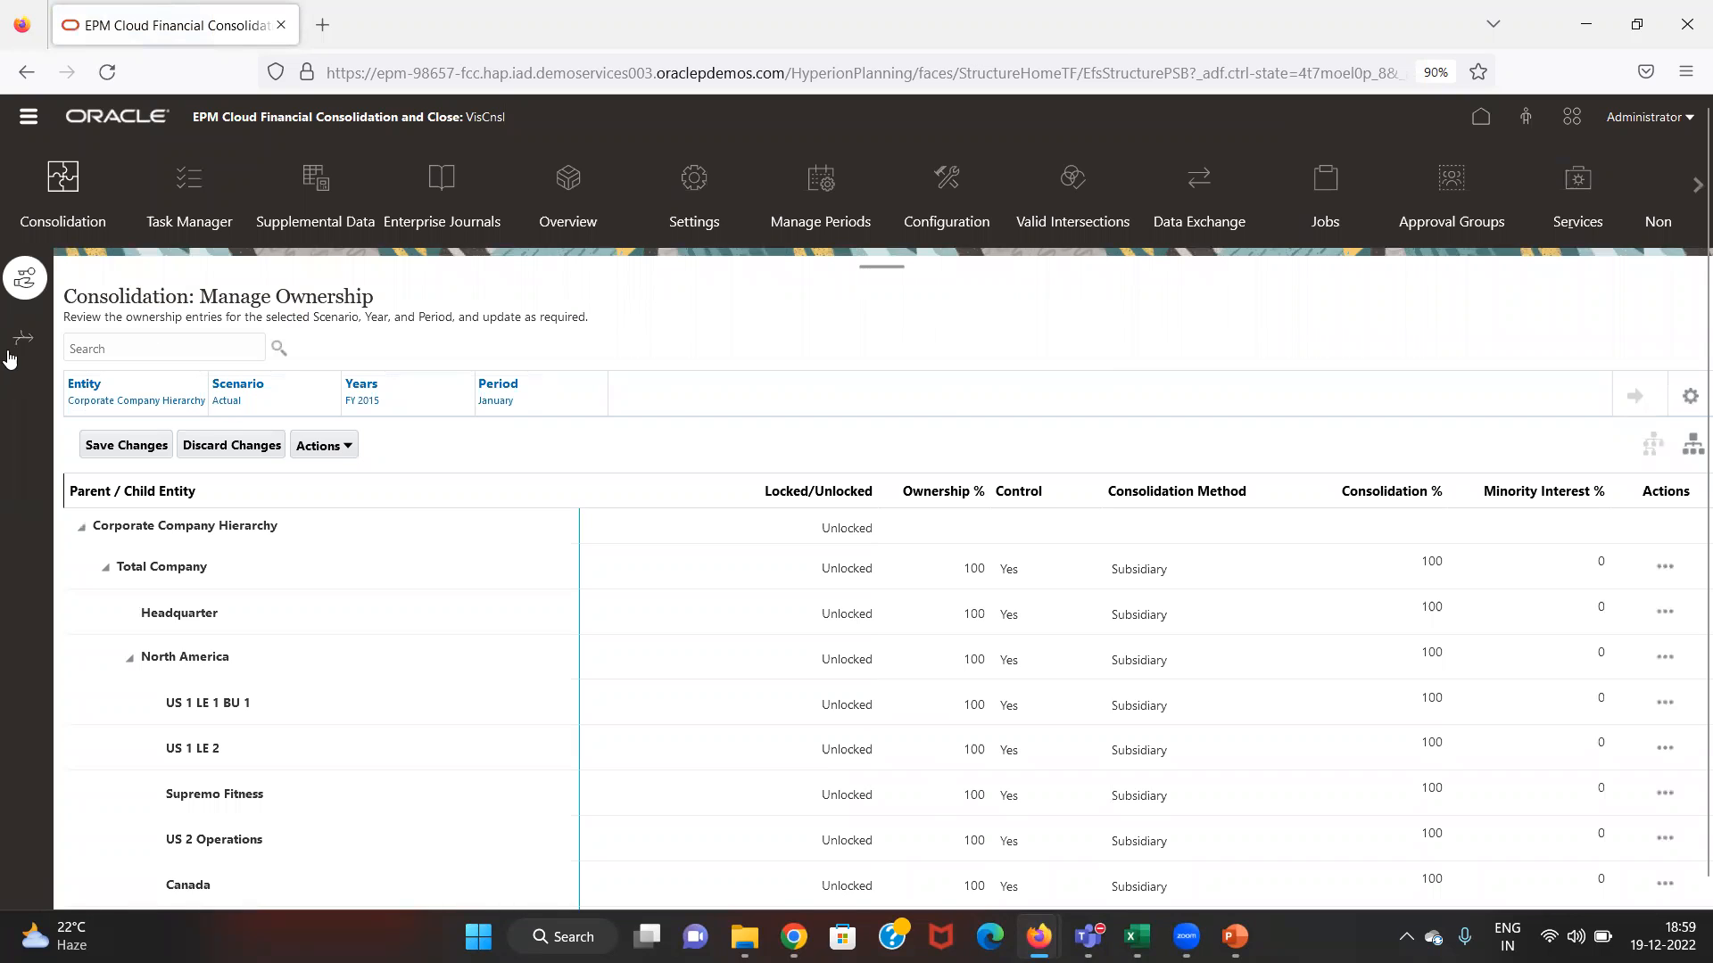
{"action": "left_click", "coordinate": [24, 348]}
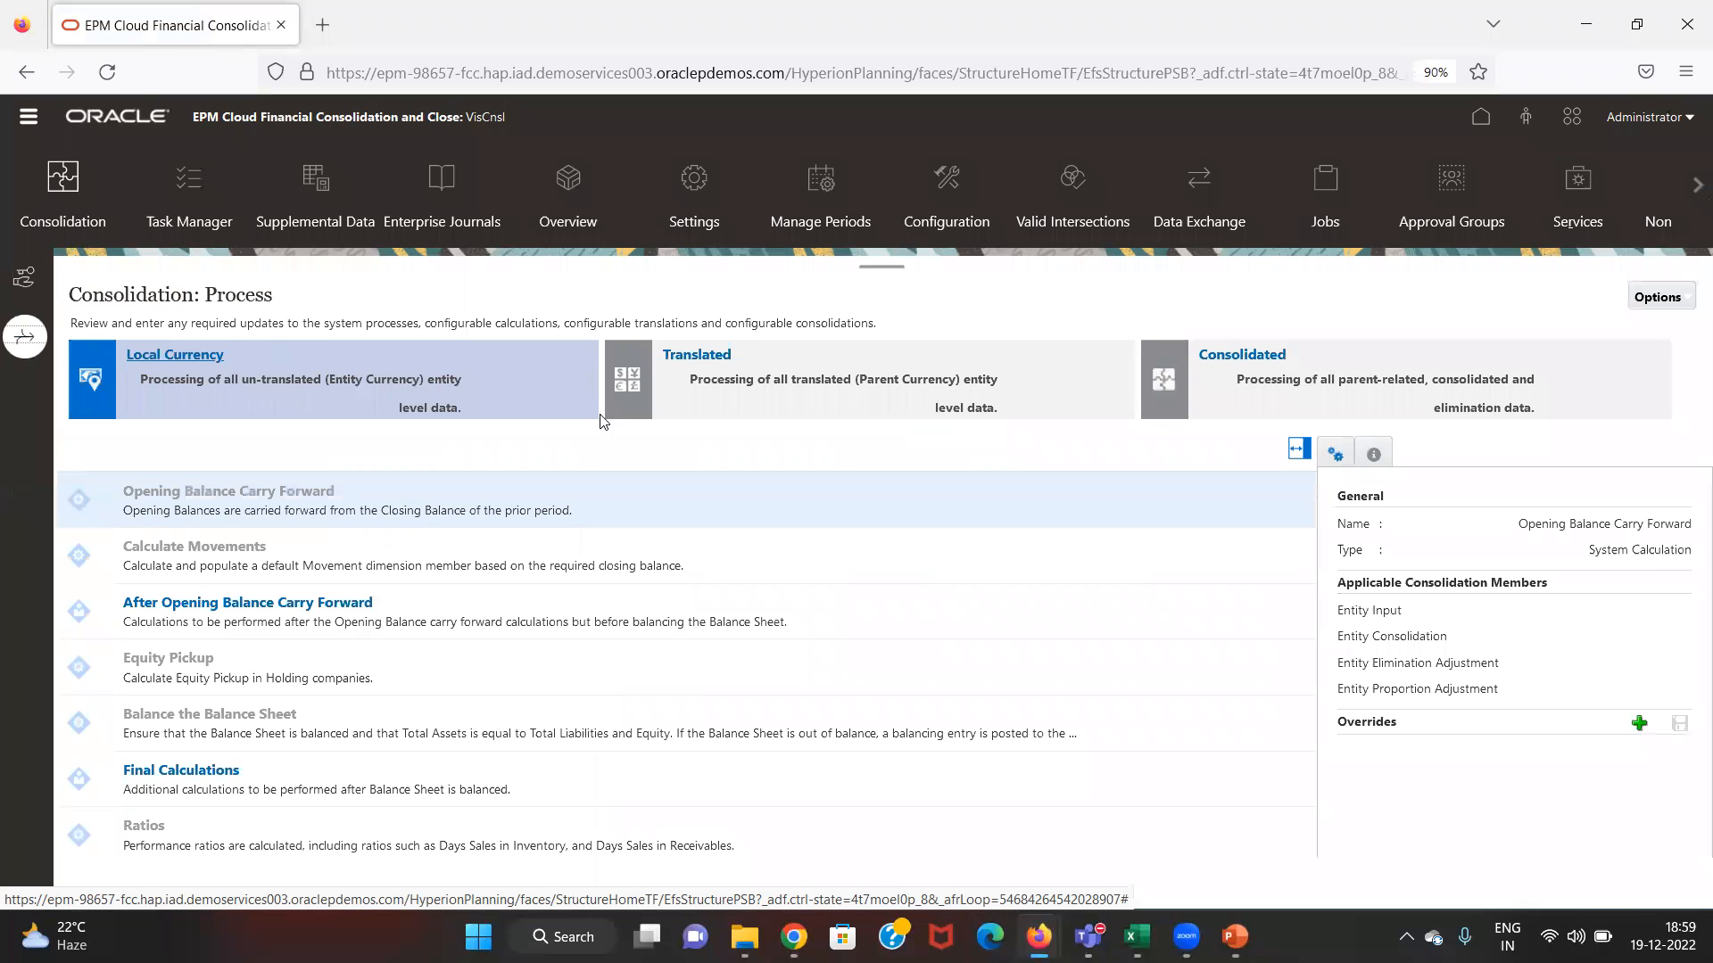
{"action": "left_click", "coordinate": [1289, 355]}
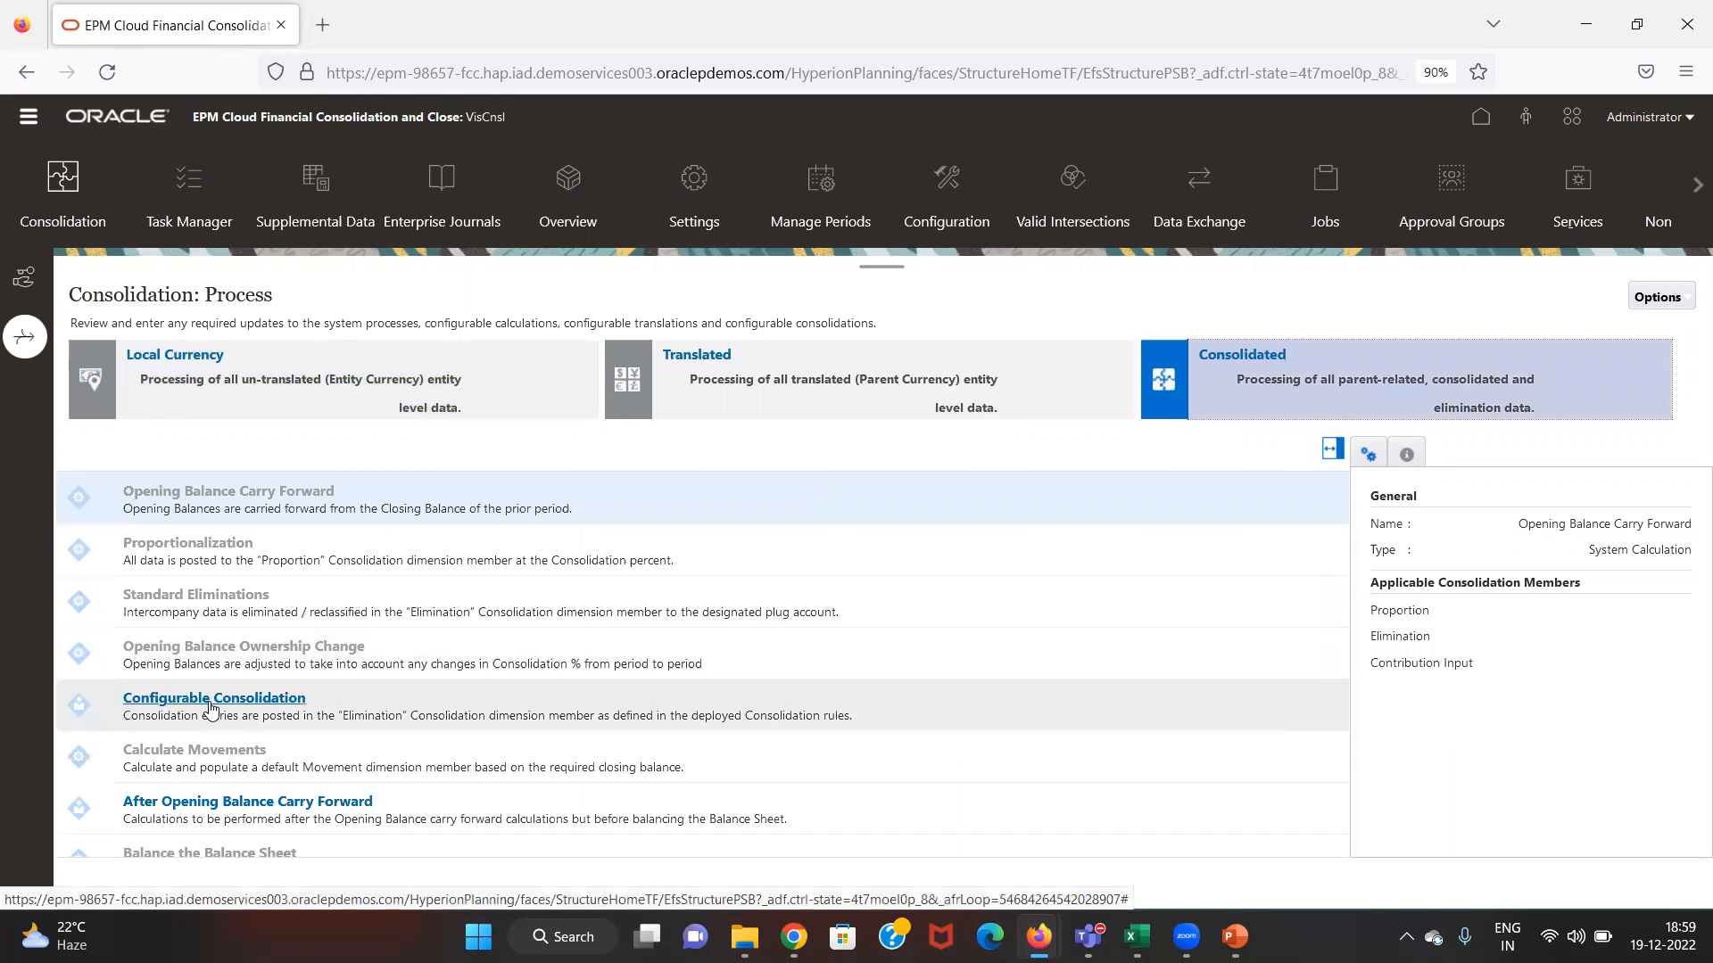
- Look into the Configurable Consolidation rules, close them and examine the applicable consolidation member Elimination for that process
{"action": "left_click", "coordinate": [211, 704]}
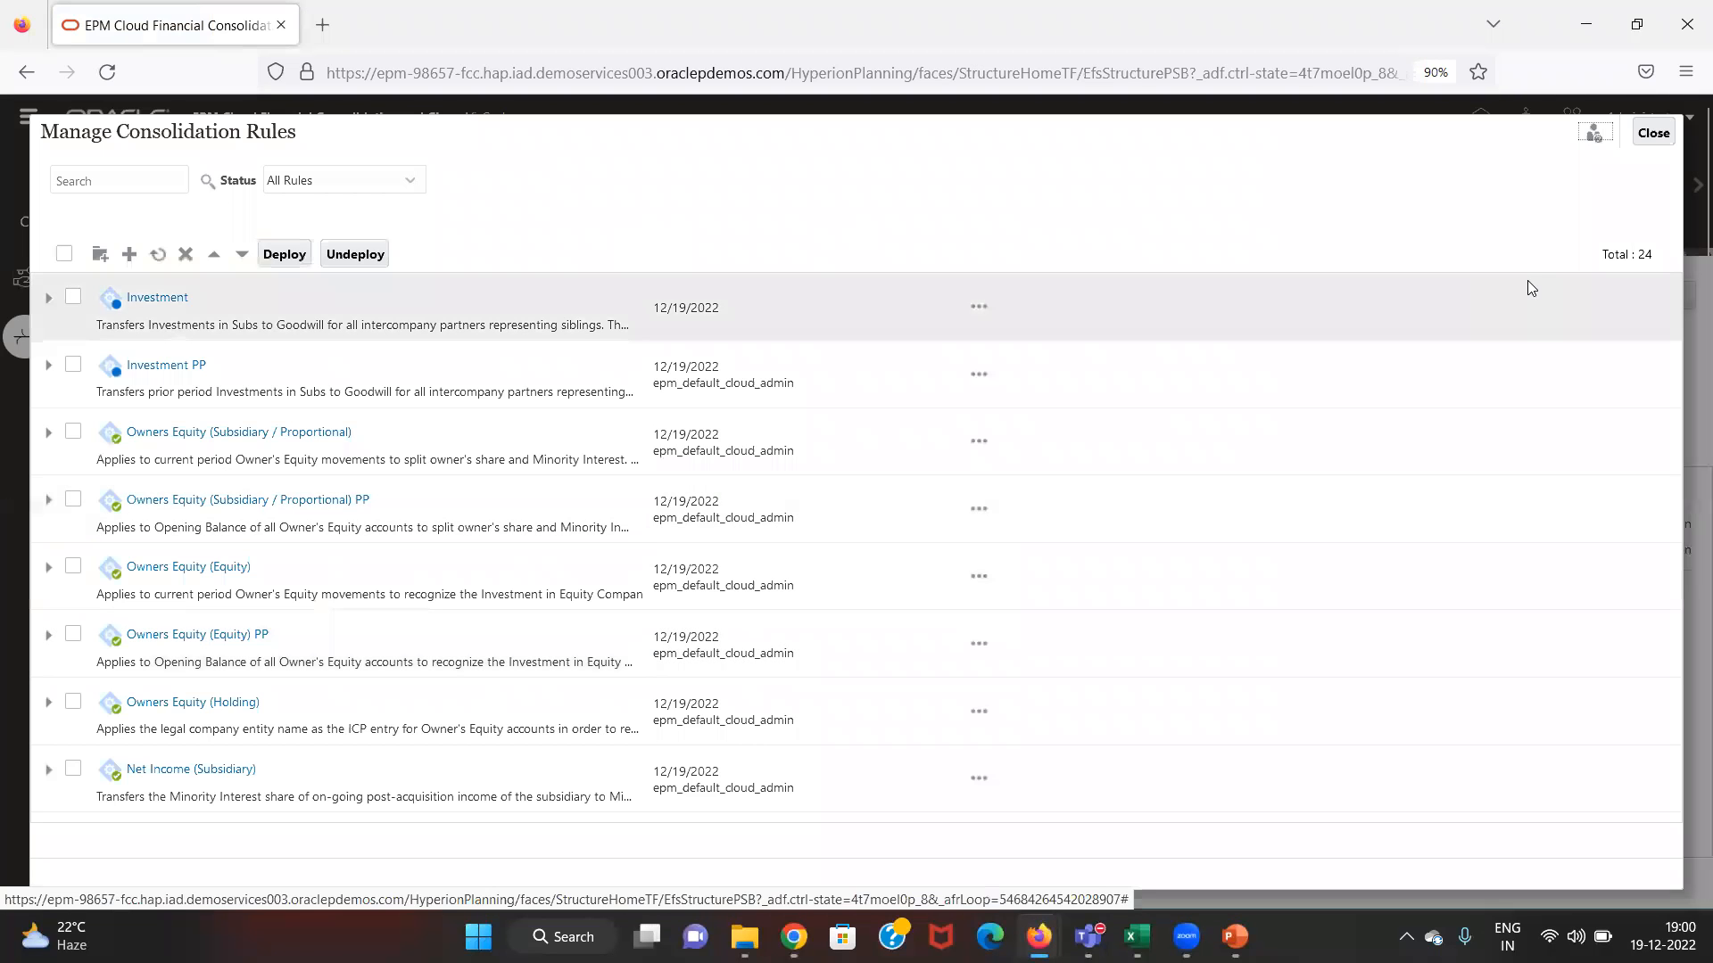
{"action": "left_click", "coordinate": [1653, 134]}
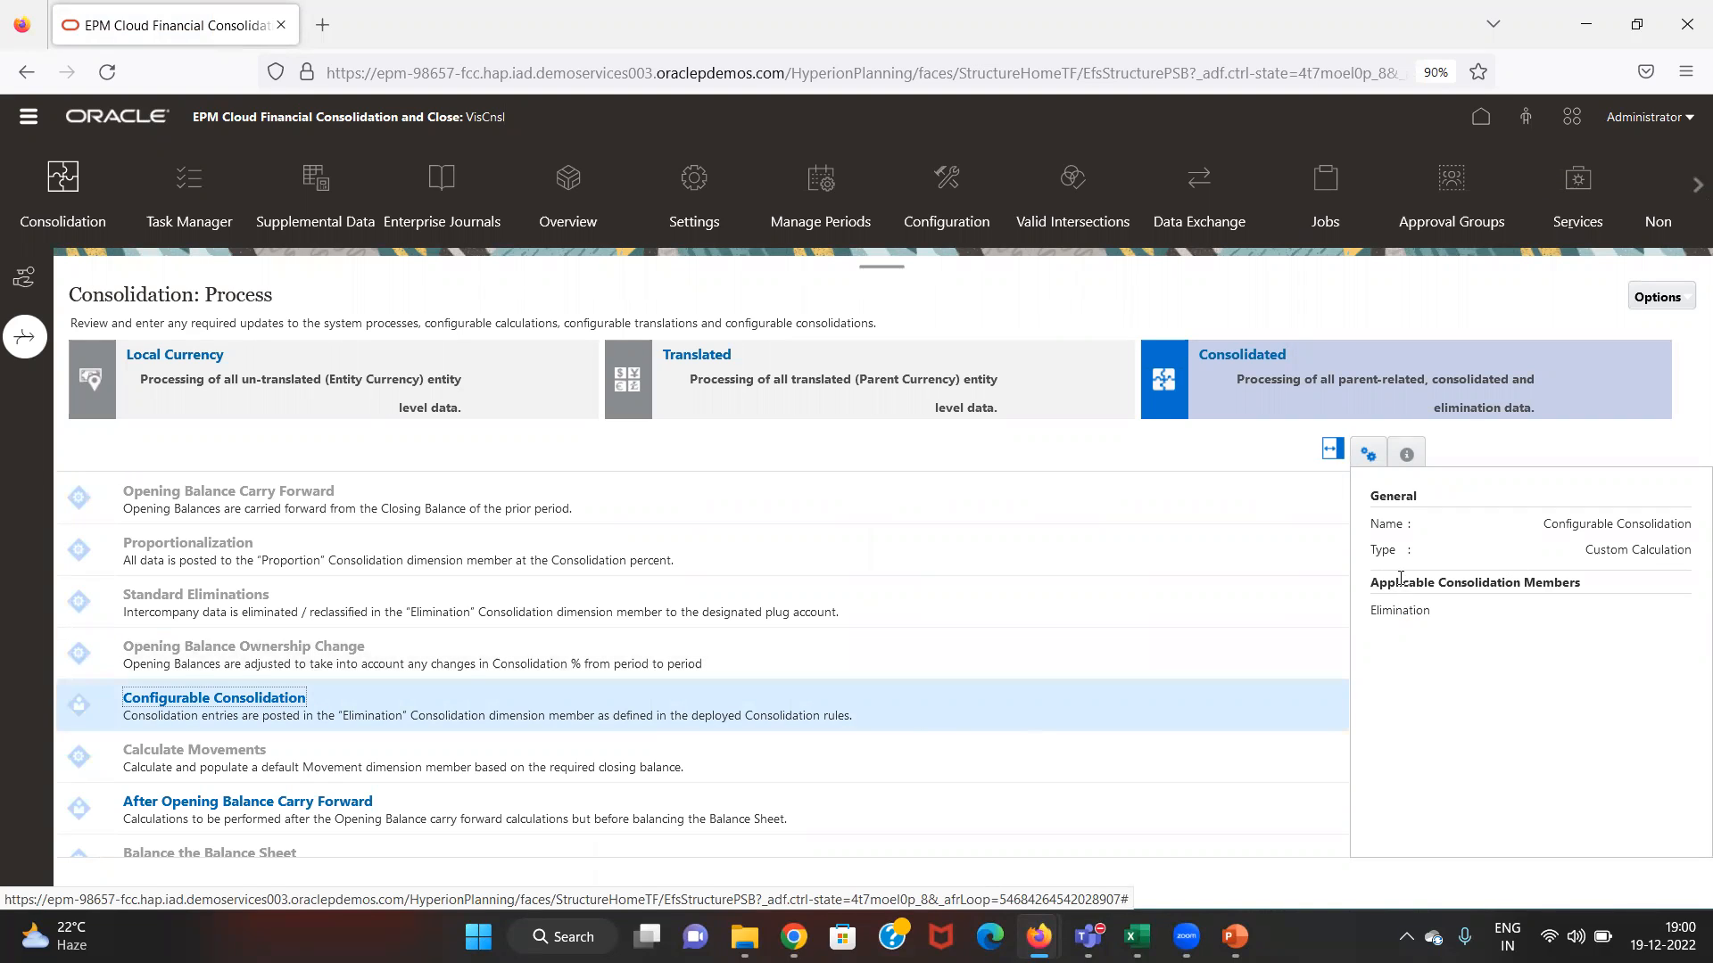
{"action": "left_click", "coordinate": [1369, 584]}
{"action": "left_click_drag", "start_coordinate": [1376, 599], "coordinate": [1453, 629]}
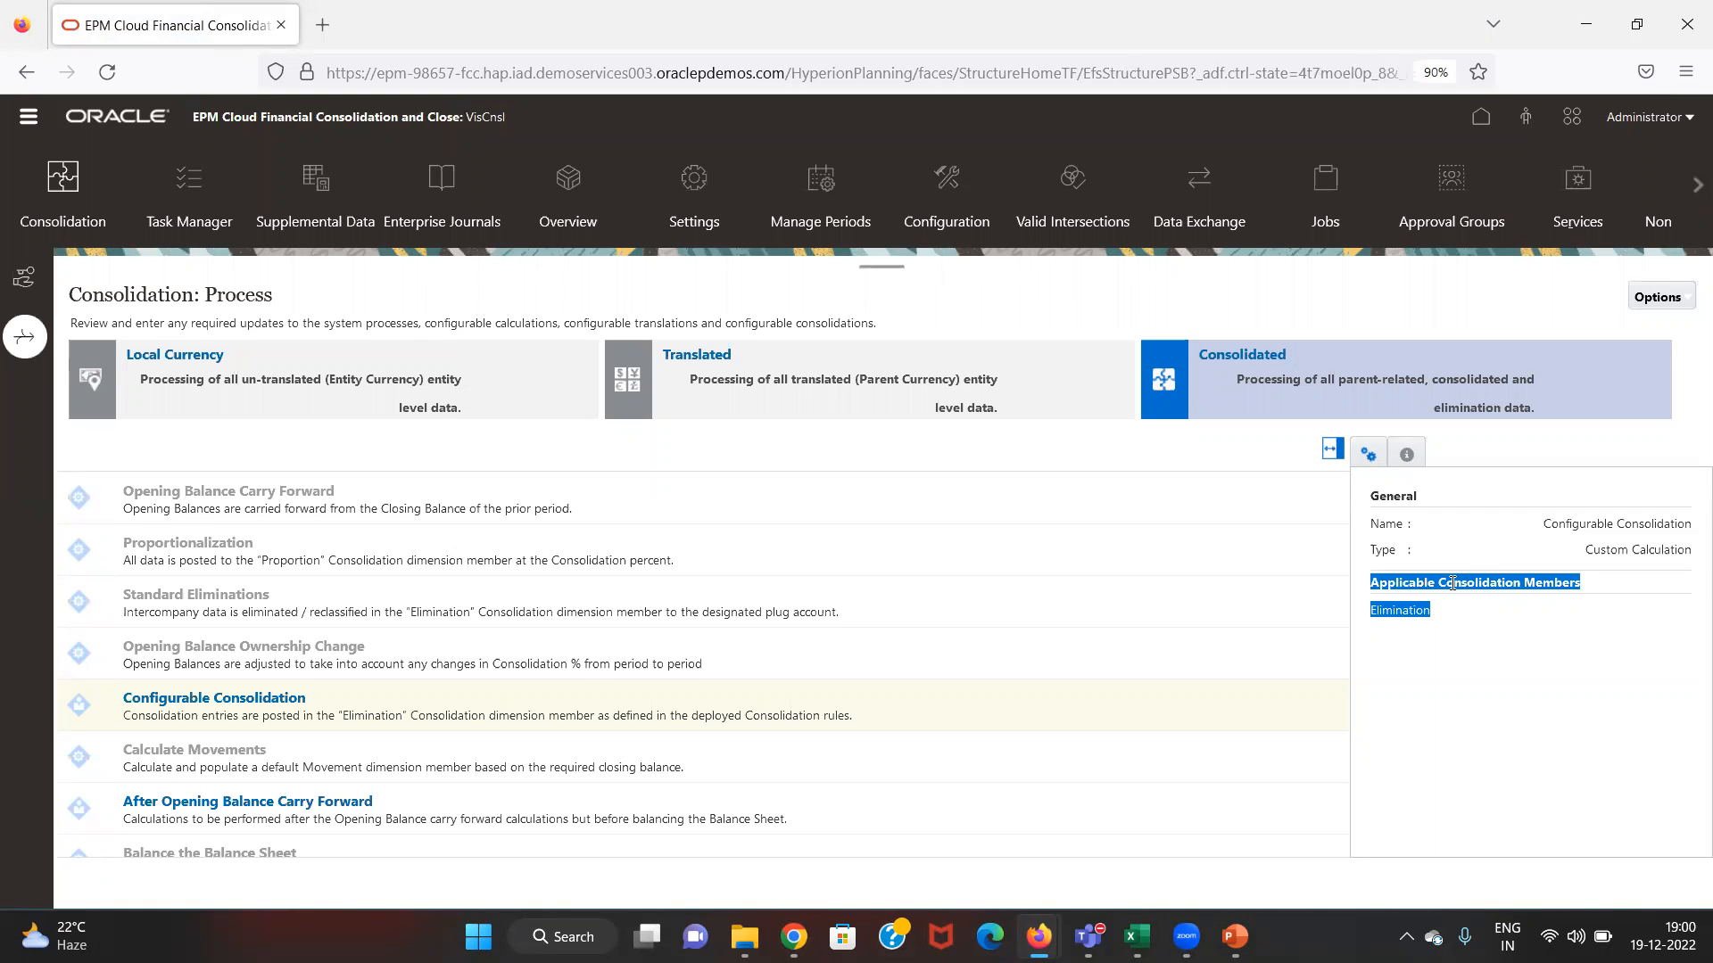
{"action": "left_click", "coordinate": [1452, 583]}
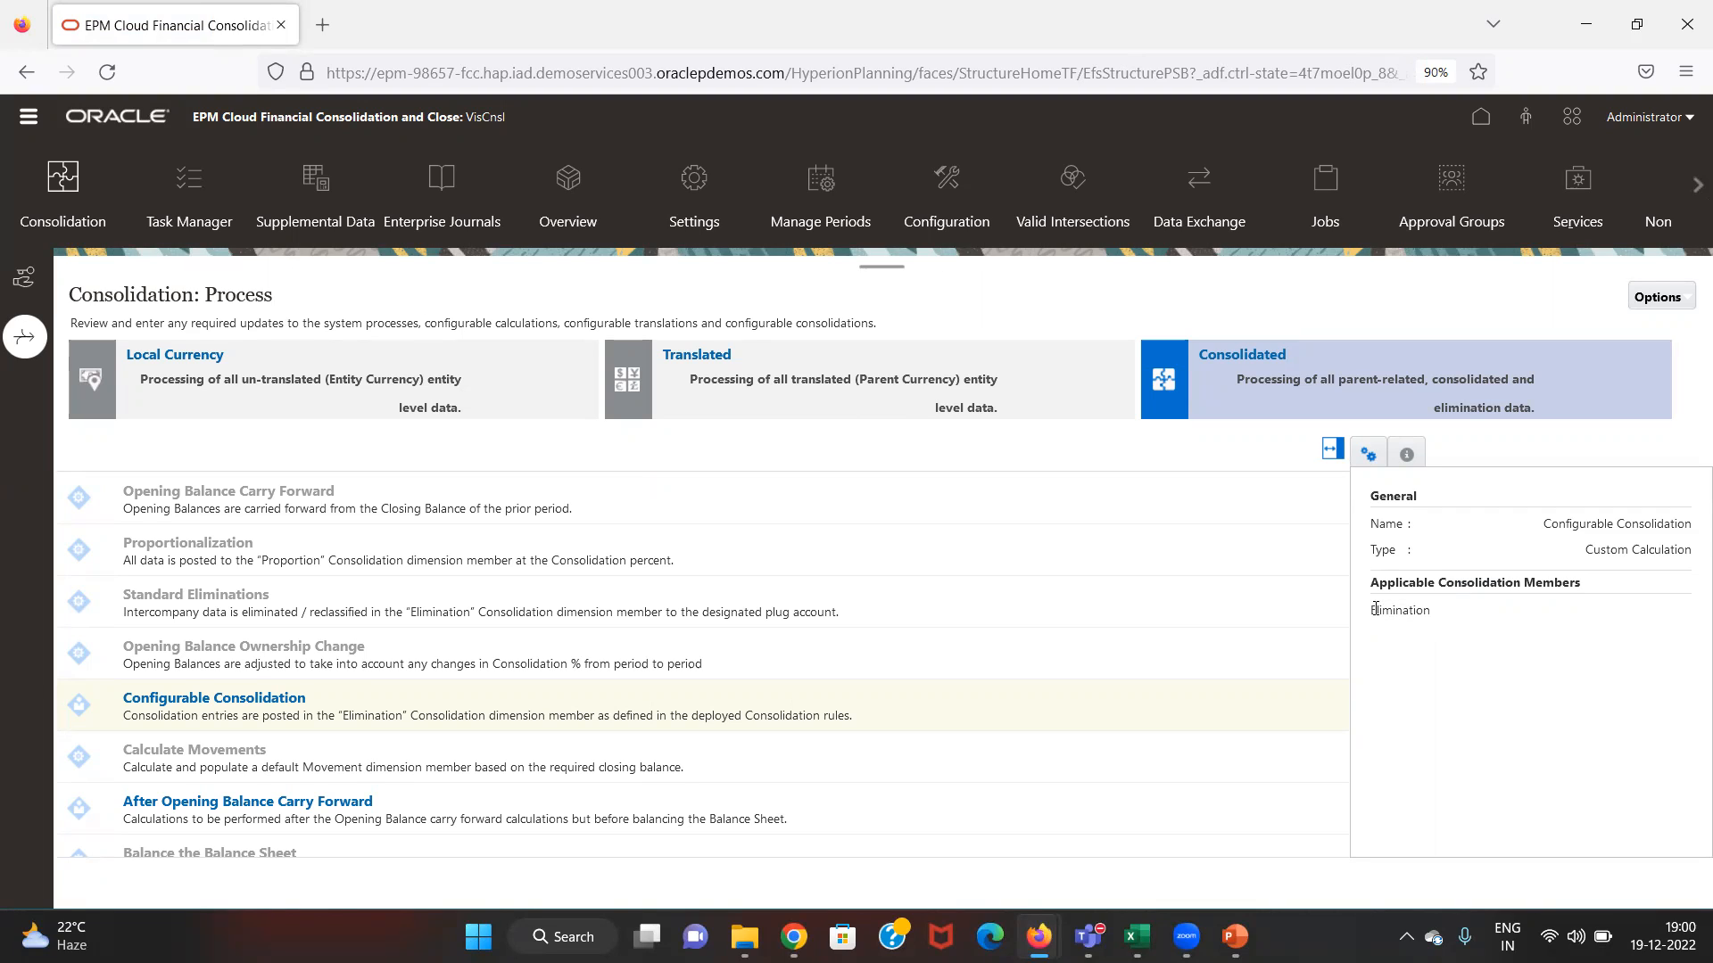
{"action": "left_click_drag", "start_coordinate": [1375, 609], "coordinate": [1432, 615]}
{"action": "left_click", "coordinate": [1432, 615]}
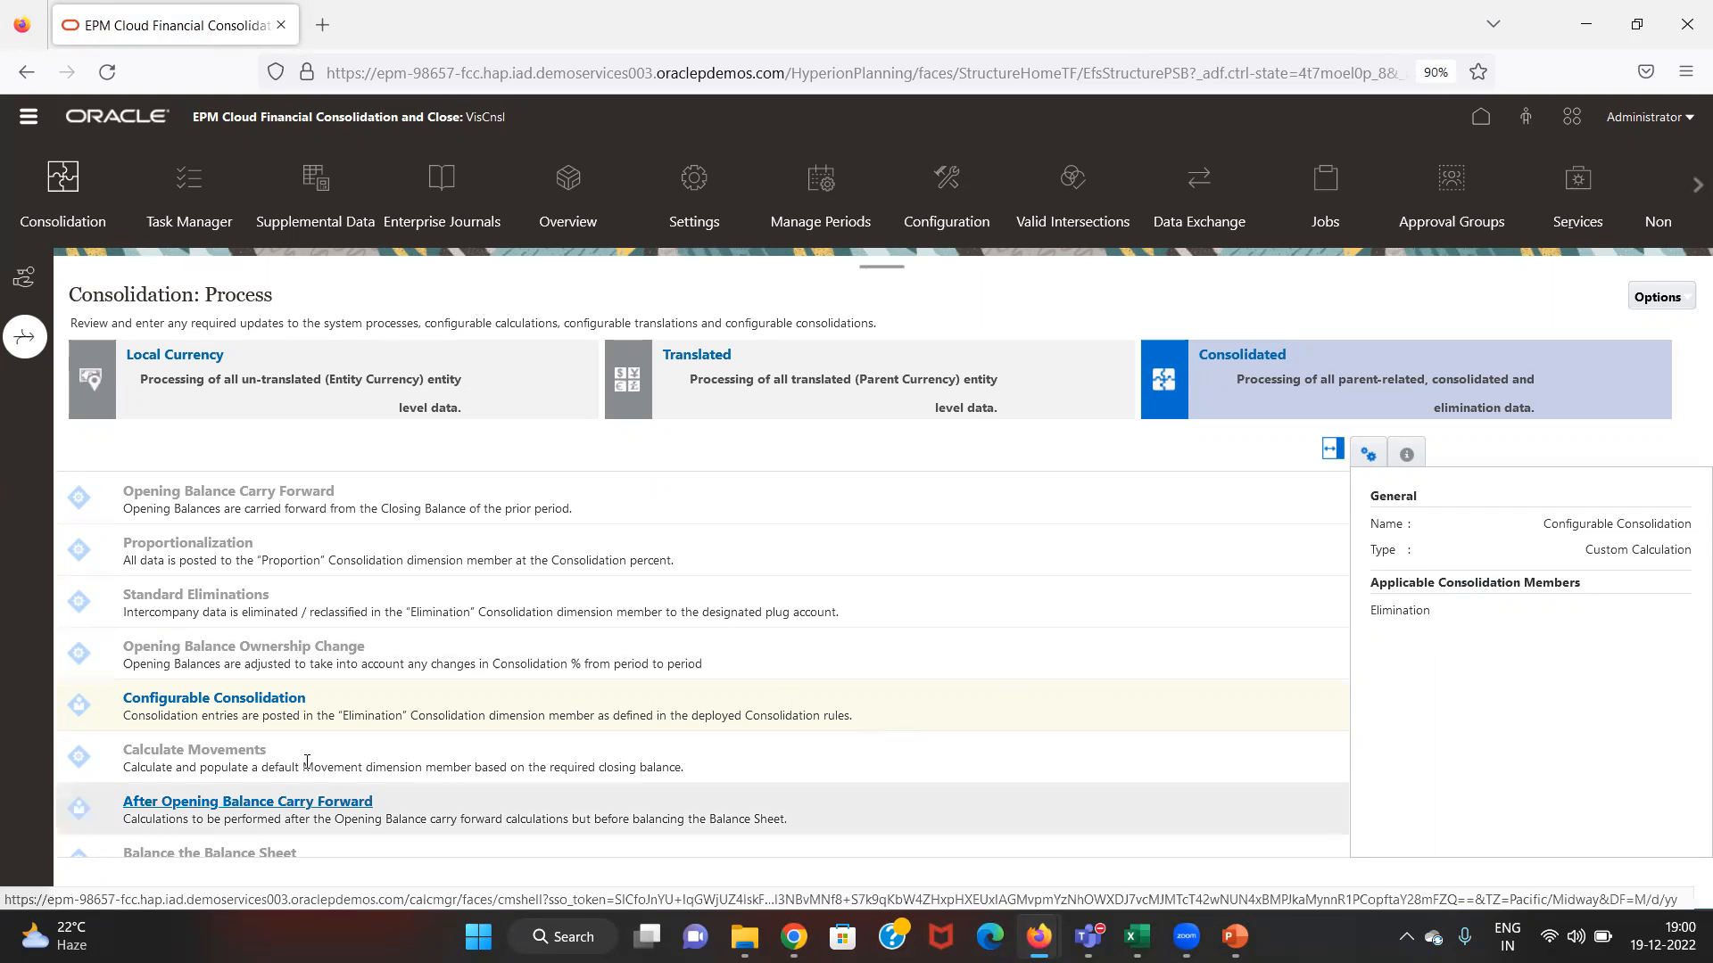
- Reopen the Configurable Consolidation rules and expand the Adjustment of Unrealized Profit rule set
{"action": "left_click", "coordinate": [261, 701]}
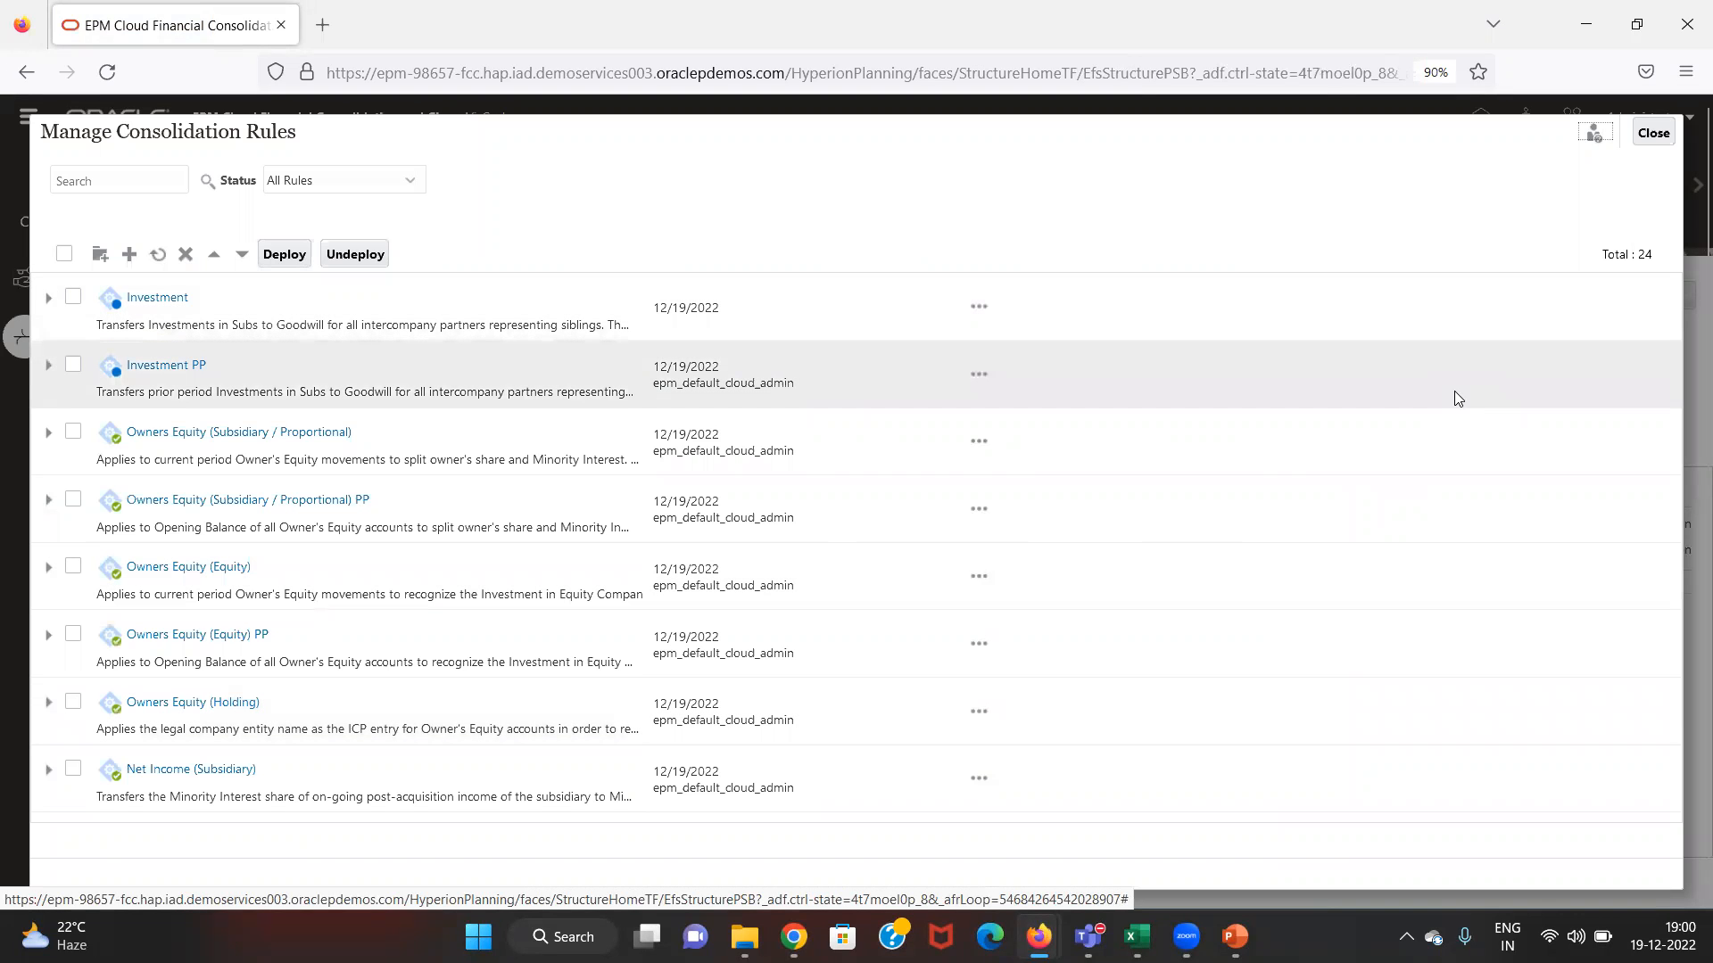
{"action": "scroll", "coordinate": [1475, 385], "scroll_direction": "down", "scroll_amount": 8}
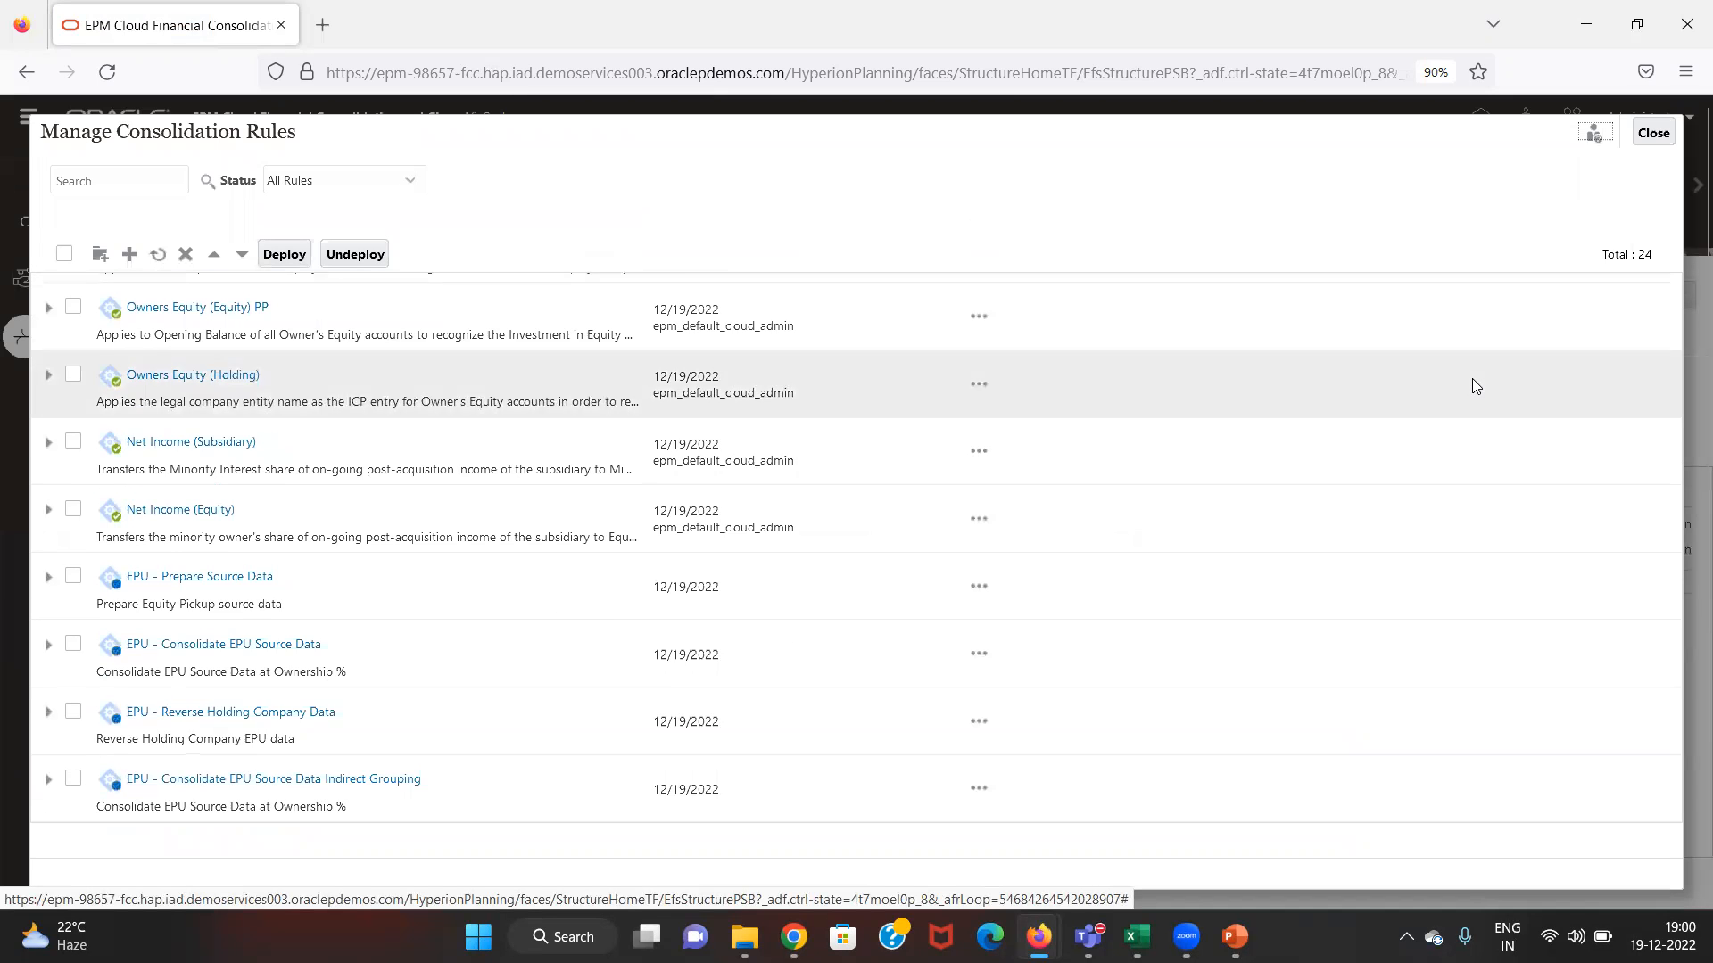
{"action": "scroll", "coordinate": [1475, 386], "scroll_direction": "down", "scroll_amount": 3}
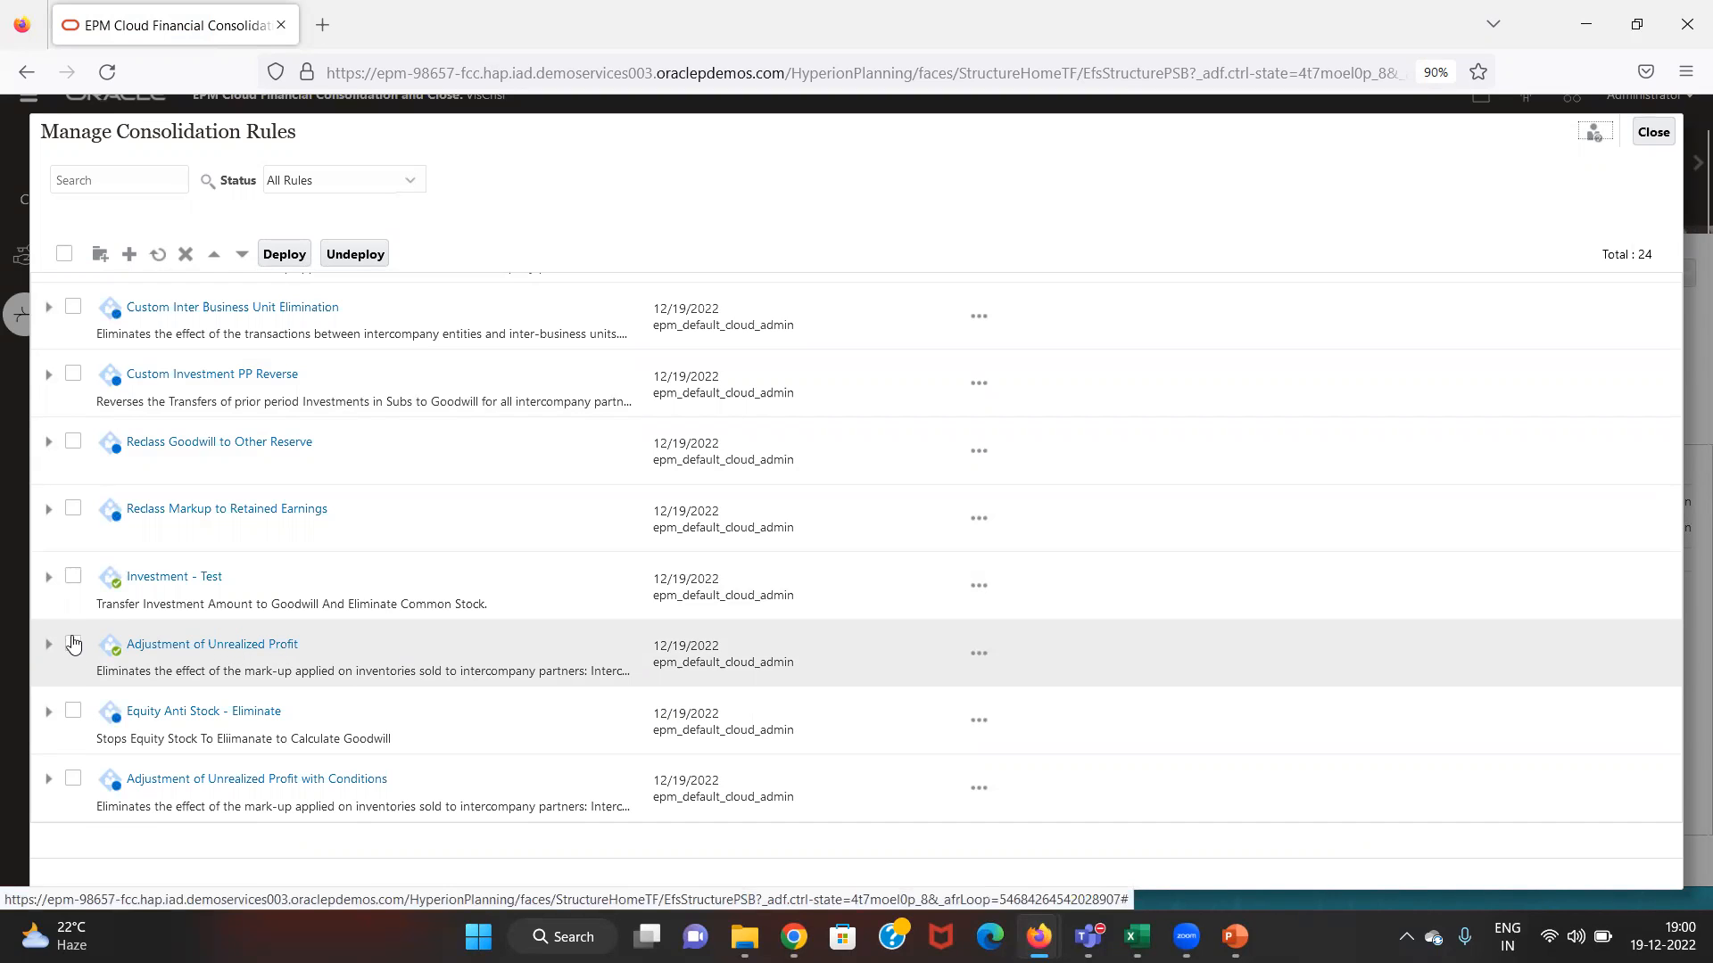
{"action": "left_click", "coordinate": [47, 646]}
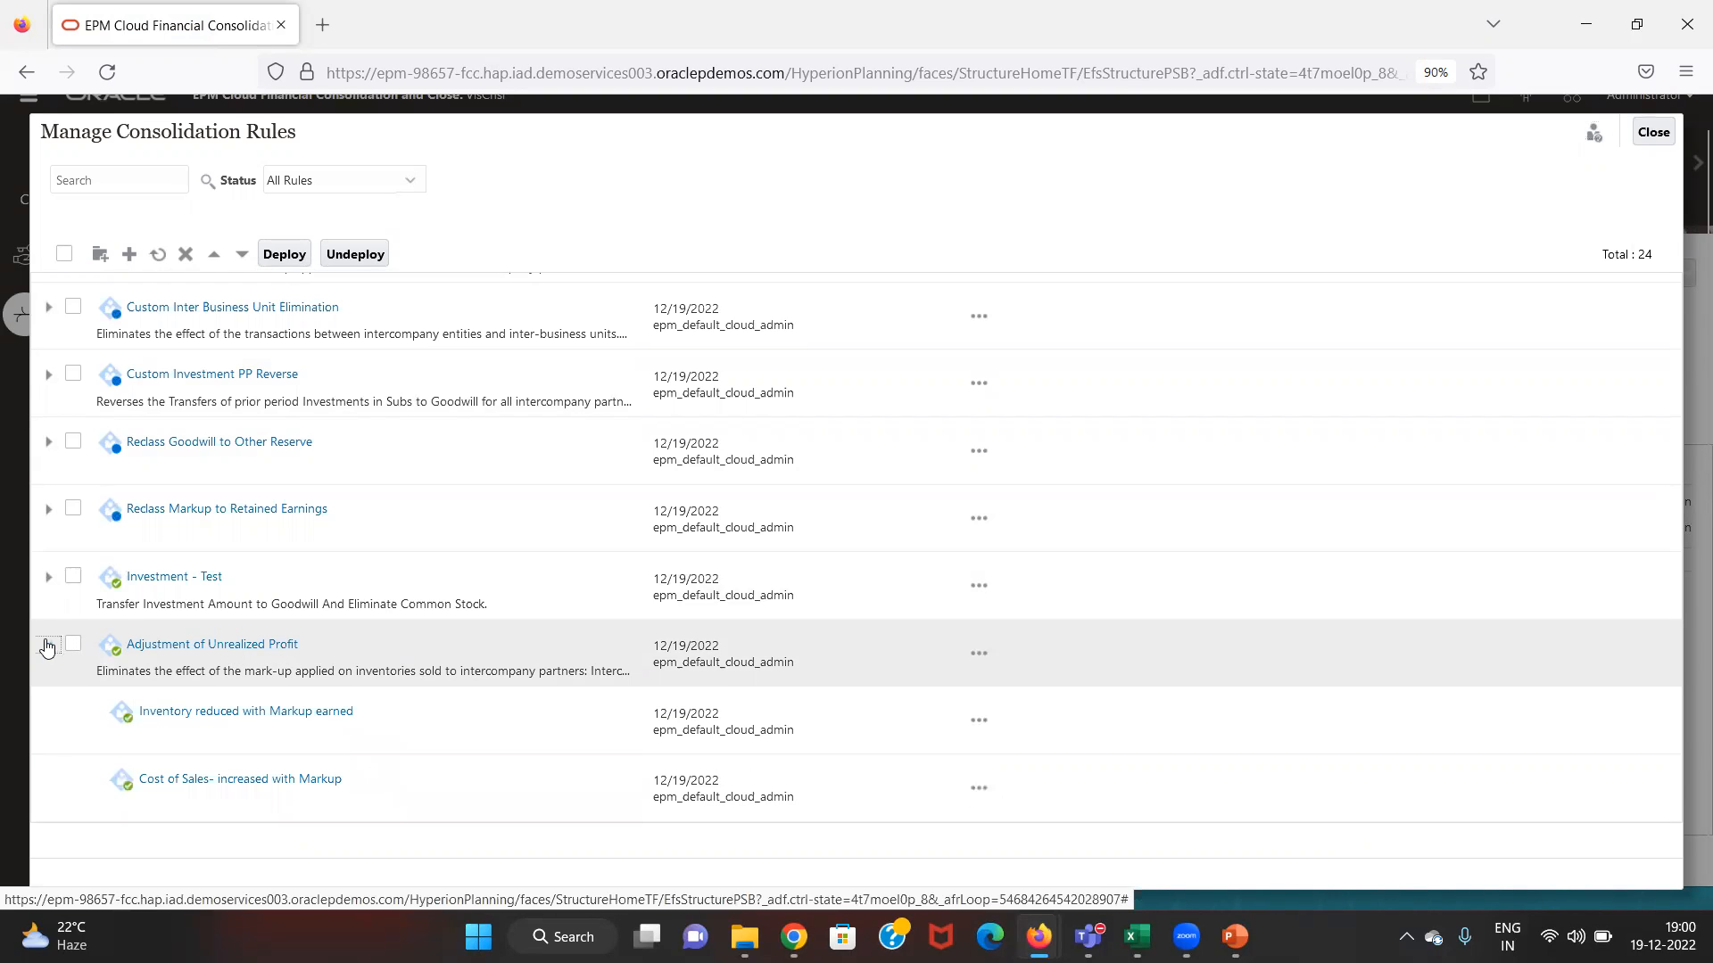
{"action": "left_click", "coordinate": [369, 660]}
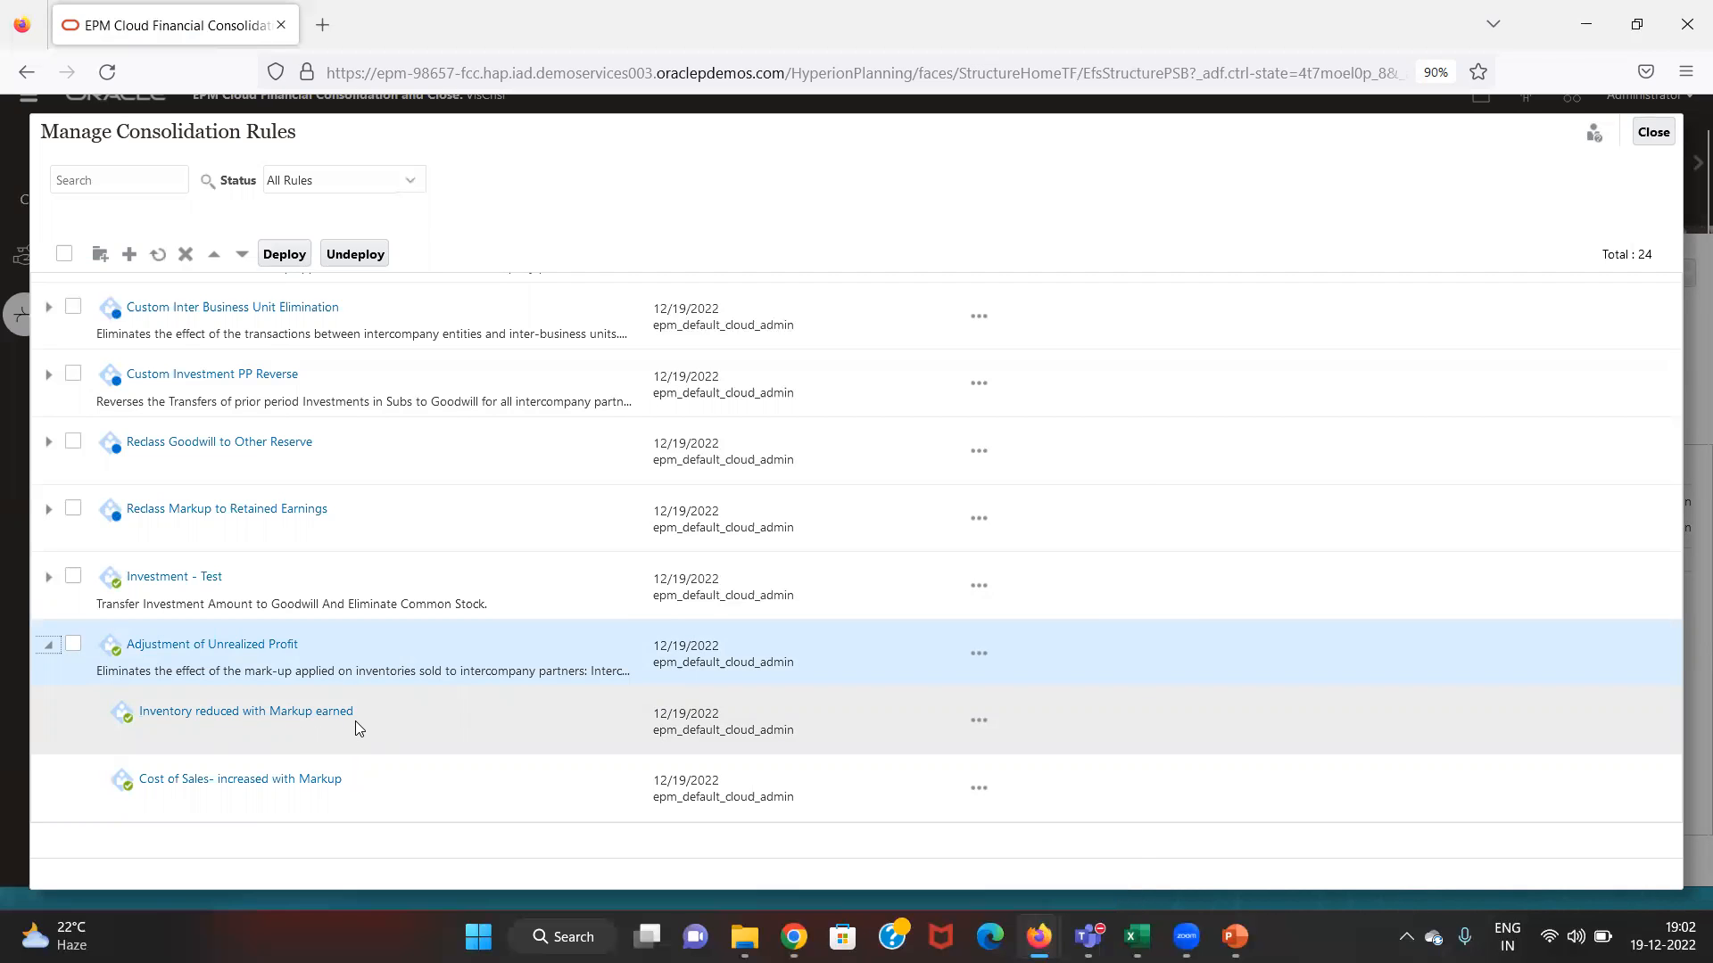
- Compare the rule set's inventory and cost of sales rules with the consolidated adjustment entry in P4:P5 of the Inventory elimination rule workbook
{"action": "key", "text": "alt+Tab"}
{"action": "key", "text": "alt+Tab"}
{"action": "key", "text": "alt+Tab"}
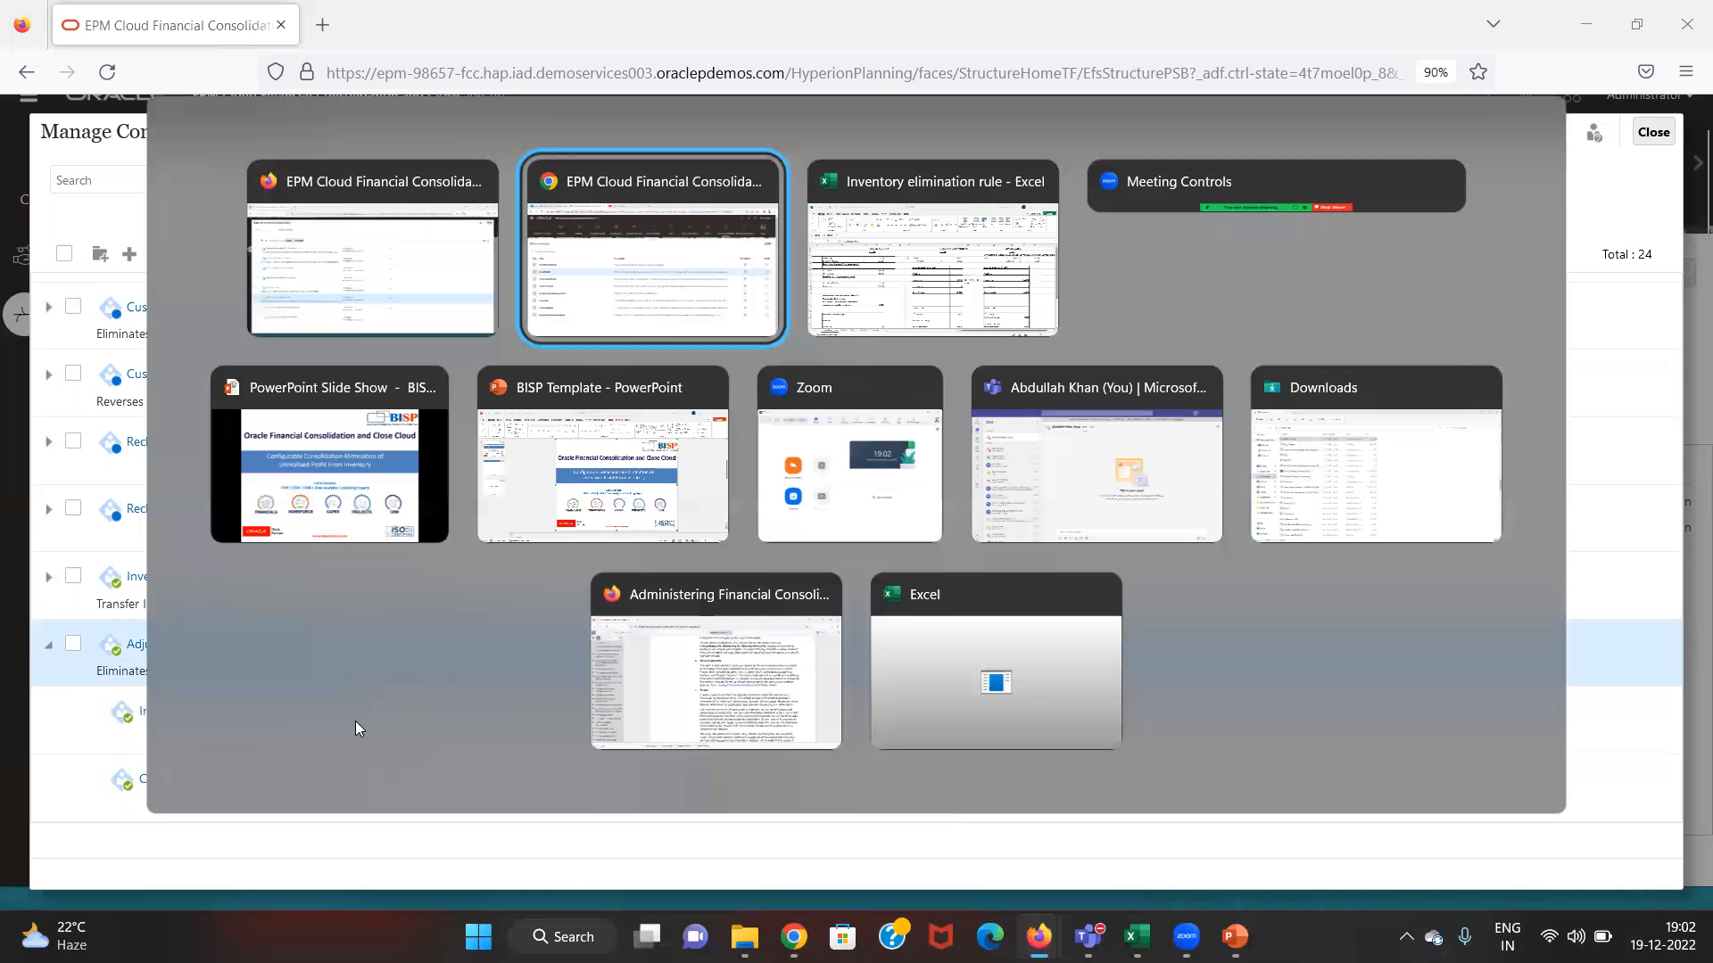
{"action": "key", "text": "alt+Tab"}
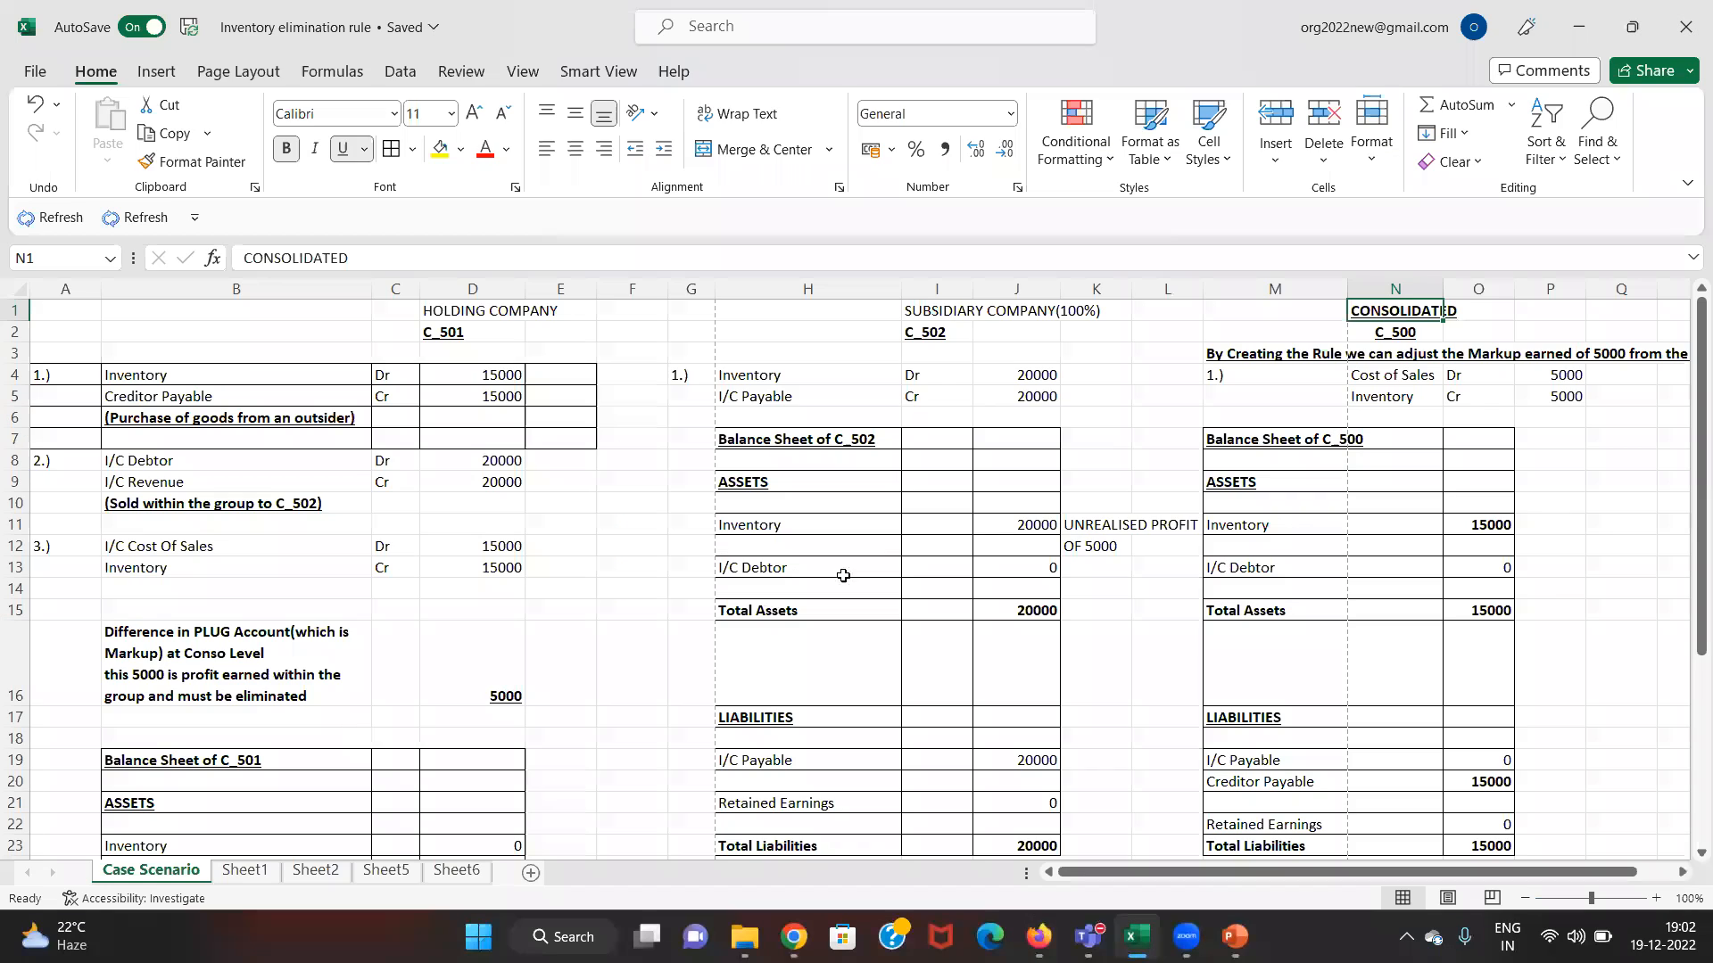
{"action": "left_click", "coordinate": [1549, 402]}
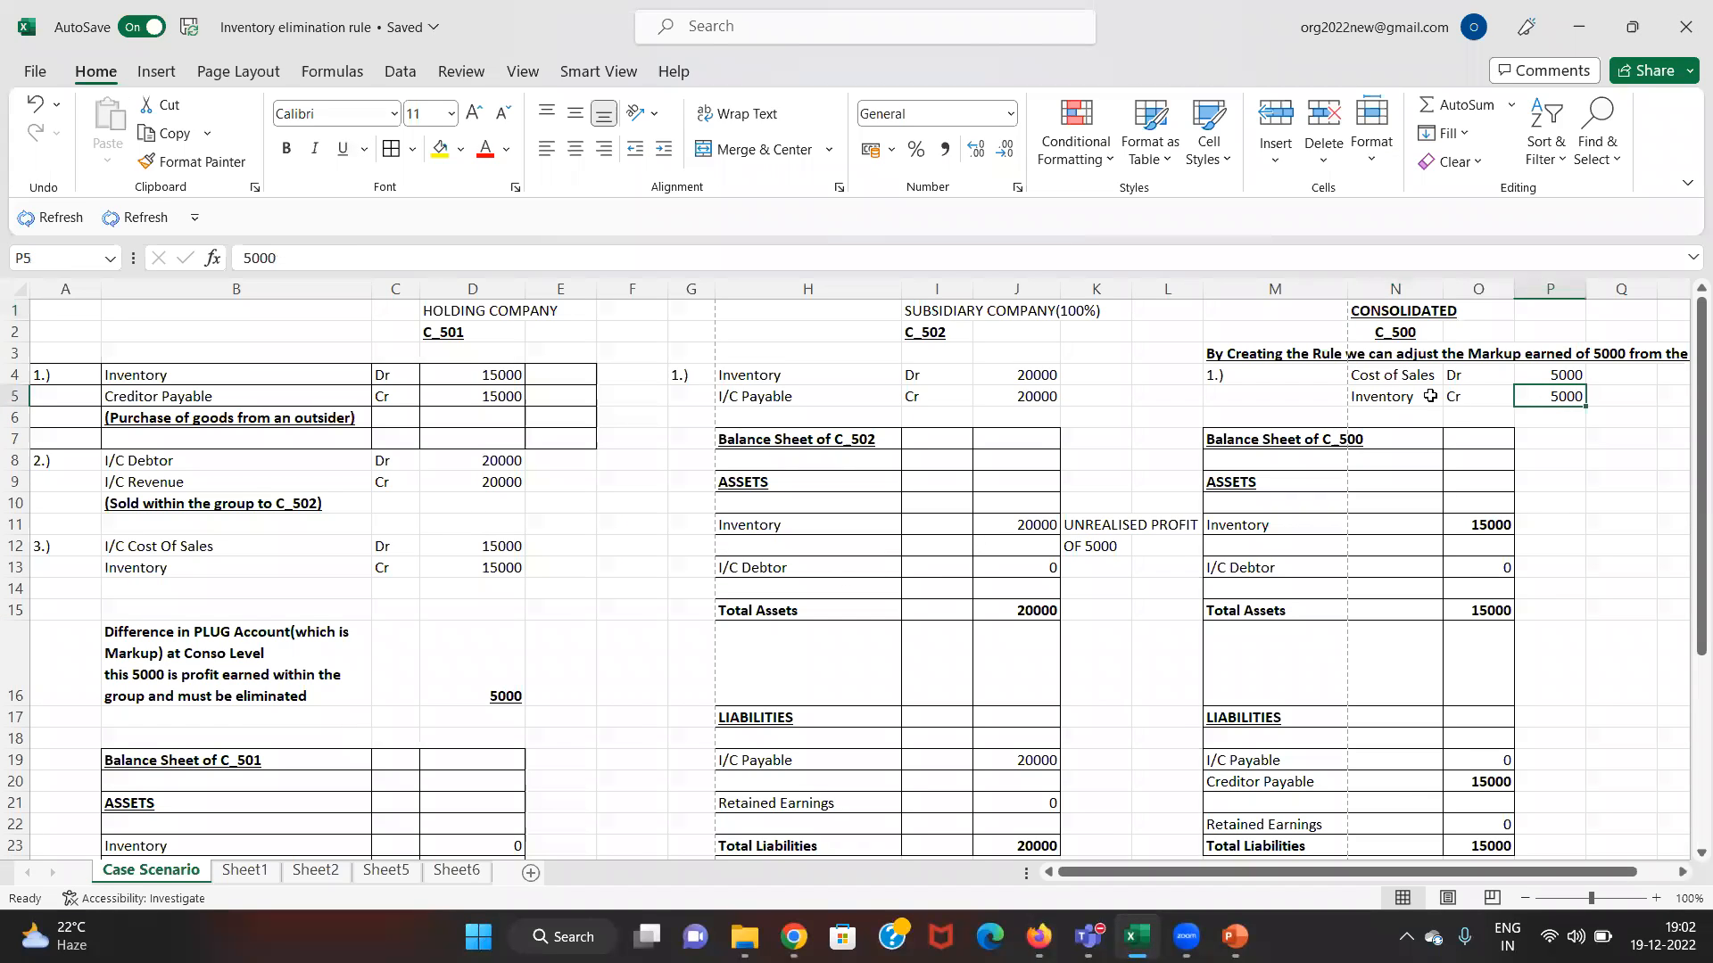
{"action": "key", "text": "alt+Tab"}
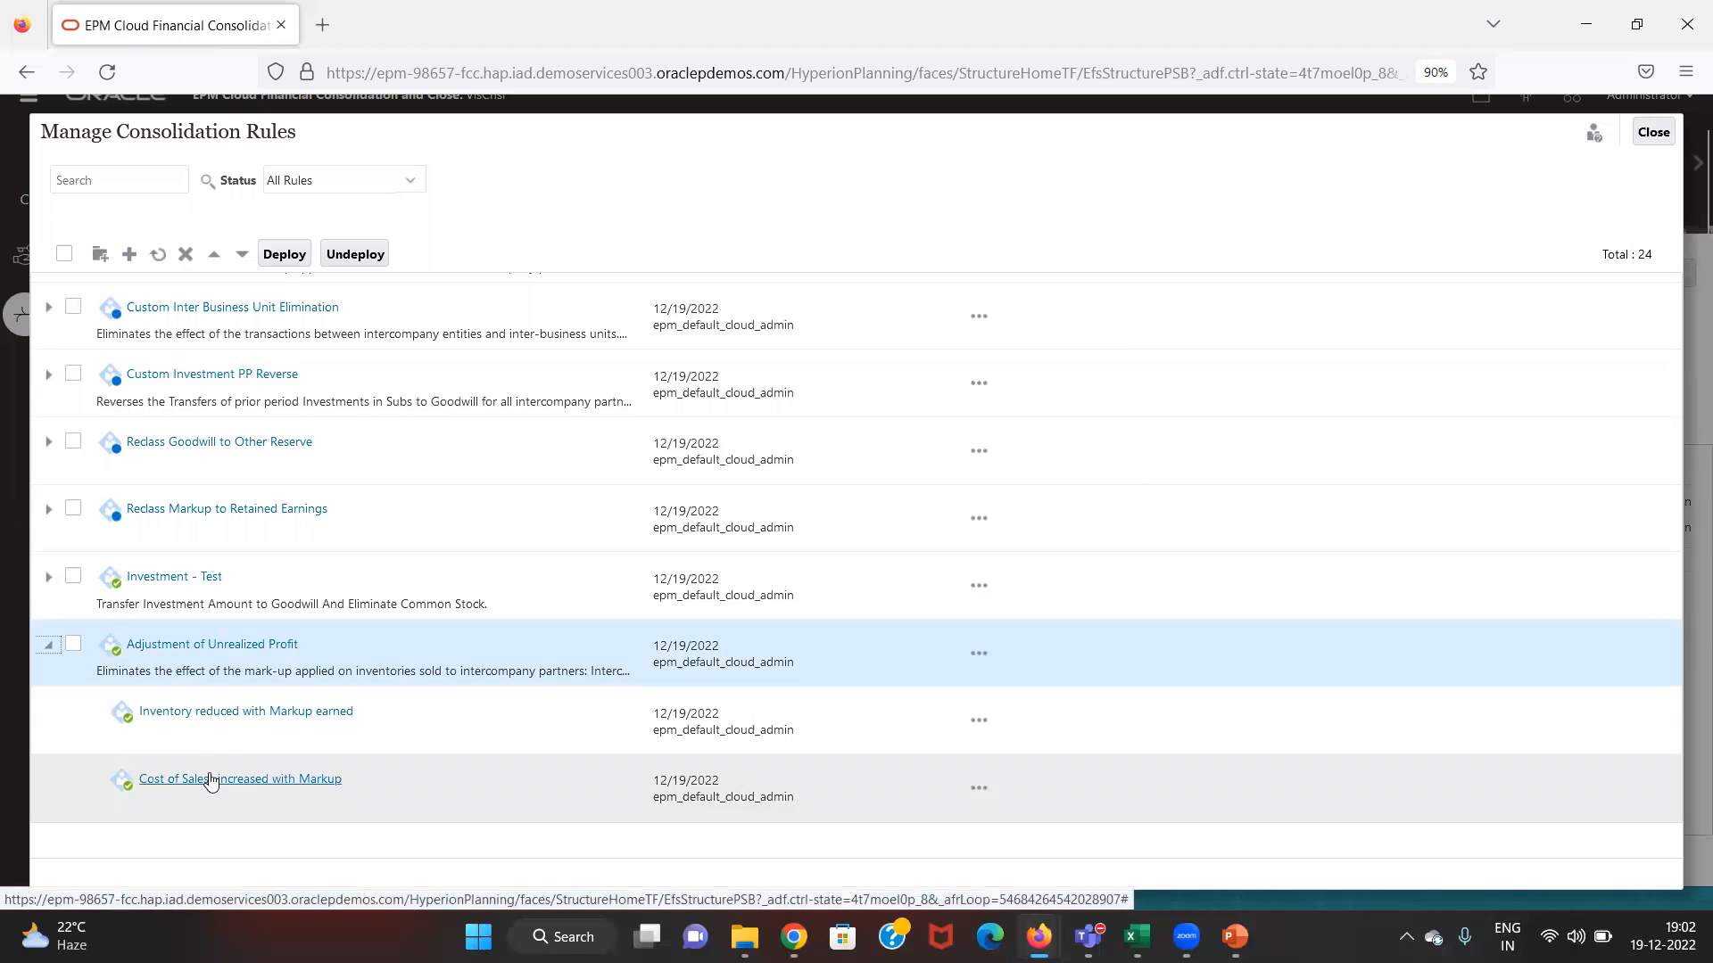
{"action": "key", "text": "alt+Tab"}
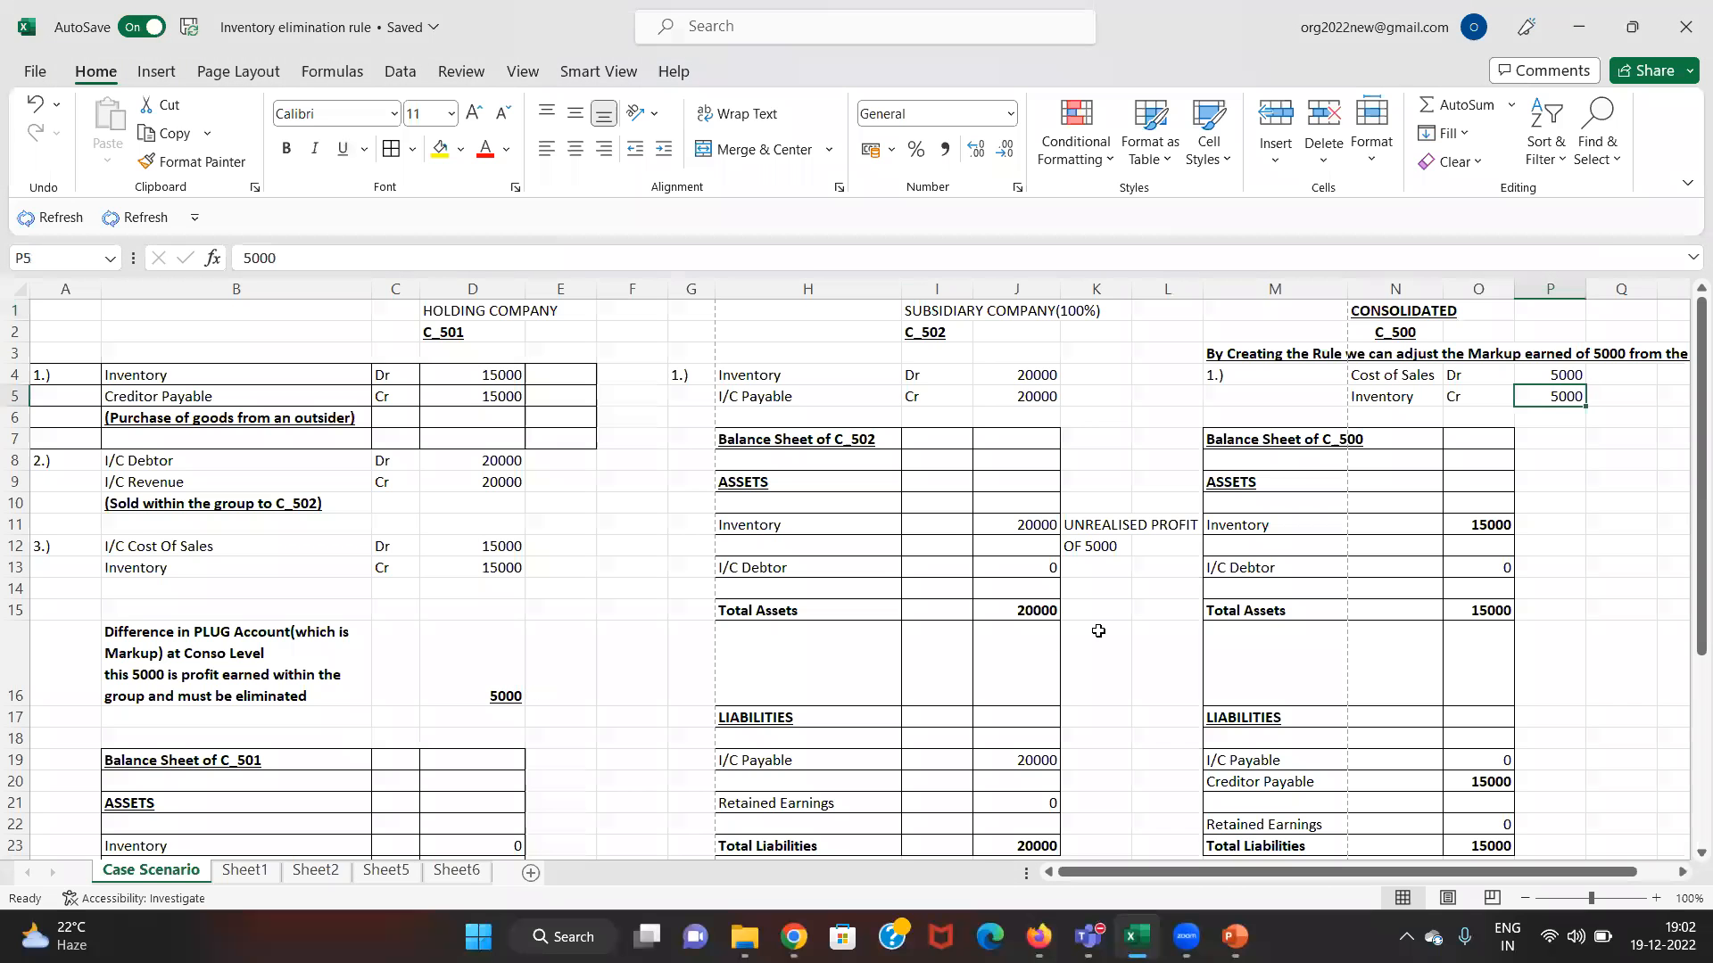
{"action": "key", "text": "alt+Tab"}
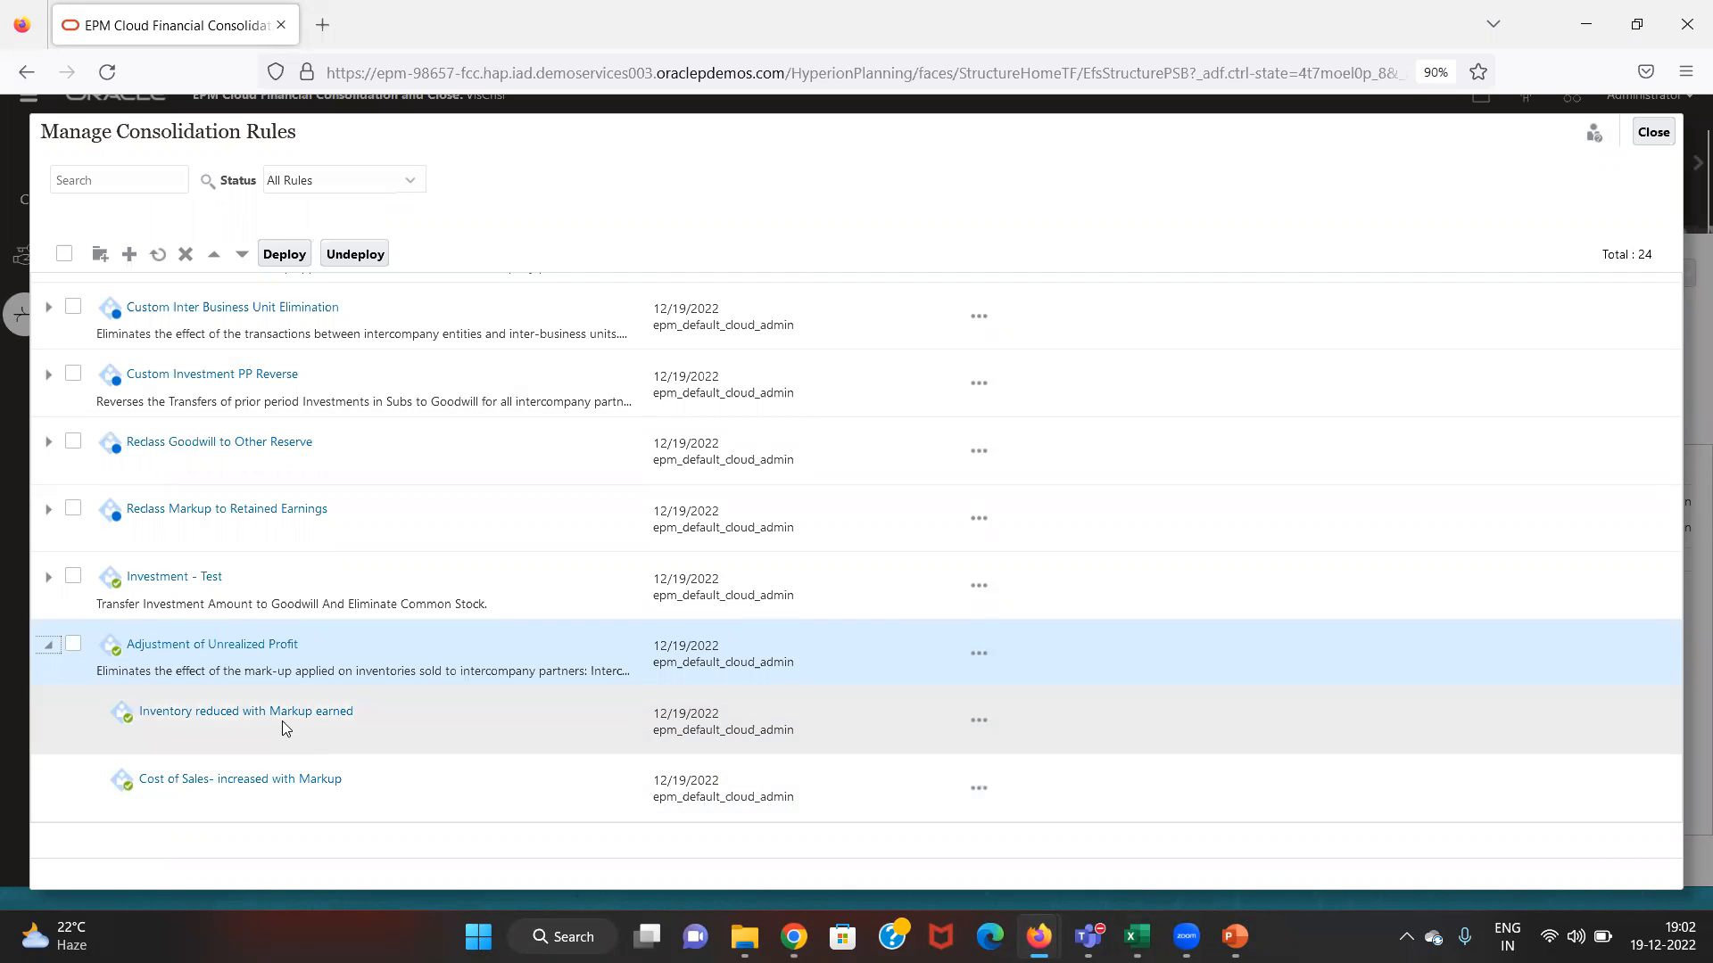
- Open the Adjustment of Unrealized Profit rule set and read its description through to the end
{"action": "left_click", "coordinate": [238, 653]}
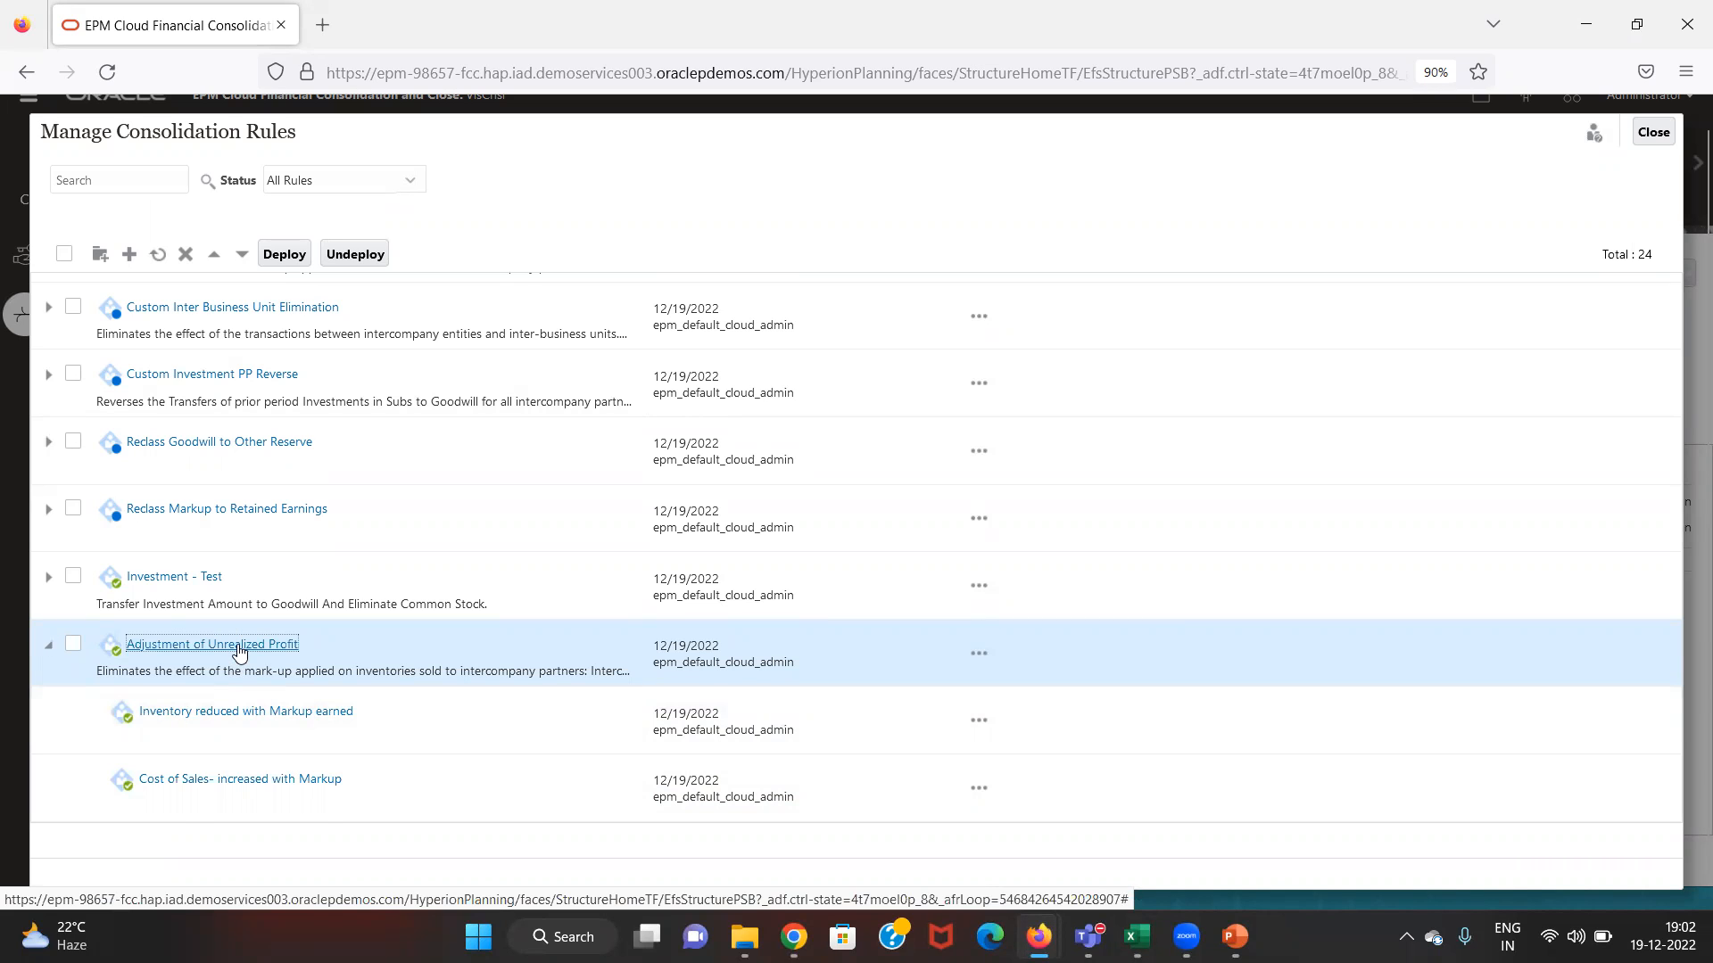
{"action": "left_click", "coordinate": [238, 653]}
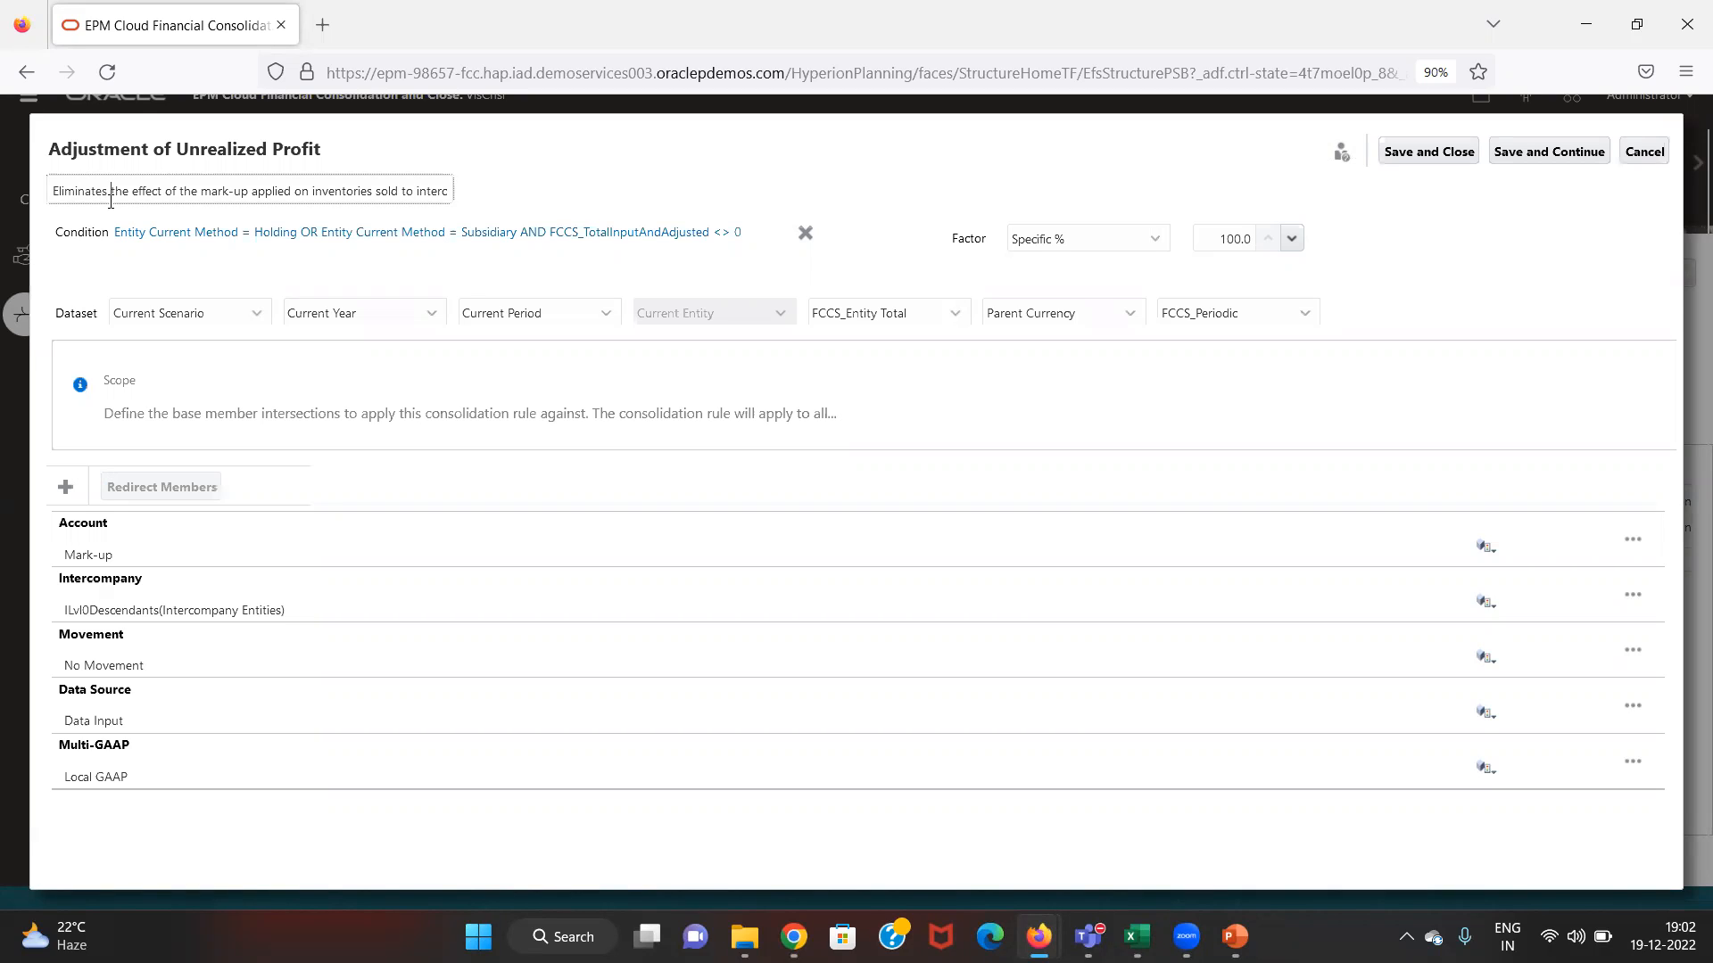
{"action": "key", "text": "Right"}
{"action": "key", "text": "Right"}
{"action": "key", "text": "Right"}
{"action": "key", "text": "Right"}
{"action": "key", "text": "Right"}
{"action": "key", "text": "Right"}
{"action": "key", "text": "Right"}
{"action": "key", "text": "Right"}
{"action": "key", "text": "Right"}
{"action": "key", "text": "Right"}
{"action": "key", "text": "Right"}
{"action": "key", "text": "Right"}
{"action": "key", "text": "Right"}
{"action": "key", "text": "Right"}
{"action": "key", "text": "Right"}
{"action": "key", "text": "Right"}
{"action": "key", "text": "Right"}
{"action": "key", "text": "Right"}
{"action": "key", "text": "Right"}
{"action": "key", "text": "Right"}
{"action": "key", "text": "Right"}
{"action": "key", "text": "Right"}
{"action": "key", "text": "Right"}
{"action": "key", "text": "Right"}
{"action": "key", "text": "Right"}
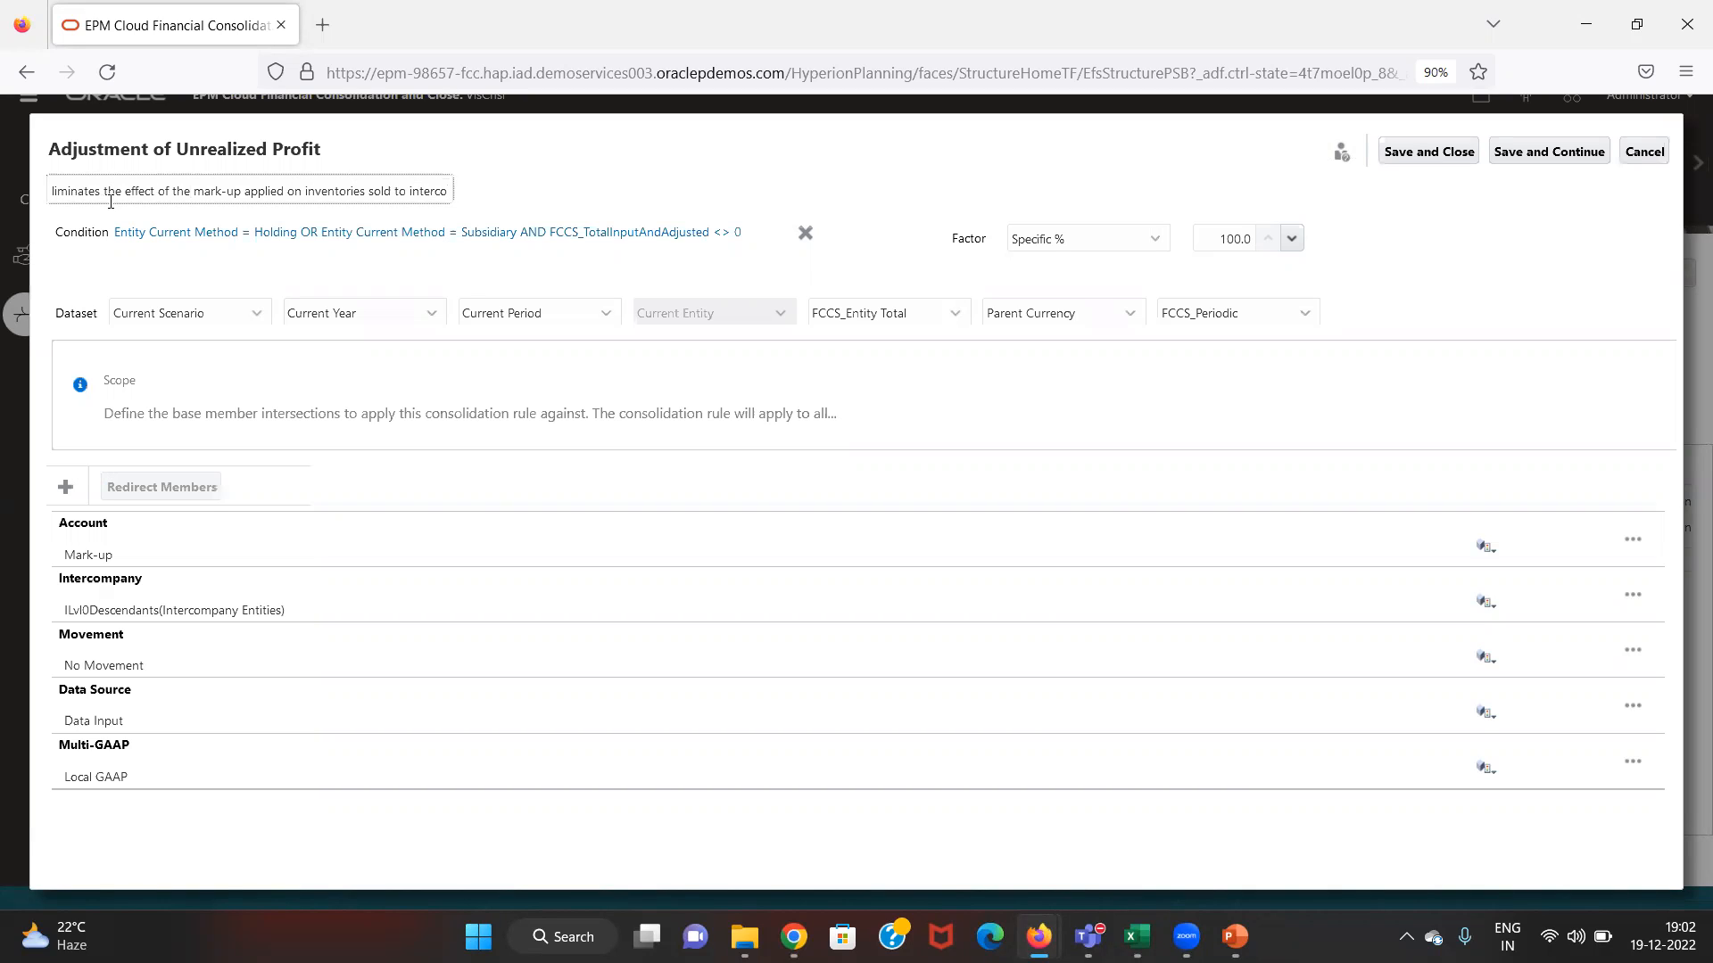
{"action": "key", "text": "Right"}
{"action": "key", "text": "Right"}
{"action": "key", "text": "Right"}
{"action": "key", "text": "Right"}
{"action": "key", "text": "Right"}
{"action": "key", "text": "Right"}
{"action": "key", "text": "Right"}
{"action": "key", "text": "Right"}
{"action": "key", "text": "Right"}
{"action": "key", "text": "Right"}
{"action": "key", "text": "Right"}
{"action": "key", "text": "Right"}
{"action": "key", "text": "Right"}
{"action": "key", "text": "Right"}
{"action": "key", "text": "Right"}
{"action": "key", "text": "Right"}
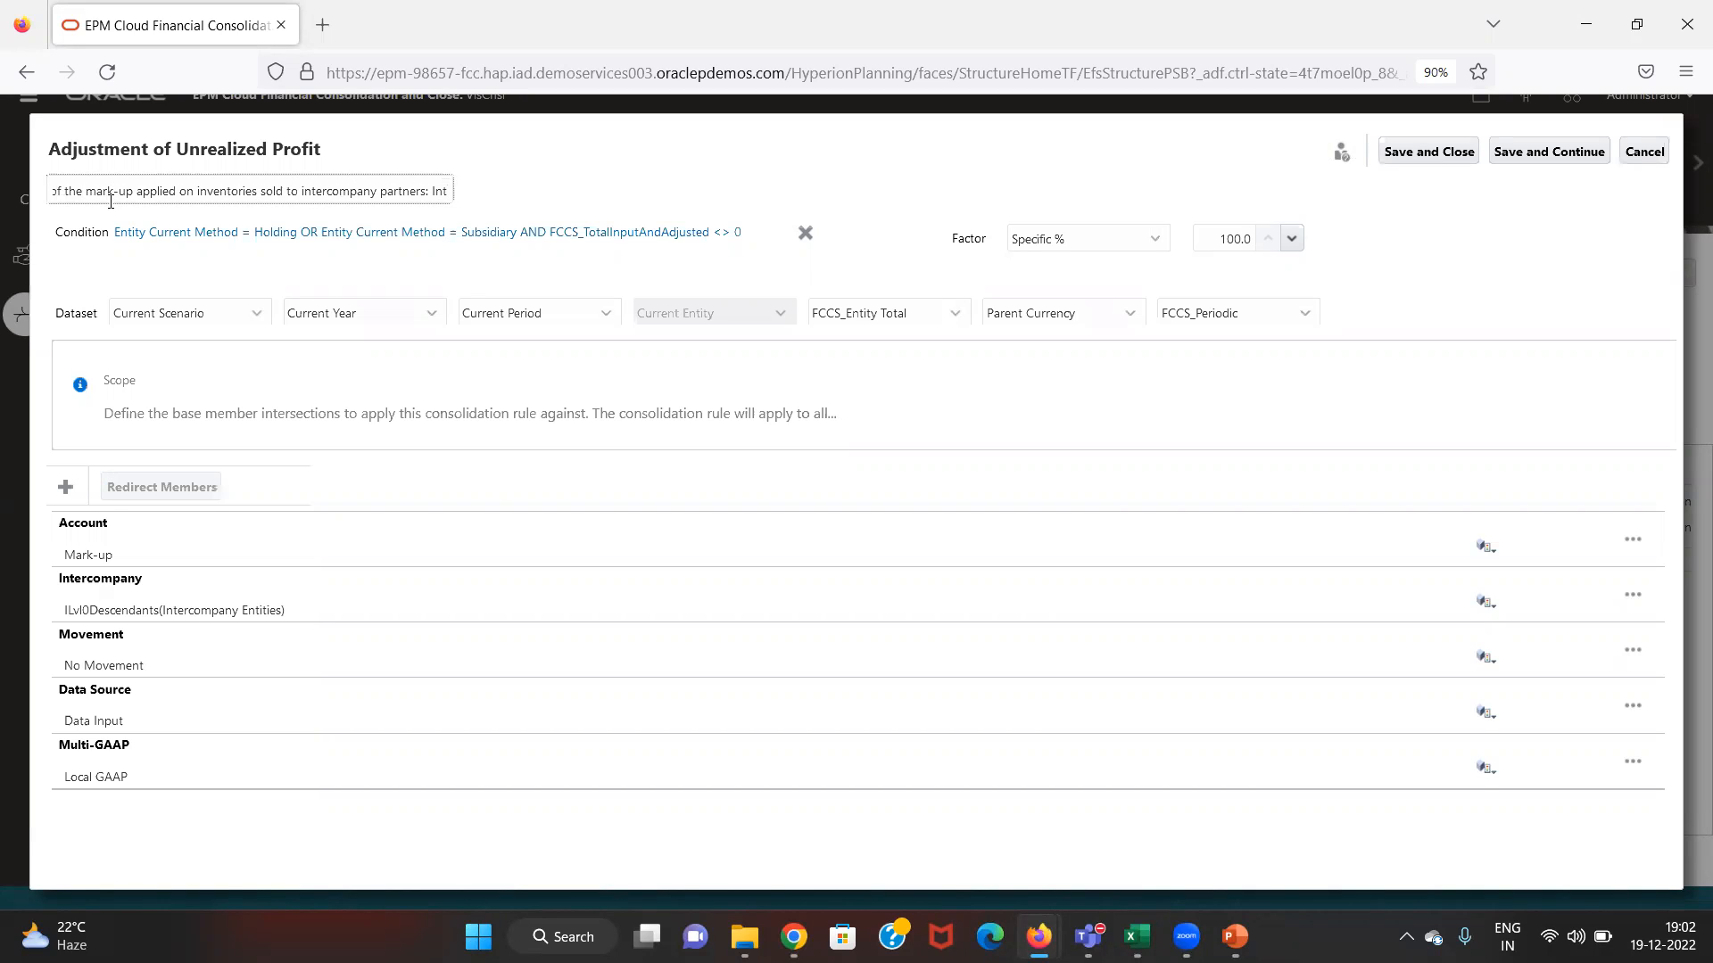
{"action": "key", "text": "Right"}
{"action": "key", "text": "Right"}
{"action": "key", "text": "Right"}
{"action": "key", "text": "Right"}
{"action": "key", "text": "Right"}
{"action": "key", "text": "Right"}
{"action": "key", "text": "Right"}
{"action": "key", "text": "Right"}
{"action": "key", "text": "Right"}
{"action": "key", "text": "Right"}
{"action": "key", "text": "Right"}
{"action": "key", "text": "Right"}
{"action": "key", "text": "Right"}
{"action": "key", "text": "Right"}
{"action": "key", "text": "Right"}
{"action": "key", "text": "Right"}
{"action": "key", "text": "Right"}
{"action": "key", "text": "Right"}
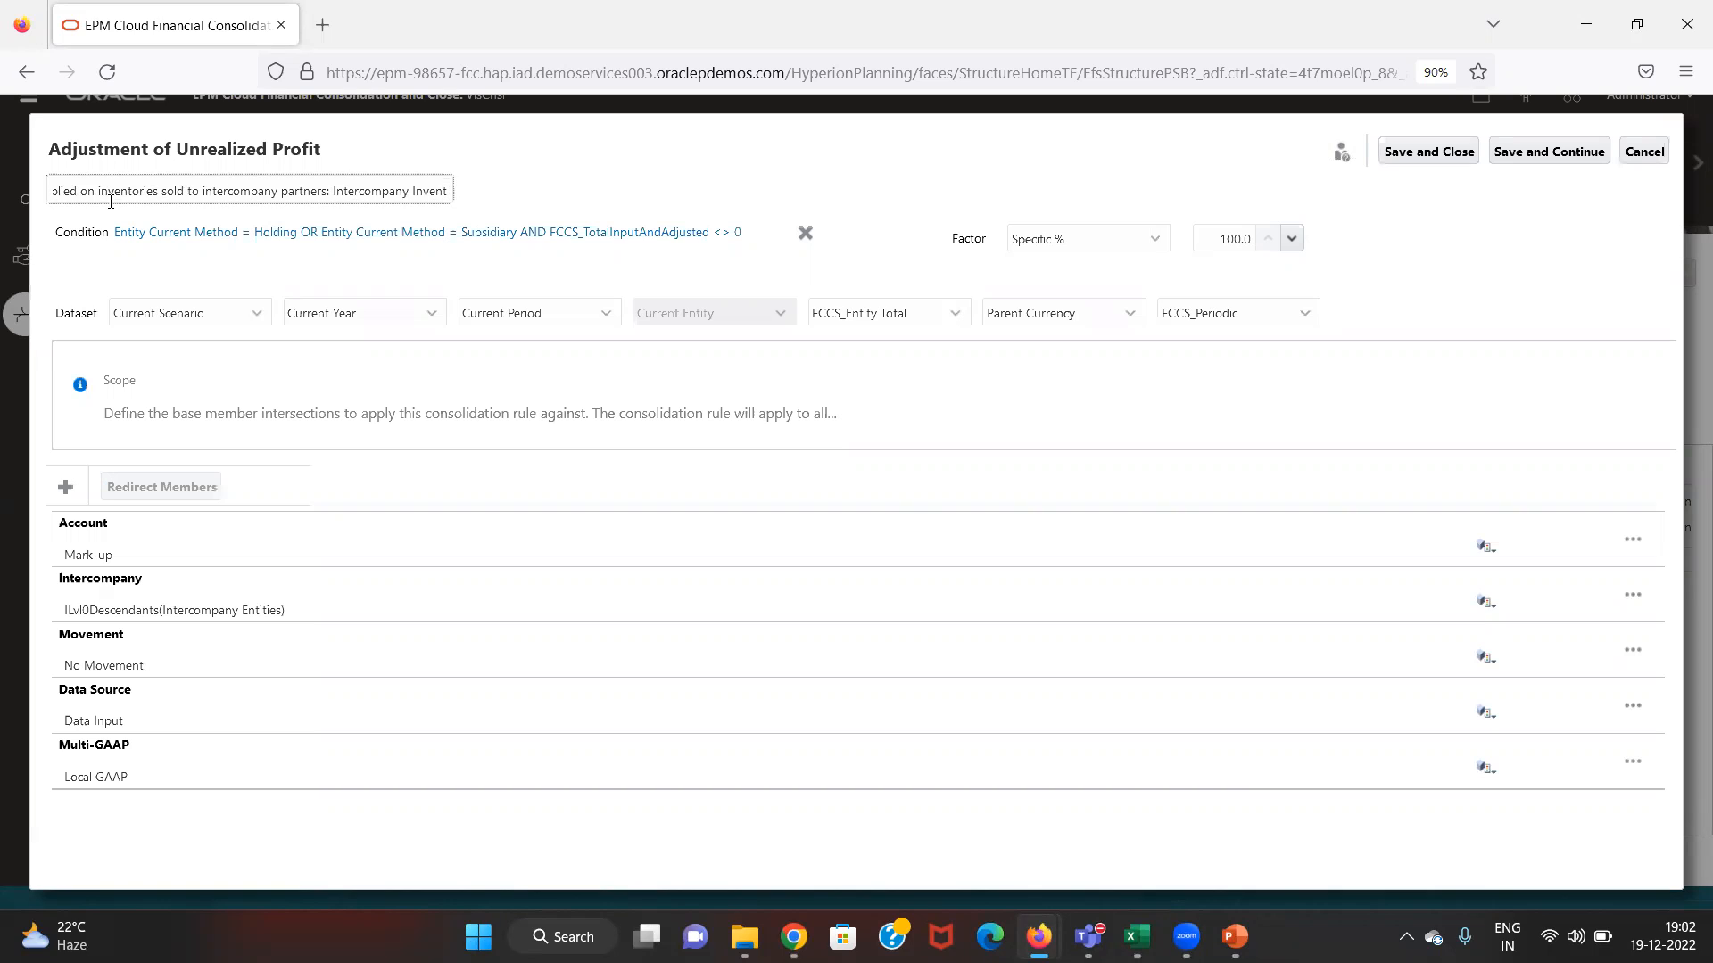
{"action": "key", "text": "Right"}
{"action": "key", "text": "Right"}
{"action": "key", "text": "Right"}
{"action": "key", "text": "Right"}
{"action": "key", "text": "Right"}
{"action": "key", "text": "Right"}
{"action": "key", "text": "Right"}
{"action": "key", "text": "Right"}
{"action": "key", "text": "Right"}
{"action": "key", "text": "Right"}
{"action": "key", "text": "Right"}
{"action": "key", "text": "Right"}
{"action": "key", "text": "Right"}
{"action": "key", "text": "Right"}
{"action": "key", "text": "Right"}
{"action": "key", "text": "Right"}
{"action": "key", "text": "Right"}
{"action": "key", "text": "Right"}
{"action": "key", "text": "Right"}
{"action": "key", "text": "Right"}
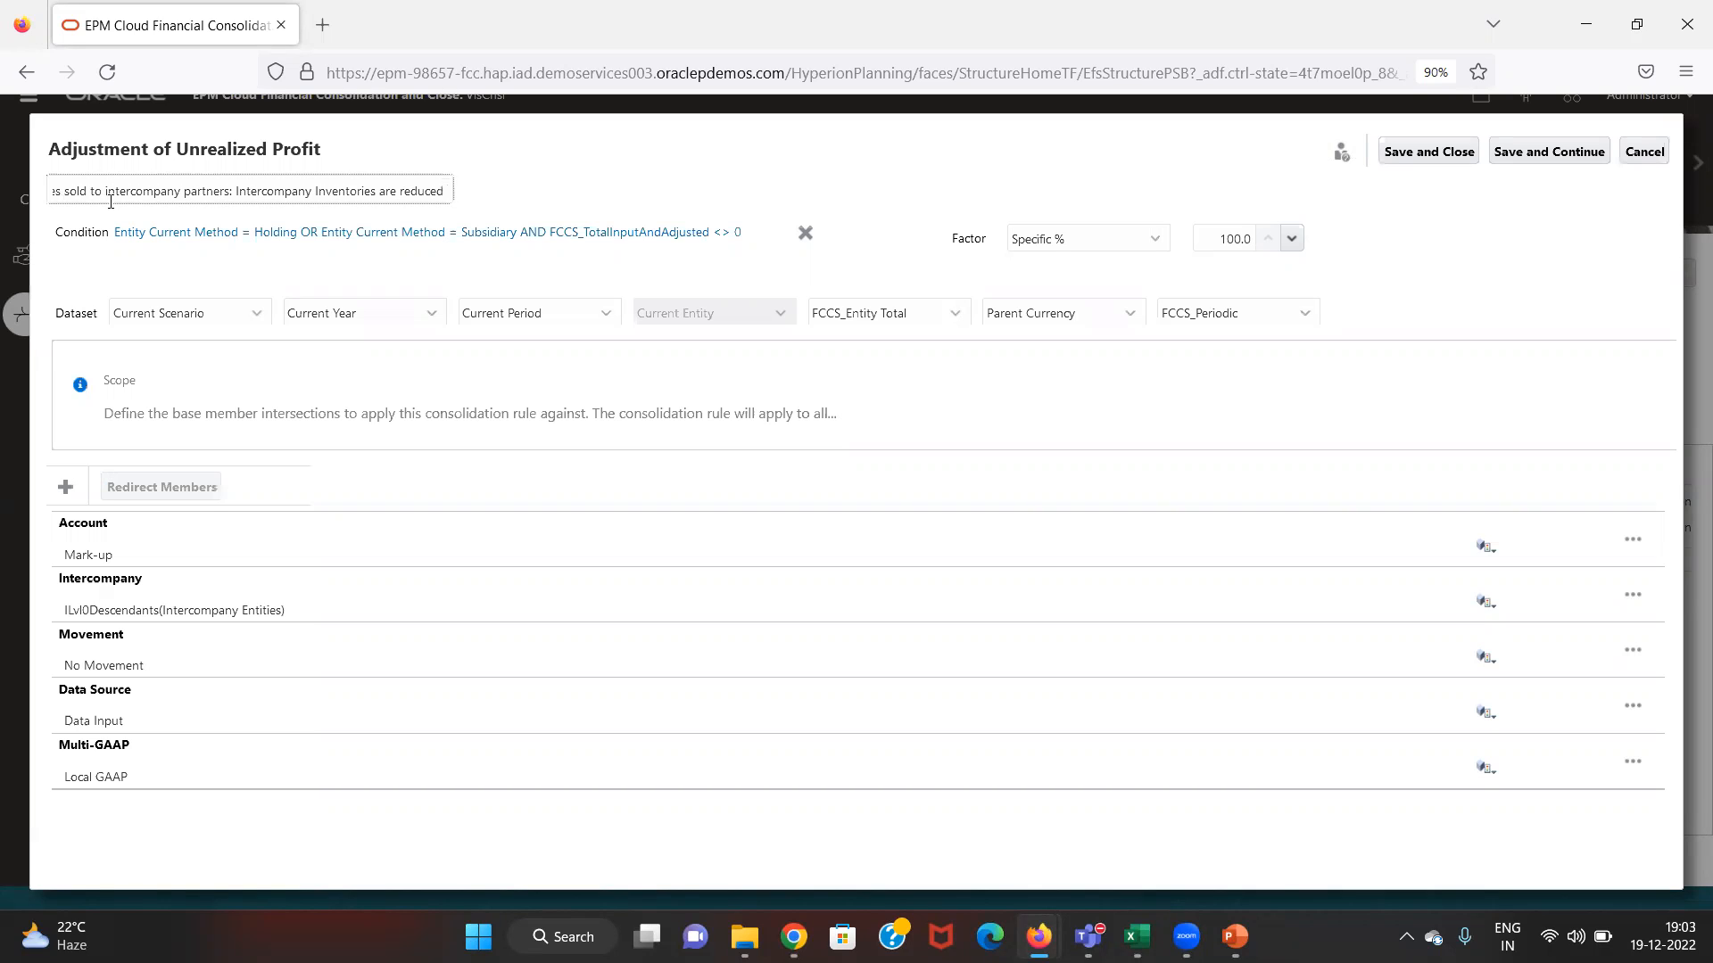
{"action": "key", "text": "Right"}
{"action": "key", "text": "Right"}
{"action": "key", "text": "Right"}
{"action": "key", "text": "Right"}
{"action": "key", "text": "Right"}
{"action": "key", "text": "Right"}
{"action": "key", "text": "Right"}
{"action": "key", "text": "Right"}
{"action": "key", "text": "Right"}
{"action": "key", "text": "Right"}
{"action": "key", "text": "Right"}
{"action": "key", "text": "Right"}
{"action": "key", "text": "Right"}
{"action": "key", "text": "Right"}
{"action": "key", "text": "Right"}
{"action": "key", "text": "Right"}
{"action": "key", "text": "Right"}
{"action": "key", "text": "Right"}
{"action": "key", "text": "Right"}
{"action": "key", "text": "Right"}
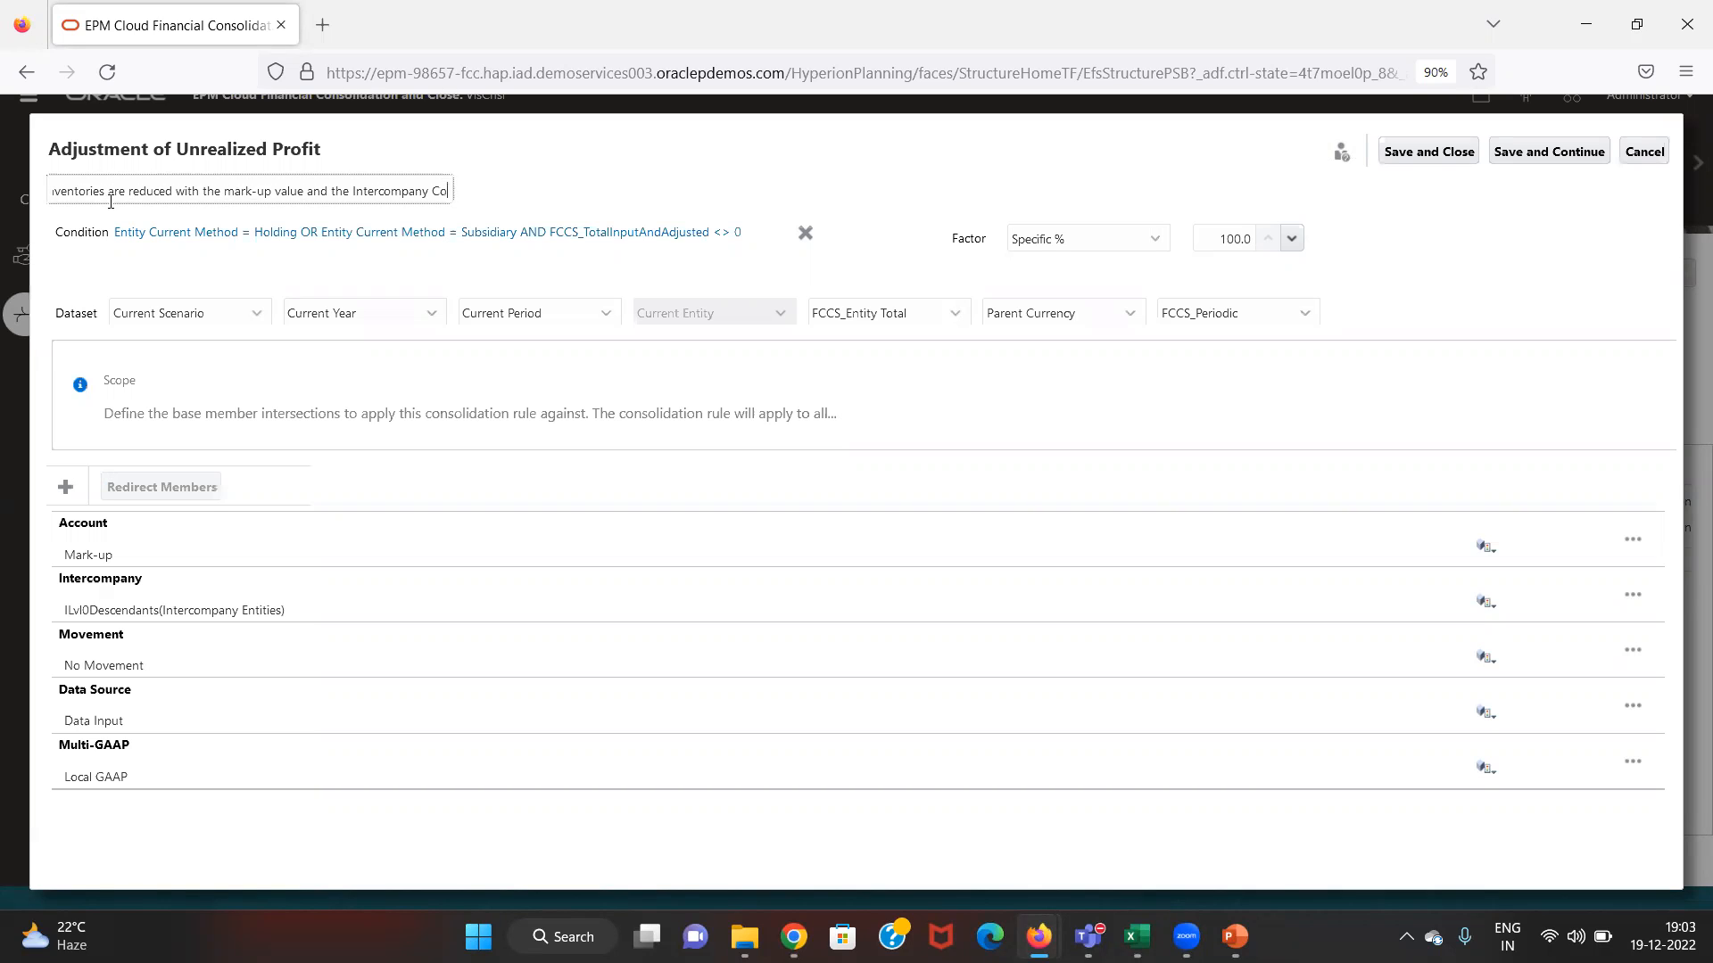
{"action": "key", "text": "Right"}
{"action": "key", "text": "Right"}
{"action": "key", "text": "Right"}
{"action": "key", "text": "Right"}
{"action": "key", "text": "Right"}
{"action": "key", "text": "Right"}
{"action": "key", "text": "Right"}
{"action": "key", "text": "Right"}
{"action": "key", "text": "Right"}
{"action": "key", "text": "Right"}
{"action": "key", "text": "Right"}
{"action": "key", "text": "Right"}
{"action": "key", "text": "Right"}
{"action": "key", "text": "Right"}
{"action": "key", "text": "Right"}
{"action": "key", "text": "Right"}
{"action": "key", "text": "Right"}
{"action": "key", "text": "Right"}
{"action": "key", "text": "Right"}
{"action": "key", "text": "Right"}
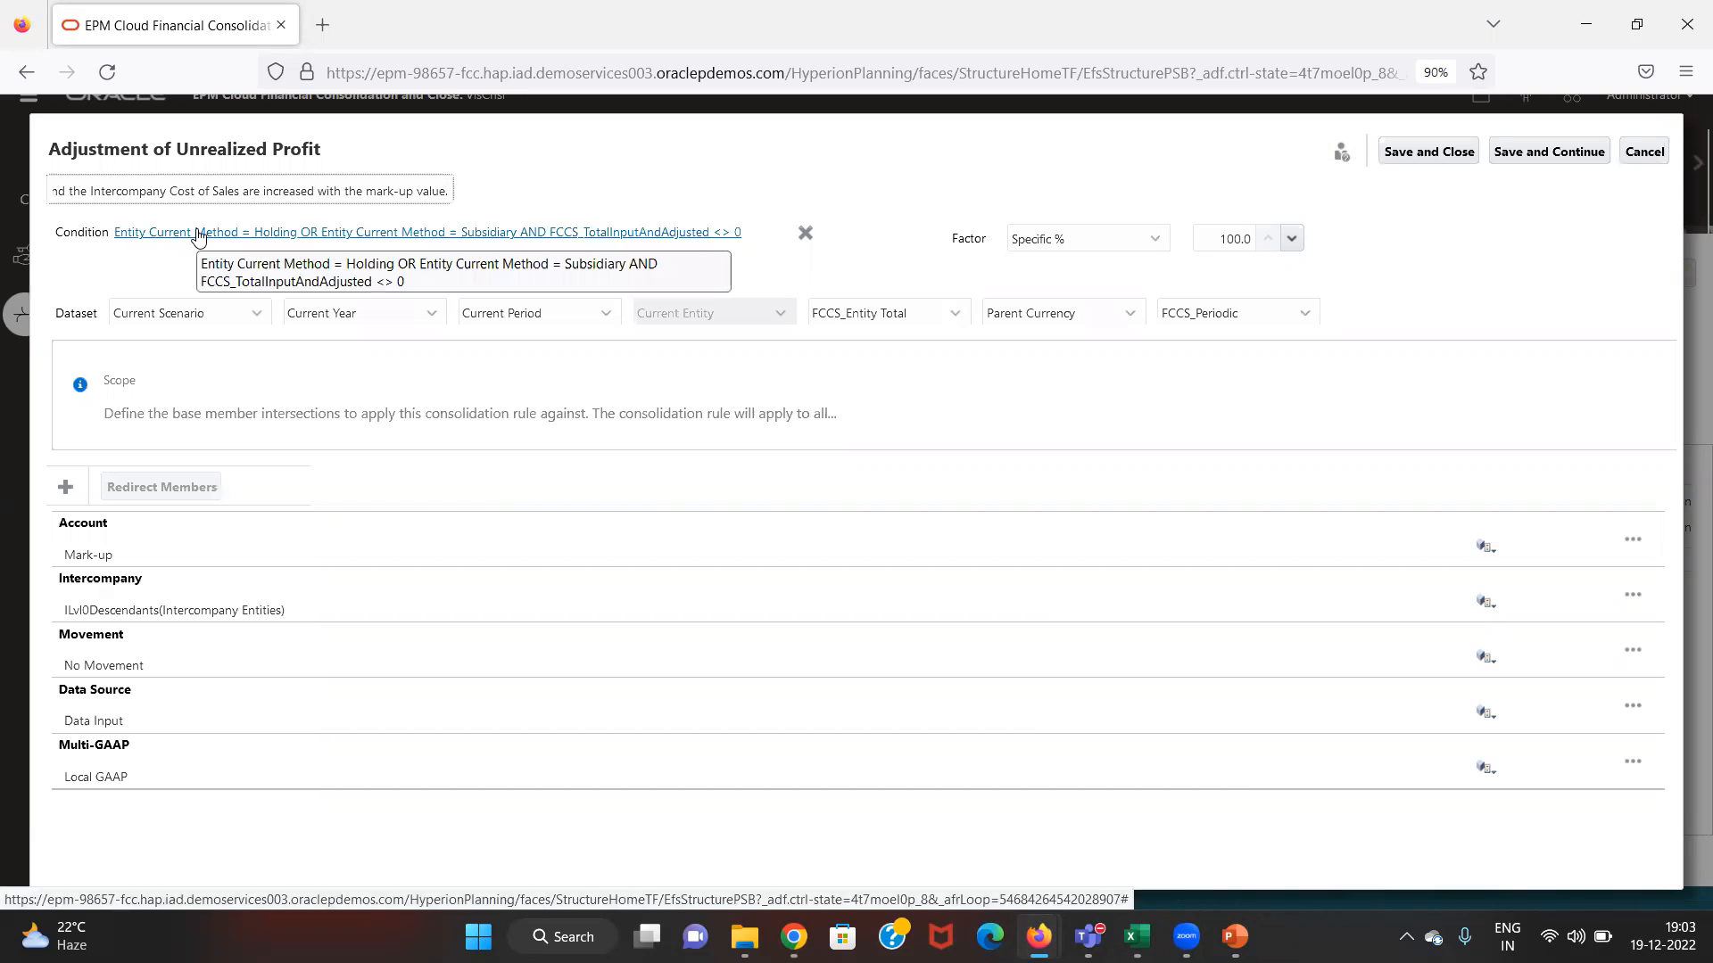
- Examine the rule set's advanced condition and the Data Source member behind its data value criterion, leaving both dialogs without changes
{"action": "left_click", "coordinate": [198, 233]}
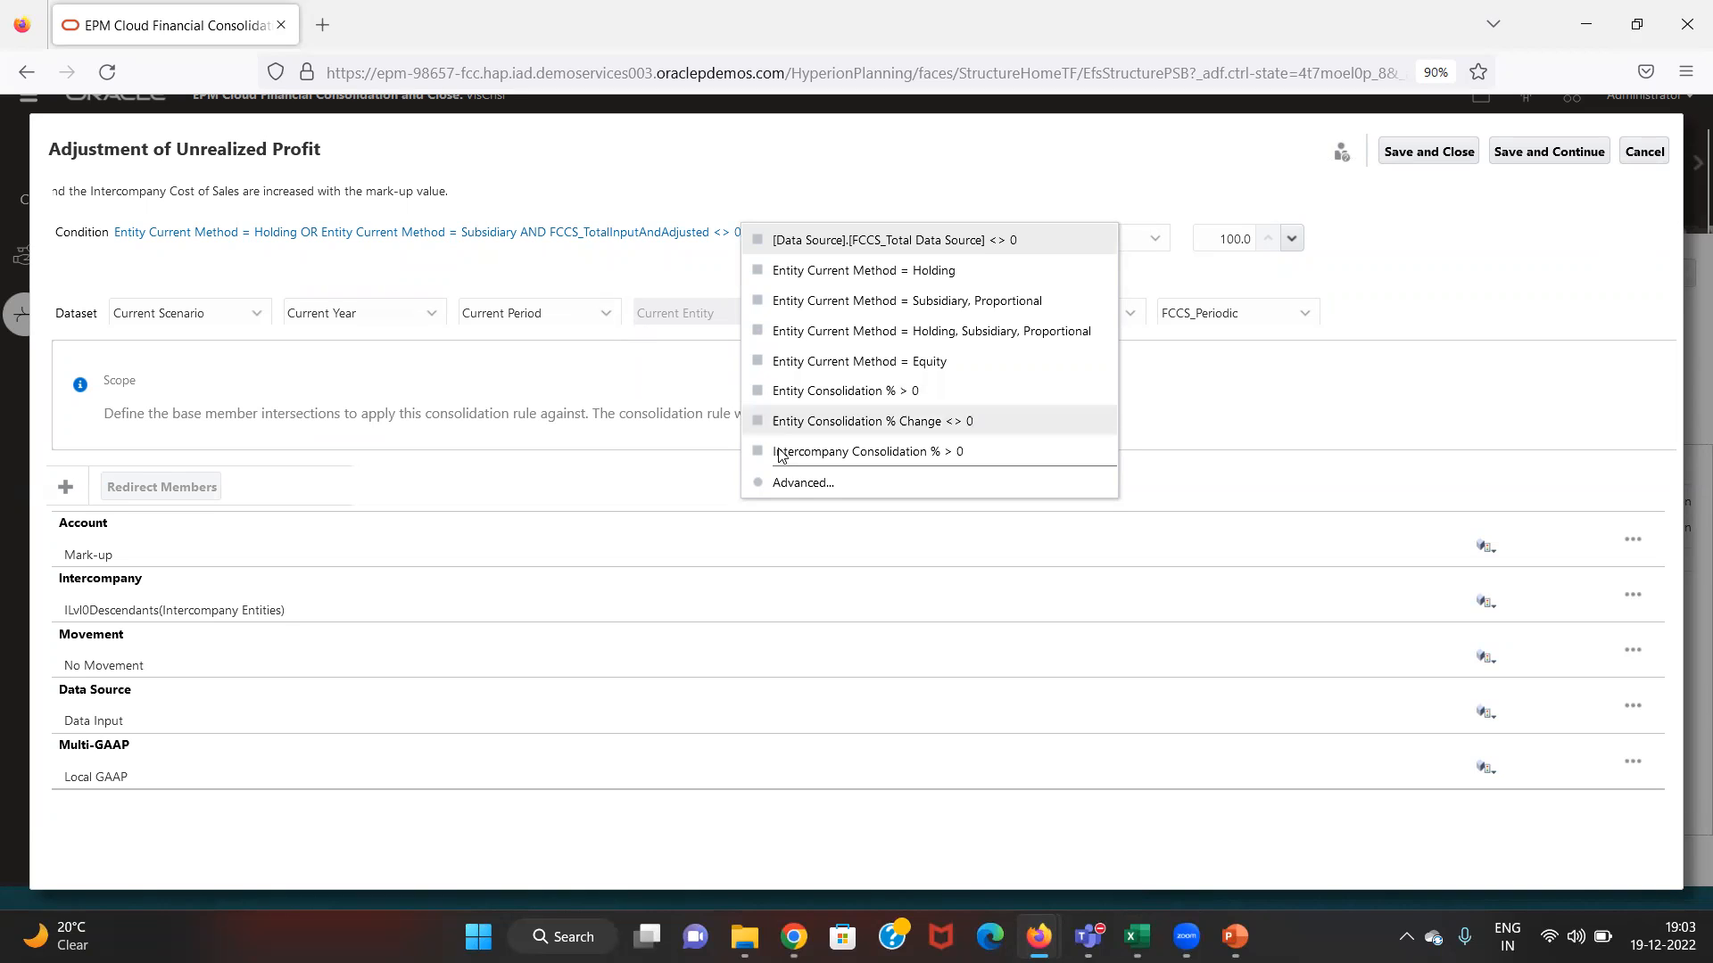
{"action": "left_click", "coordinate": [788, 482]}
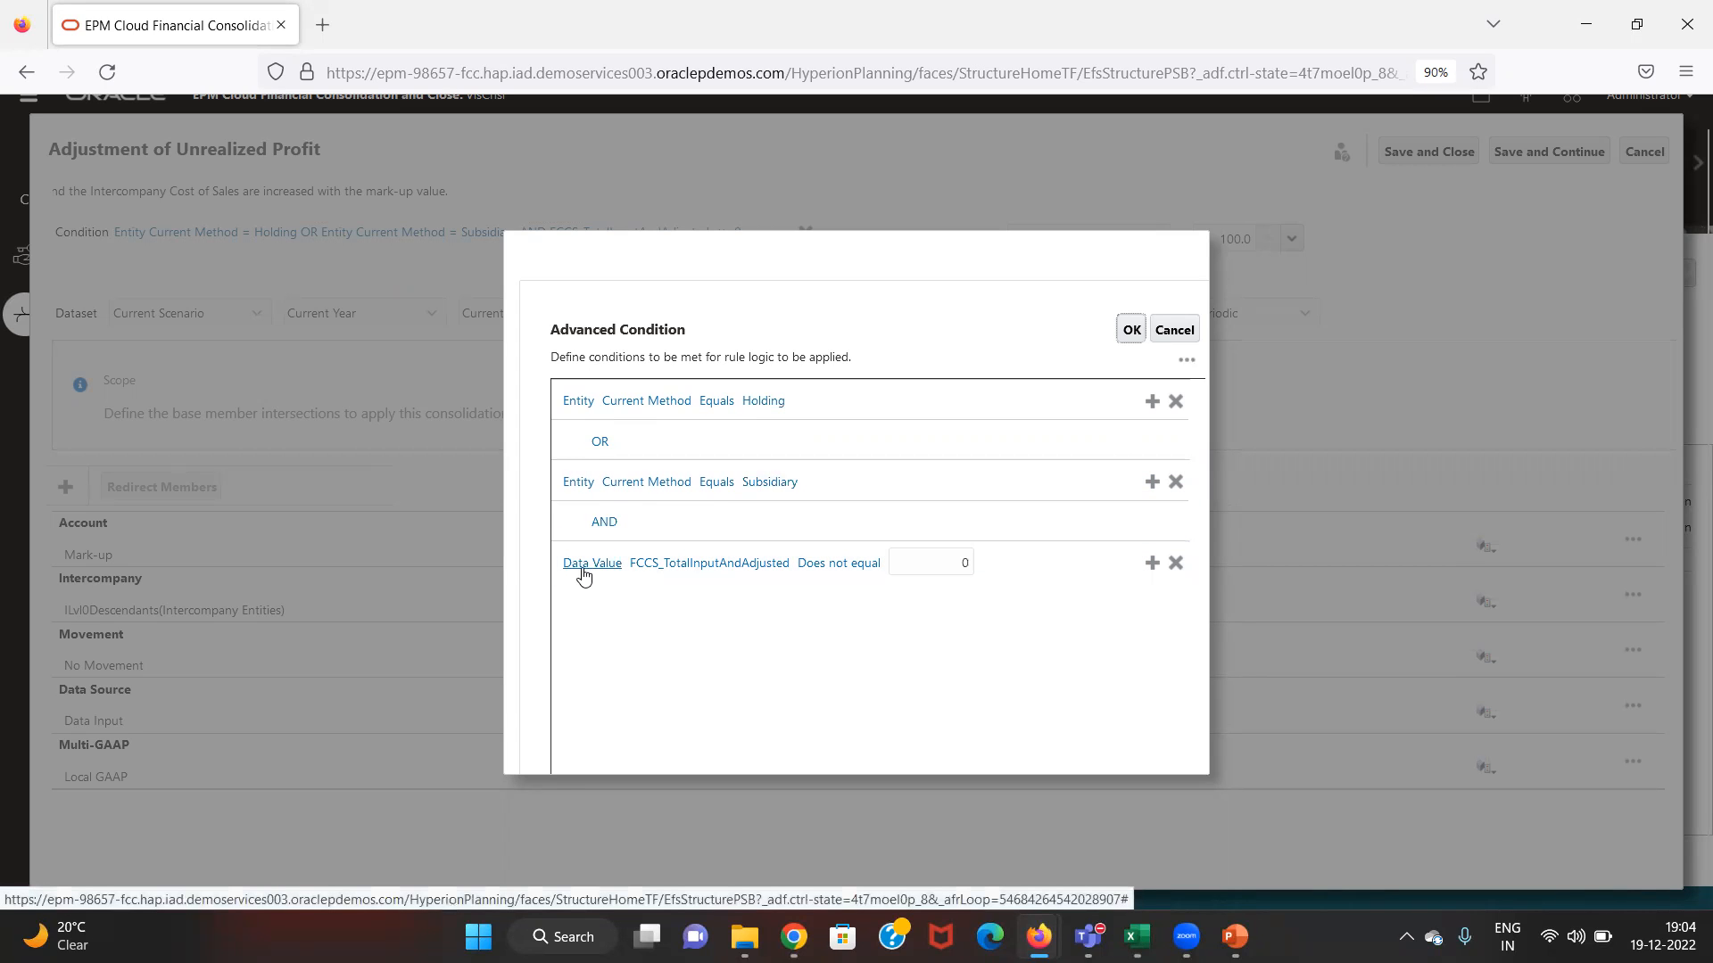
{"action": "left_click", "coordinate": [682, 563]}
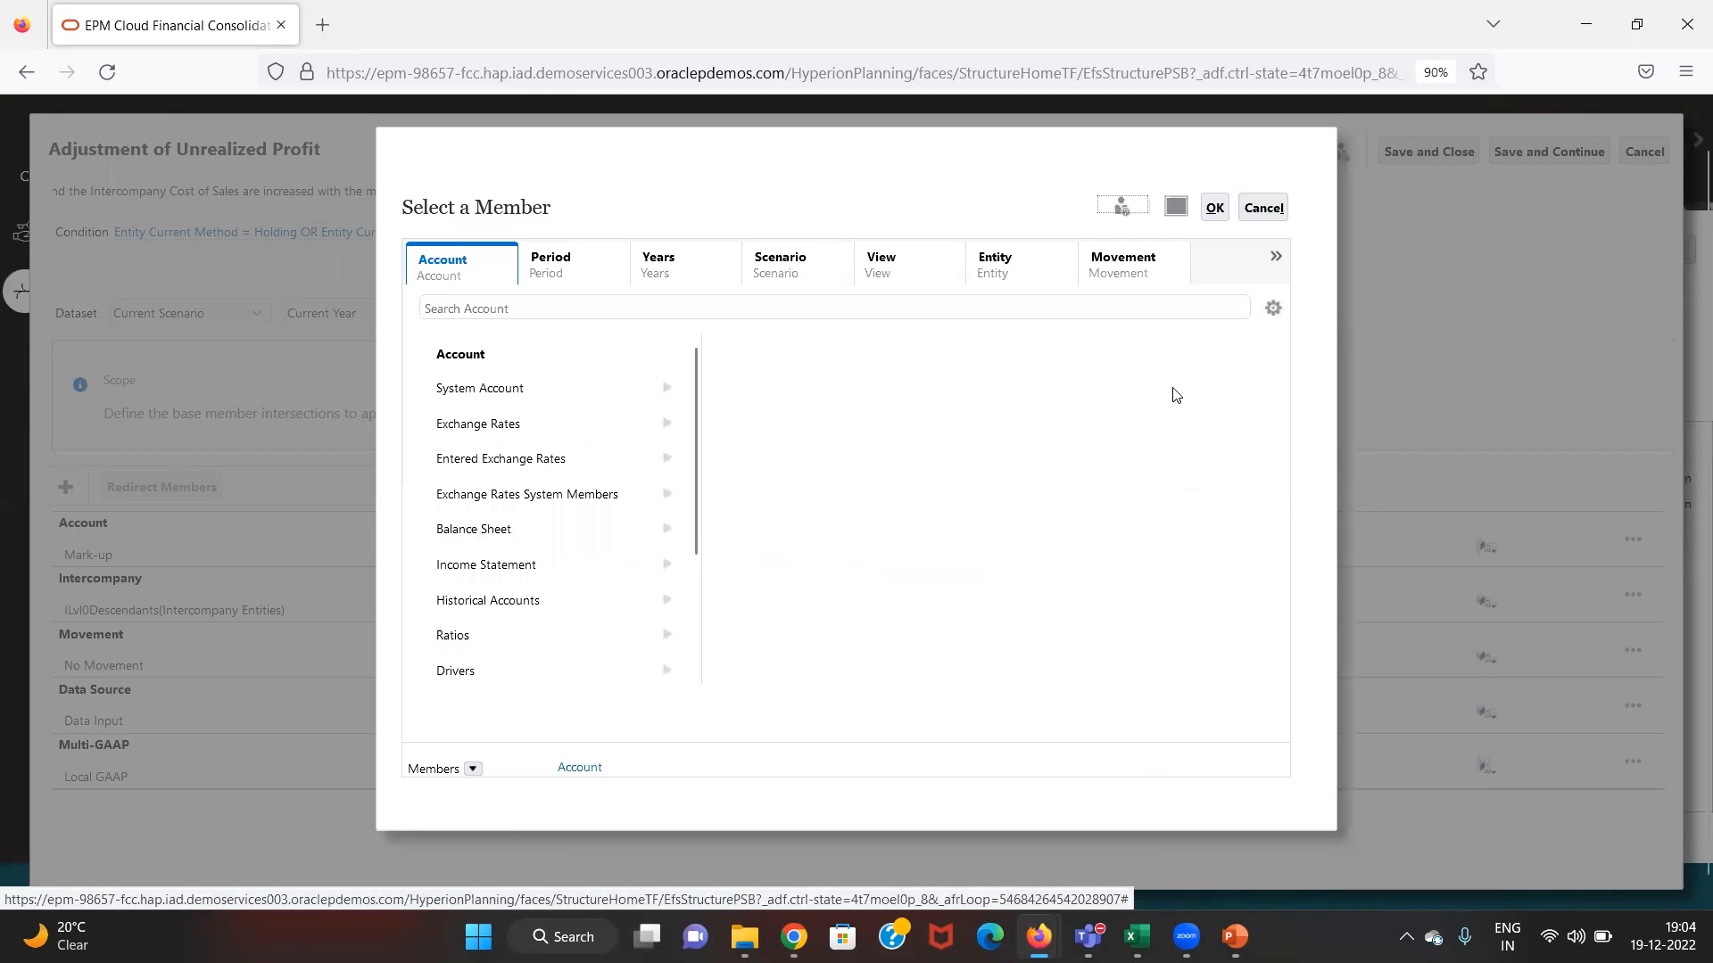
{"action": "left_click", "coordinate": [1277, 256]}
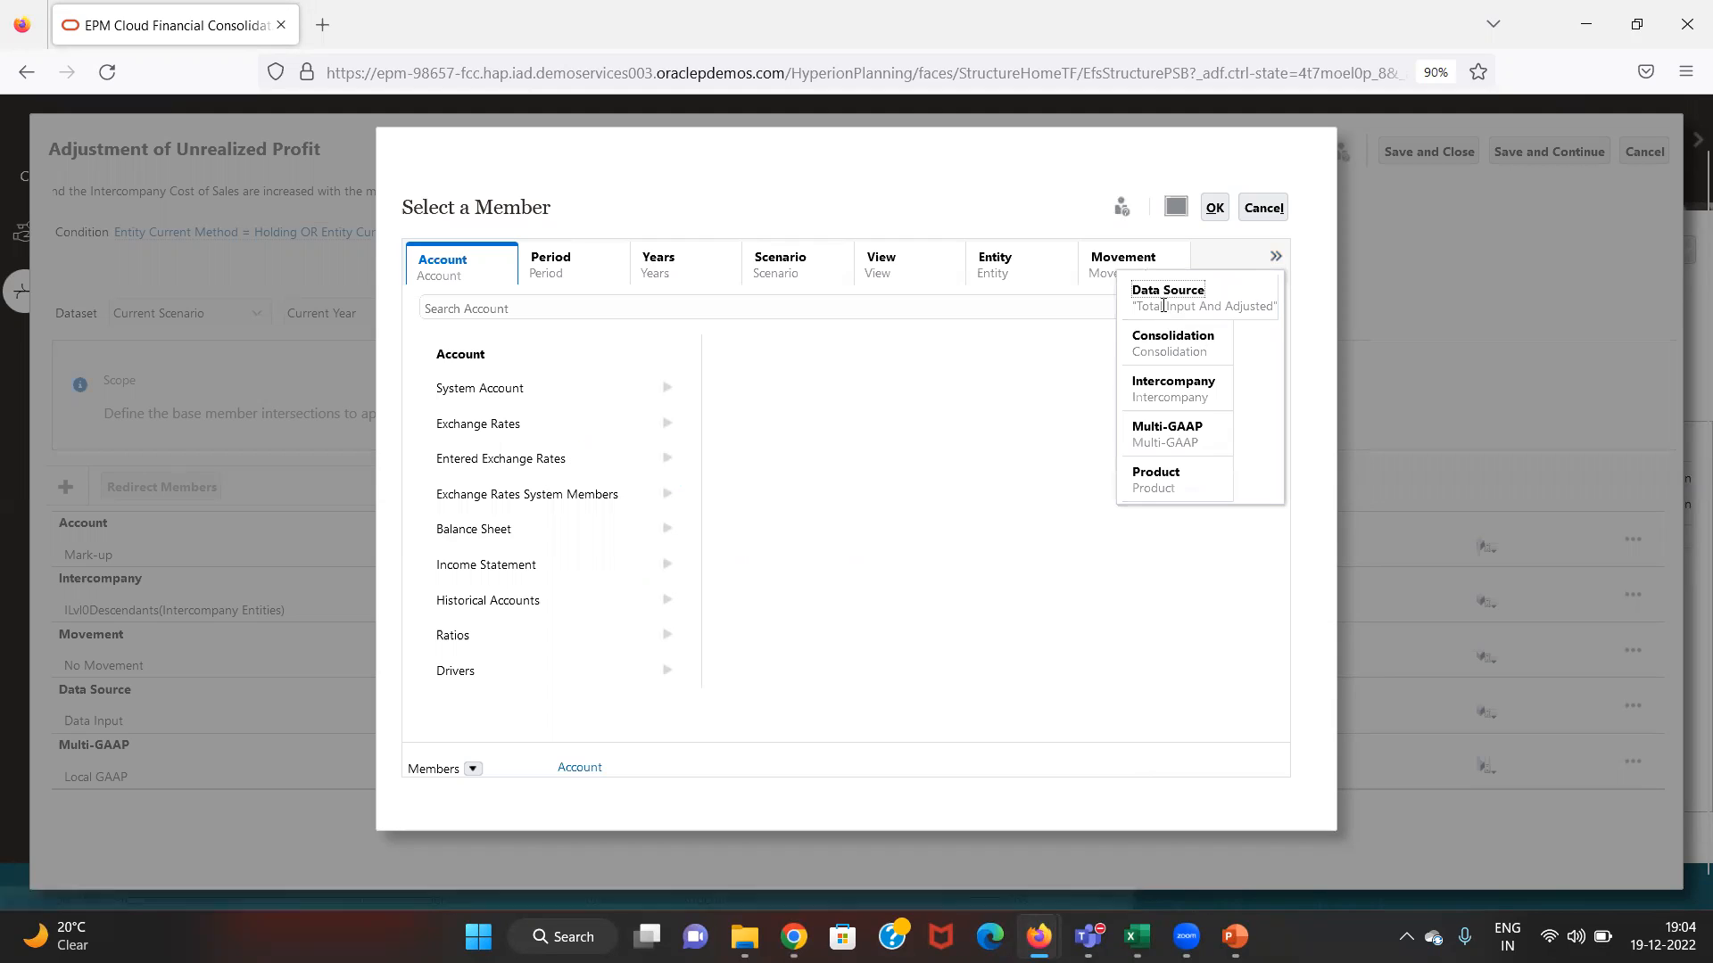
{"action": "left_click", "coordinate": [1263, 207]}
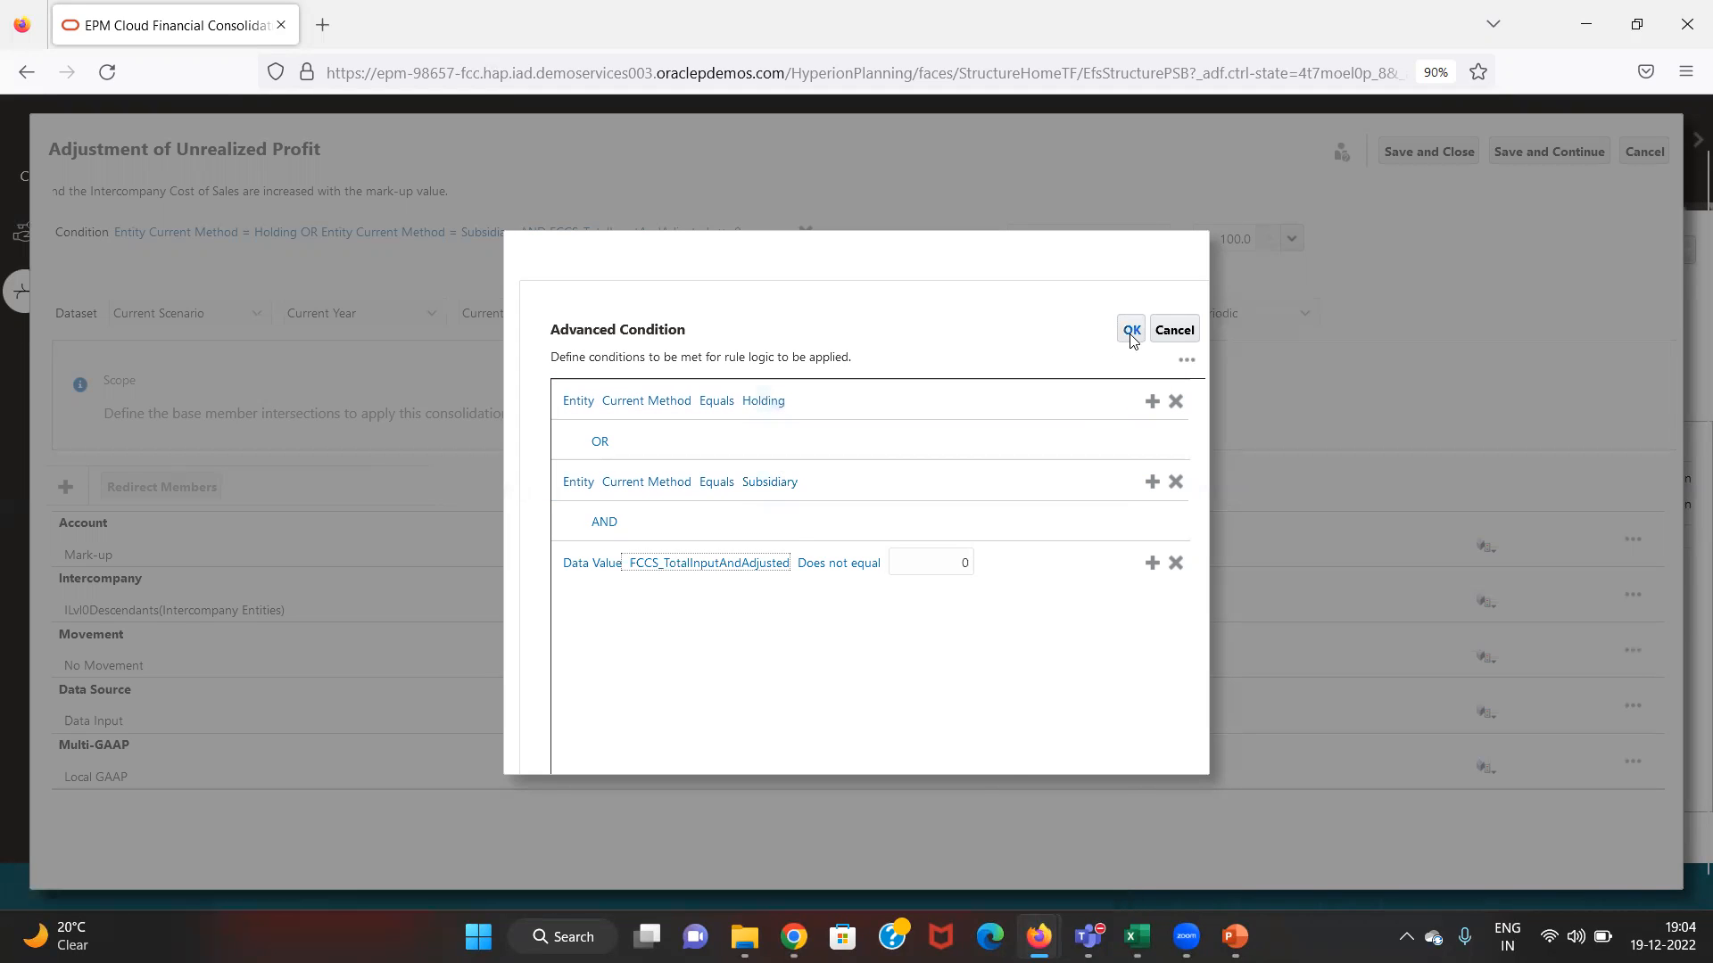
{"action": "left_click", "coordinate": [1174, 330]}
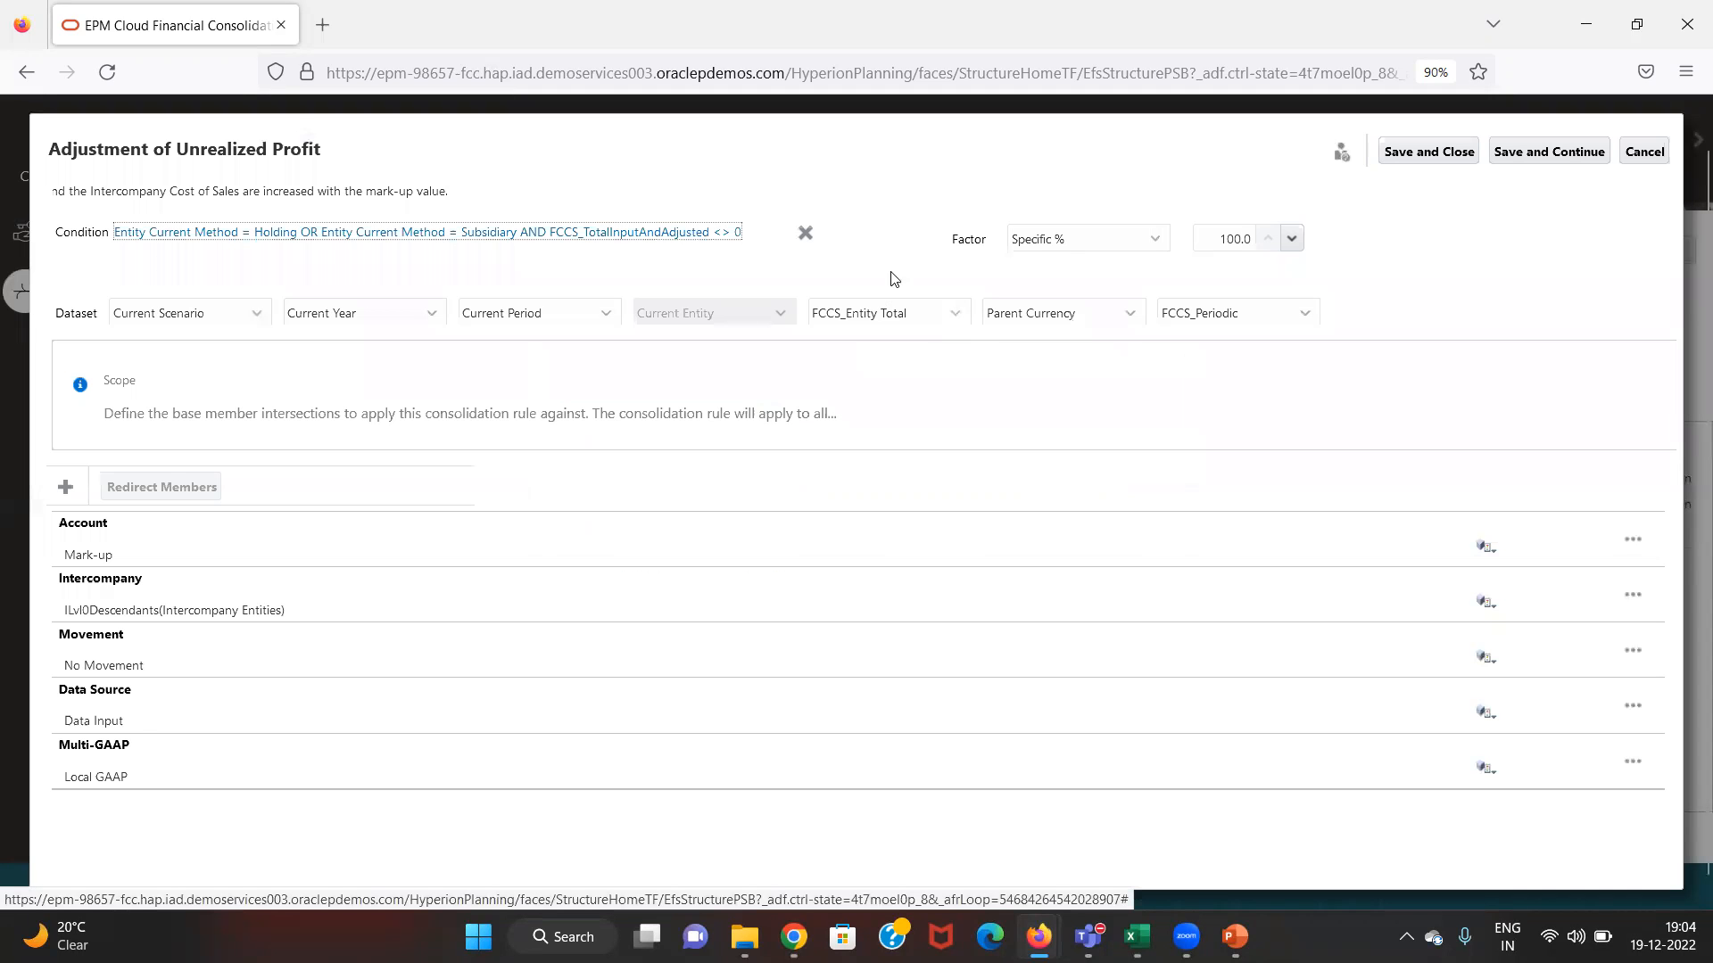
- Review the rule set's Factor options, keeping Specific %, and highlight the Mark-up account in the scope
{"action": "left_click", "coordinate": [1071, 252]}
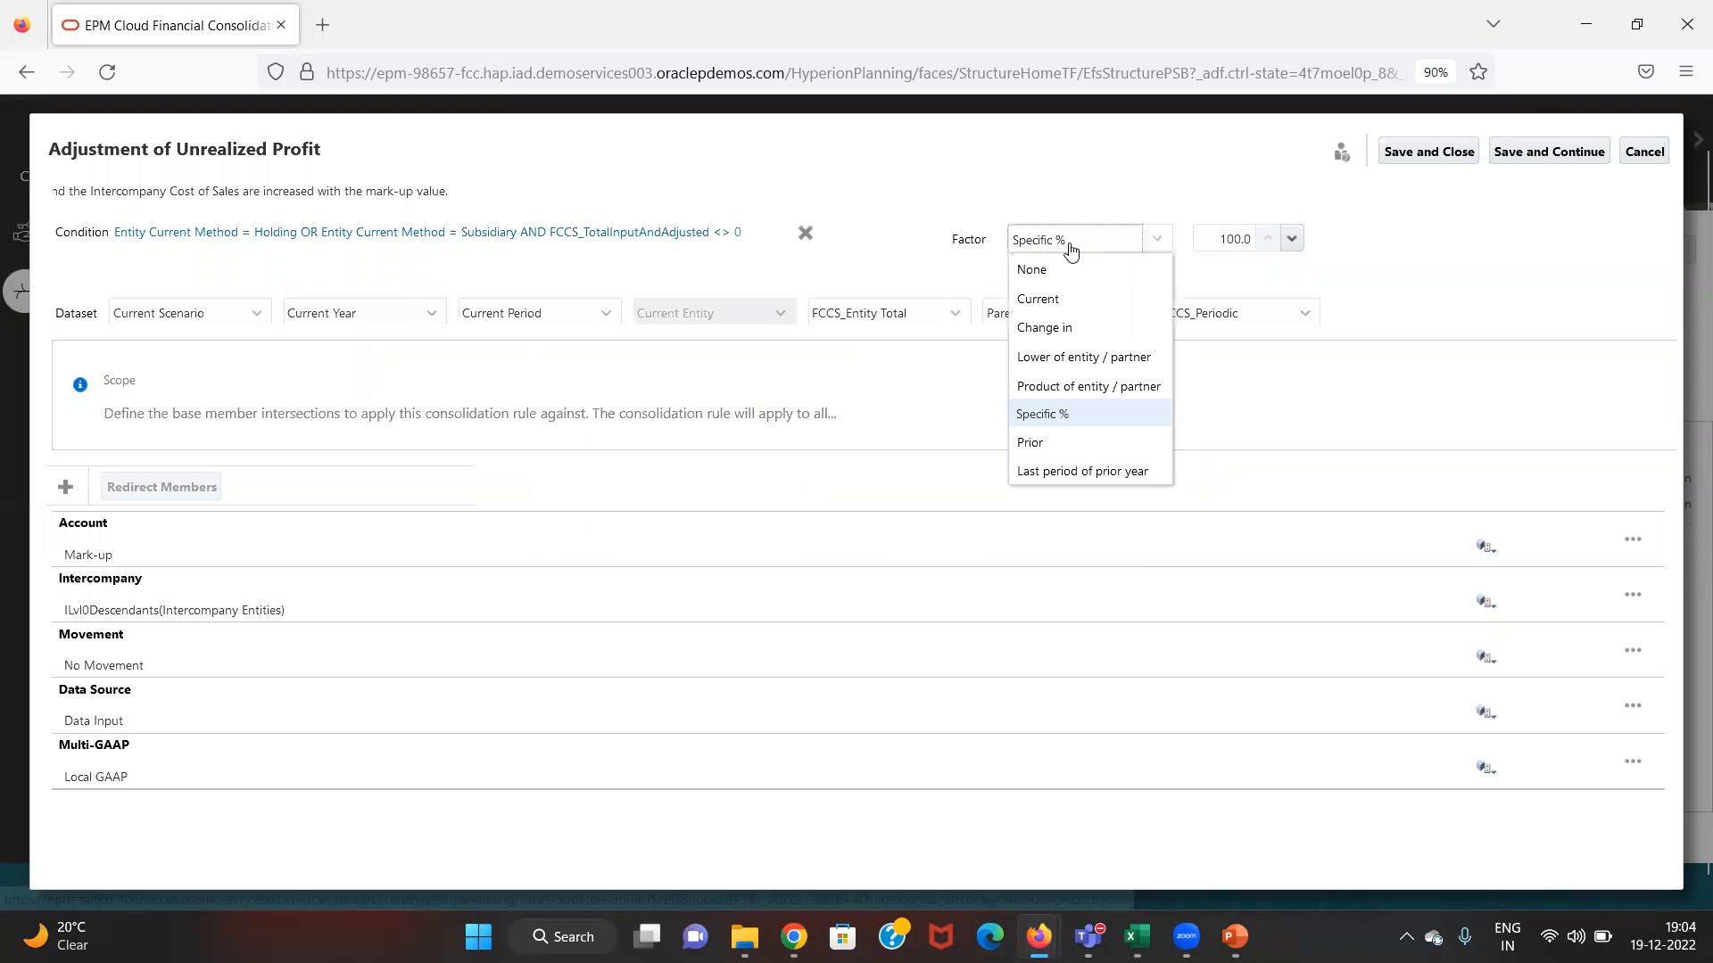
{"action": "left_click", "coordinate": [1046, 414]}
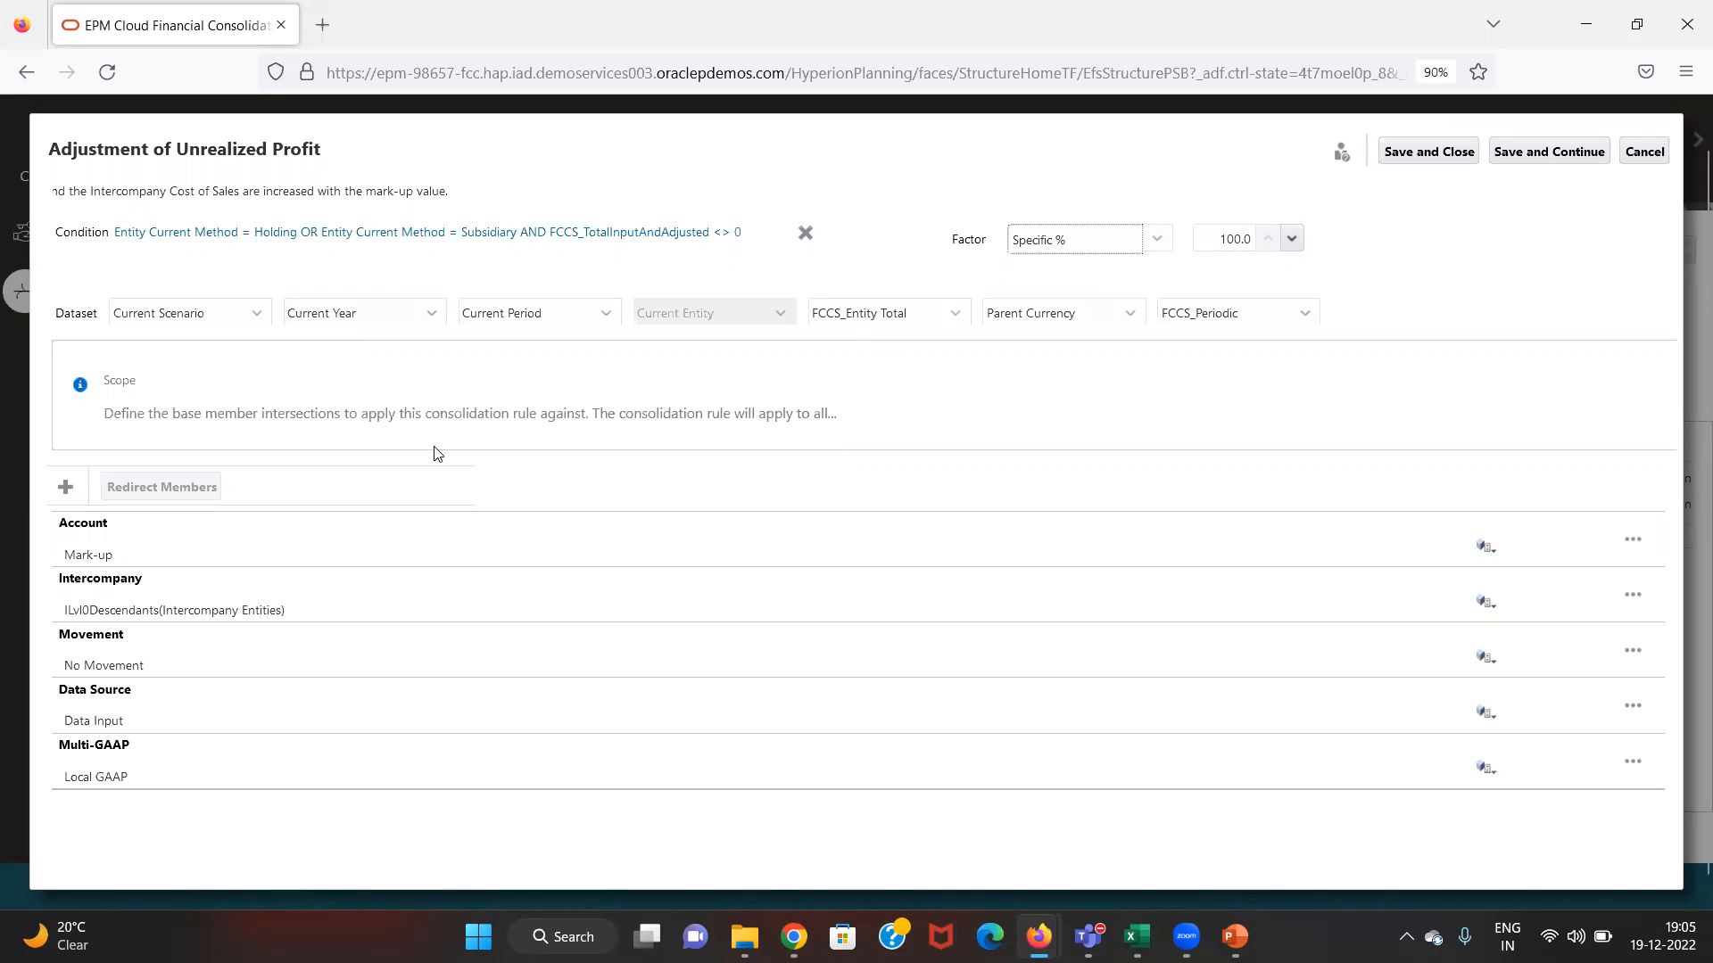
{"action": "double_click", "coordinate": [116, 551]}
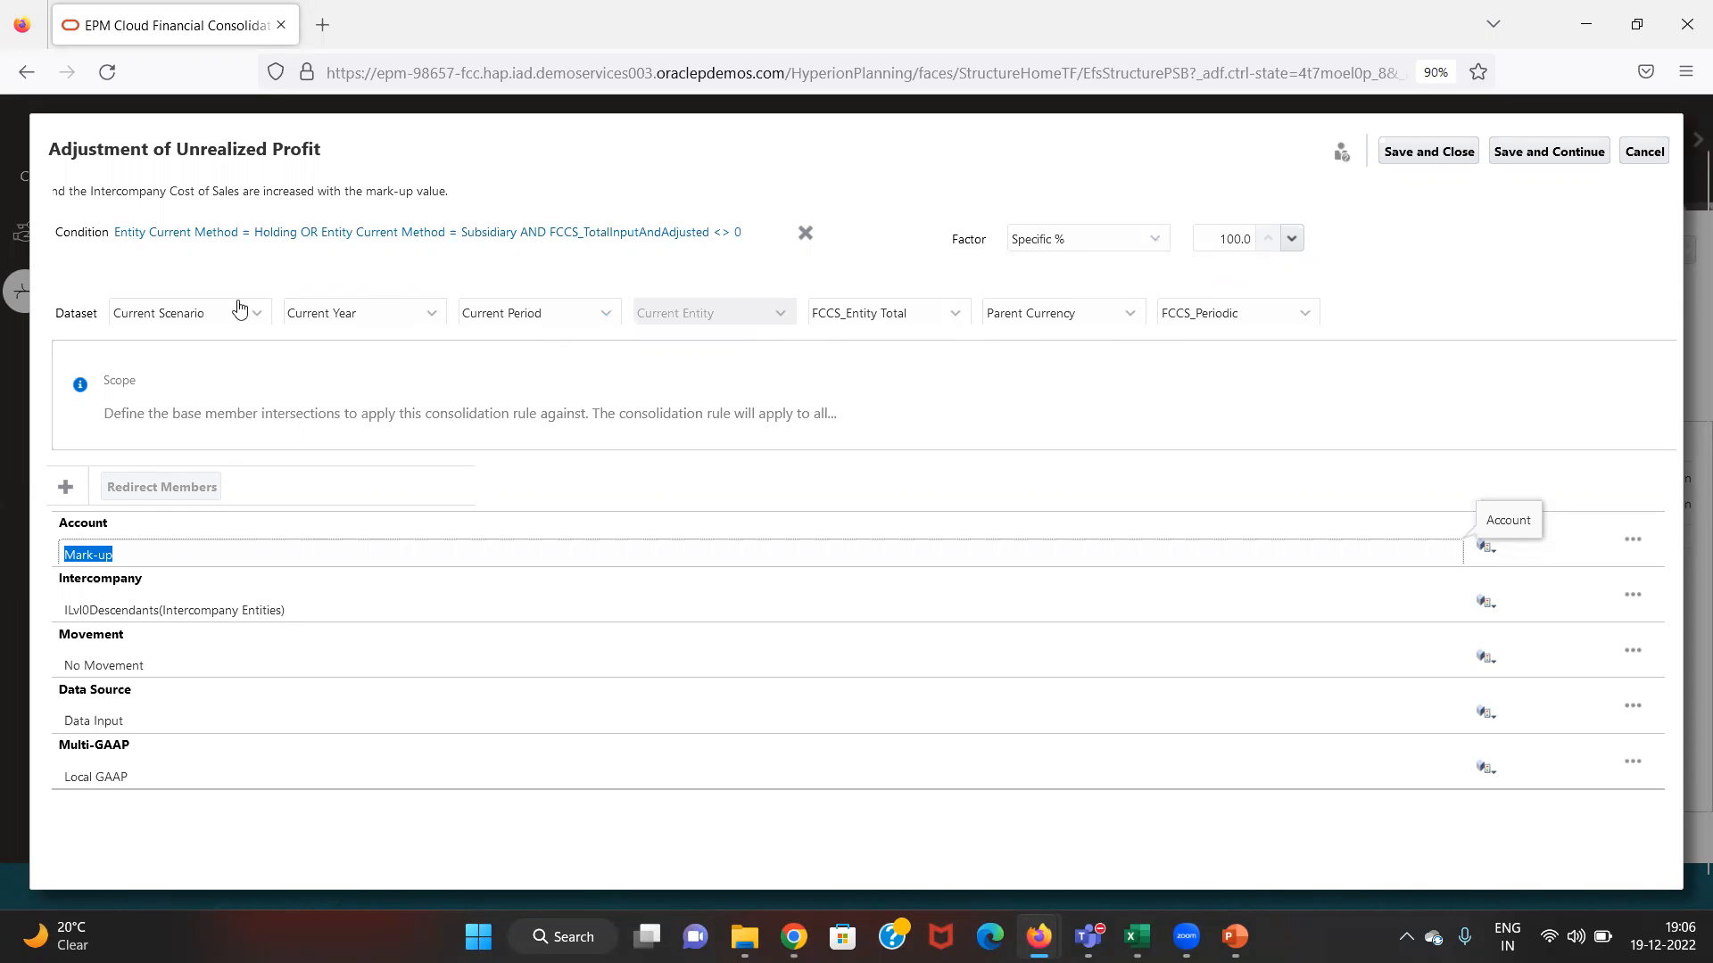
- Review the rule set's dataset choices for scenario, consolidation member, currency and view, keeping FCCS_Entity Total as the consolidation member
{"action": "left_click", "coordinate": [147, 317]}
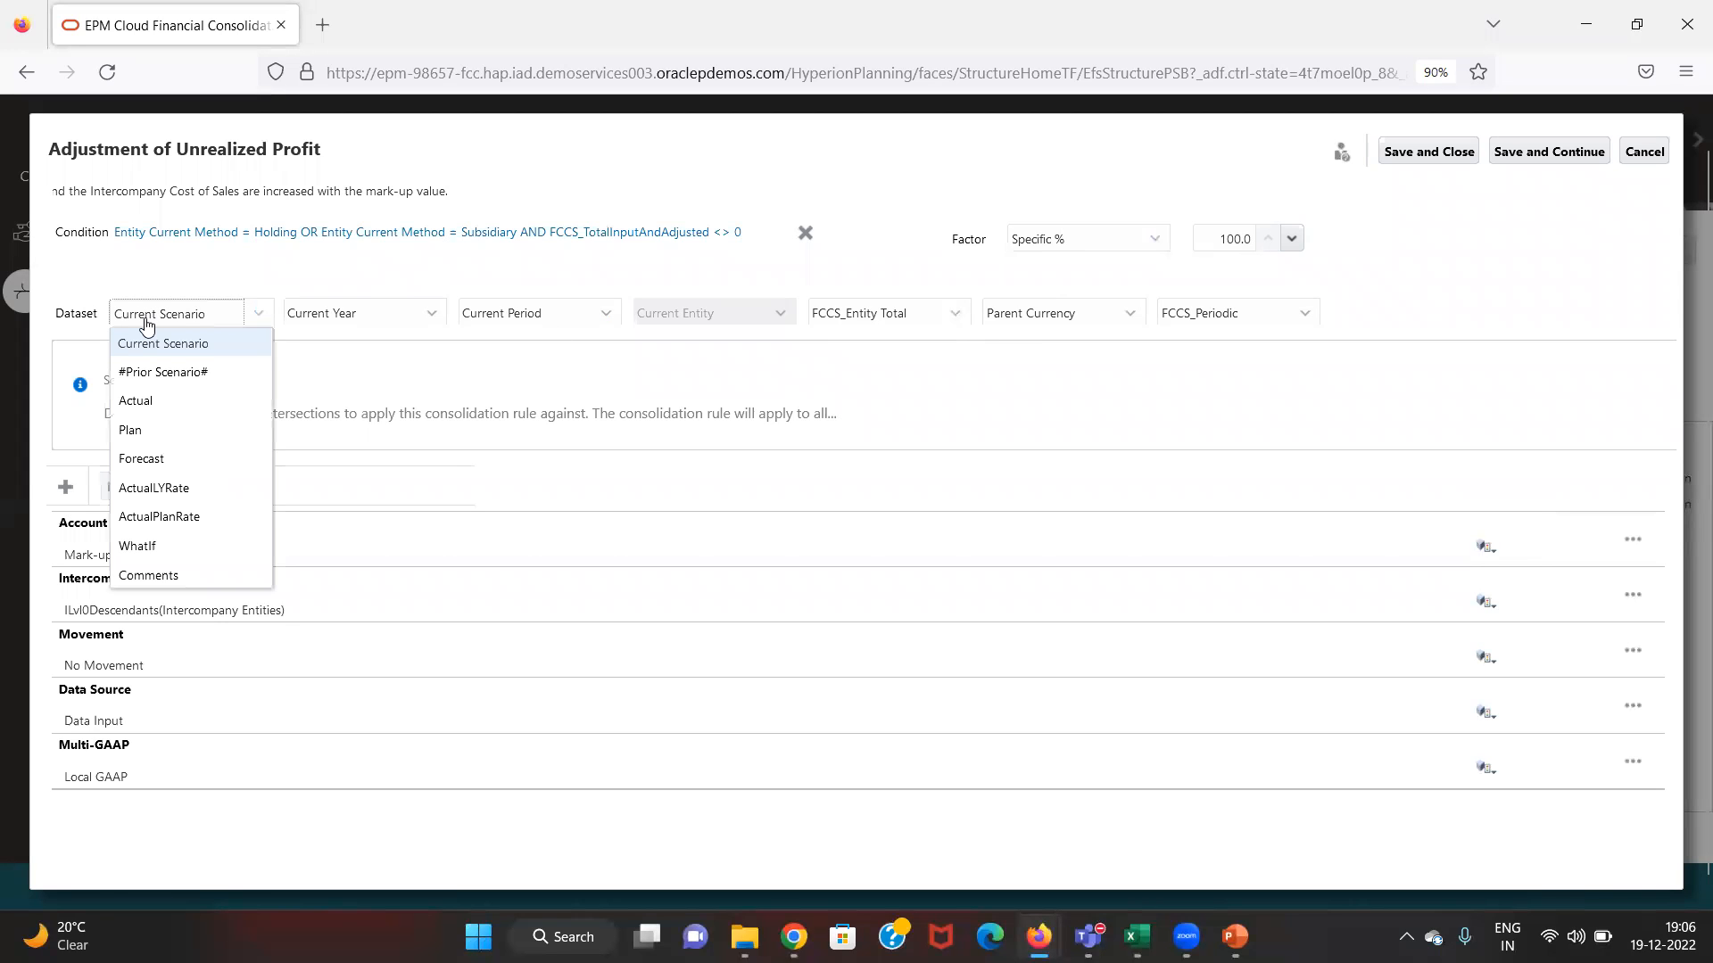
{"action": "left_click", "coordinate": [146, 319]}
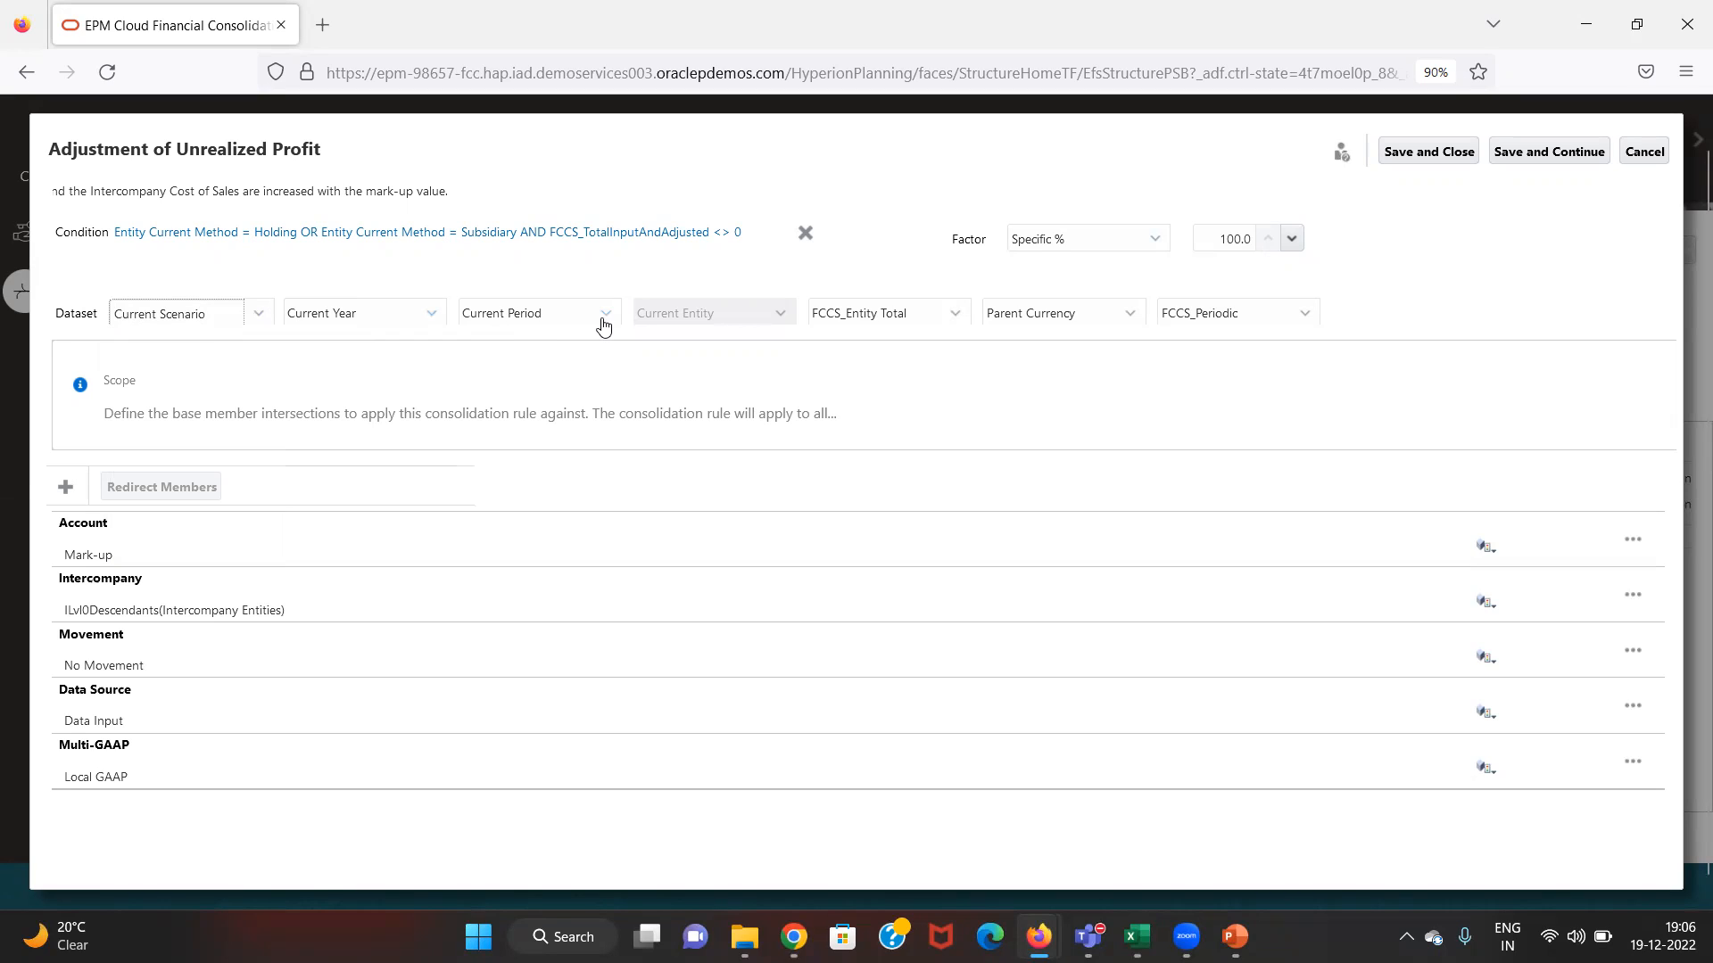
{"action": "left_click", "coordinate": [897, 320]}
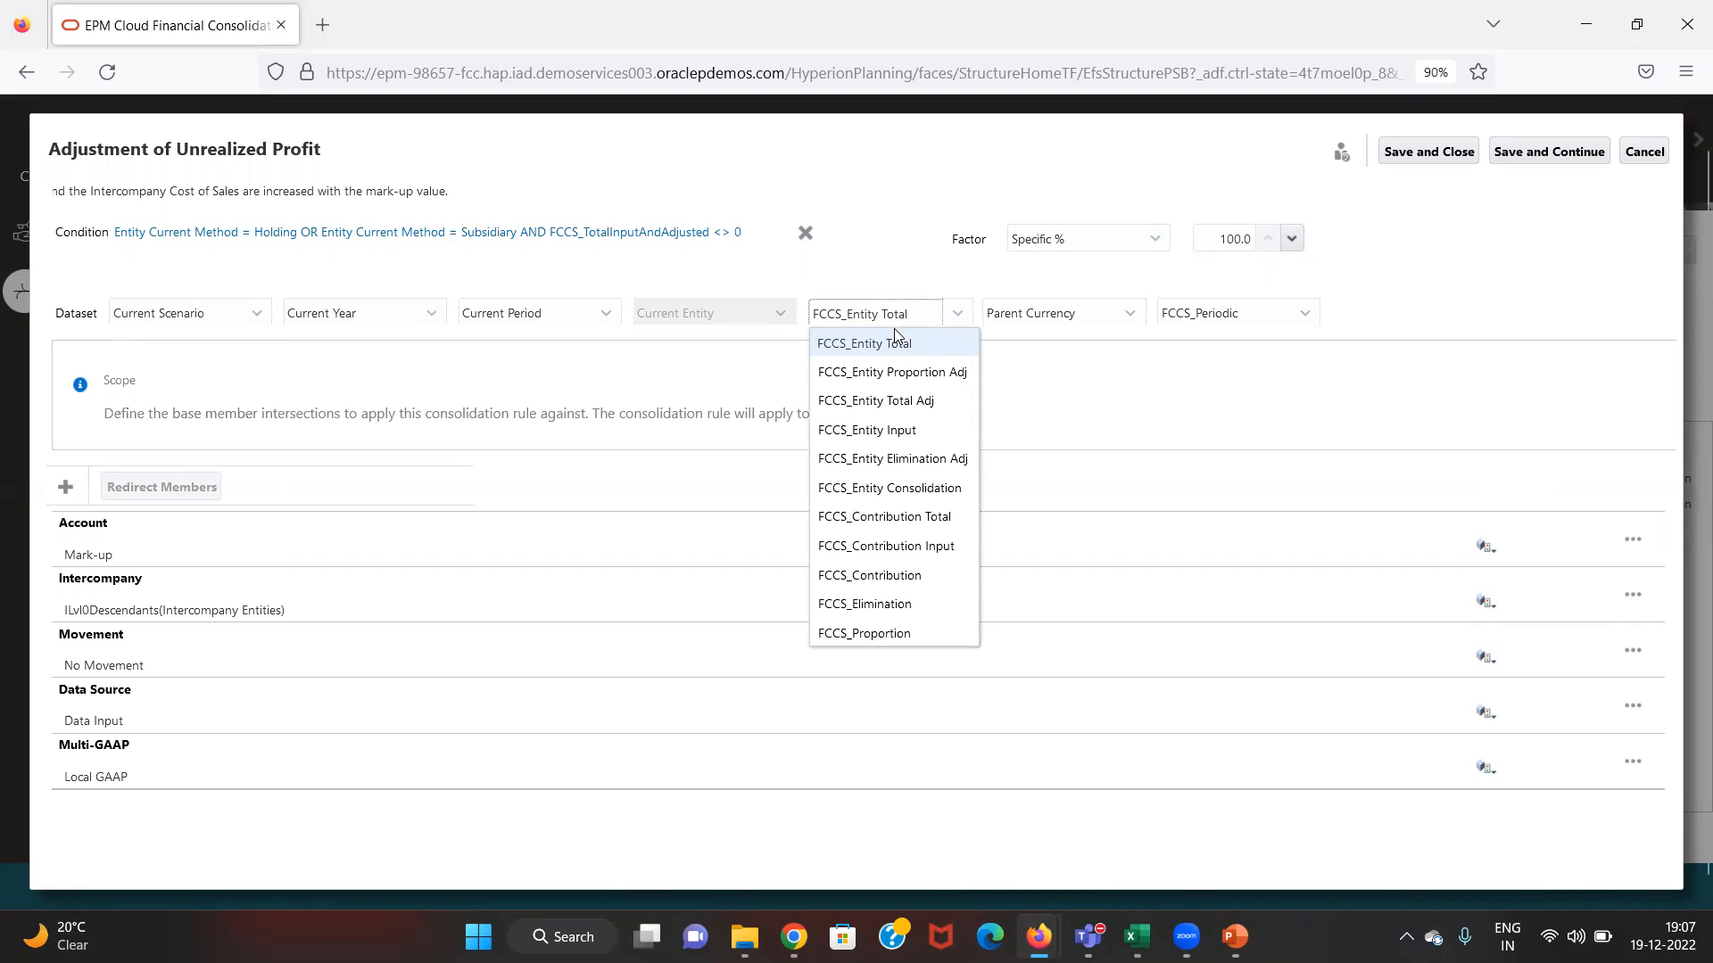
{"action": "left_click", "coordinate": [891, 341]}
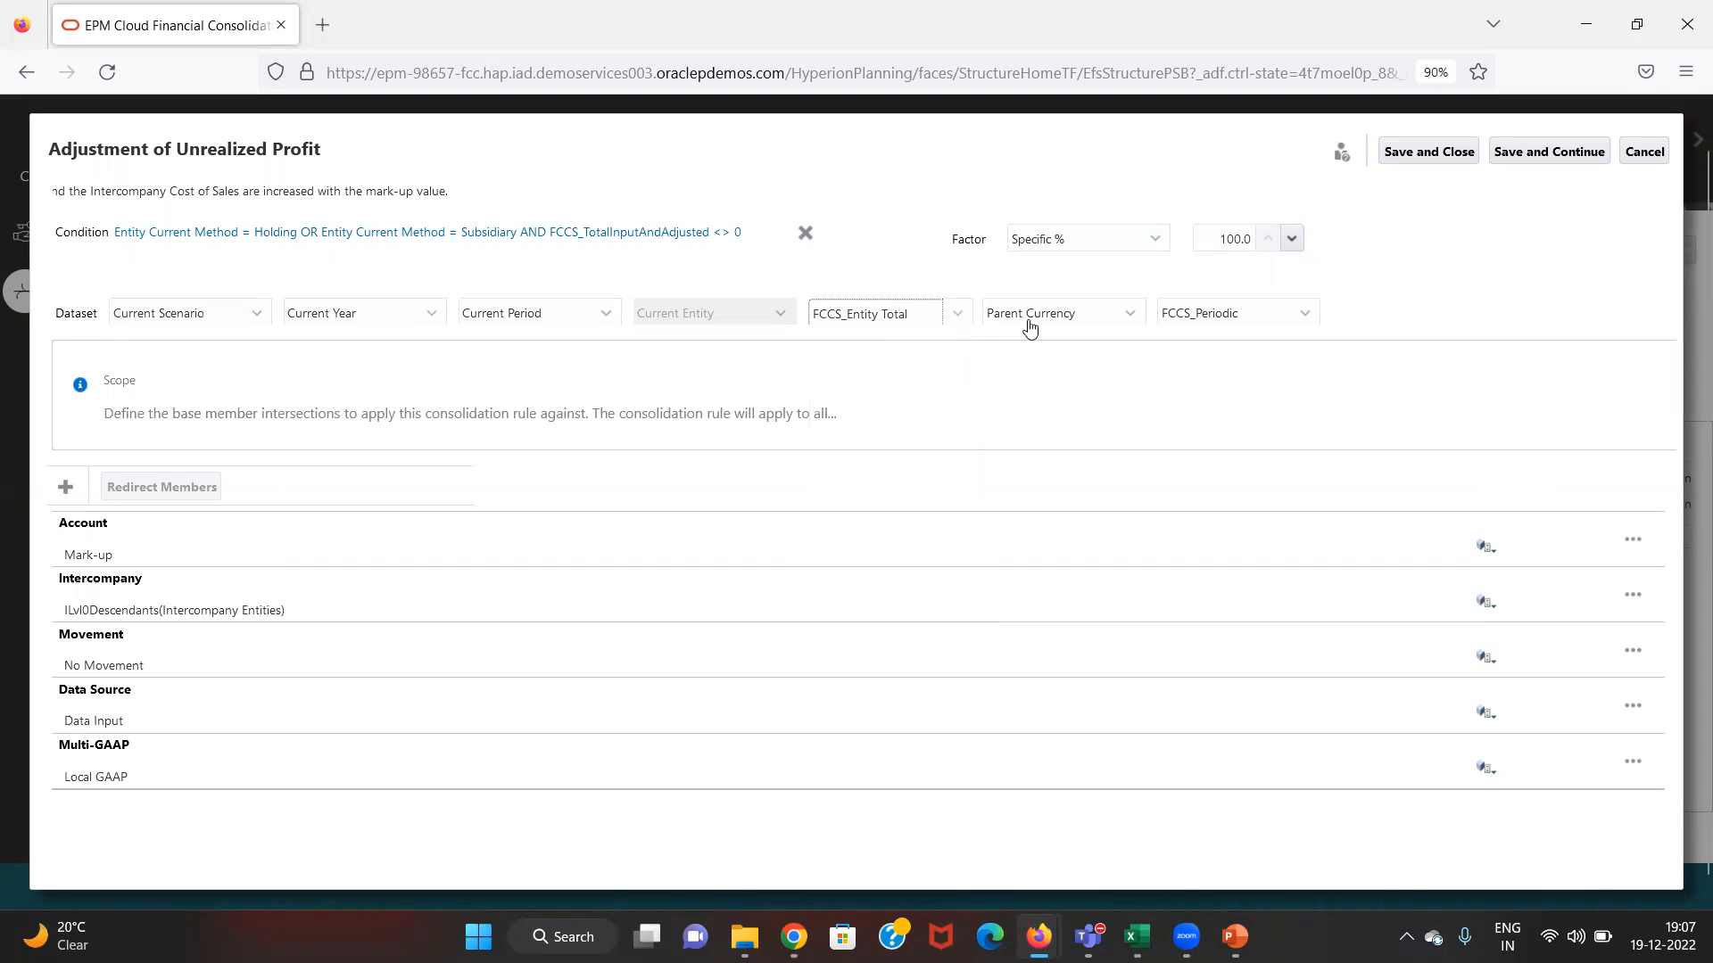
{"action": "left_click", "coordinate": [1126, 317]}
{"action": "left_click", "coordinate": [1125, 316]}
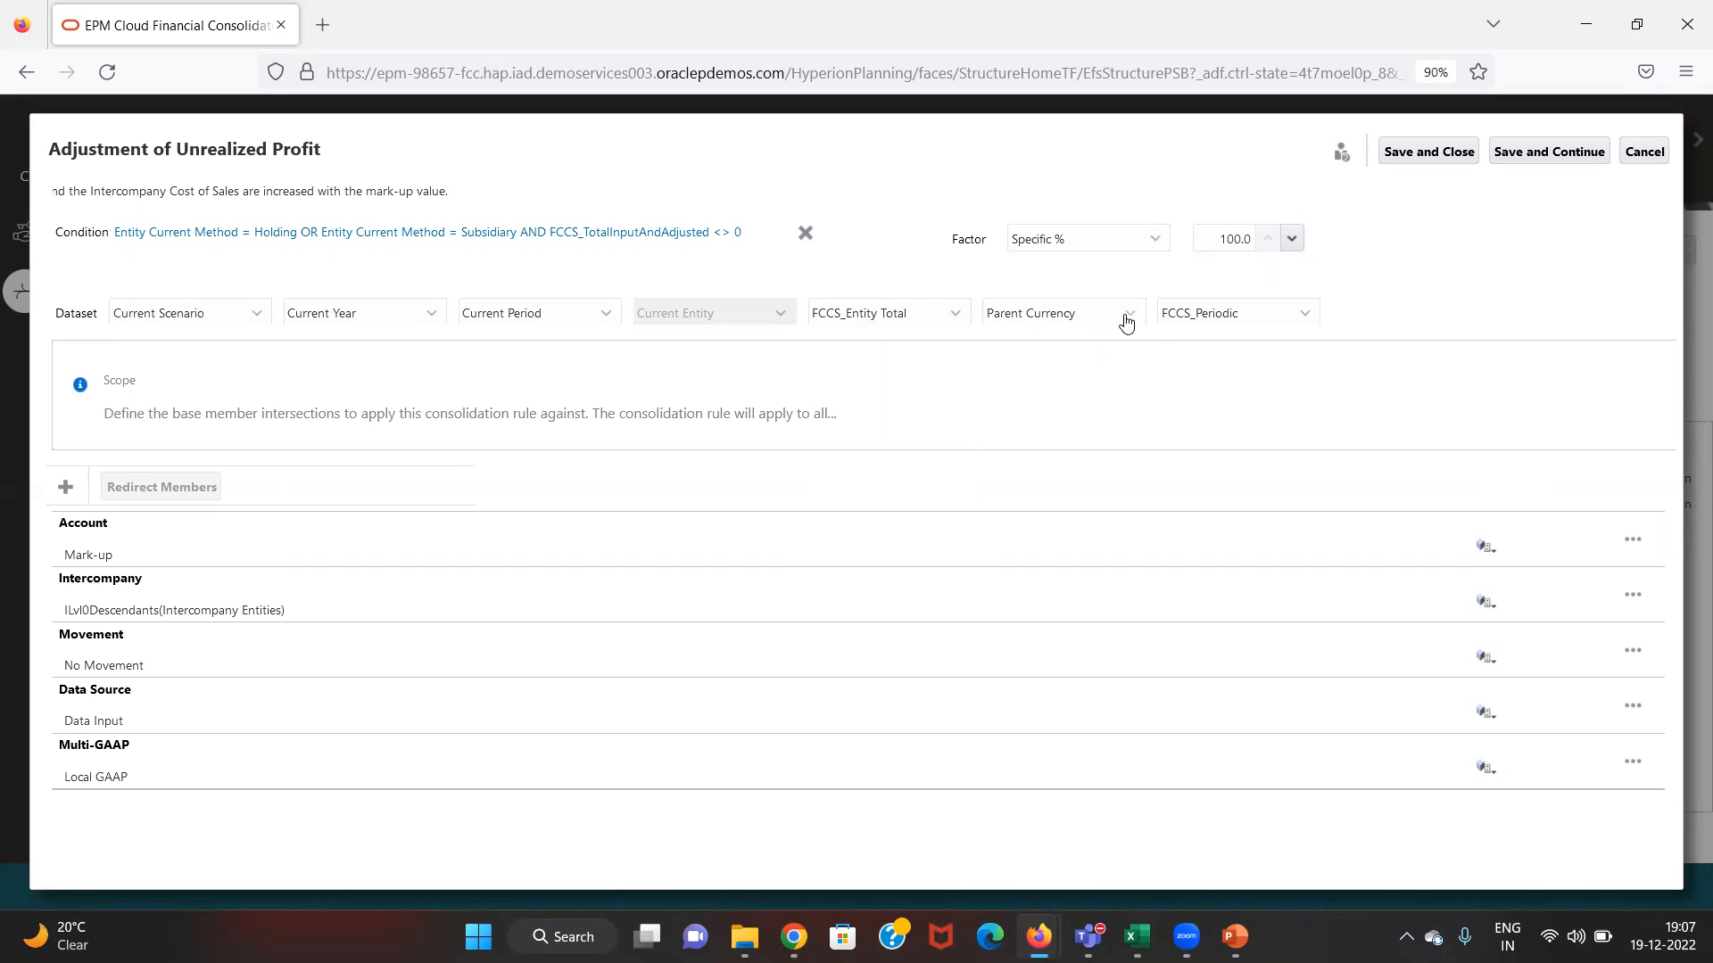
{"action": "left_click", "coordinate": [1296, 323]}
{"action": "left_click", "coordinate": [1296, 323]}
- Check which further dimensions can be added to the rule set's scope, and highlight its Mark-up account
{"action": "left_click", "coordinate": [63, 488]}
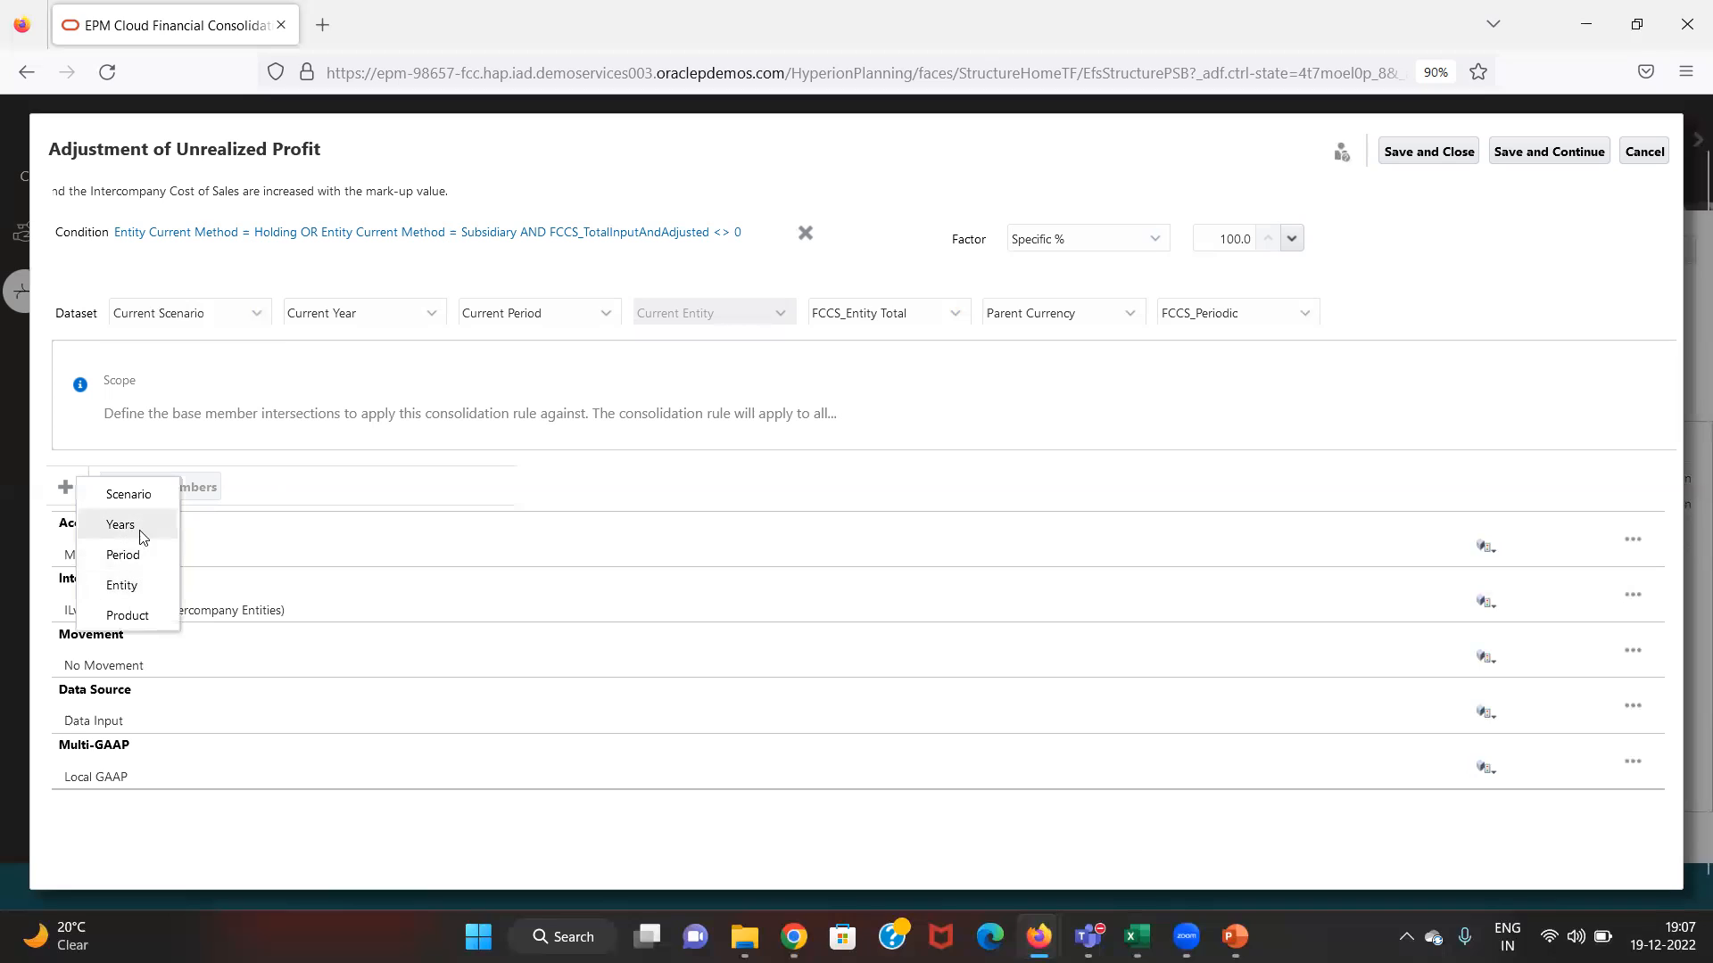
{"action": "left_click", "coordinate": [240, 444]}
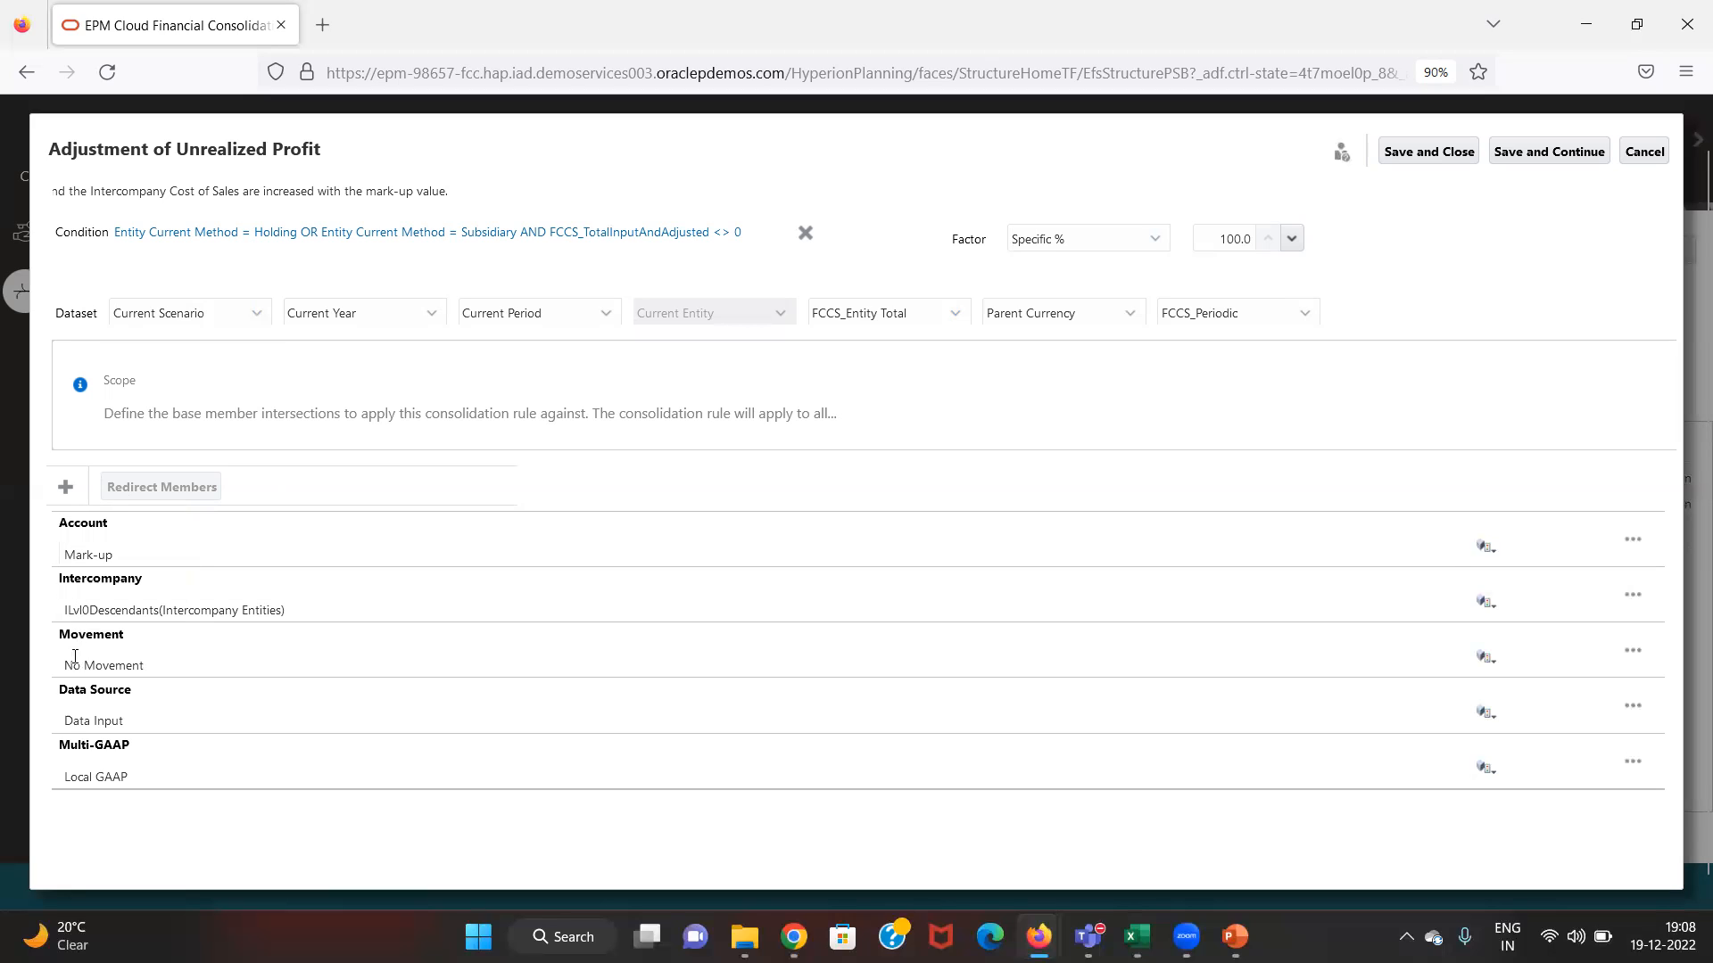
{"action": "left_click", "coordinate": [67, 562]}
{"action": "left_click_drag", "start_coordinate": [66, 560], "coordinate": [121, 560]}
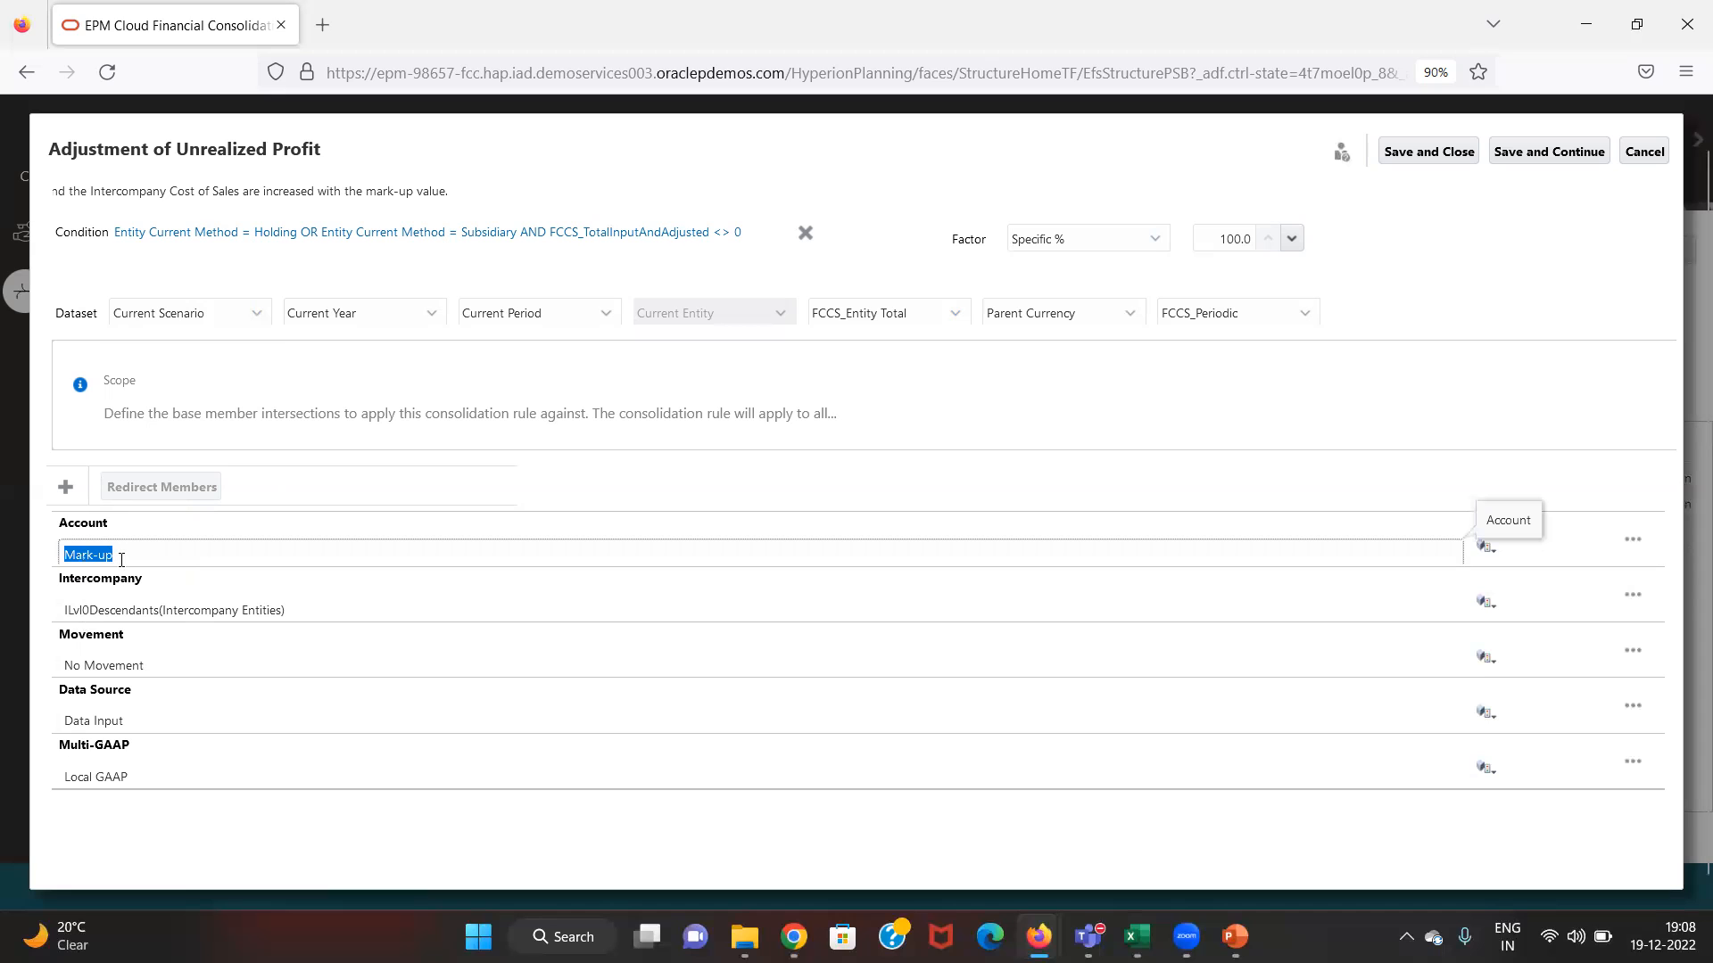
- Switch to the Chrome window, open the application's Dimensions page and search the Account dimension by both name and alias for "MARK-"
{"action": "key", "text": "alt+Tab"}
{"action": "key", "text": "Tab"}
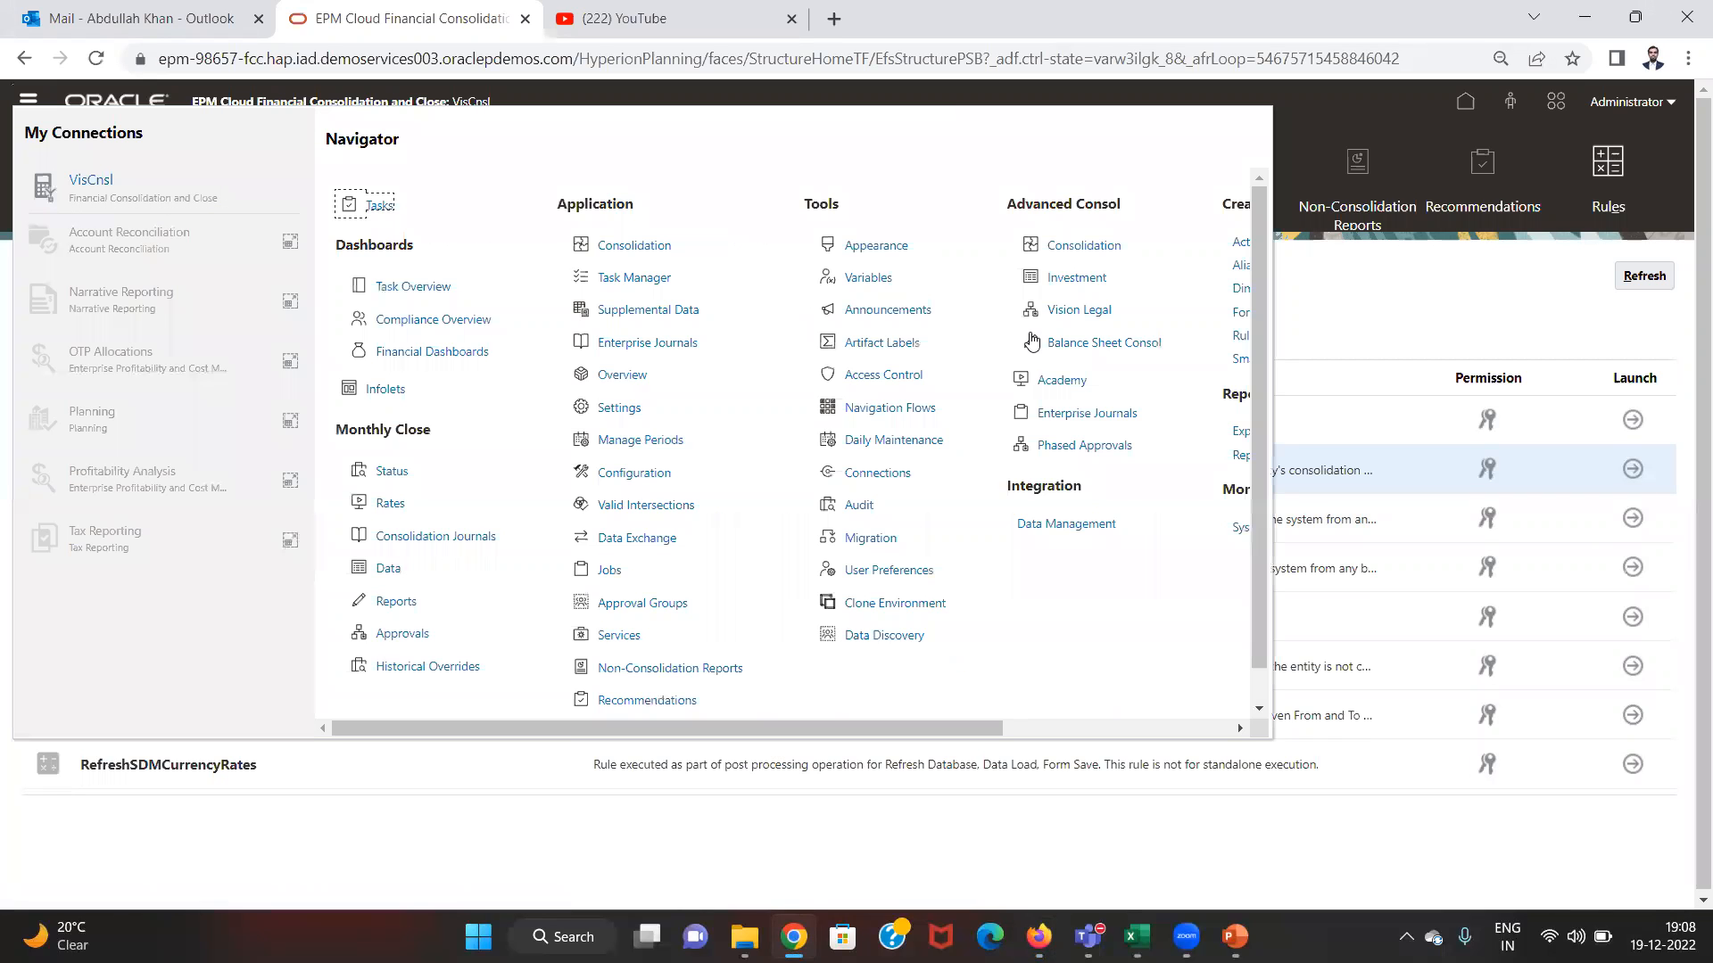
{"action": "left_click", "coordinate": [1242, 292]}
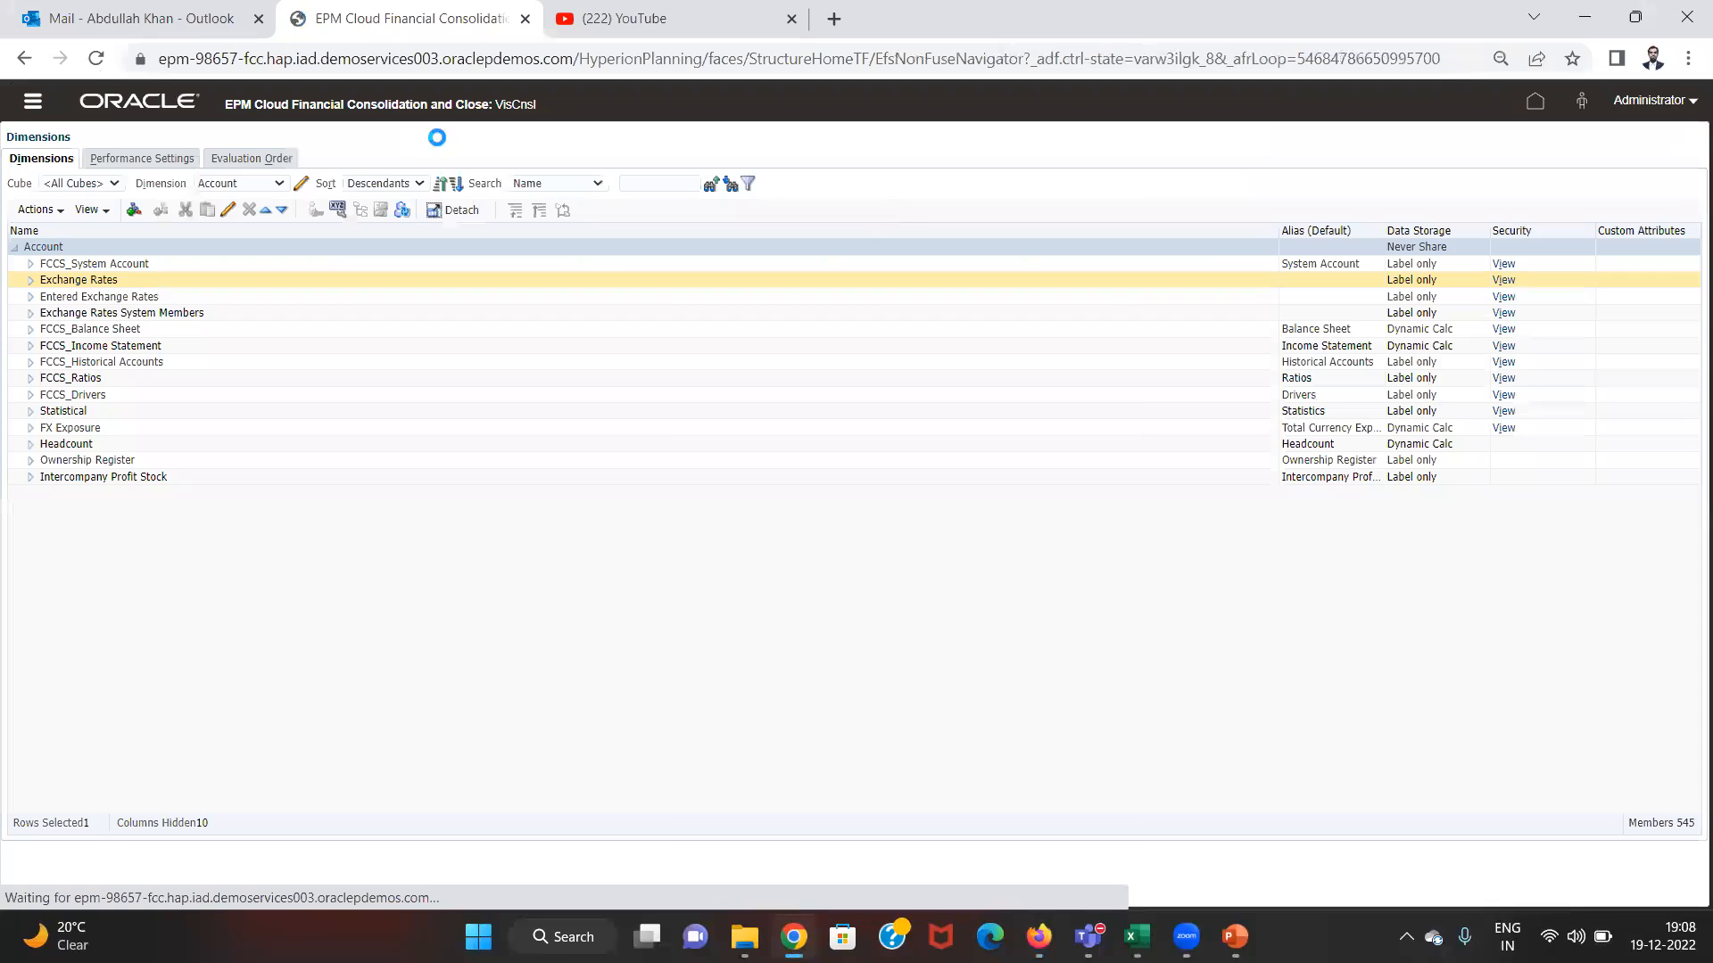
{"action": "left_click", "coordinate": [555, 183]}
{"action": "left_click", "coordinate": [539, 225]}
{"action": "left_click", "coordinate": [643, 191]}
{"action": "type", "text": "MA"}
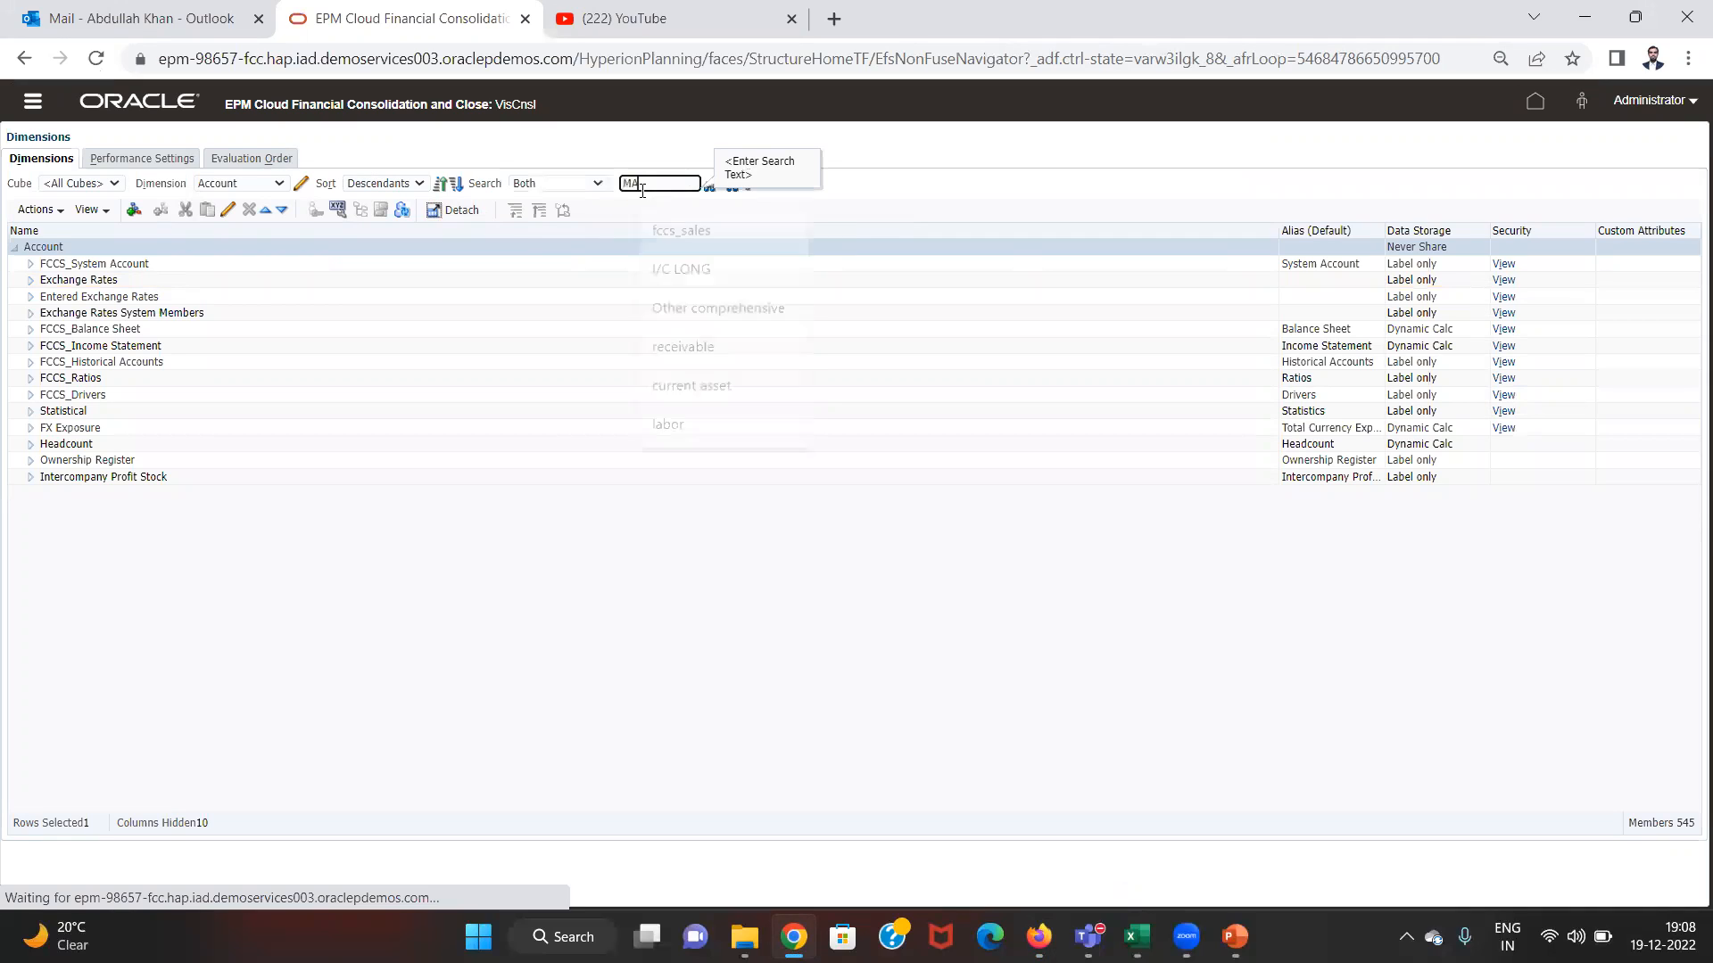
{"action": "type", "text": "RK-"}
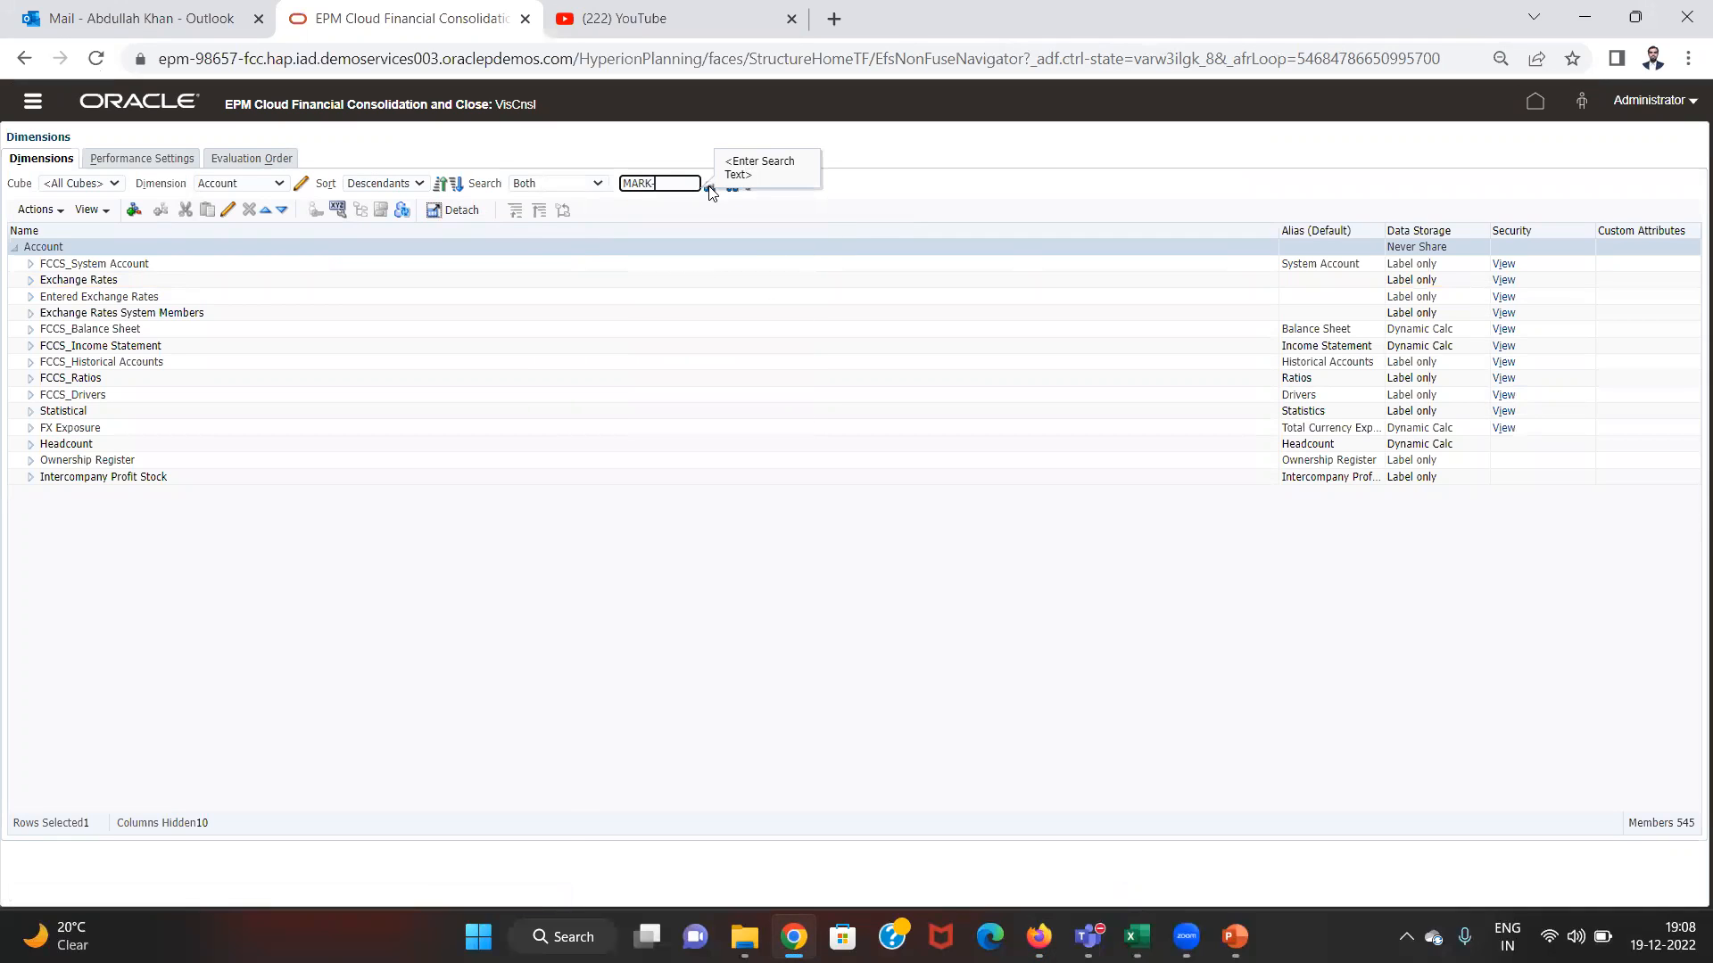
{"action": "left_click", "coordinate": [708, 185]}
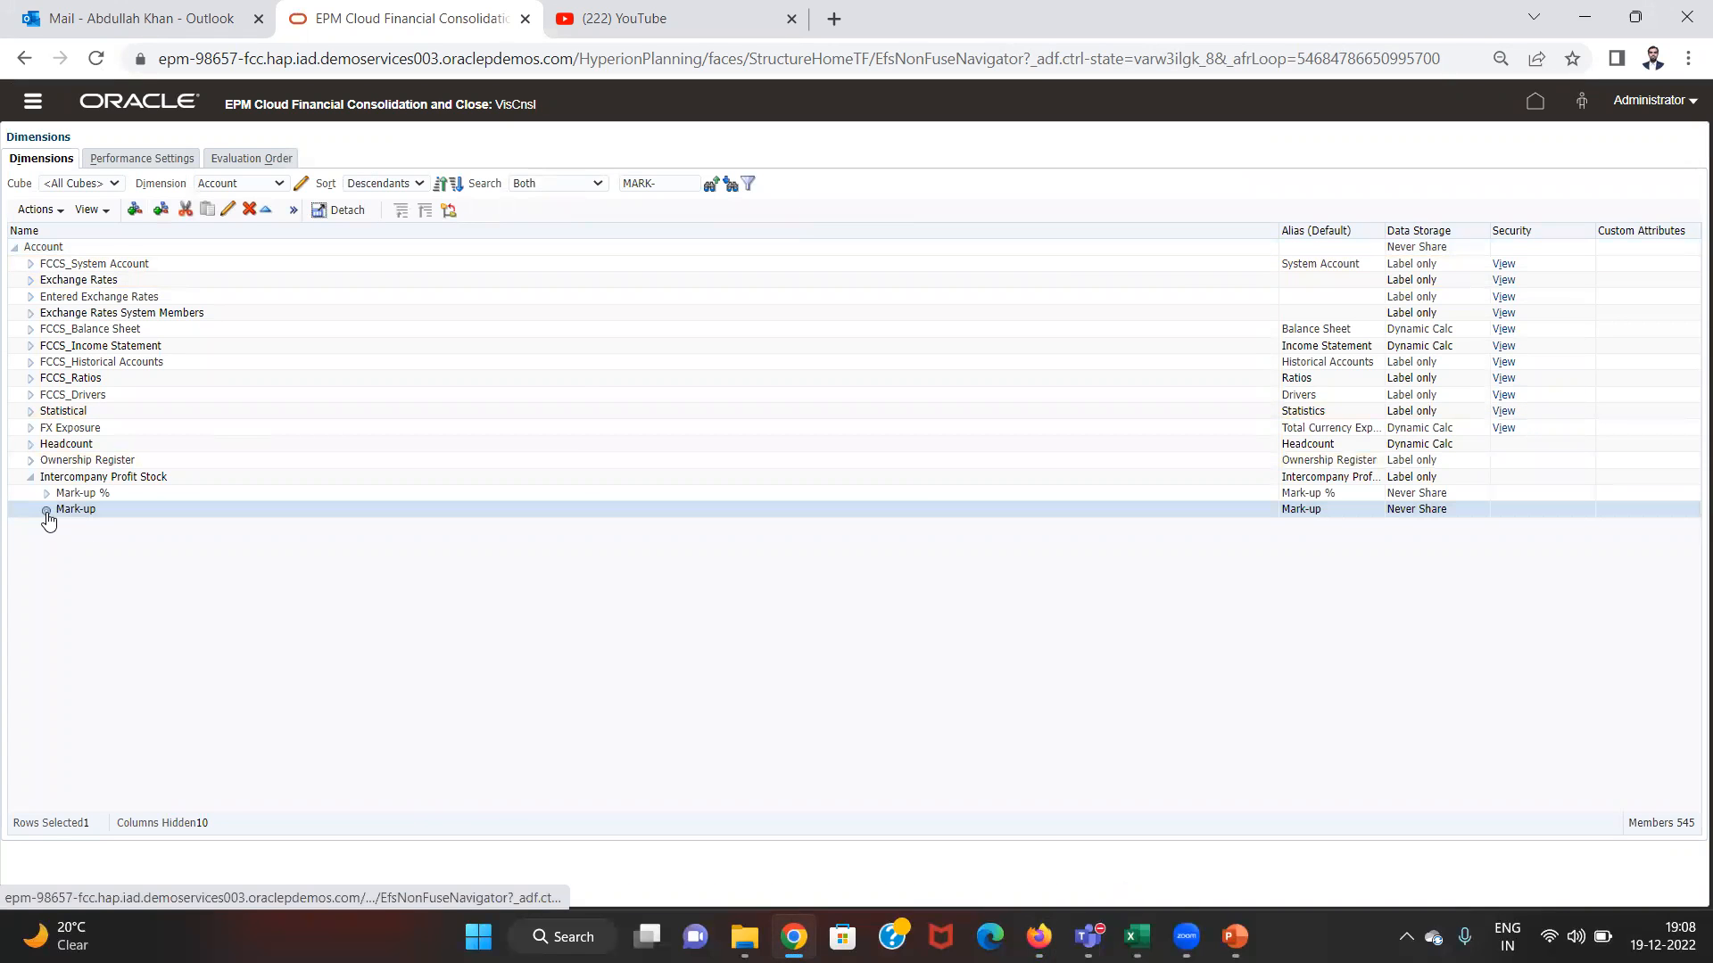
- Expand FCCS_Balance Sheet down to FCCS_Total Assets, and open the Mark-up member's properties to examine its Account Type options
{"action": "left_click", "coordinate": [30, 330]}
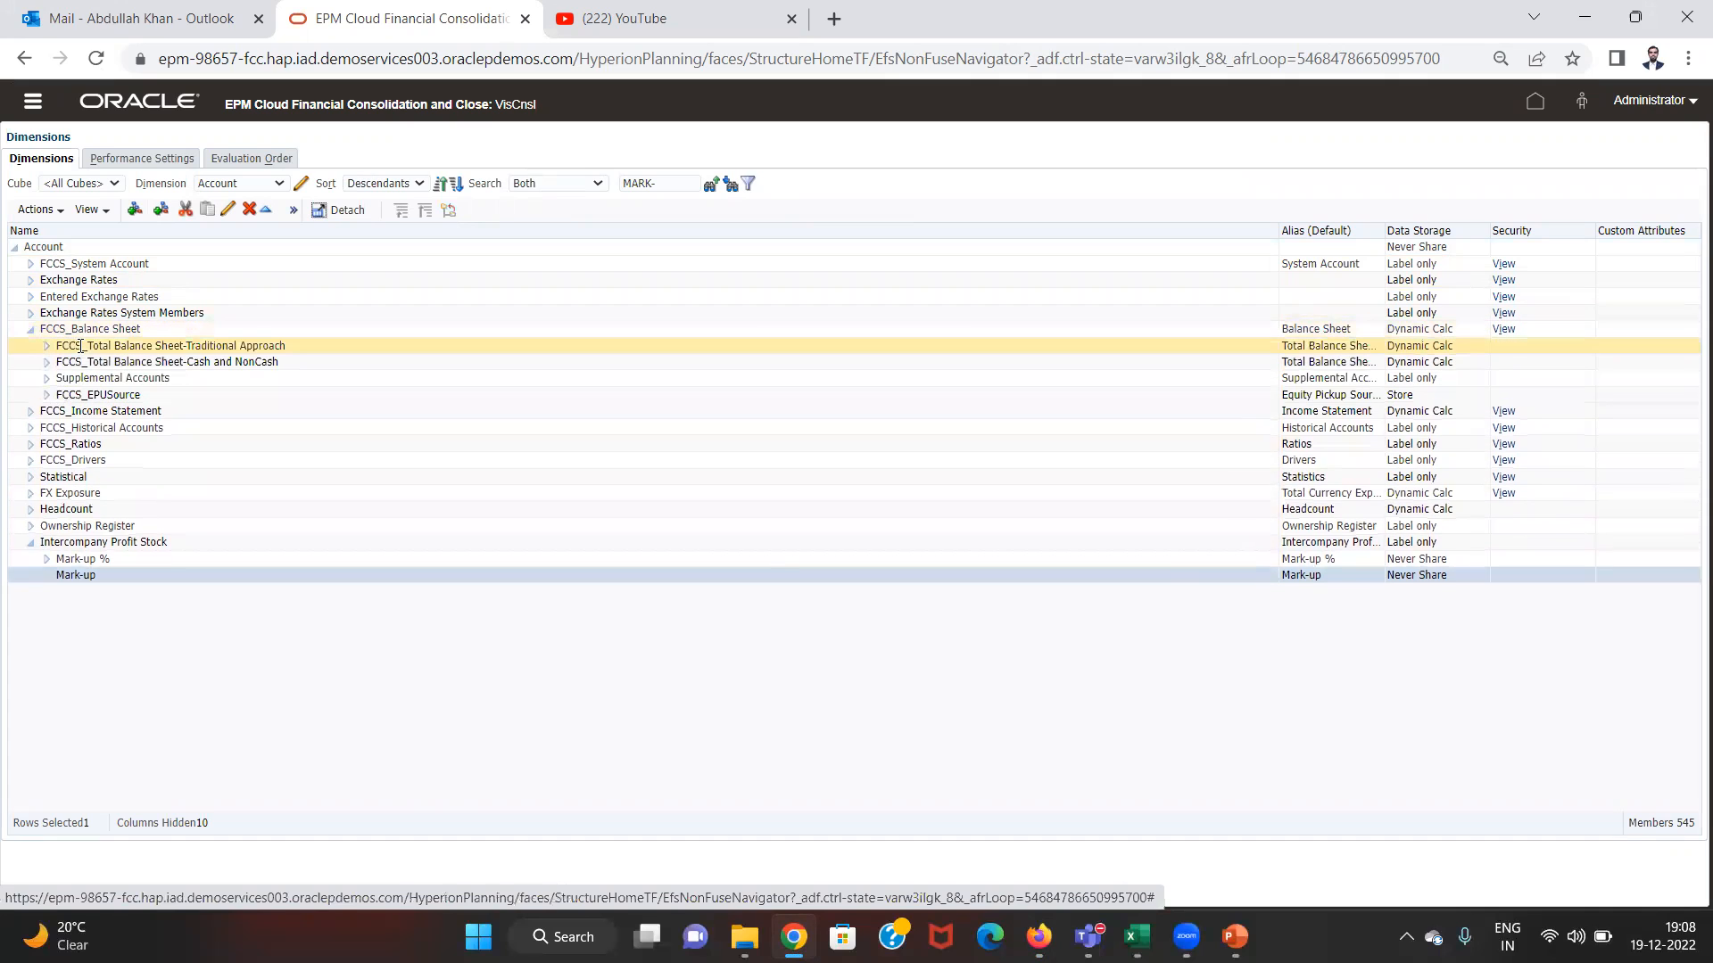
{"action": "left_click", "coordinate": [46, 347]}
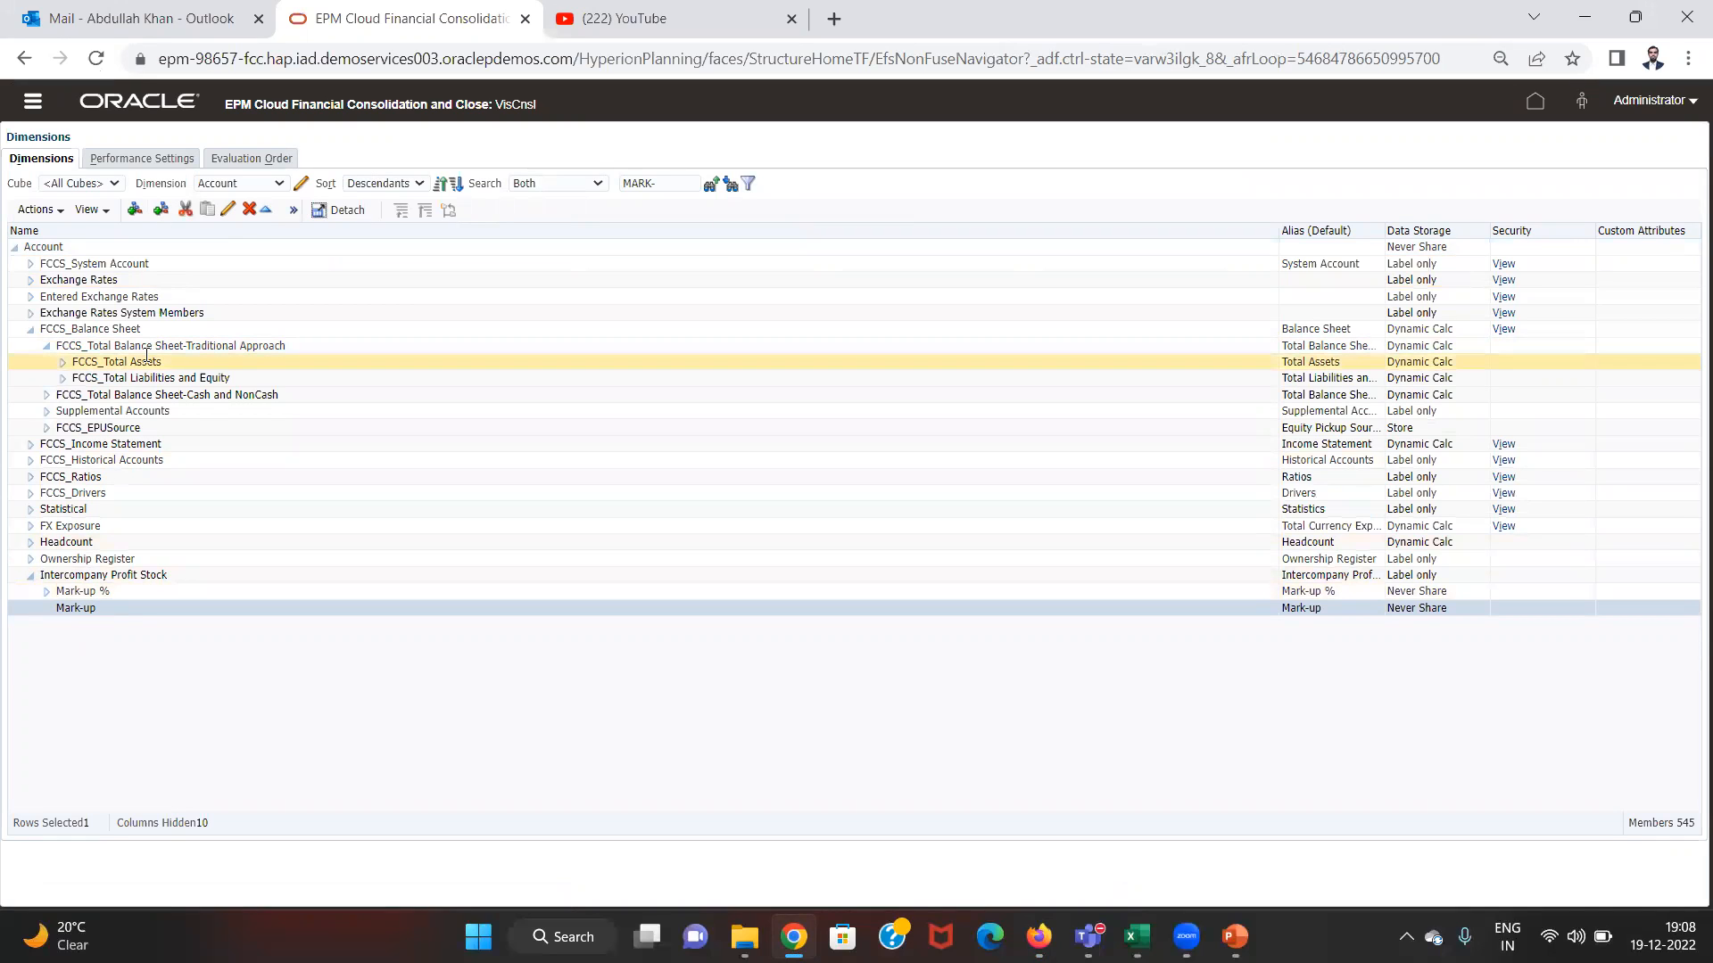
{"action": "left_click", "coordinate": [224, 212]}
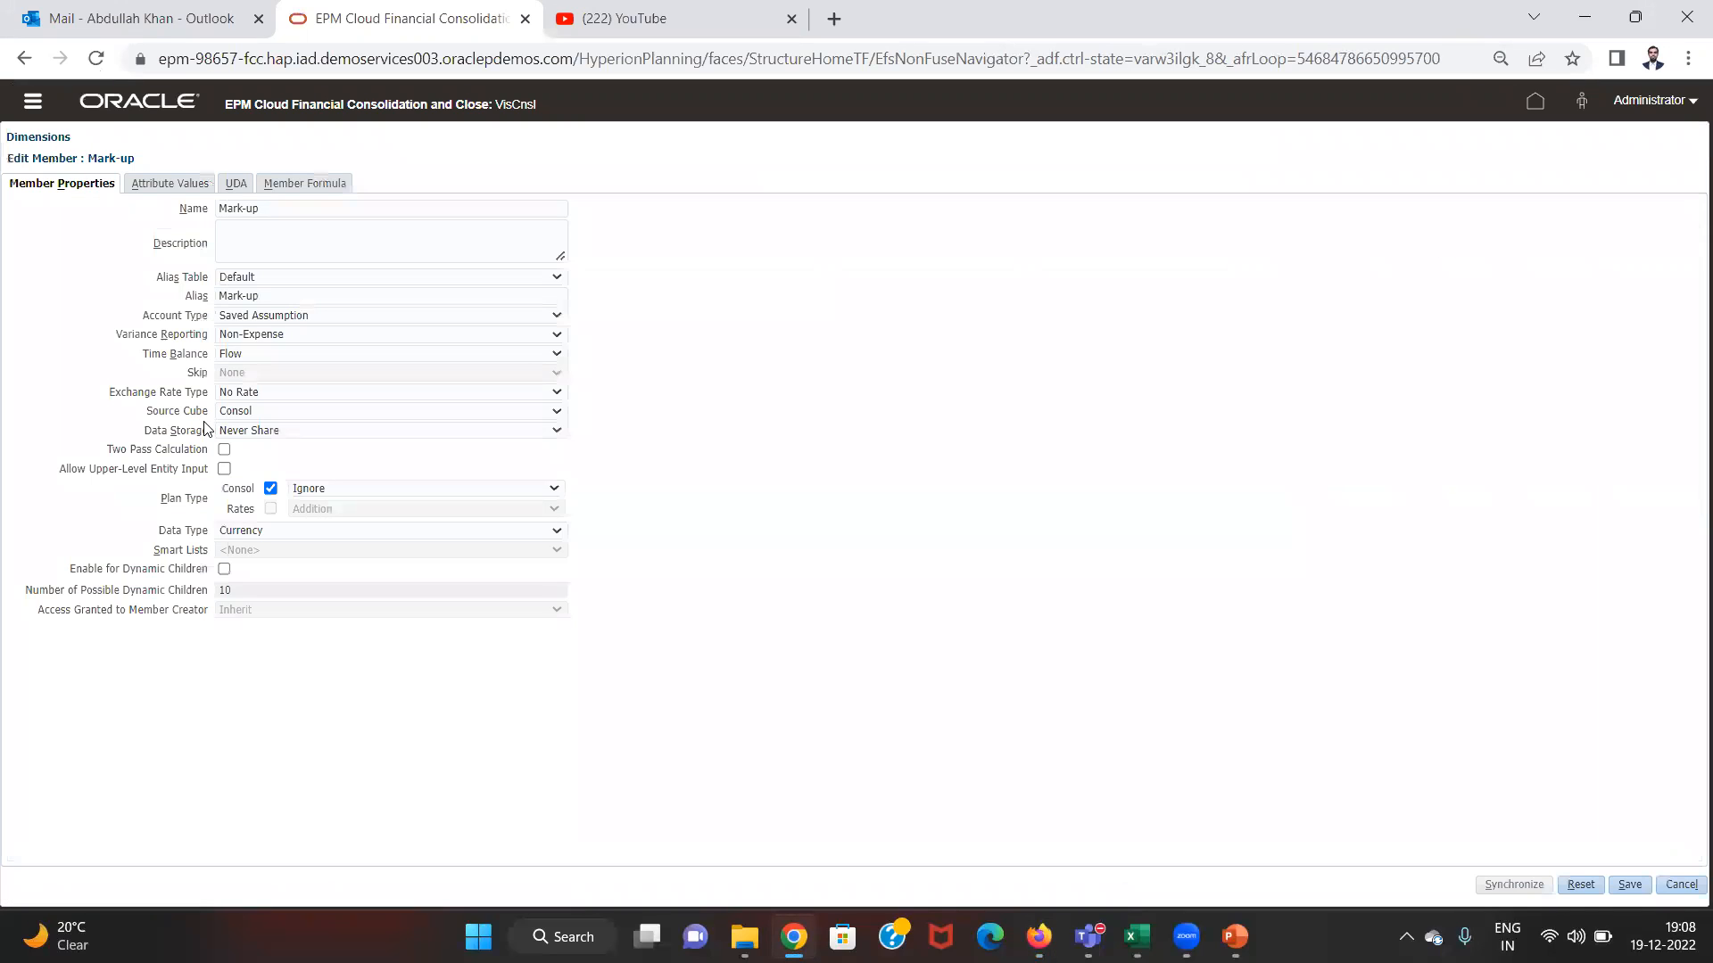
{"action": "left_click", "coordinate": [285, 317]}
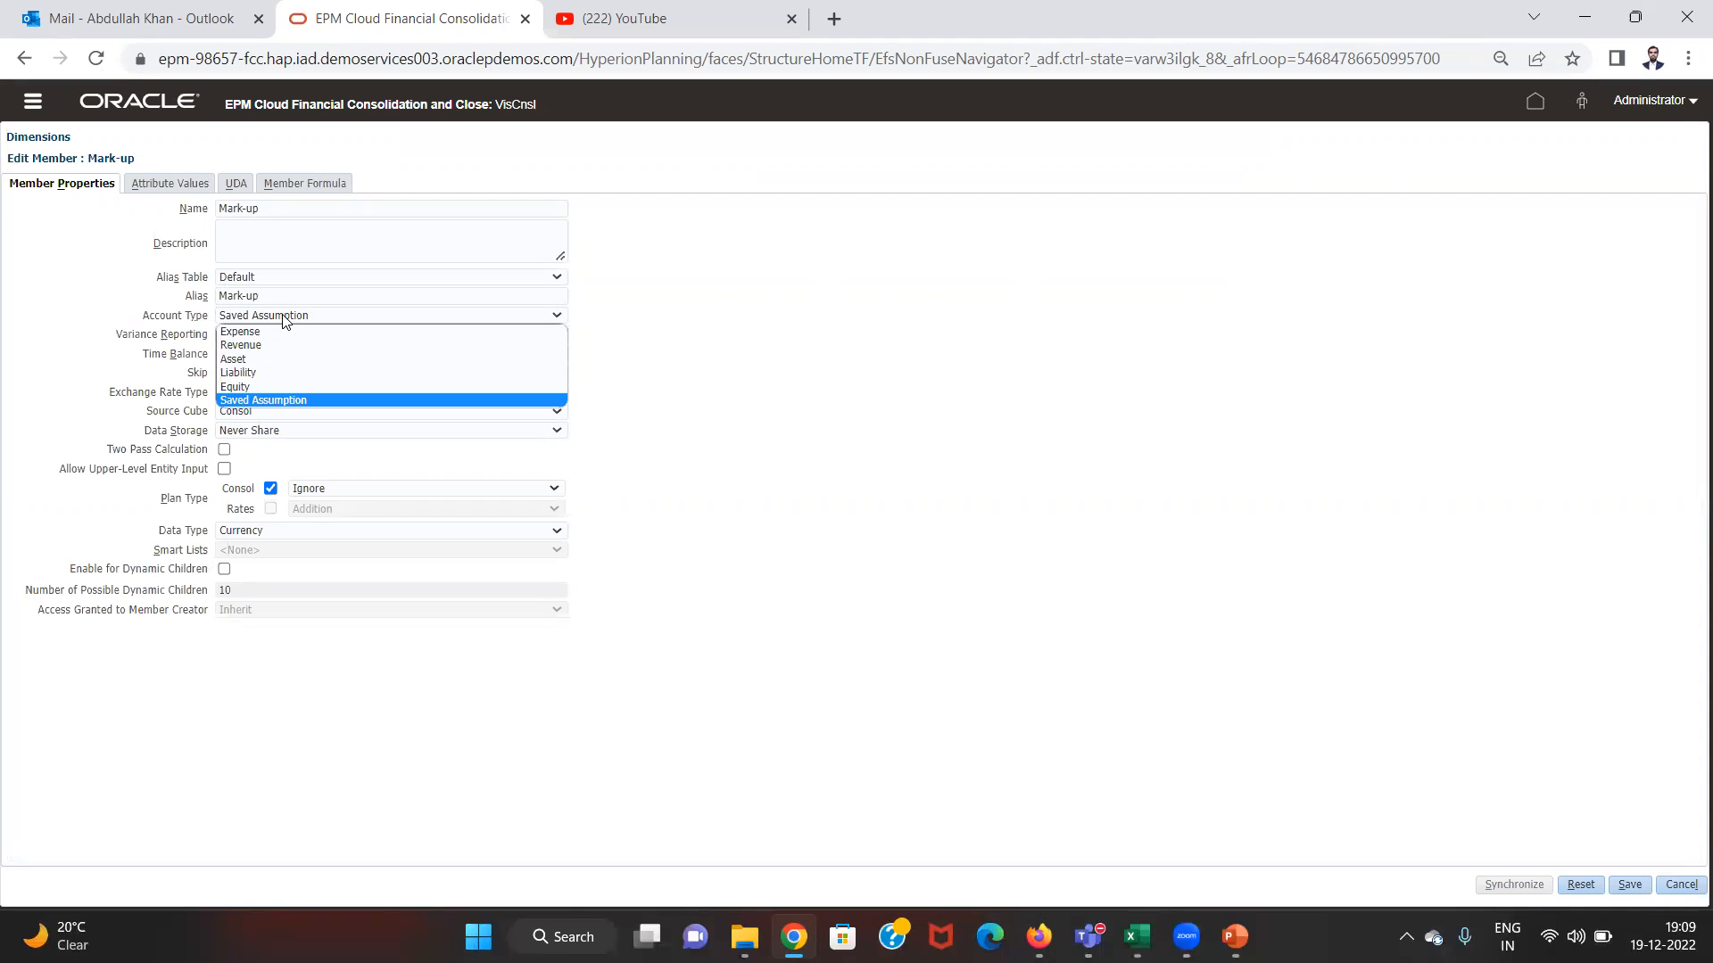
{"action": "left_click", "coordinate": [285, 318]}
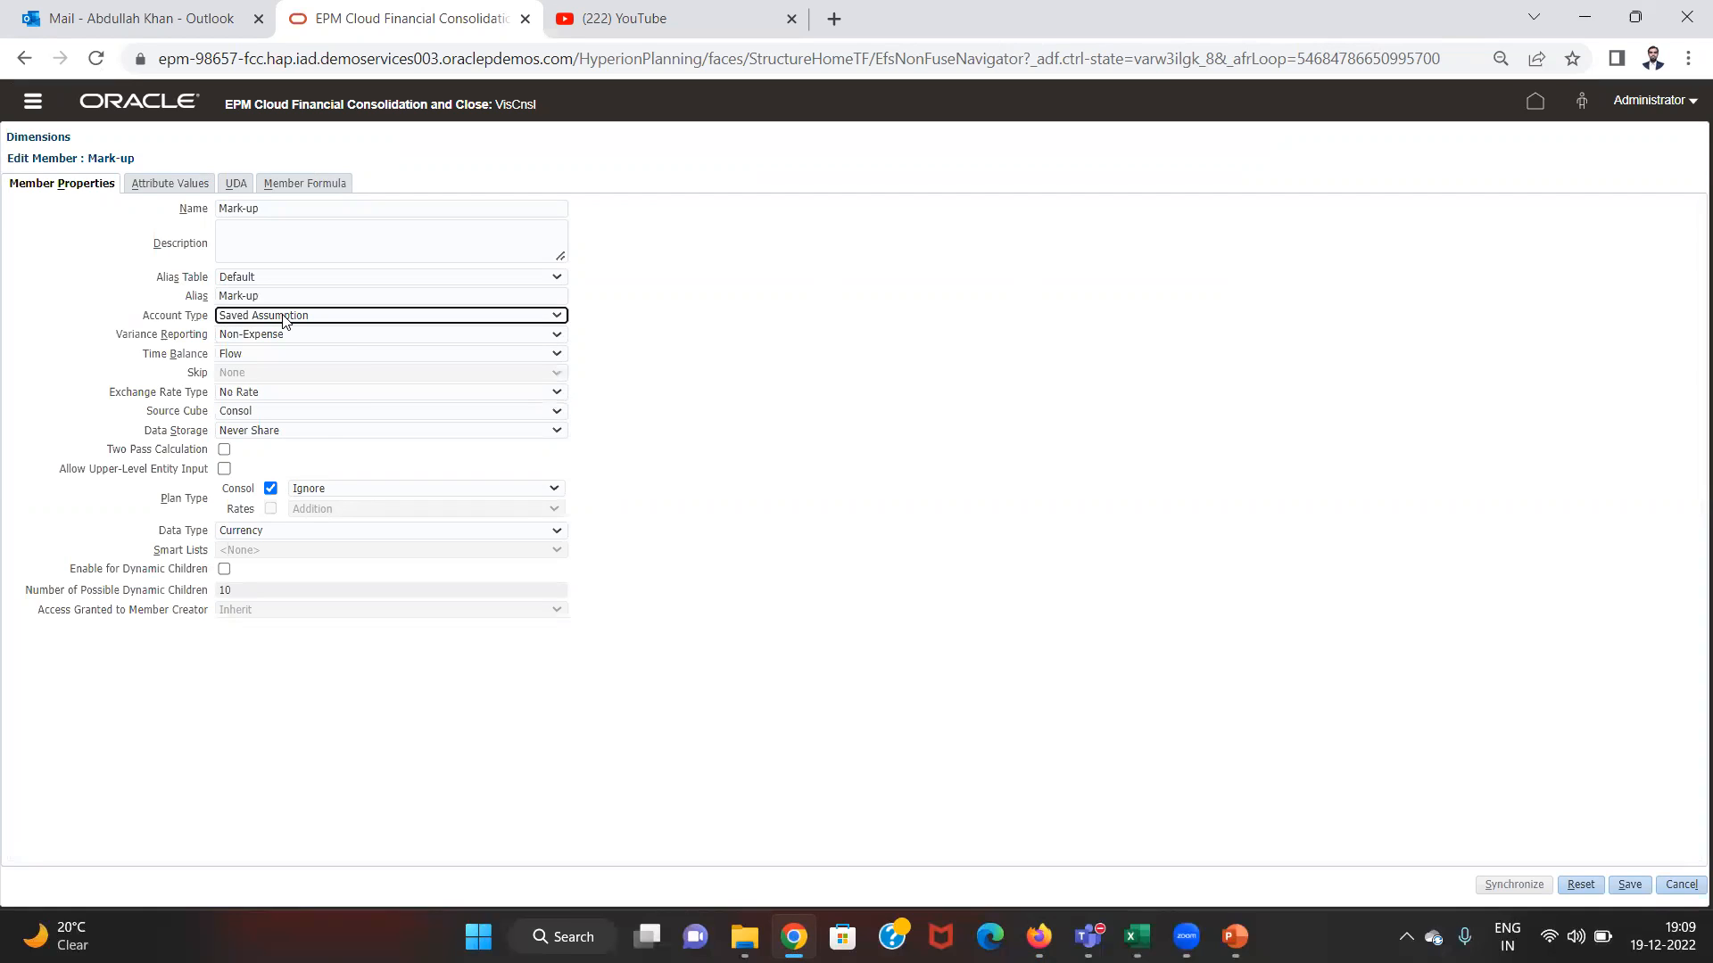
- Check the attribute values of the Mark-up account member and close its editor without saving
{"action": "left_click", "coordinate": [172, 187]}
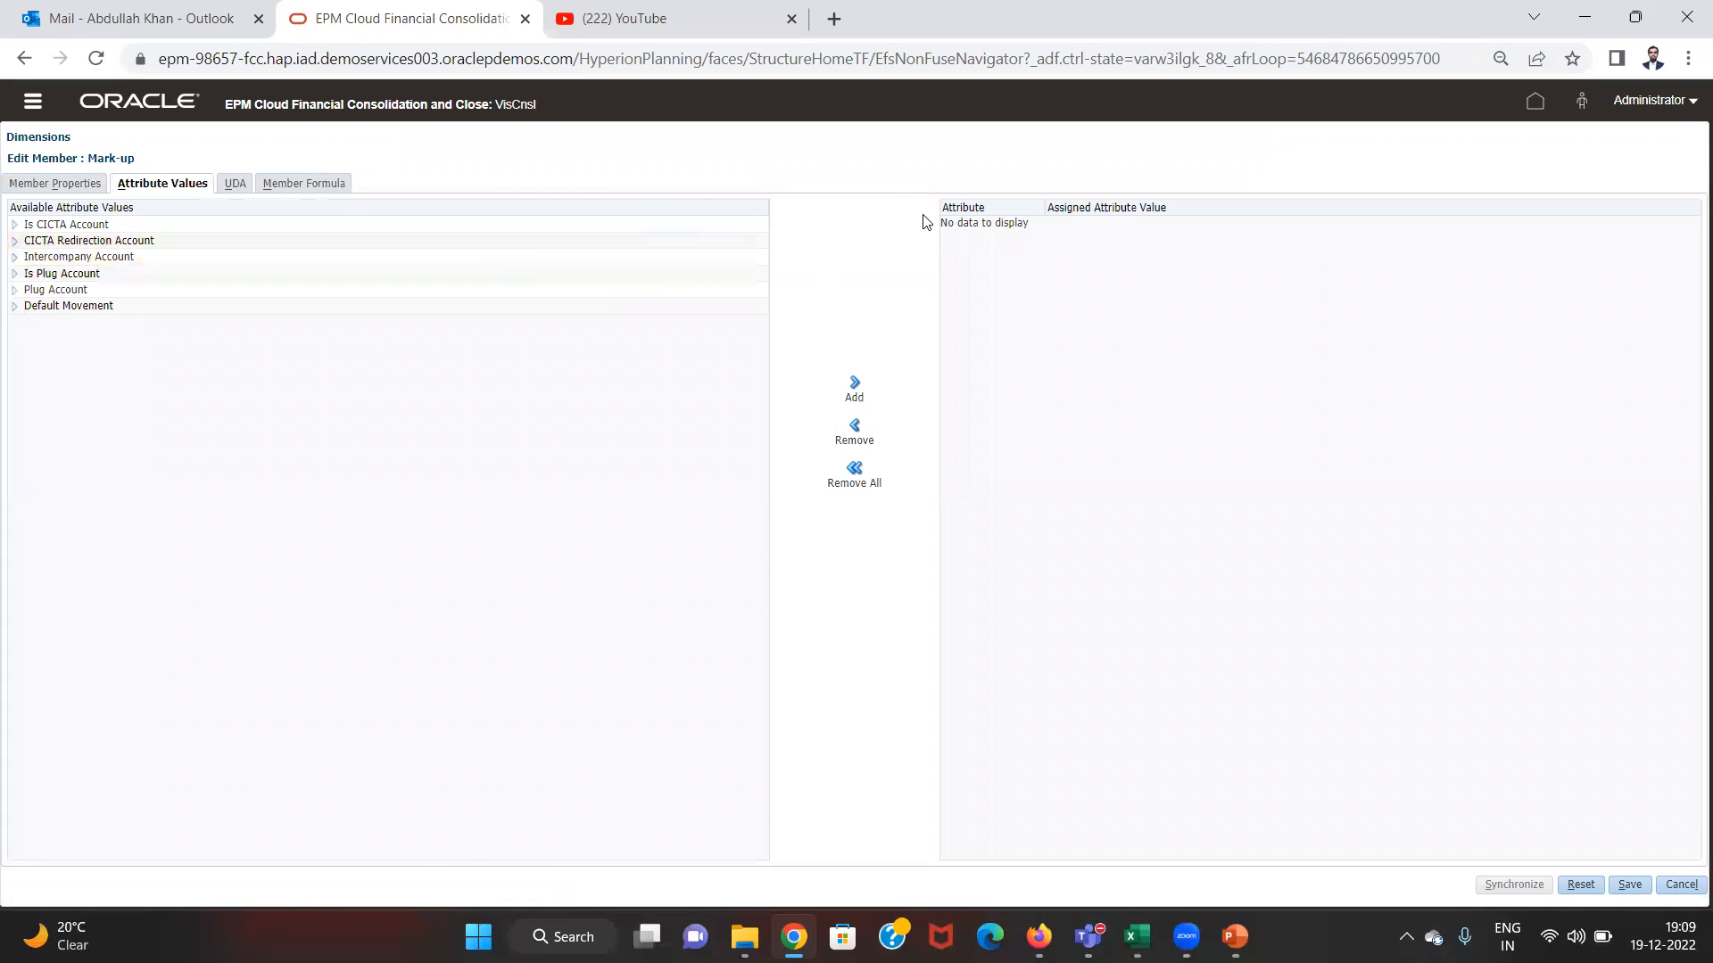
{"action": "left_click", "coordinate": [1684, 886]}
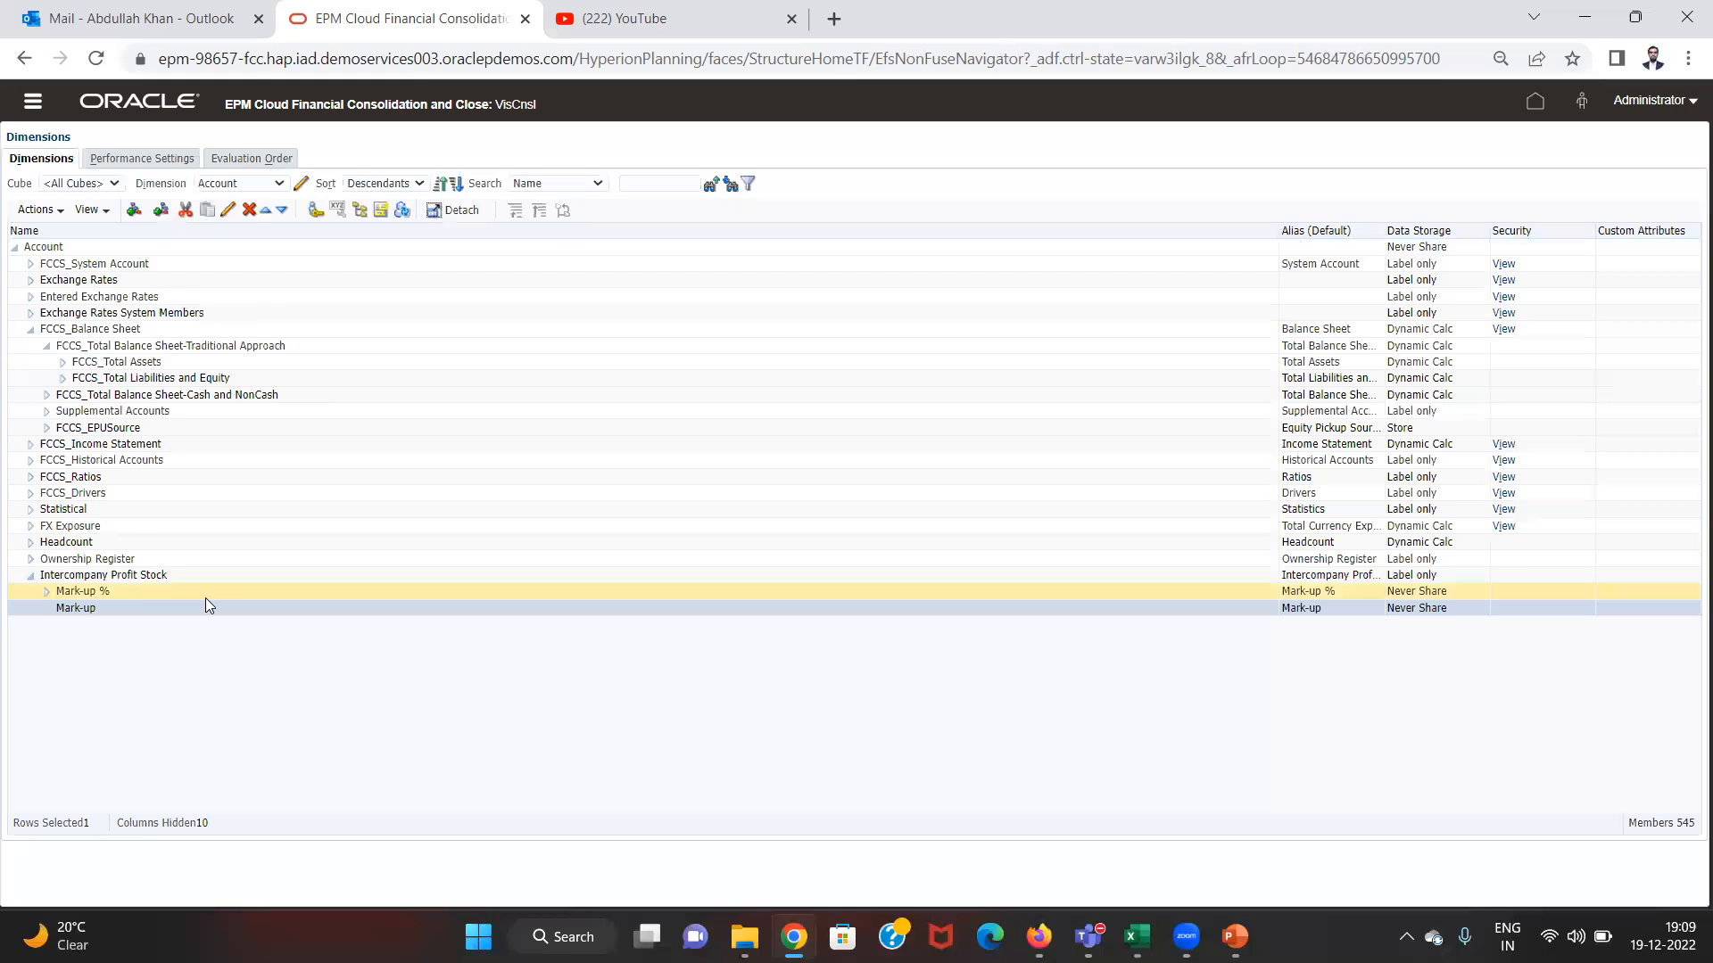
- Switch to Firefox, review the scope members of the Adjustment of Unrealized Profit rule set, and close it without saving
{"action": "key", "text": "alt+Tab"}
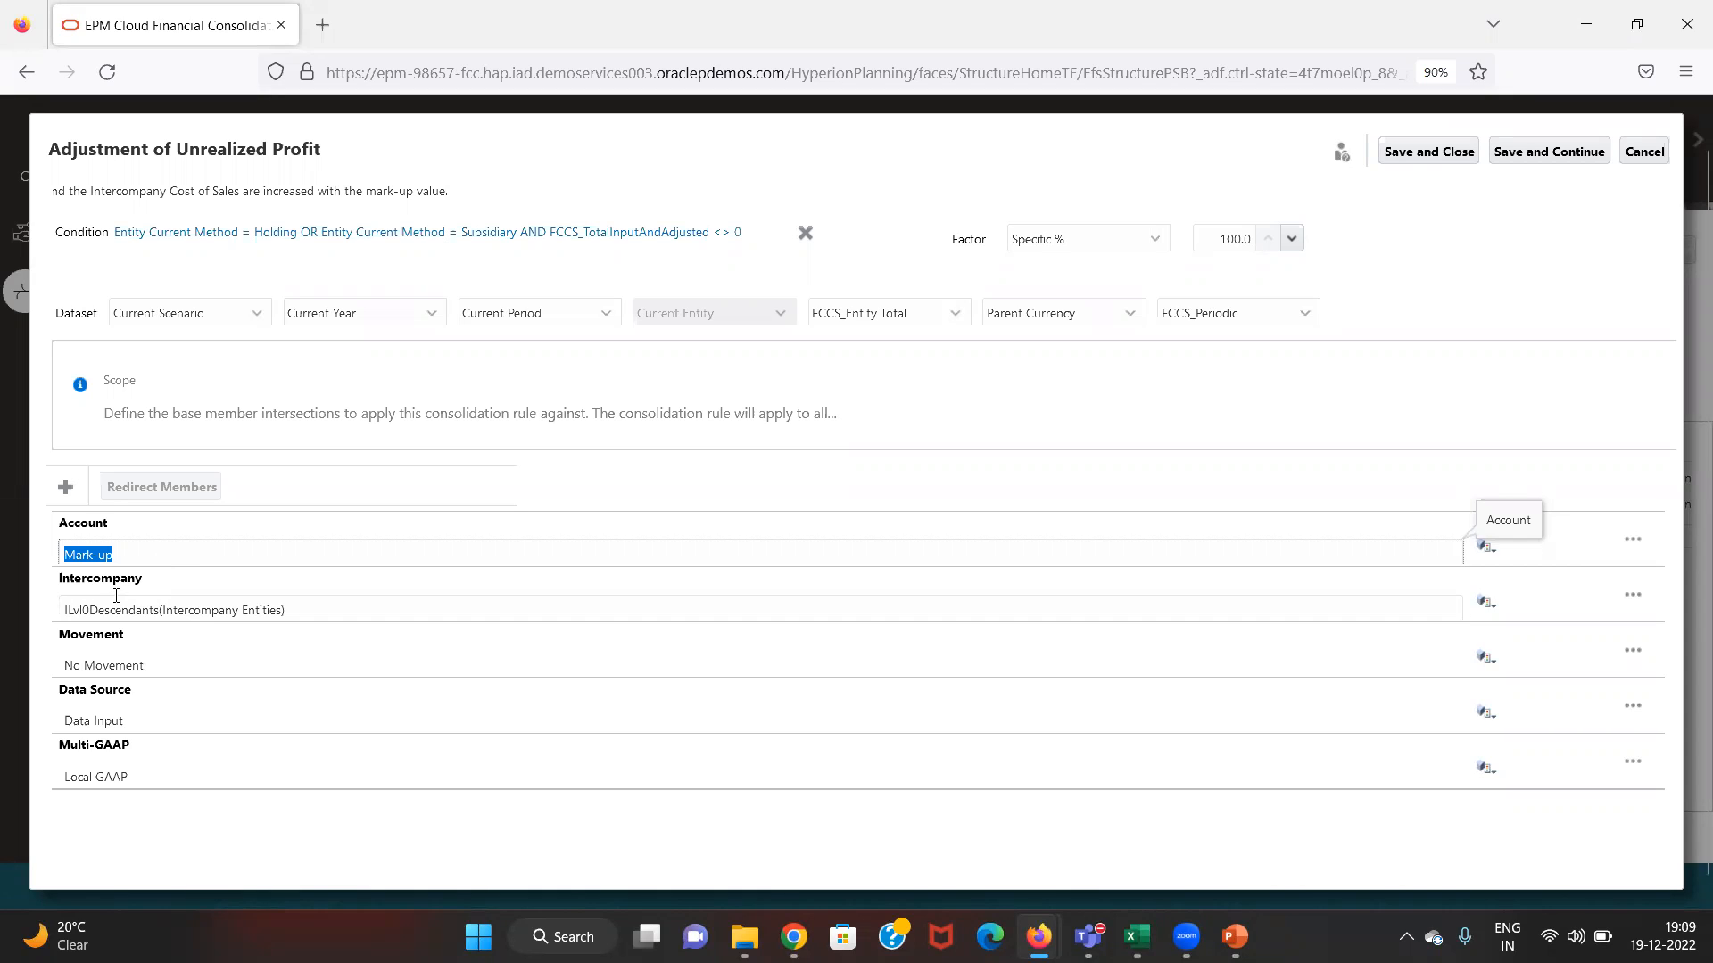
{"action": "left_click", "coordinate": [148, 612]}
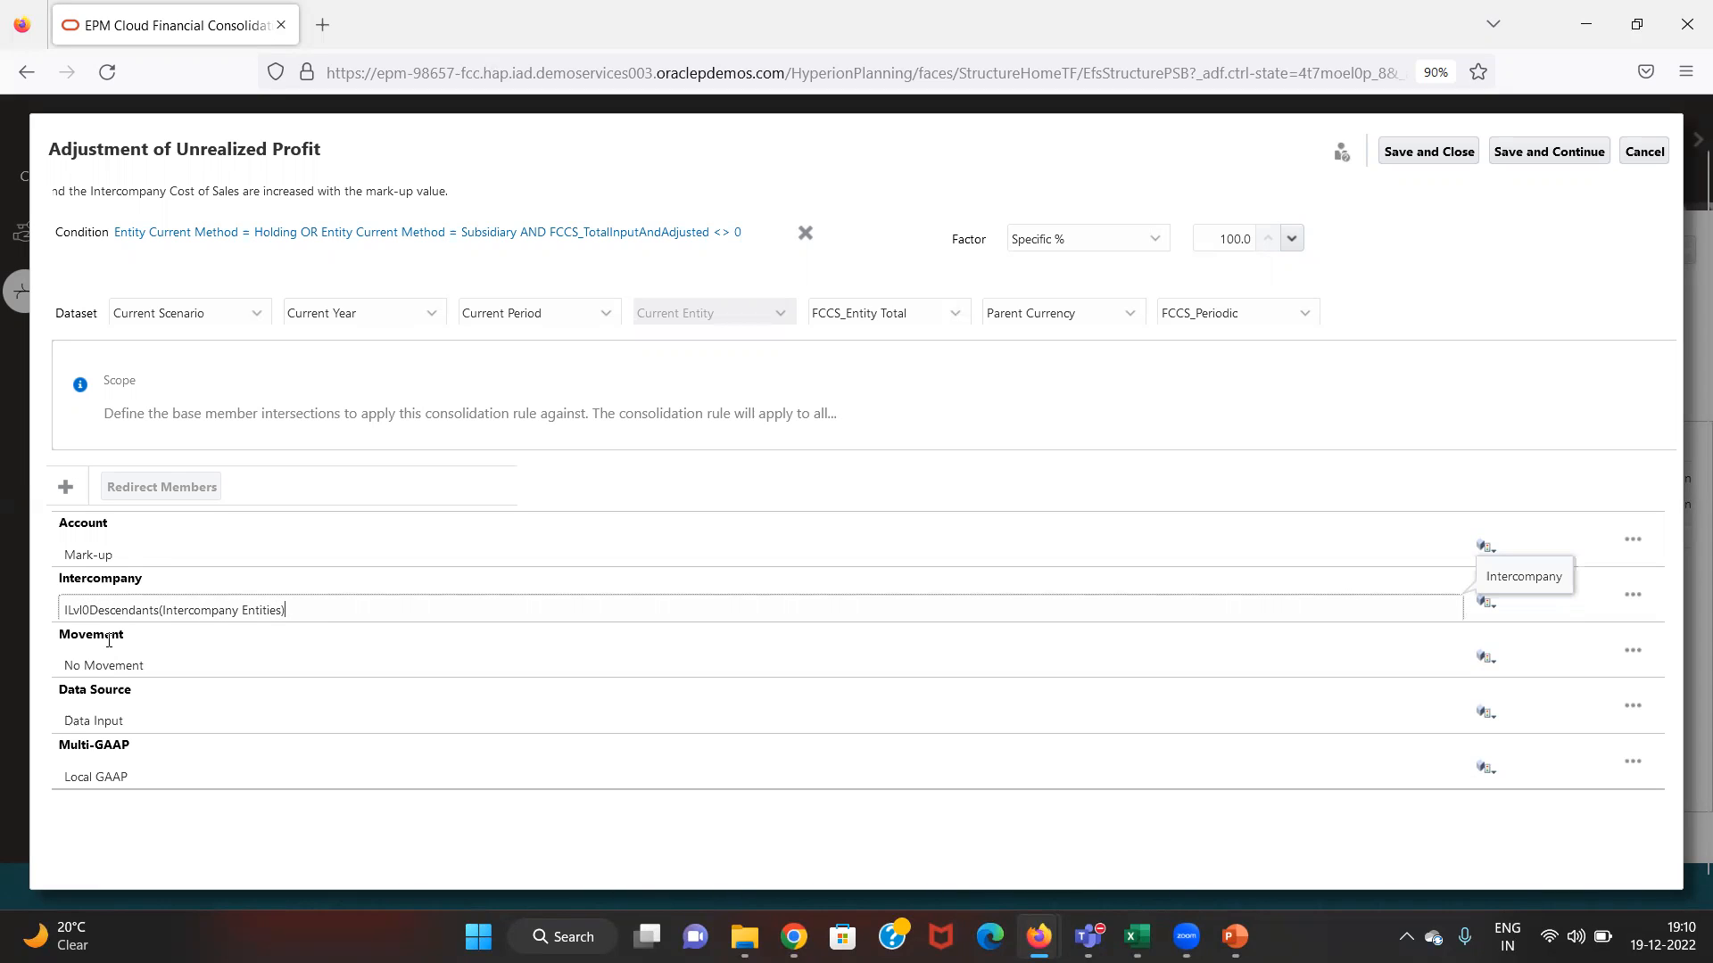
{"action": "left_click", "coordinate": [150, 661]}
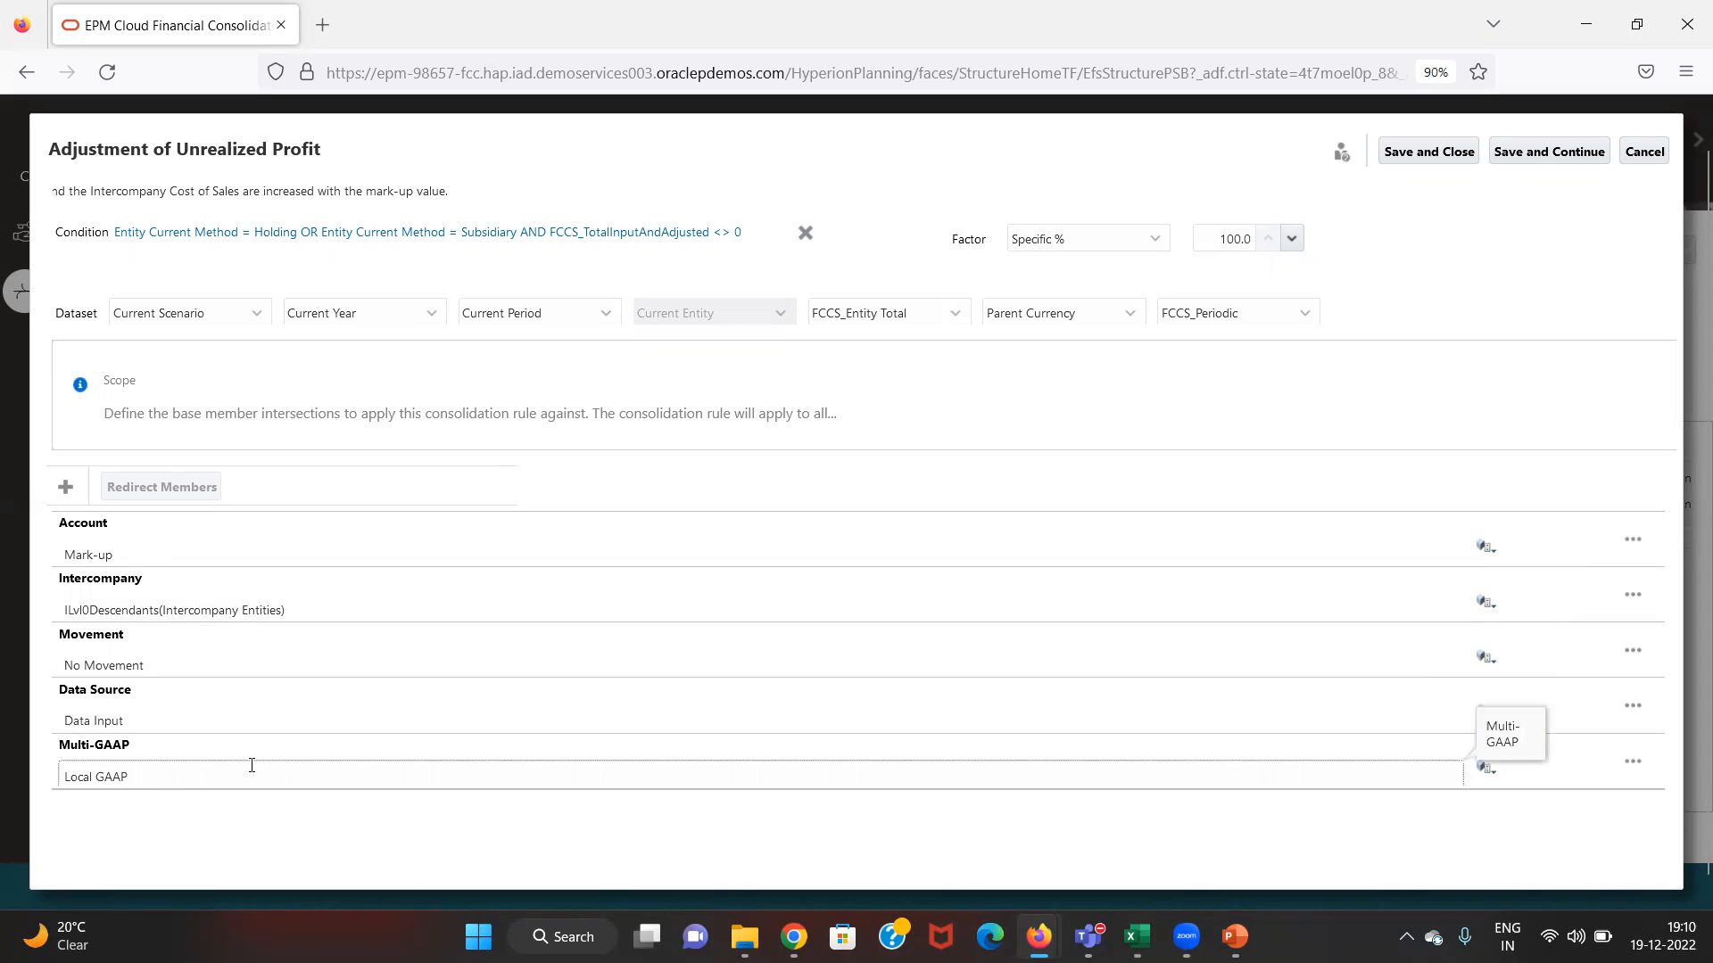
{"action": "left_click", "coordinate": [1661, 157]}
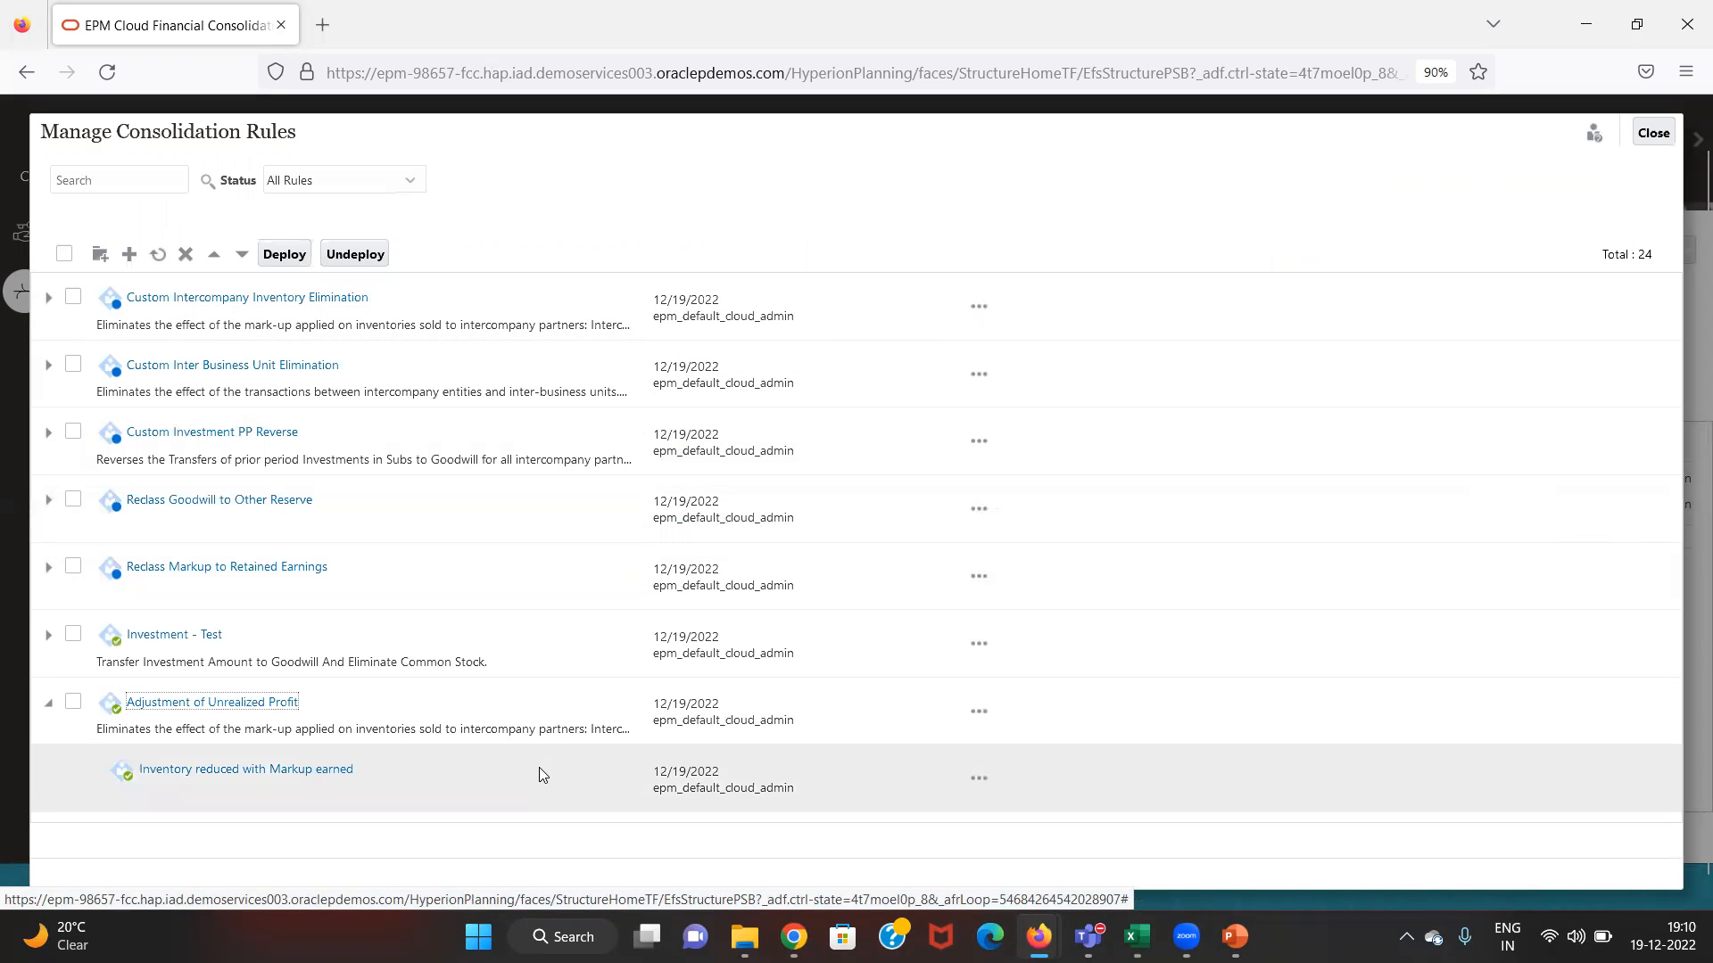
- Open the Inventory reduced with Markup earned rule and examine its Processing Option choices and target redirection members
{"action": "scroll", "coordinate": [538, 774], "scroll_direction": "down", "scroll_amount": 2}
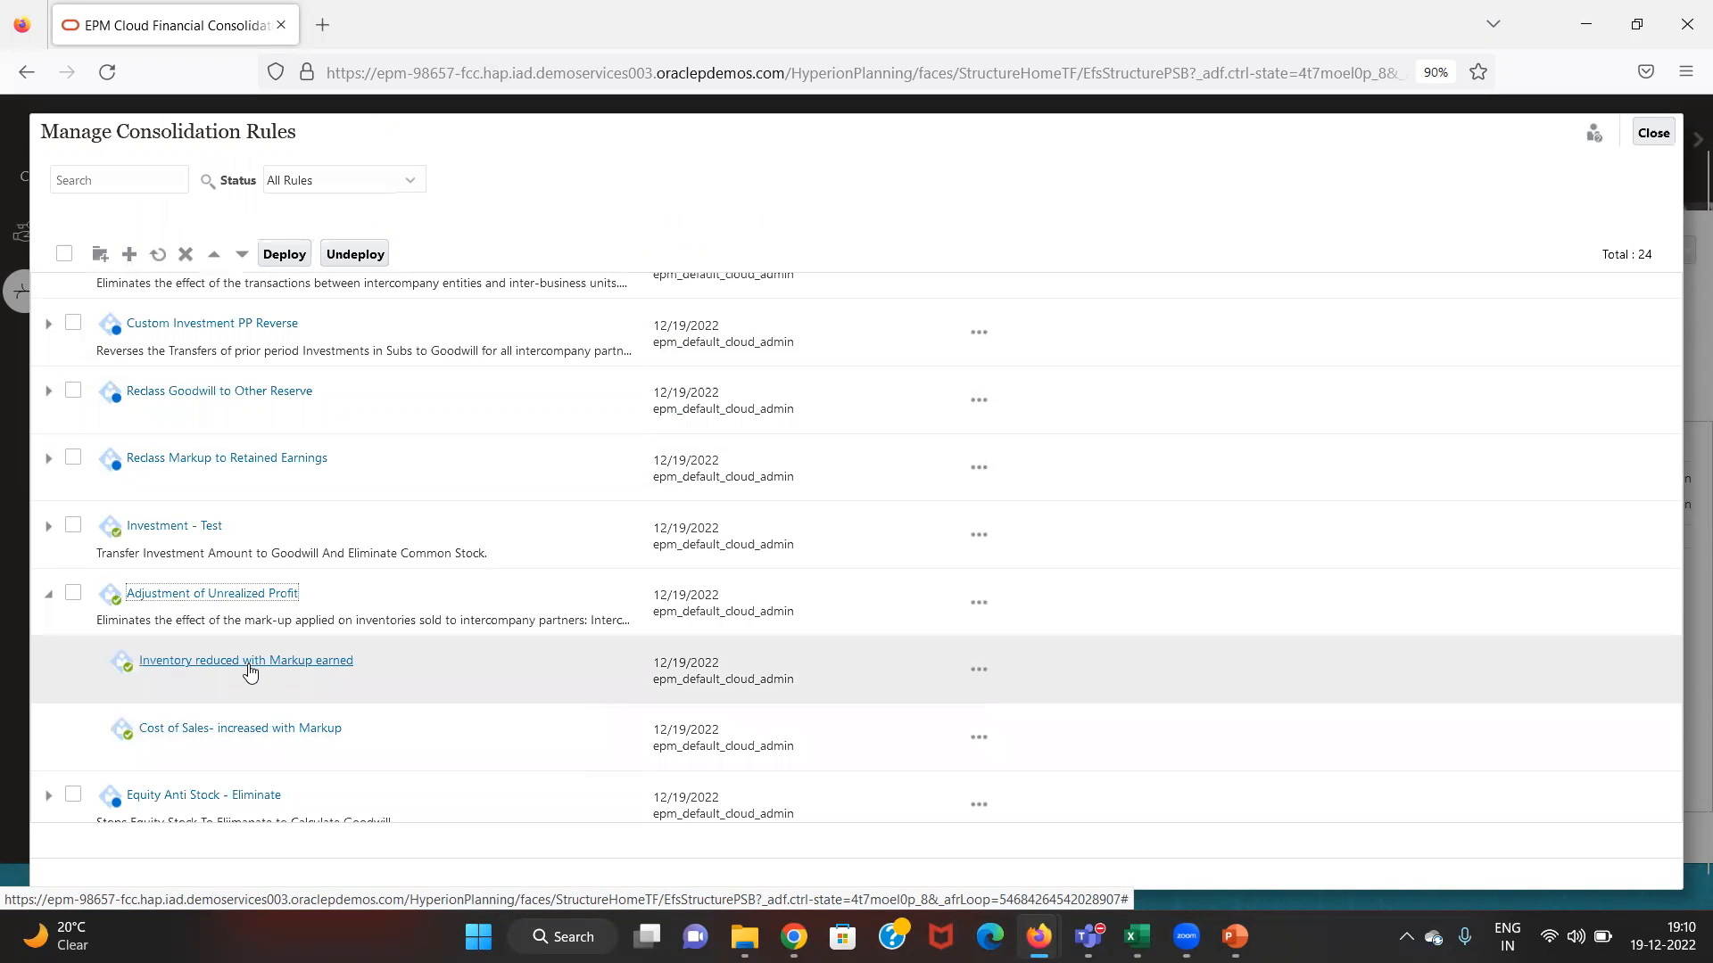
{"action": "left_click", "coordinate": [251, 674]}
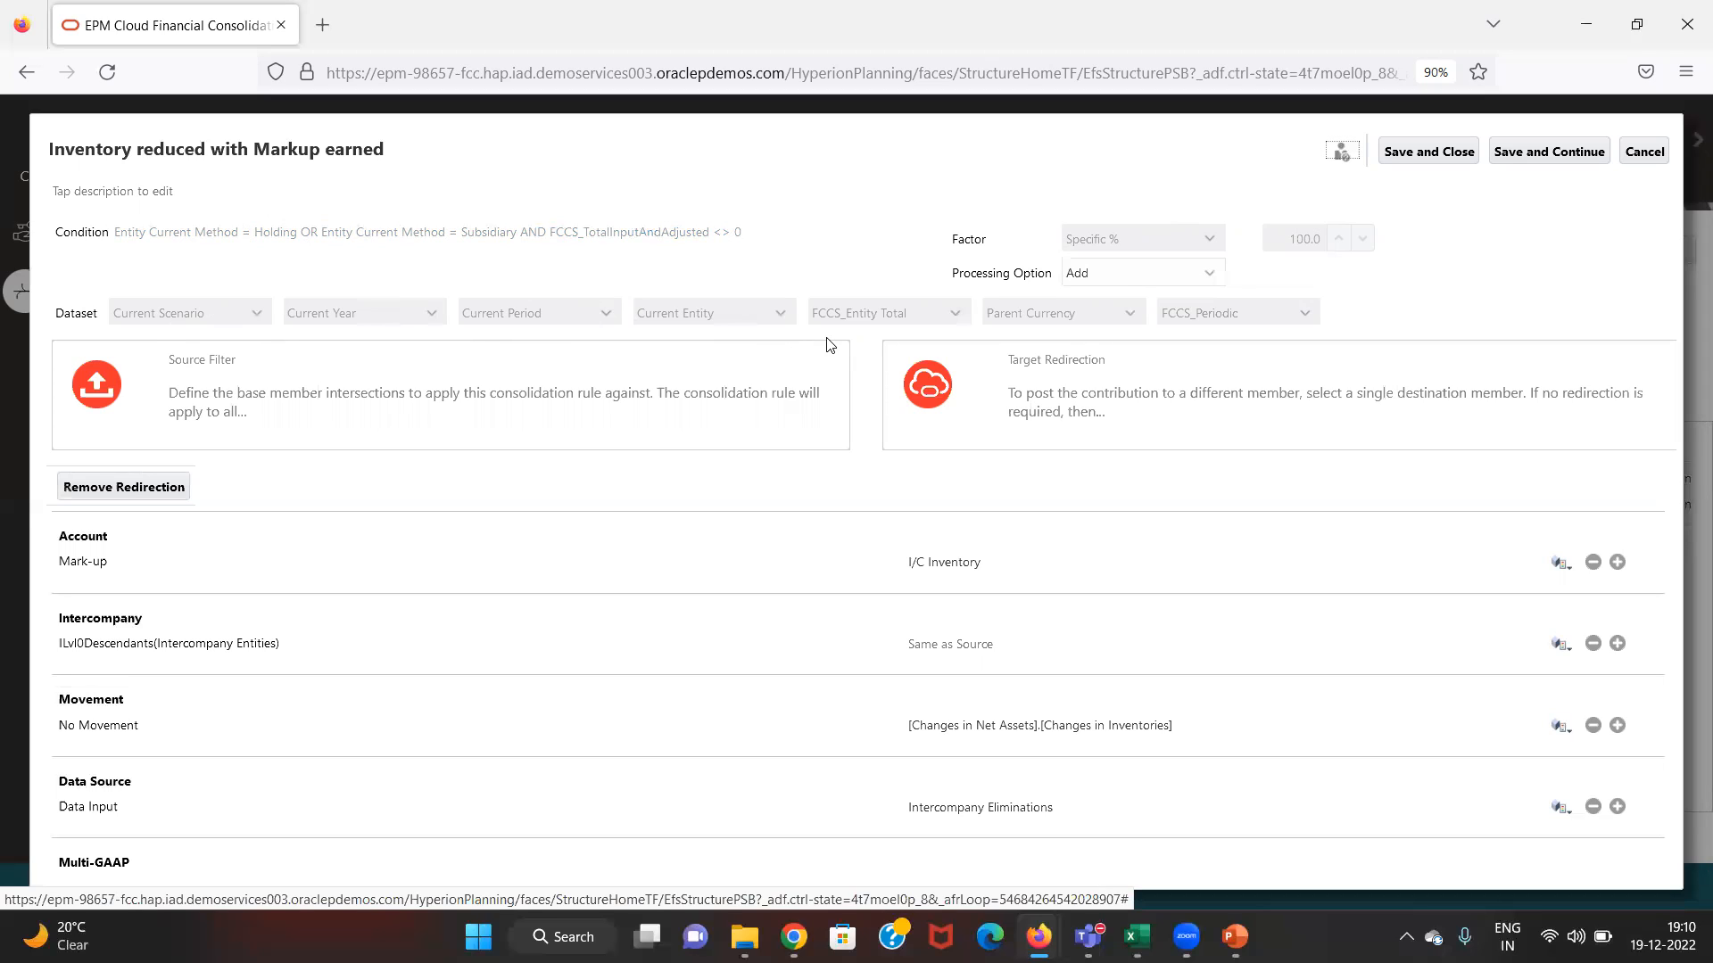
{"action": "left_click", "coordinate": [1079, 282]}
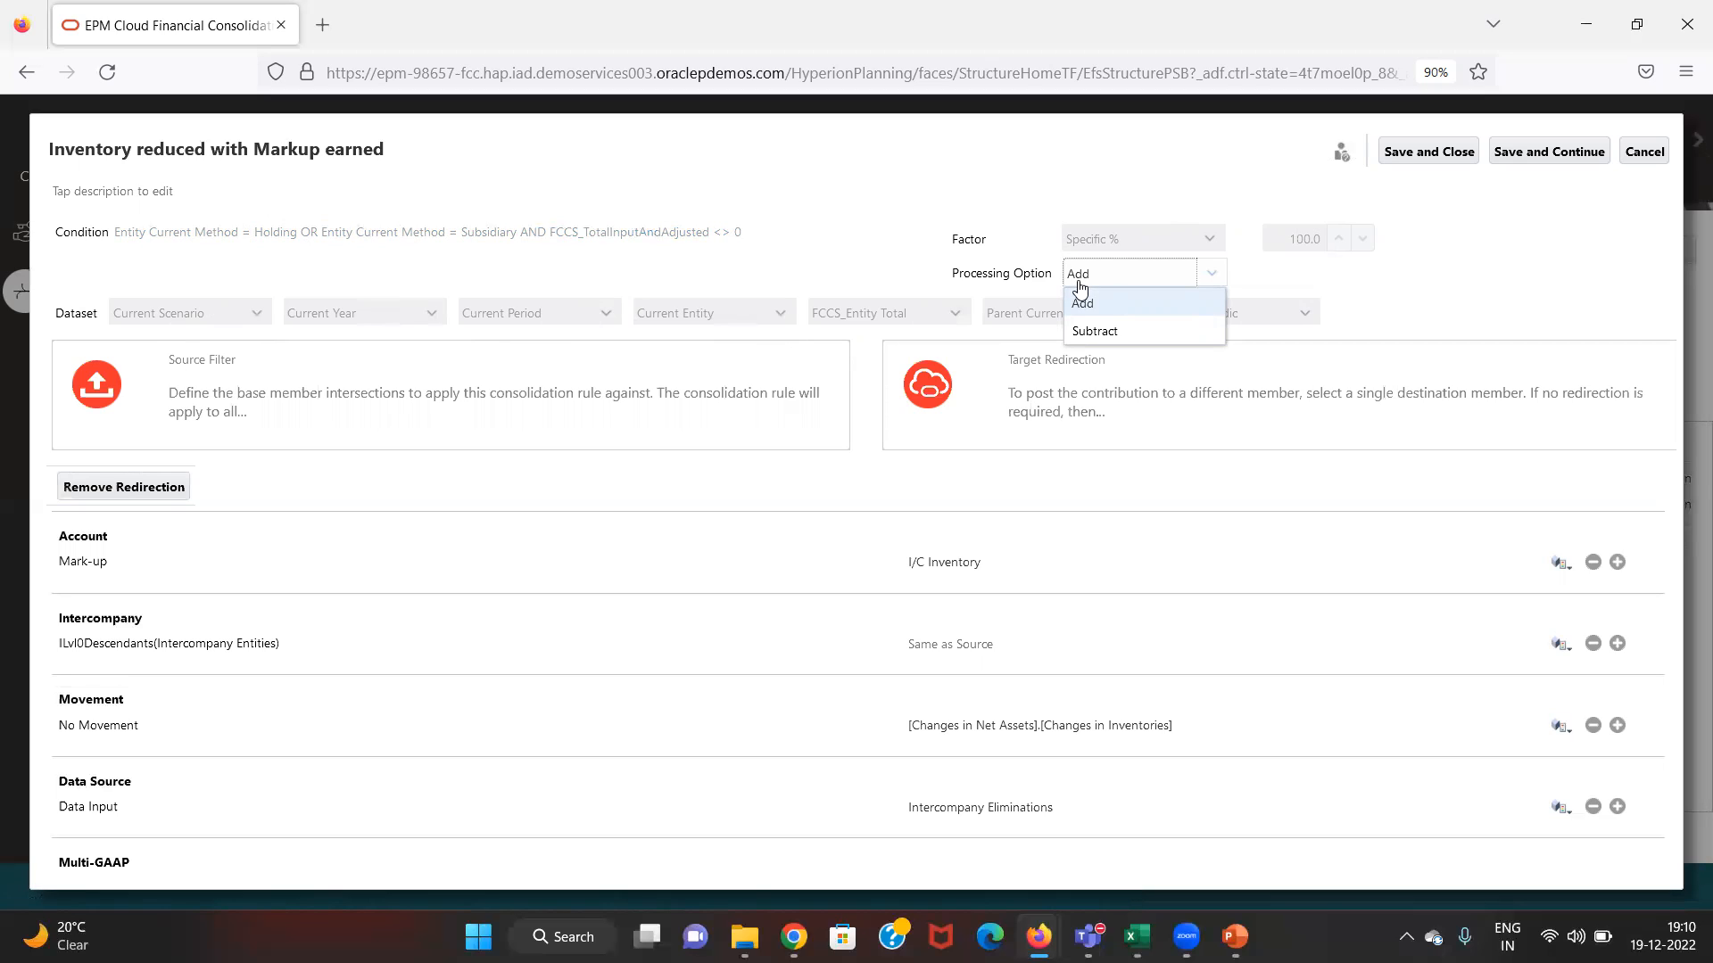
{"action": "left_click", "coordinate": [1079, 284]}
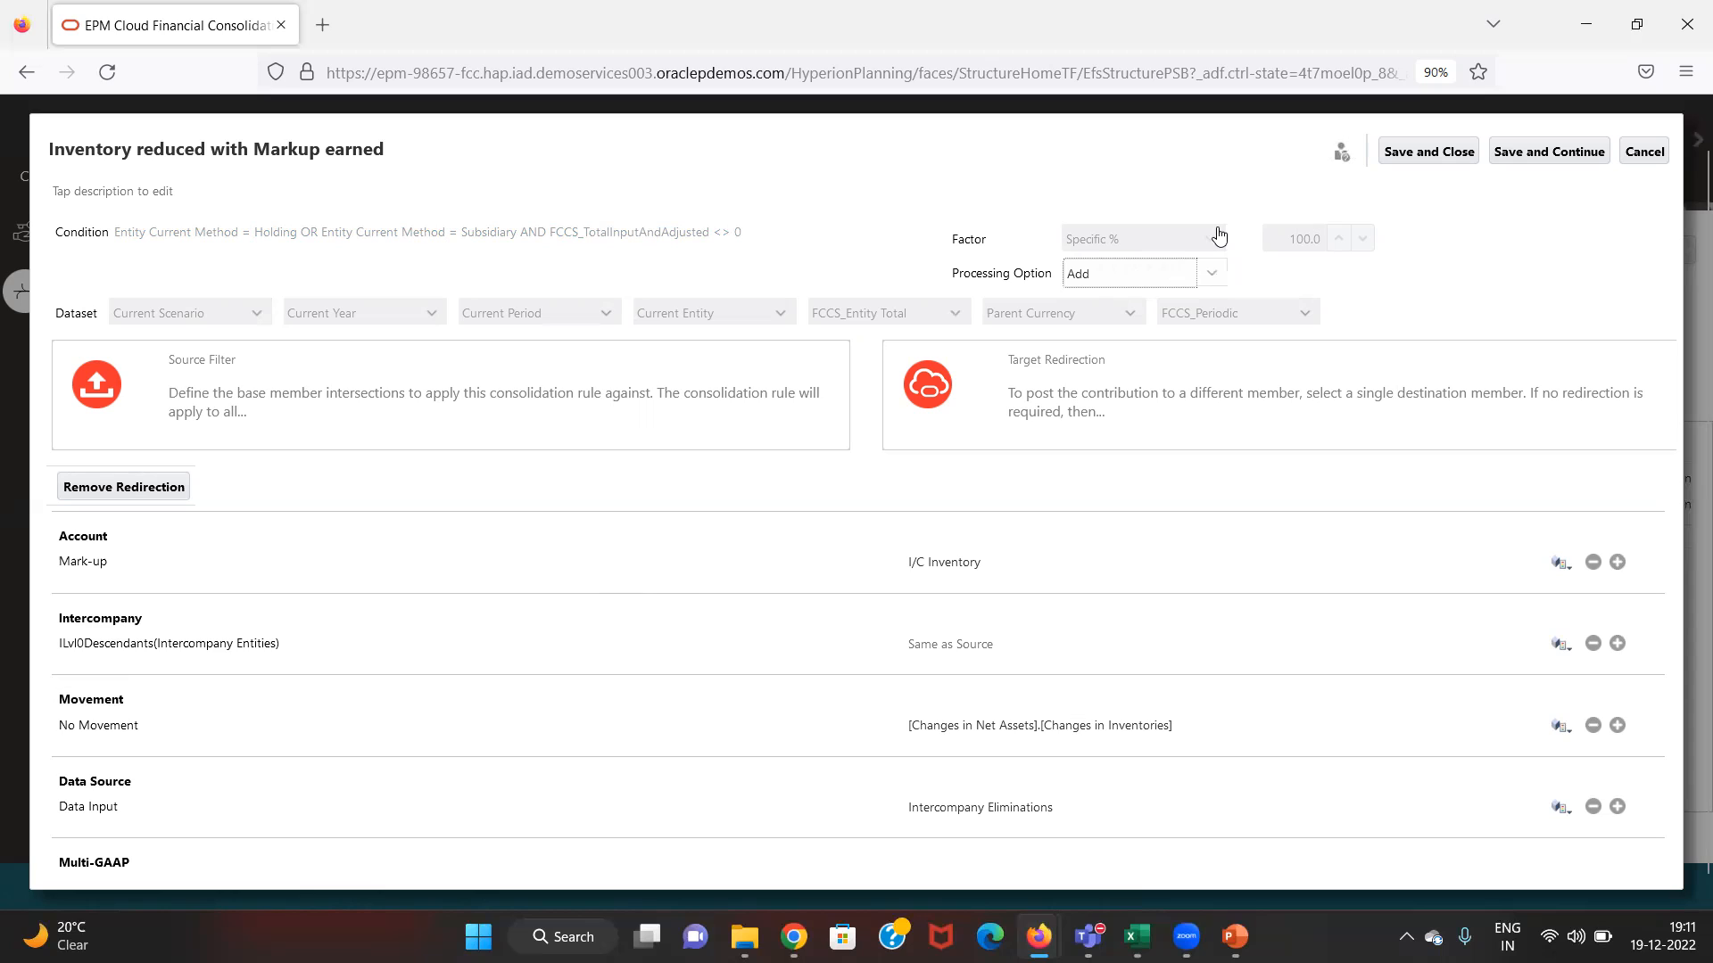
{"action": "left_click", "coordinate": [1203, 274]}
{"action": "left_click", "coordinate": [1203, 275]}
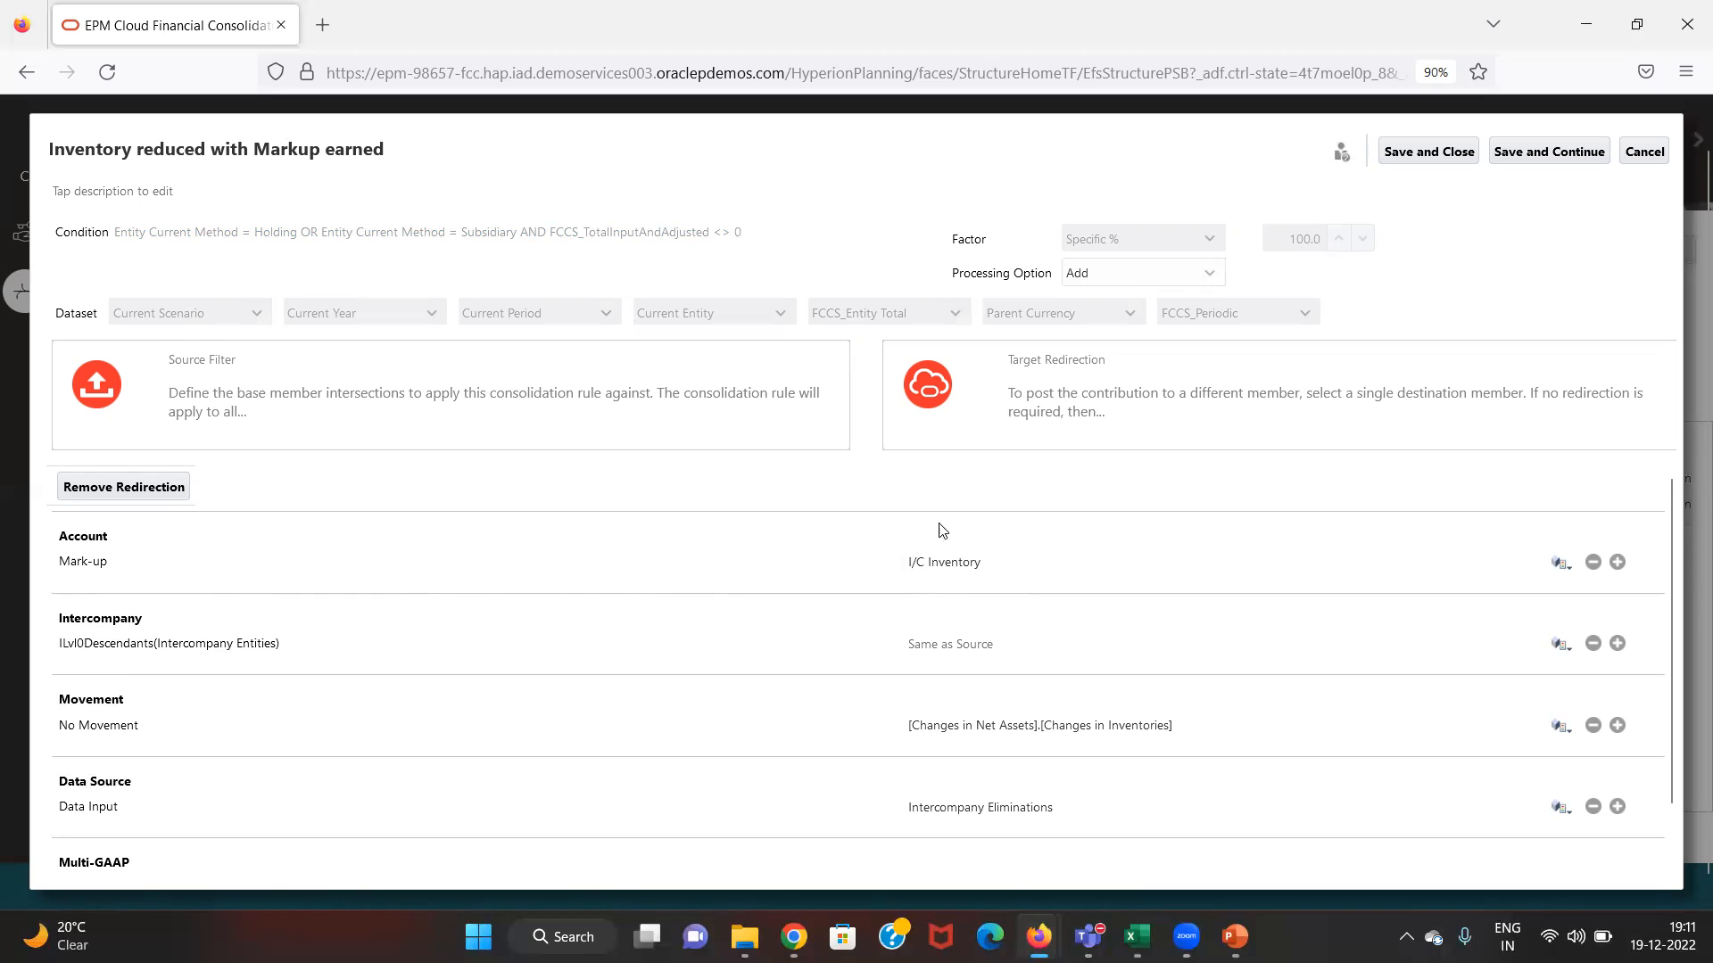
{"action": "left_click", "coordinate": [1138, 285]}
{"action": "left_click", "coordinate": [1138, 285]}
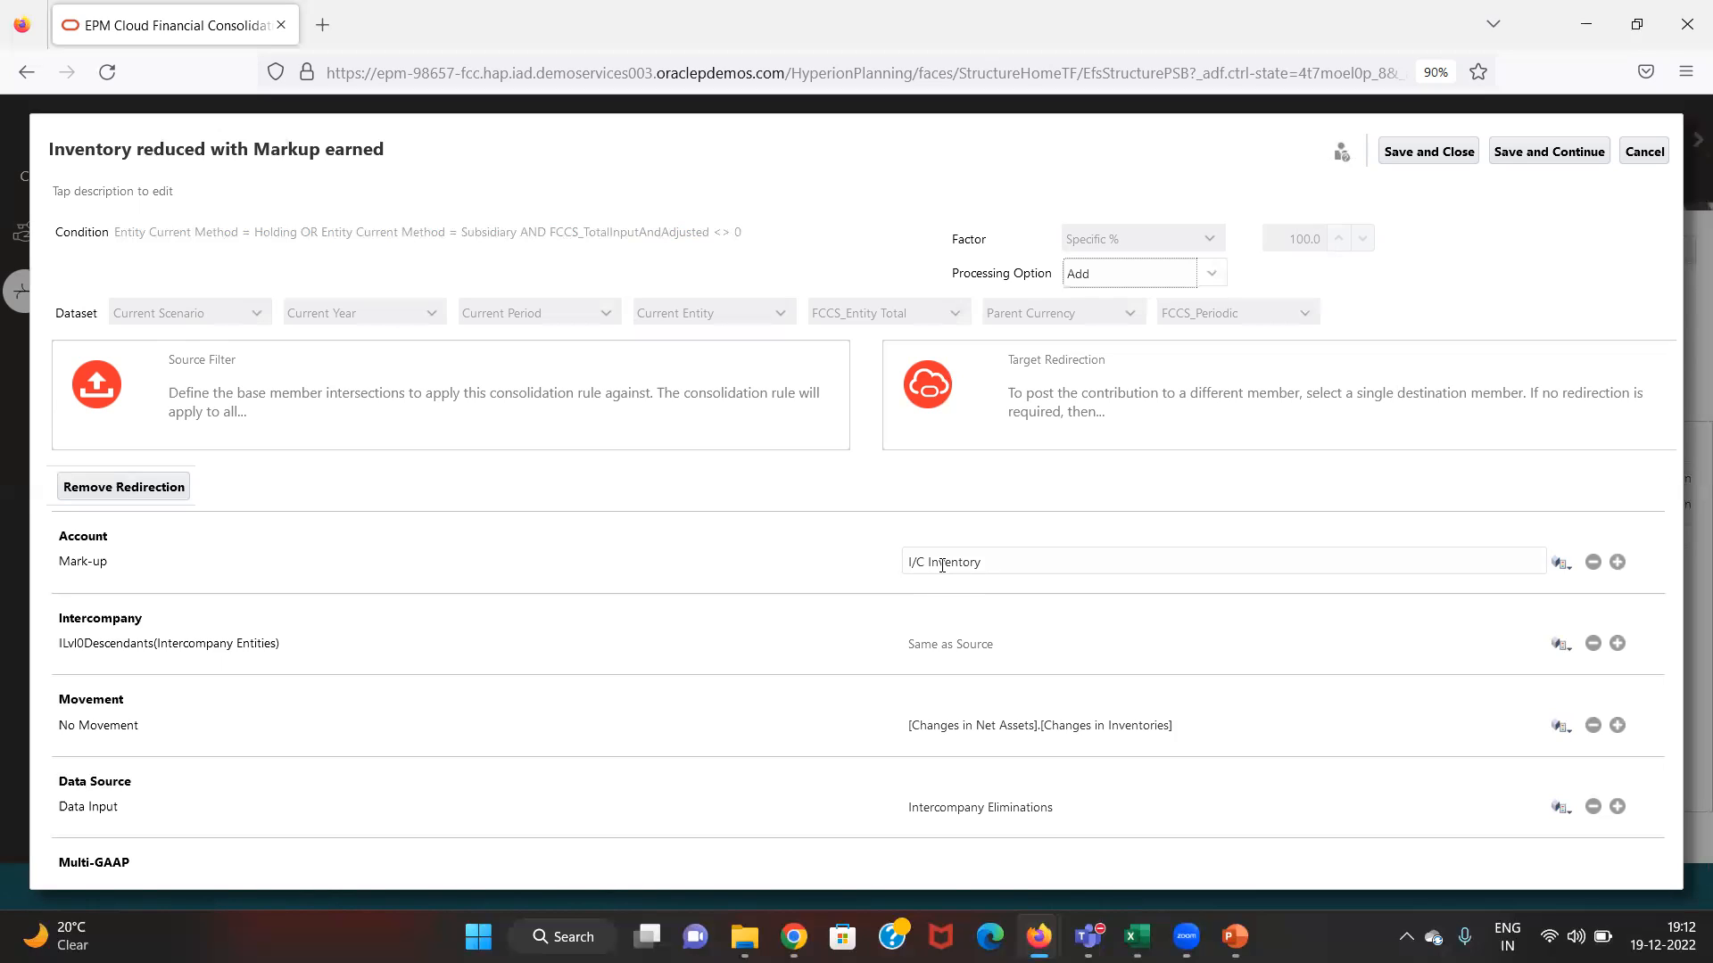
{"action": "left_click", "coordinate": [1129, 291]}
{"action": "left_click", "coordinate": [1129, 292]}
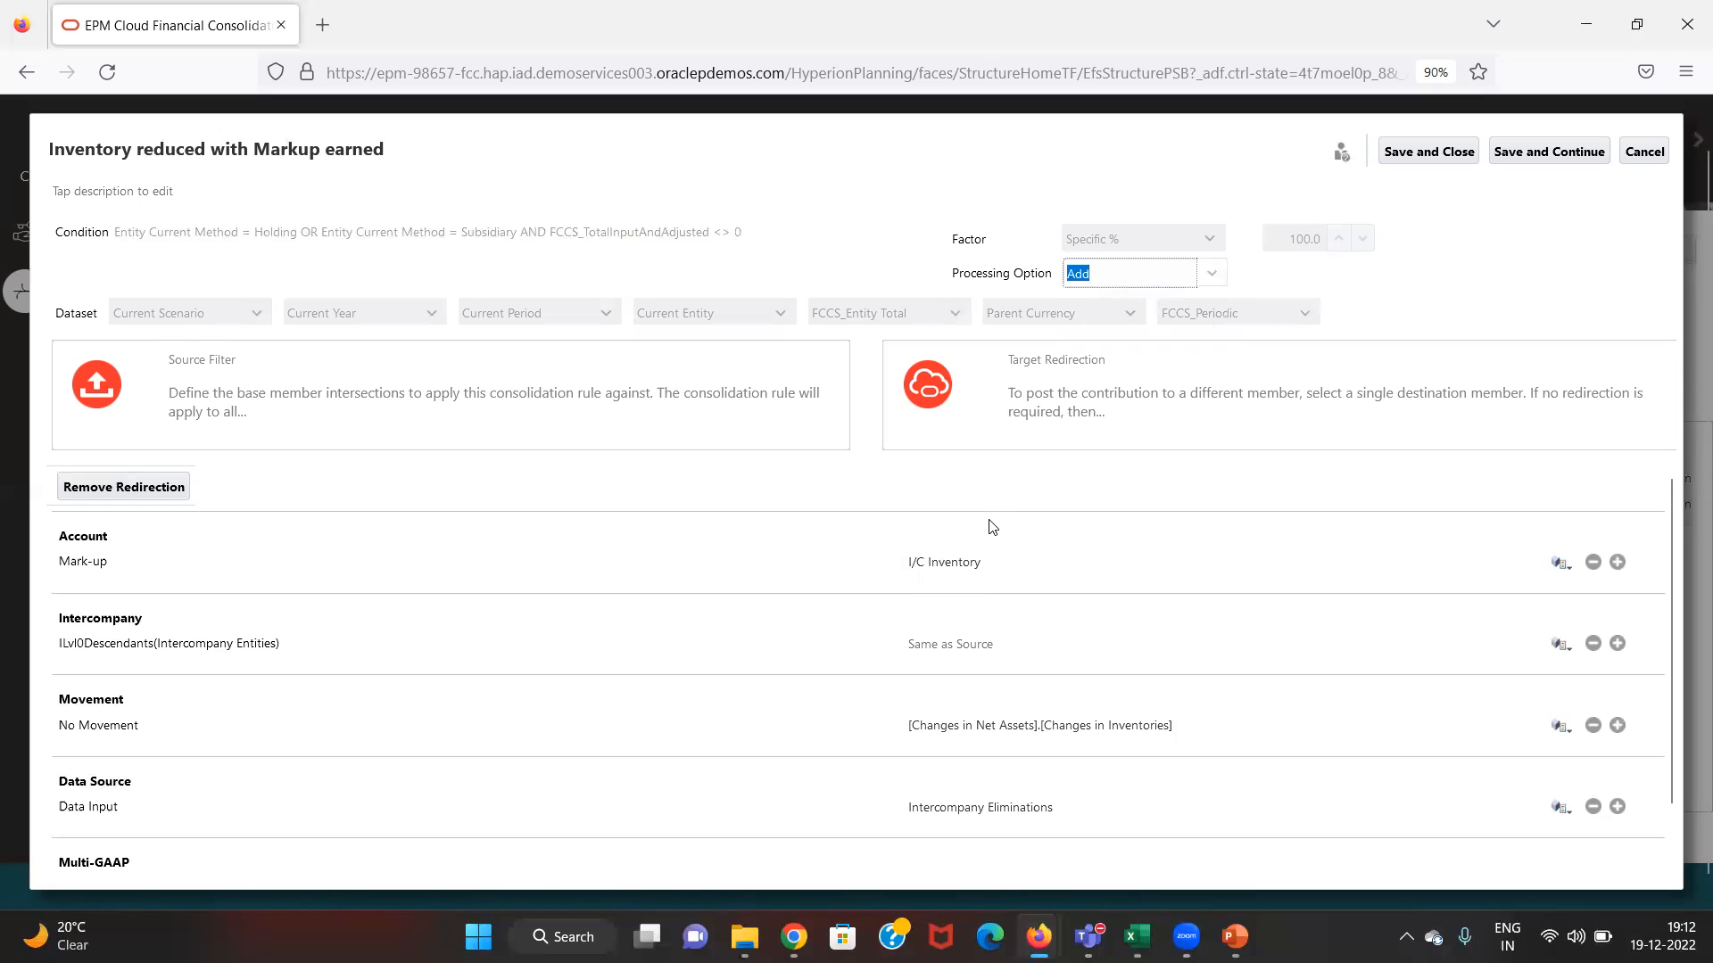
{"action": "left_click", "coordinate": [1219, 273]}
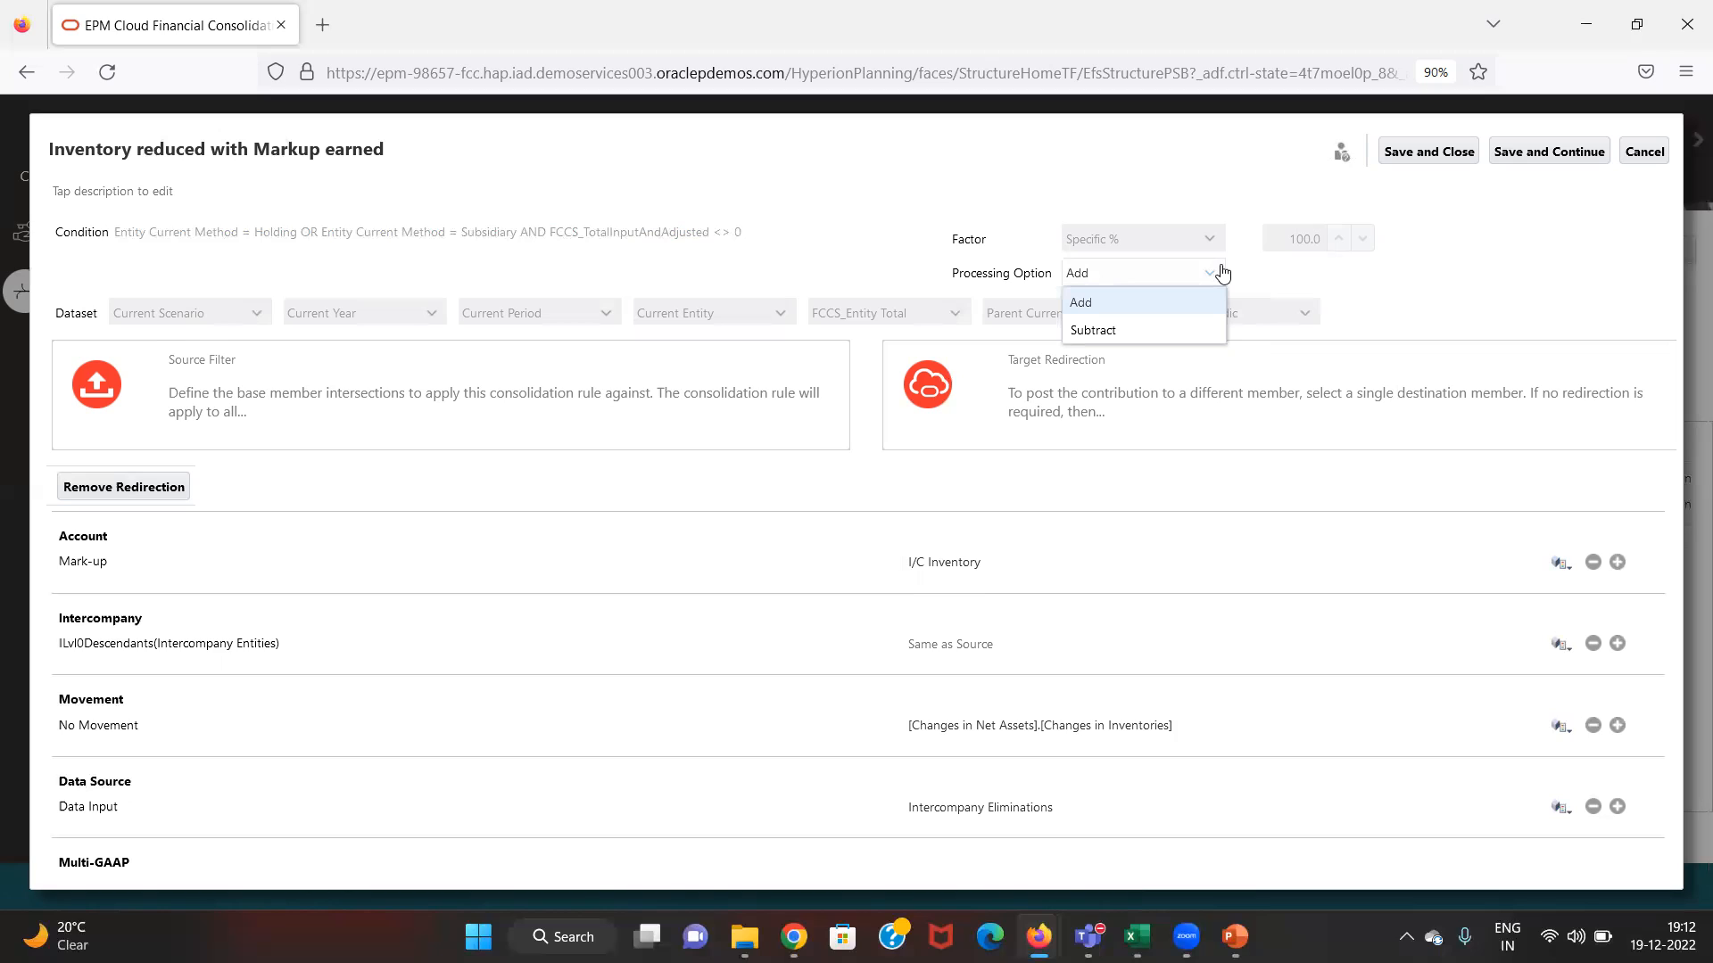
{"action": "left_click", "coordinate": [1222, 273]}
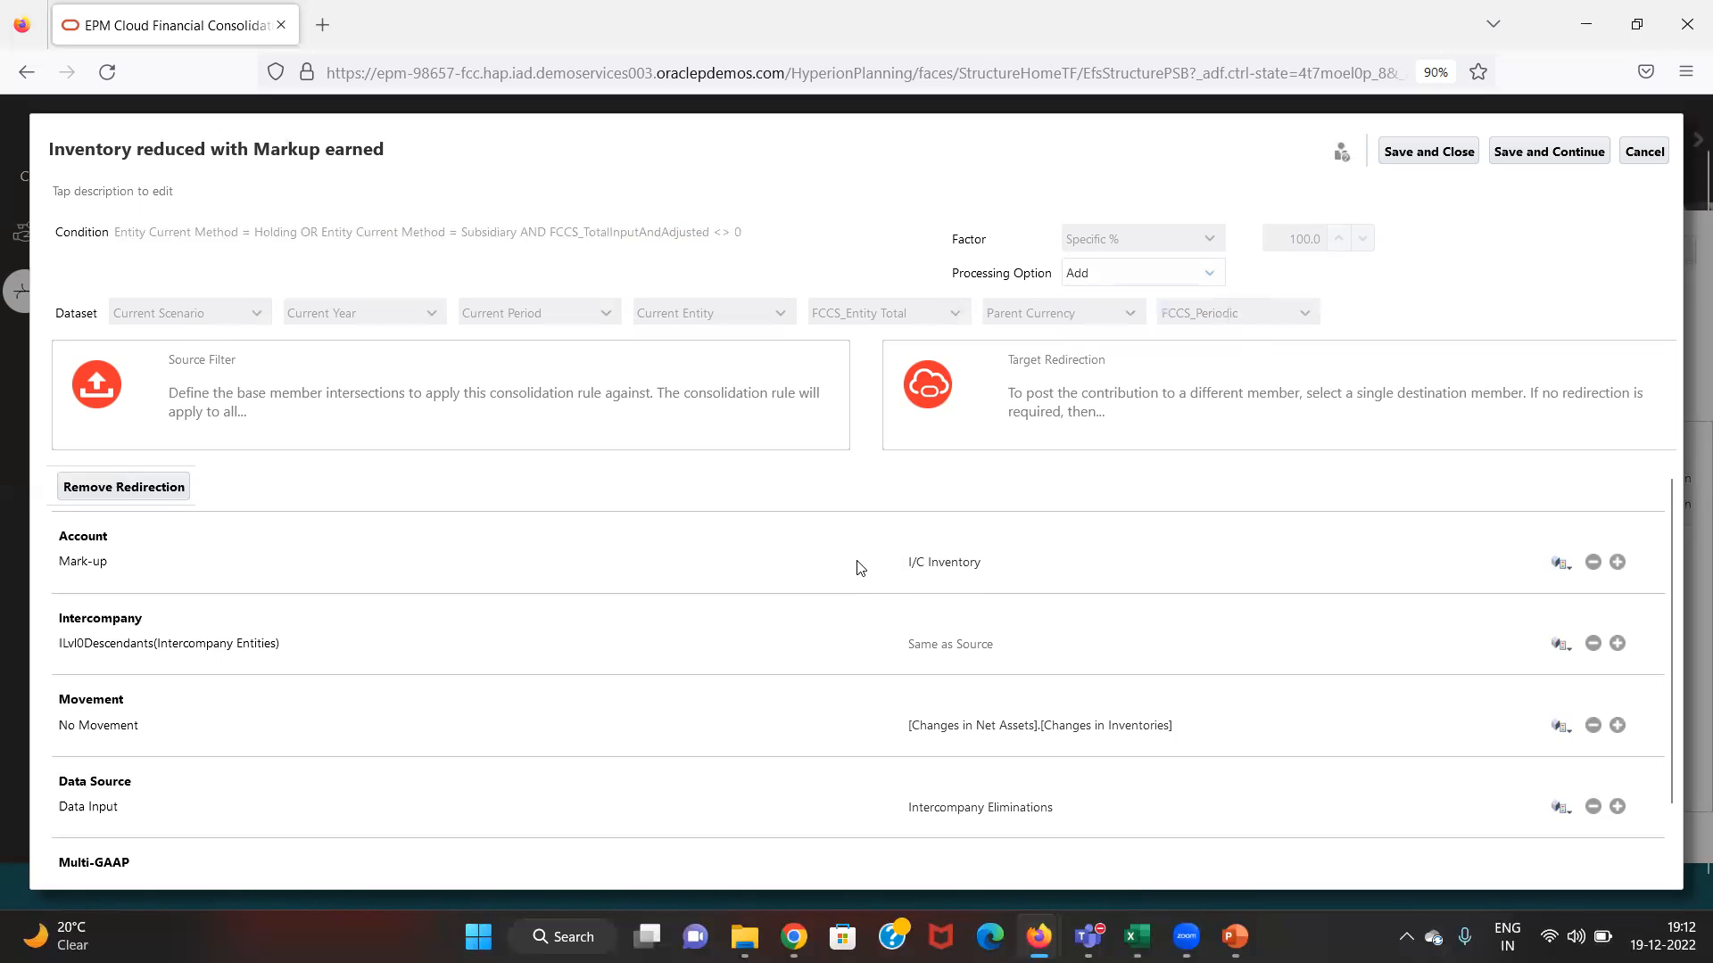
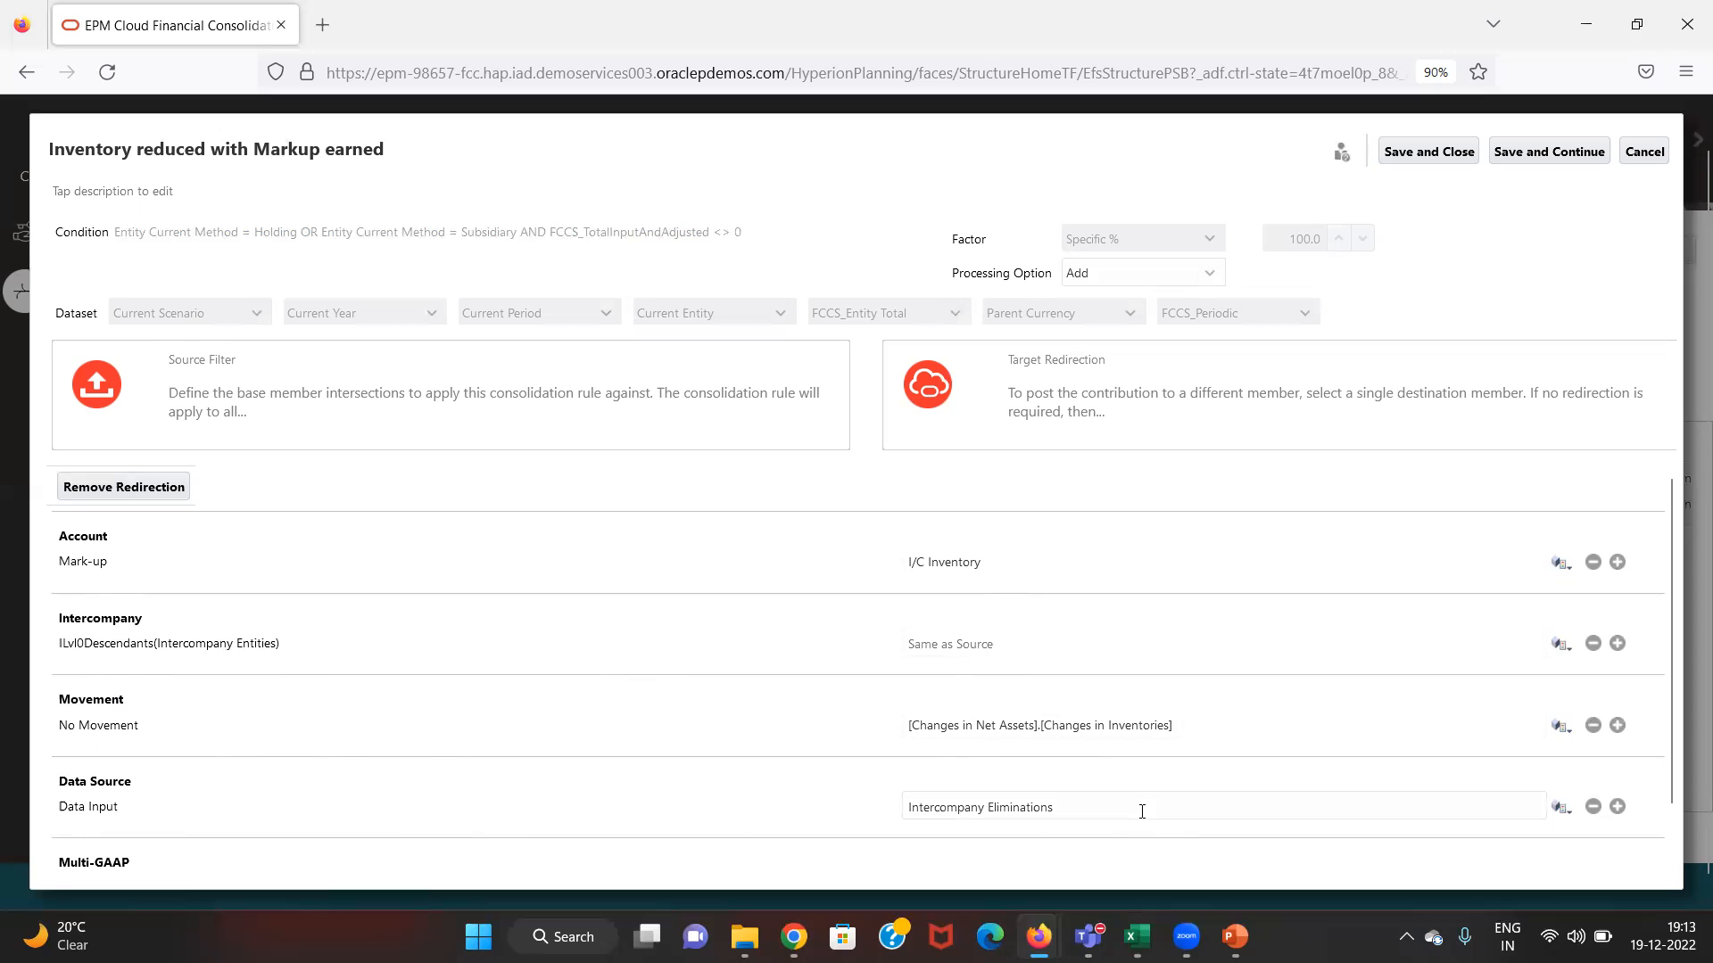
{"action": "left_click_drag", "start_coordinate": [1667, 682], "coordinate": [1652, 756]}
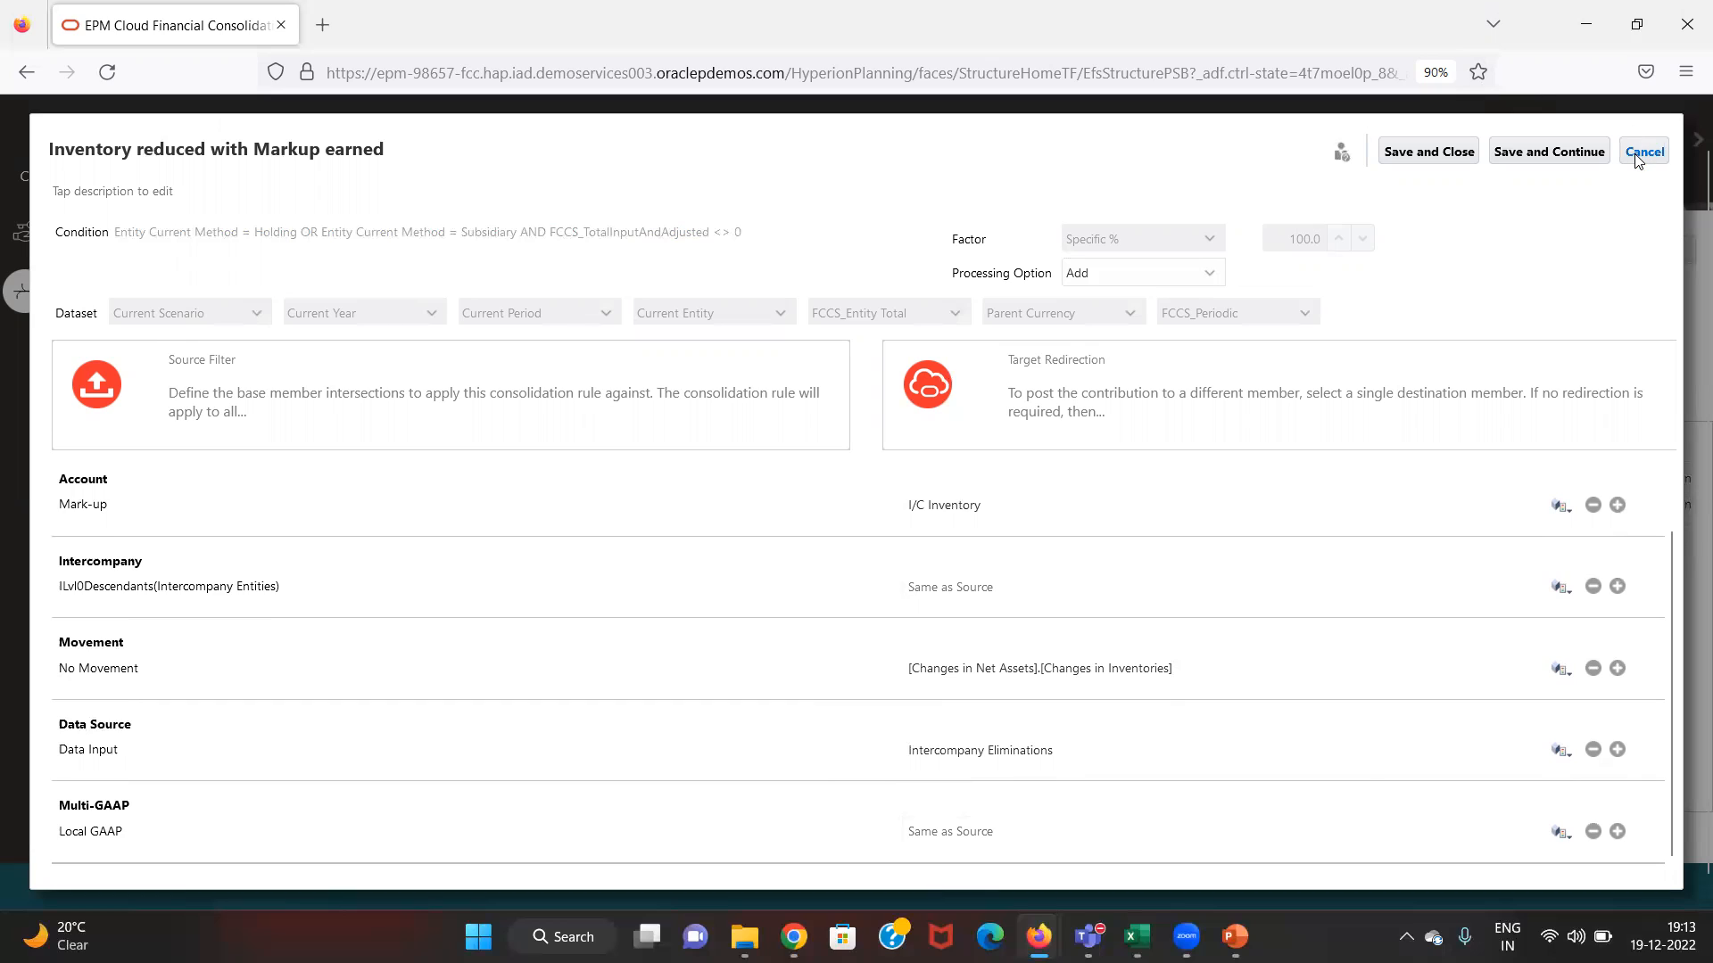
{"action": "left_click", "coordinate": [998, 510]}
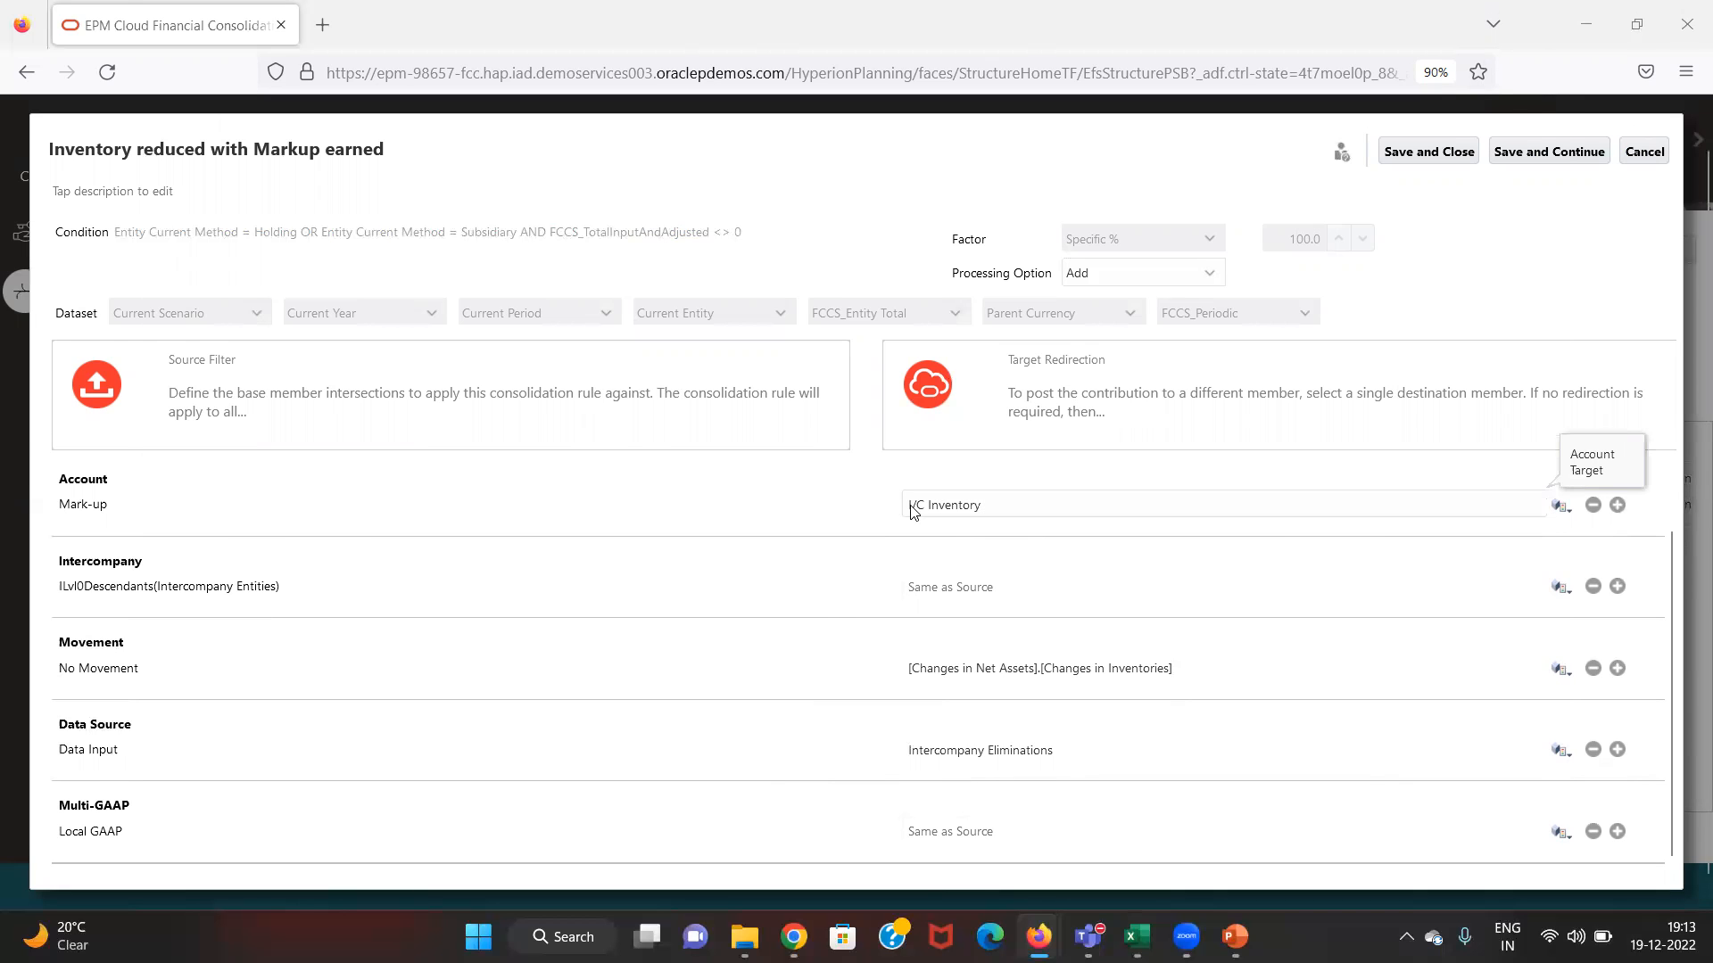
- Switch to the Dimensions page in Chrome and search the Account dimension by both name and alias for "I/C IN"
{"action": "key", "text": "alt+Tab"}
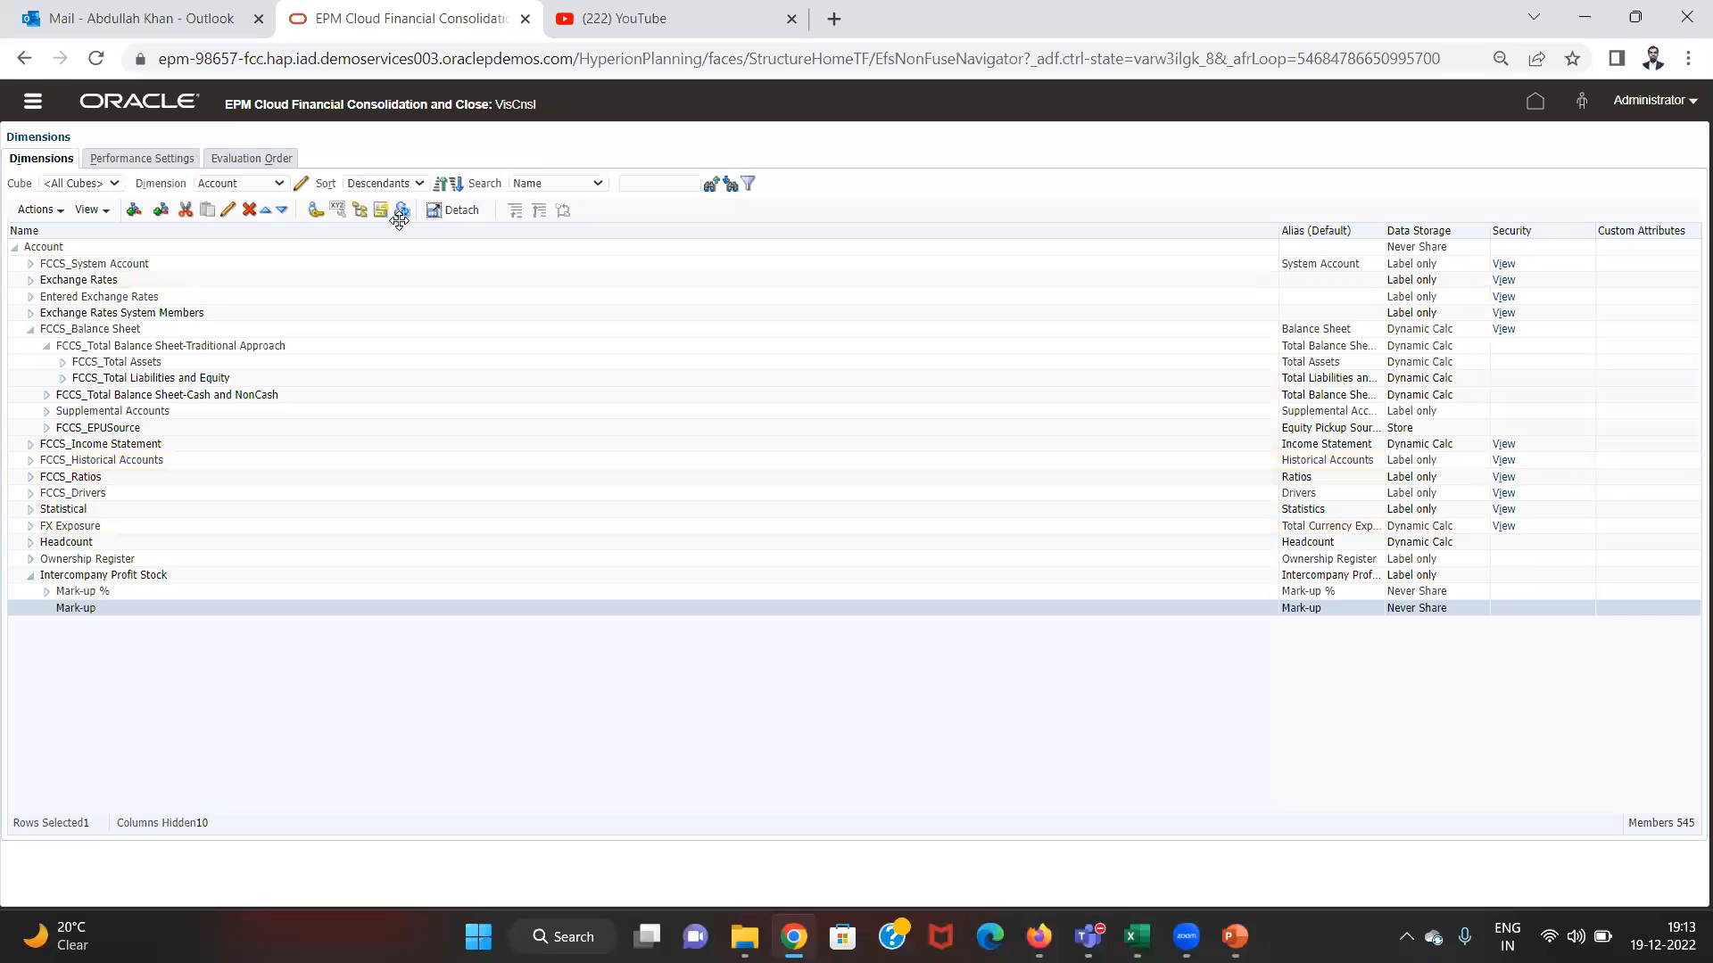
{"action": "left_click", "coordinate": [547, 223]}
{"action": "left_click", "coordinate": [648, 184]}
{"action": "type", "text": "I"}
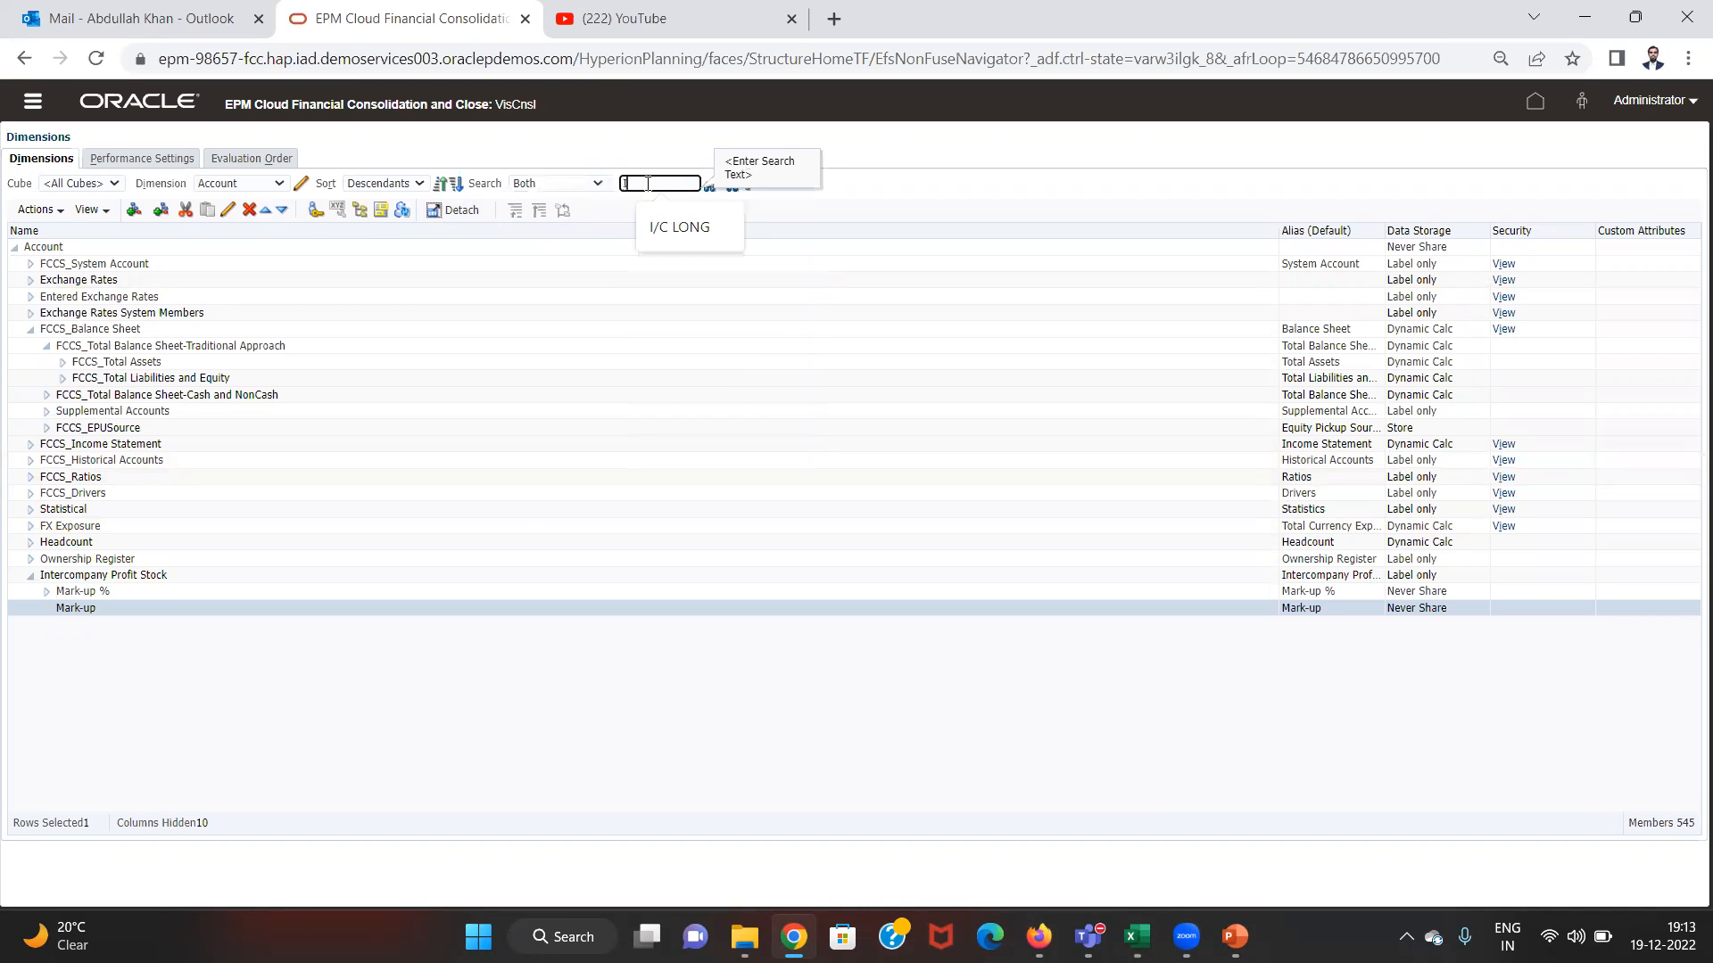
{"action": "type", "text": "/C IN"}
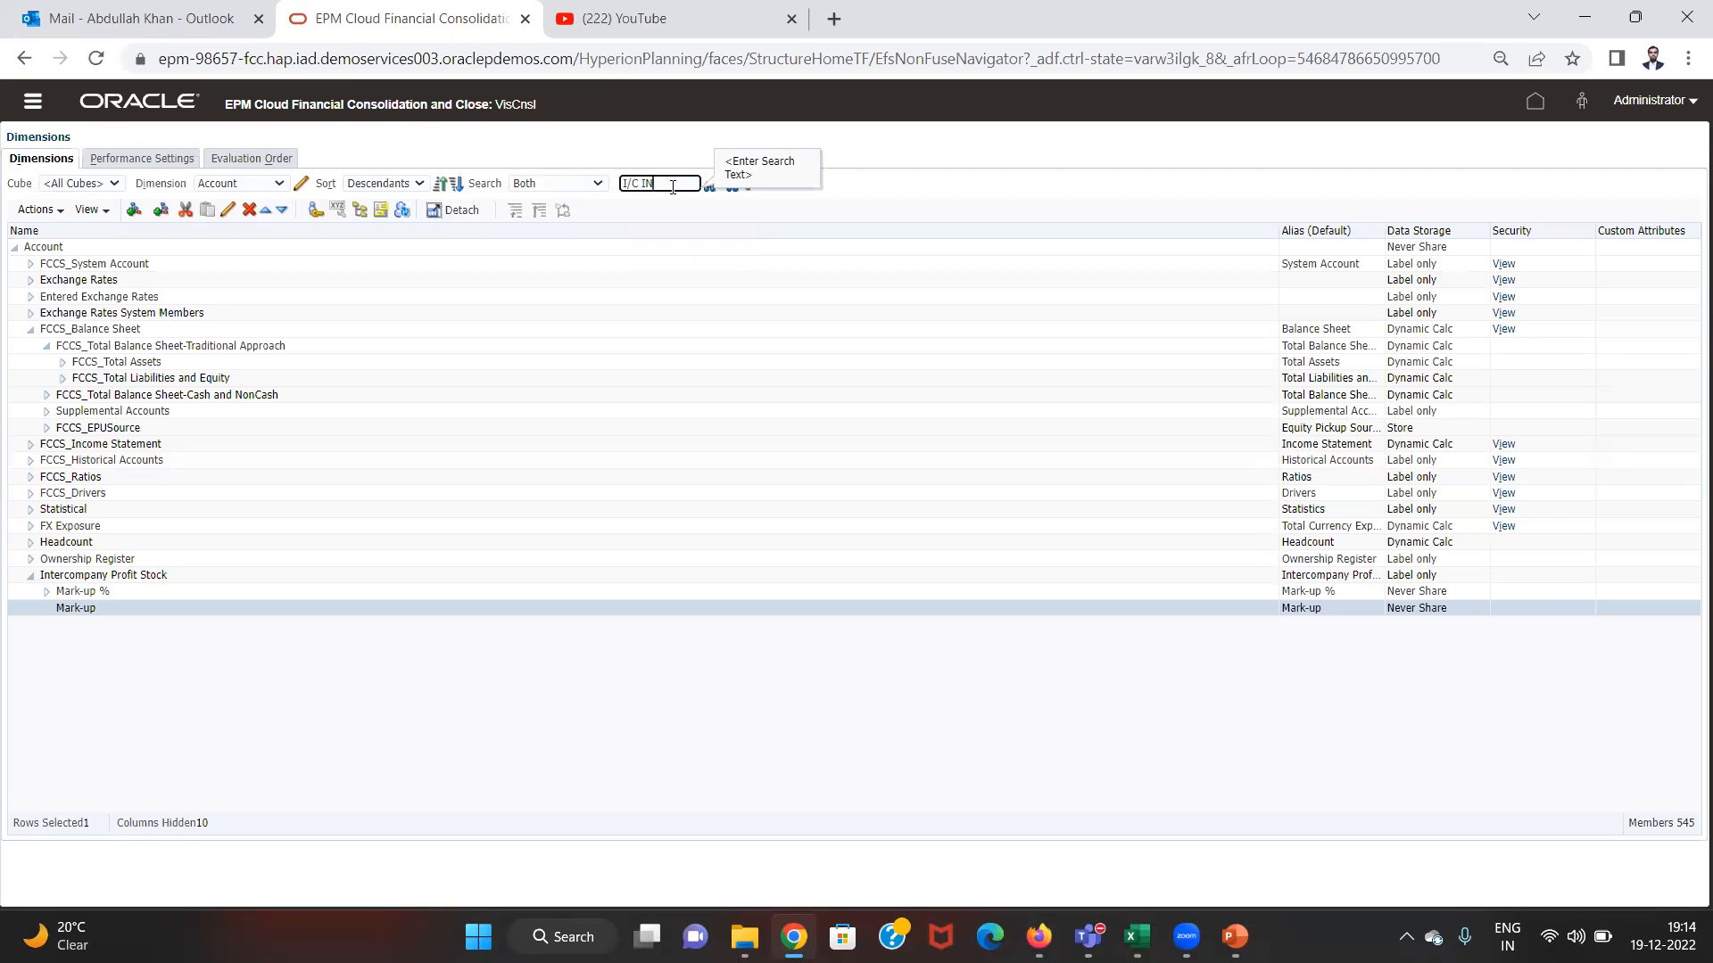
{"action": "left_click", "coordinate": [729, 188]}
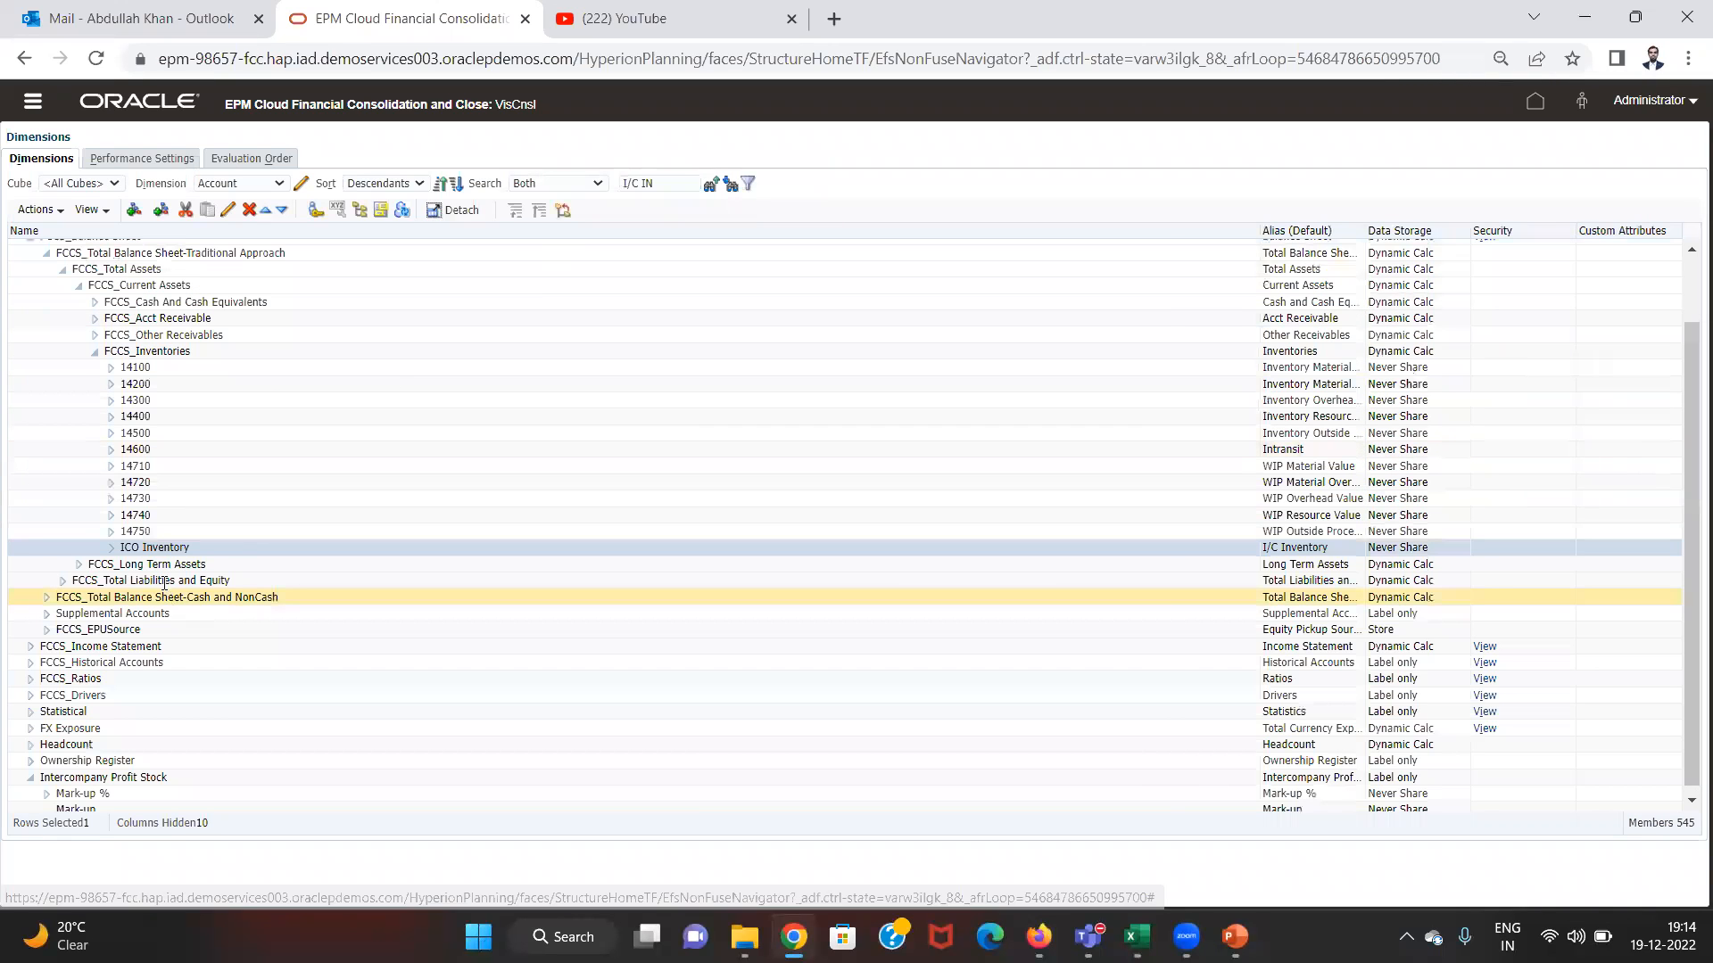
- Inspect the ICO Inventory member's properties and attribute values, closing the editor without saving
{"action": "left_click", "coordinate": [223, 212]}
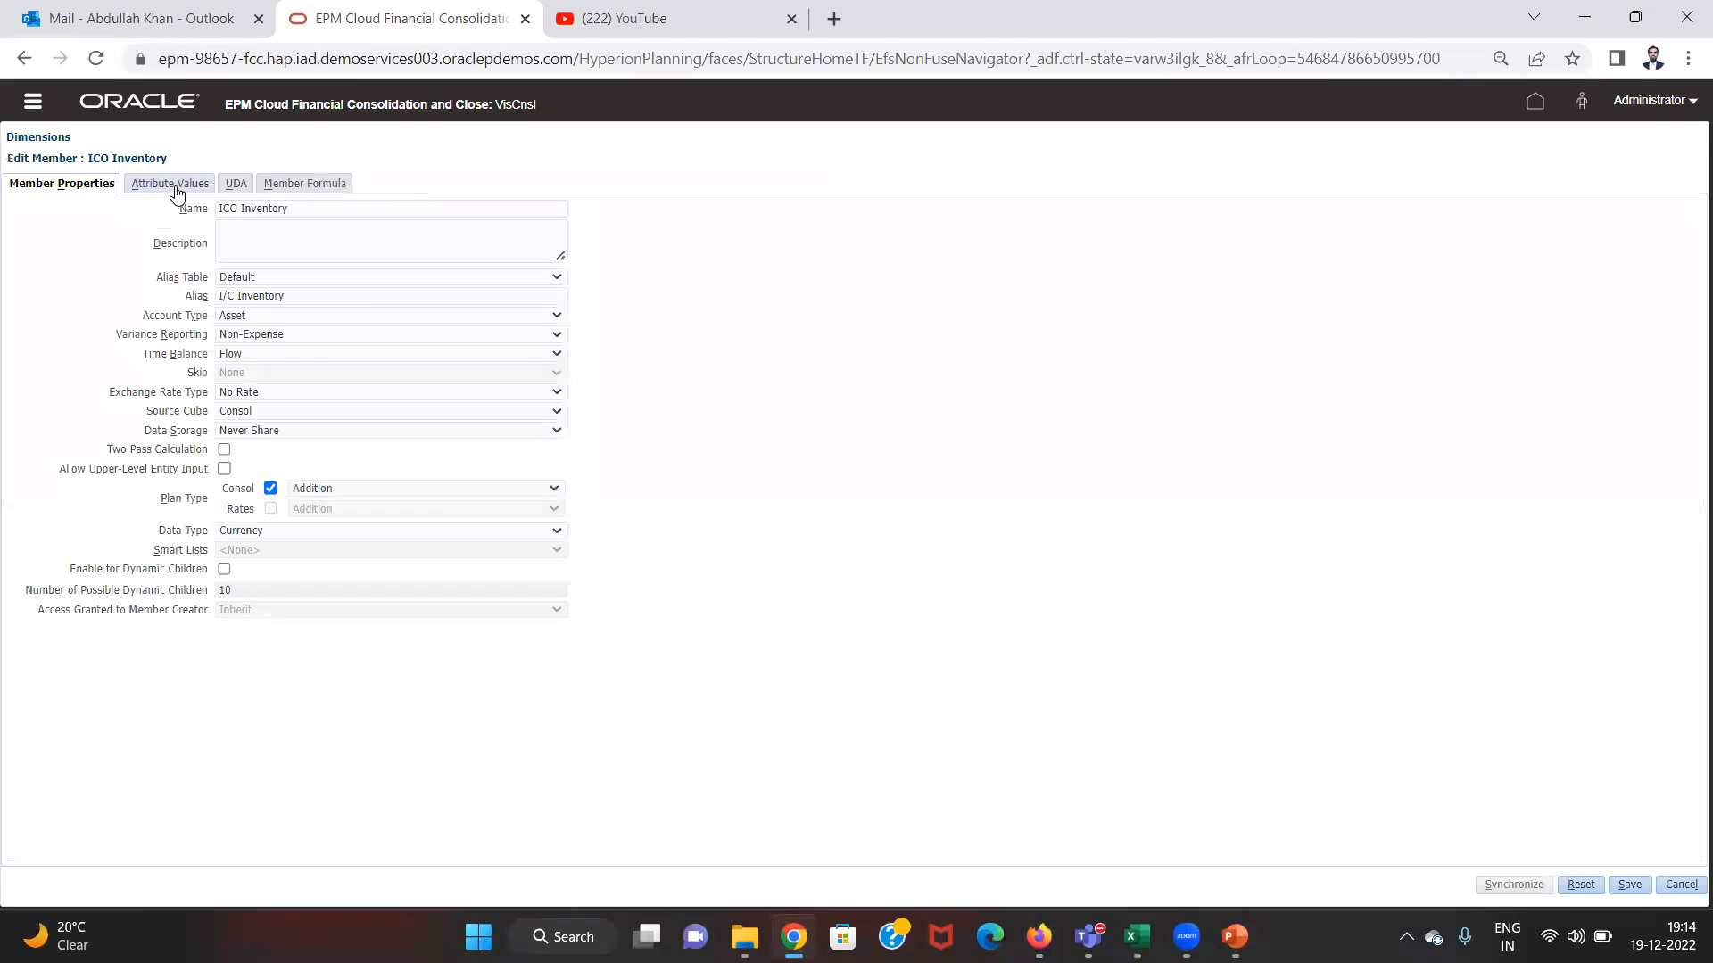
{"action": "left_click", "coordinate": [174, 184]}
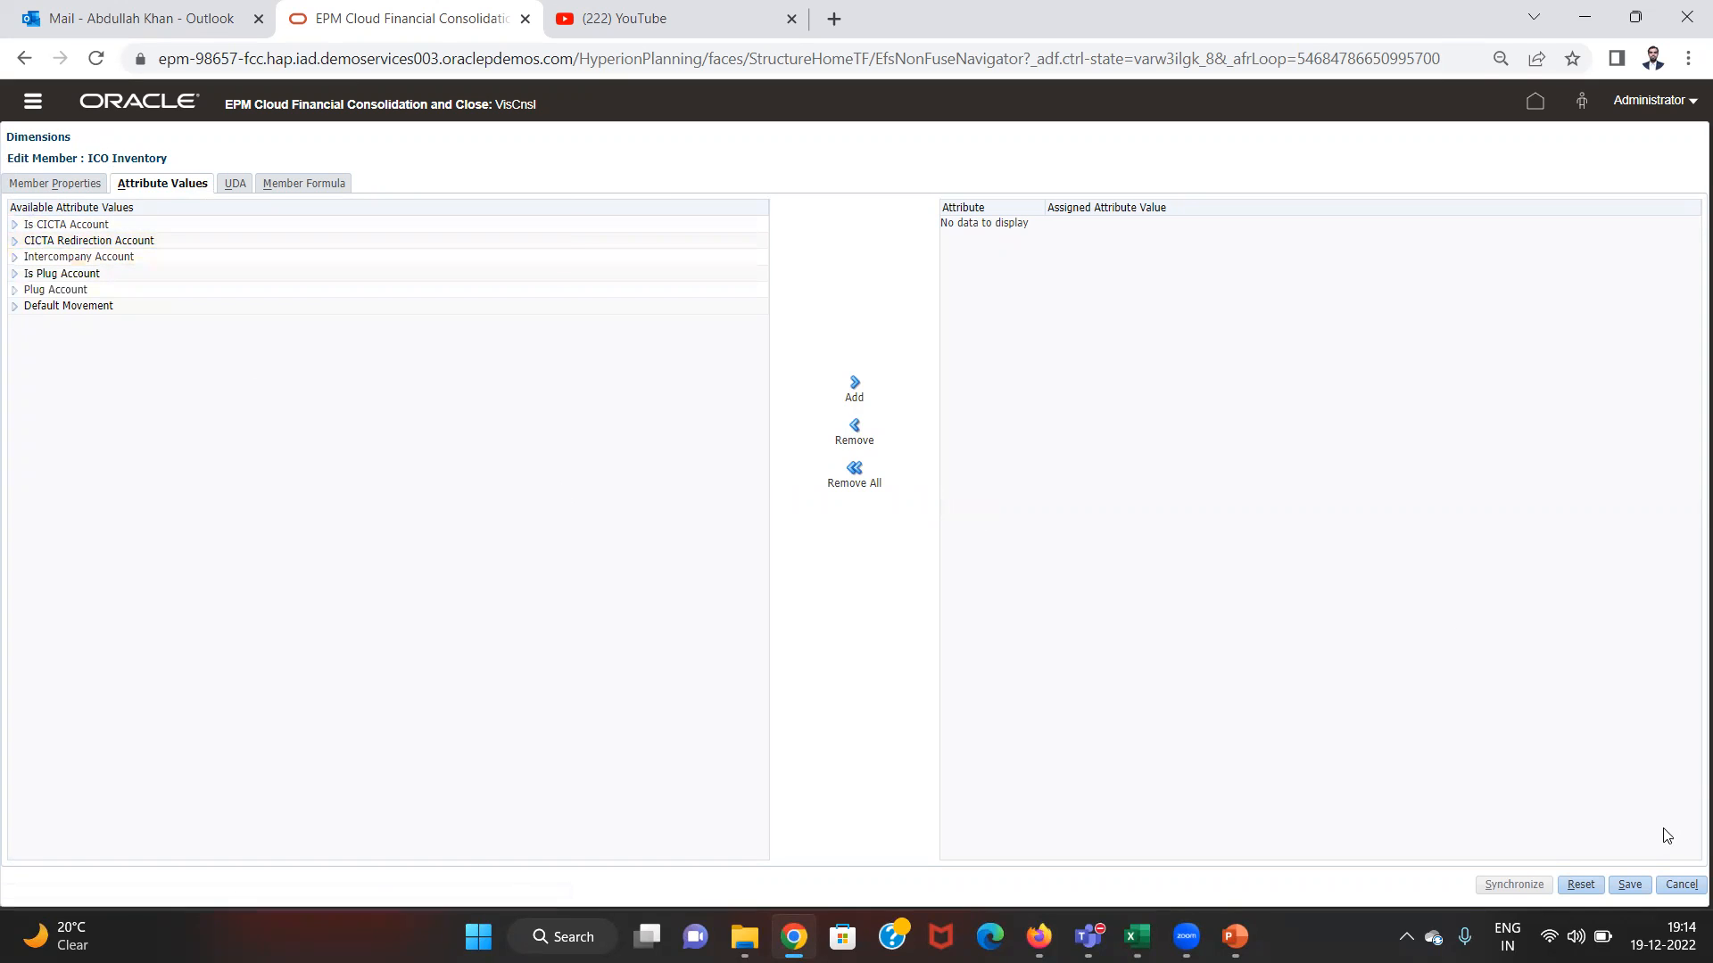
{"action": "left_click", "coordinate": [1681, 884]}
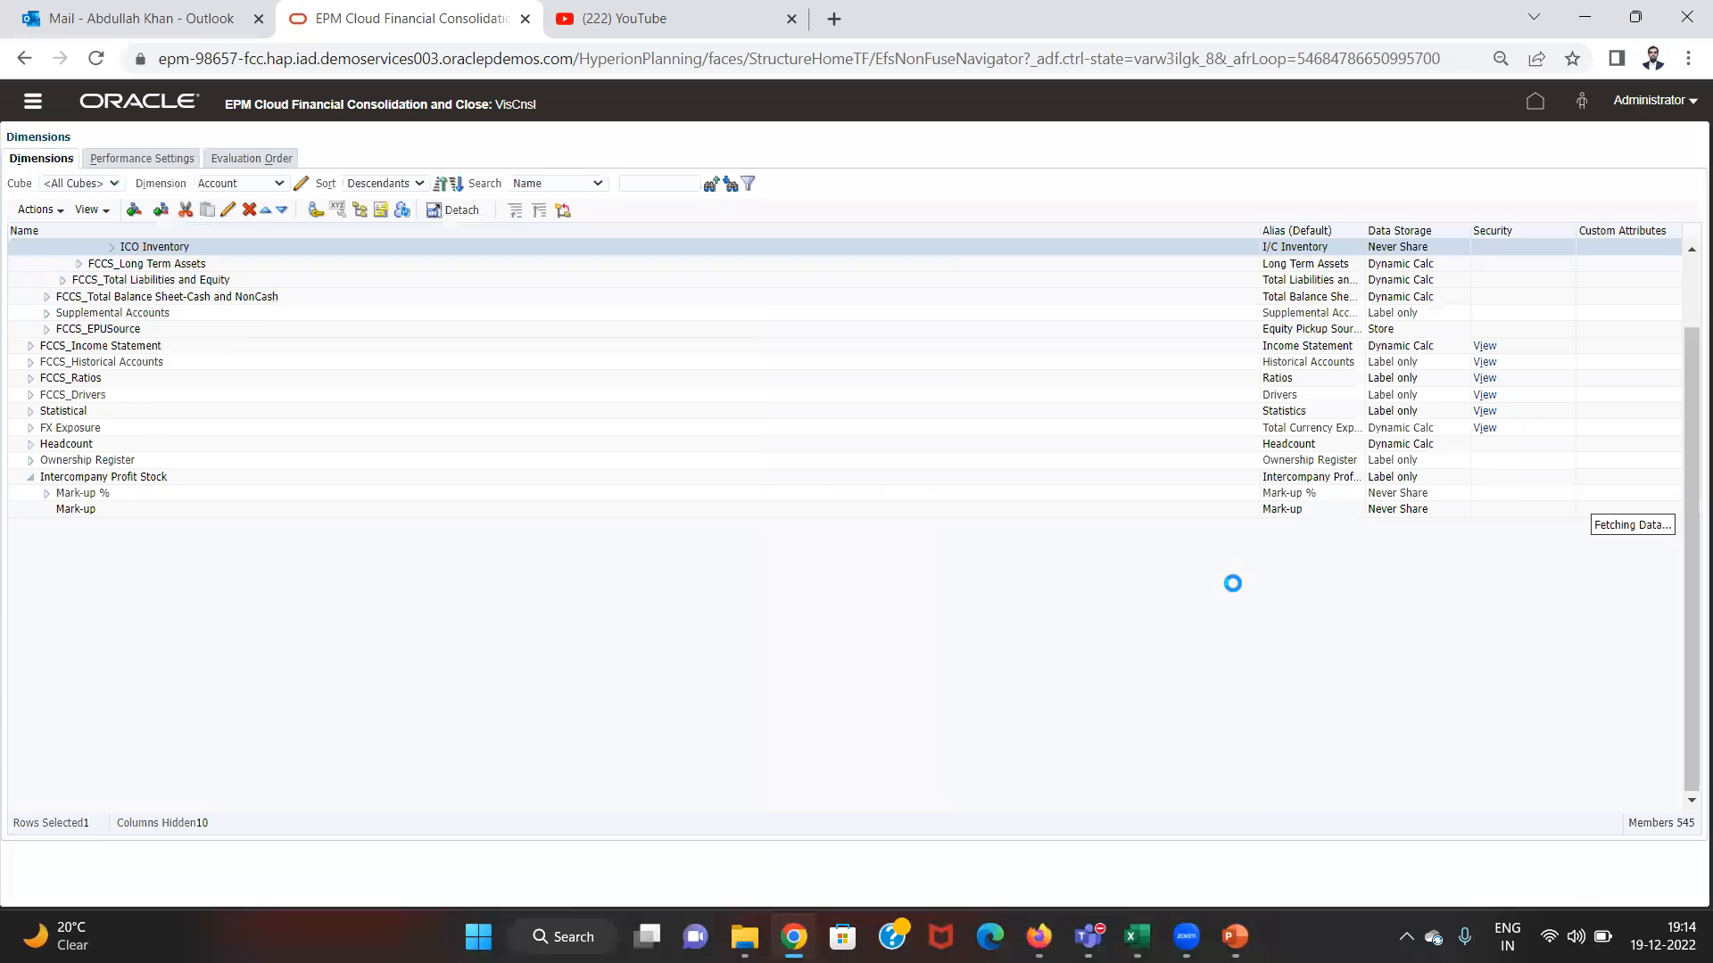
- Return to the consolidation rules in Firefox and review the processing option and target redirection of the Cost of Sales- increased with Markup rule
{"action": "key", "text": "alt+Tab"}
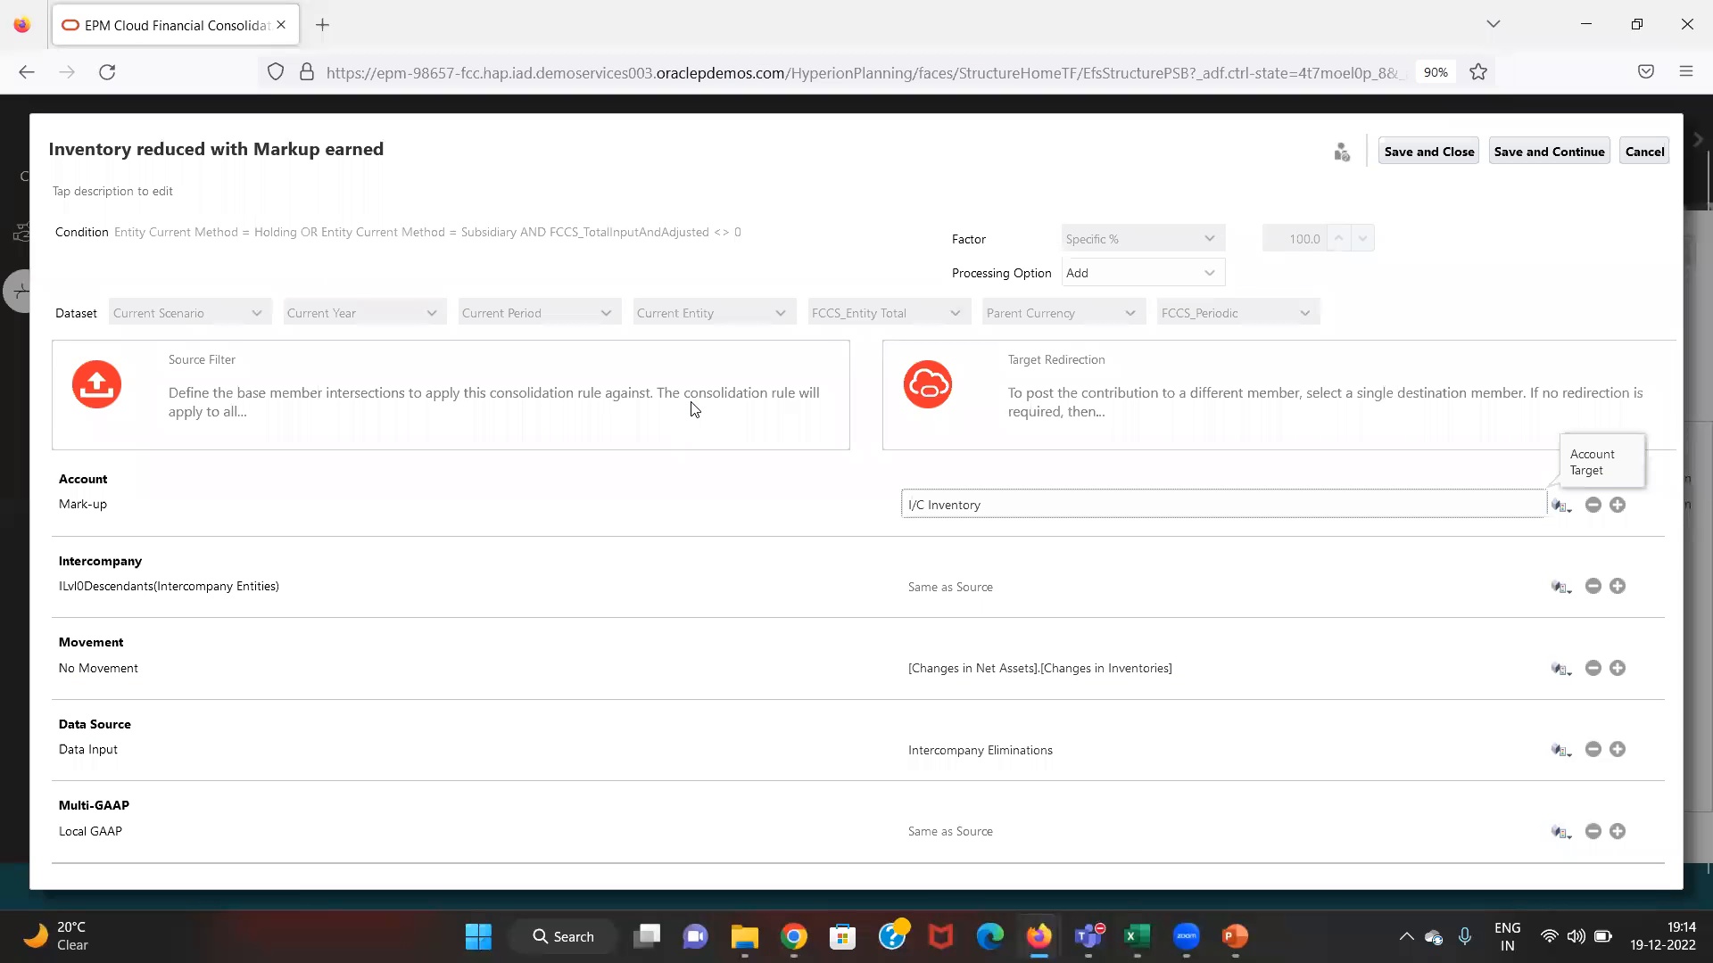
{"action": "left_click", "coordinate": [1657, 157]}
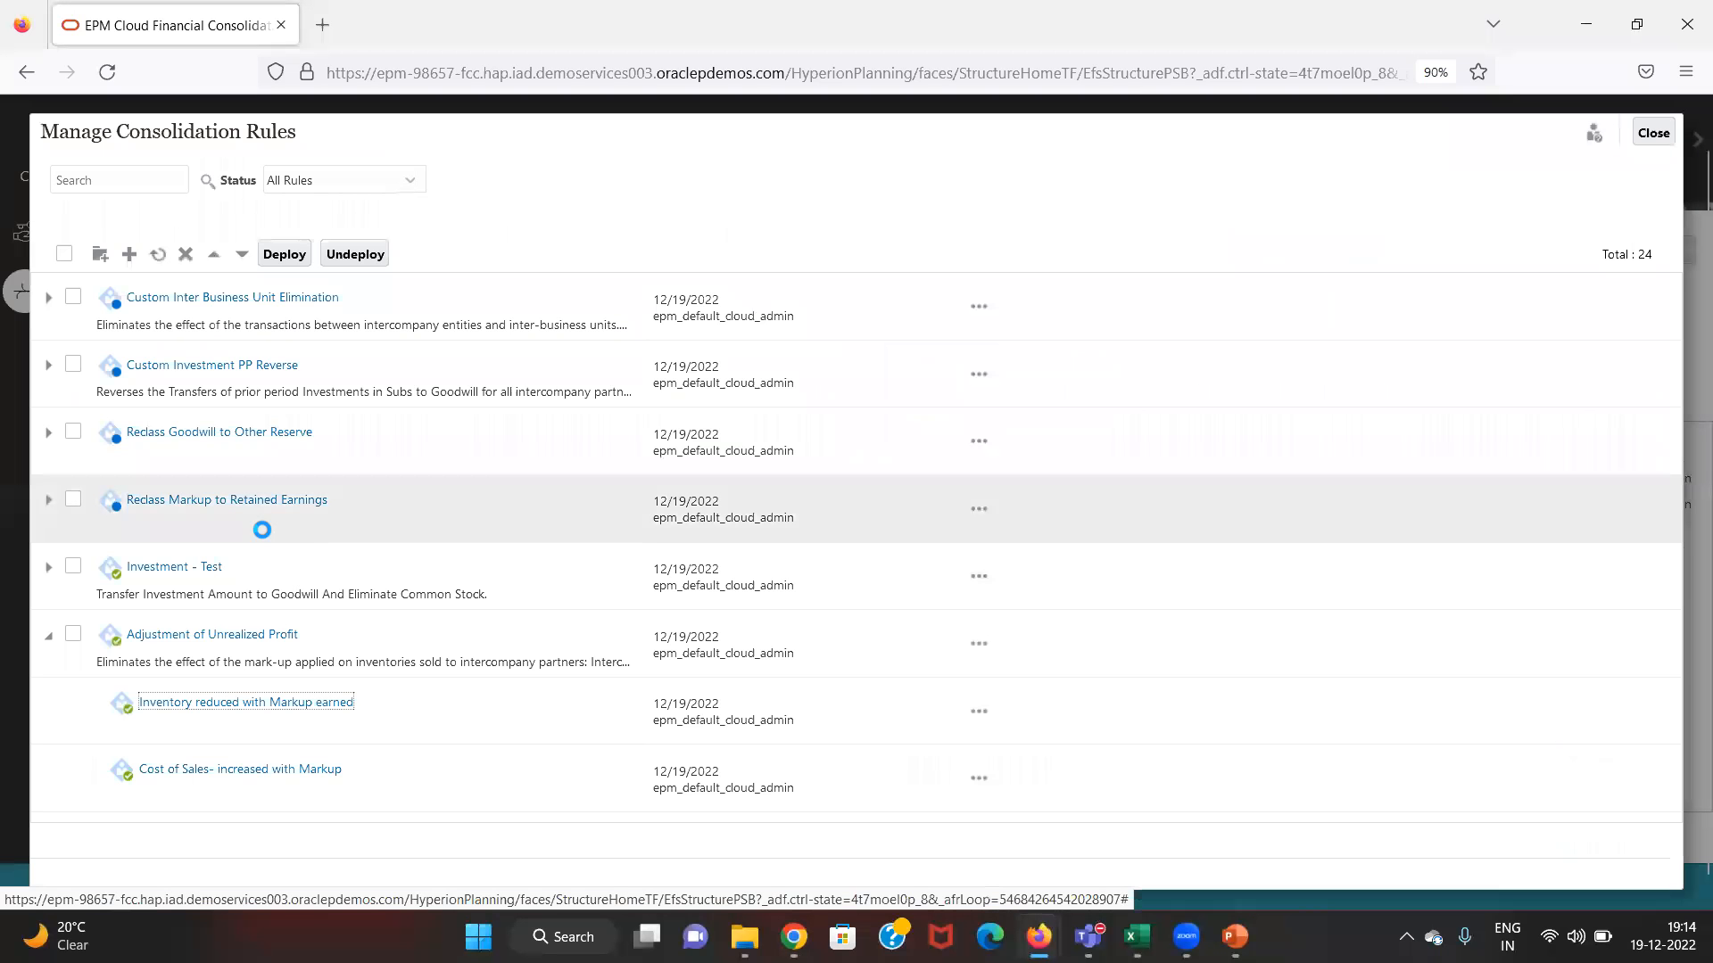
{"action": "left_click", "coordinate": [221, 780]}
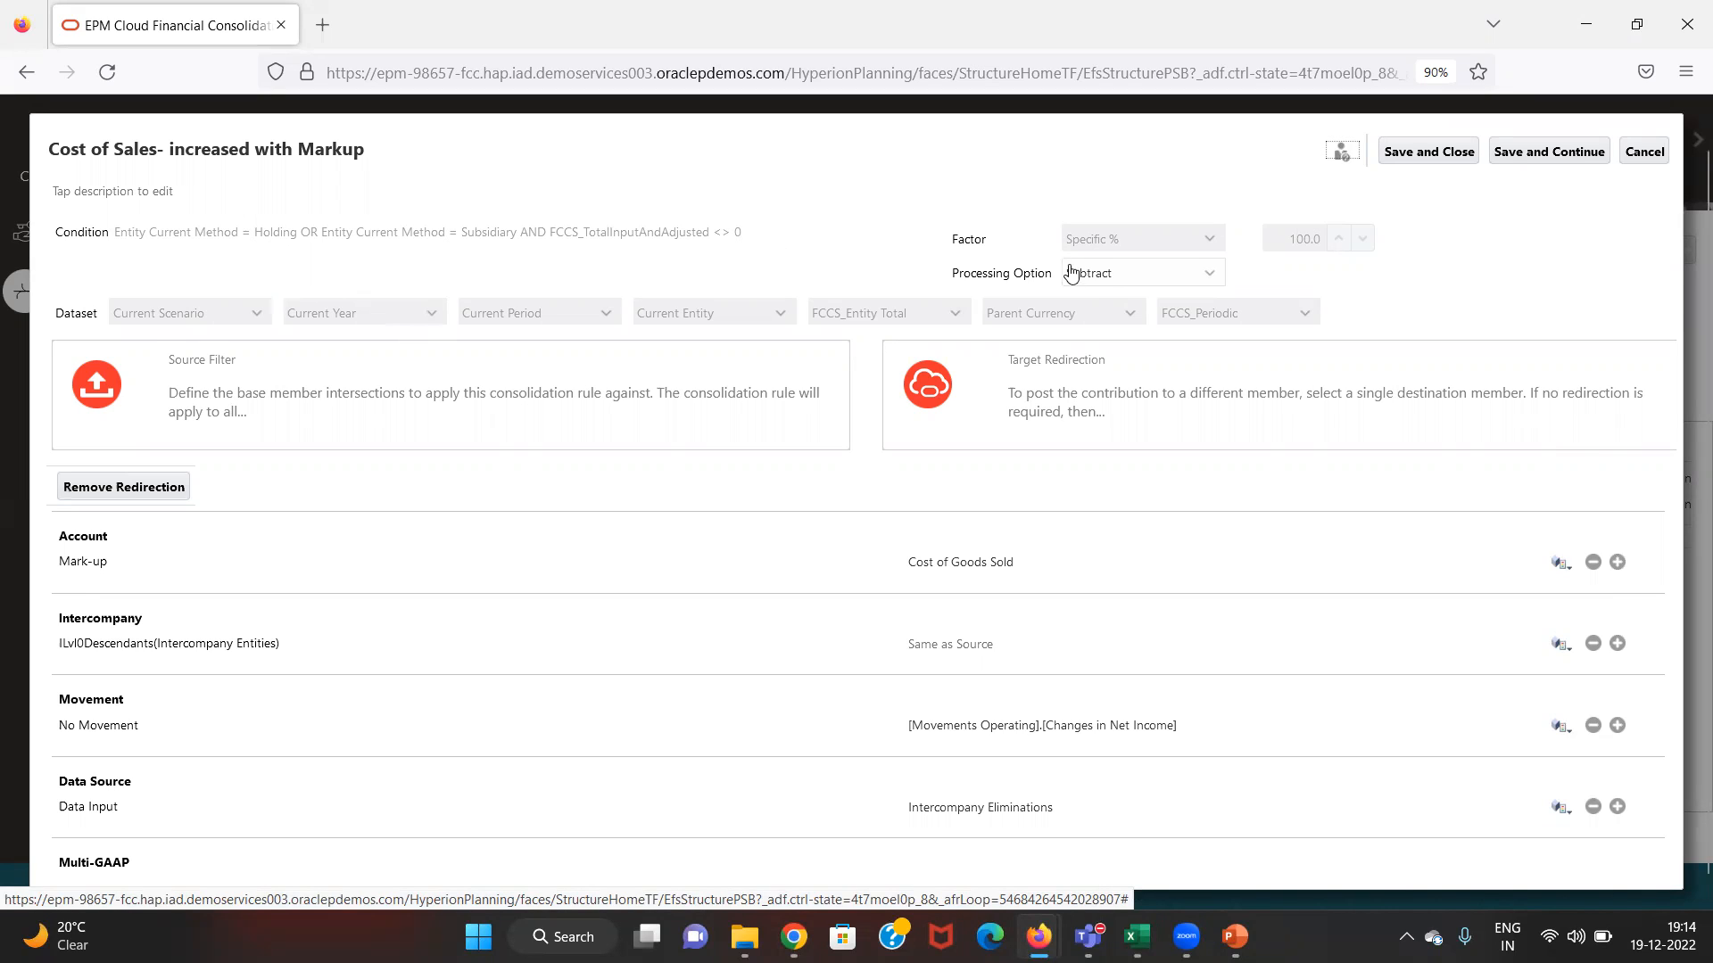
{"action": "left_click", "coordinate": [1115, 276]}
{"action": "left_click", "coordinate": [1115, 277]}
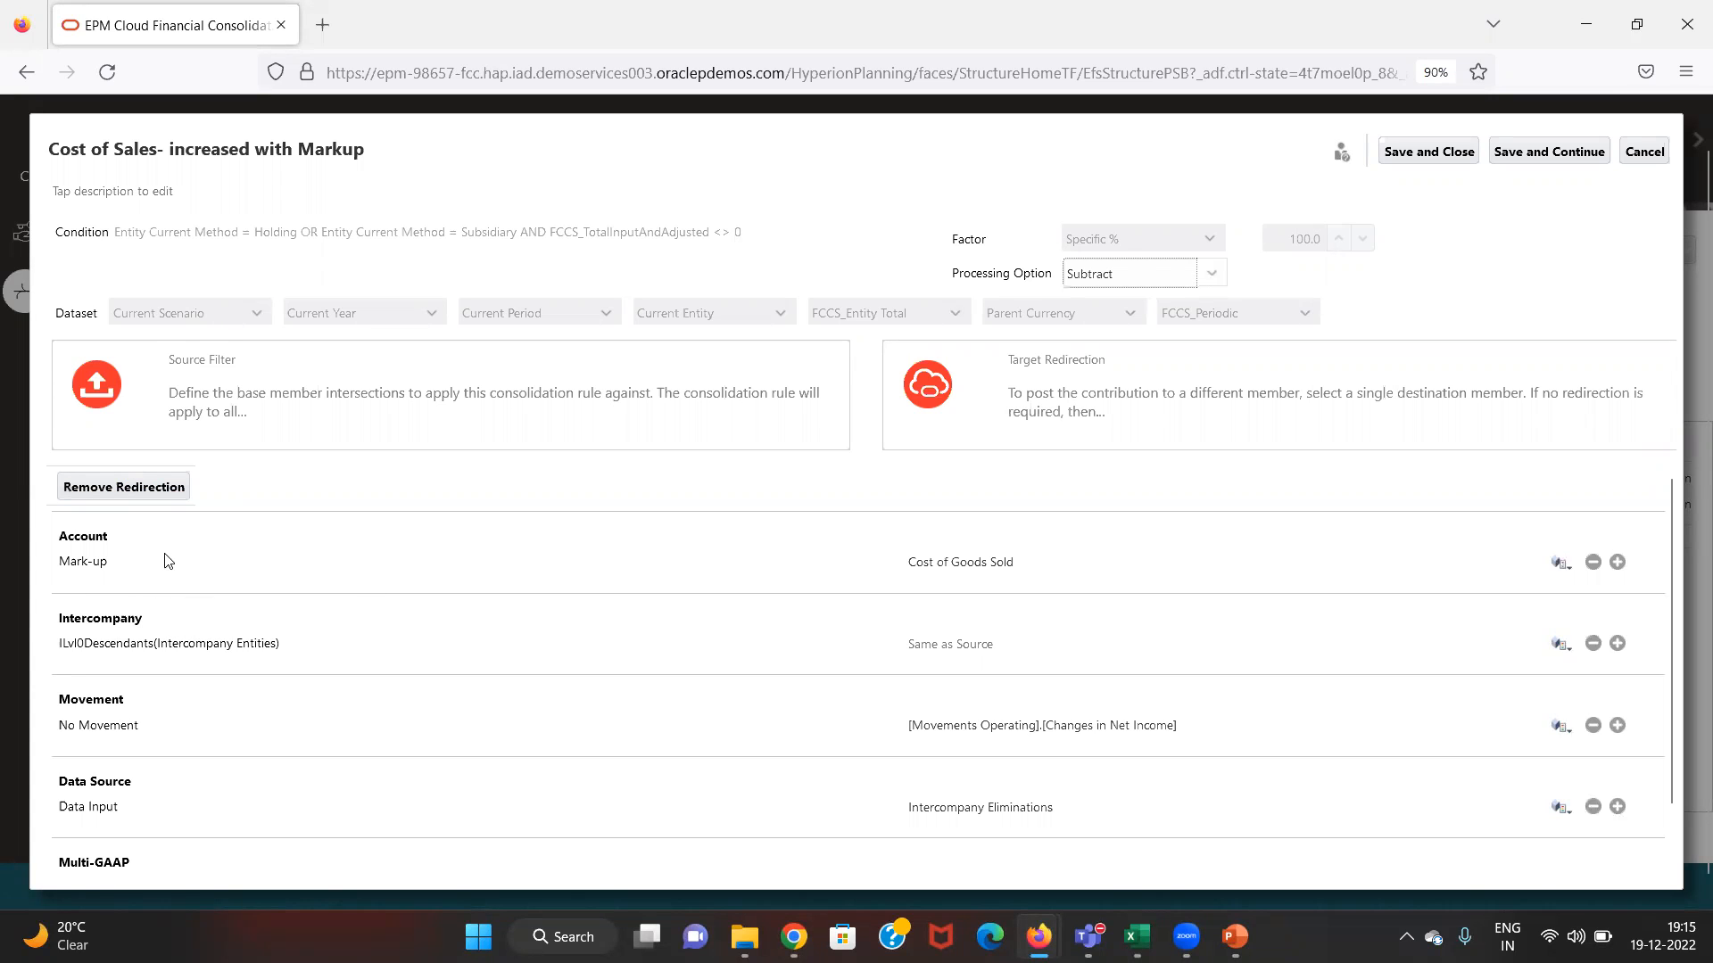
{"action": "left_click", "coordinate": [1030, 567]}
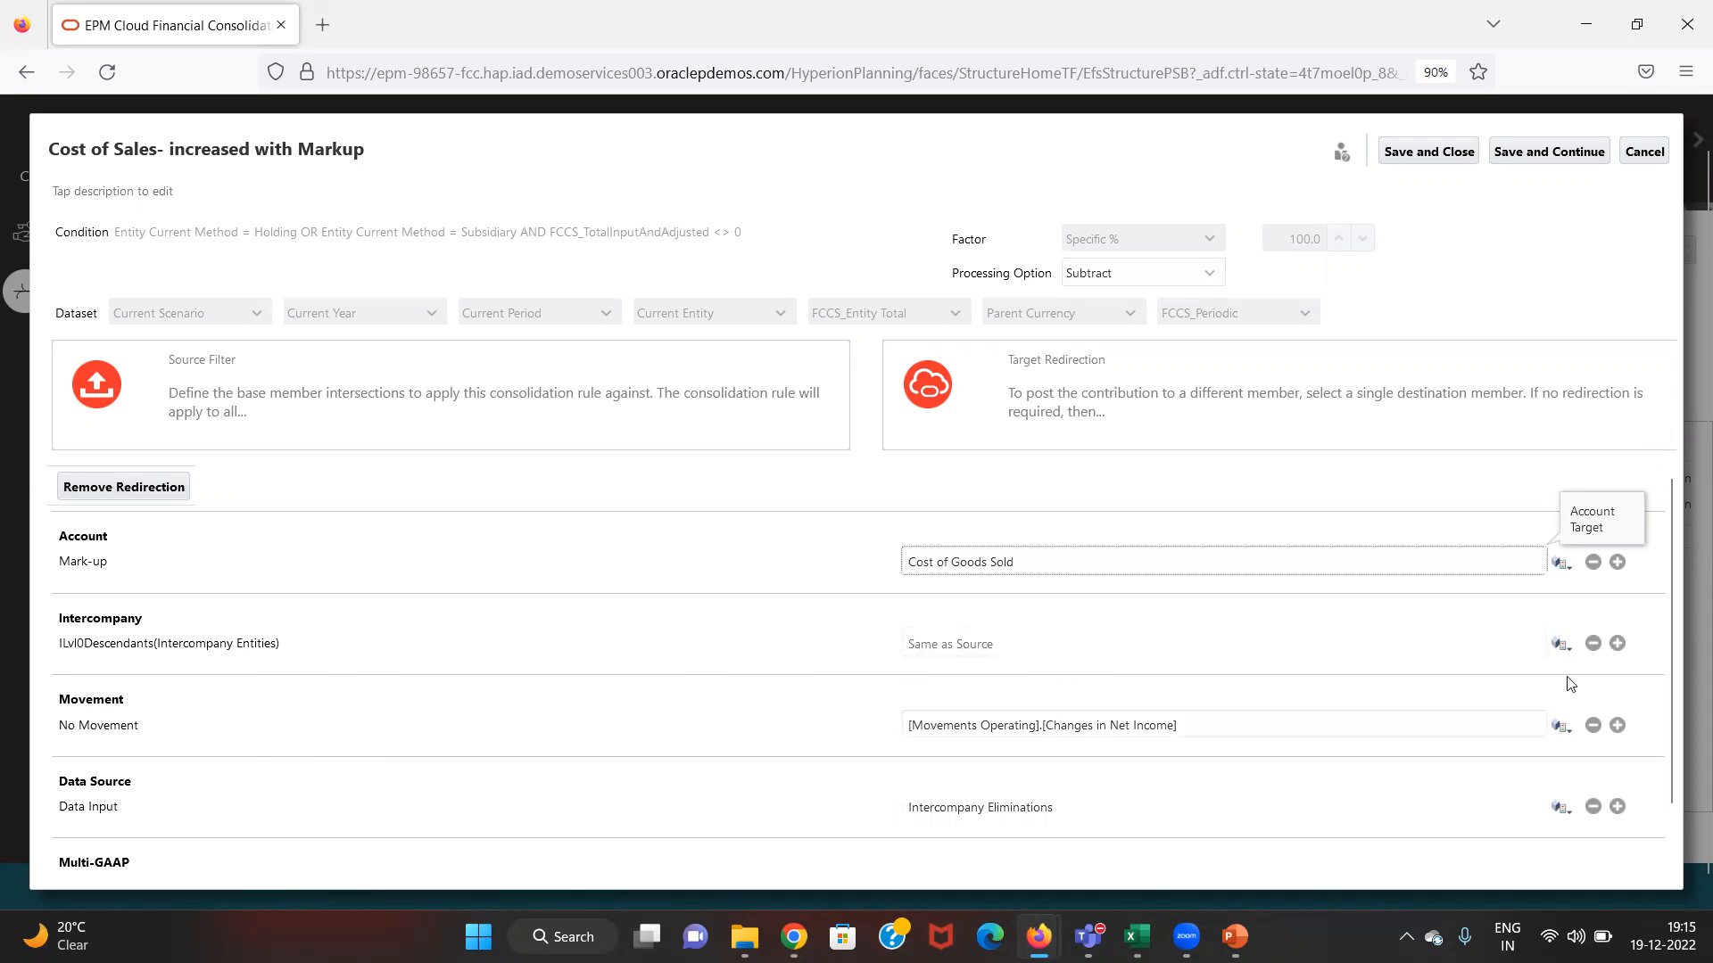
{"action": "left_click_drag", "start_coordinate": [1671, 635], "coordinate": [1670, 696]}
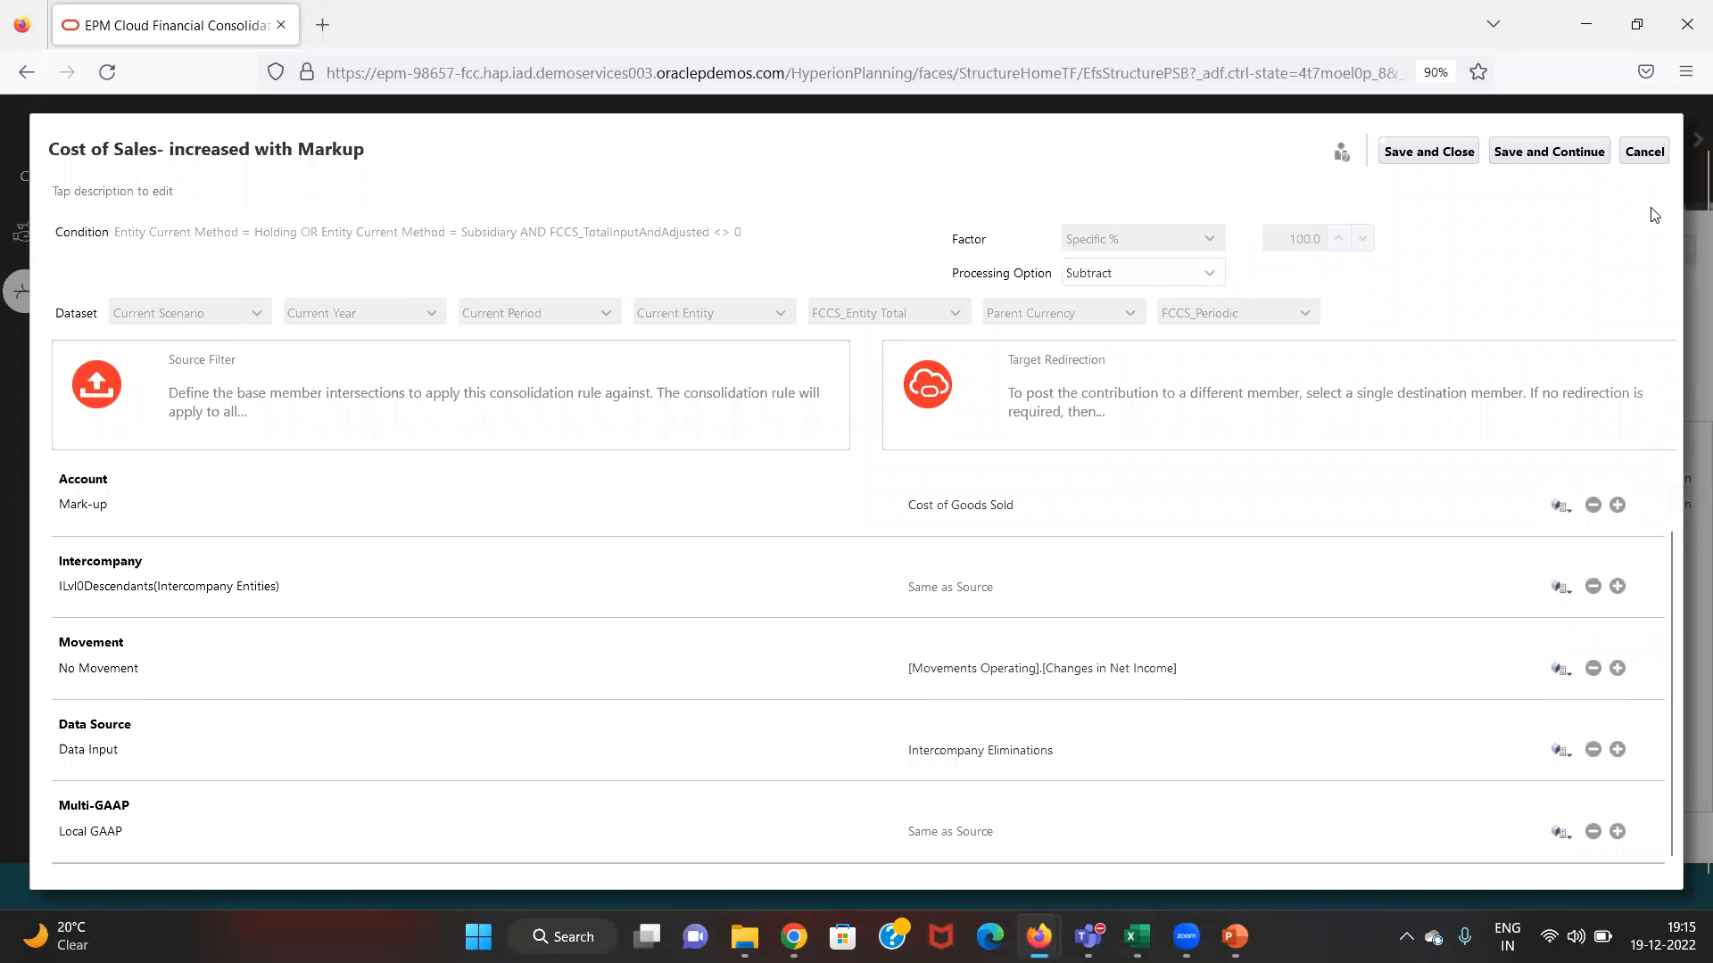
{"action": "left_click", "coordinate": [1660, 157]}
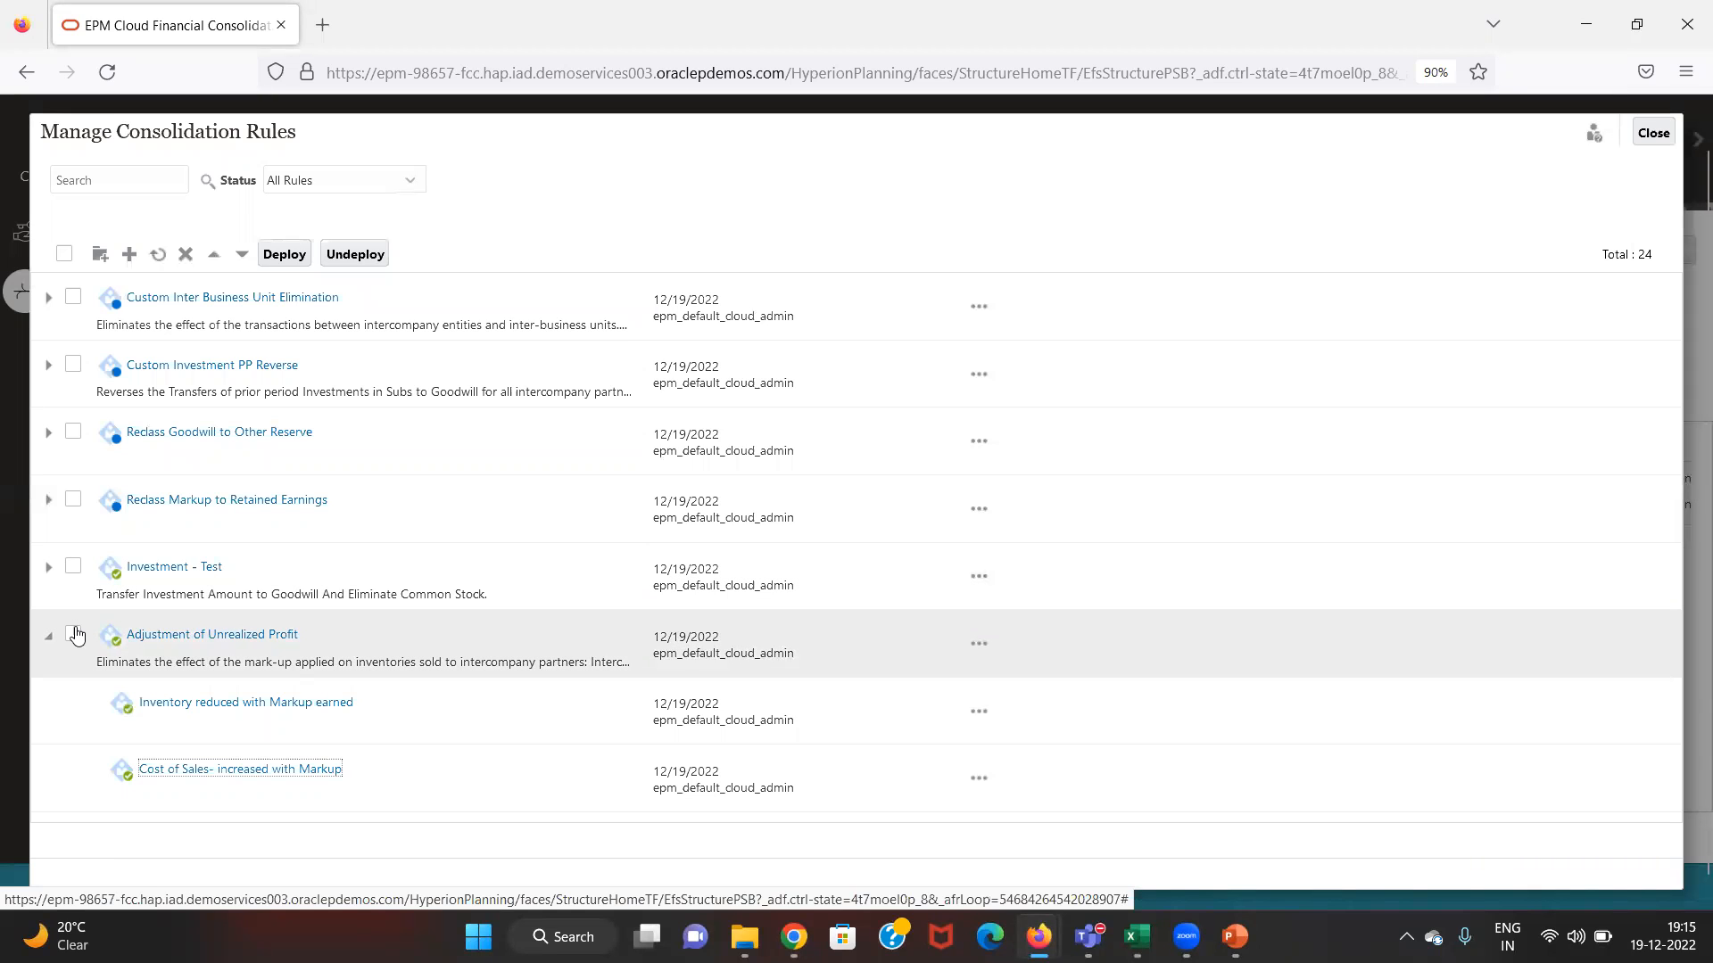
- Select only the Adjustment of Unrealized Profit rule set in the consolidation rules list
{"action": "left_click", "coordinate": [75, 633]}
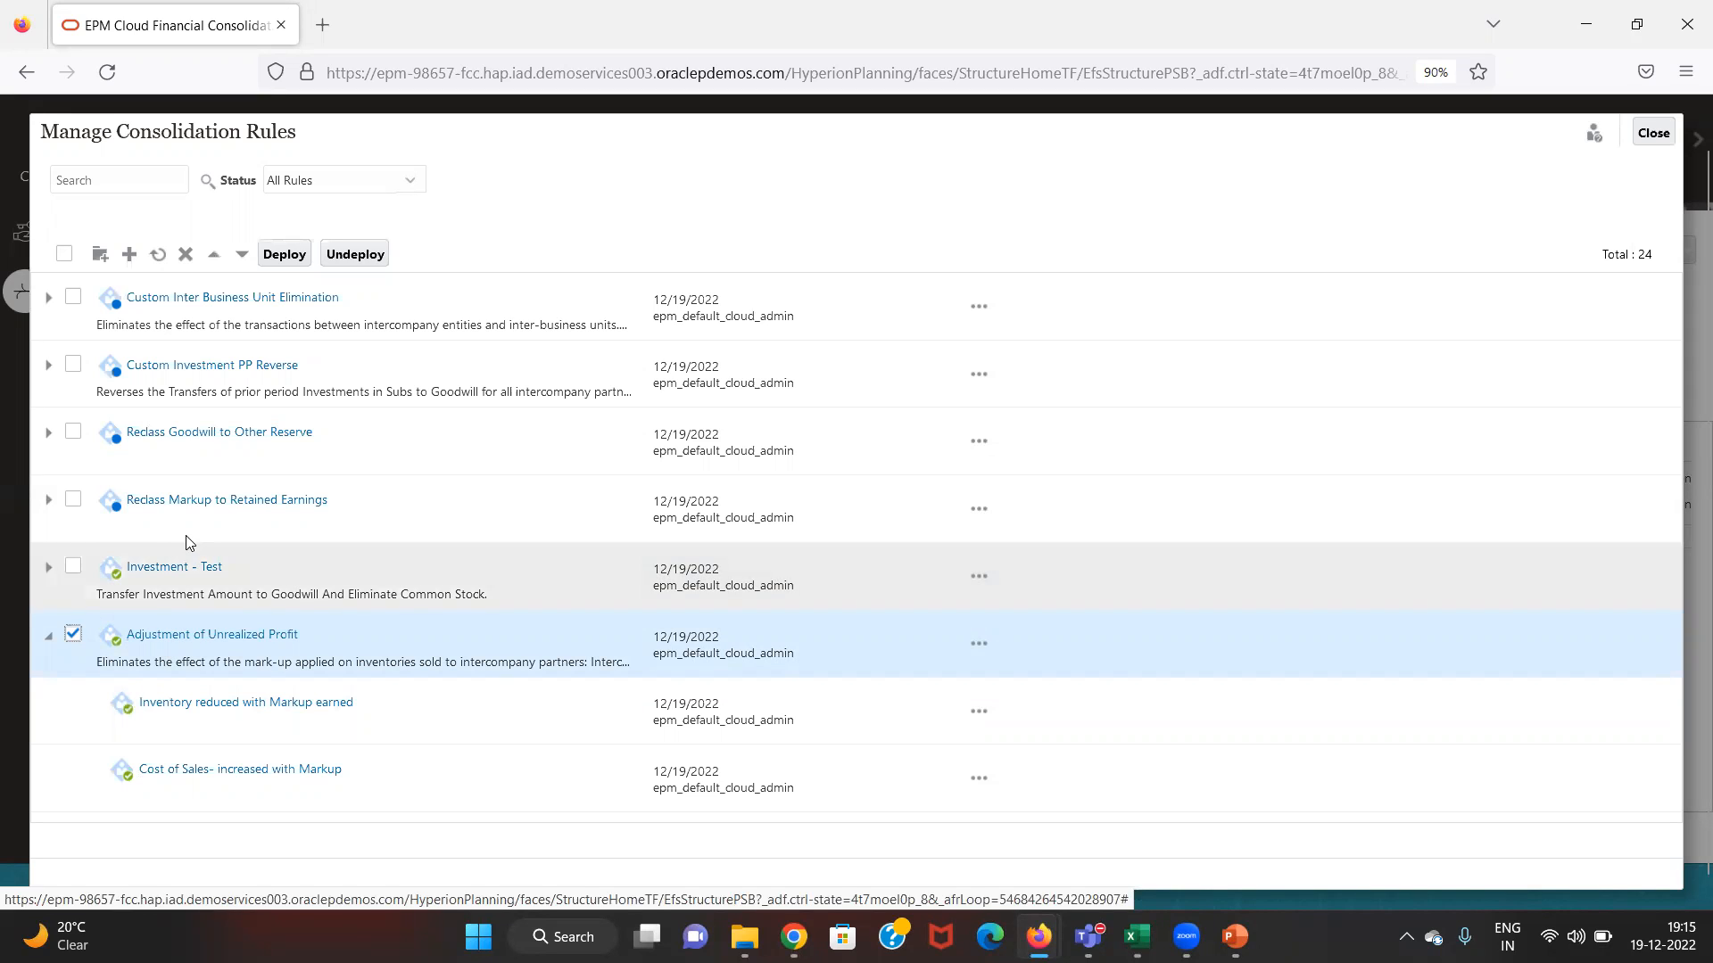
{"action": "left_click", "coordinate": [74, 433]}
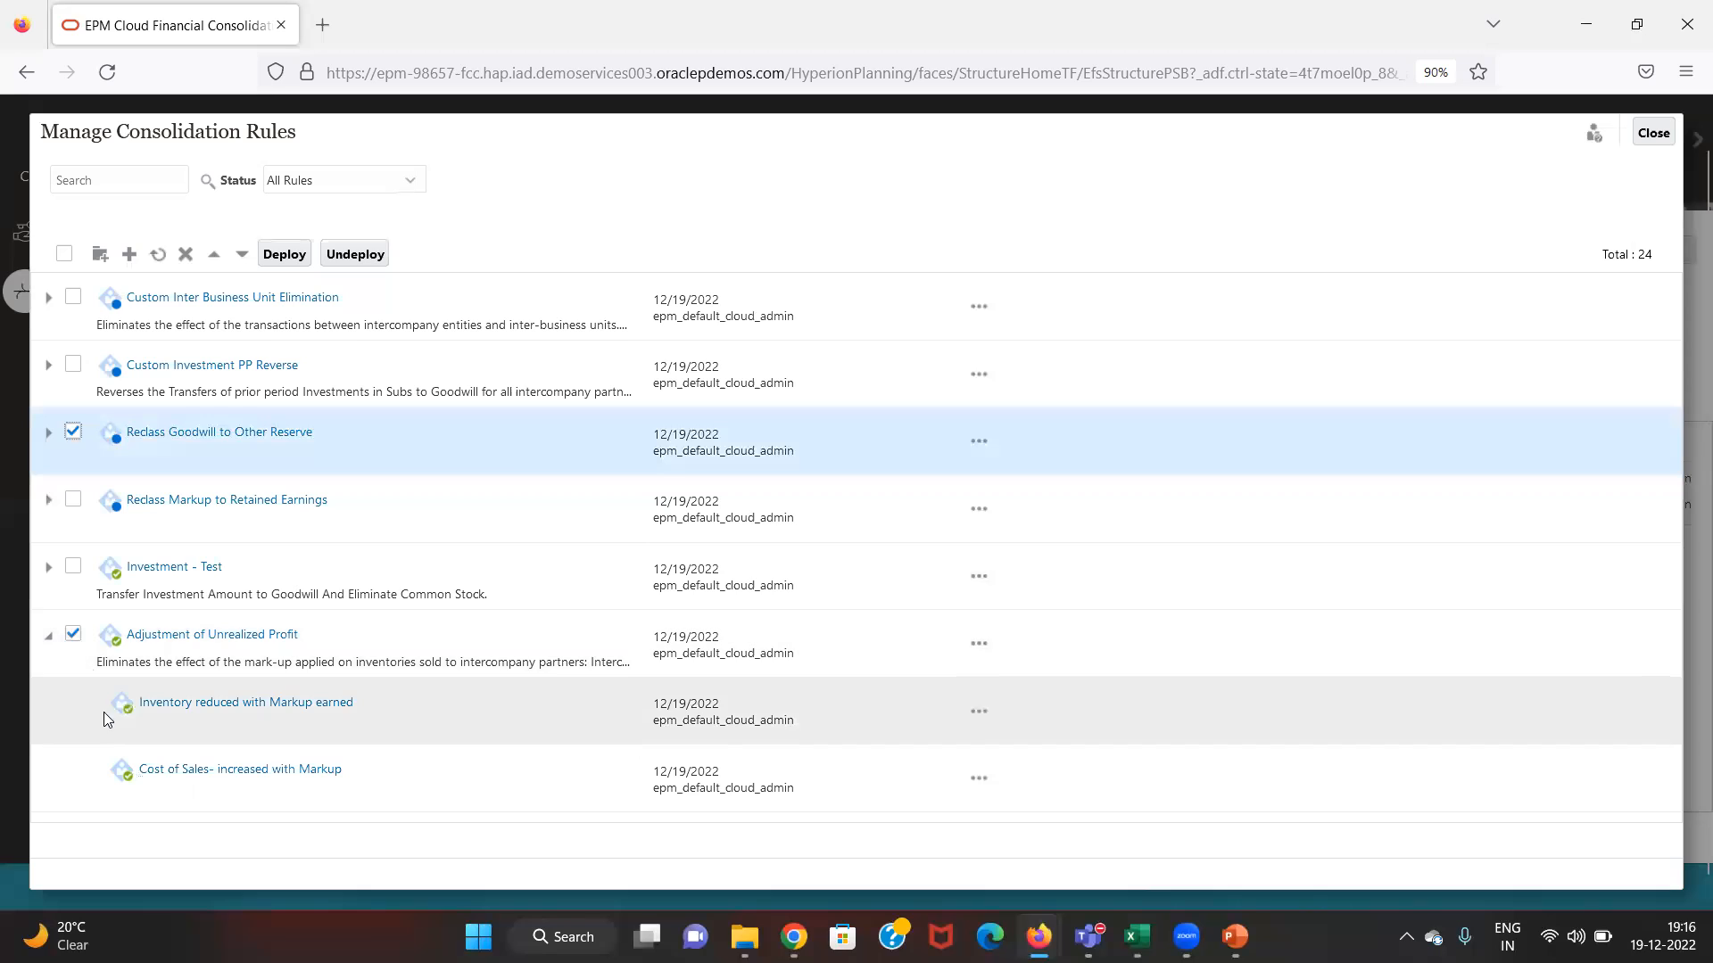
{"action": "left_click", "coordinate": [74, 433]}
{"action": "left_click", "coordinate": [77, 650]}
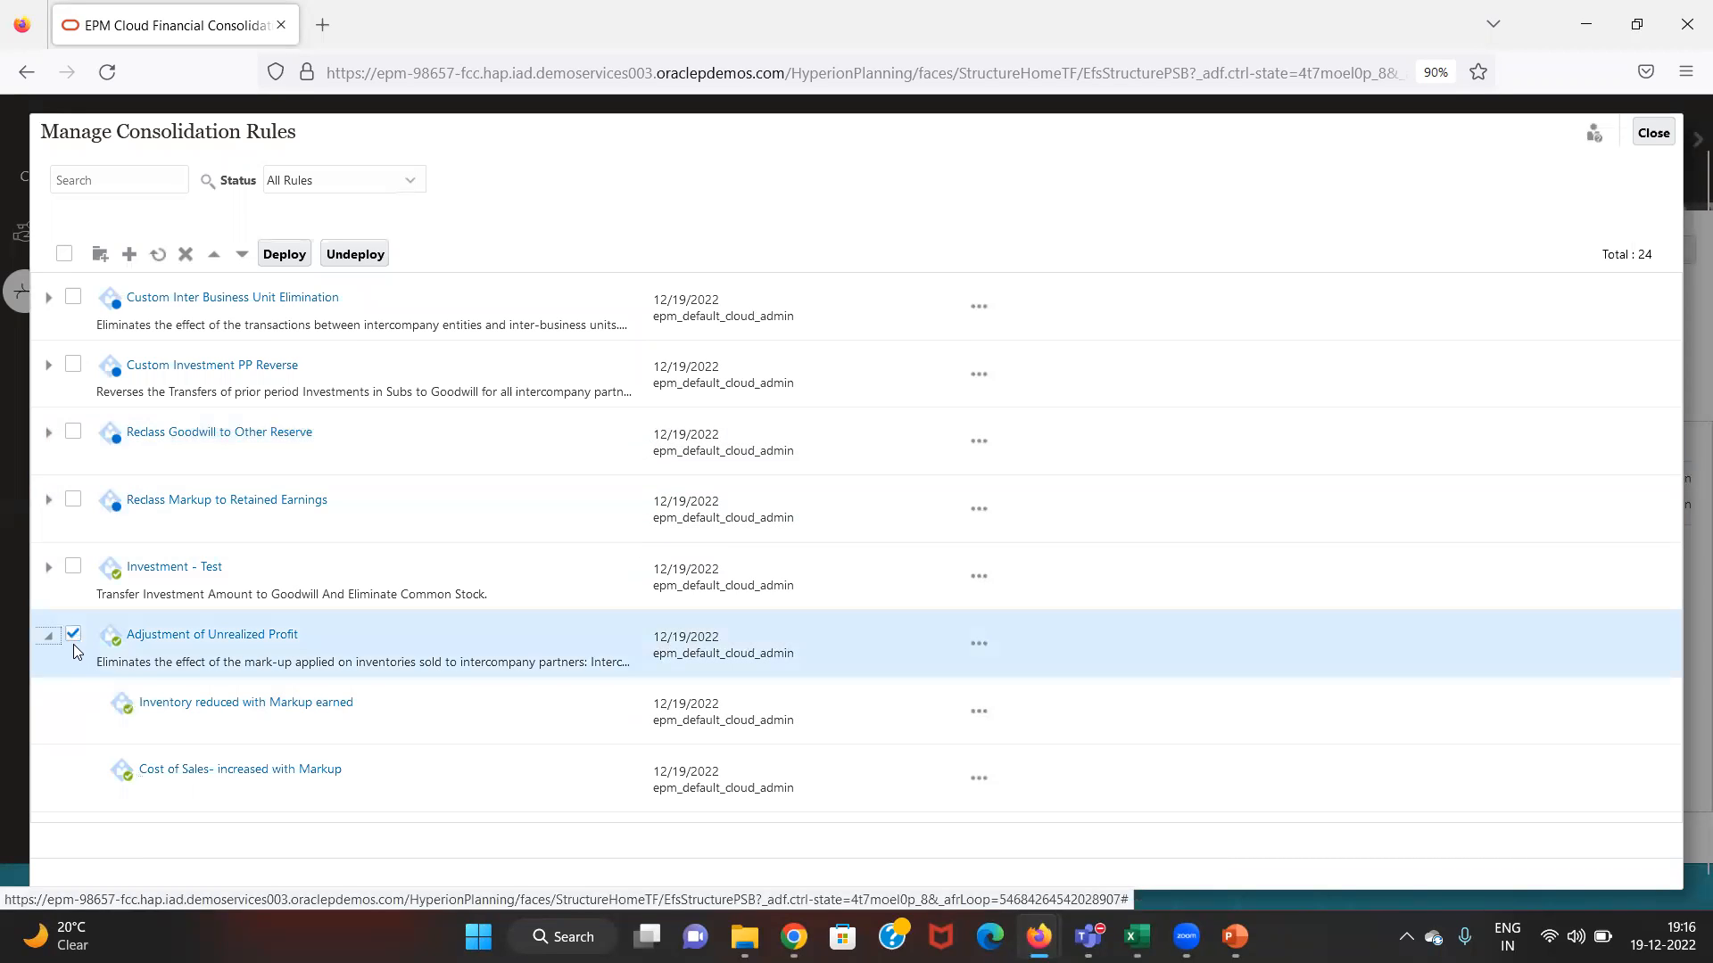
- Clear the Adjustment of Unrealized Profit rule set's selection and close the consolidation rules list
{"action": "left_click", "coordinate": [73, 638]}
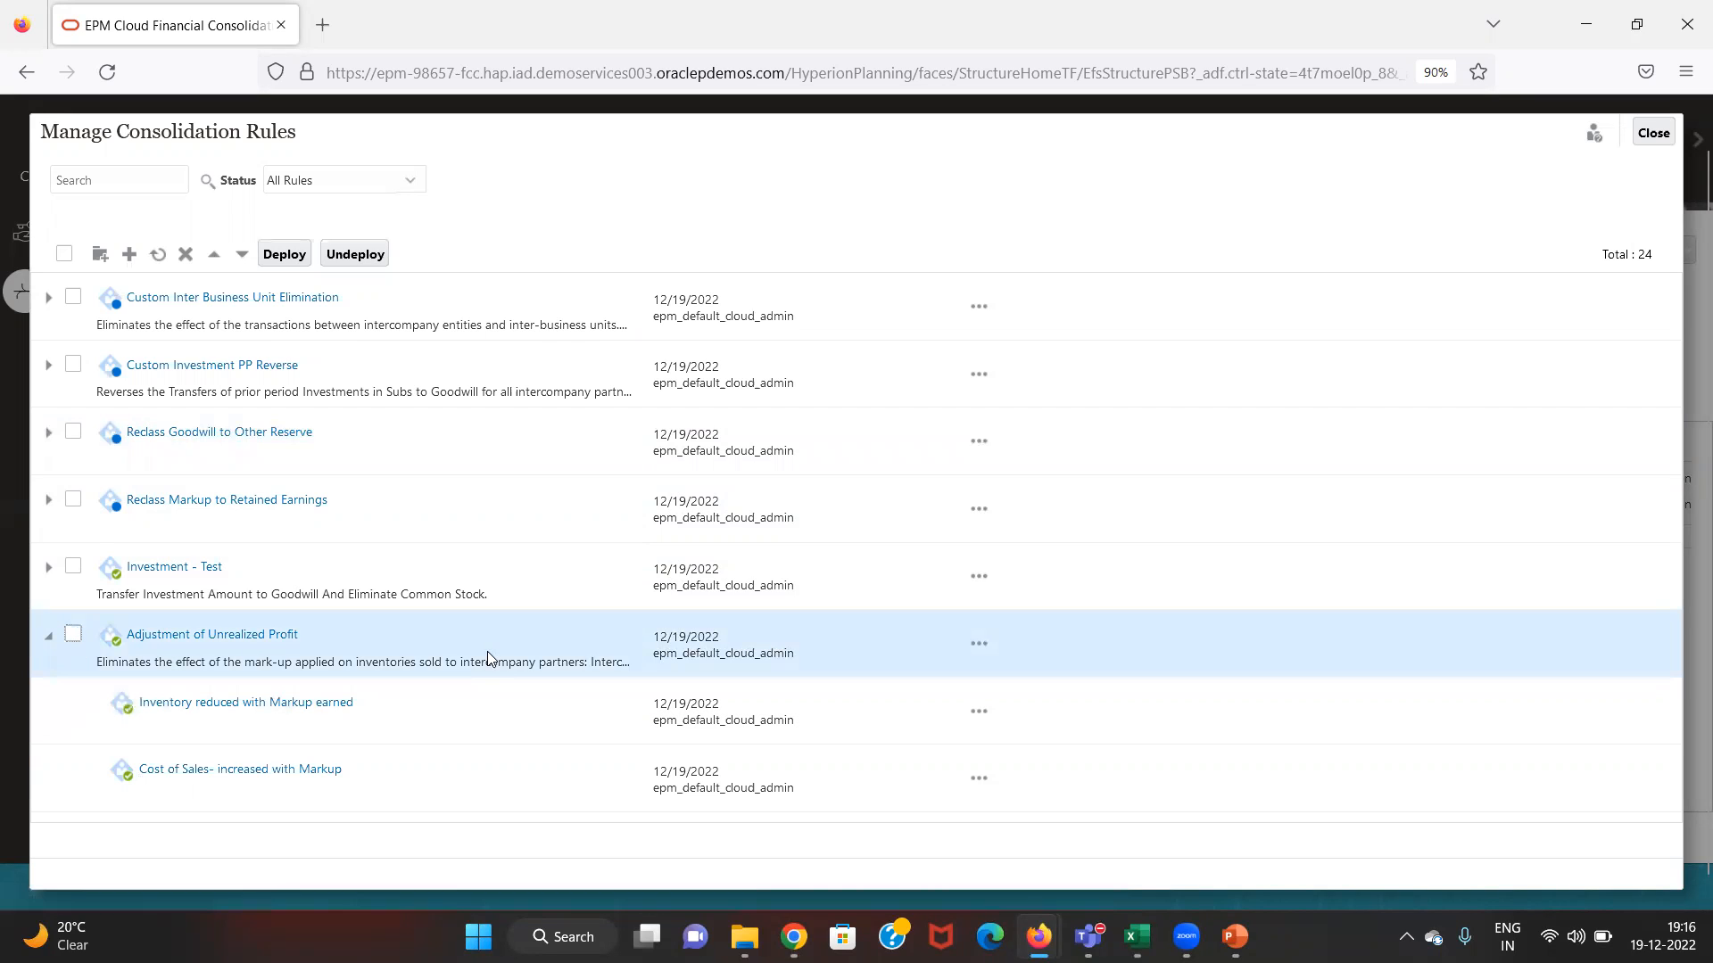
{"action": "left_click", "coordinate": [1649, 134]}
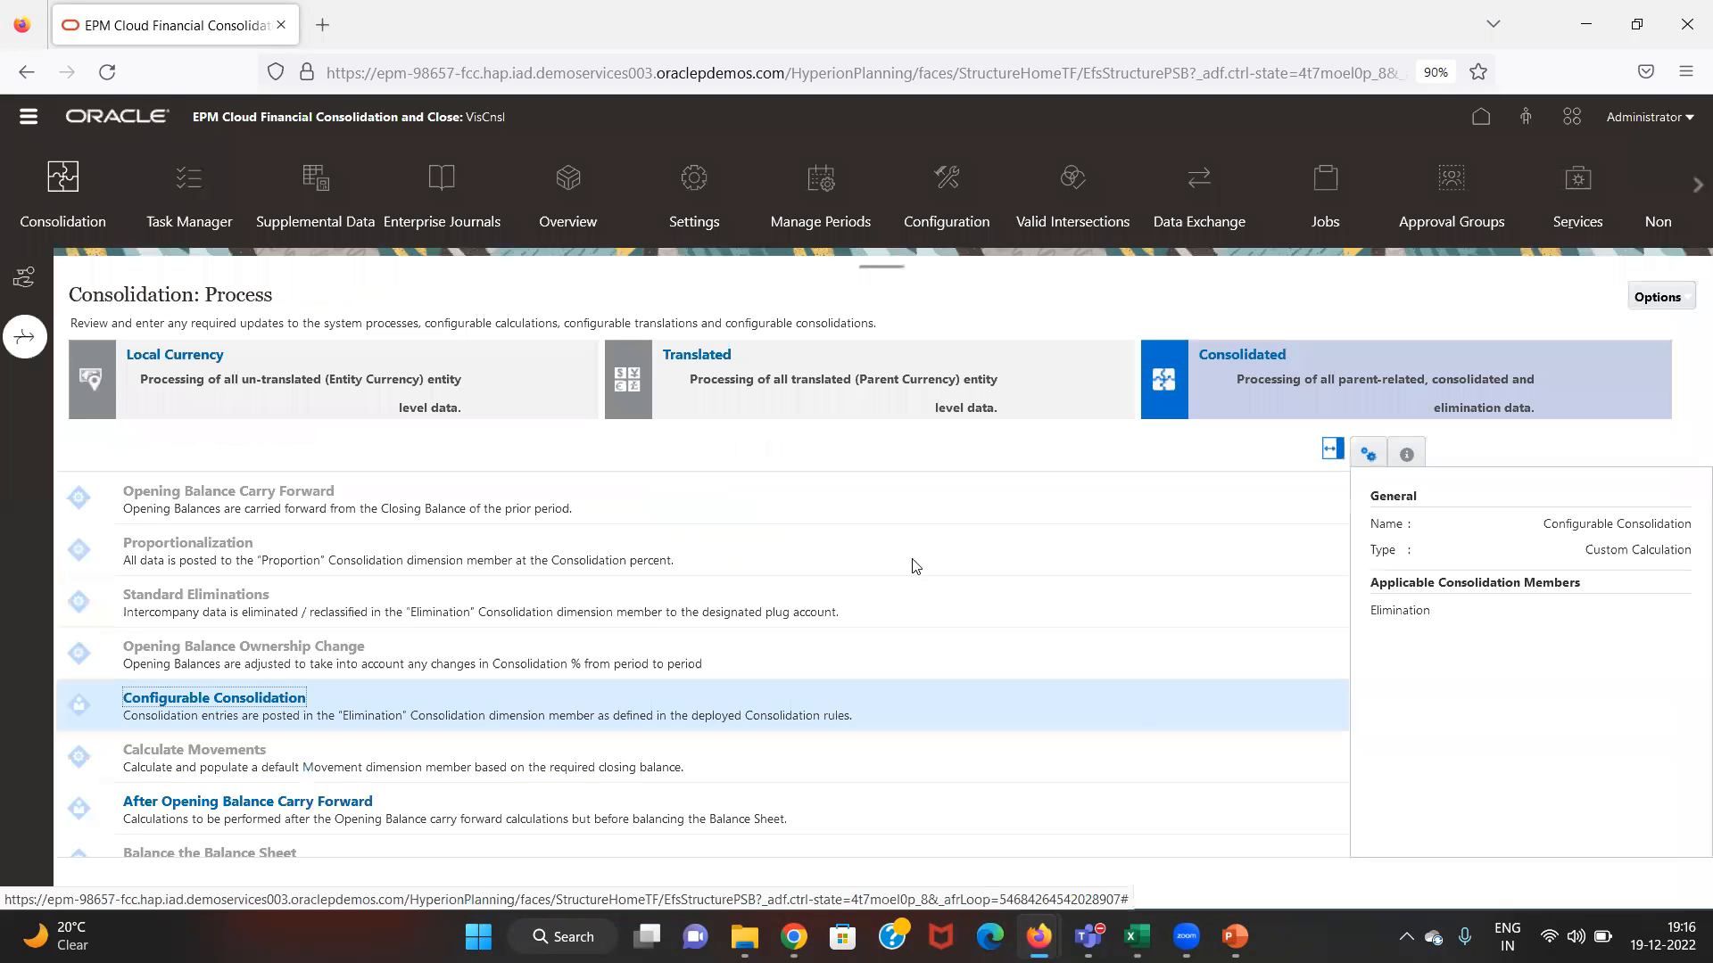
- Open the application's Navigator and bring the Rules entry into view
{"action": "left_click", "coordinate": [30, 111]}
{"action": "left_click", "coordinate": [29, 112]}
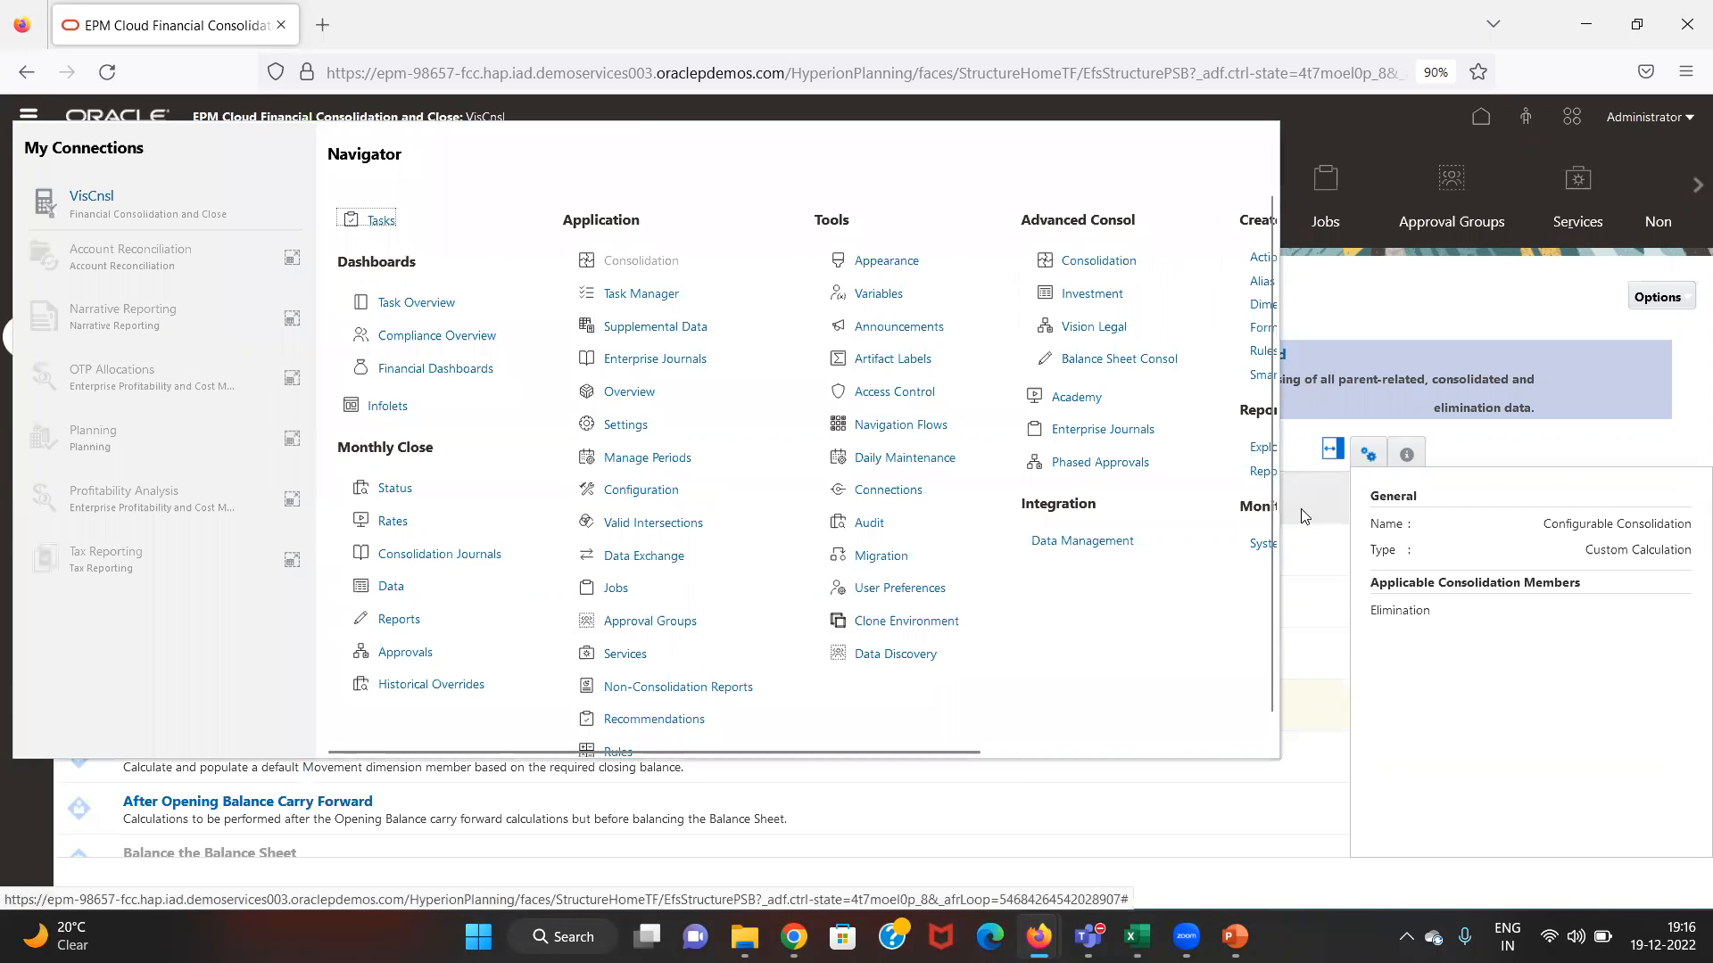
{"action": "left_click_drag", "start_coordinate": [1270, 510], "coordinate": [1270, 545]}
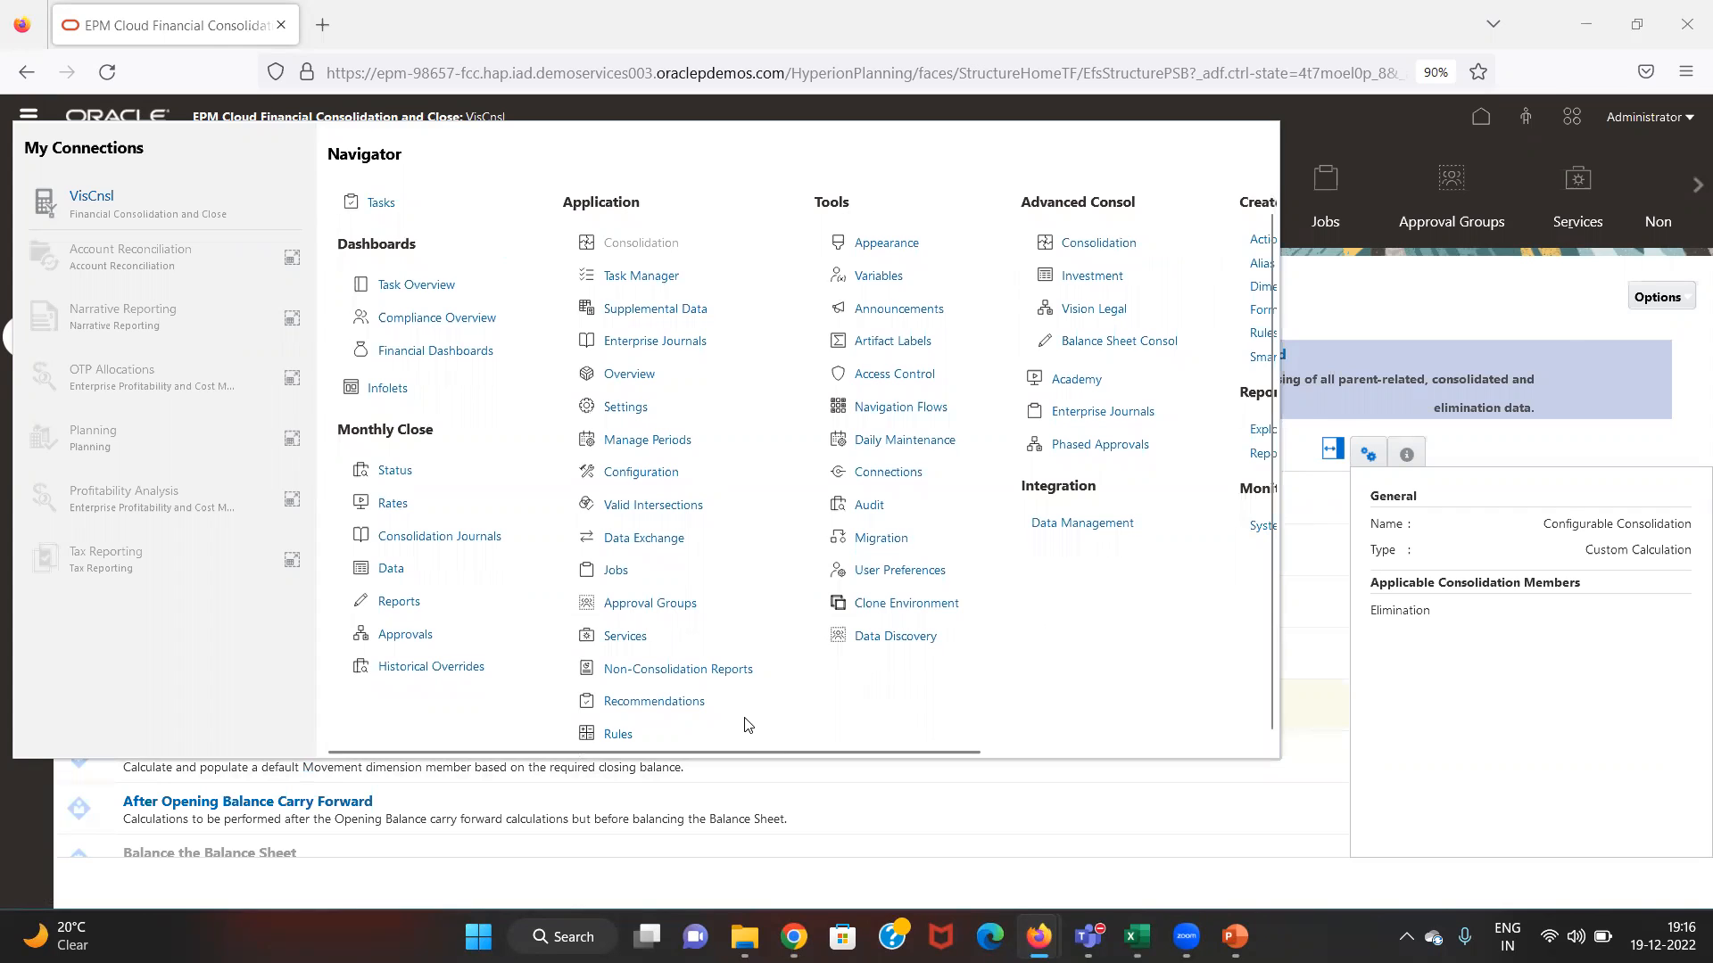
- Switch to the Inventory elimination rule workbook in Excel and review the Case Scenario sheet from the consolidated entries back to the holding company
{"action": "key", "text": "alt+Tab"}
{"action": "key", "text": "alt+Tab"}
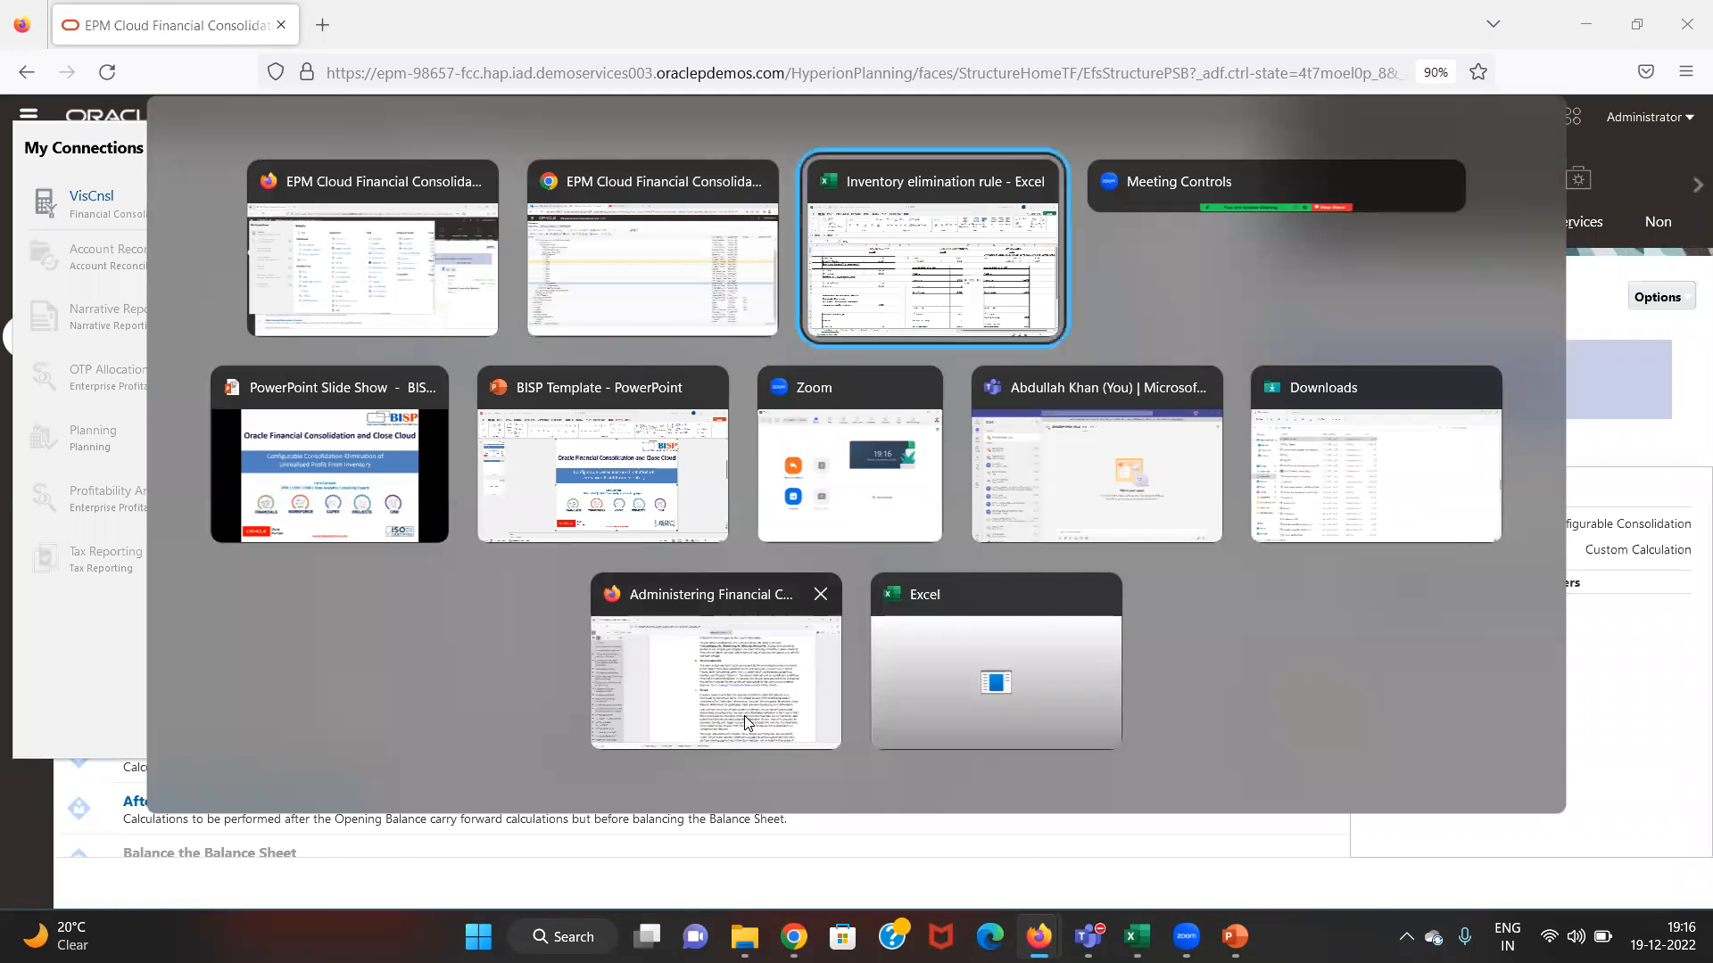
{"action": "key", "text": "ctrl+Page_Down"}
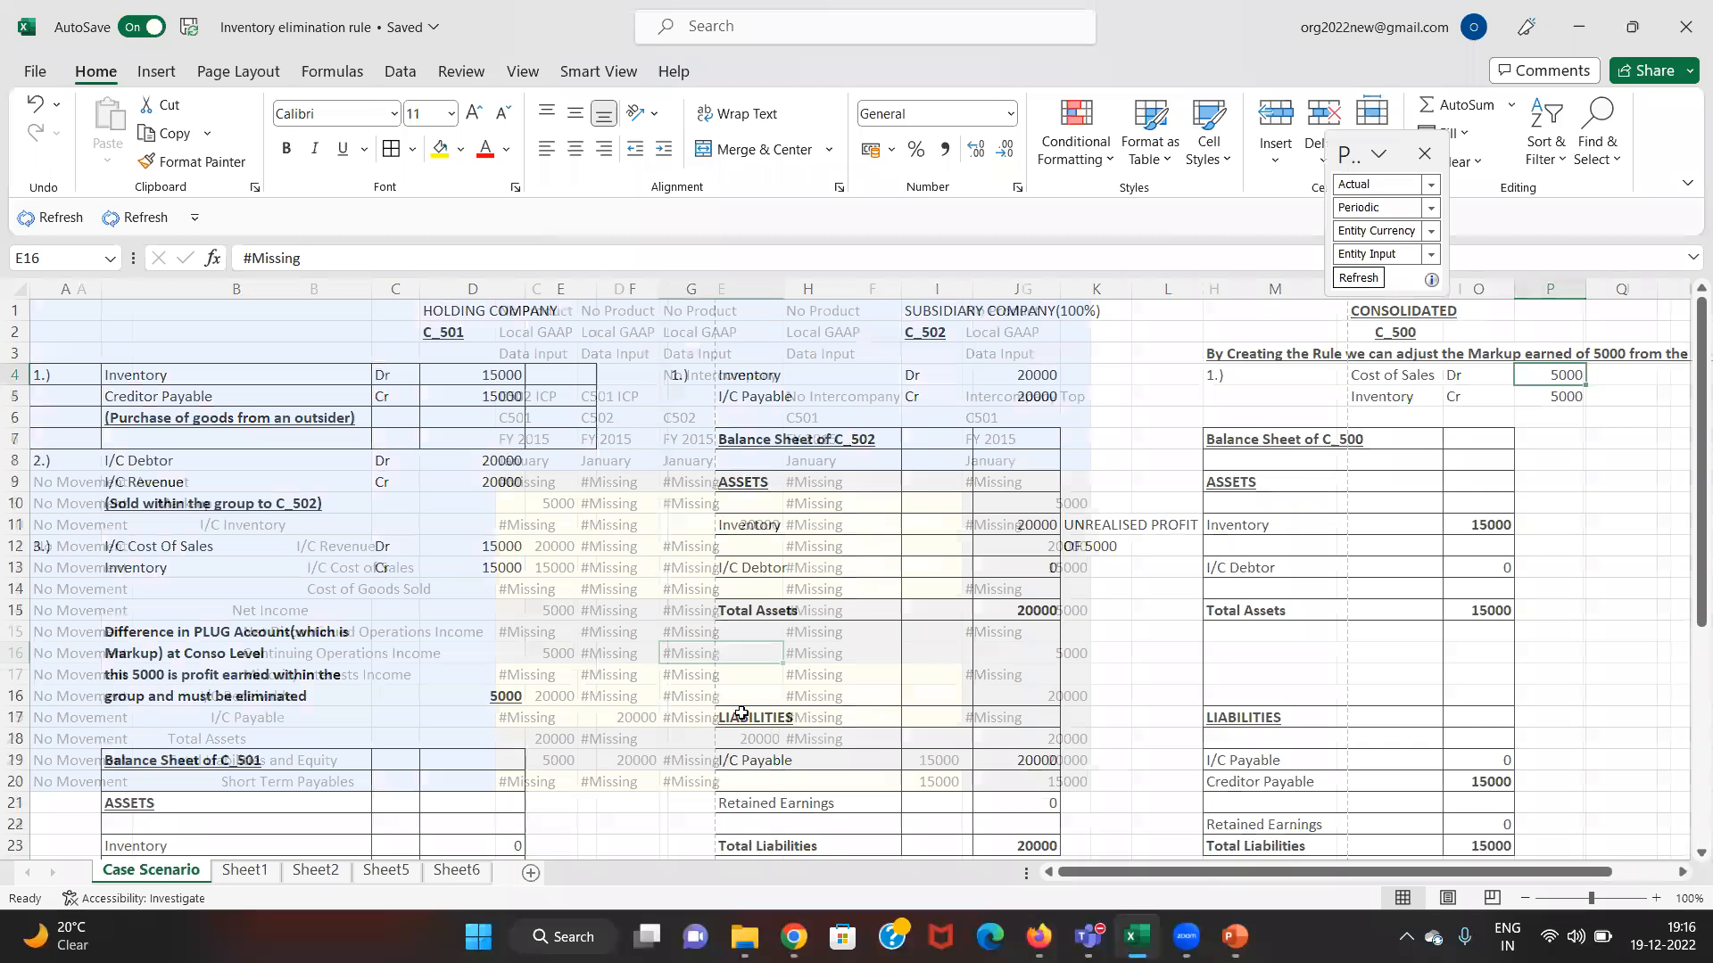
{"action": "key", "text": "ctrl+Page_Up"}
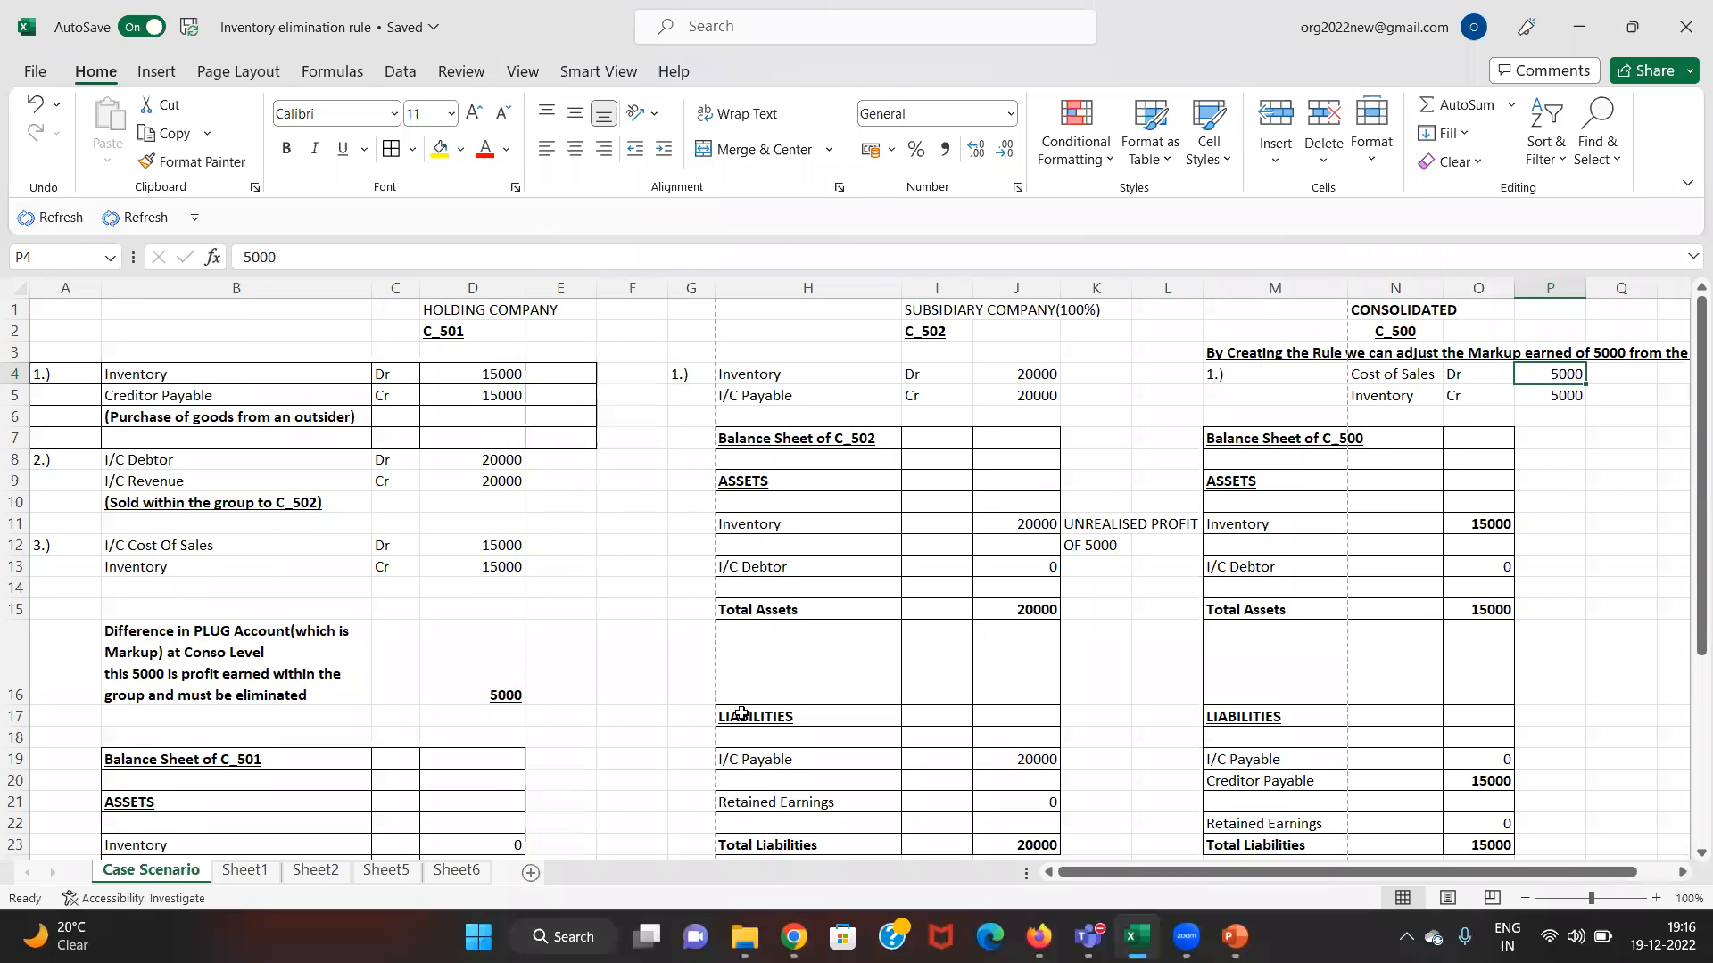
{"action": "key", "text": "Left"}
{"action": "key", "text": "Left"}
{"action": "key", "text": "Left"}
{"action": "key", "text": "Left"}
{"action": "key", "text": "Left"}
{"action": "key", "text": "Left"}
{"action": "key", "text": "Left"}
{"action": "key", "text": "Left"}
{"action": "key", "text": "Left"}
{"action": "key", "text": "Left"}
{"action": "key", "text": "Left"}
{"action": "key", "text": "Left"}
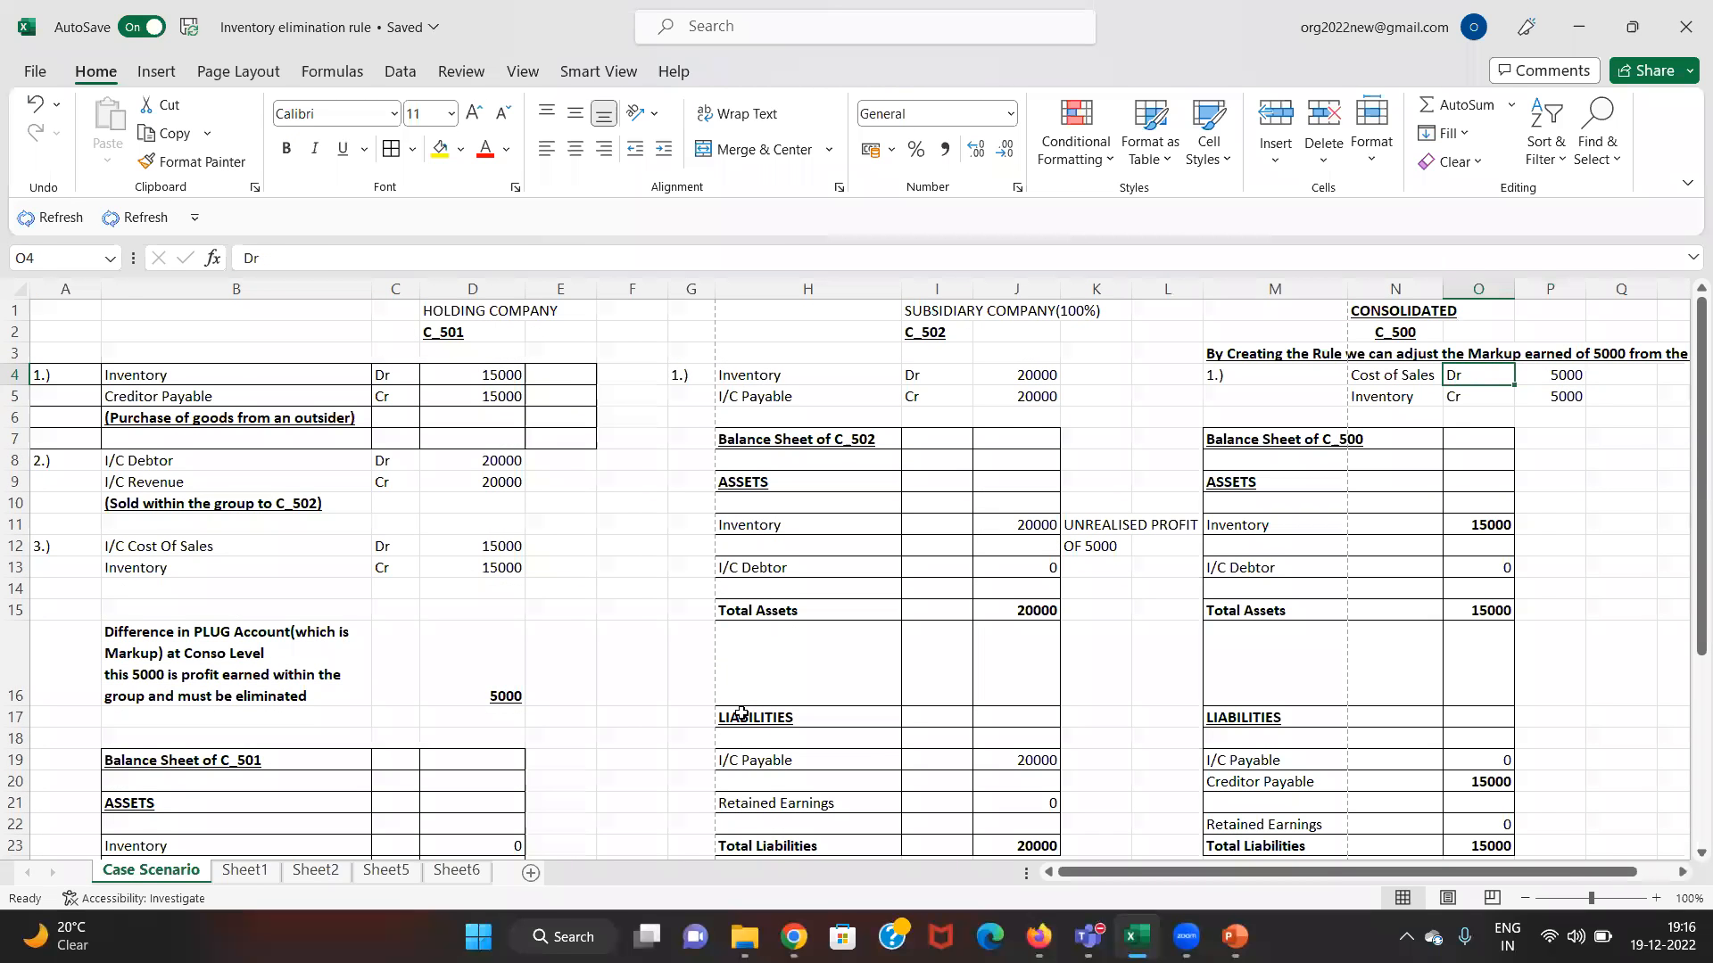
{"action": "key", "text": "Up"}
{"action": "key", "text": "Up"}
{"action": "key", "text": "Up"}
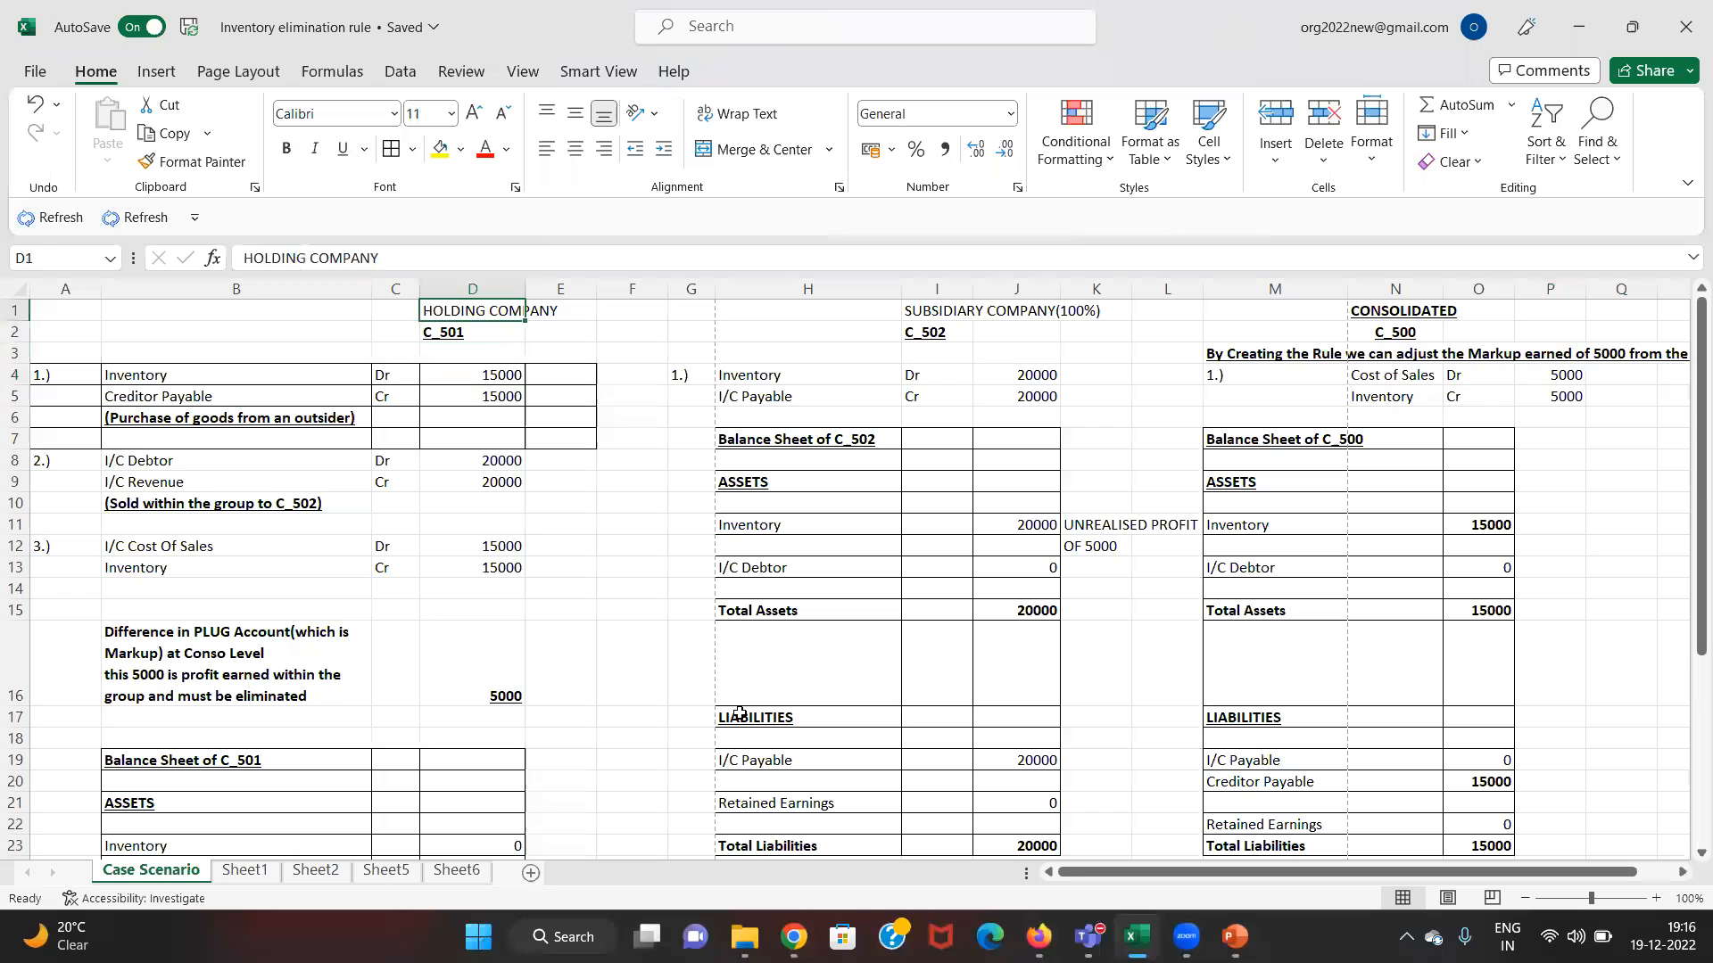
{"action": "key", "text": "Left"}
{"action": "key", "text": "Left"}
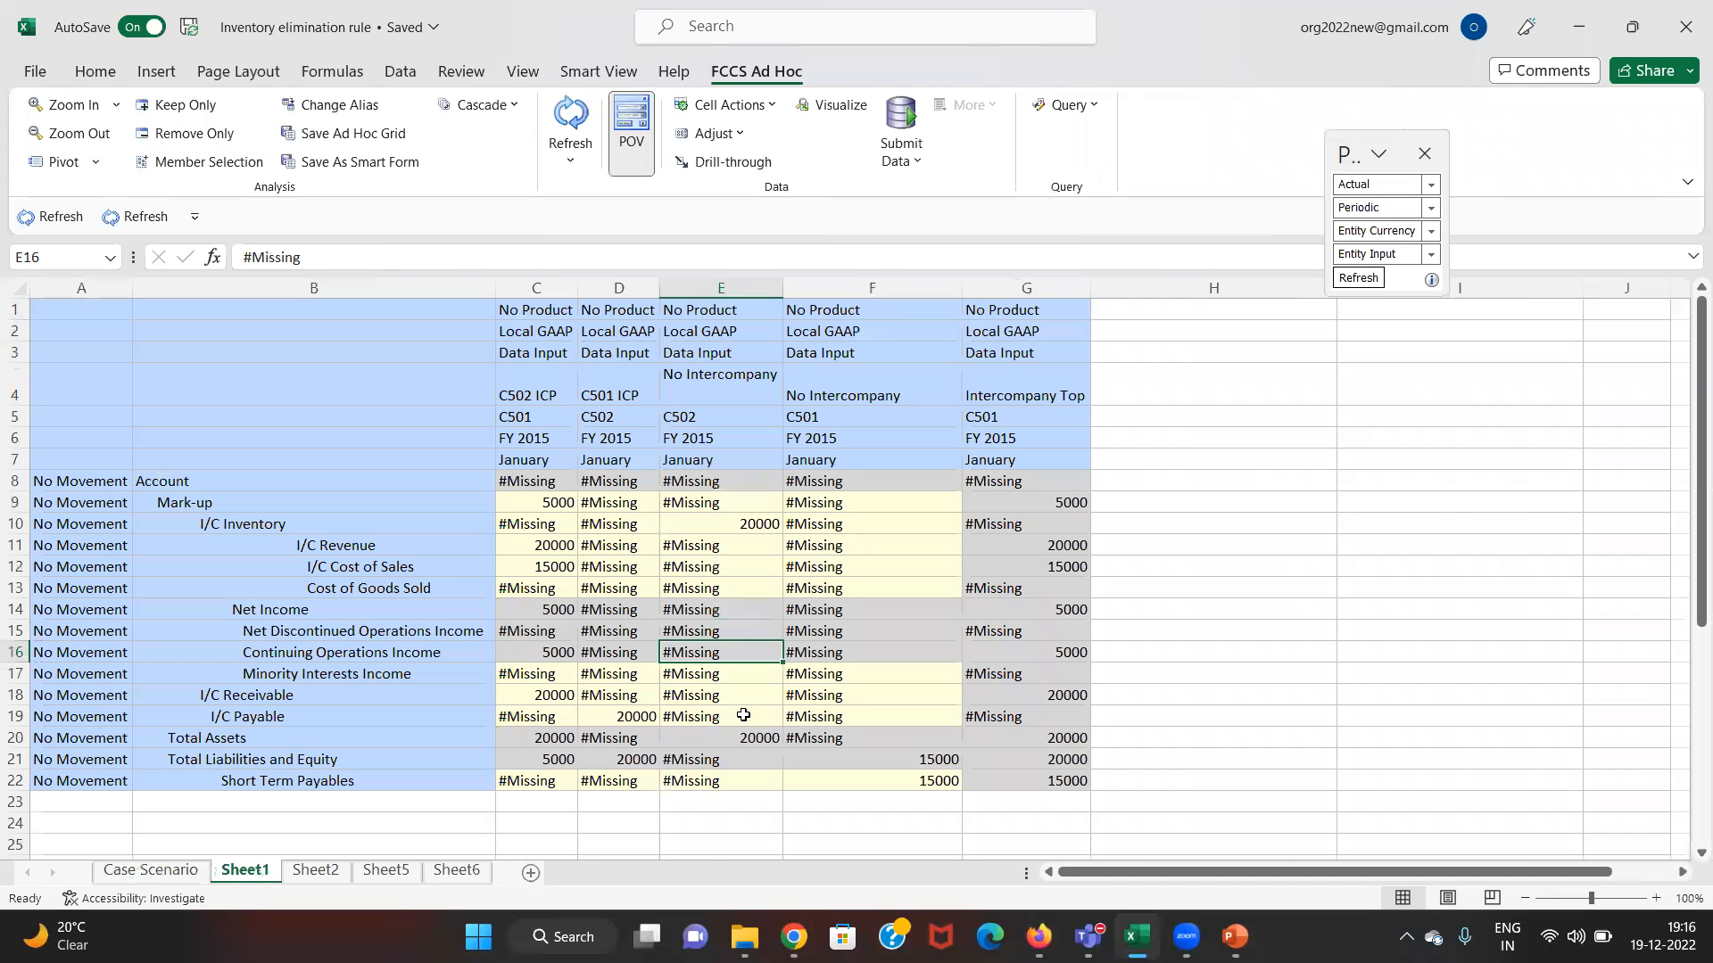
- In Sheet1, examine the dimension members heading the column for entity C501 with C502 ICP
{"action": "key", "text": "Up"}
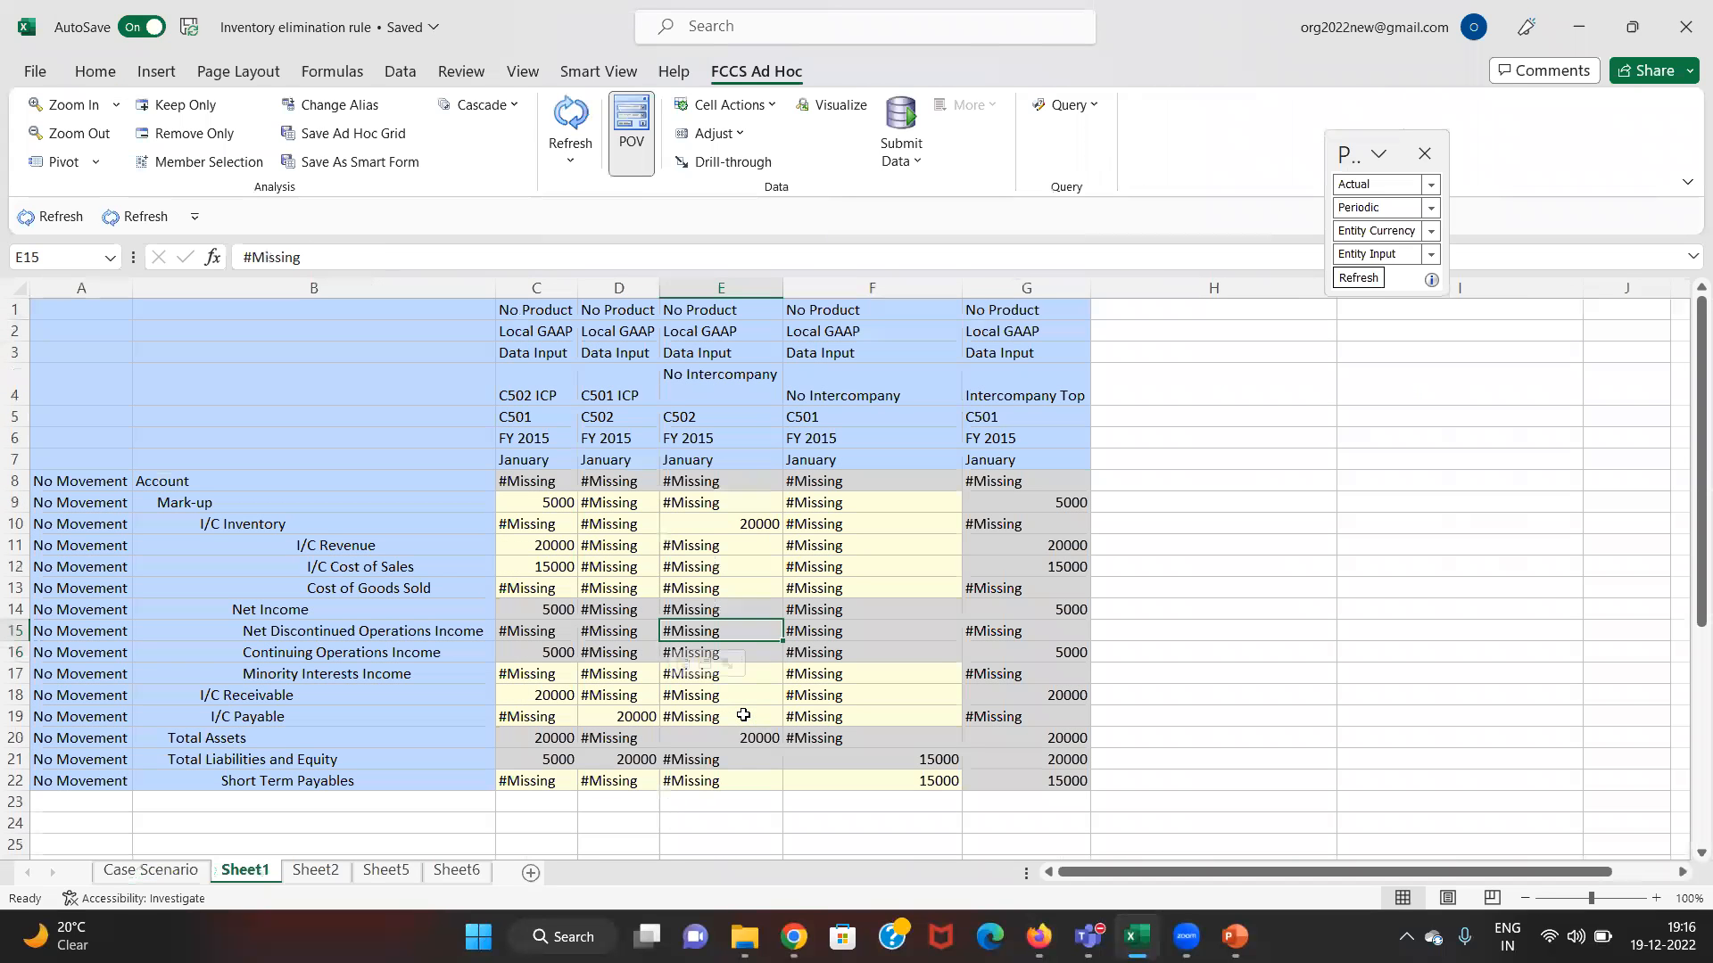
{"action": "key", "text": "Left"}
{"action": "key", "text": "Up"}
{"action": "key", "text": "Up"}
{"action": "key", "text": "Up"}
{"action": "key", "text": "Up"}
{"action": "key", "text": "Up"}
{"action": "key", "text": "Up"}
{"action": "key", "text": "Up"}
{"action": "key", "text": "Up"}
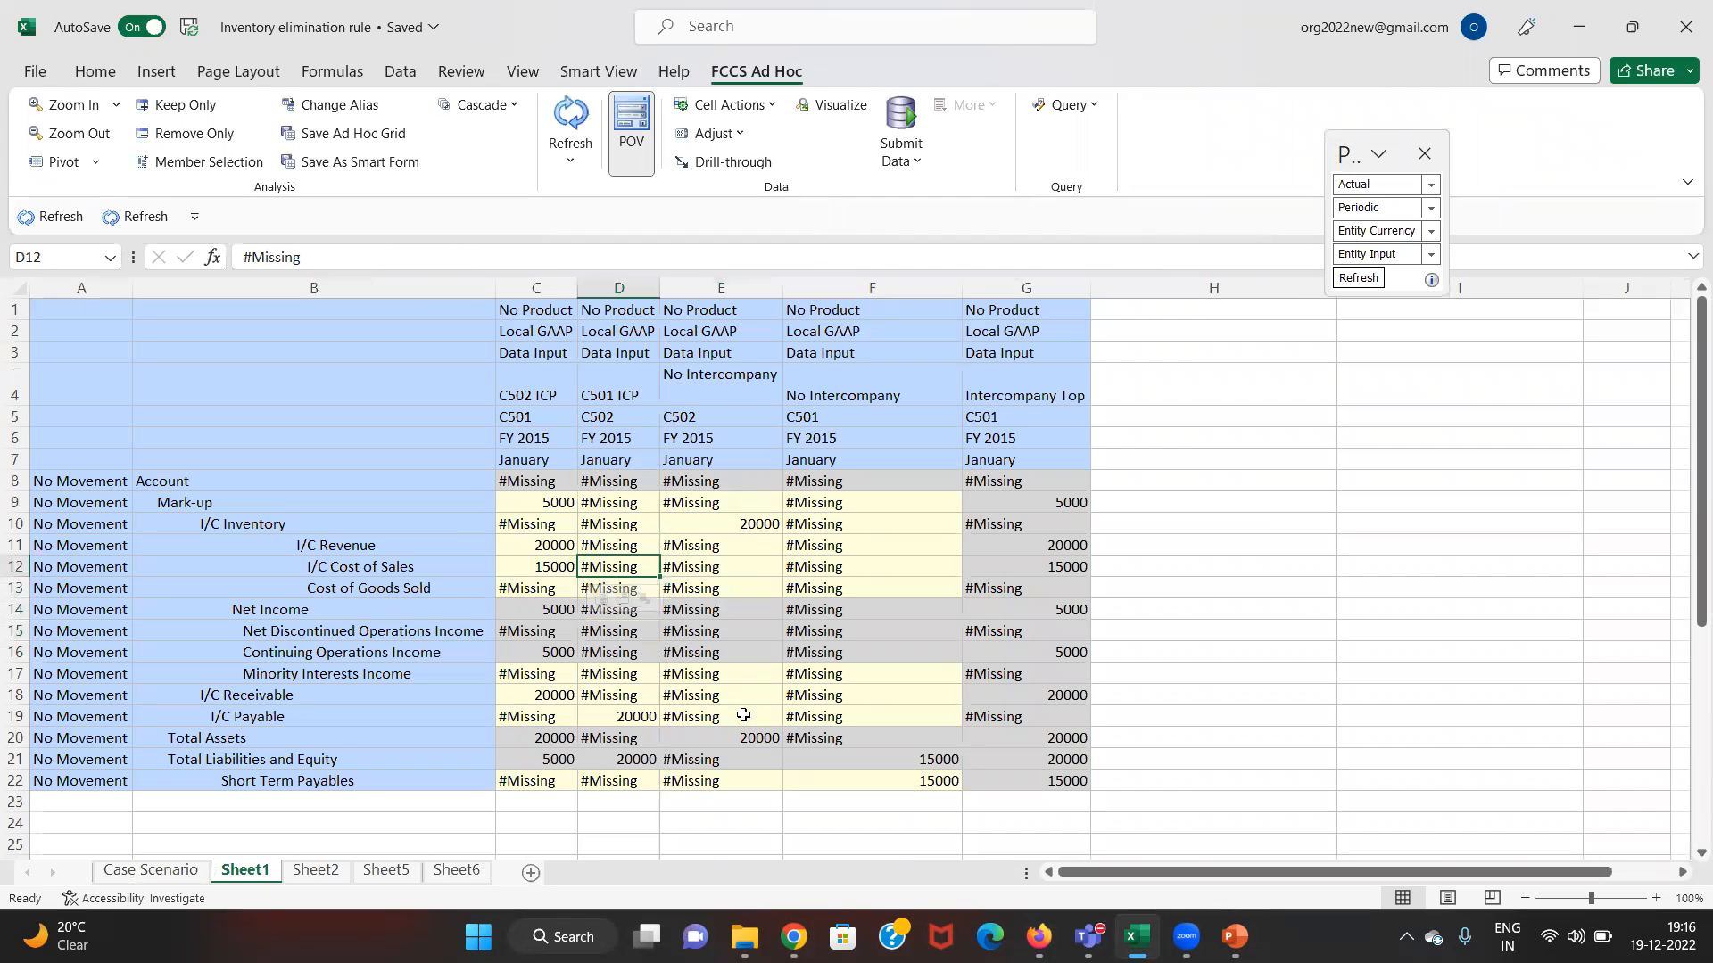
{"action": "key", "text": "Left"}
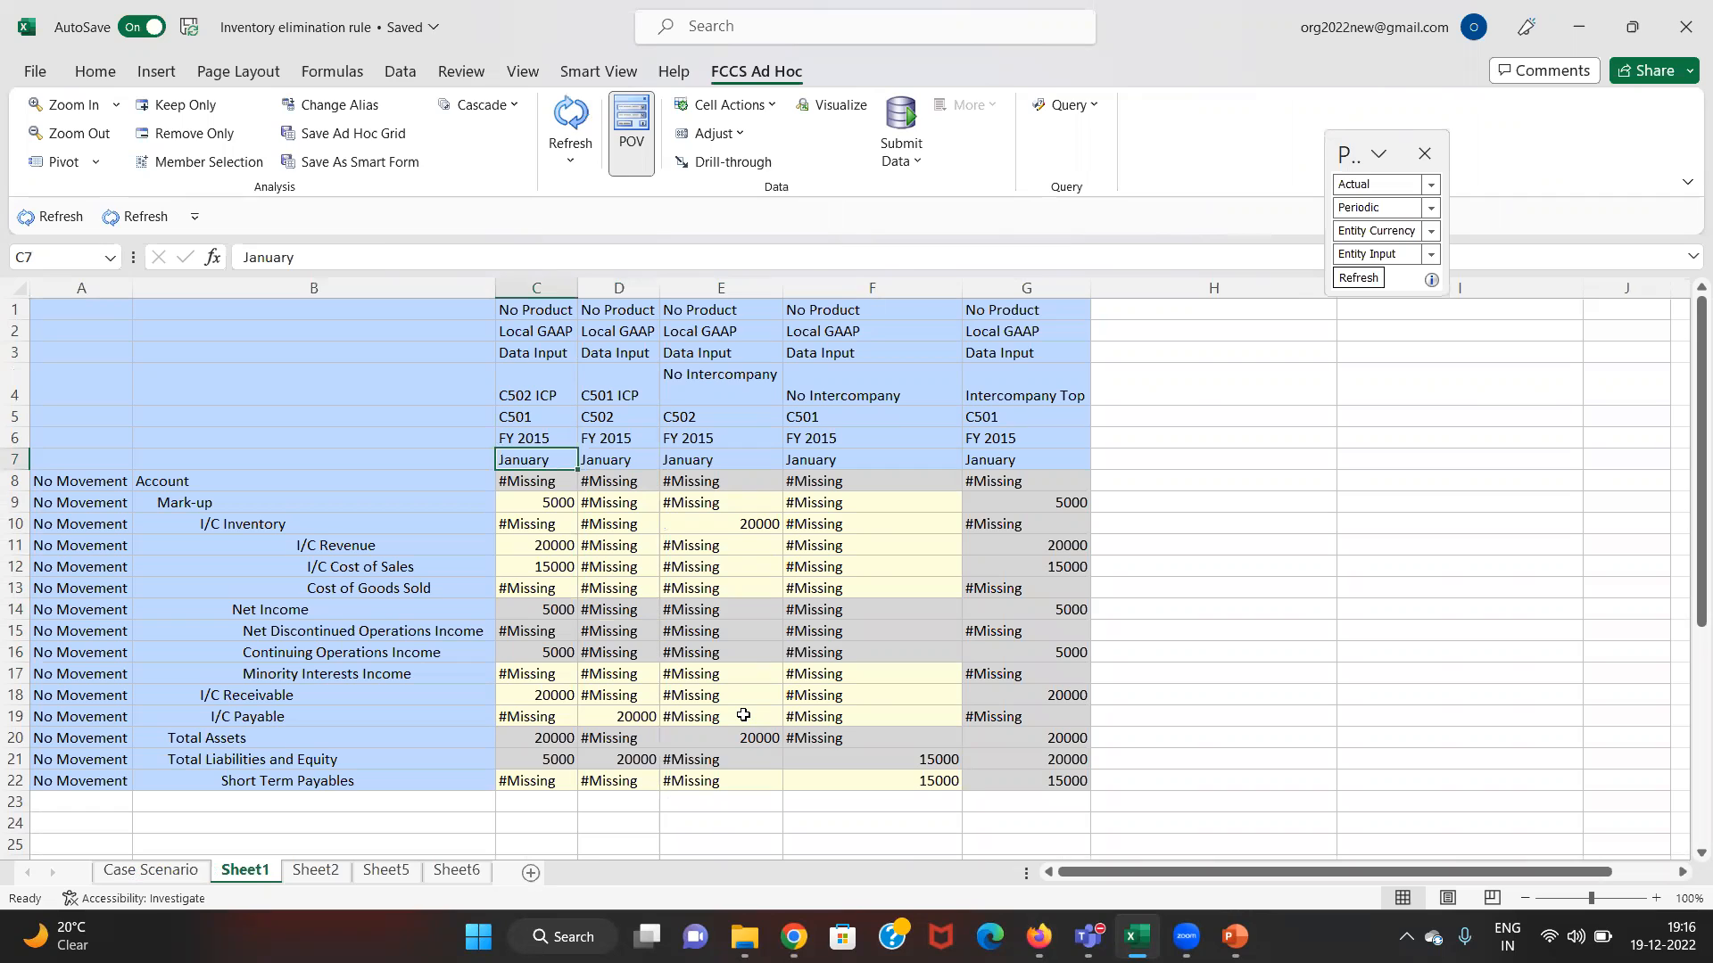
{"action": "key", "text": "Up"}
{"action": "key", "text": "Up"}
{"action": "key", "text": "Up"}
{"action": "key", "text": "Up"}
{"action": "key", "text": "Up"}
{"action": "key", "text": "Up"}
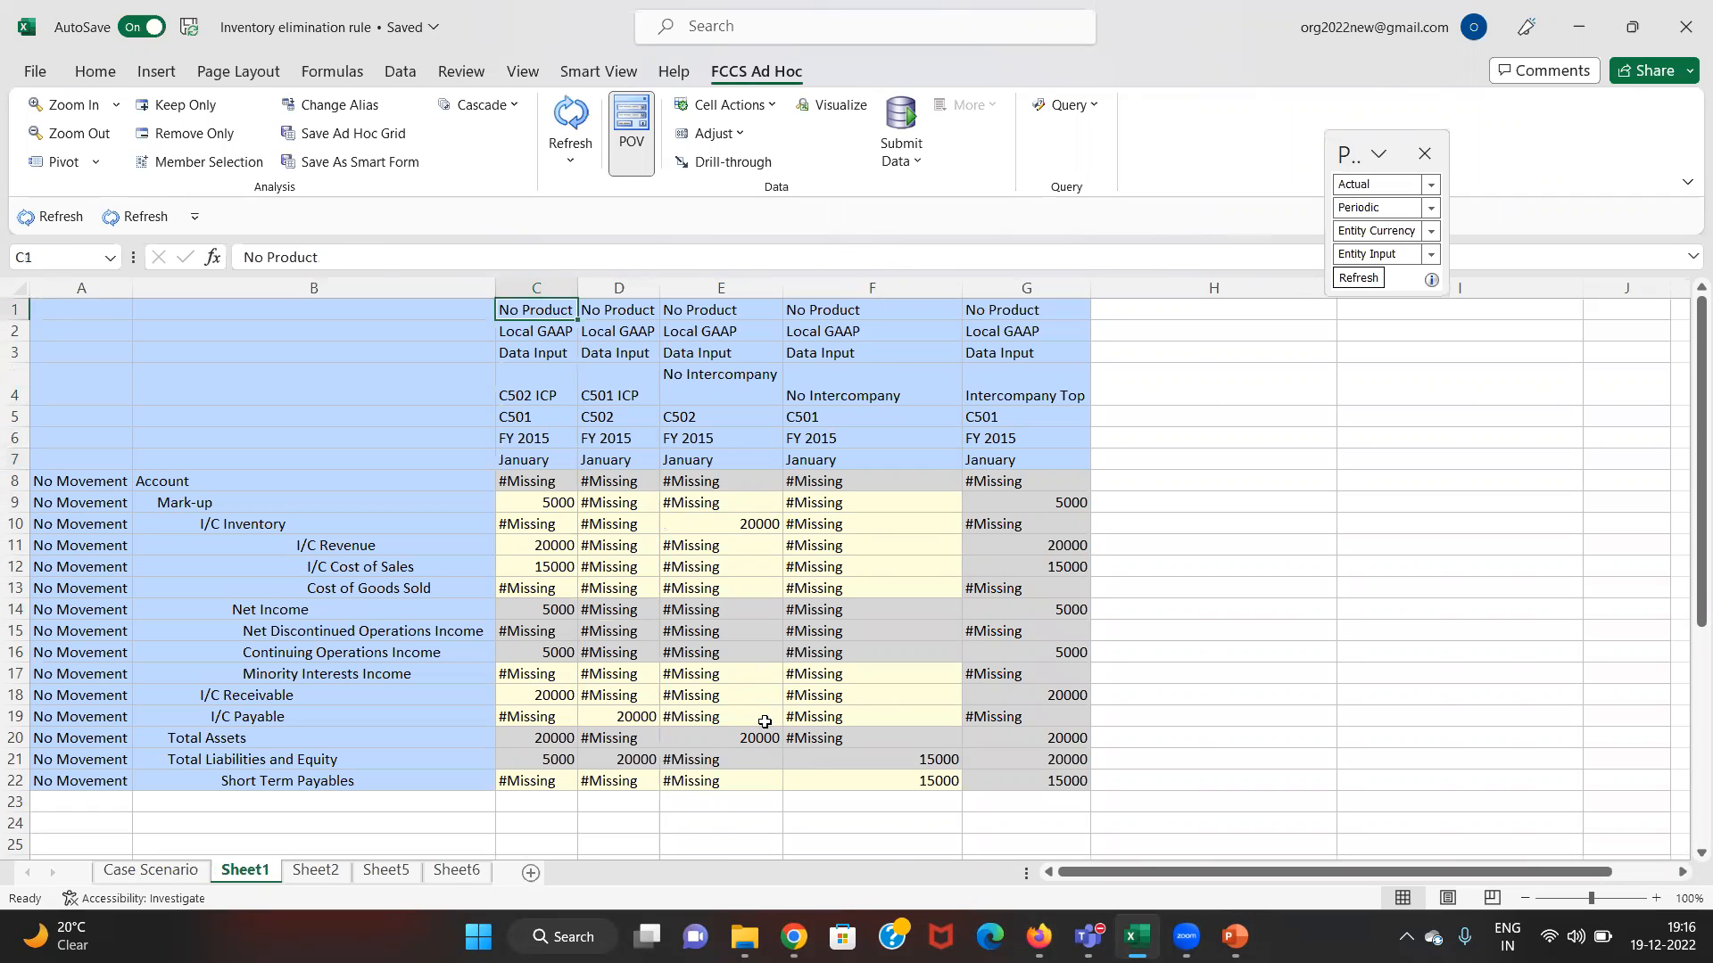
{"action": "key", "text": "Down"}
{"action": "key", "text": "Down"}
{"action": "key", "text": "Down"}
{"action": "key", "text": "Down"}
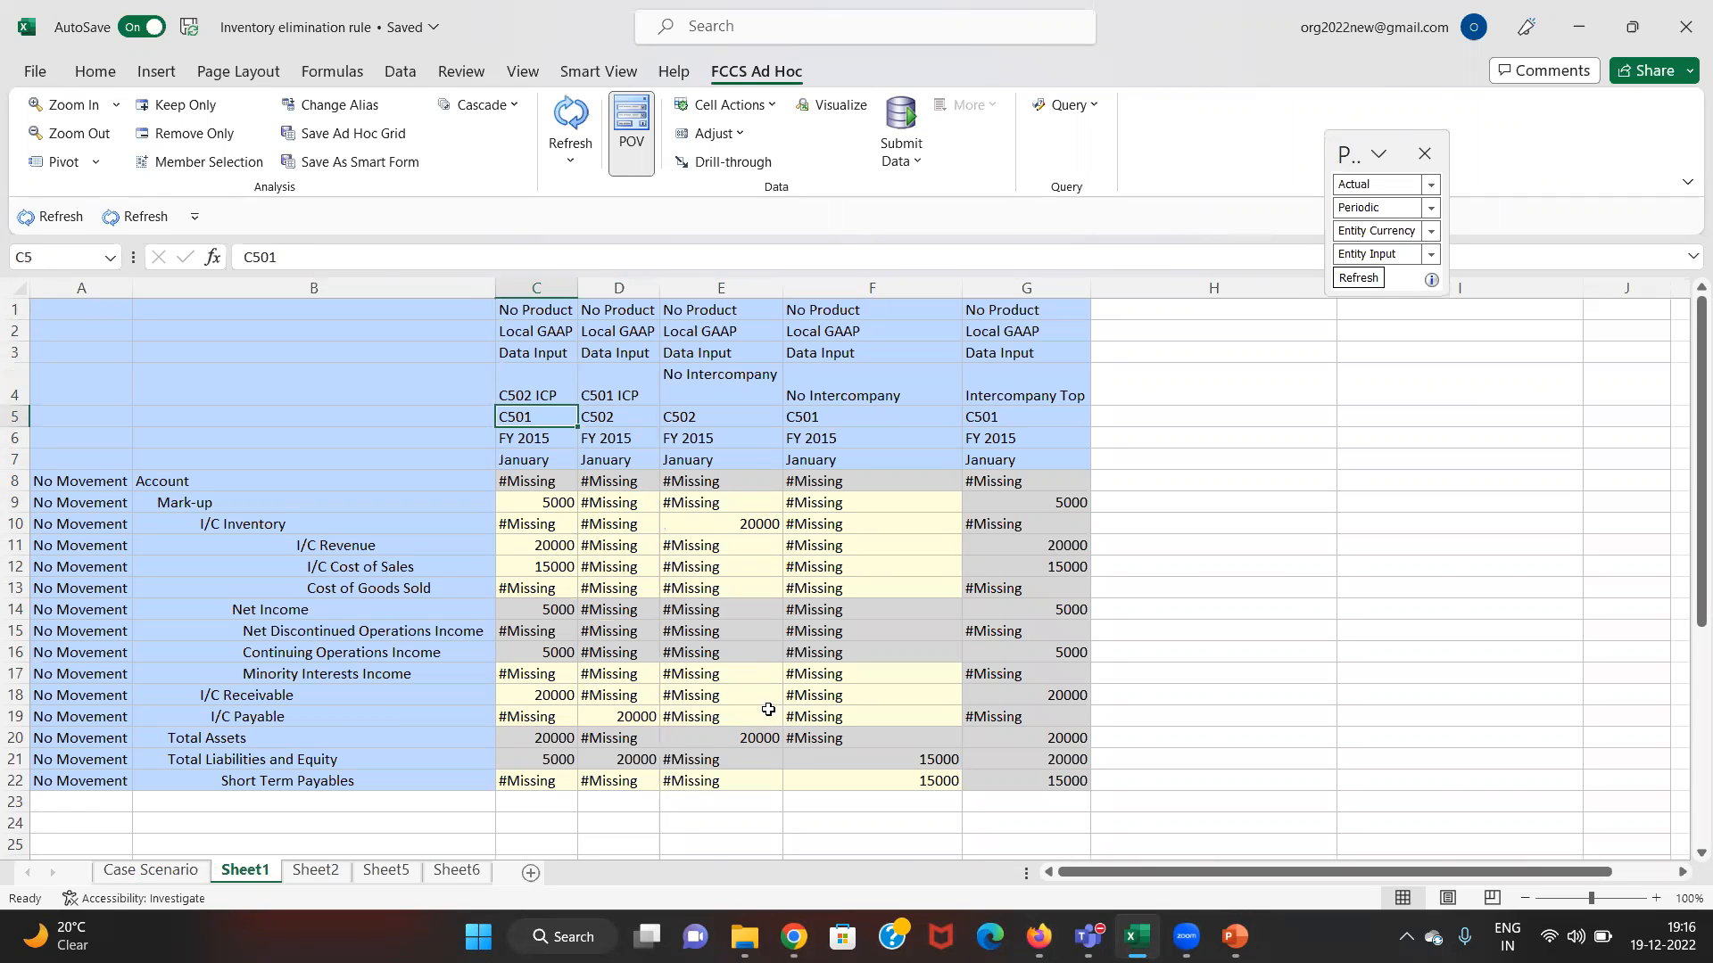
{"action": "key", "text": "Up"}
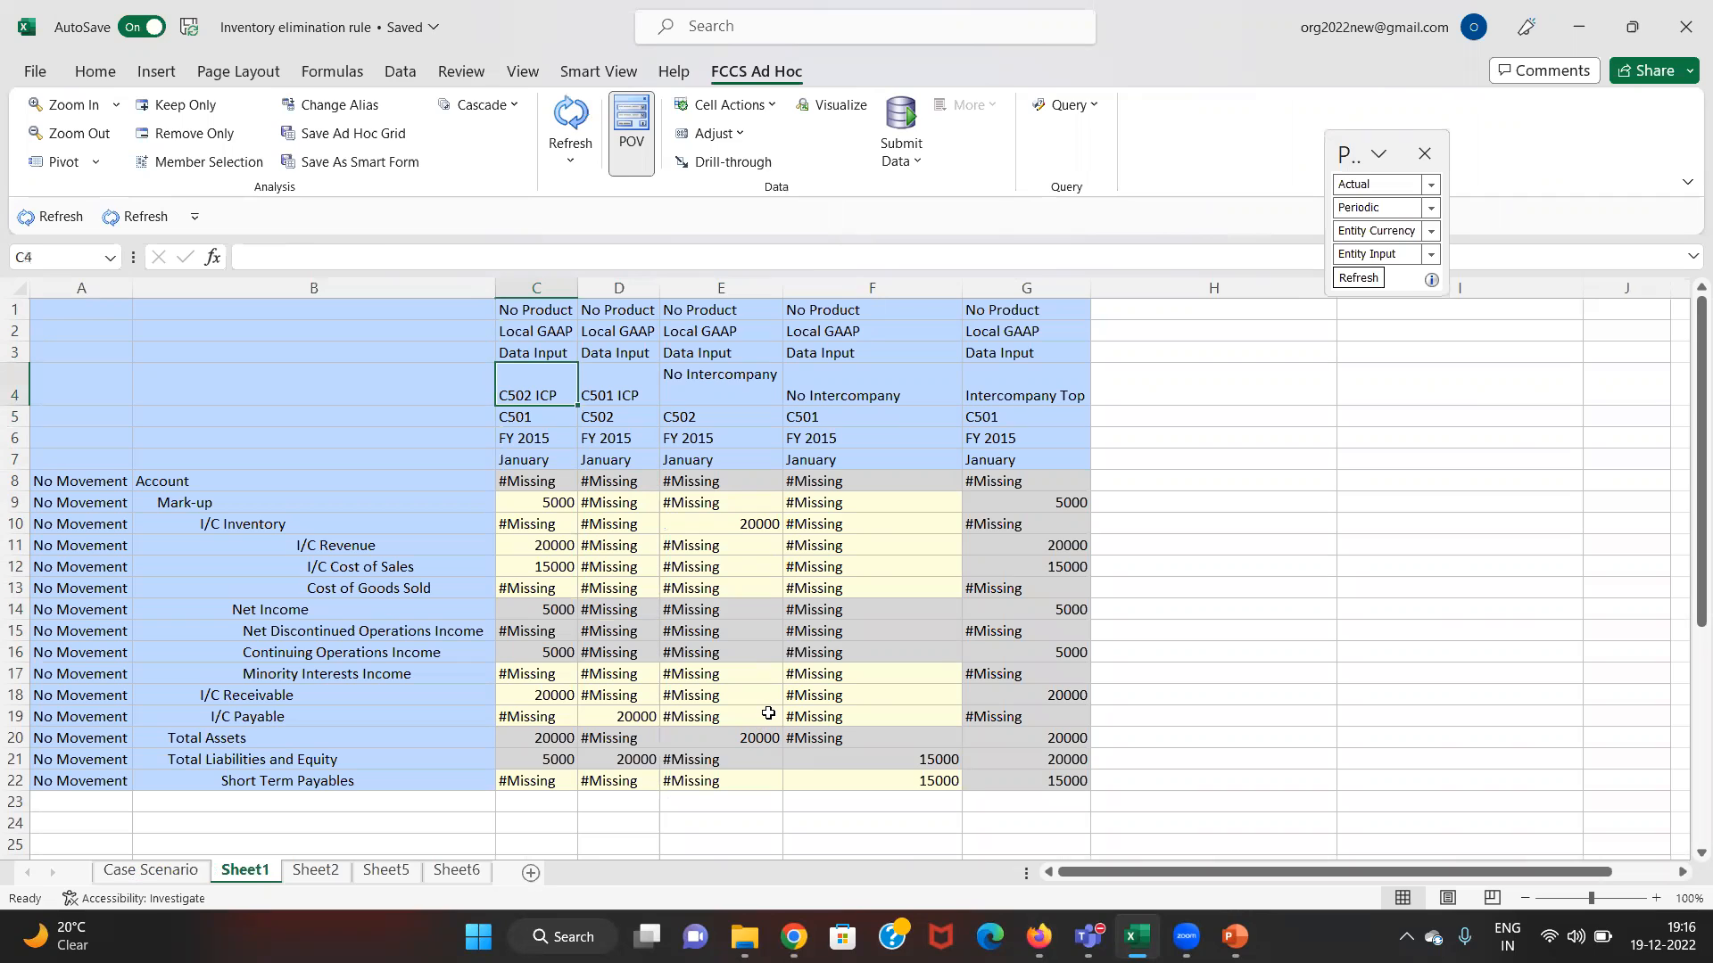
{"action": "key", "text": "Up"}
{"action": "key", "text": "Up"}
{"action": "key", "text": "Up"}
- Examine the Mark-up, I/C Revenue and I/C Cost of Sales rows in Sheet1, following cost of sales across to Intercompany Top
{"action": "key", "text": "Down"}
{"action": "key", "text": "Down"}
{"action": "key", "text": "Down"}
{"action": "key", "text": "Down"}
{"action": "key", "text": "Down"}
{"action": "key", "text": "Down"}
{"action": "key", "text": "Down"}
{"action": "key", "text": "Down"}
{"action": "key", "text": "Left"}
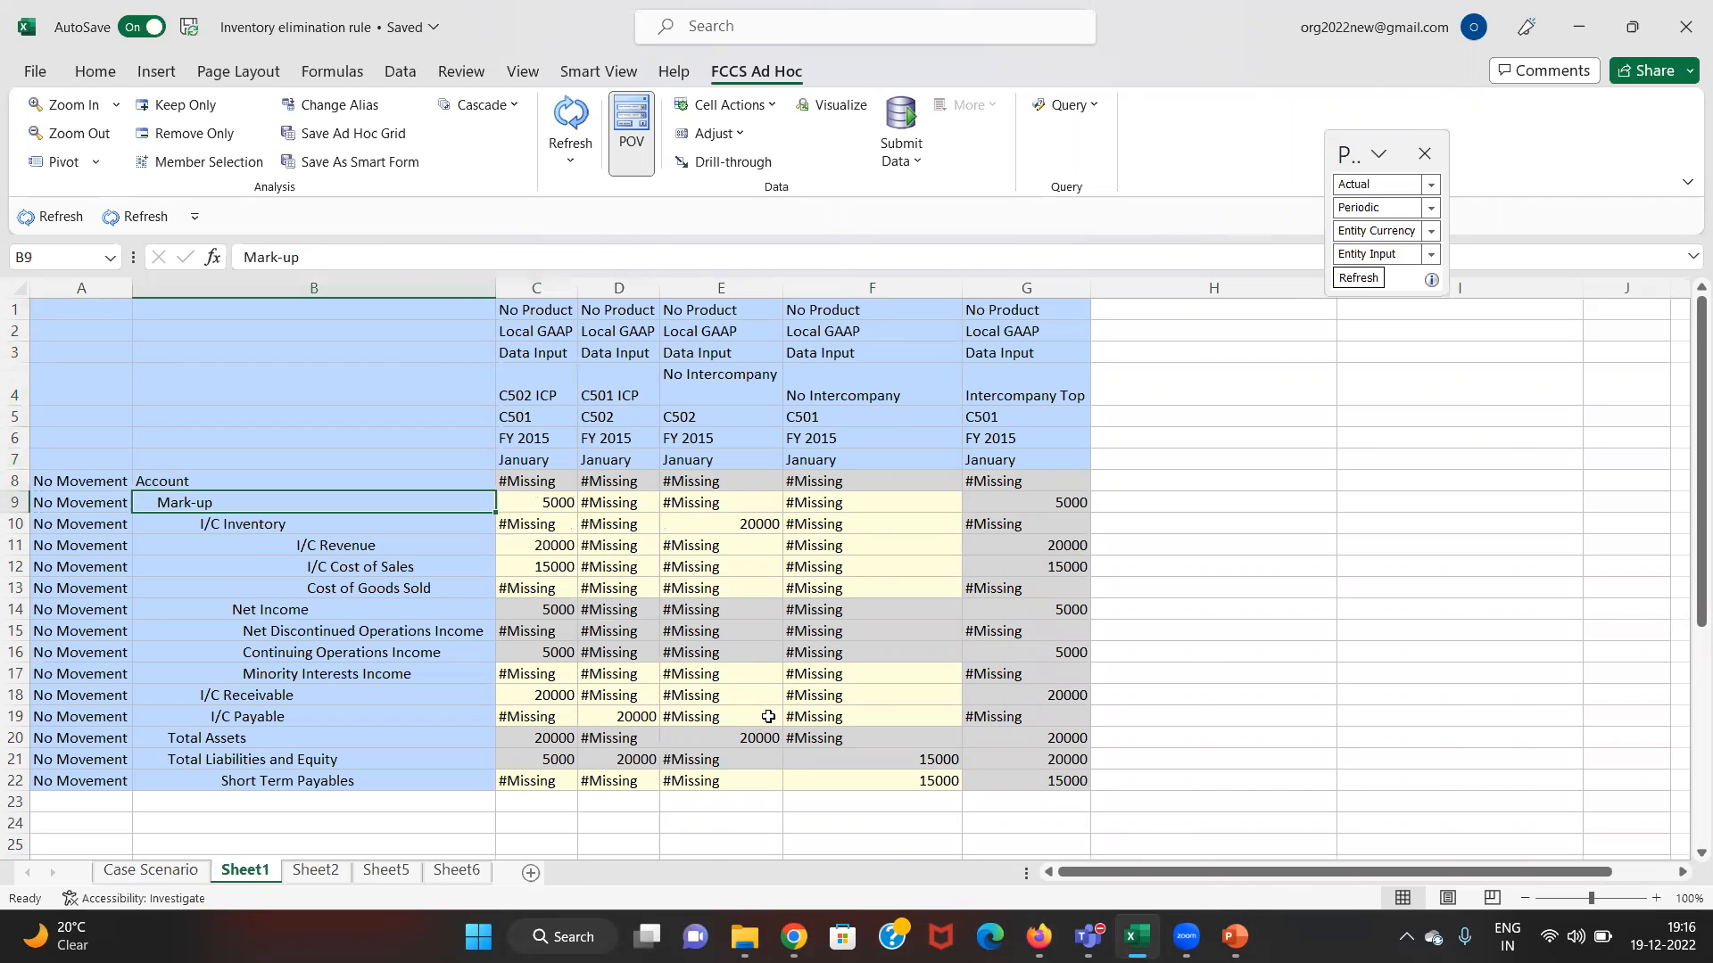
{"action": "key", "text": "shift+space"}
{"action": "key", "text": "Right"}
{"action": "key", "text": "Left"}
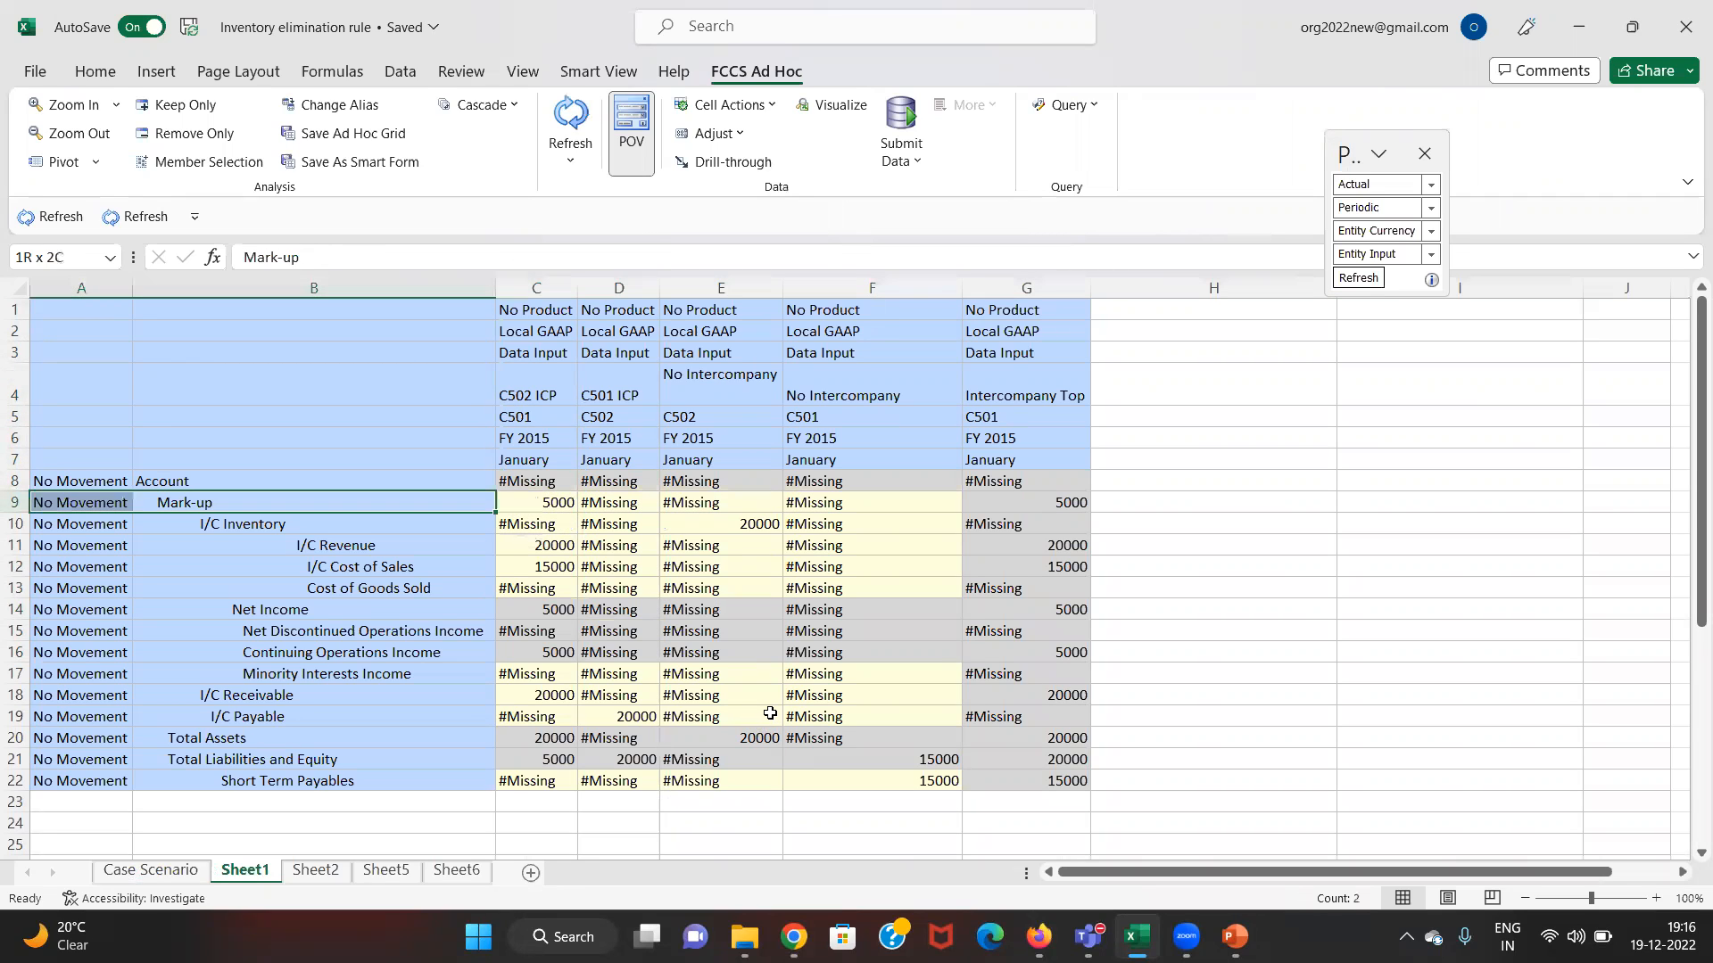
{"action": "key", "text": "Down"}
{"action": "key", "text": "Down"}
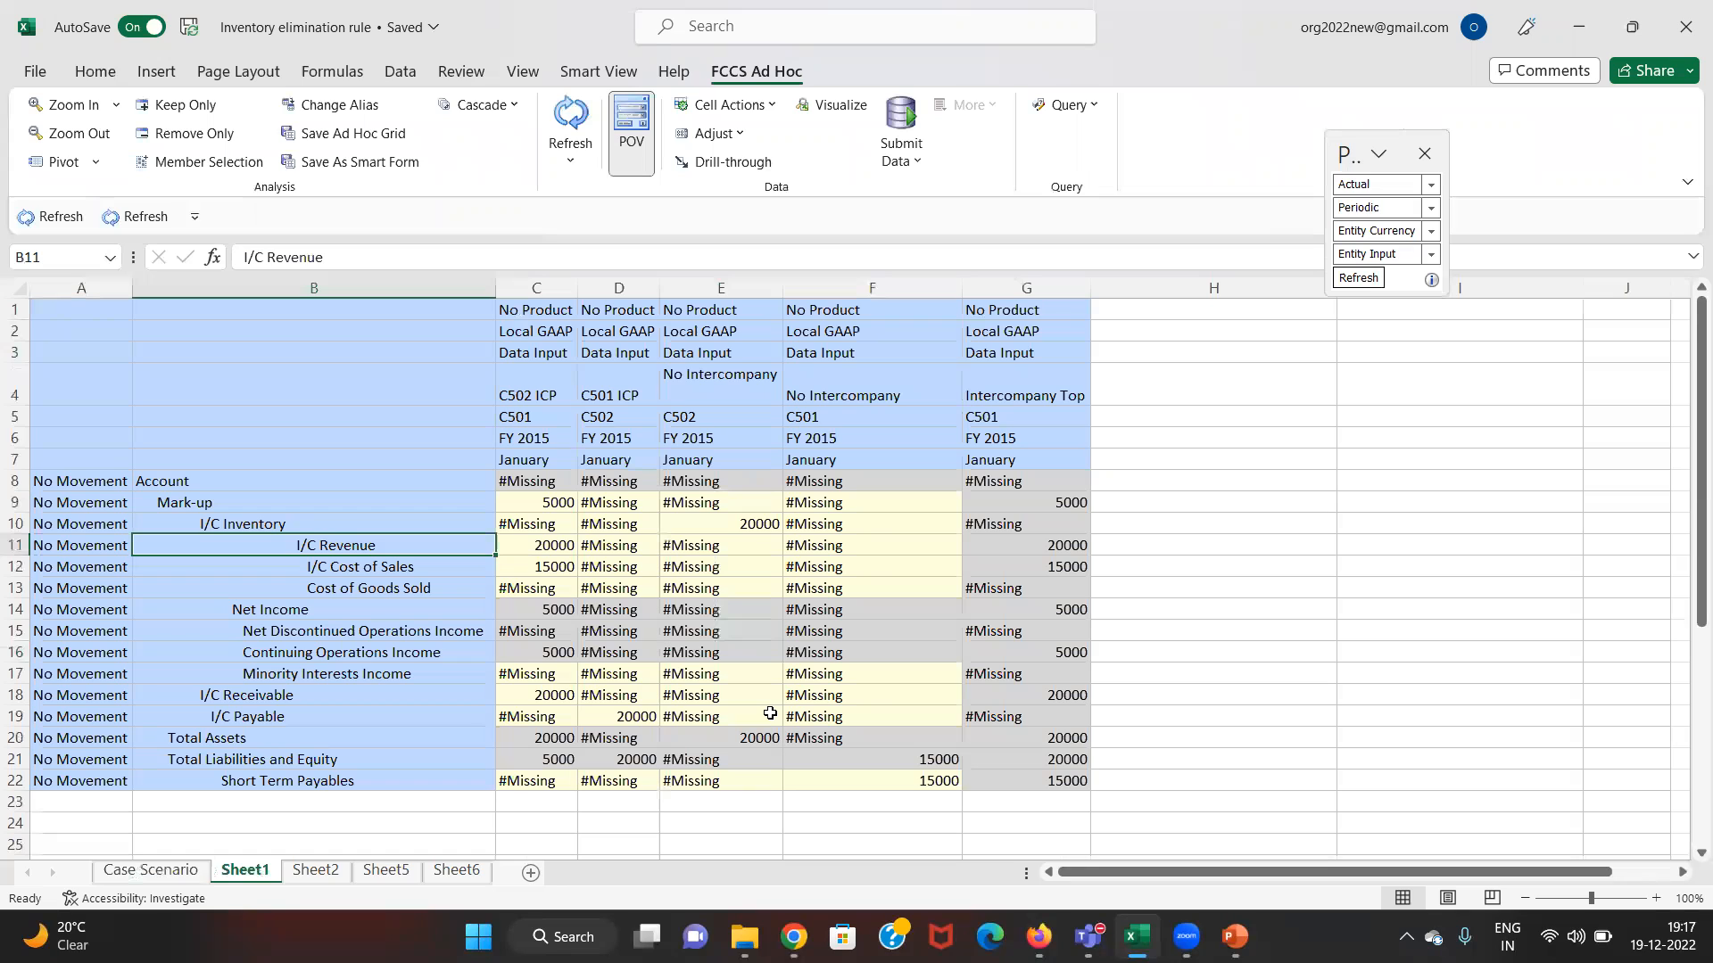
{"action": "key", "text": "shift+Right"}
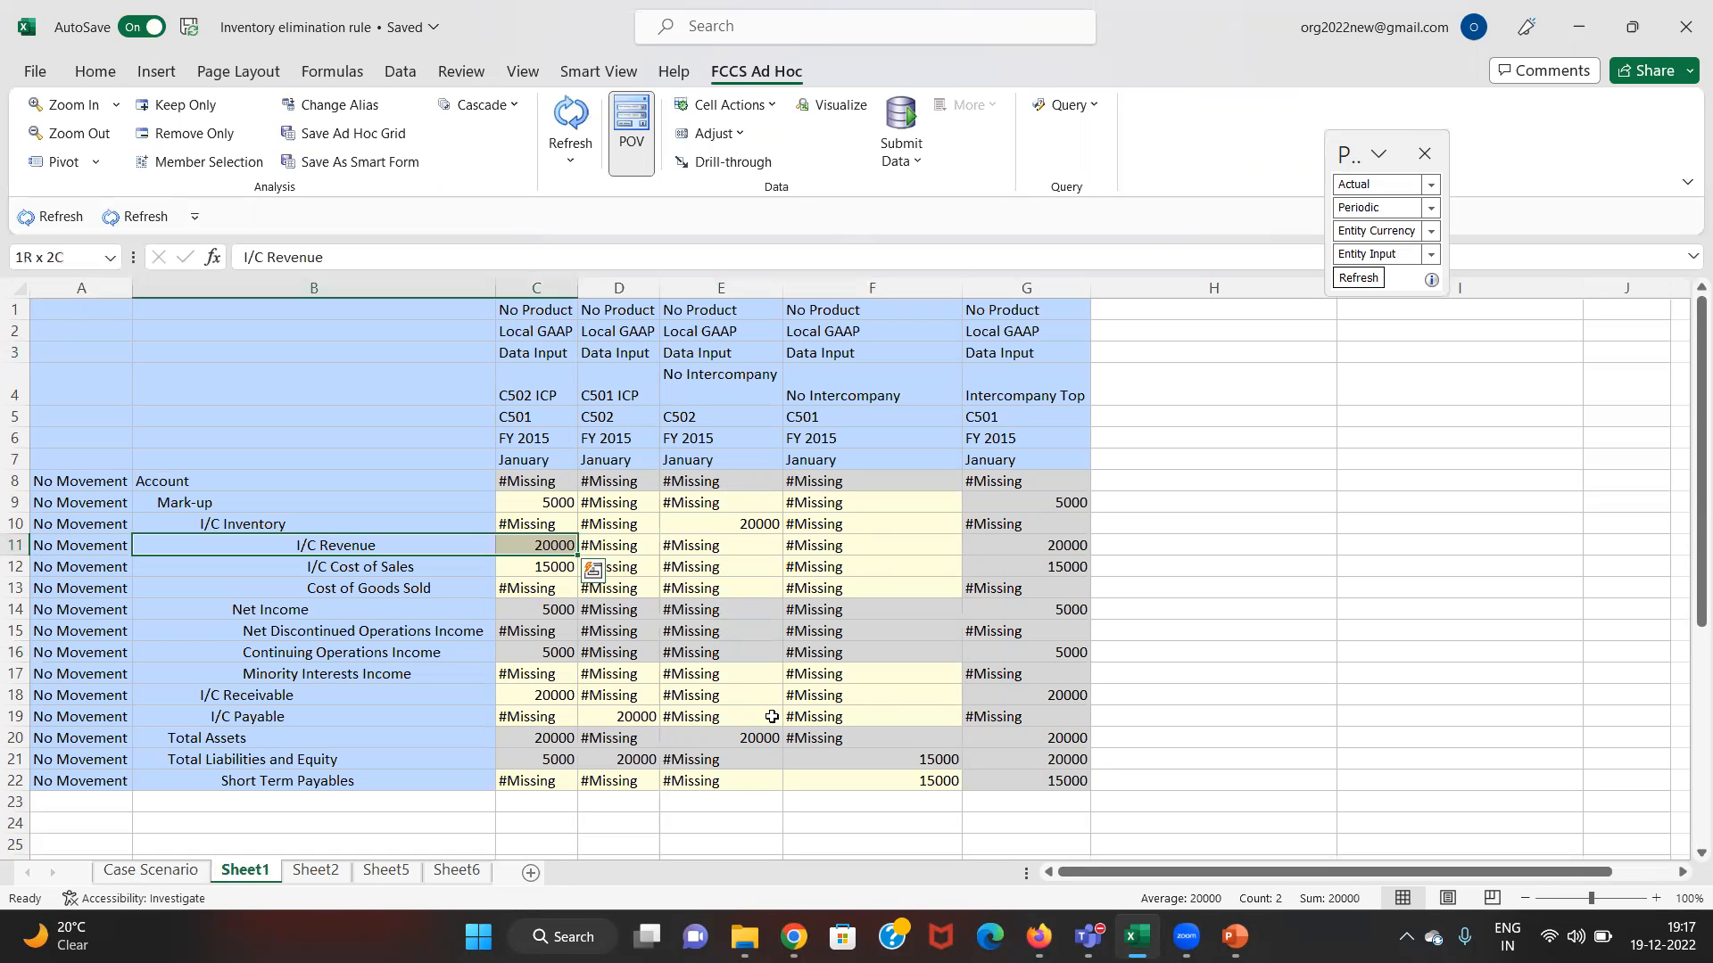
{"action": "key", "text": "ctrl+q"}
{"action": "key", "text": "Escape"}
{"action": "key", "text": "ctrl+q"}
{"action": "key", "text": "Escape"}
{"action": "key", "text": "Down"}
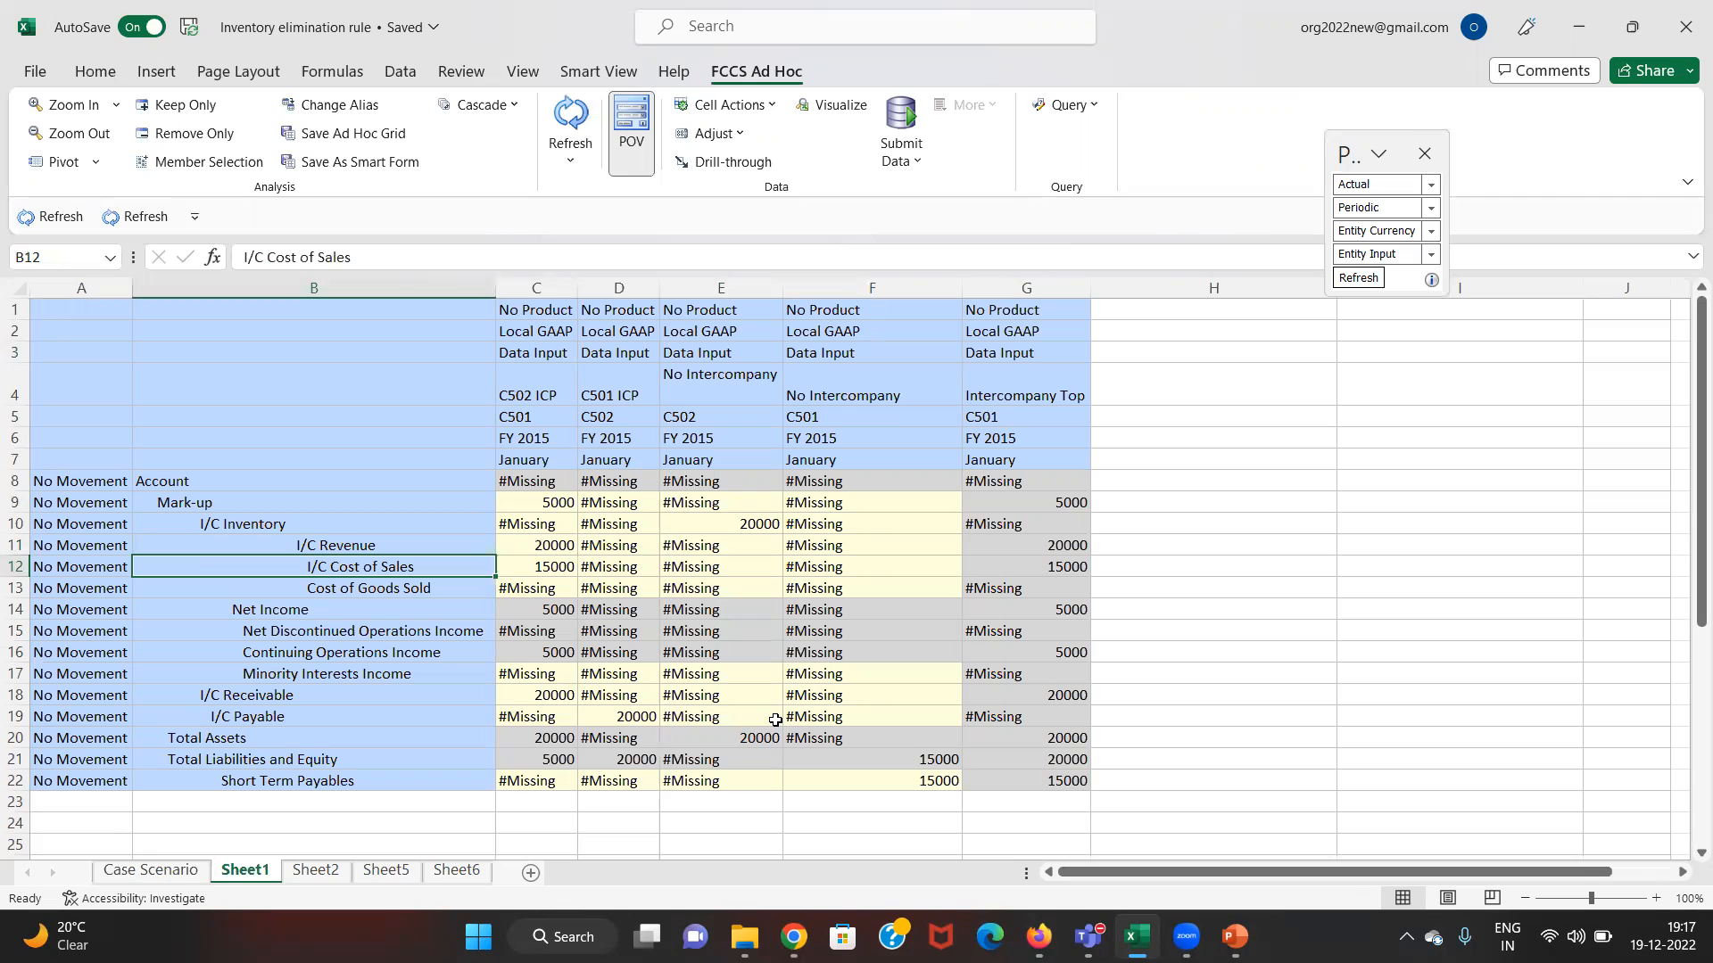
{"action": "key", "text": "Right"}
{"action": "key", "text": "Right"}
{"action": "key", "text": "Right"}
{"action": "key", "text": "Right"}
{"action": "key", "text": "Right"}
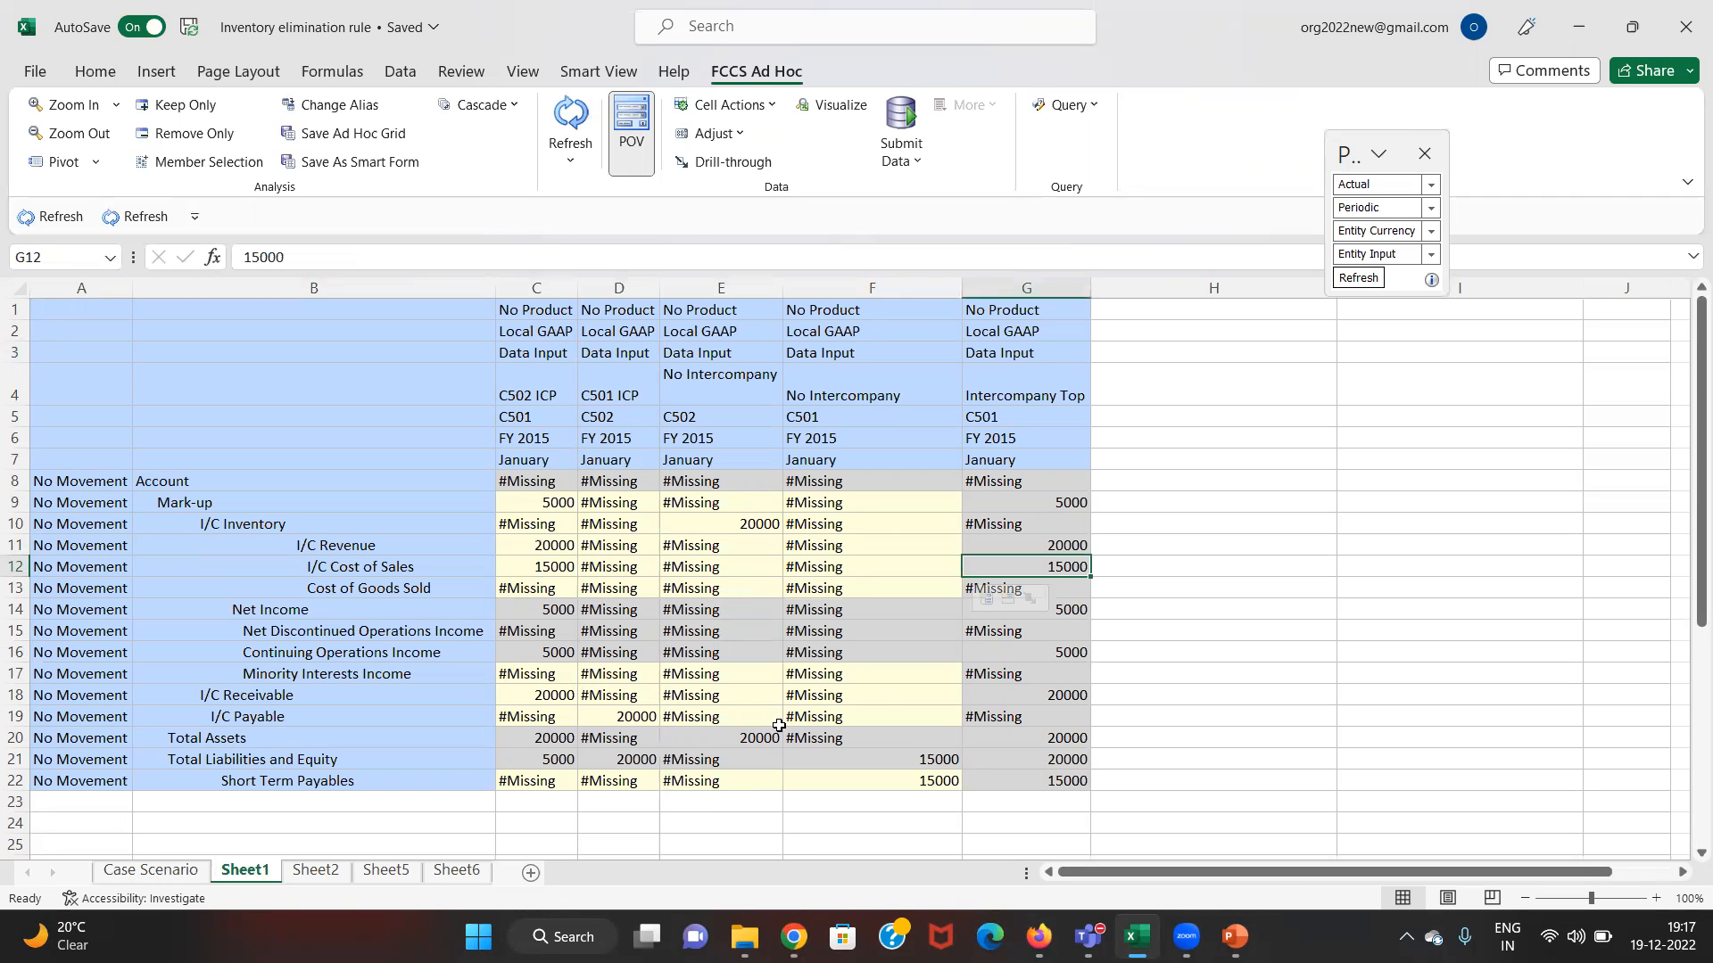
- Review the holding company's inventory purchase entry on the Case Scenario sheet and make its Creditor Payable amount in D5 bold
{"action": "key", "text": "ctrl+Page_Up"}
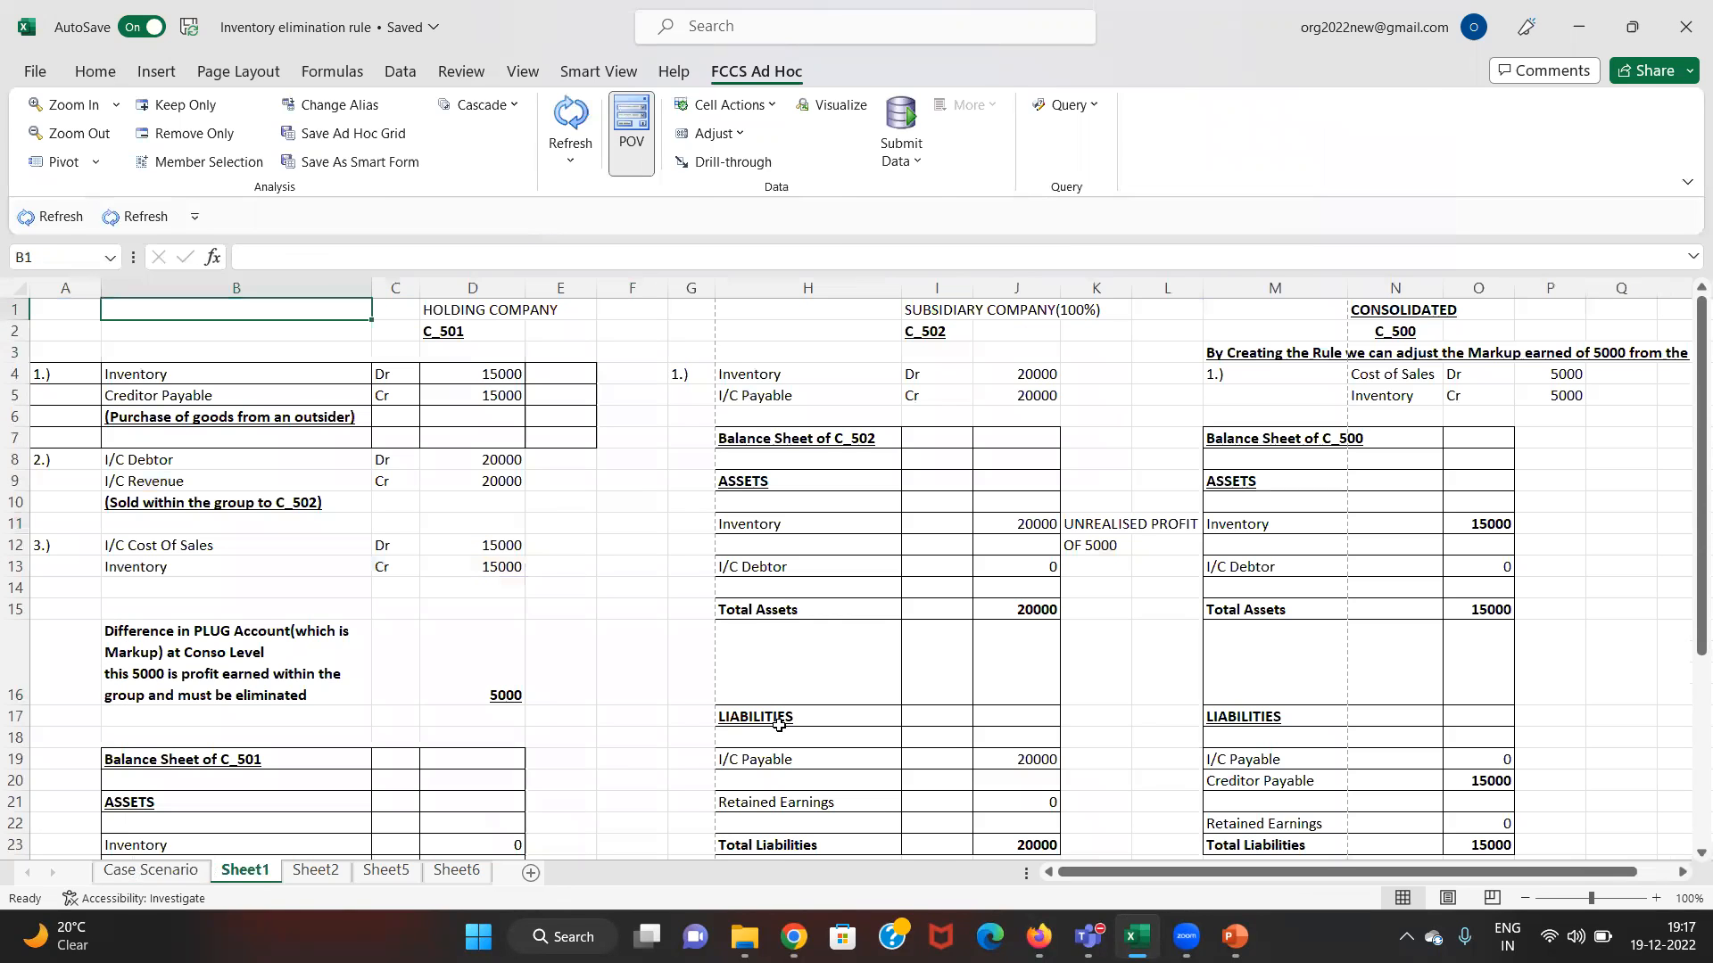
{"action": "key", "text": "Down"}
{"action": "key", "text": "Down"}
{"action": "key", "text": "Right"}
{"action": "key", "text": "Down"}
{"action": "key", "text": "Down"}
{"action": "key", "text": "Up"}
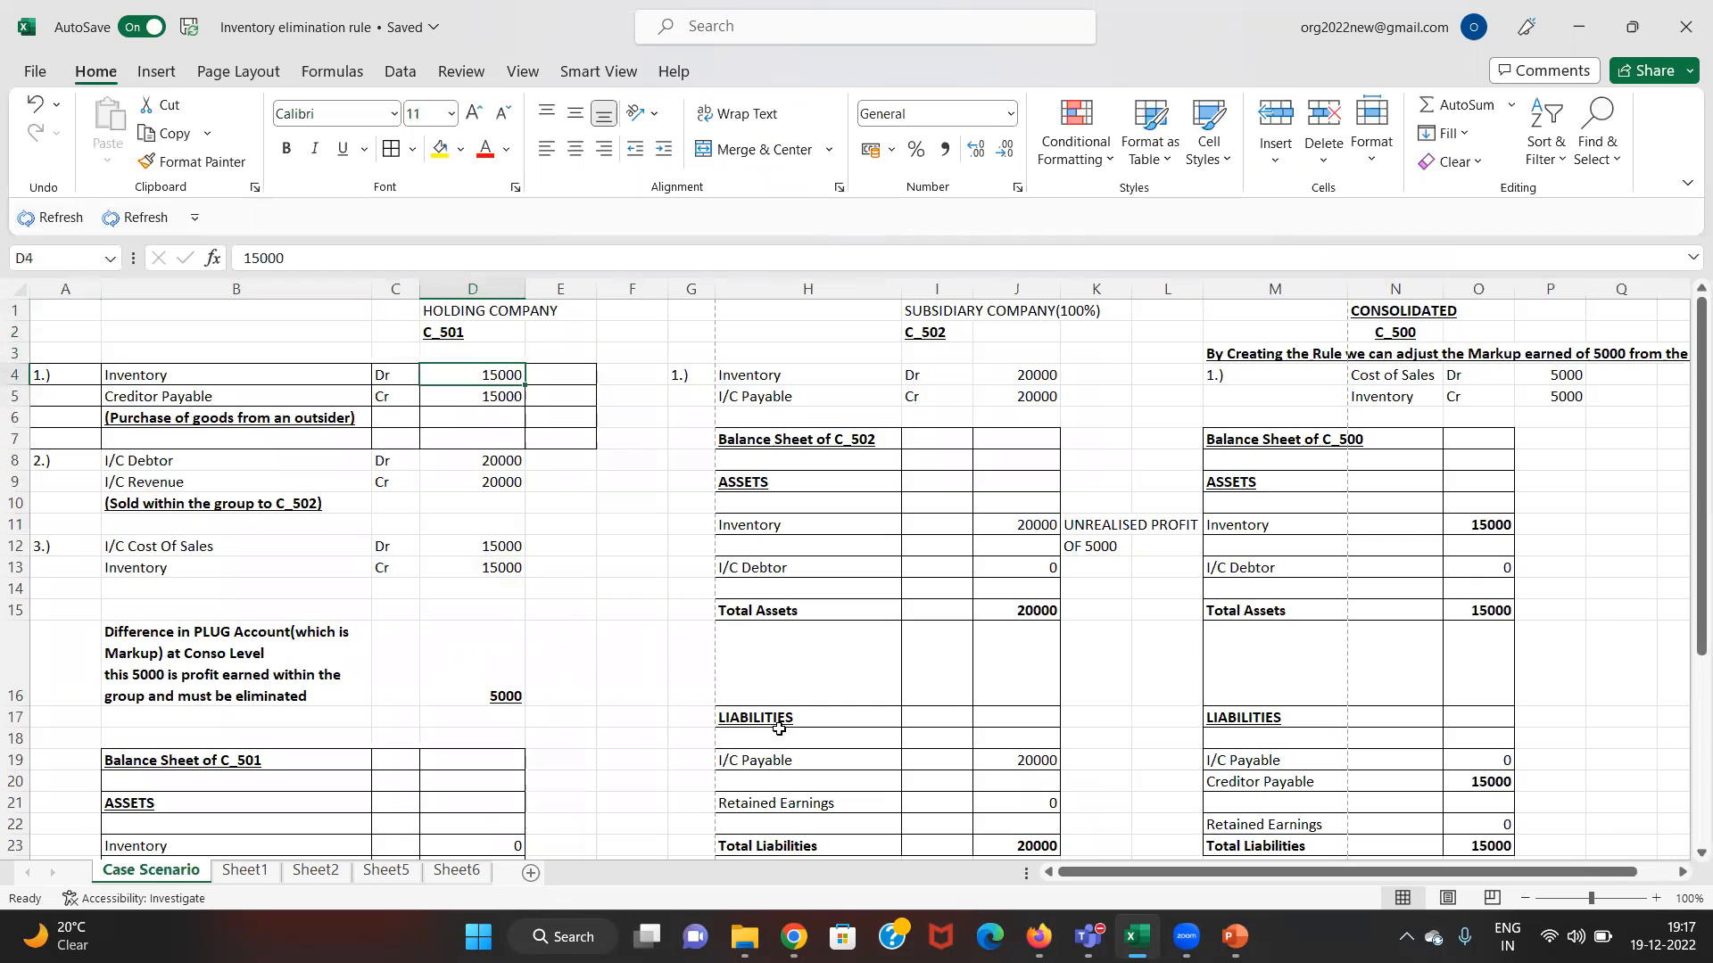
{"action": "key", "text": "Down"}
{"action": "key", "text": "Up"}
{"action": "key", "text": "Down"}
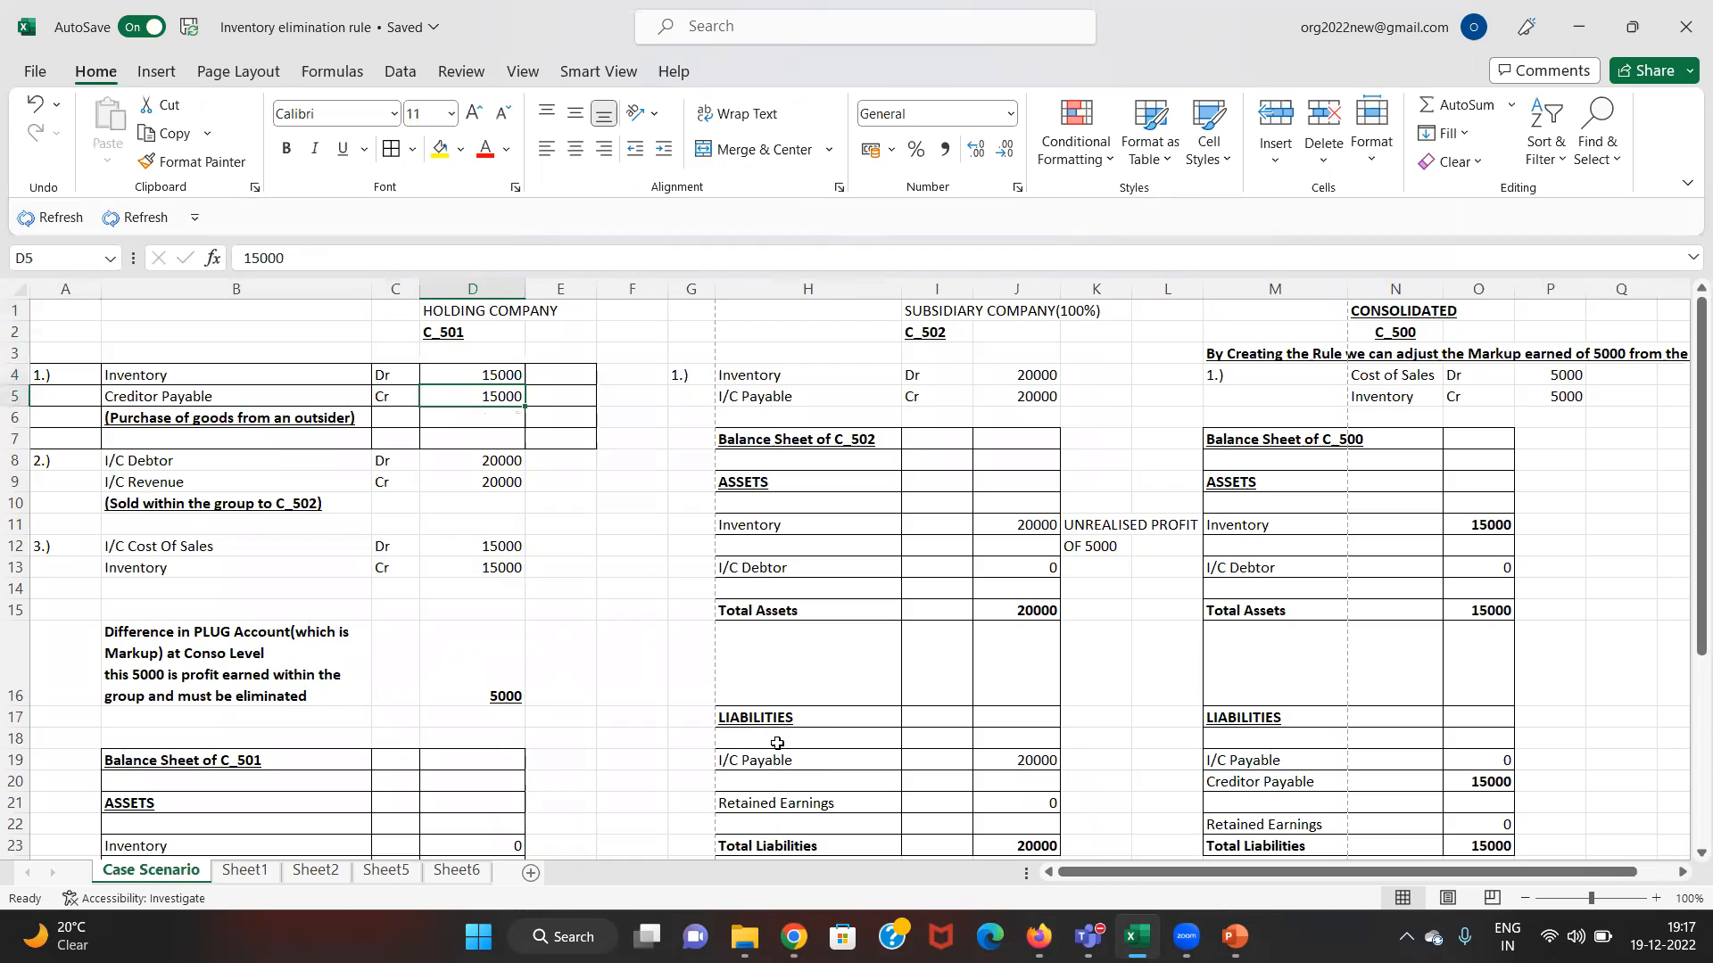
{"action": "key", "text": "ctrl+b"}
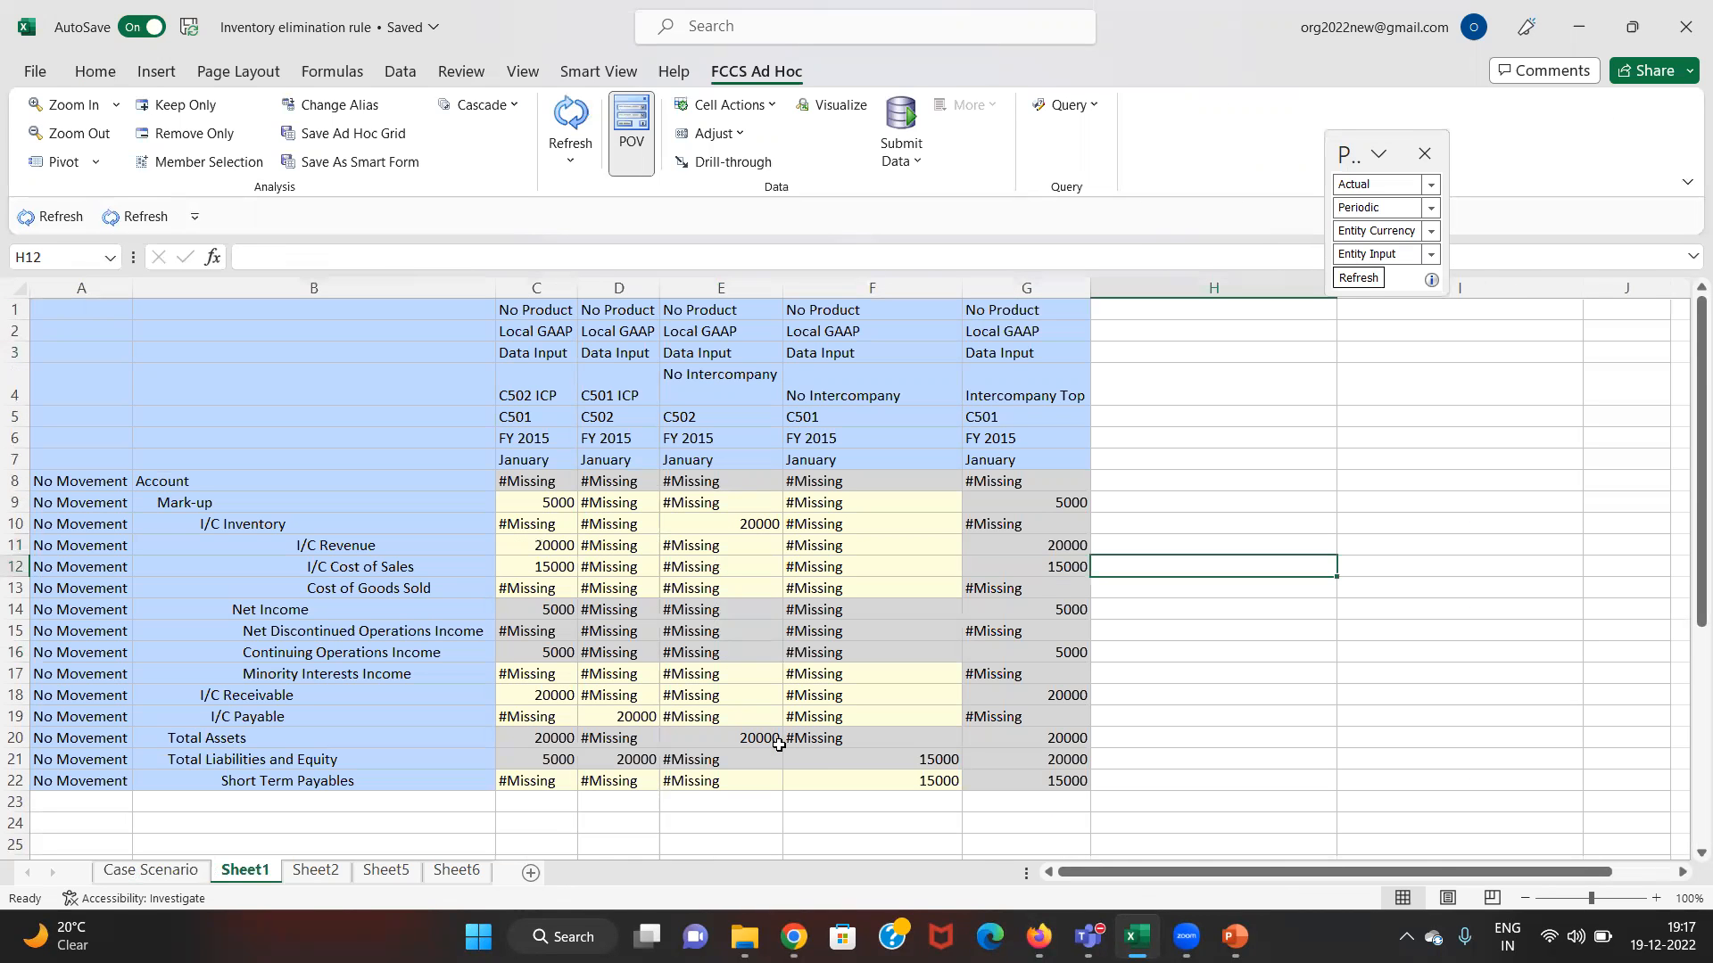
- Return to Sheet1 and examine the Intercompany Top column for C501 from its headings down through the account rows
{"action": "key", "text": "Left"}
{"action": "key", "text": "ctrl+Up"}
{"action": "key", "text": "Down"}
{"action": "key", "text": "Down"}
{"action": "key", "text": "Down"}
{"action": "key", "text": "Down"}
{"action": "key", "text": "Down"}
{"action": "key", "text": "Down"}
{"action": "key", "text": "Down"}
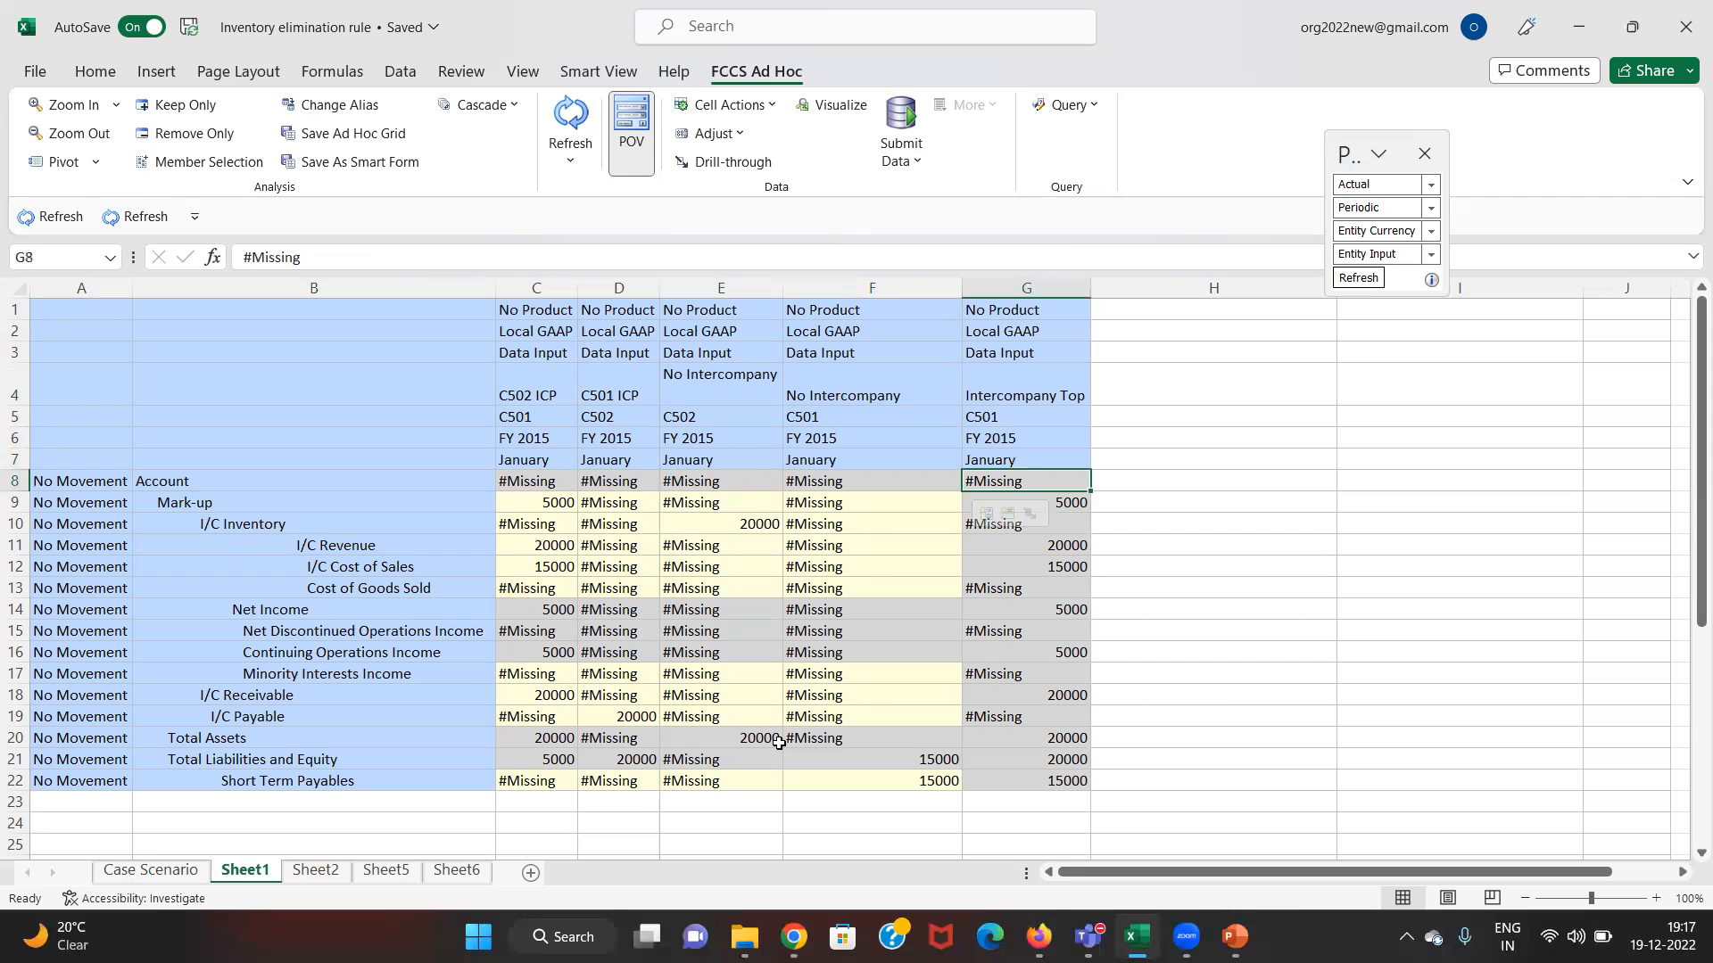
{"action": "key", "text": "Down"}
{"action": "key", "text": "Down"}
{"action": "key", "text": "Down"}
{"action": "key", "text": "Down"}
{"action": "key", "text": "Down"}
{"action": "key", "text": "Down"}
{"action": "key", "text": "Down"}
{"action": "key", "text": "Down"}
{"action": "key", "text": "Down"}
{"action": "key", "text": "Down"}
{"action": "key", "text": "Left"}
{"action": "key", "text": "Up"}
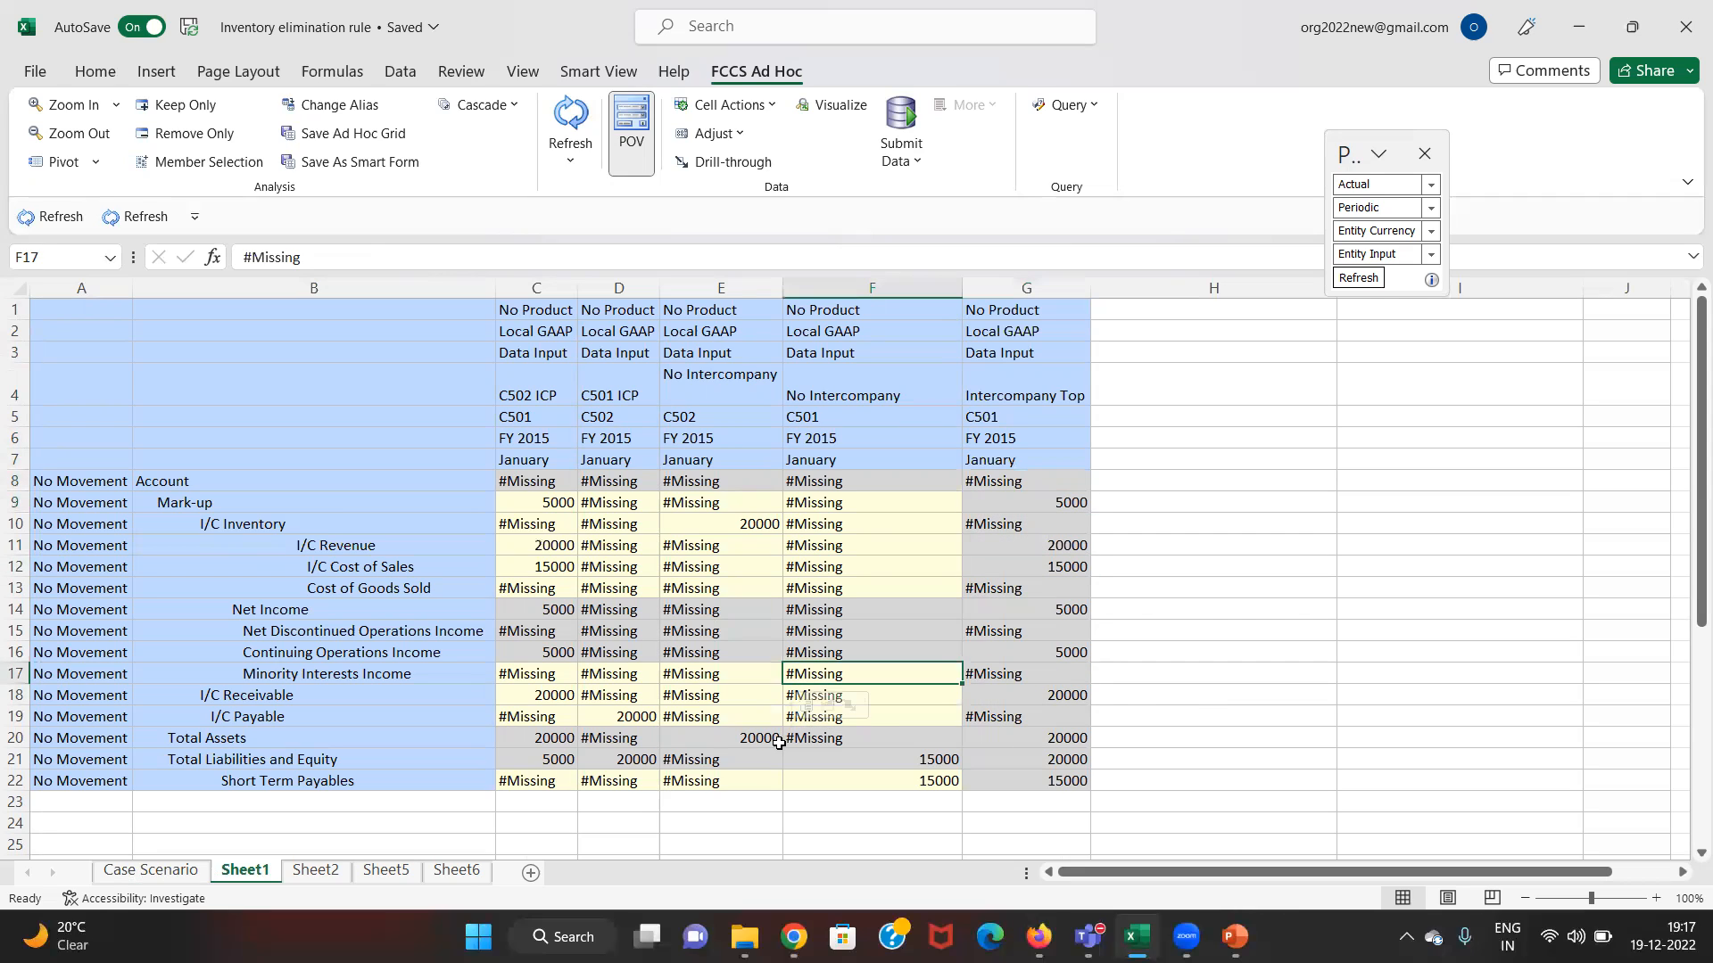
- Examine the C501 No Intercompany column in Sheet1 from its headings down to the Short Term Payables row
{"action": "key", "text": "Up"}
{"action": "key", "text": "Up"}
{"action": "key", "text": "Up"}
{"action": "key", "text": "Up"}
{"action": "key", "text": "Up"}
{"action": "key", "text": "Up"}
{"action": "key", "text": "Up"}
{"action": "key", "text": "Up"}
{"action": "key", "text": "Up"}
{"action": "key", "text": "Up"}
{"action": "key", "text": "Up"}
{"action": "key", "text": "Up"}
{"action": "key", "text": "Up"}
{"action": "key", "text": "Up"}
{"action": "key", "text": "Down"}
{"action": "key", "text": "Down"}
{"action": "key", "text": "Up"}
{"action": "key", "text": "Up"}
{"action": "key", "text": "Up"}
{"action": "key", "text": "Up"}
{"action": "key", "text": "ctrl+space"}
{"action": "key", "text": "Down"}
{"action": "key", "text": "Down"}
{"action": "key", "text": "Down"}
{"action": "key", "text": "Down"}
{"action": "key", "text": "Down"}
{"action": "key", "text": "Down"}
{"action": "key", "text": "Down"}
{"action": "key", "text": "Down"}
{"action": "key", "text": "Down"}
{"action": "key", "text": "Down"}
{"action": "key", "text": "Down"}
{"action": "key", "text": "Down"}
{"action": "key", "text": "Down"}
{"action": "key", "text": "Down"}
{"action": "key", "text": "Down"}
{"action": "key", "text": "Down"}
{"action": "key", "text": "Down"}
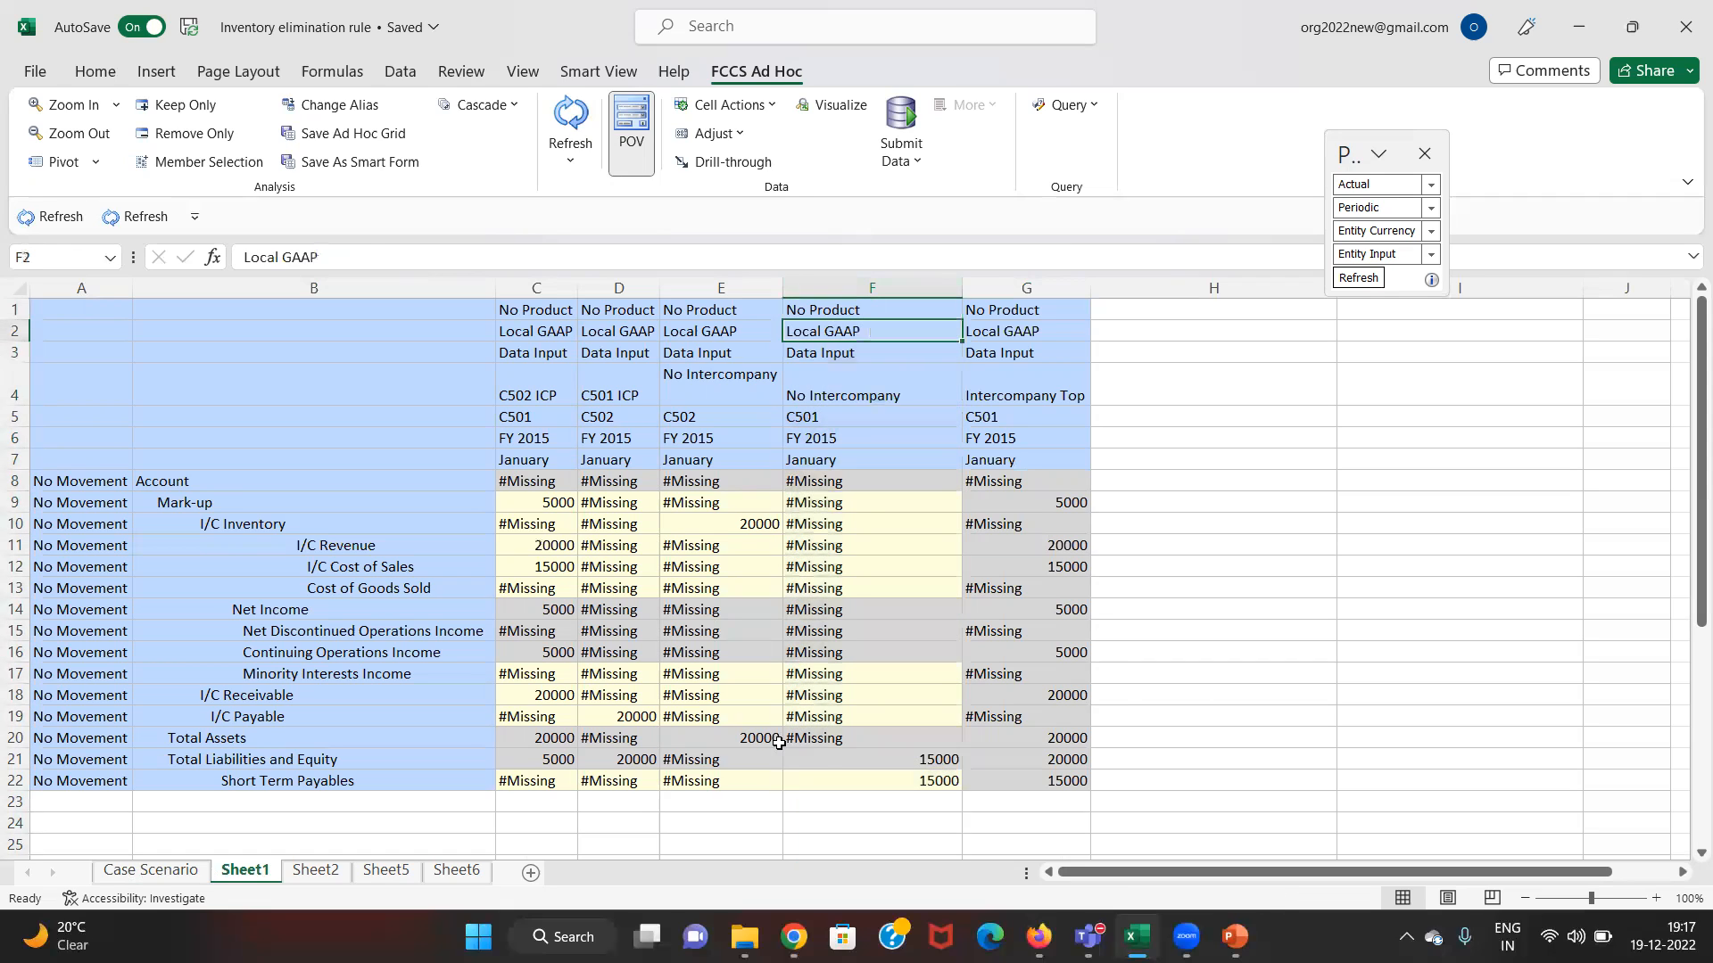
{"action": "key", "text": "Down"}
{"action": "key", "text": "Down"}
{"action": "key", "text": "Down"}
{"action": "key", "text": "Down"}
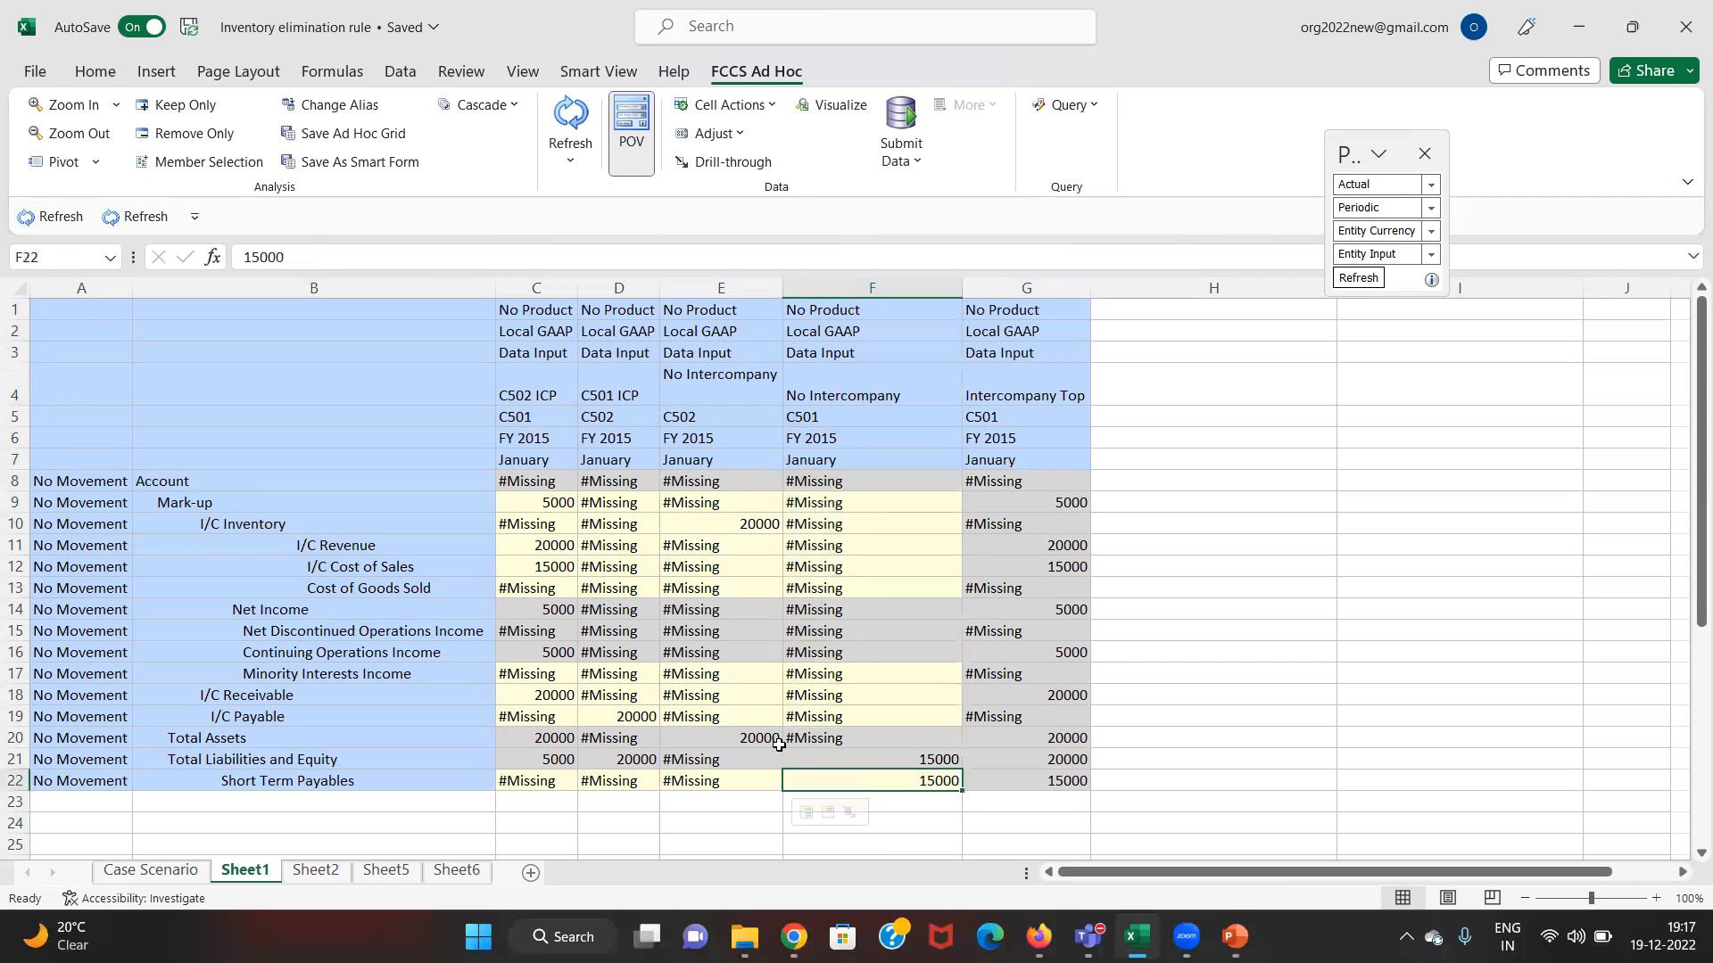
- Compare the Short Term Payables row across the entity columns and return to the Case Scenario sheet
{"action": "key", "text": "Left"}
{"action": "key", "text": "Left"}
{"action": "key", "text": "Left"}
{"action": "key", "text": "Right"}
{"action": "key", "text": "Right"}
{"action": "key", "text": "Right"}
{"action": "key", "text": "Left"}
{"action": "key", "text": "Left"}
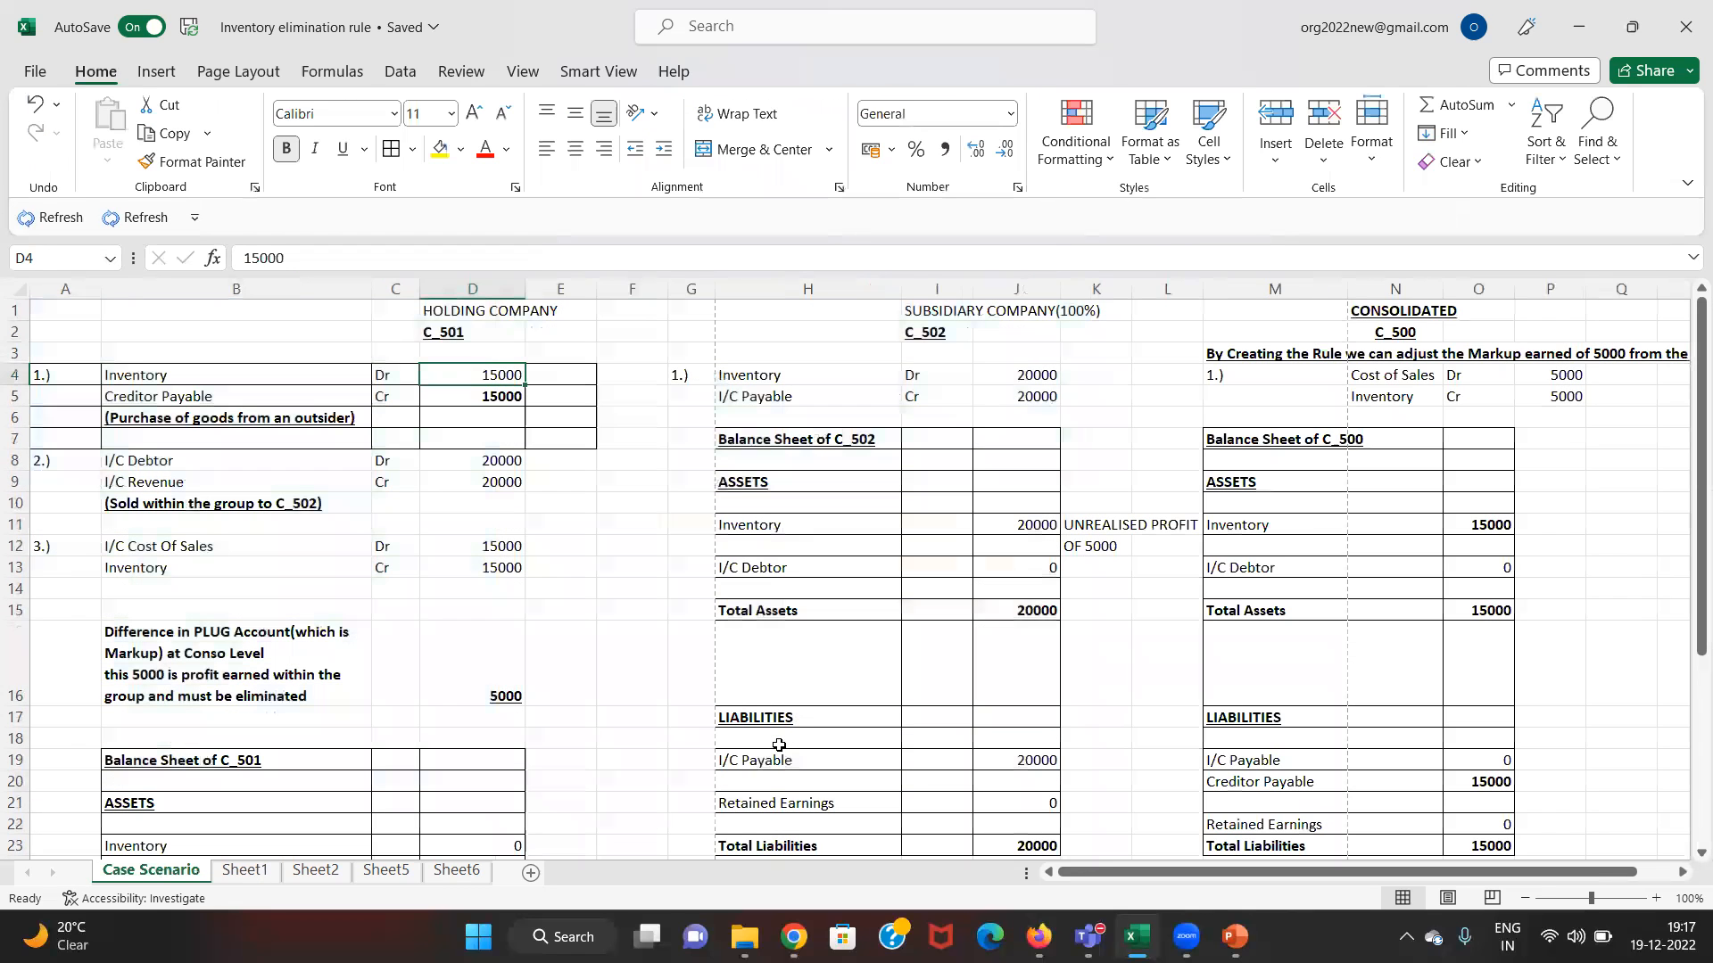
- Review the holding company's entries on the Case Scenario sheet from the inventory purchase down to the I/C Debtor amount in D8
{"action": "key", "text": "Up"}
{"action": "key", "text": "Up"}
{"action": "key", "text": "Up"}
{"action": "key", "text": "Down"}
{"action": "key", "text": "Down"}
{"action": "key", "text": "Down"}
{"action": "key", "text": "Down"}
{"action": "key", "text": "Down"}
{"action": "key", "text": "Down"}
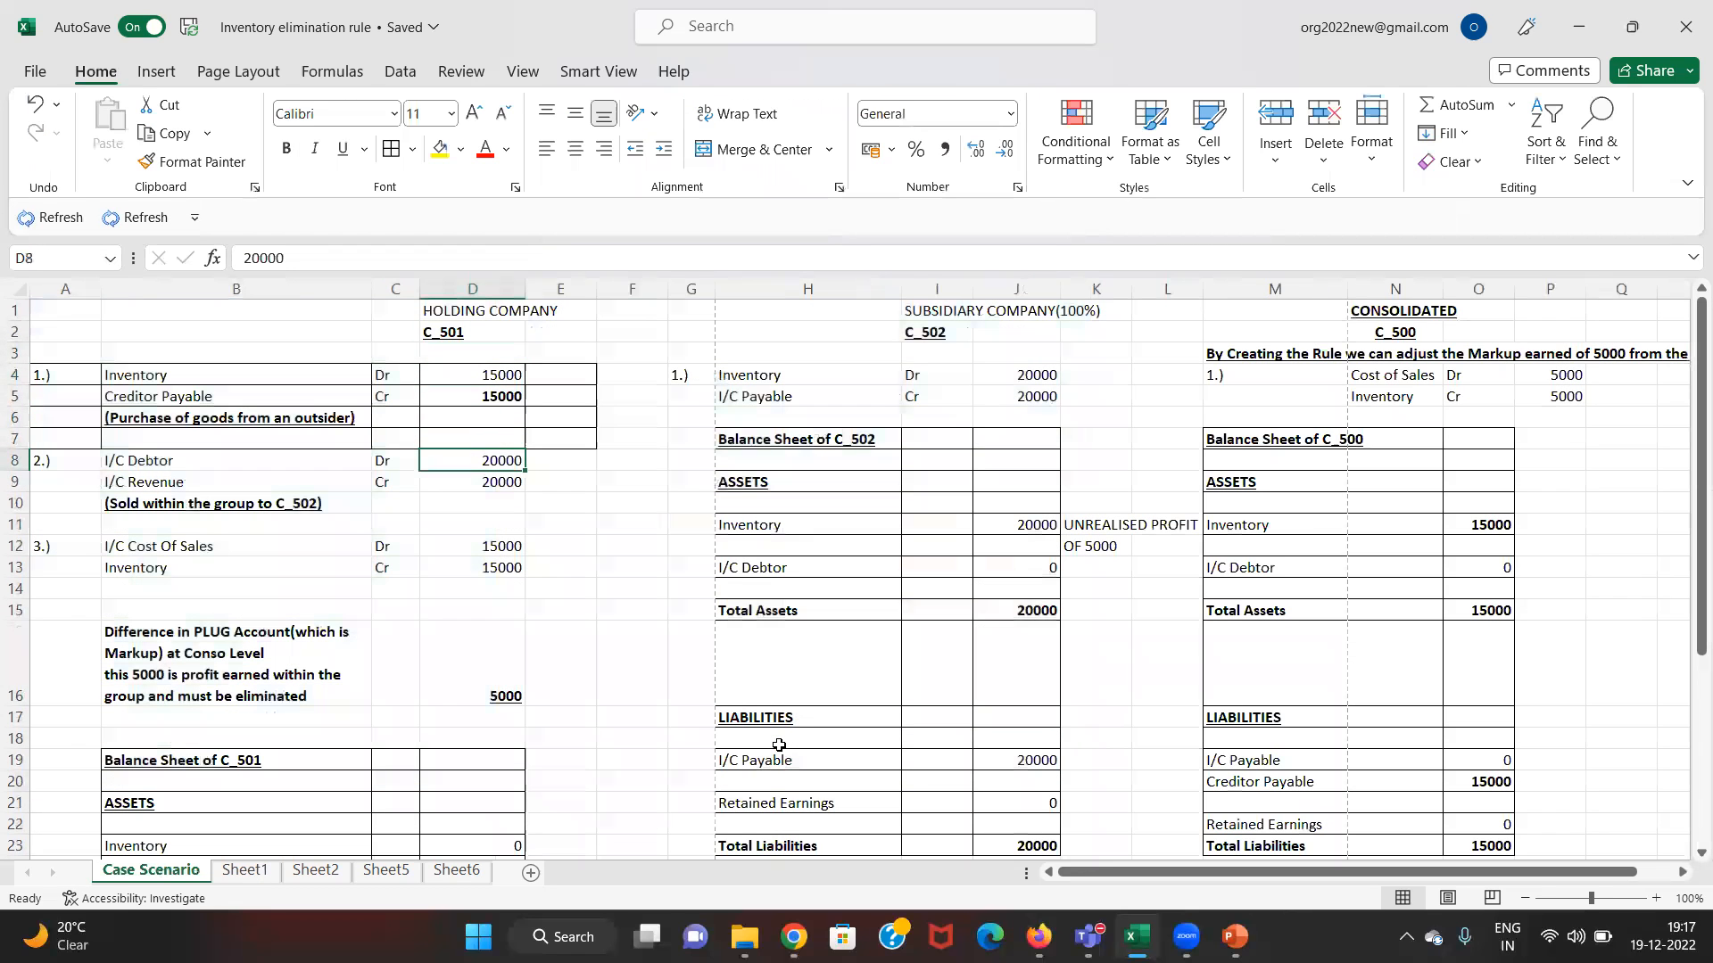
- Return to Sheet1 and examine the C501 column with partner C502 ICP up to its intercompany heading
{"action": "key", "text": "ctrl+Page_Down"}
{"action": "key", "text": "Up"}
{"action": "key", "text": "Up"}
{"action": "key", "text": "Up"}
{"action": "key", "text": "Up"}
{"action": "key", "text": "Up"}
{"action": "key", "text": "Up"}
{"action": "key", "text": "Up"}
{"action": "key", "text": "Up"}
{"action": "key", "text": "Up"}
{"action": "key", "text": "Up"}
{"action": "key", "text": "Up"}
{"action": "key", "text": "Up"}
{"action": "key", "text": "Up"}
{"action": "key", "text": "Up"}
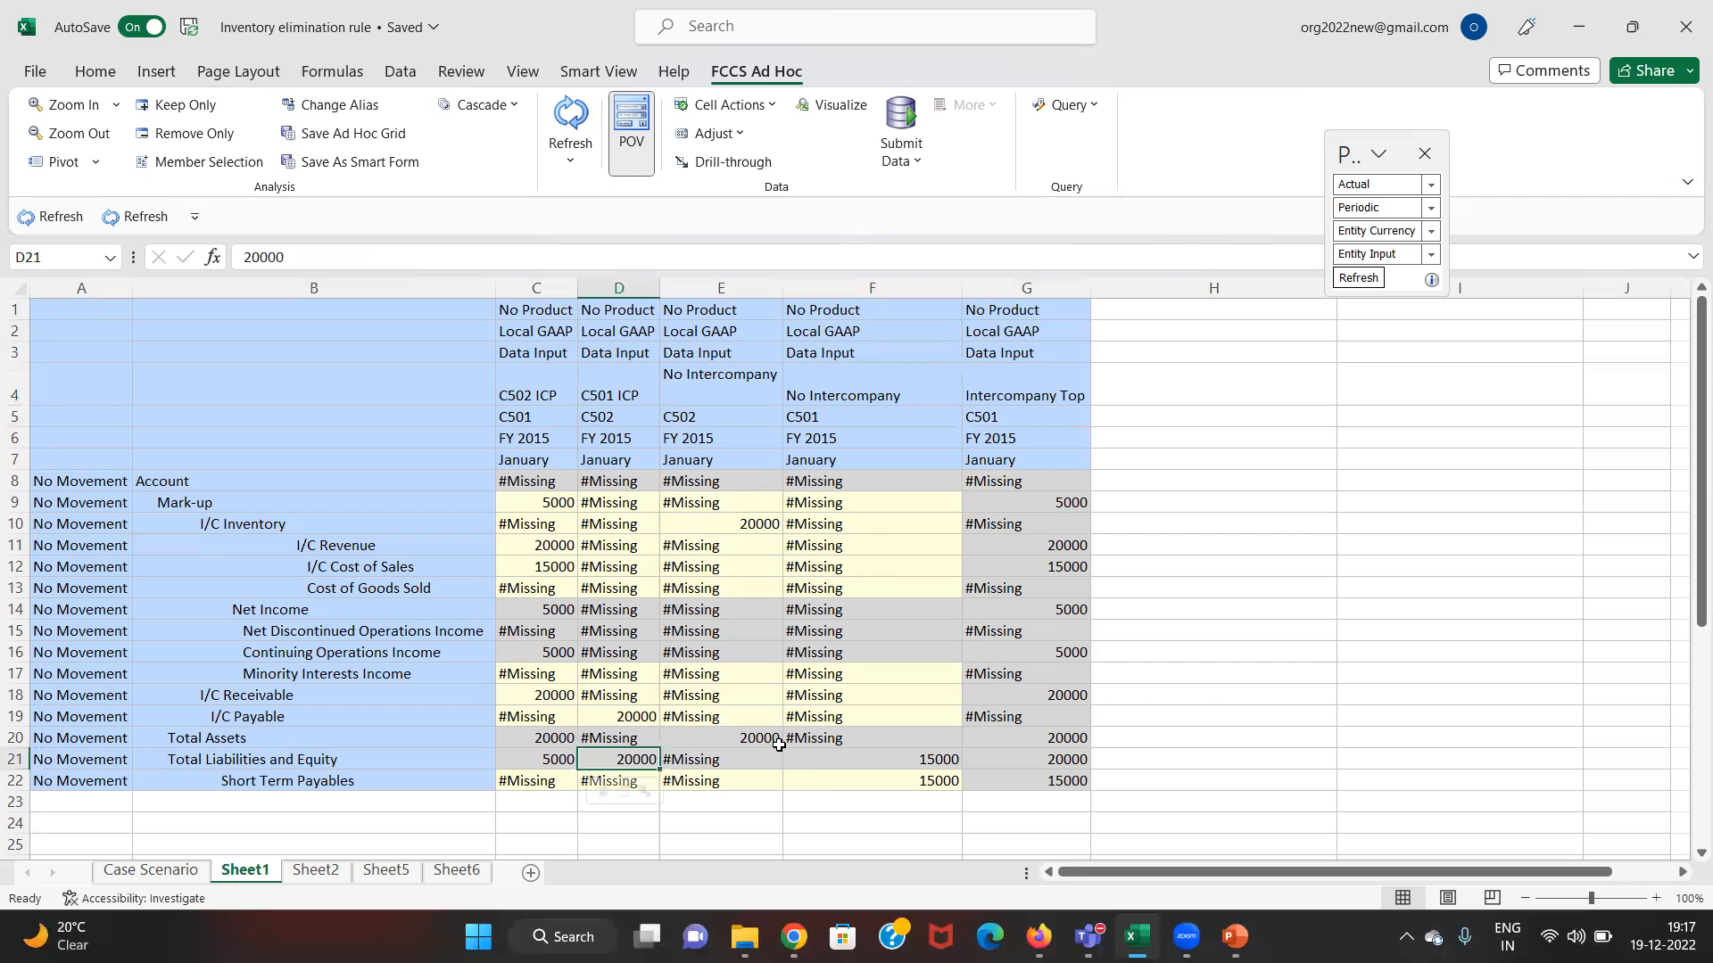
{"action": "key", "text": "Left"}
{"action": "key", "text": "Up"}
{"action": "key", "text": "Up"}
{"action": "key", "text": "Up"}
{"action": "key", "text": "Up"}
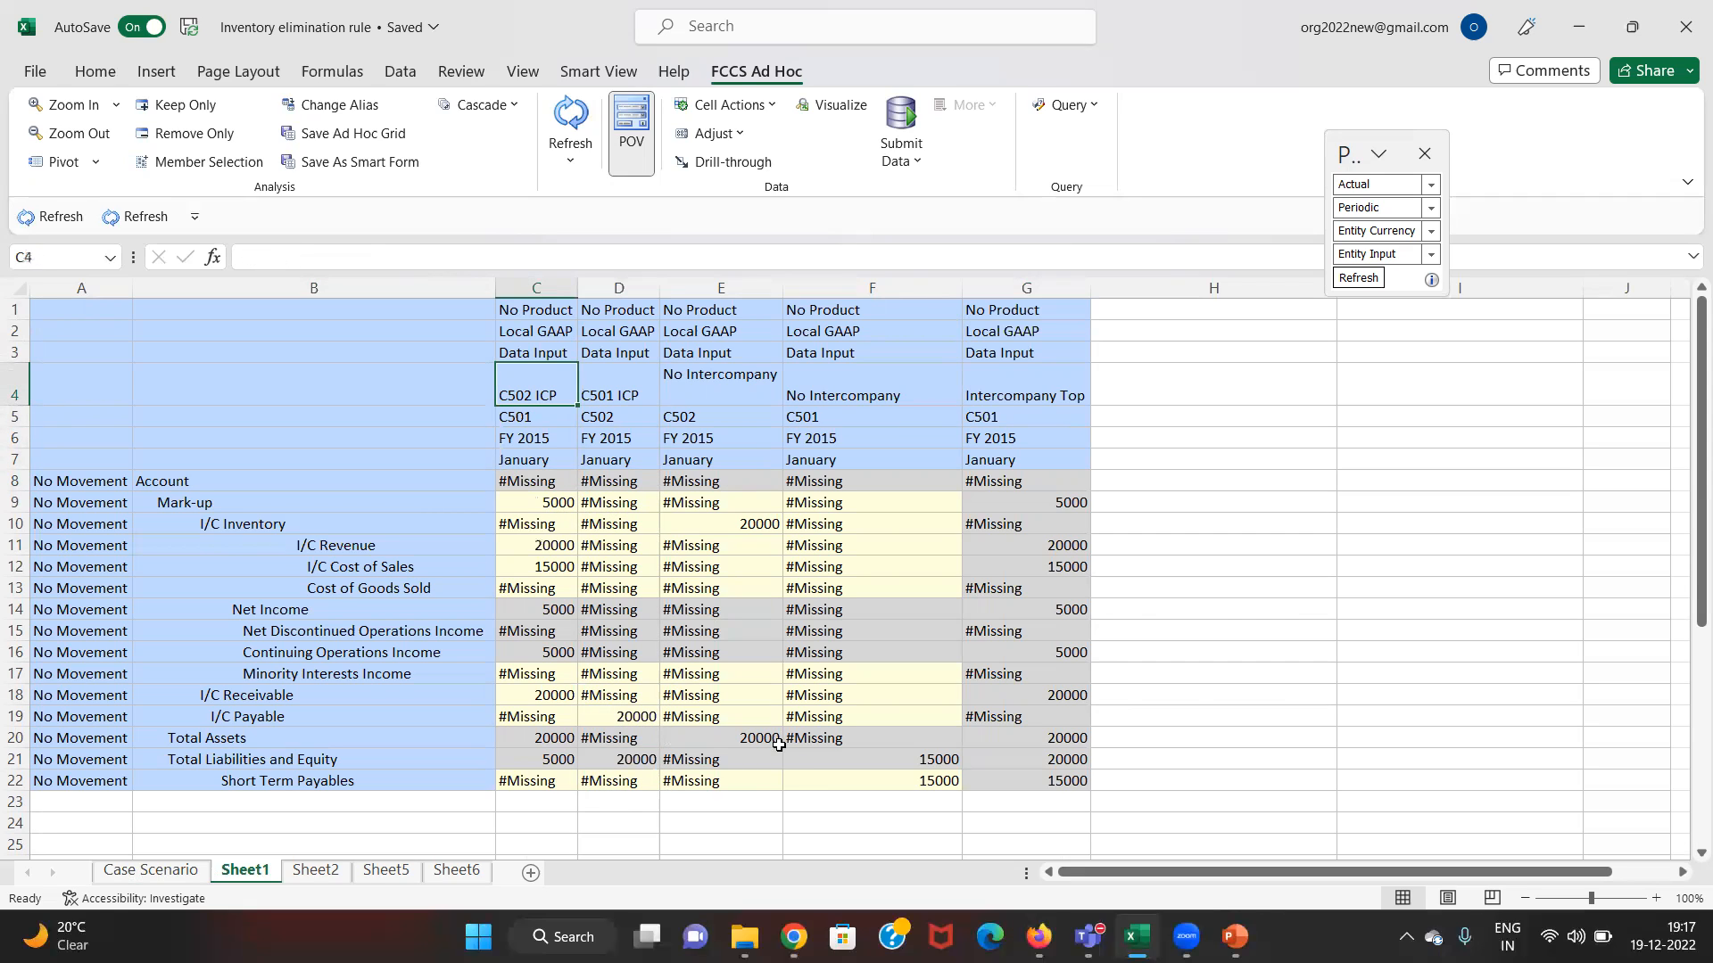
- Check the account rows under C502 ICP and make the I/C Revenue amount in D9 of the Case Scenario sheet bold
{"action": "key", "text": "Down"}
{"action": "key", "text": "Down"}
{"action": "key", "text": "Down"}
{"action": "key", "text": "Down"}
{"action": "key", "text": "Down"}
{"action": "key", "text": "Down"}
{"action": "key", "text": "Down"}
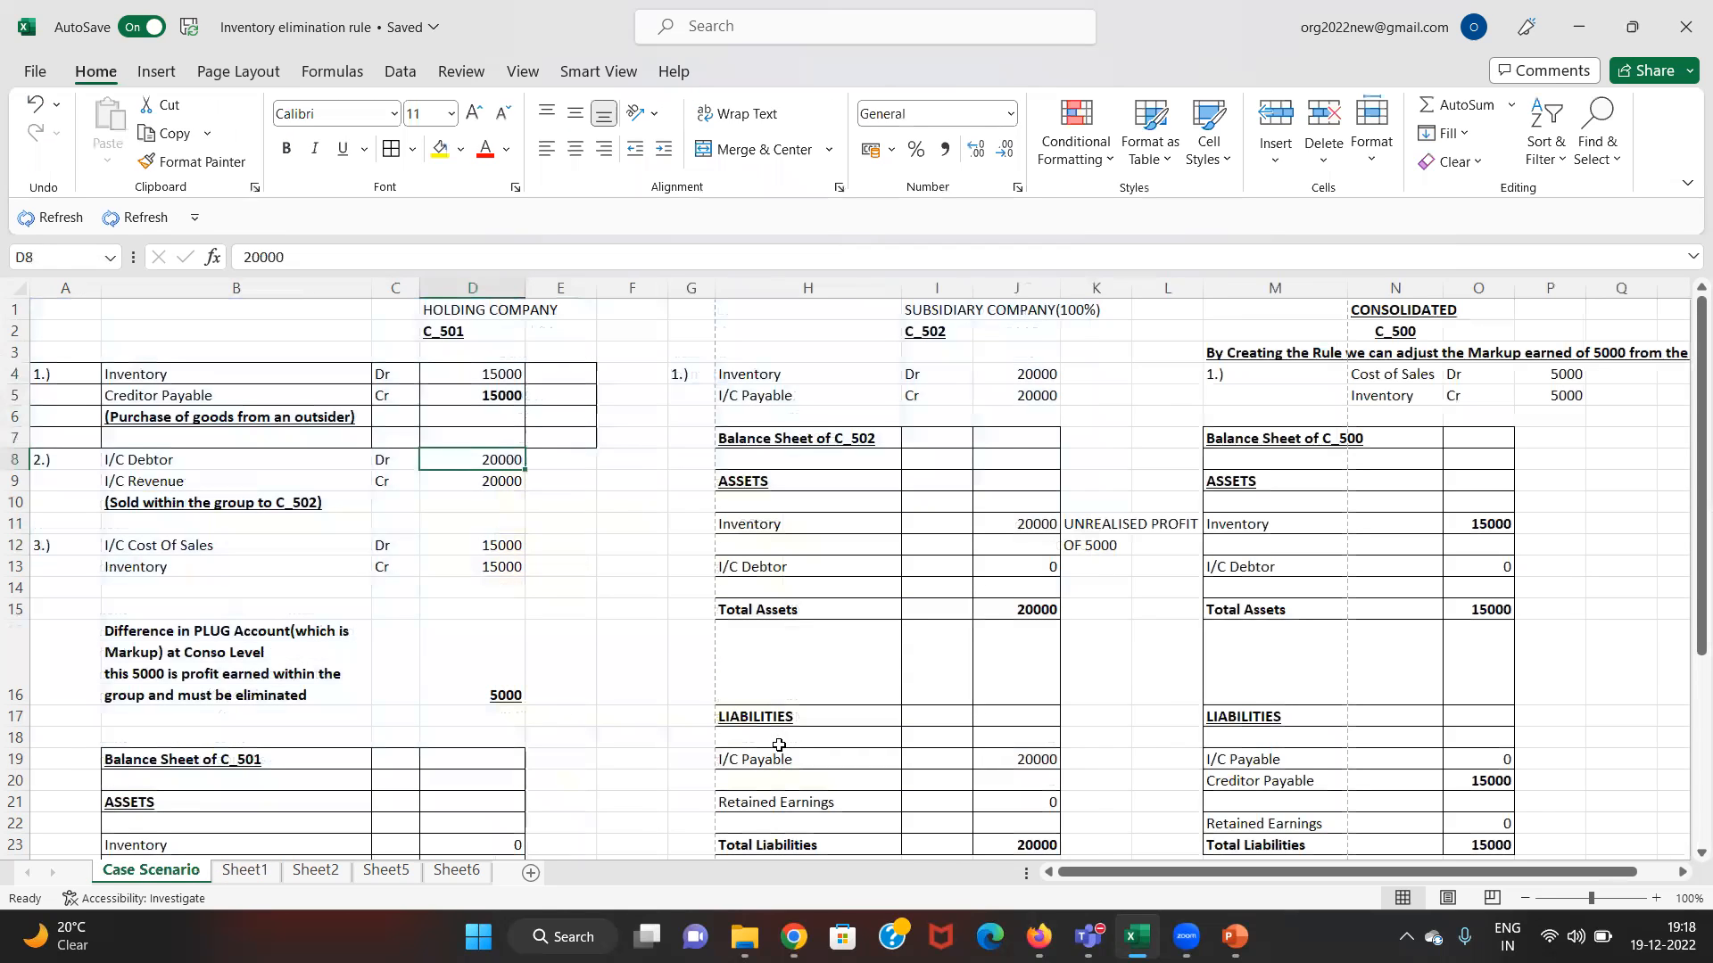
{"action": "key", "text": "Down"}
{"action": "key", "text": "ctrl+b"}
- Make the I/C Receivable amount for C501 with partner C502 ICP bold in Sheet1
{"action": "key", "text": "Down"}
{"action": "key", "text": "Down"}
{"action": "key", "text": "Down"}
{"action": "key", "text": "Down"}
{"action": "key", "text": "Down"}
{"action": "key", "text": "Down"}
{"action": "key", "text": "Down"}
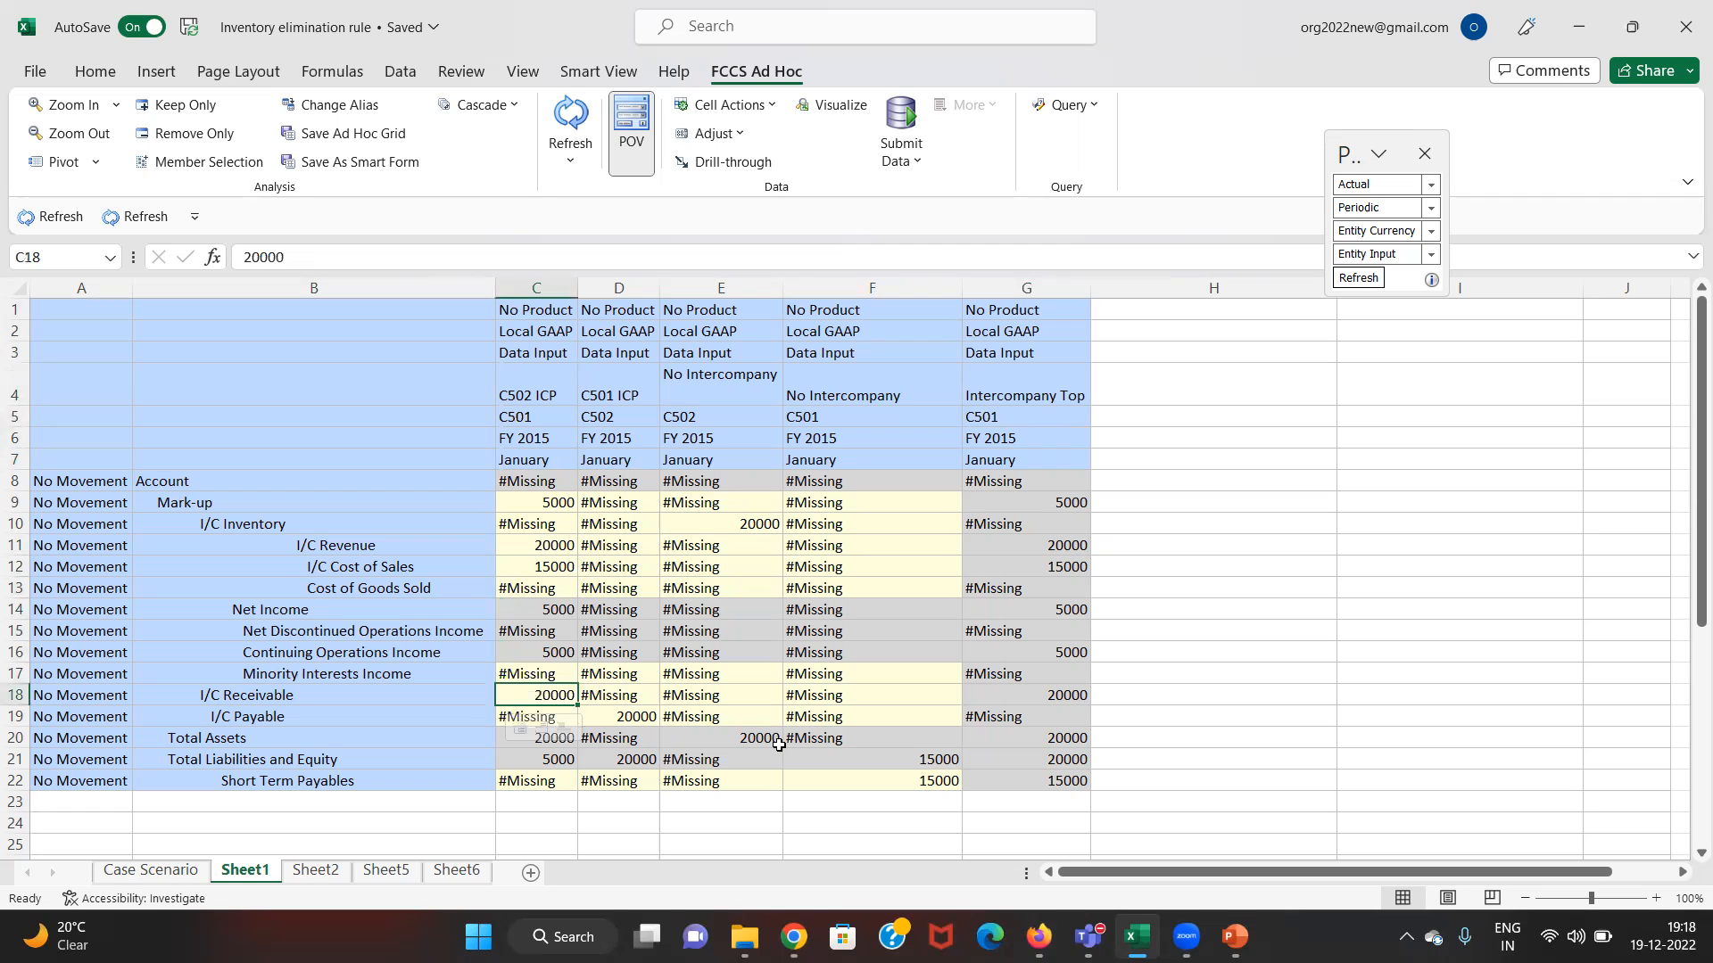
{"action": "key", "text": "ctrl+b"}
- Make the I/C Revenue and I/C Cost of Sales amounts for C501 with partner C502 ICP bold
{"action": "key", "text": "Up"}
{"action": "key", "text": "Up"}
{"action": "key", "text": "Up"}
{"action": "key", "text": "Up"}
{"action": "key", "text": "Up"}
{"action": "key", "text": "Up"}
{"action": "key", "text": "ctrl+Up"}
{"action": "key", "text": "Down"}
{"action": "key", "text": "Down"}
{"action": "key", "text": "Down"}
{"action": "key", "text": "Down"}
{"action": "key", "text": "Down"}
{"action": "key", "text": "Down"}
{"action": "key", "text": "Down"}
{"action": "key", "text": "Down"}
{"action": "key", "text": "Down"}
{"action": "key", "text": "Down"}
{"action": "key", "text": "ctrl+b"}
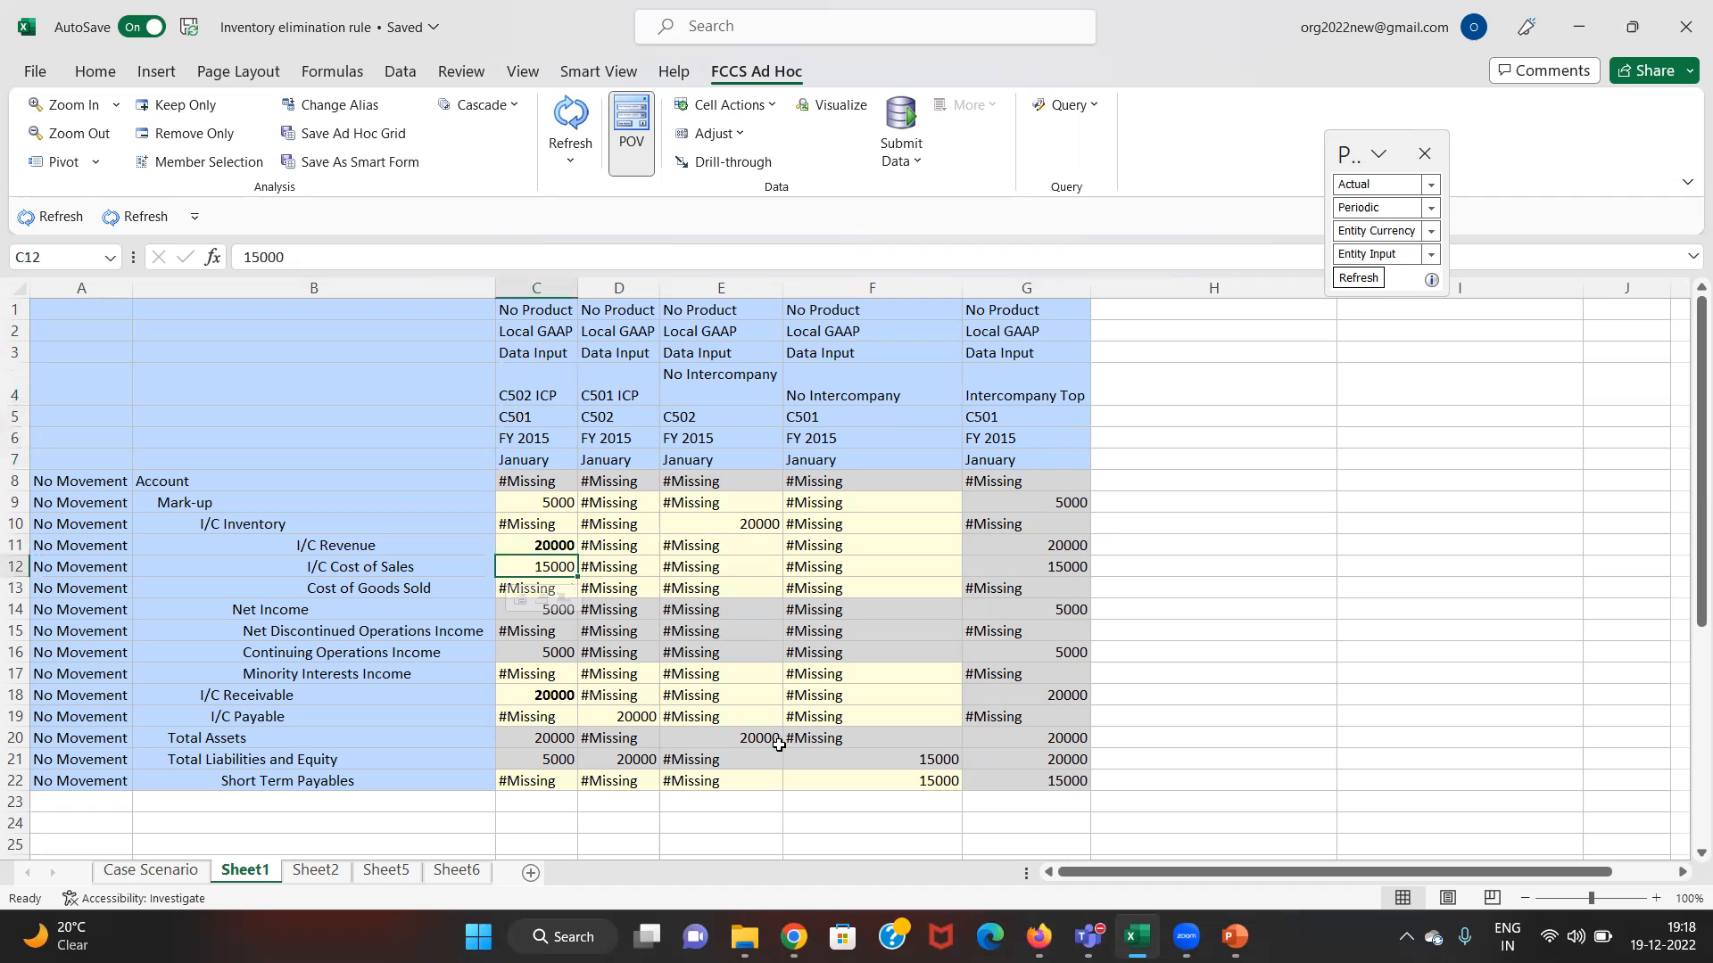
{"action": "key", "text": "ctrl+b"}
- Examine the C501 income rows under C502 ICP and compare the entity headings across the columns
{"action": "key", "text": "Down"}
{"action": "key", "text": "Down"}
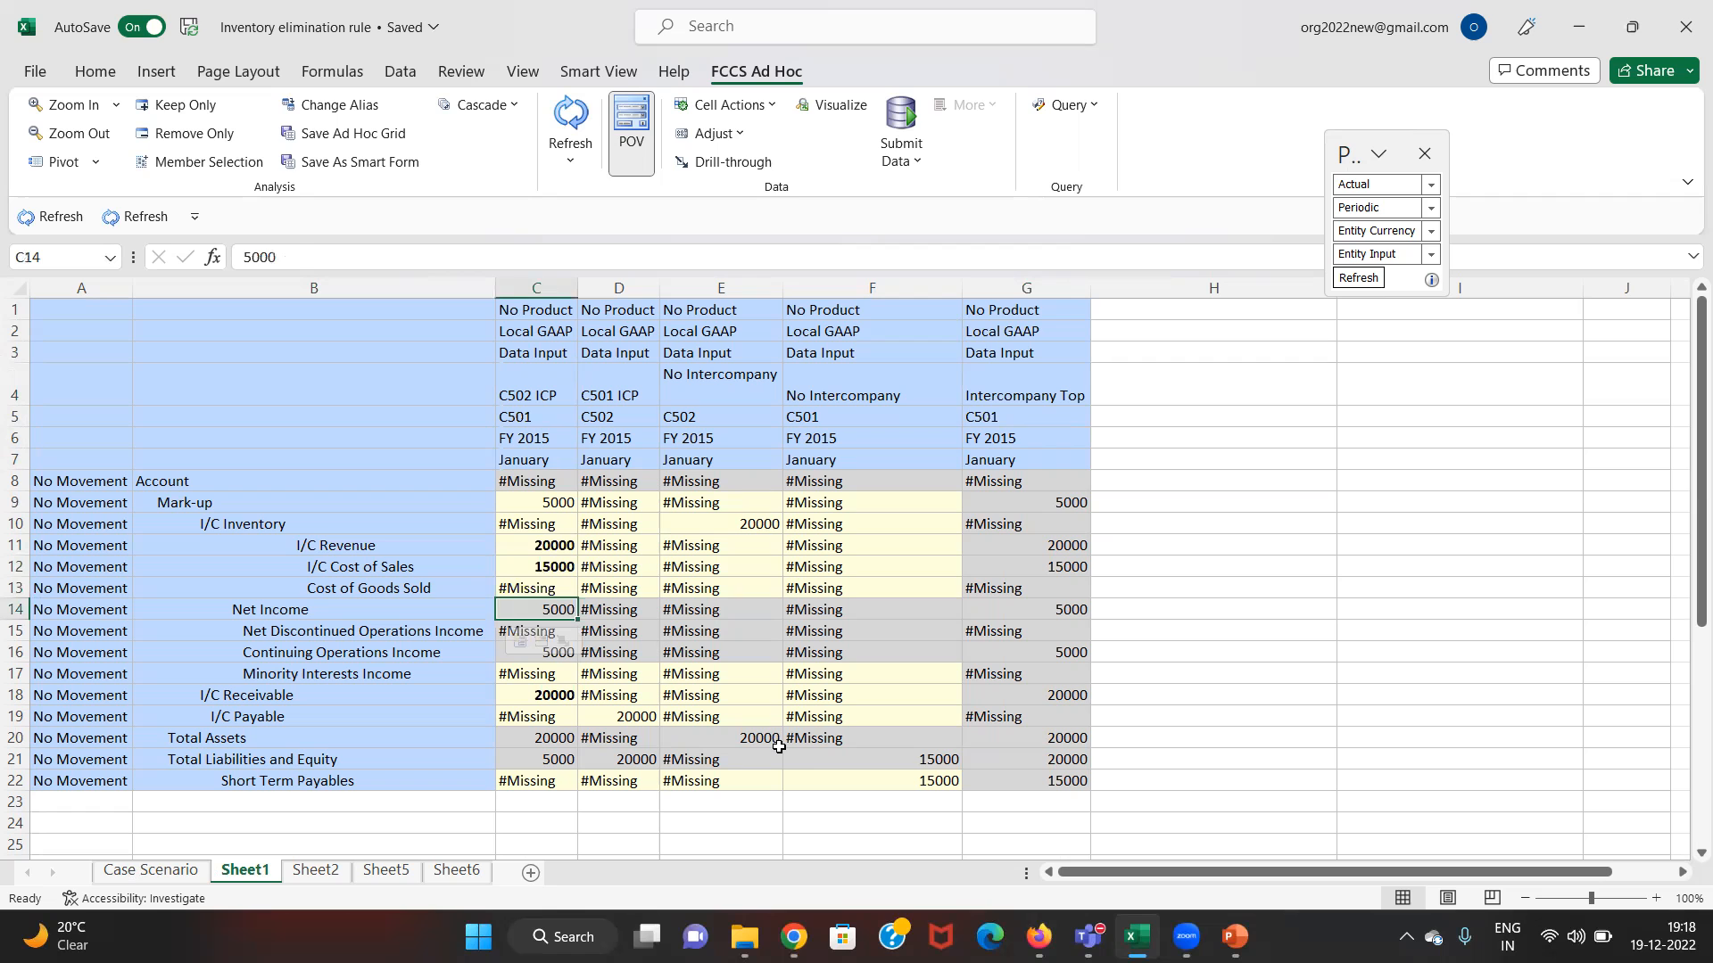
{"action": "key", "text": "Down"}
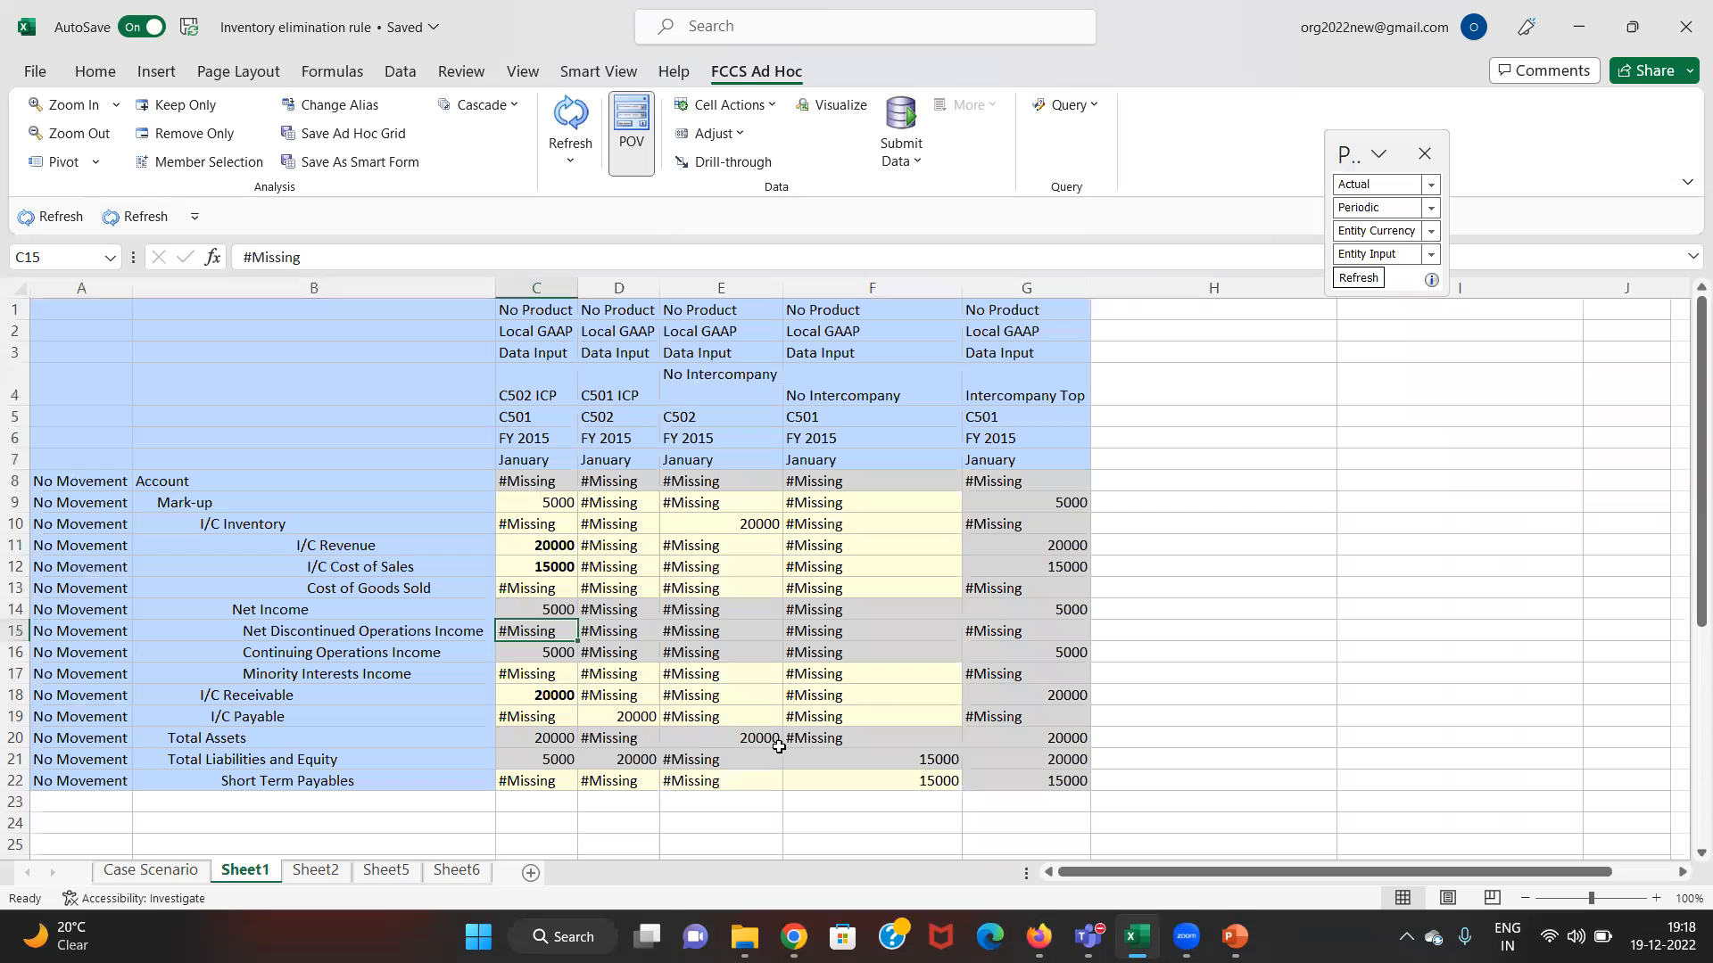
{"action": "key", "text": "Up"}
{"action": "key", "text": "Up"}
{"action": "key", "text": "Up"}
{"action": "key", "text": "Up"}
{"action": "key", "text": "Up"}
{"action": "key", "text": "Up"}
{"action": "key", "text": "Up"}
{"action": "key", "text": "Up"}
{"action": "key", "text": "Up"}
{"action": "key", "text": "Up"}
{"action": "key", "text": "Up"}
{"action": "key", "text": "Down"}
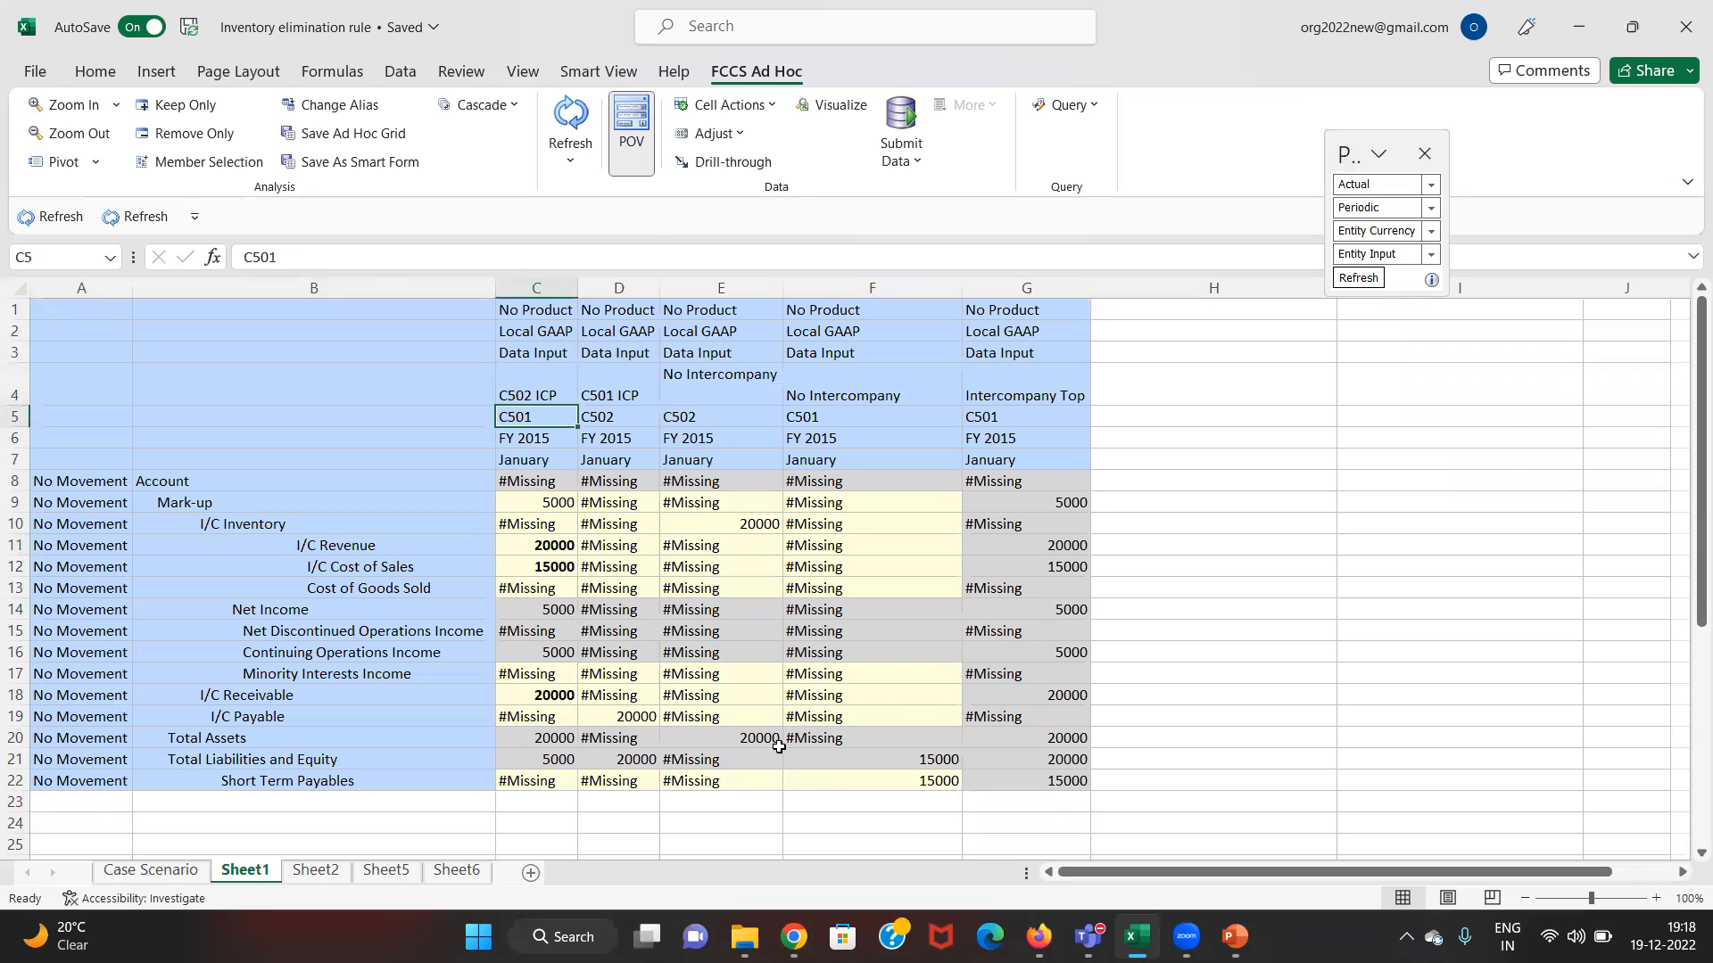
{"action": "key", "text": "Right"}
{"action": "key", "text": "Right"}
{"action": "key", "text": "Right"}
{"action": "key", "text": "Right"}
{"action": "key", "text": "Left"}
{"action": "key", "text": "Left"}
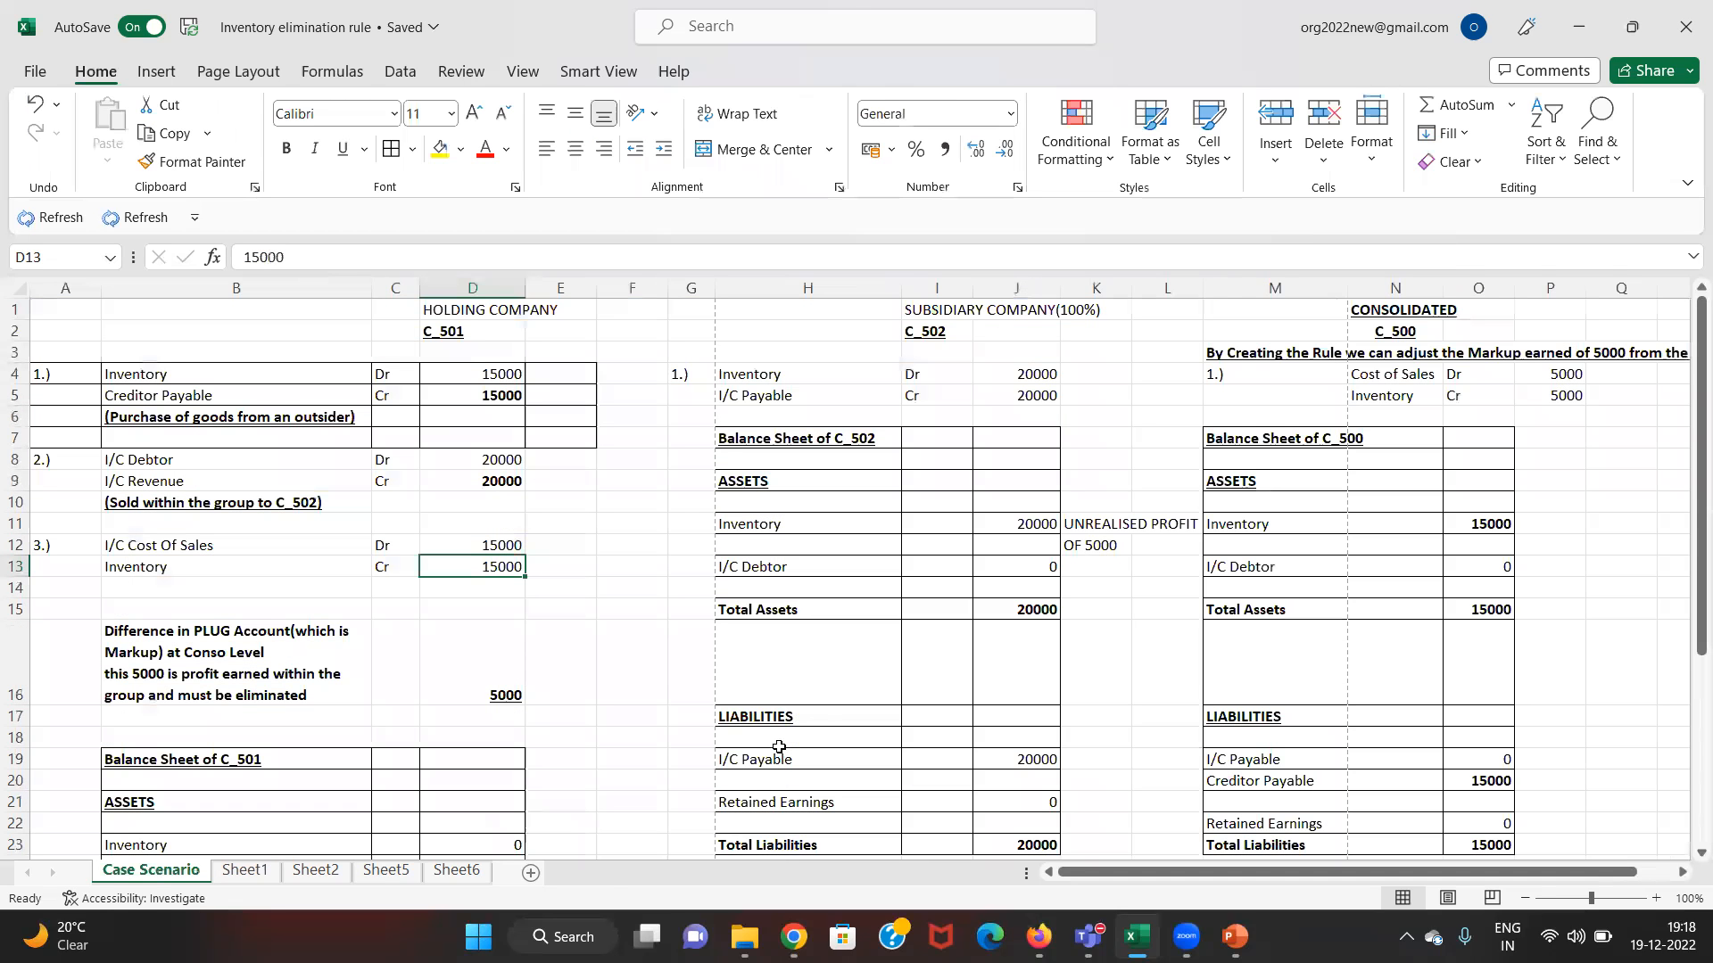
- Review the subsidiary C_502's inventory purchase entry on the Case Scenario sheet
{"action": "key", "text": "Right"}
{"action": "key", "text": "Right"}
{"action": "key", "text": "Up"}
{"action": "key", "text": "Up"}
{"action": "key", "text": "Up"}
{"action": "key", "text": "Right"}
{"action": "key", "text": "Right"}
{"action": "key", "text": "Right"}
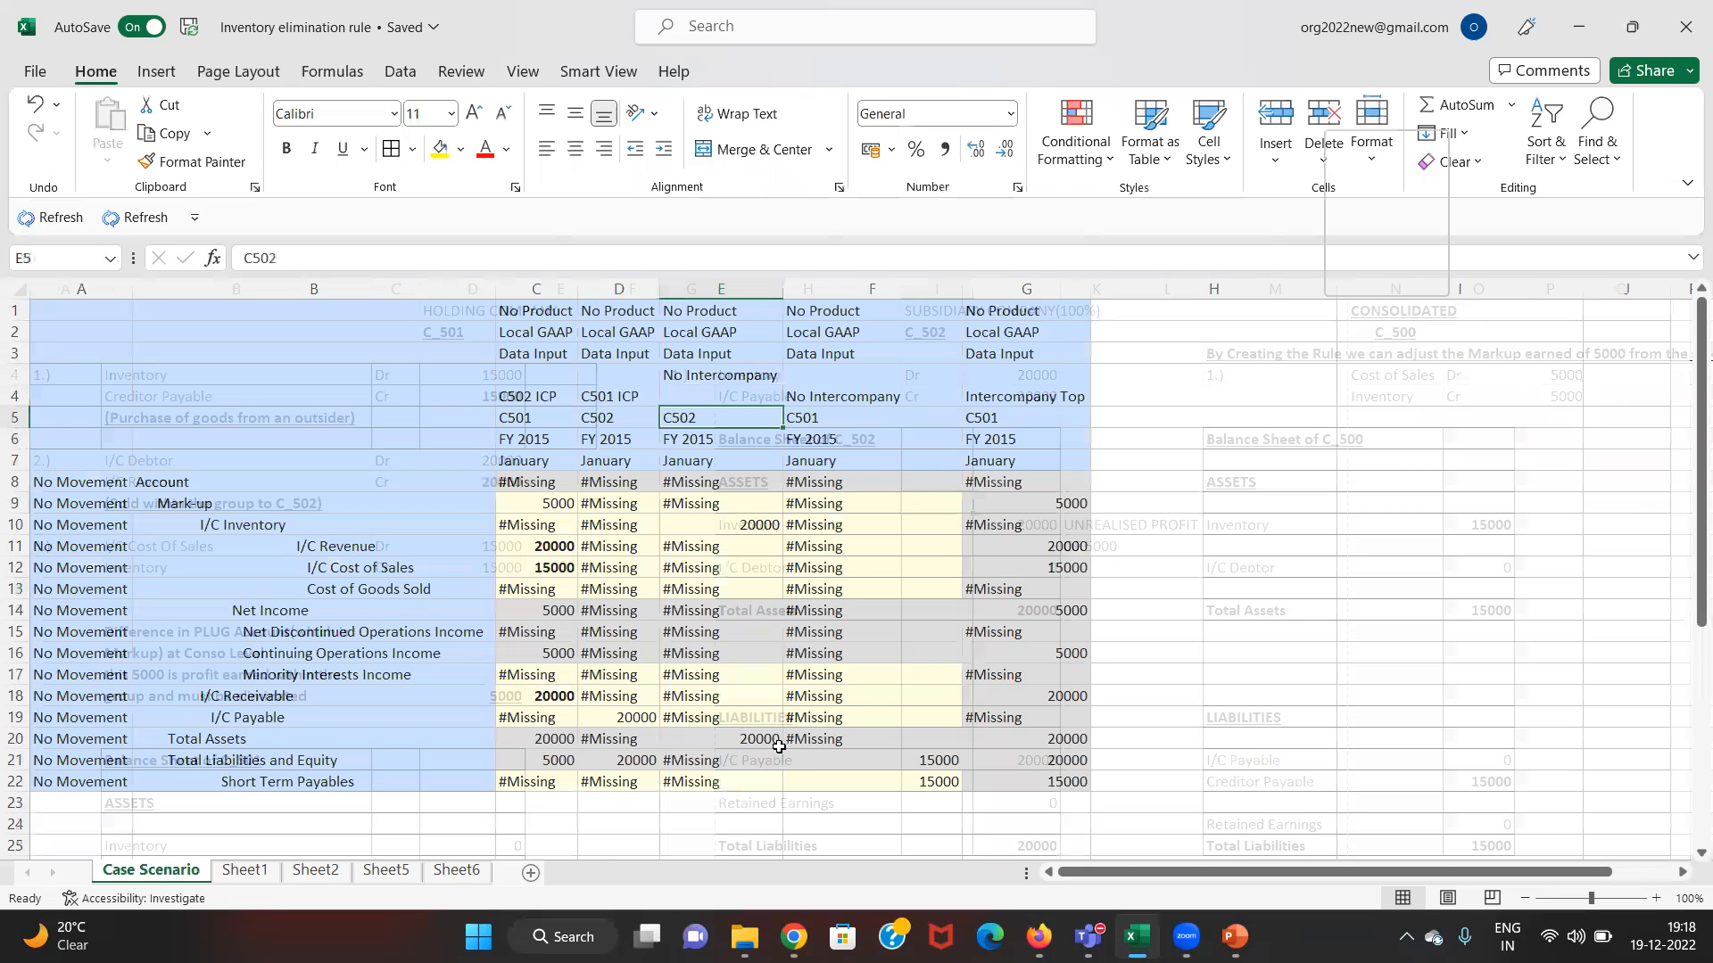
- Make the I/C Inventory amount in the C502 No Intercompany column of Sheet1 bold
{"action": "key", "text": "Down"}
{"action": "key", "text": "Down"}
{"action": "key", "text": "Down"}
{"action": "key", "text": "Down"}
{"action": "key", "text": "Down"}
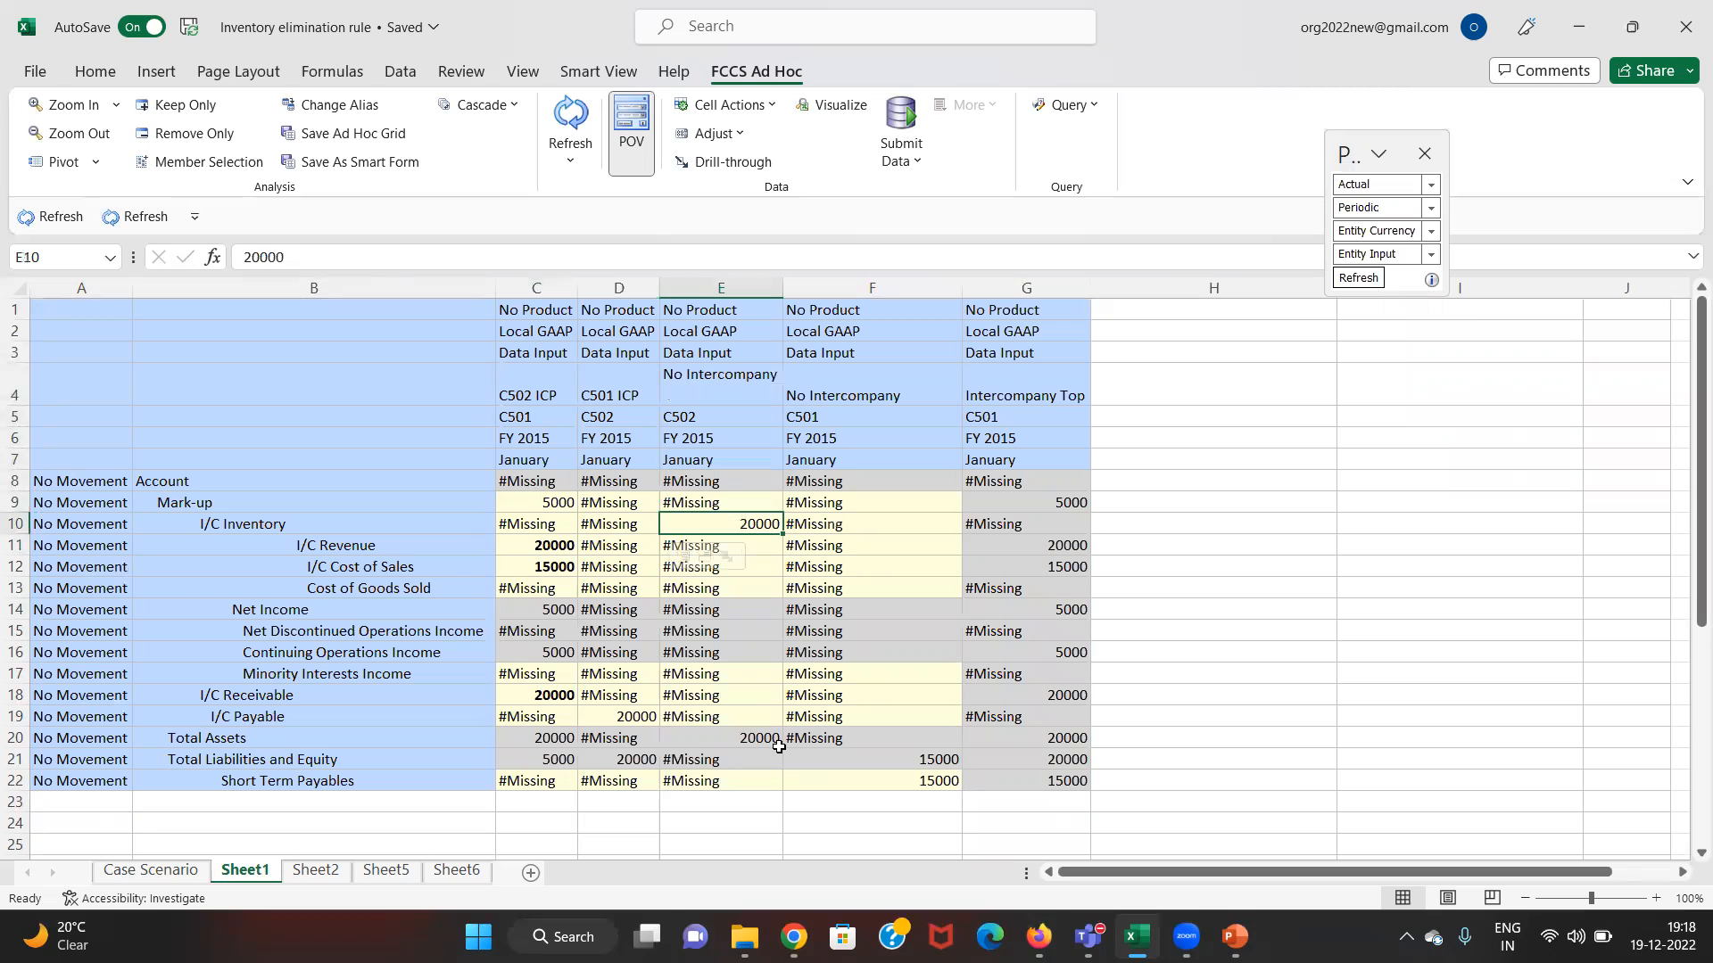
{"action": "key", "text": "ctrl+b"}
- Check the entity and intercompany headings above the I/C Inventory amount in the C502 No Intercompany column
{"action": "key", "text": "Up"}
{"action": "key", "text": "Up"}
{"action": "key", "text": "Up"}
{"action": "key", "text": "Up"}
{"action": "key", "text": "Up"}
{"action": "key", "text": "Up"}
{"action": "key", "text": "Up"}
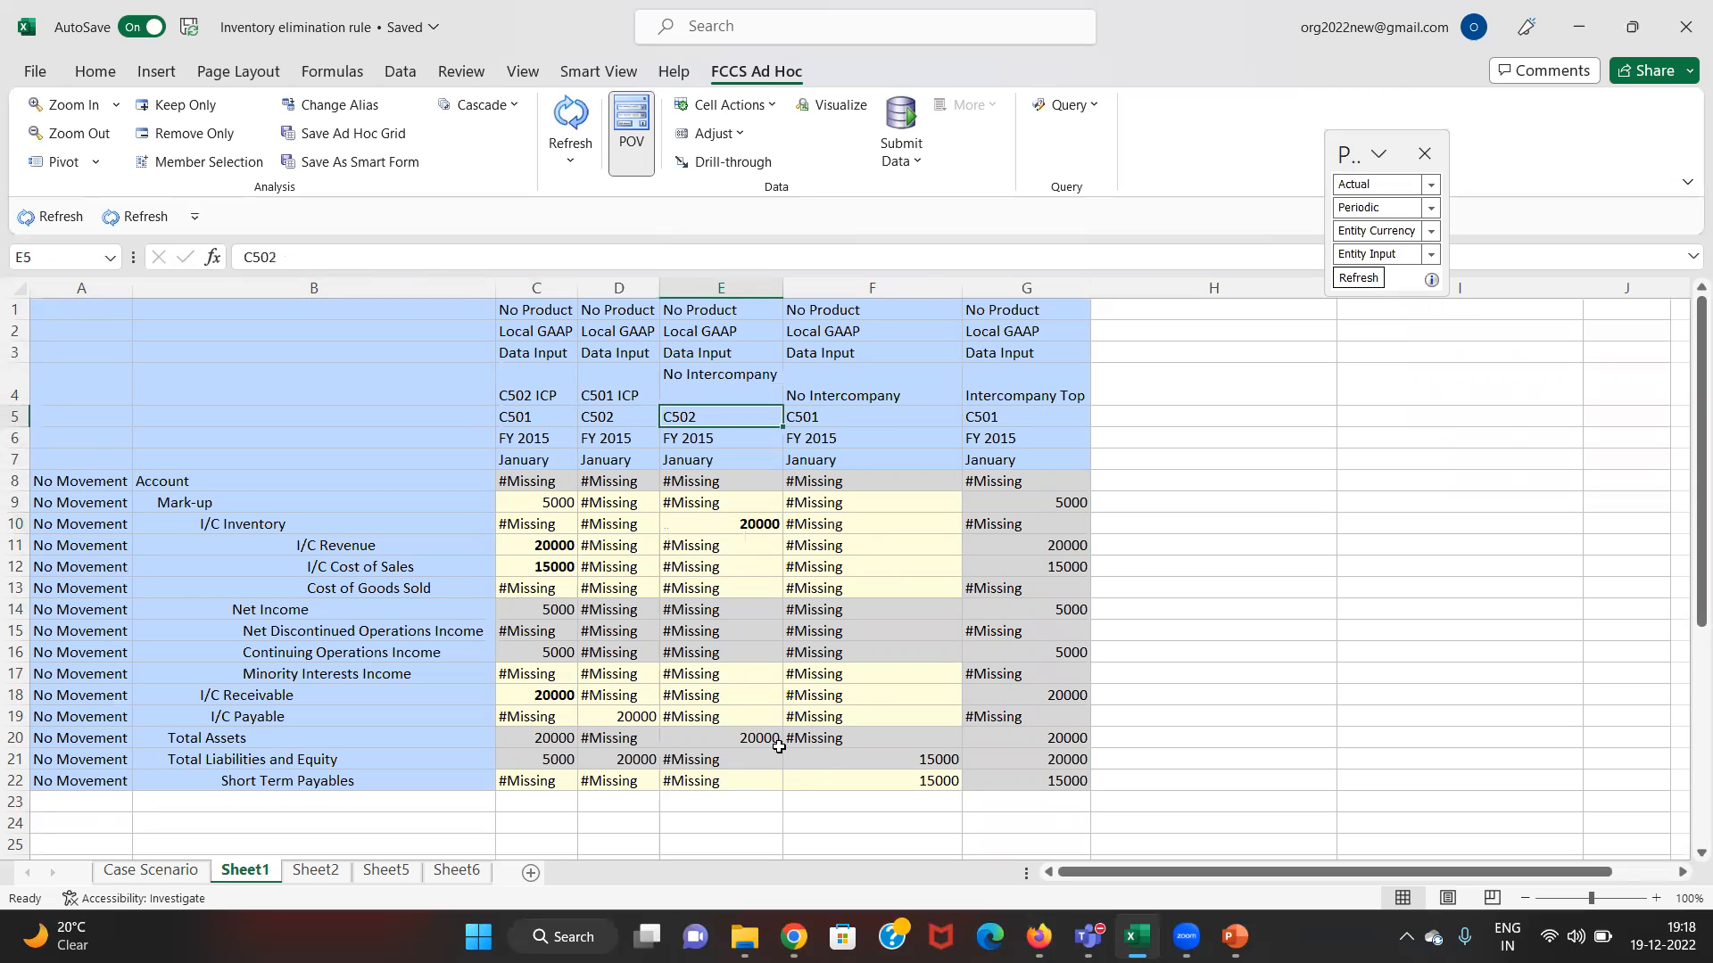
{"action": "key", "text": "Up"}
{"action": "key", "text": "Down"}
{"action": "key", "text": "Down"}
{"action": "key", "text": "Down"}
{"action": "key", "text": "Down"}
{"action": "key", "text": "Down"}
{"action": "key", "text": "Down"}
{"action": "key", "text": "Down"}
{"action": "key", "text": "Down"}
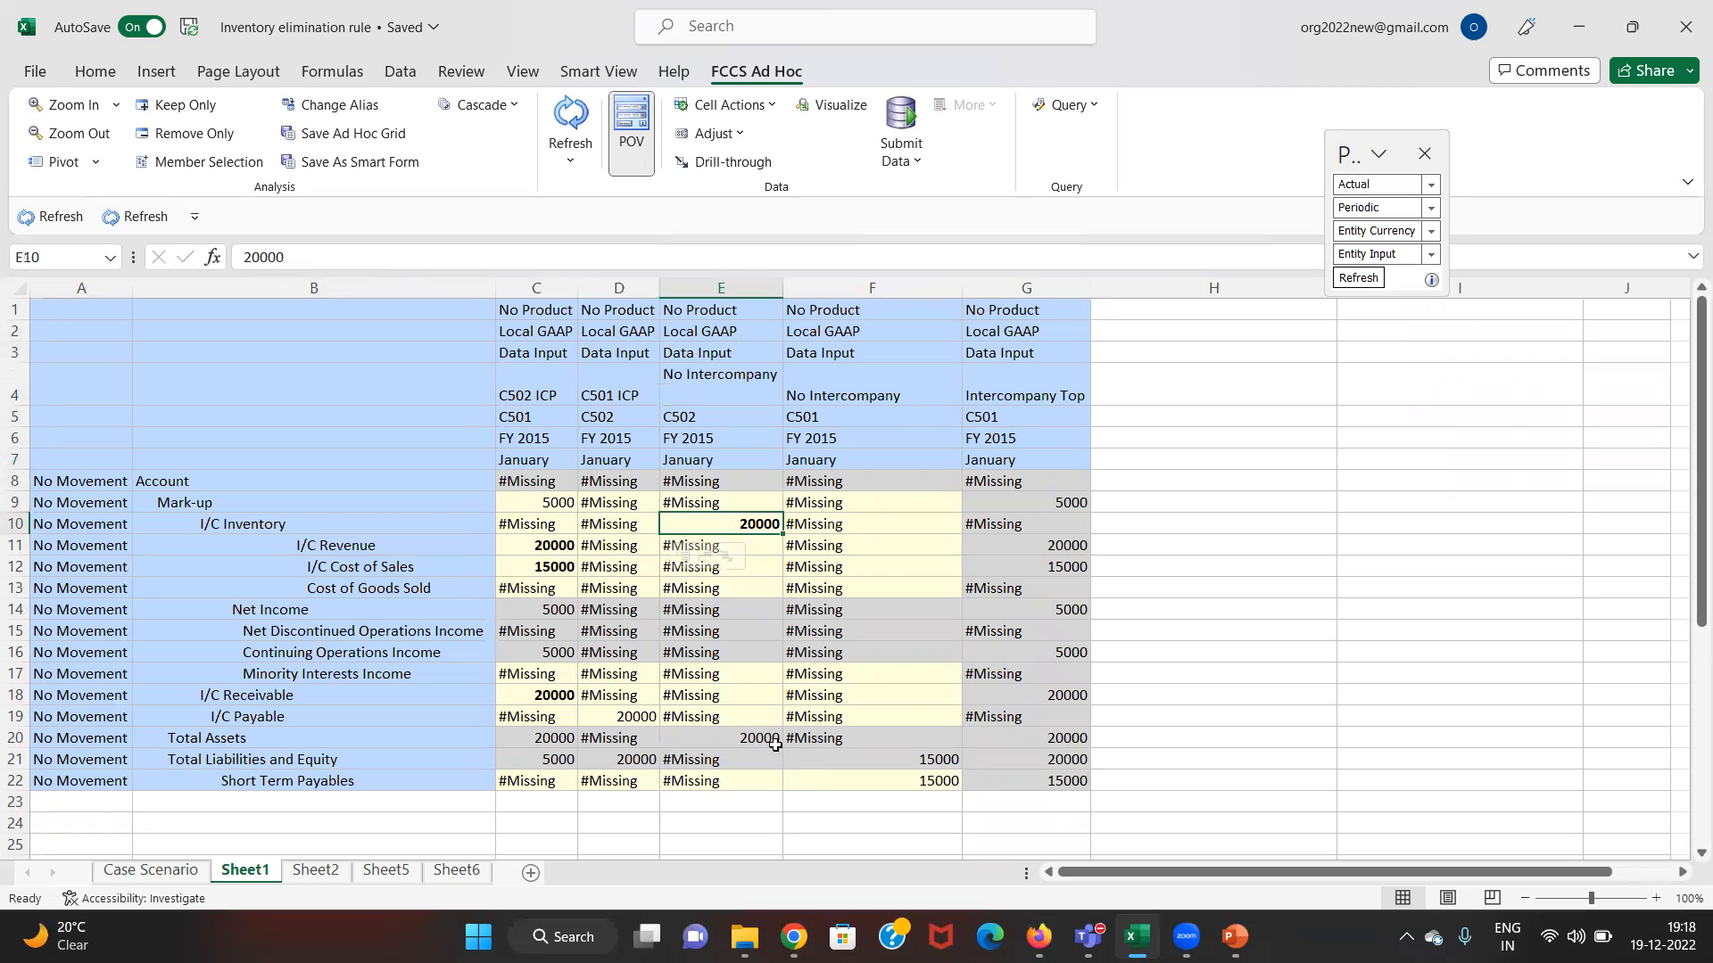
- Compare the I/C Inventory row across the C501 and C502 columns
{"action": "key", "text": "Left"}
{"action": "key", "text": "Left"}
{"action": "key", "text": "Left"}
{"action": "key", "text": "Right"}
{"action": "key", "text": "Right"}
{"action": "key", "text": "Right"}
{"action": "key", "text": "Left"}
{"action": "key", "text": "Left"}
{"action": "key", "text": "Right"}
{"action": "key", "text": "Right"}
- Recheck the C502 No Intercompany column from its headings down through the account rows below I/C Inventory
{"action": "key", "text": "Up"}
{"action": "key", "text": "Up"}
{"action": "key", "text": "Up"}
{"action": "key", "text": "Up"}
{"action": "key", "text": "Up"}
{"action": "key", "text": "Up"}
{"action": "key", "text": "Down"}
{"action": "key", "text": "Down"}
{"action": "key", "text": "Down"}
{"action": "key", "text": "Down"}
{"action": "key", "text": "Down"}
{"action": "key", "text": "Down"}
{"action": "key", "text": "Down"}
{"action": "key", "text": "Down"}
{"action": "key", "text": "Down"}
{"action": "key", "text": "Down"}
{"action": "key", "text": "Down"}
{"action": "key", "text": "Down"}
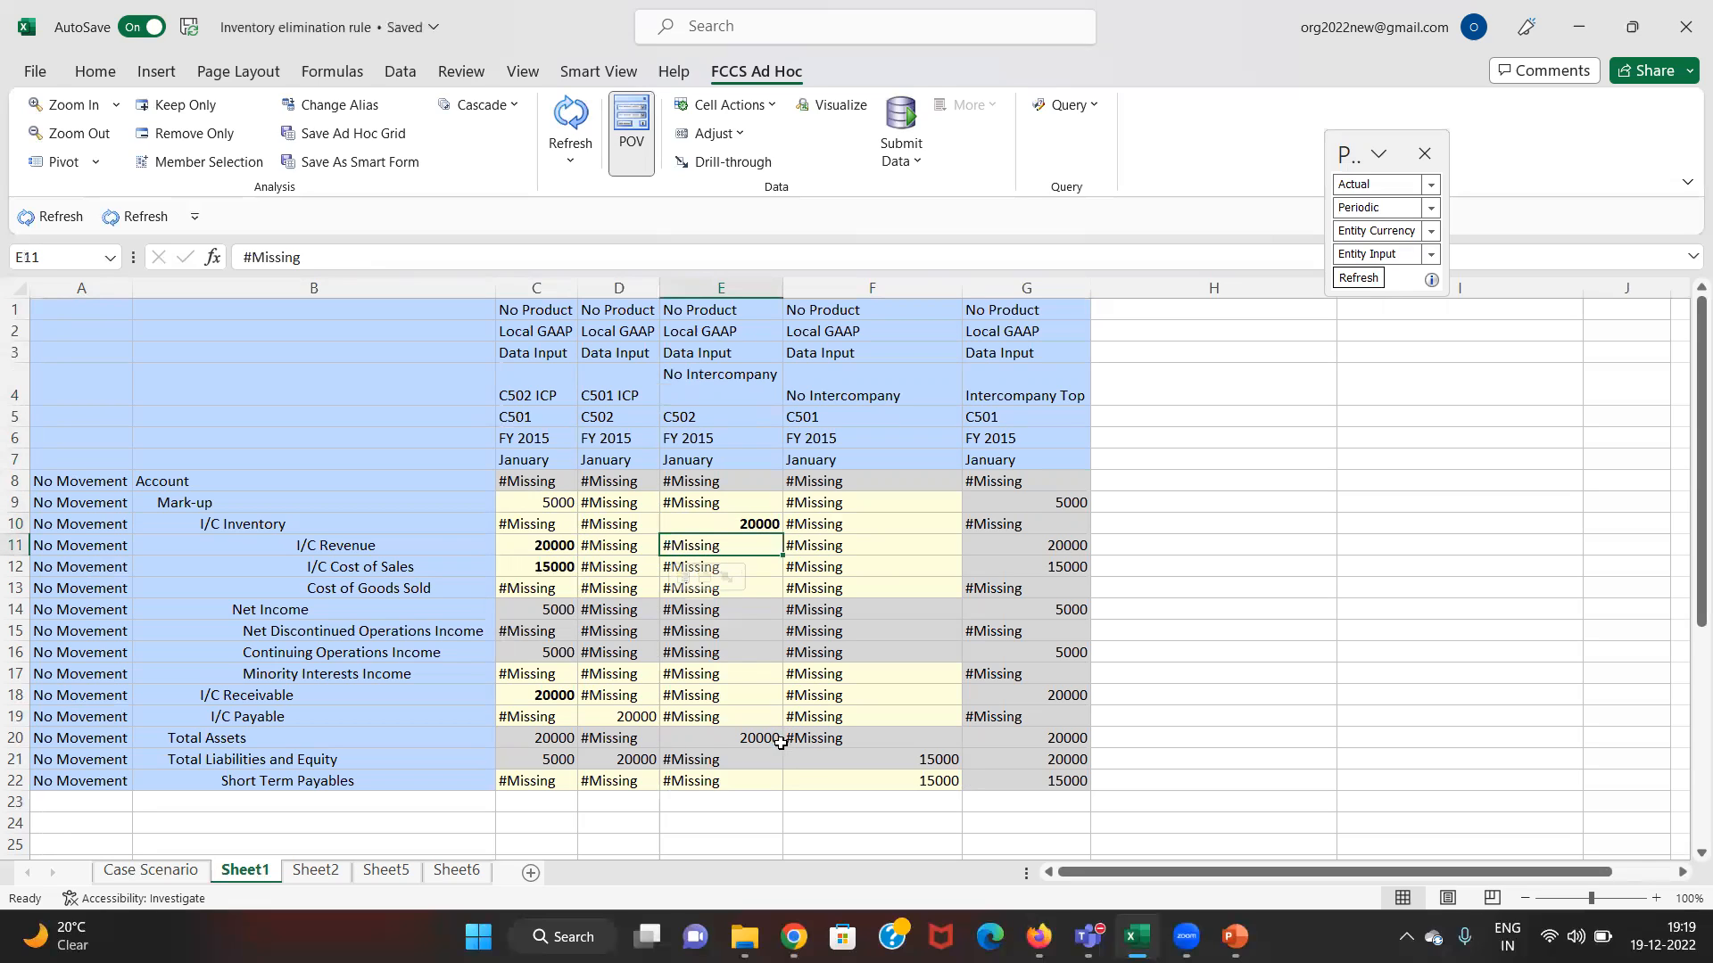
- Make the I/C Payable amount for C502 with partner C501 ICP bold
{"action": "key", "text": "Left"}
{"action": "key", "text": "Down"}
{"action": "key", "text": "Down"}
{"action": "key", "text": "Down"}
{"action": "key", "text": "ctrl+b"}
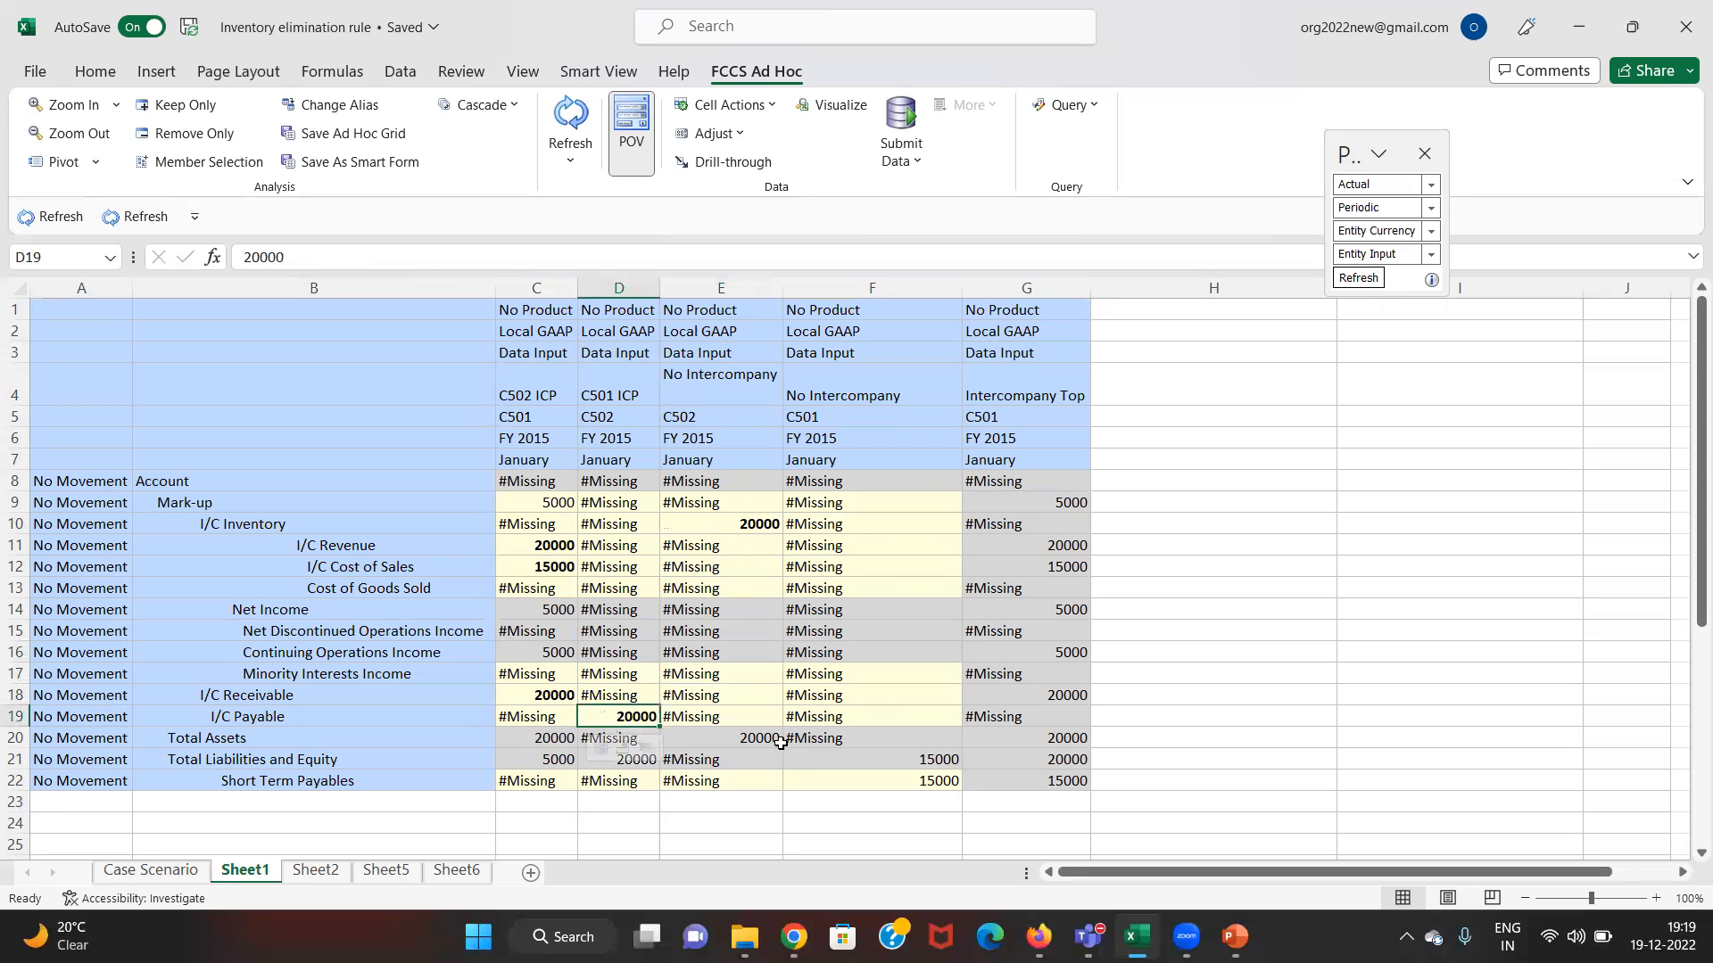
- Check the C502 with C501 ICP column from its headings down through the account rows to the receivable and payable lines
{"action": "key", "text": "Up"}
{"action": "key", "text": "Up"}
{"action": "key", "text": "Up"}
{"action": "key", "text": "Up"}
{"action": "key", "text": "Up"}
{"action": "key", "text": "Up"}
{"action": "key", "text": "Up"}
{"action": "key", "text": "Up"}
{"action": "key", "text": "Up"}
{"action": "key", "text": "Up"}
{"action": "key", "text": "Up"}
{"action": "key", "text": "Up"}
{"action": "key", "text": "Up"}
{"action": "key", "text": "Up"}
{"action": "key", "text": "Up"}
{"action": "key", "text": "Down"}
{"action": "key", "text": "Down"}
{"action": "key", "text": "Down"}
{"action": "key", "text": "Down"}
{"action": "key", "text": "Down"}
{"action": "key", "text": "Down"}
{"action": "key", "text": "Down"}
{"action": "key", "text": "Down"}
{"action": "key", "text": "Down"}
{"action": "key", "text": "Down"}
{"action": "key", "text": "Down"}
{"action": "key", "text": "Down"}
{"action": "key", "text": "Down"}
{"action": "key", "text": "Down"}
{"action": "key", "text": "Down"}
{"action": "key", "text": "Up"}
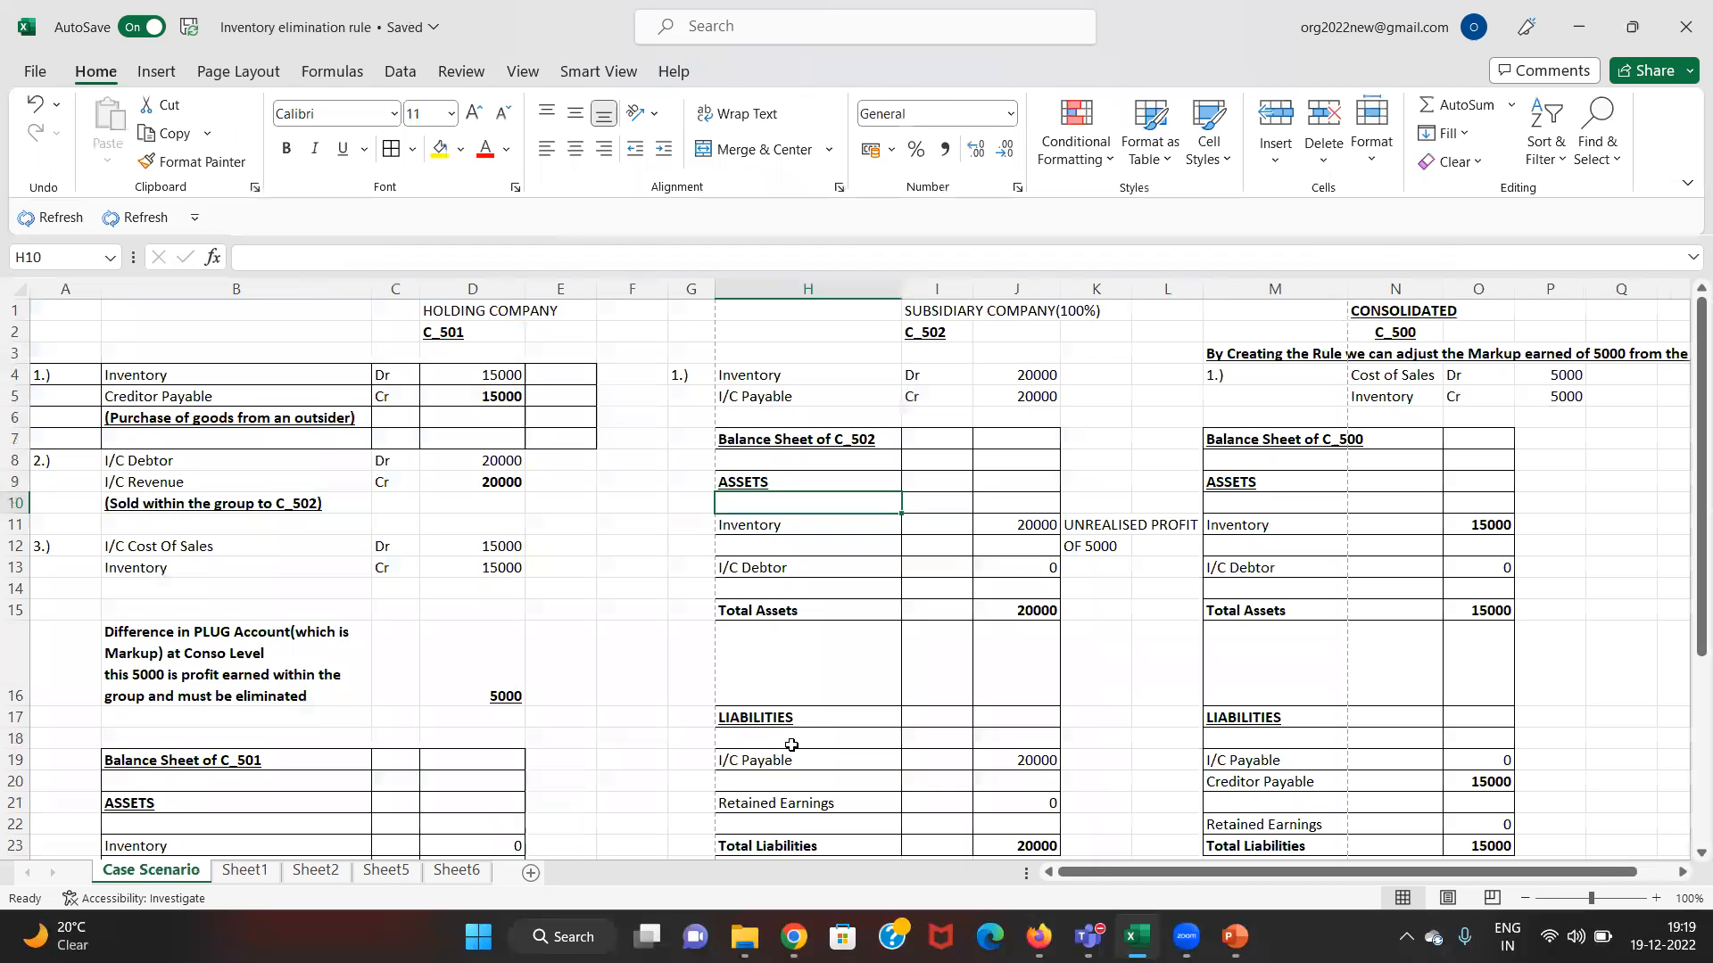
- Review the Case Scenario journal entries from the C_502 subsidiary section across to the C_500 consolidated Cost of Sales adjustment
{"action": "key", "text": "Left"}
{"action": "key", "text": "Left"}
{"action": "key", "text": "Left"}
{"action": "key", "text": "Up"}
{"action": "key", "text": "Up"}
{"action": "key", "text": "Up"}
{"action": "key", "text": "Up"}
{"action": "key", "text": "Right"}
{"action": "key", "text": "Left"}
{"action": "key", "text": "Up"}
{"action": "key", "text": "Right"}
{"action": "key", "text": "Right"}
{"action": "key", "text": "Right"}
{"action": "key", "text": "Right"}
{"action": "key", "text": "Right"}
{"action": "key", "text": "Up"}
{"action": "key", "text": "Right"}
{"action": "key", "text": "Right"}
{"action": "key", "text": "Right"}
{"action": "key", "text": "Down"}
{"action": "key", "text": "Down"}
{"action": "key", "text": "Right"}
{"action": "key", "text": "Up"}
{"action": "key", "text": "Right"}
{"action": "key", "text": "Right"}
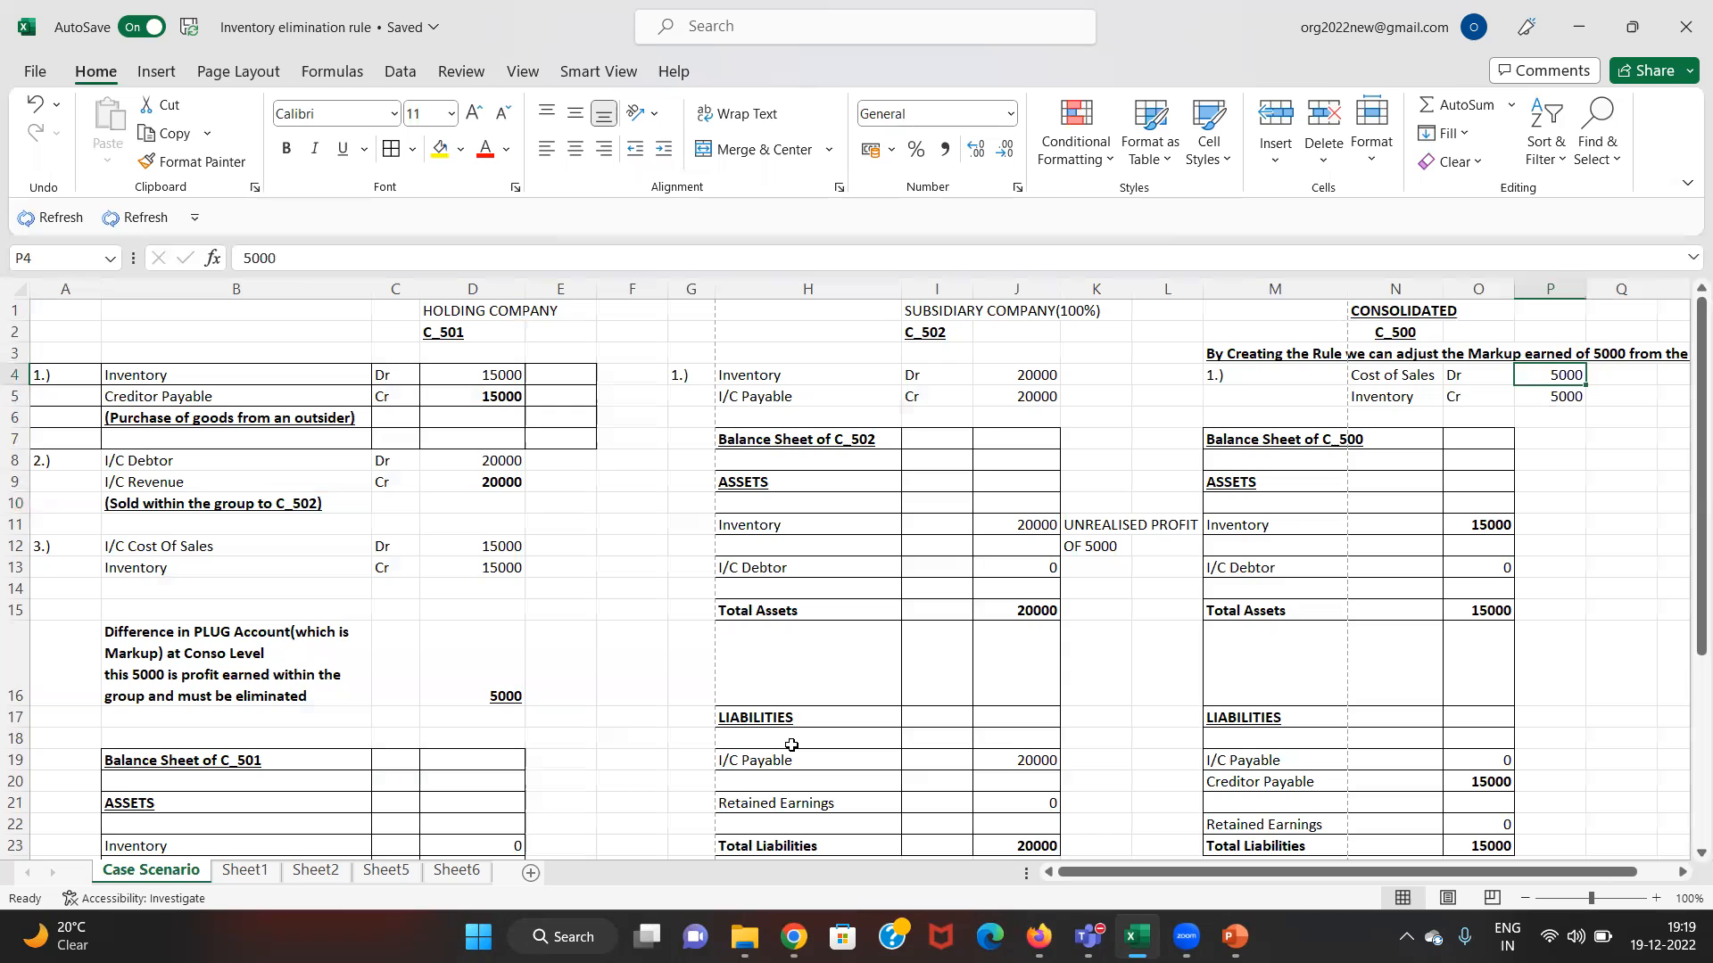
- Check the C_500 heading against the Cost of Sales and Inventory adjustment entries beneath it
{"action": "key", "text": "Left"}
{"action": "key", "text": "Left"}
{"action": "key", "text": "Up"}
{"action": "key", "text": "Up"}
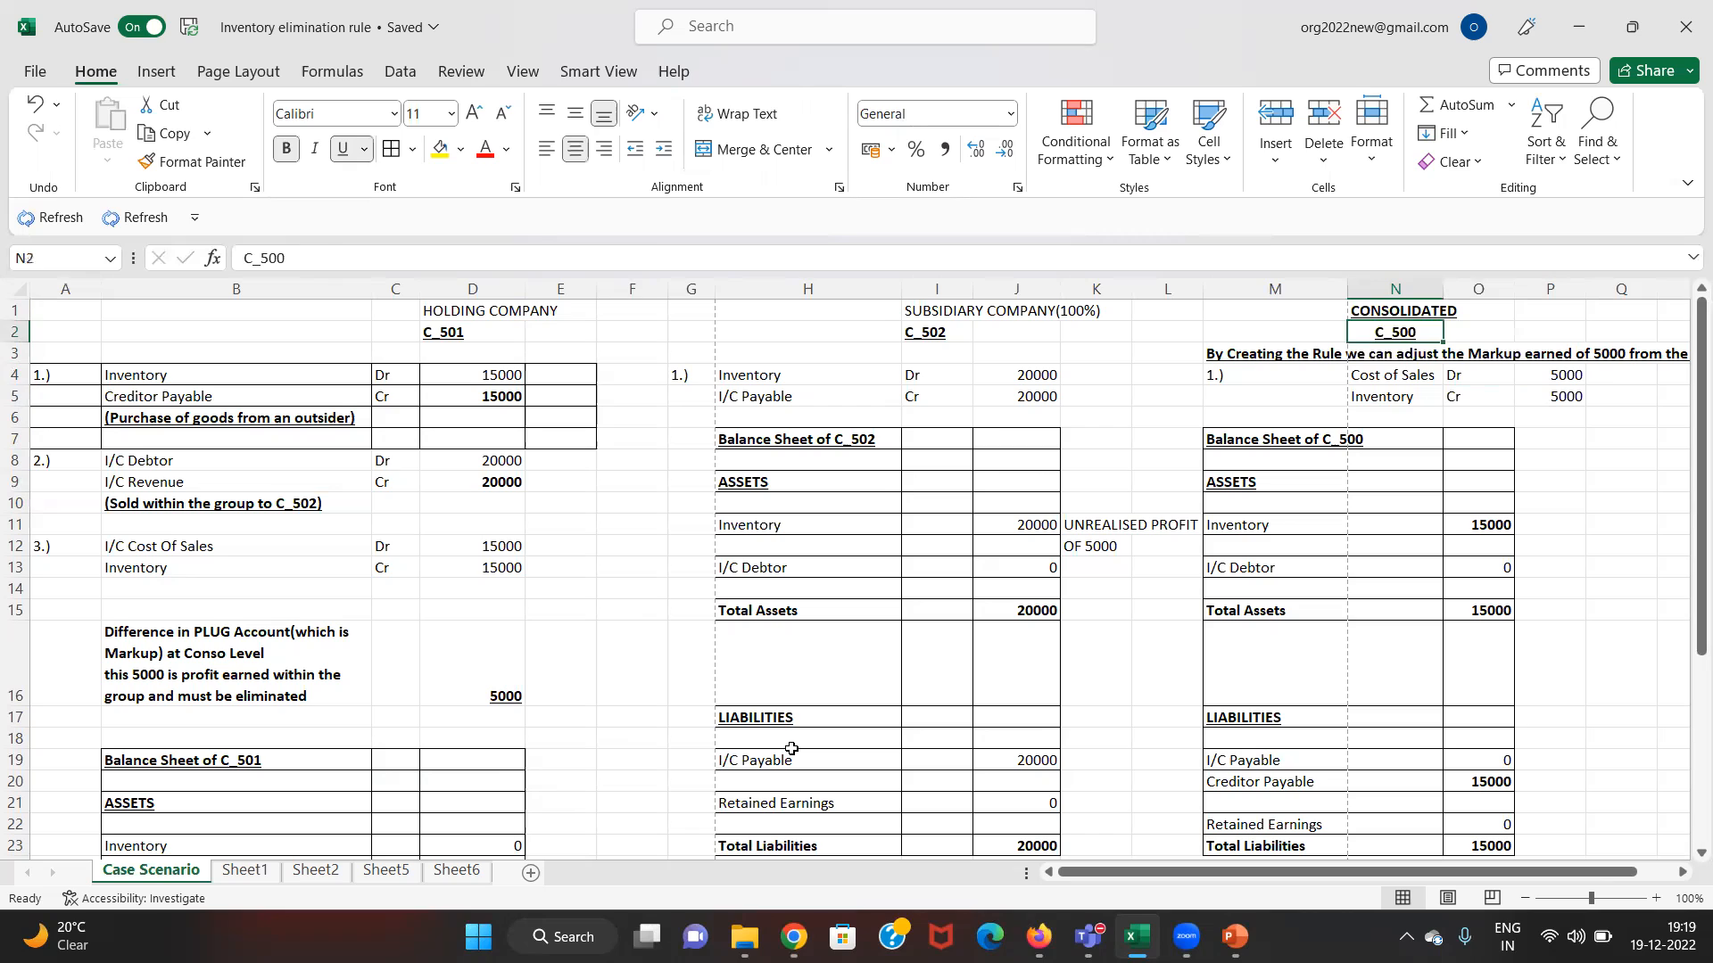
{"action": "key", "text": "Down"}
{"action": "key", "text": "Down"}
{"action": "key", "text": "Down"}
{"action": "key", "text": "Up"}
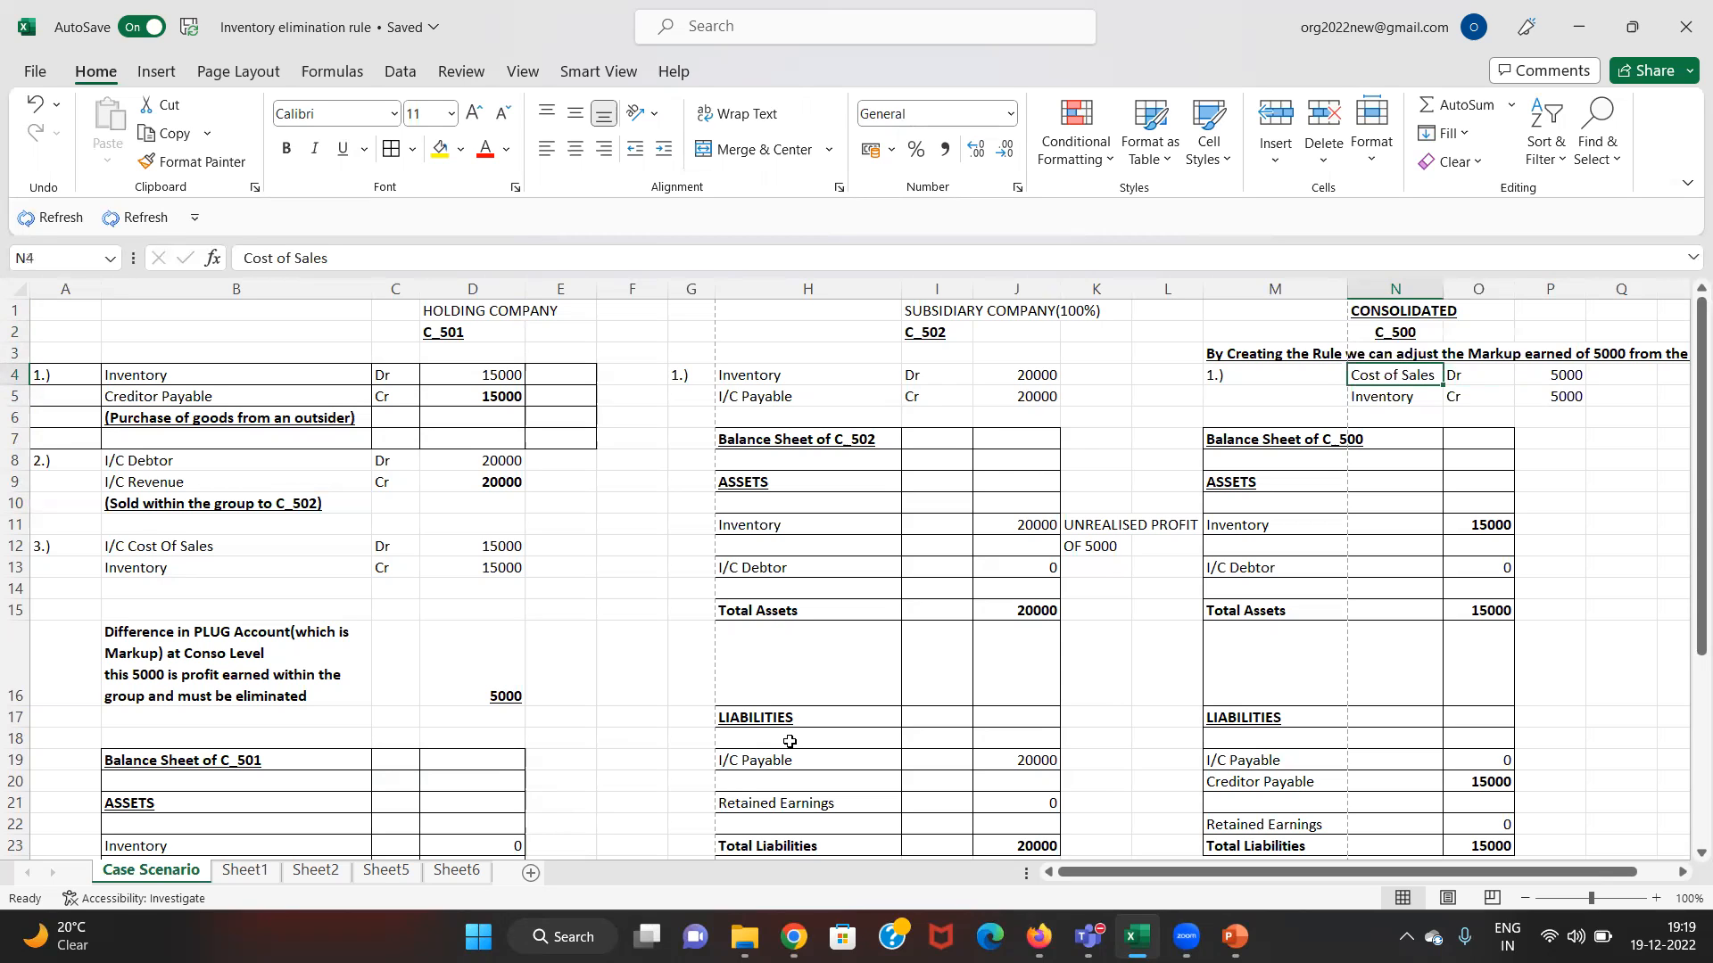
- Make the Mark-up account label and its amount for C501 with partner C502 ICP bold on Sheet1
{"action": "key", "text": "ctrl+Page_Down"}
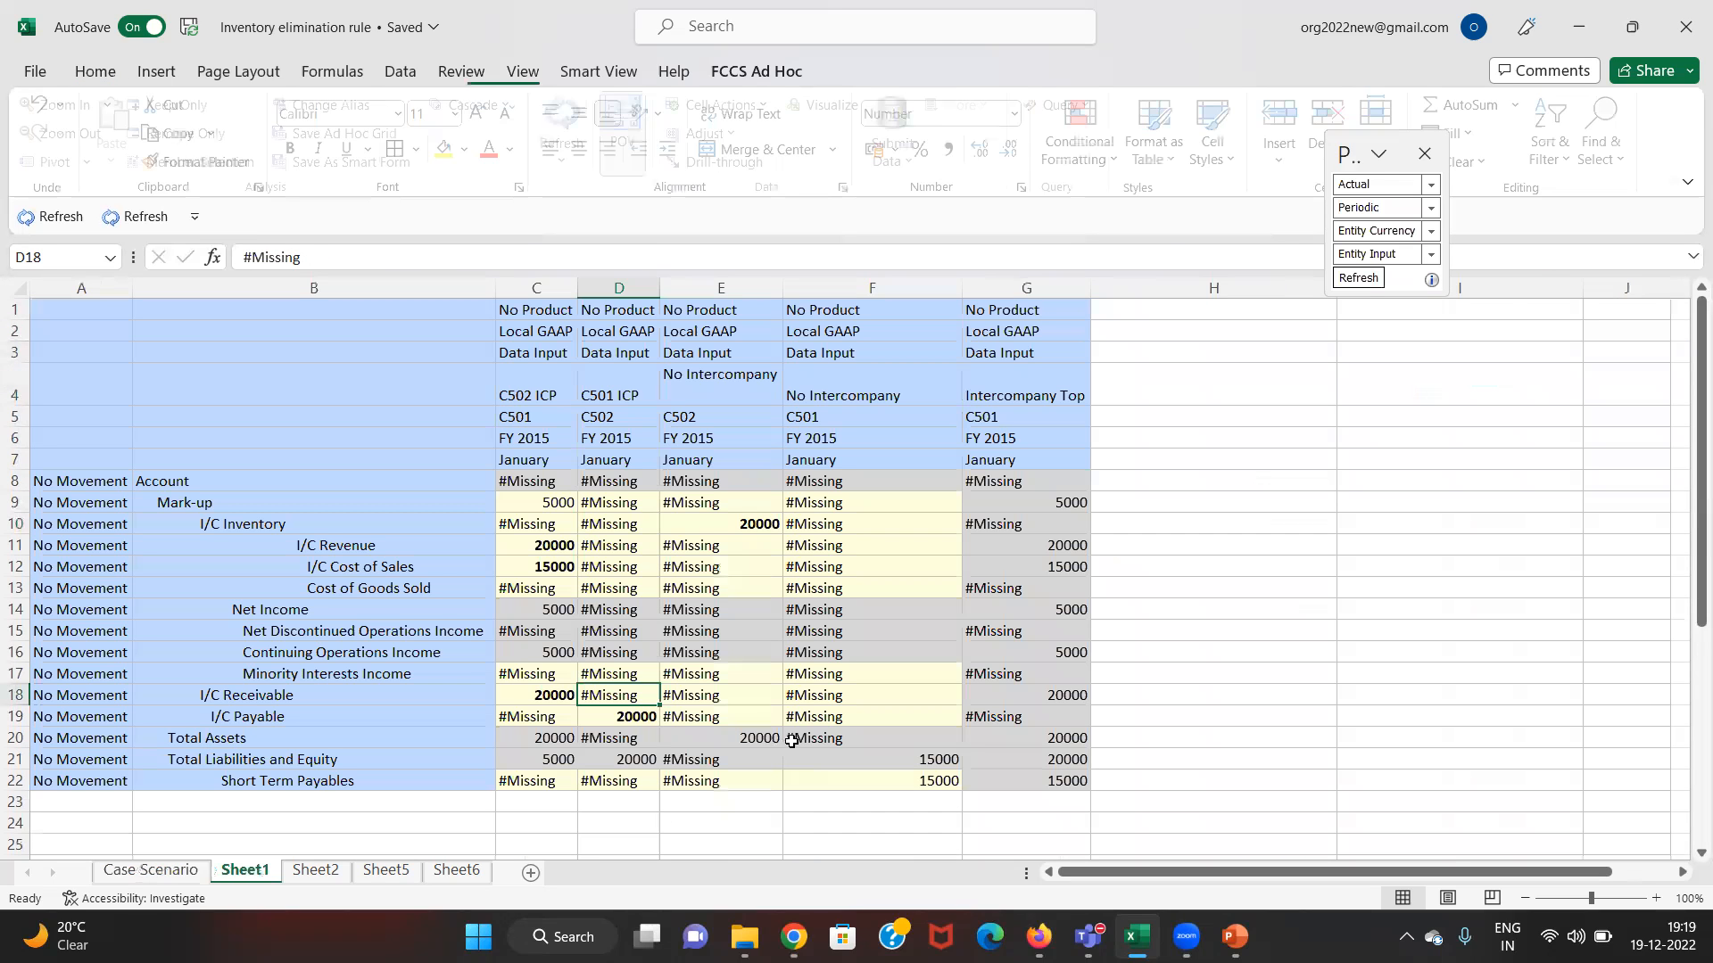
{"action": "key", "text": "Up"}
{"action": "key", "text": "Left"}
{"action": "key", "text": "Left"}
{"action": "key", "text": "Up"}
{"action": "key", "text": "Up"}
{"action": "key", "text": "Up"}
{"action": "key", "text": "Up"}
{"action": "key", "text": "Up"}
{"action": "key", "text": "Up"}
{"action": "key", "text": "Up"}
{"action": "key", "text": "Up"}
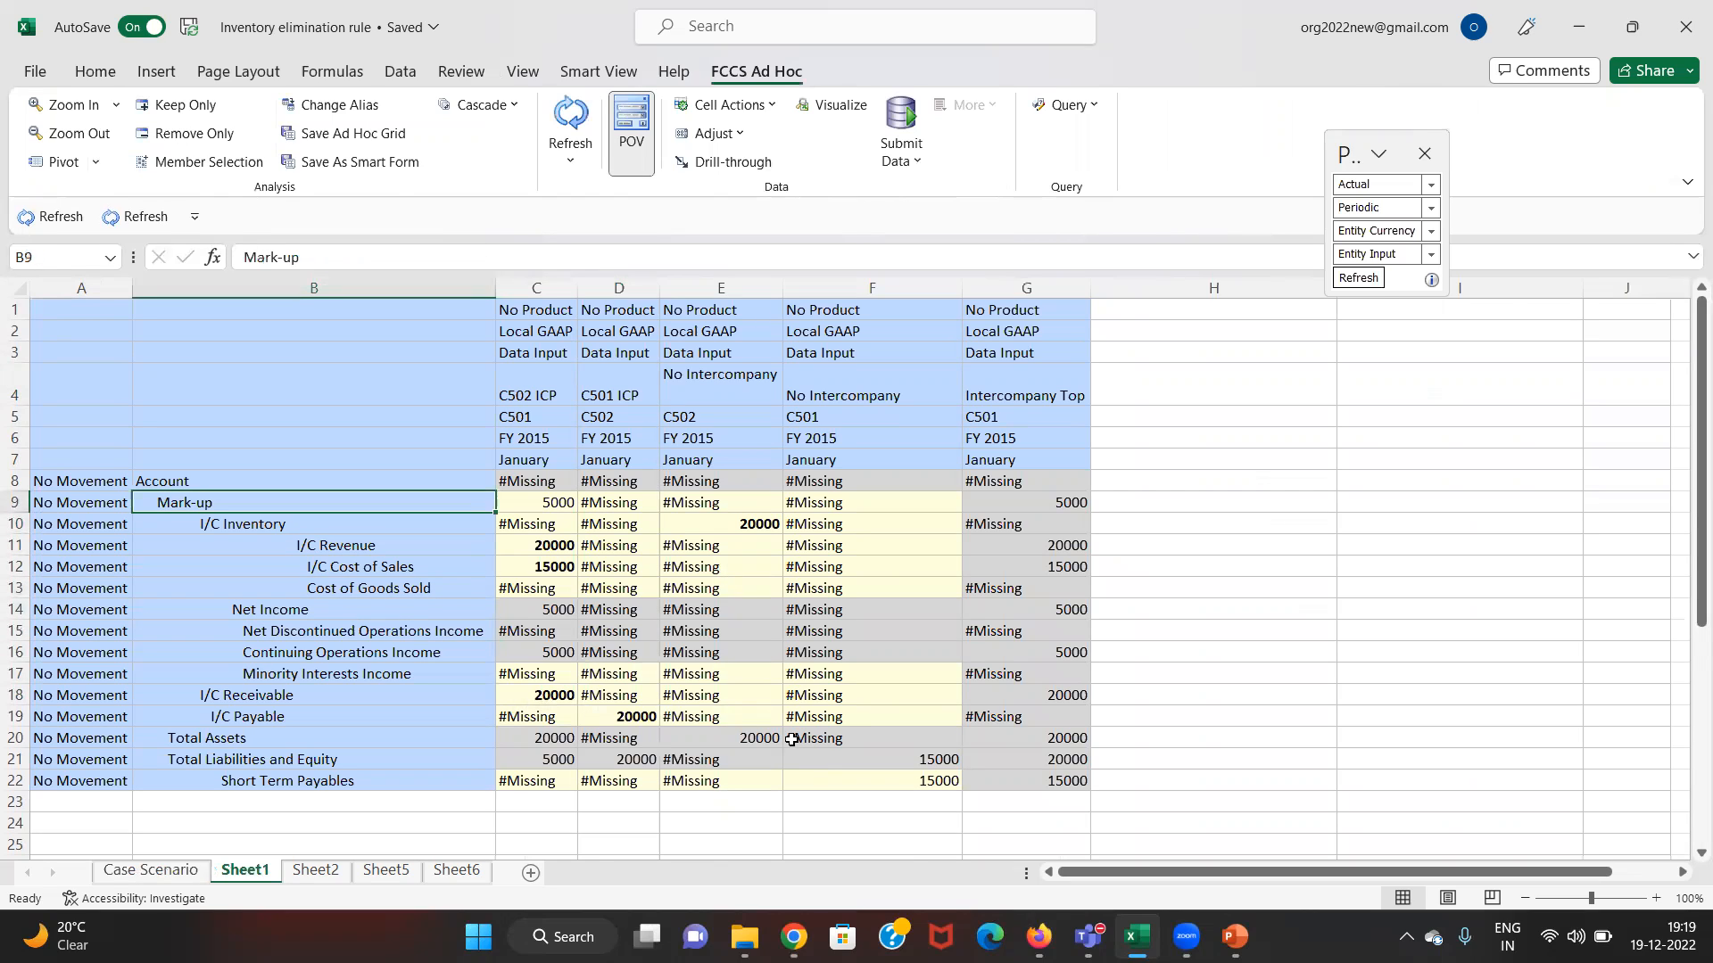
{"action": "key", "text": "ctrl+b"}
{"action": "key", "text": "Right"}
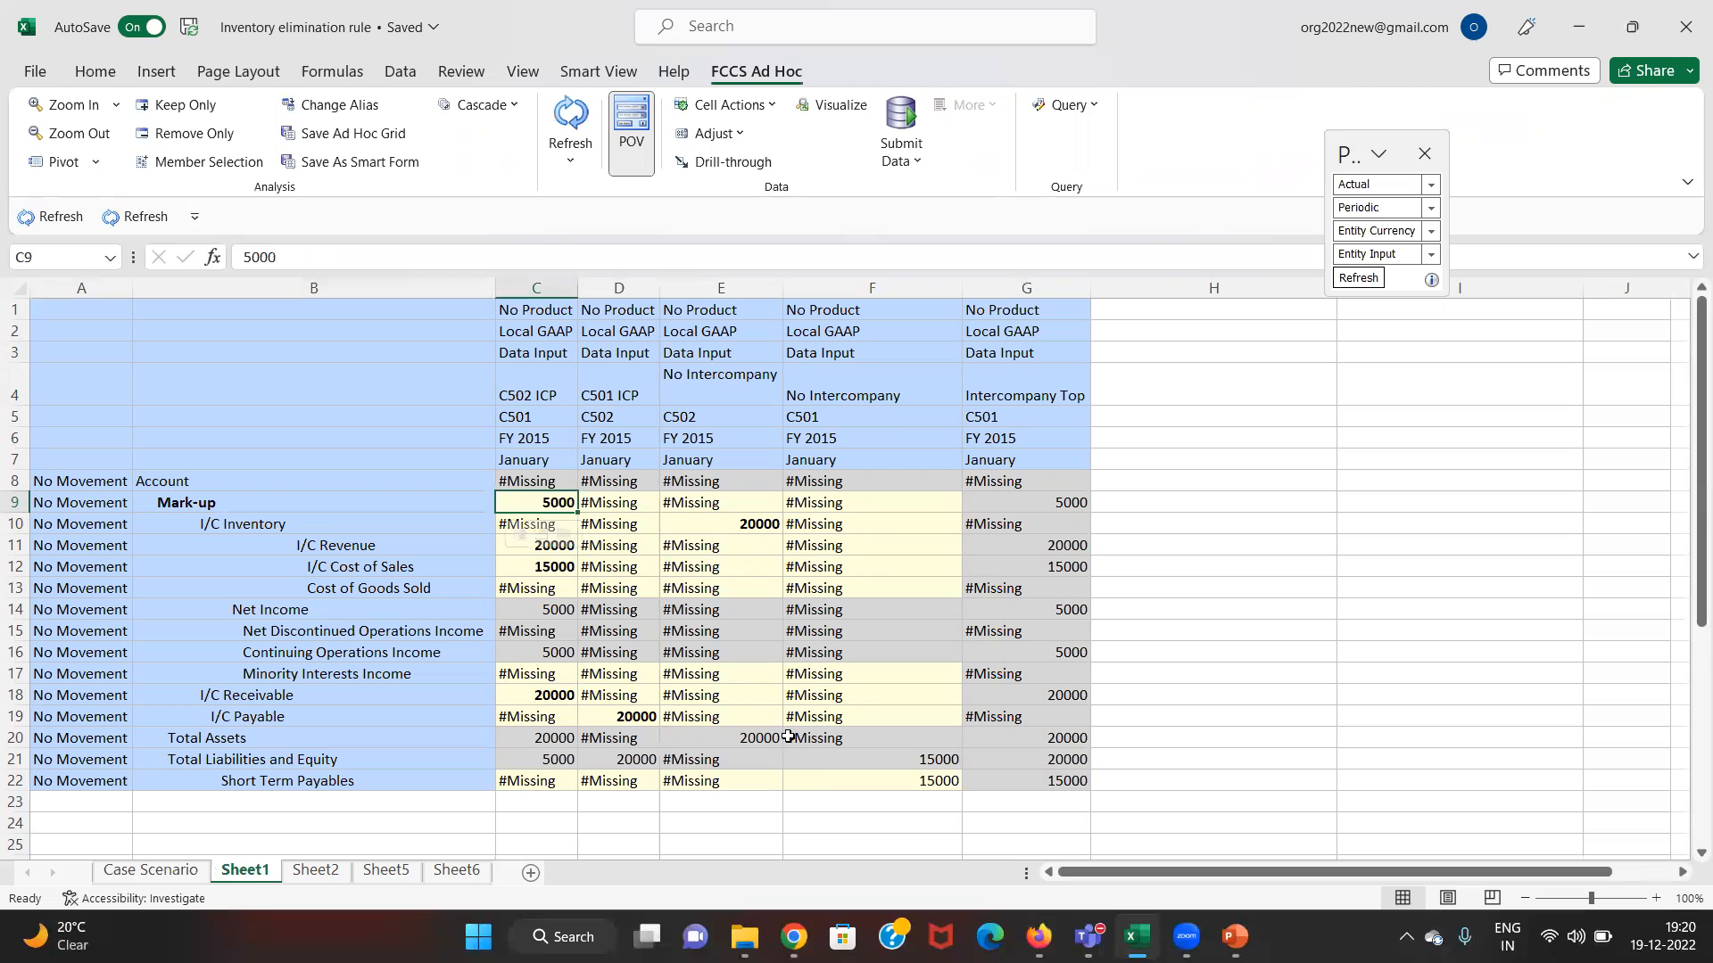
- Check the entity and intercompany headings above the Mark-up amount in the C501 with C502 ICP column
{"action": "key", "text": "Up"}
{"action": "key", "text": "Up"}
{"action": "key", "text": "Up"}
{"action": "key", "text": "Up"}
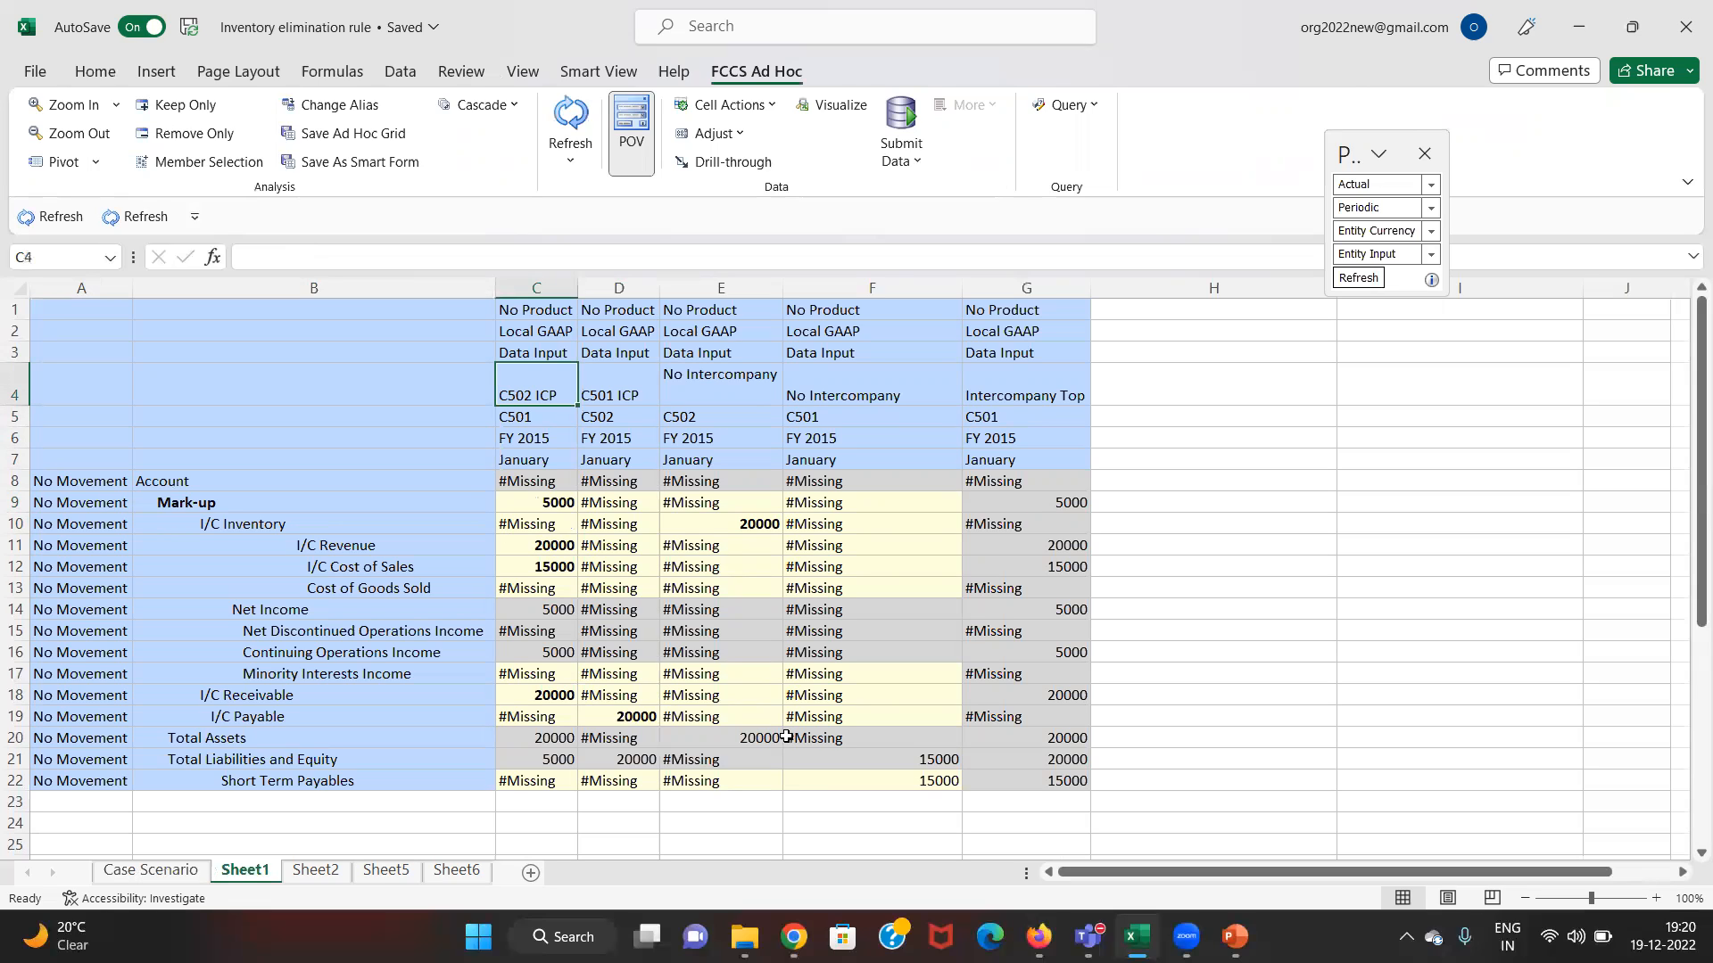
{"action": "key", "text": "Down"}
{"action": "key", "text": "Down"}
{"action": "key", "text": "Up"}
{"action": "key", "text": "Up"}
{"action": "key", "text": "Down"}
{"action": "key", "text": "Down"}
{"action": "key", "text": "Down"}
{"action": "key", "text": "Down"}
{"action": "key", "text": "Down"}
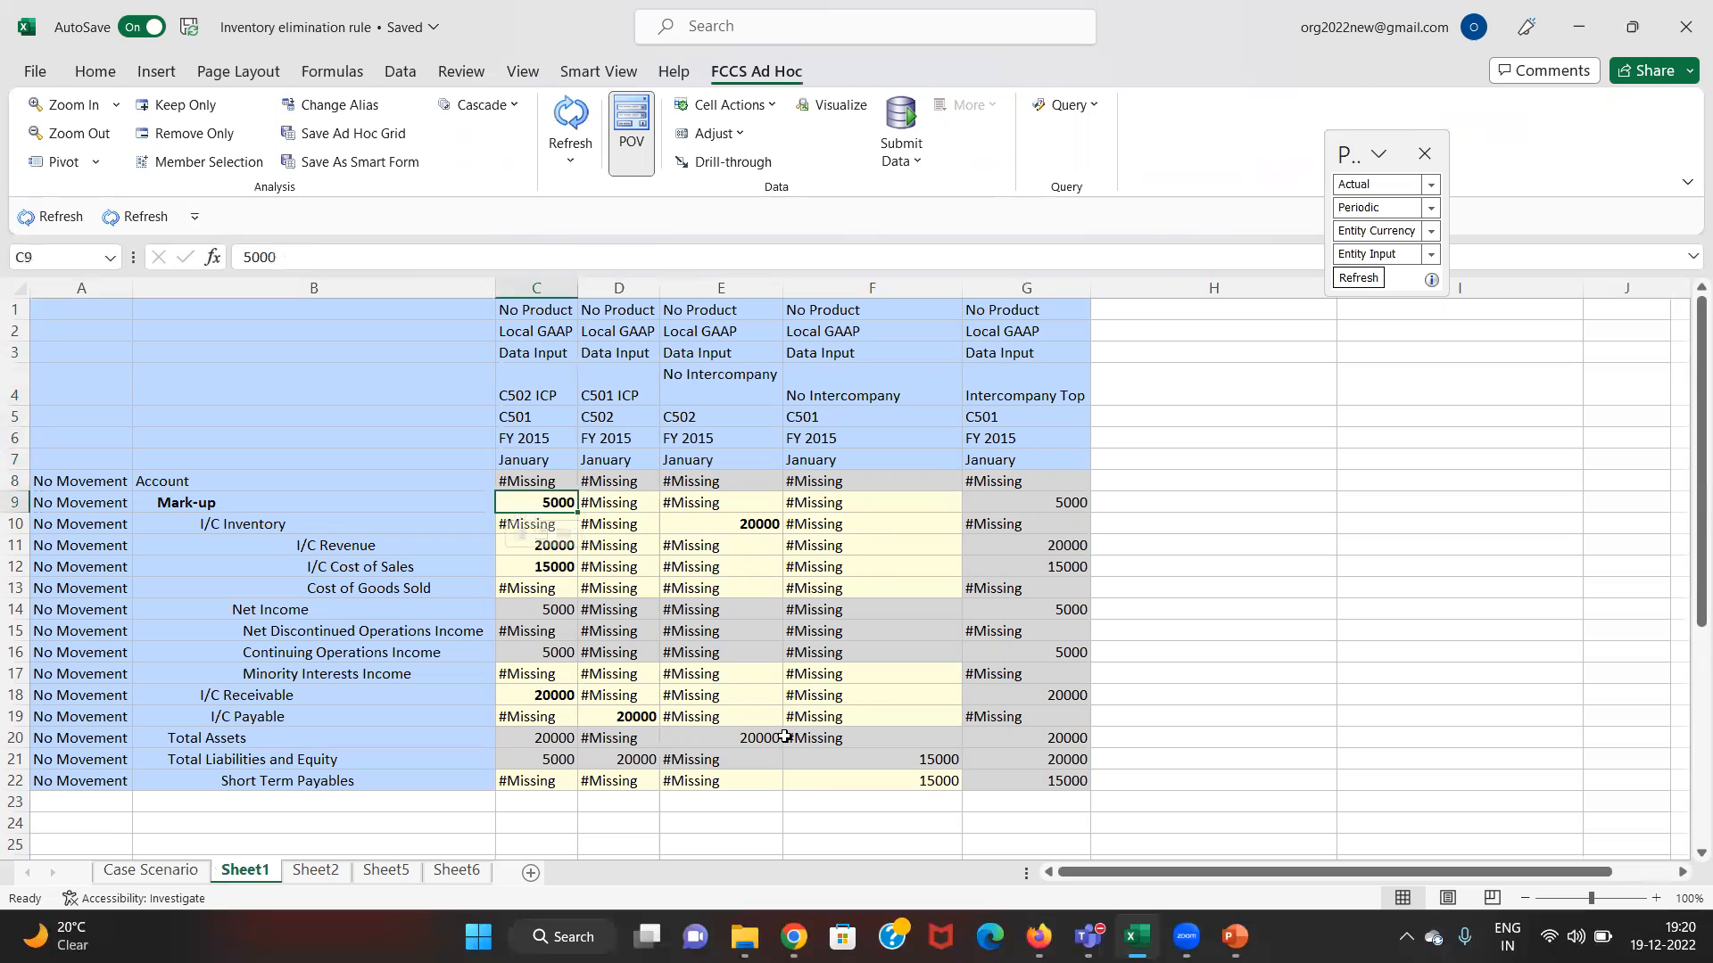
{"action": "key", "text": "Up"}
{"action": "key", "text": "Up"}
{"action": "key", "text": "Up"}
{"action": "key", "text": "Up"}
{"action": "key", "text": "Up"}
{"action": "key", "text": "Down"}
{"action": "key", "text": "Up"}
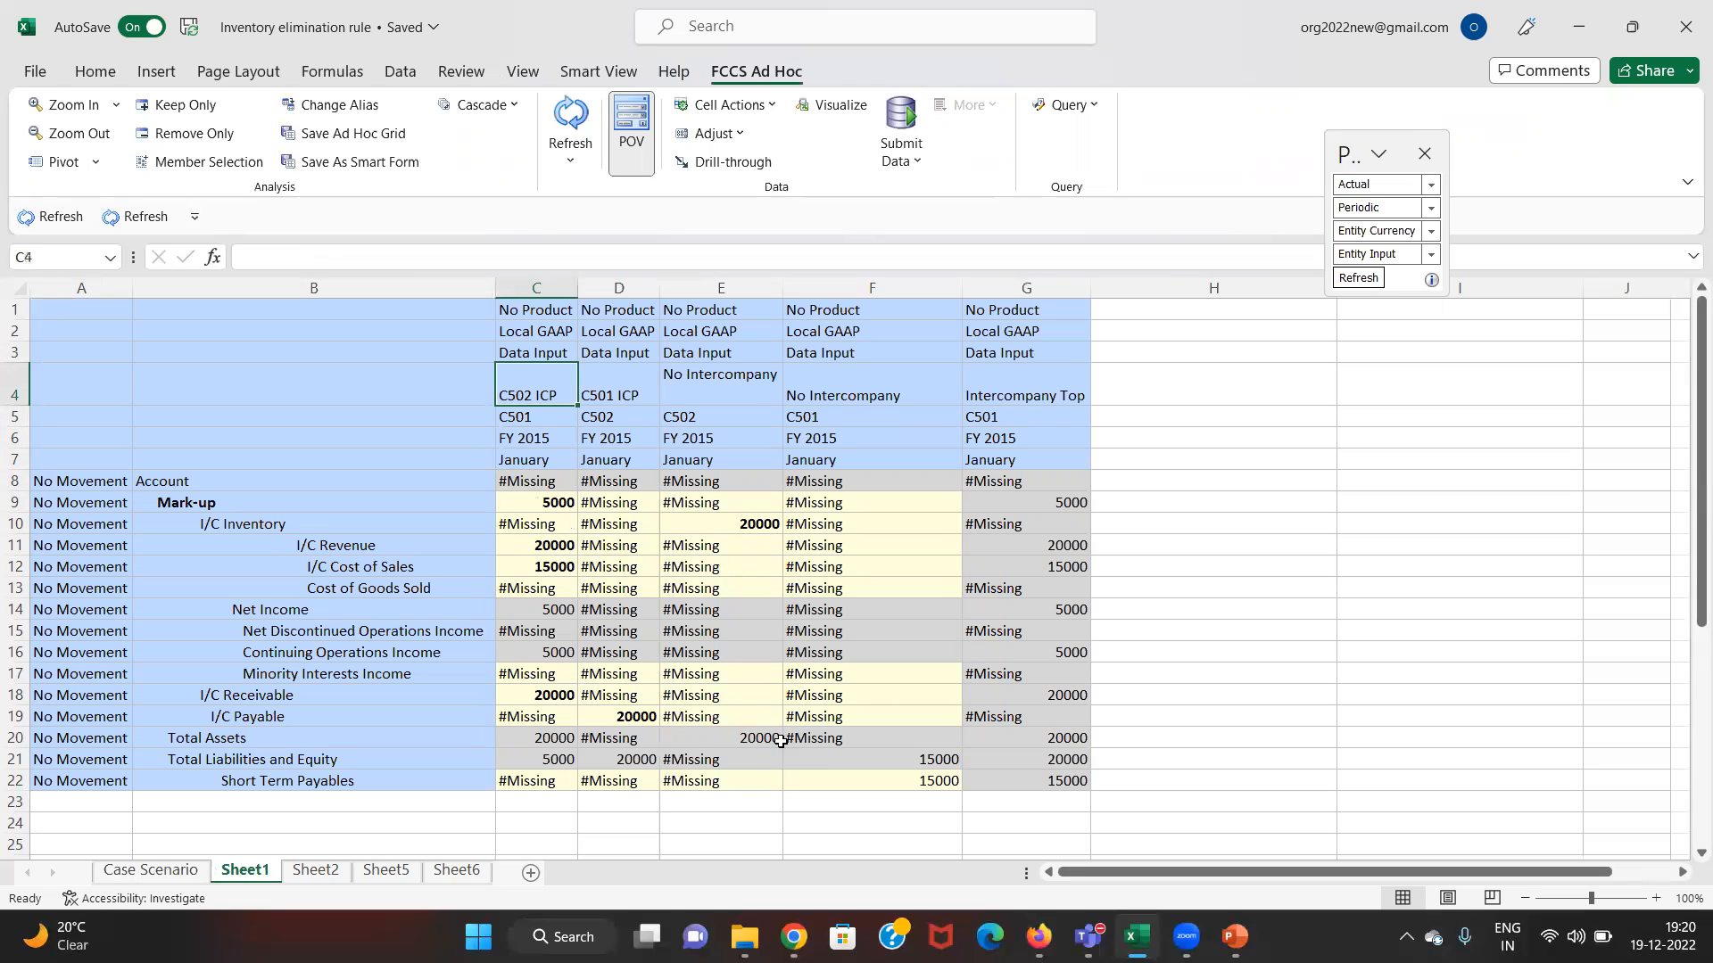
{"action": "key", "text": "Down"}
{"action": "key", "text": "Down"}
{"action": "key", "text": "Down"}
{"action": "key", "text": "Down"}
{"action": "key", "text": "Down"}
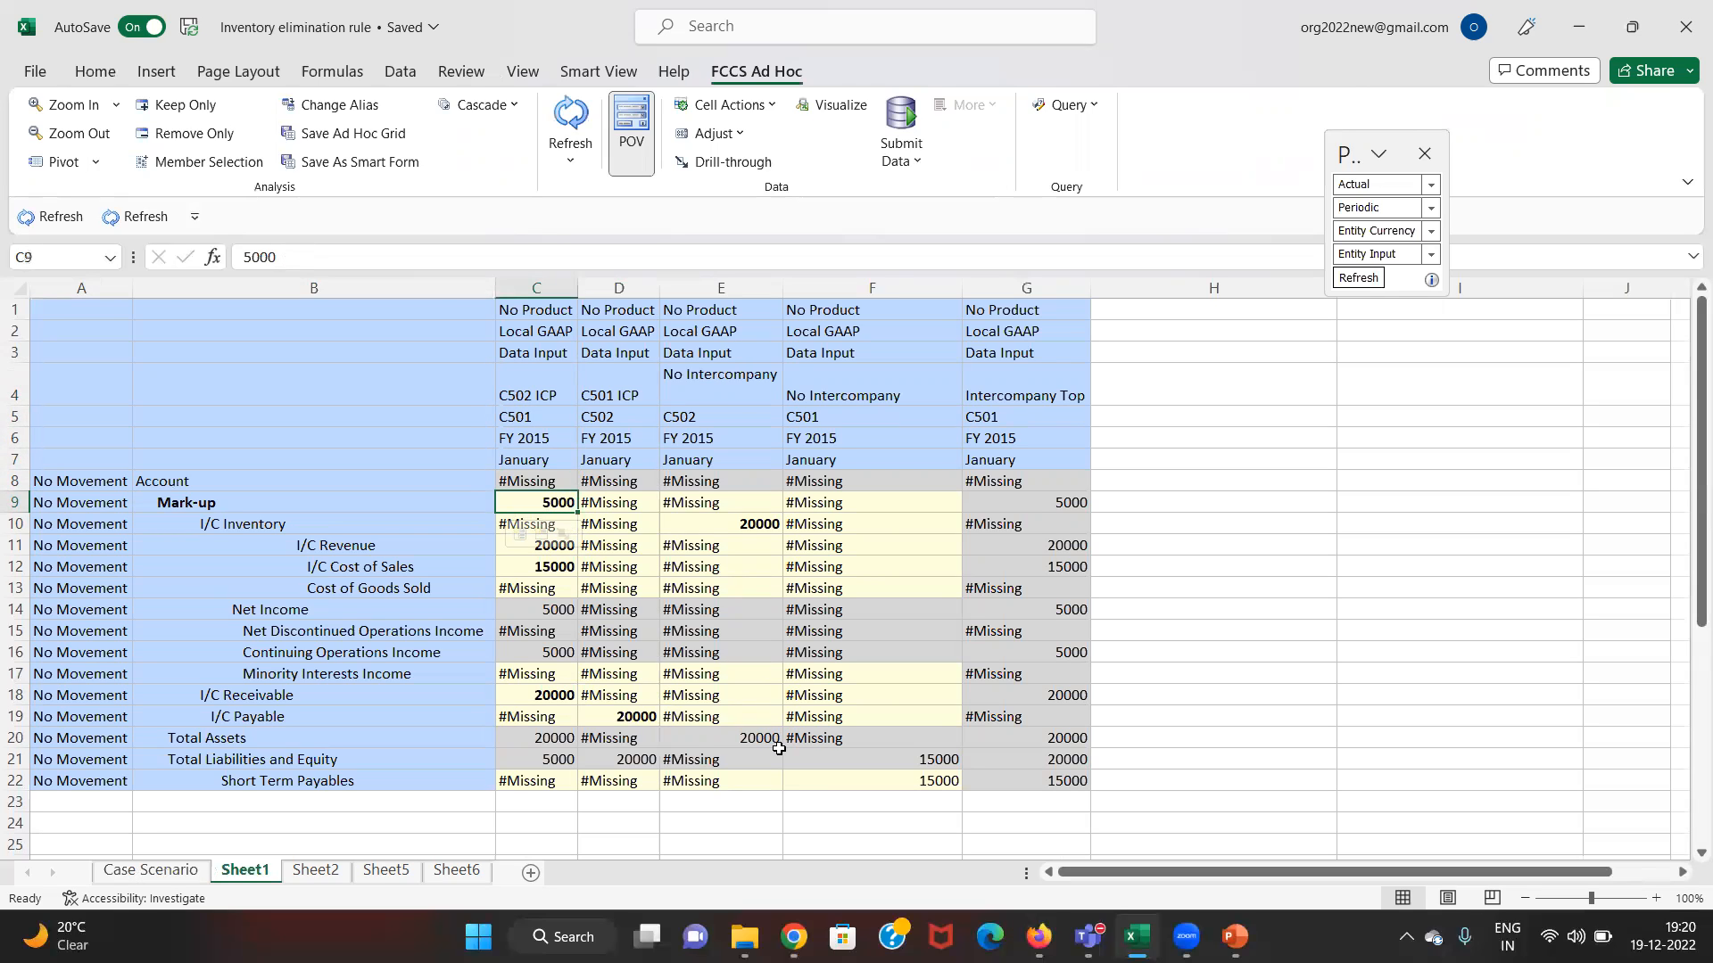
- Compare the I/C Inventory amount for C502 on Sheet1 with the Inventory amount in the C_500 consolidated balance sheet
{"action": "key", "text": "Right"}
{"action": "key", "text": "Down"}
{"action": "key", "text": "Right"}
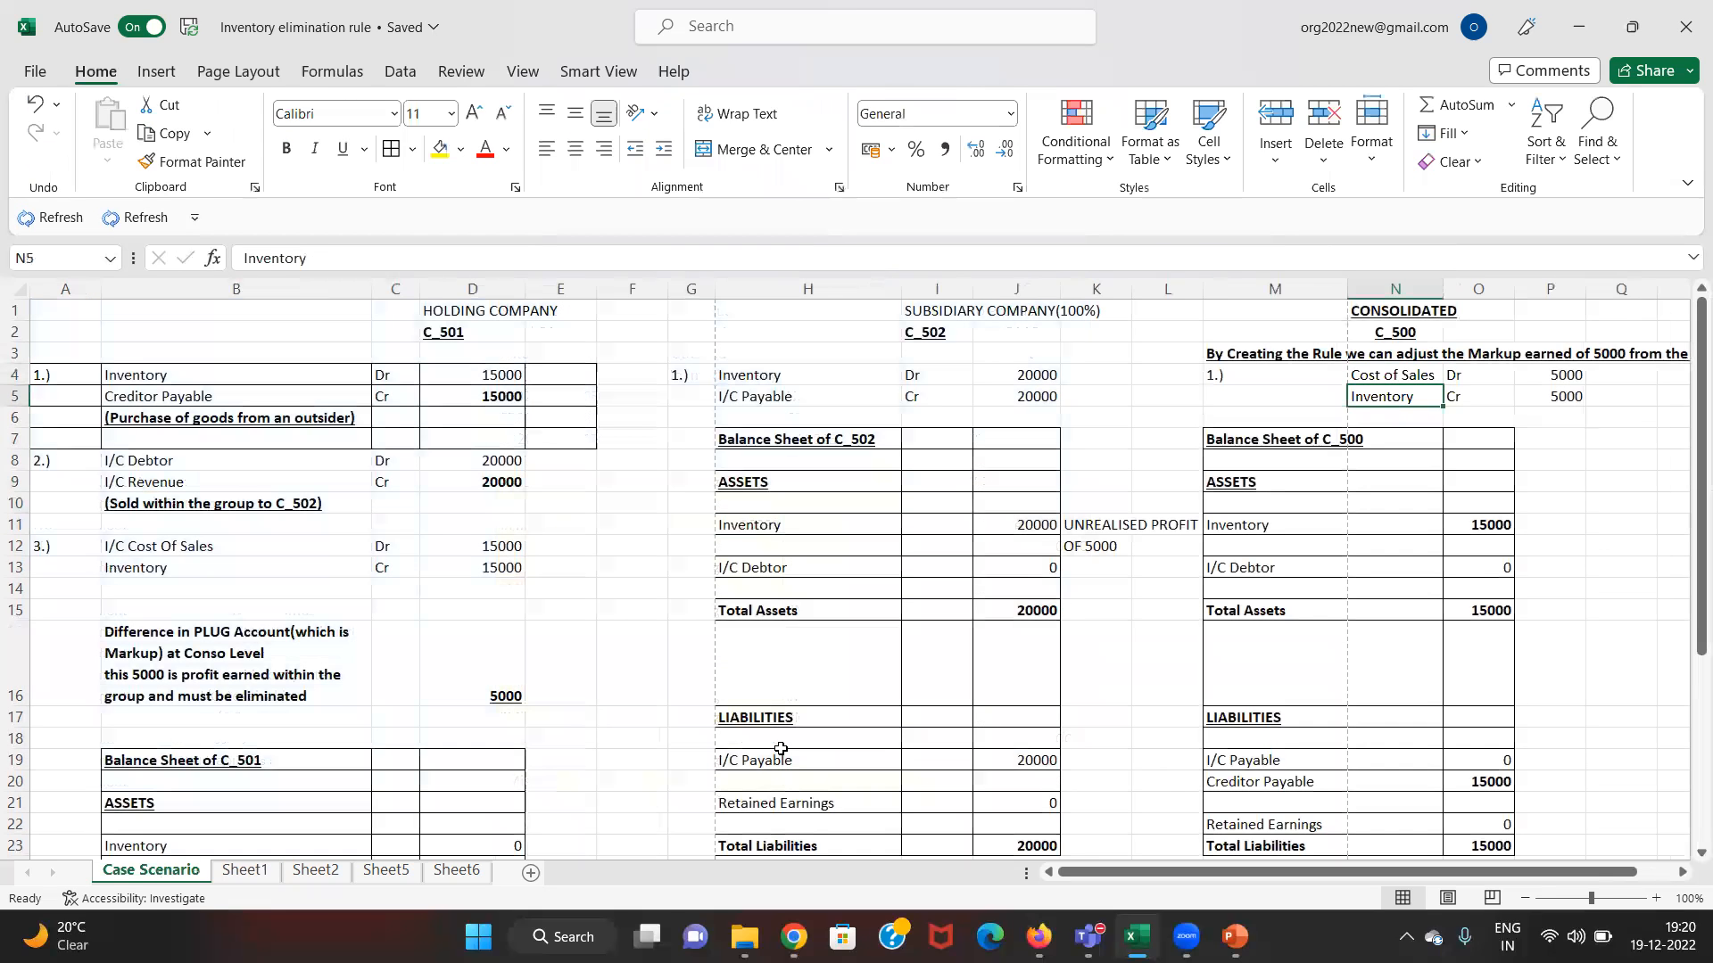
{"action": "key", "text": "Down"}
{"action": "key", "text": "Down"}
{"action": "key", "text": "Down"}
{"action": "key", "text": "Down"}
{"action": "key", "text": "Down"}
{"action": "key", "text": "Down"}
{"action": "key", "text": "Right"}
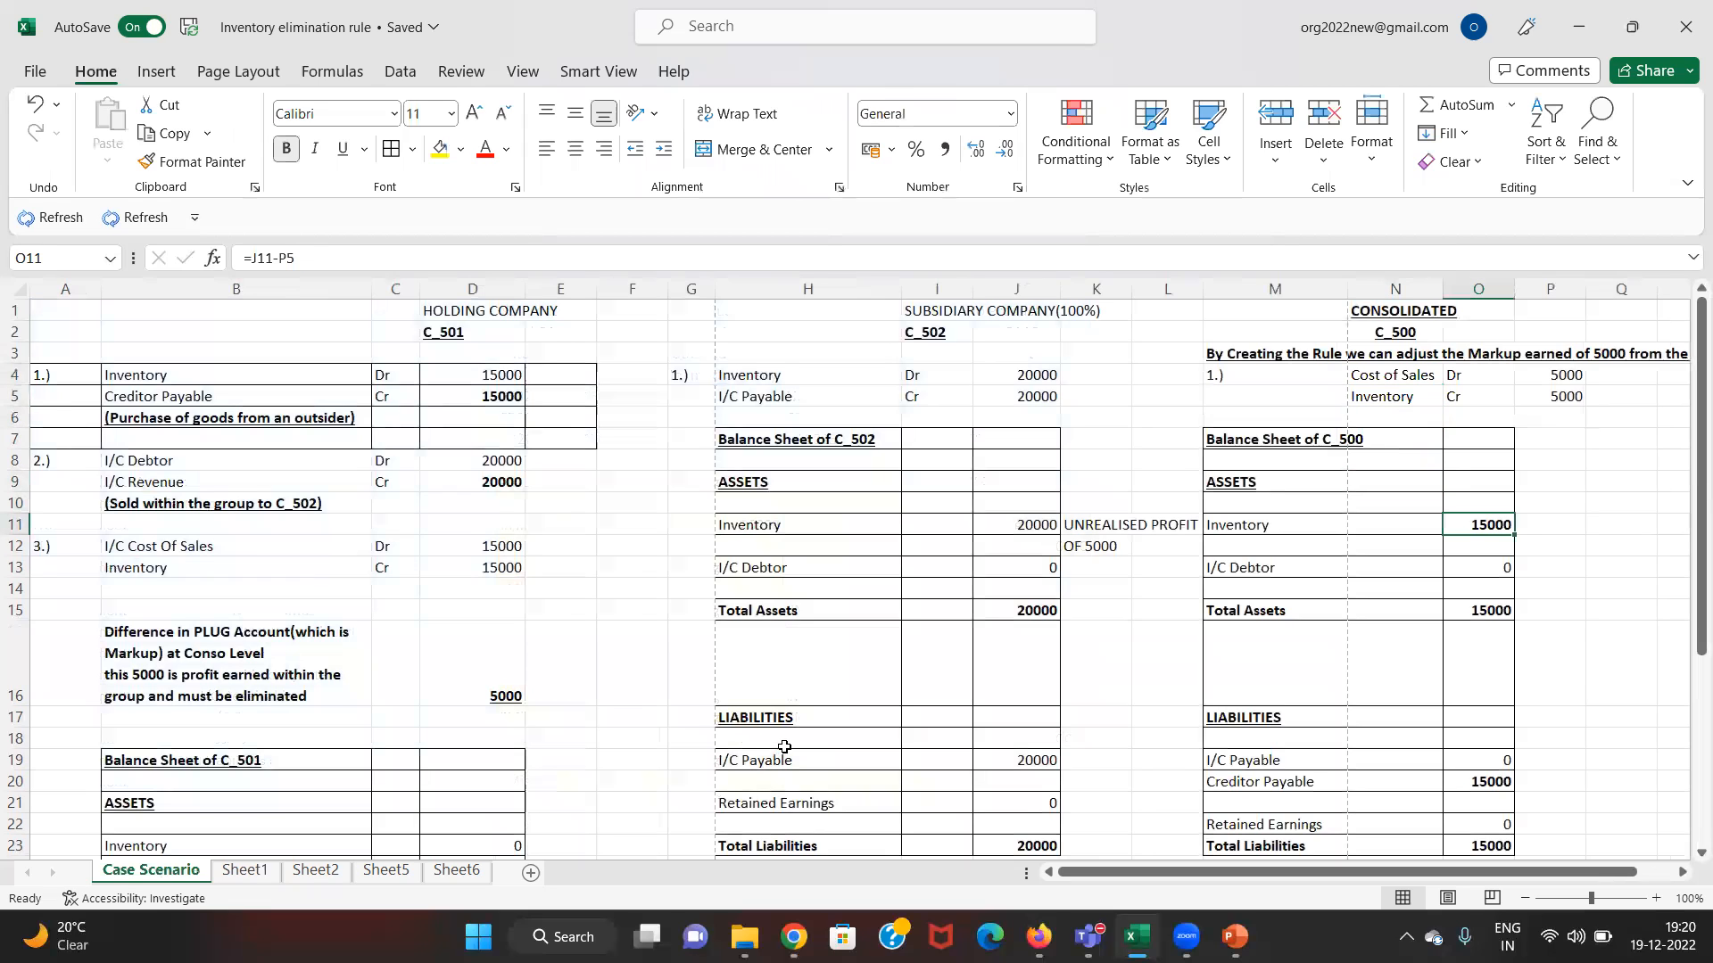
- Check Total Assets in the C_500 balance sheet and inspect the formula behind its Inventory amount
{"action": "key", "text": "Down"}
{"action": "key", "text": "Down"}
{"action": "key", "text": "Down"}
{"action": "key", "text": "Down"}
{"action": "key", "text": "Up"}
{"action": "key", "text": "Up"}
{"action": "key", "text": "Up"}
{"action": "key", "text": "Up"}
{"action": "key", "text": "Left"}
{"action": "key", "text": "Left"}
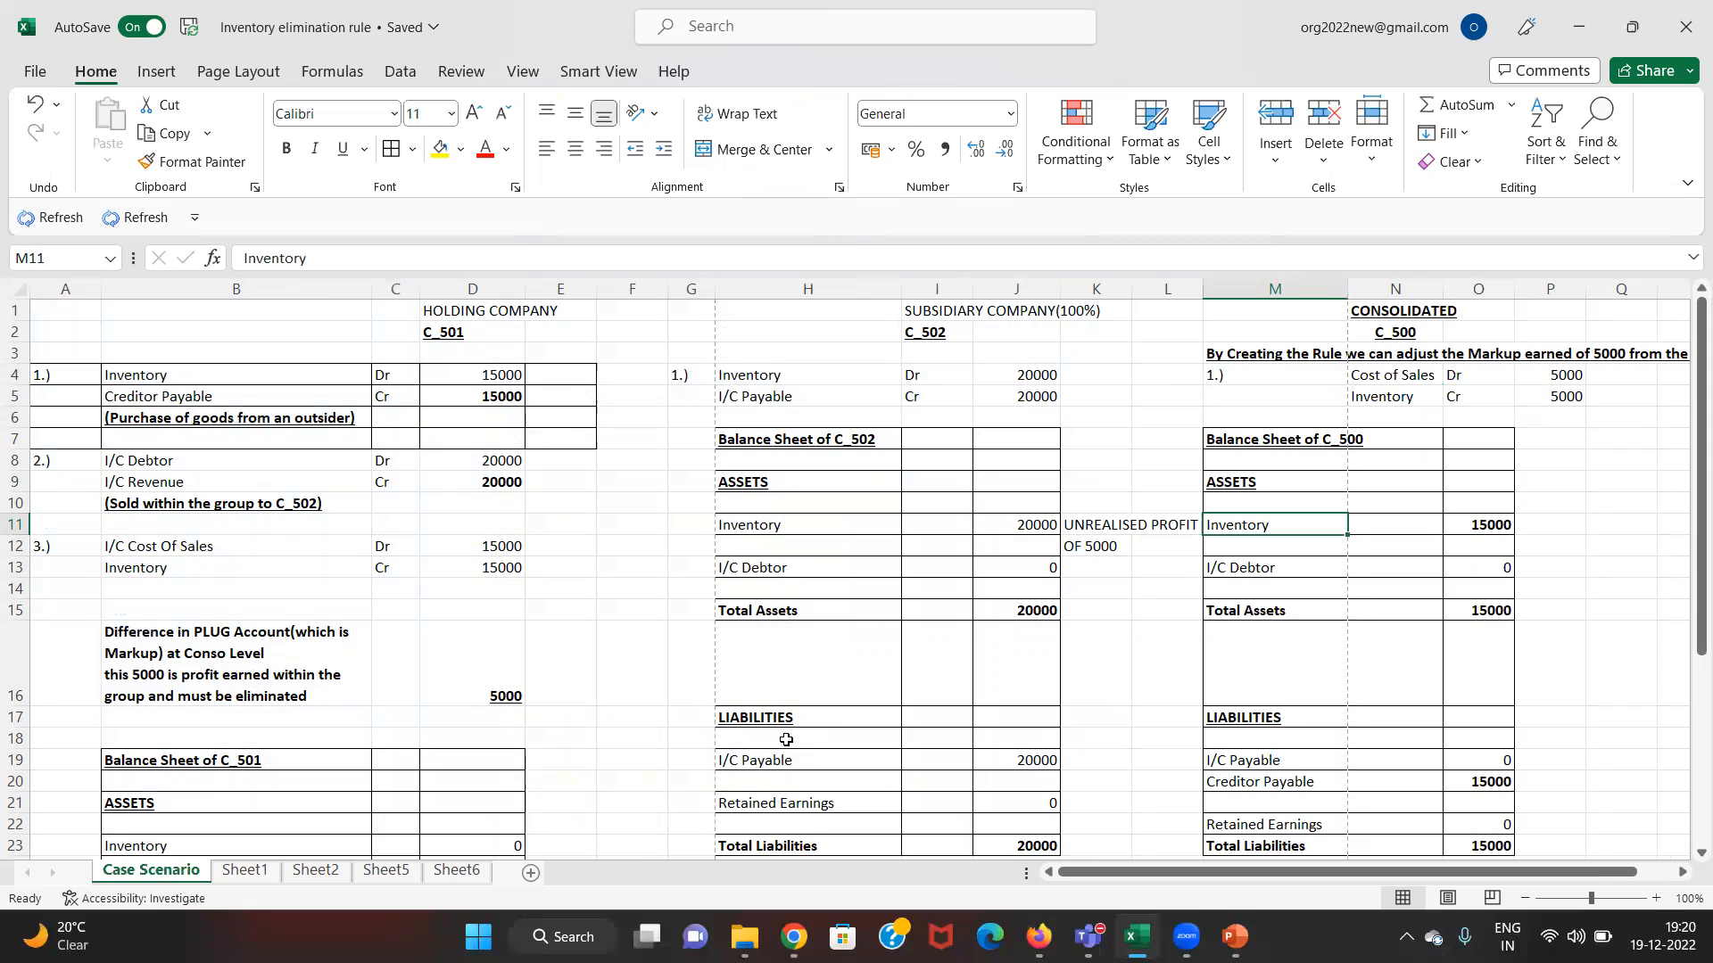
{"action": "key", "text": "Right"}
{"action": "key", "text": "Right"}
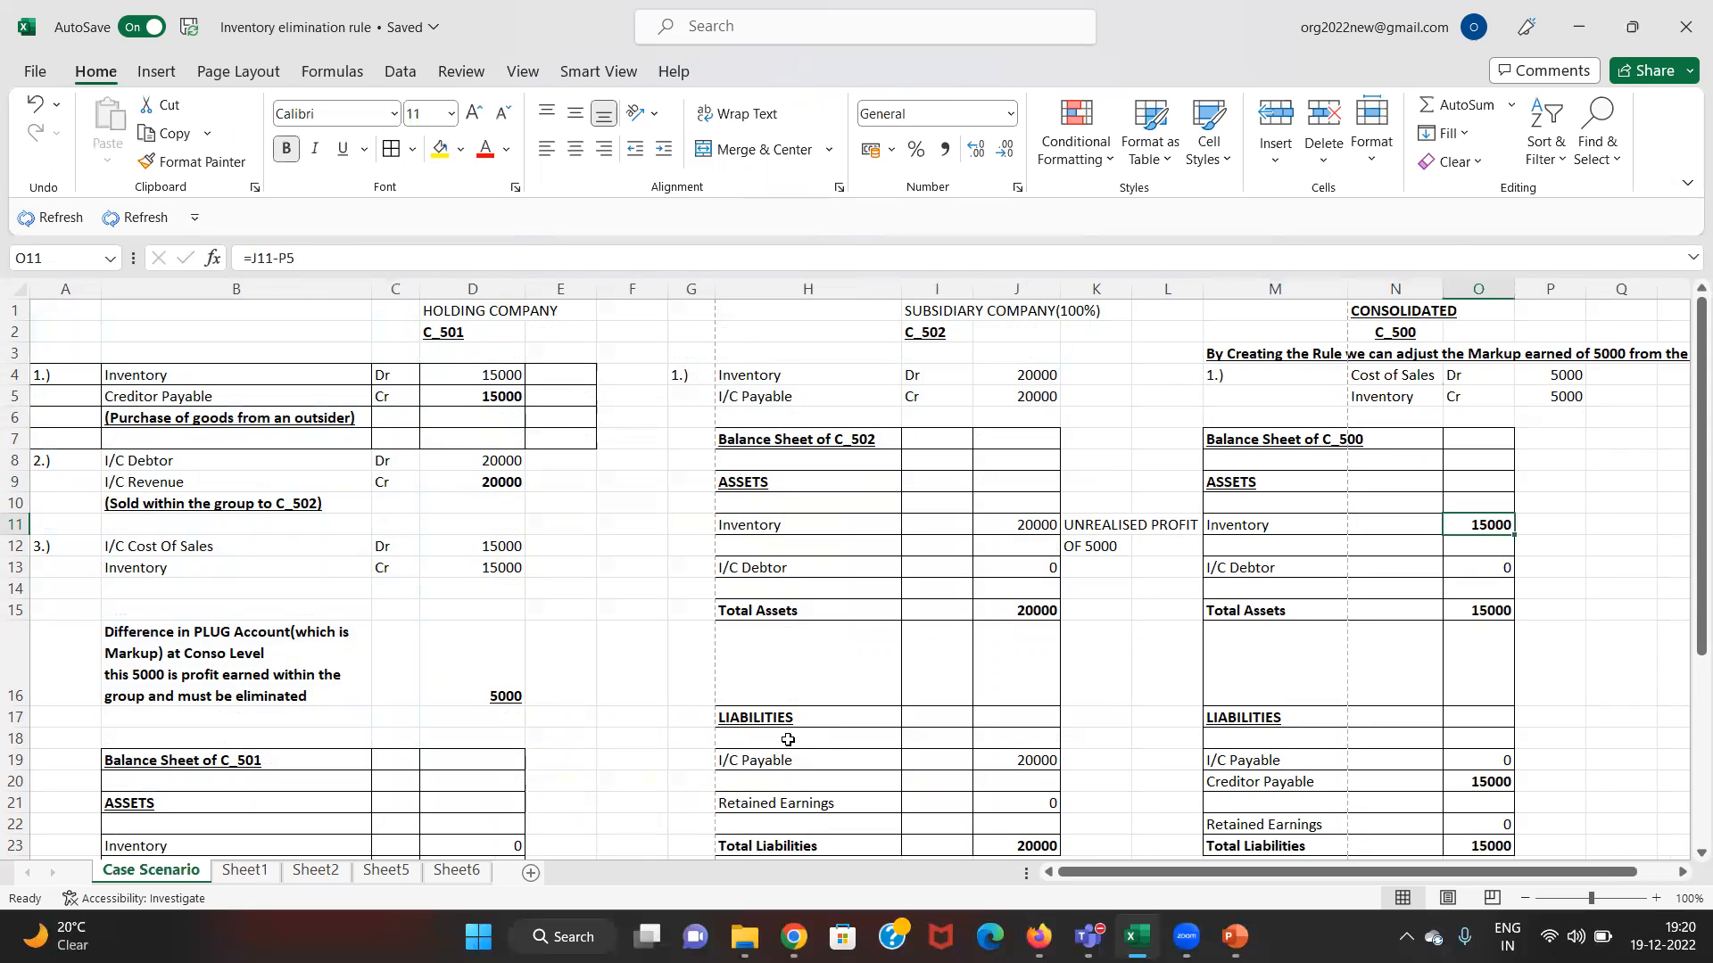
{"action": "key", "text": "F2"}
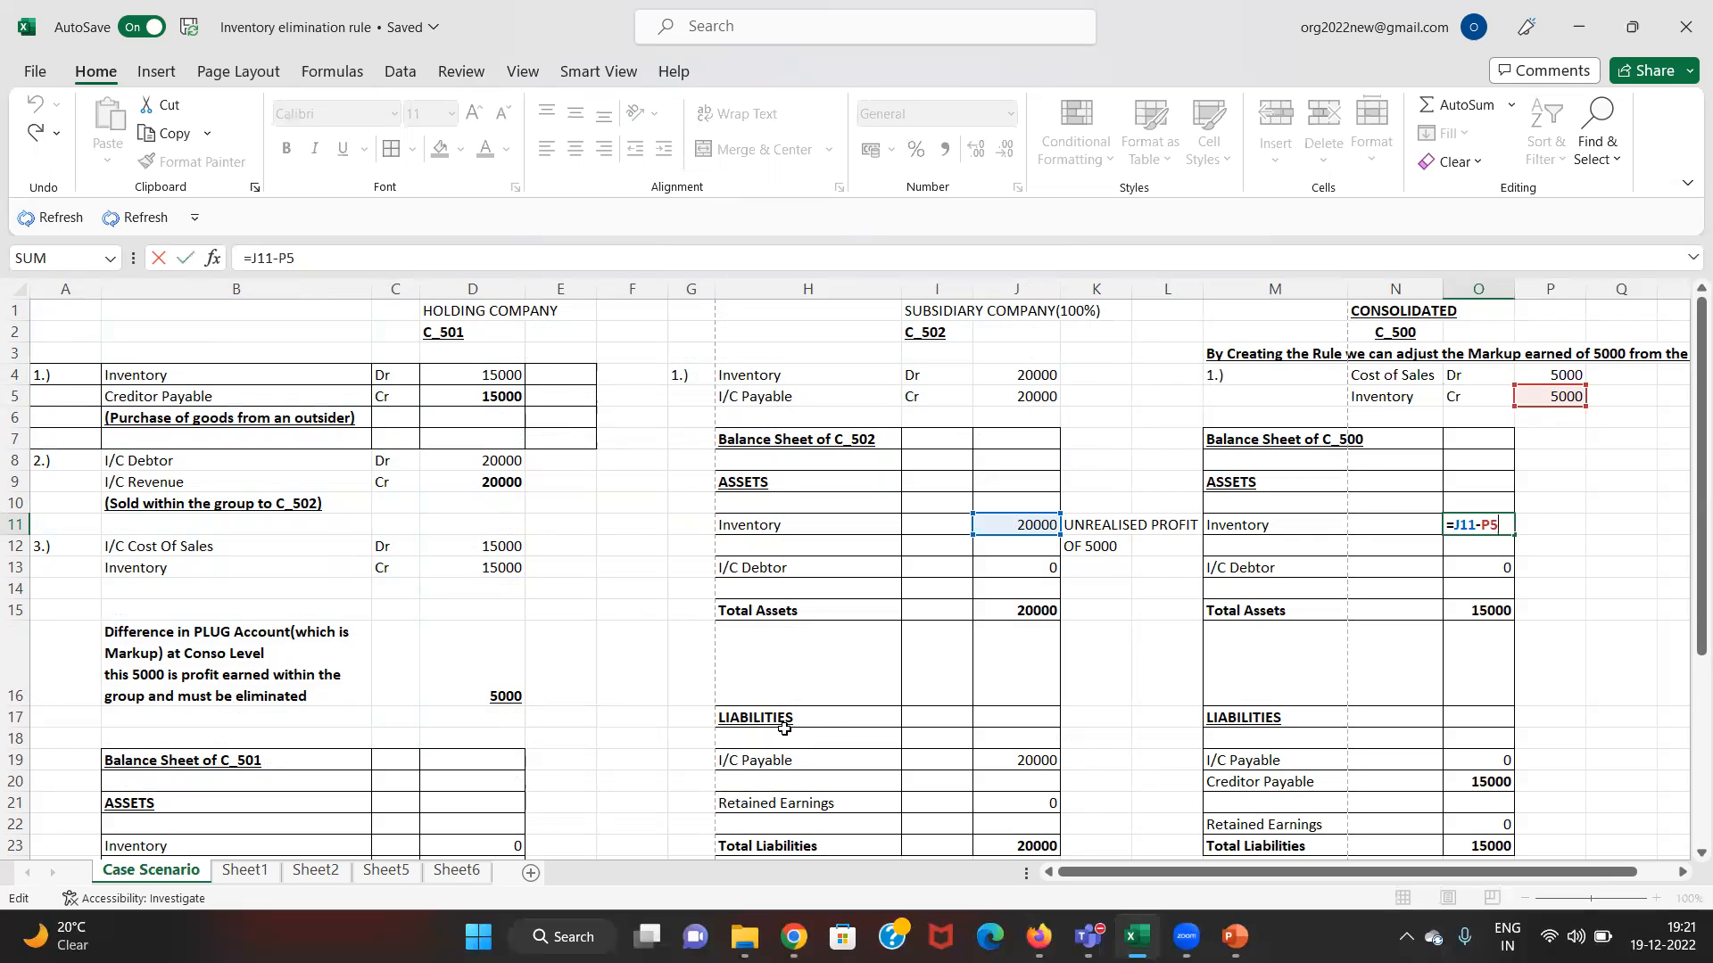
{"action": "key", "text": "ctrl+Return"}
- Review the C_500 balance sheet amounts from I/C Debtor down to Retained Earnings
{"action": "key", "text": "Down"}
{"action": "key", "text": "Down"}
{"action": "key", "text": "Down"}
{"action": "key", "text": "Down"}
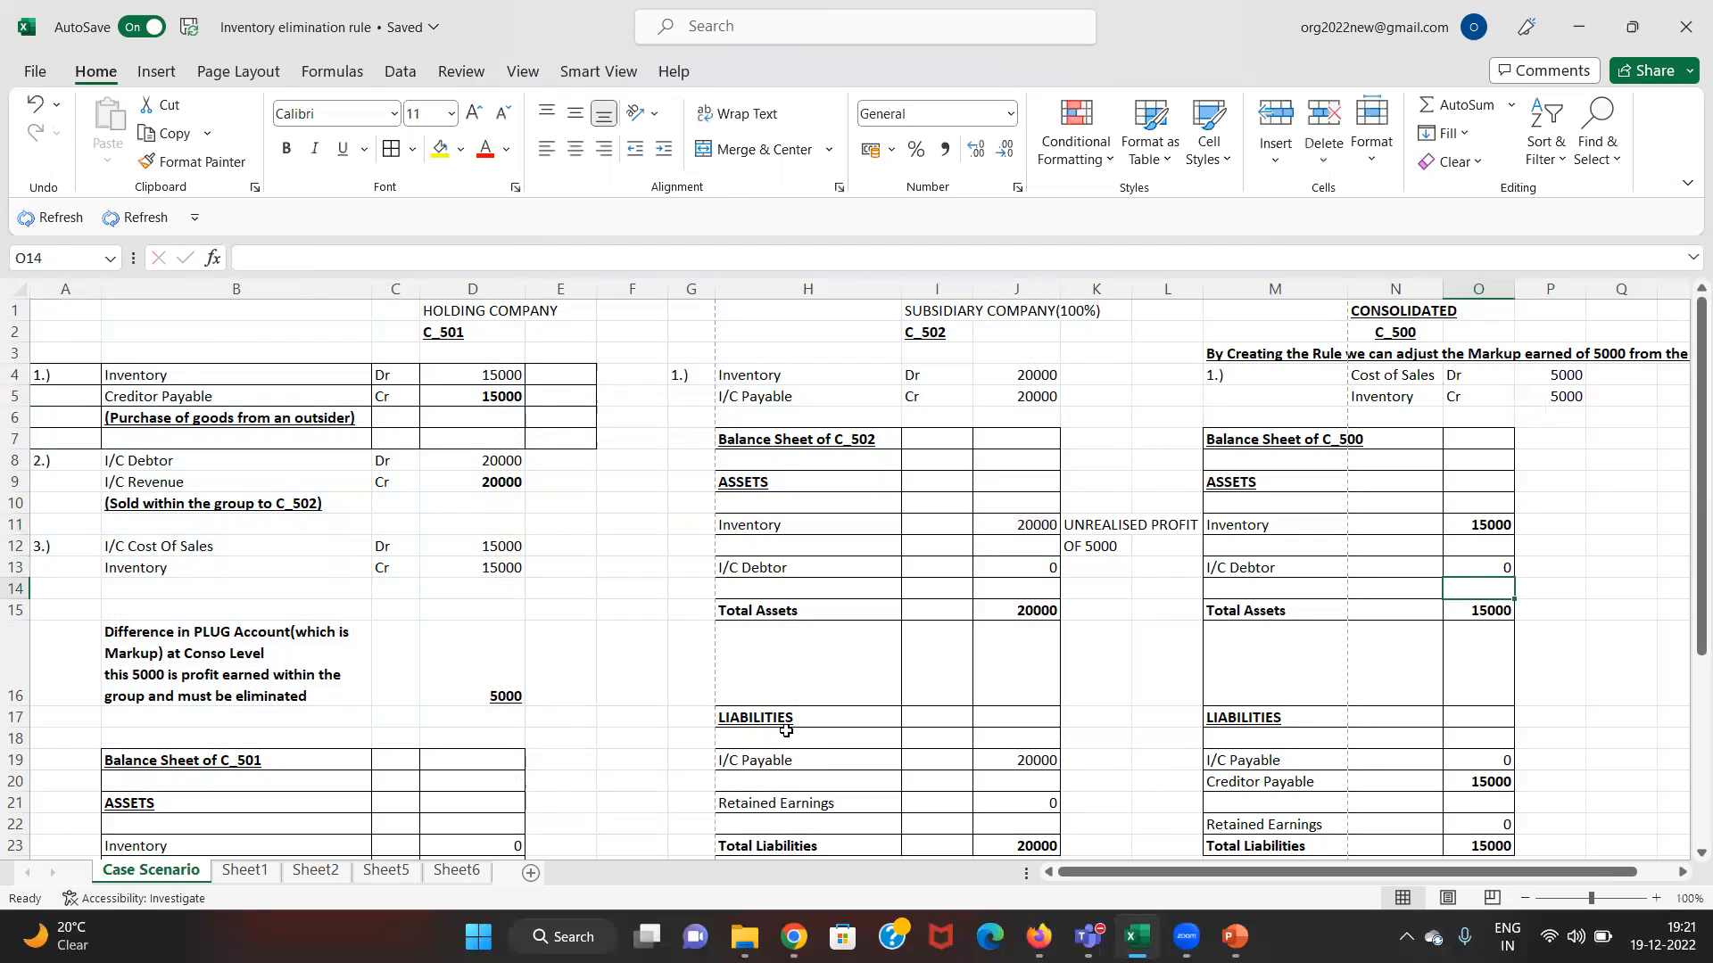
{"action": "key", "text": "Down"}
{"action": "key", "text": "Down"}
{"action": "key", "text": "Down"}
{"action": "key", "text": "Down"}
{"action": "key", "text": "Down"}
{"action": "key", "text": "Down"}
{"action": "key", "text": "Down"}
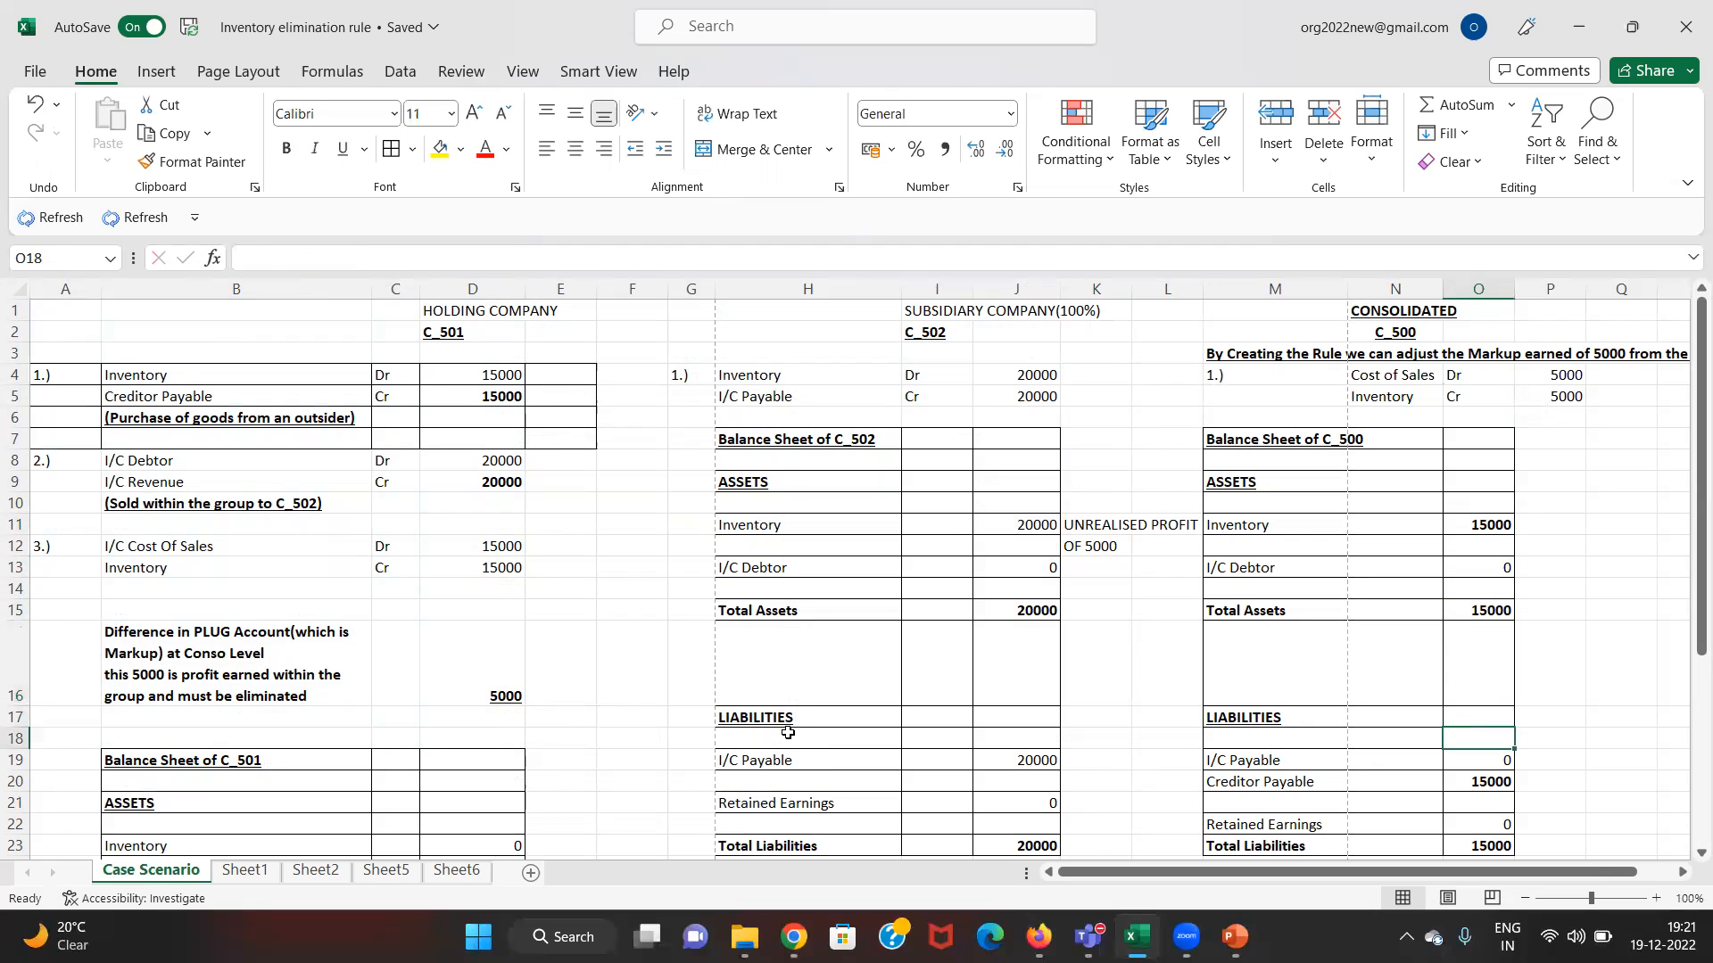
{"action": "key", "text": "Down"}
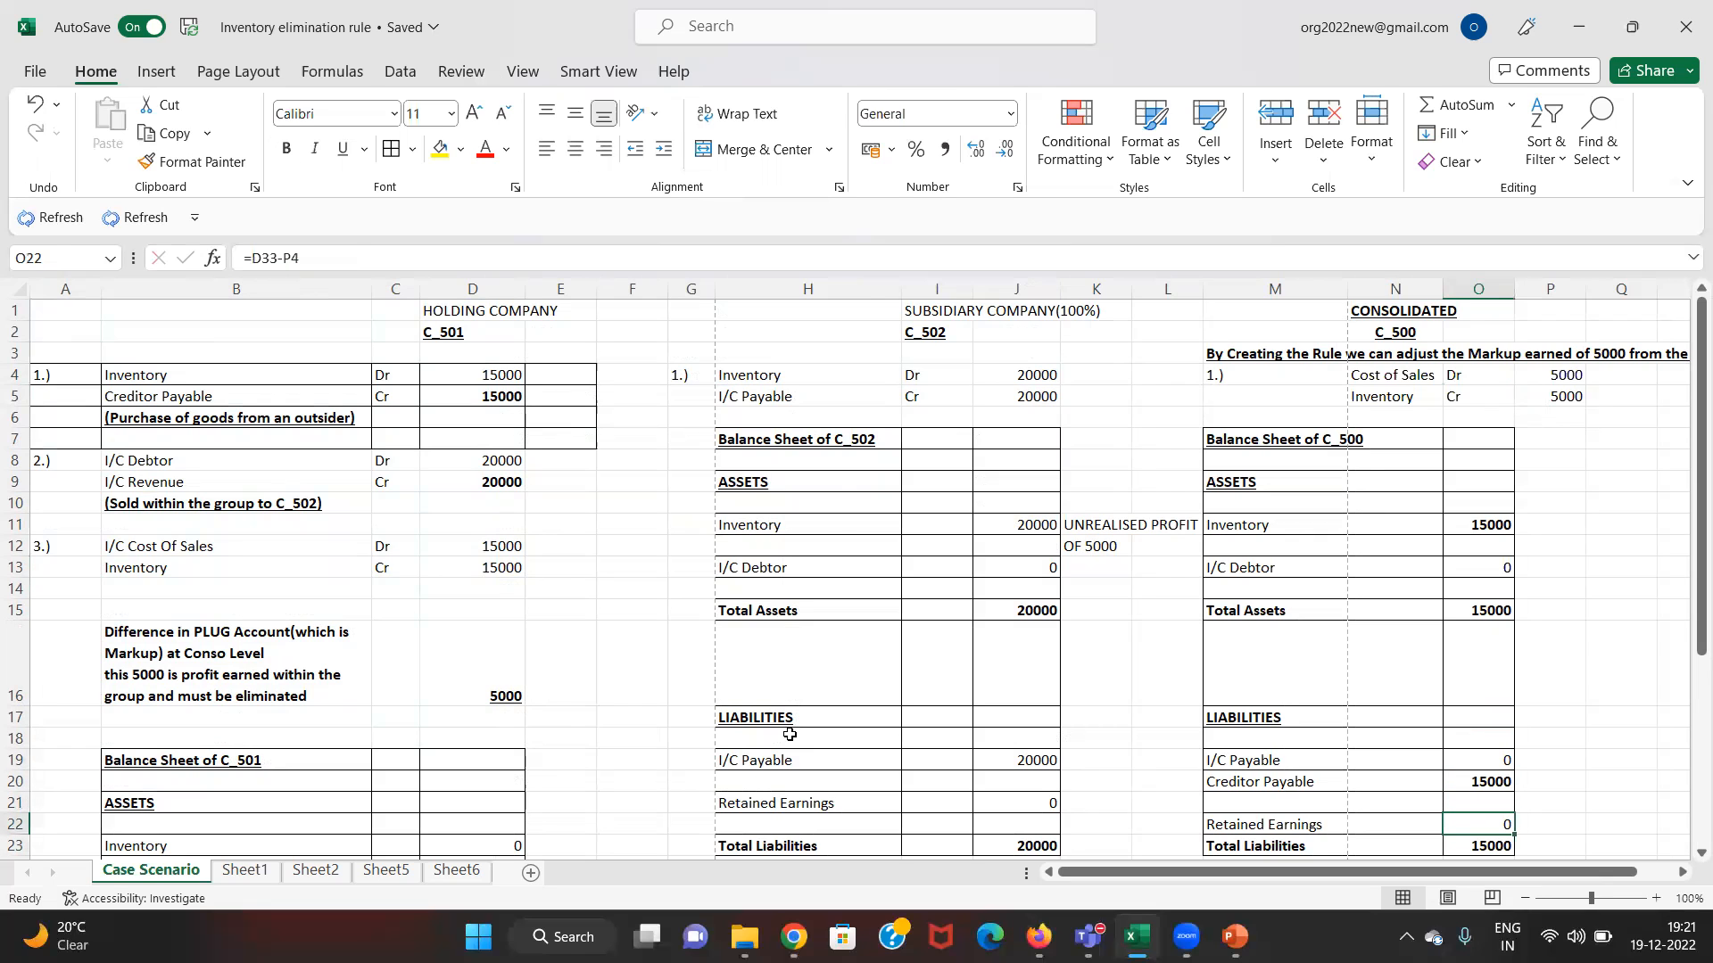
- Make the Net Income amount for C501 with partner C502 ICP bold on Sheet1
{"action": "key", "text": "ctrl+Page_Down"}
{"action": "key", "text": "Down"}
{"action": "key", "text": "Down"}
{"action": "key", "text": "Down"}
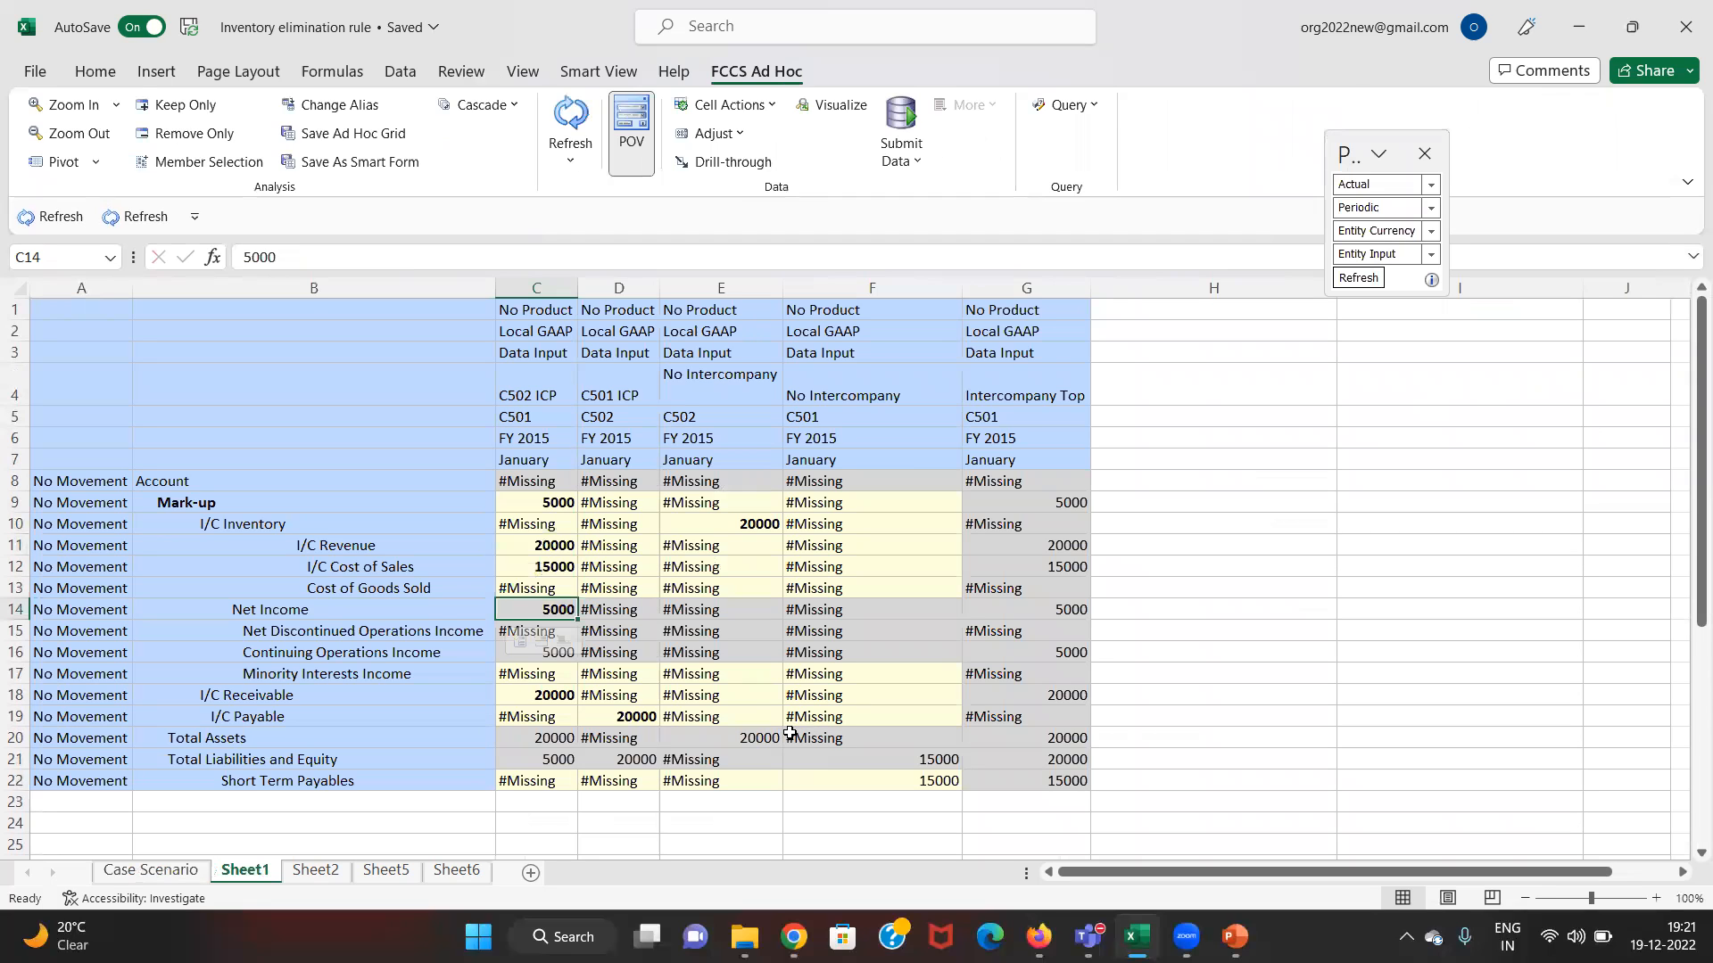
- Check the Creditor Payable amount in the C_500 balance sheet on the Case Scenario sheet
{"action": "key", "text": "ctrl+Page_Up"}
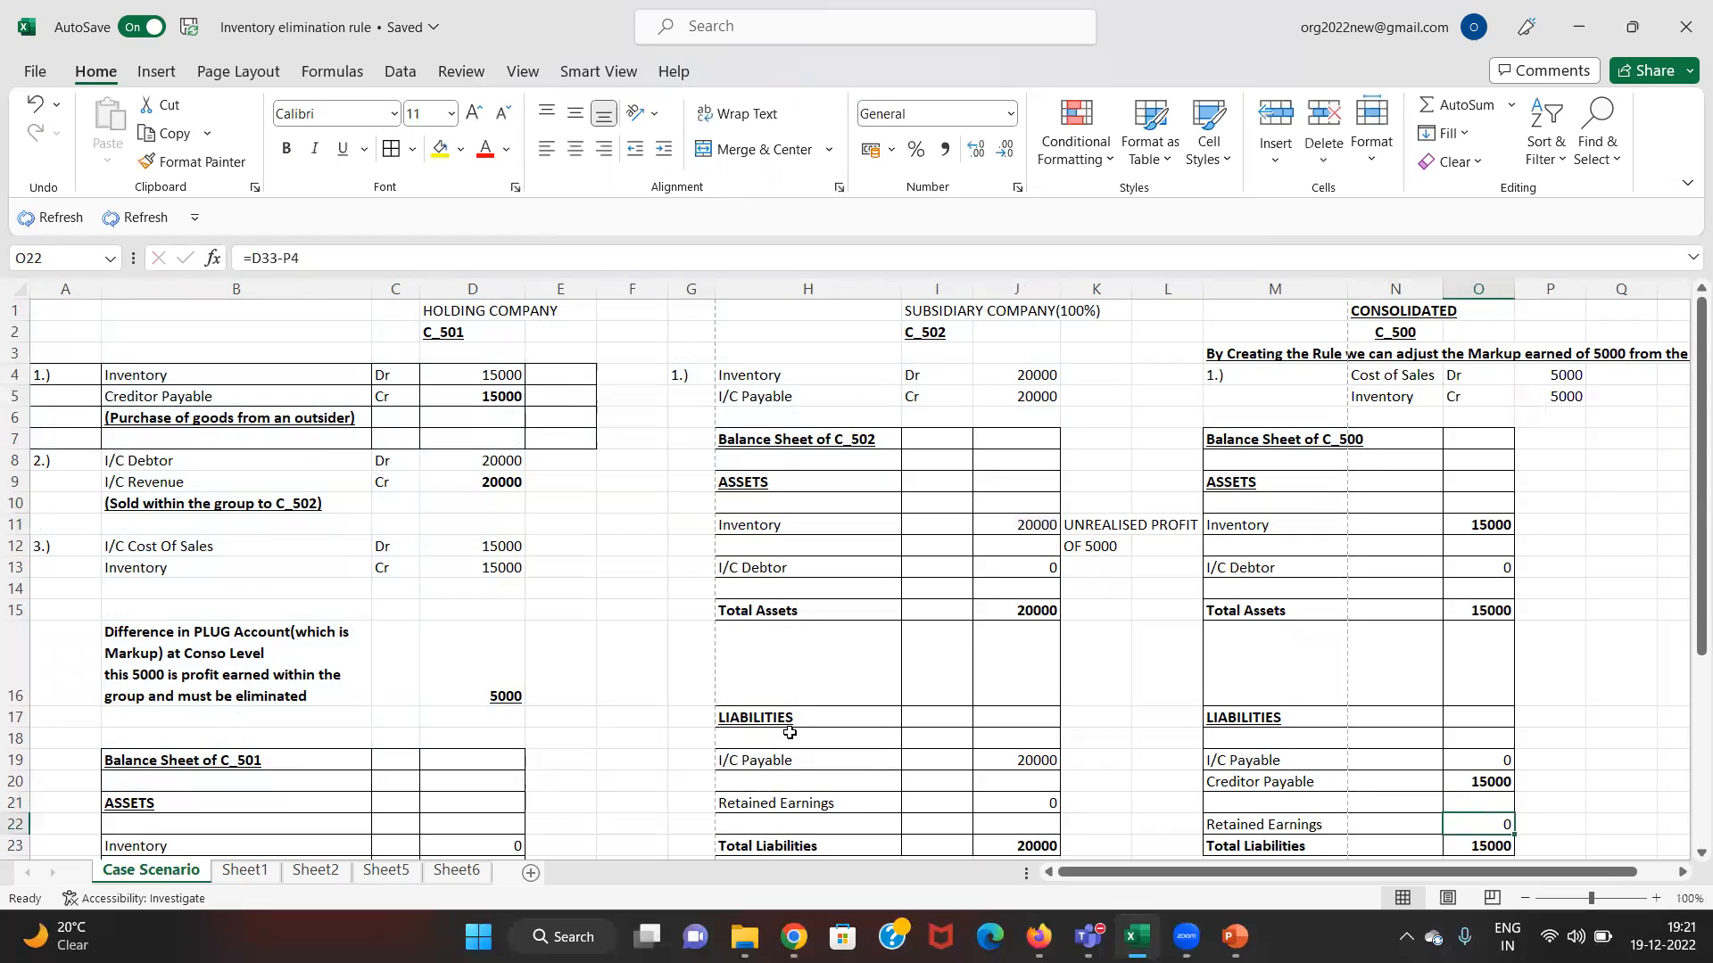
{"action": "key", "text": "Up"}
{"action": "key", "text": "Up"}
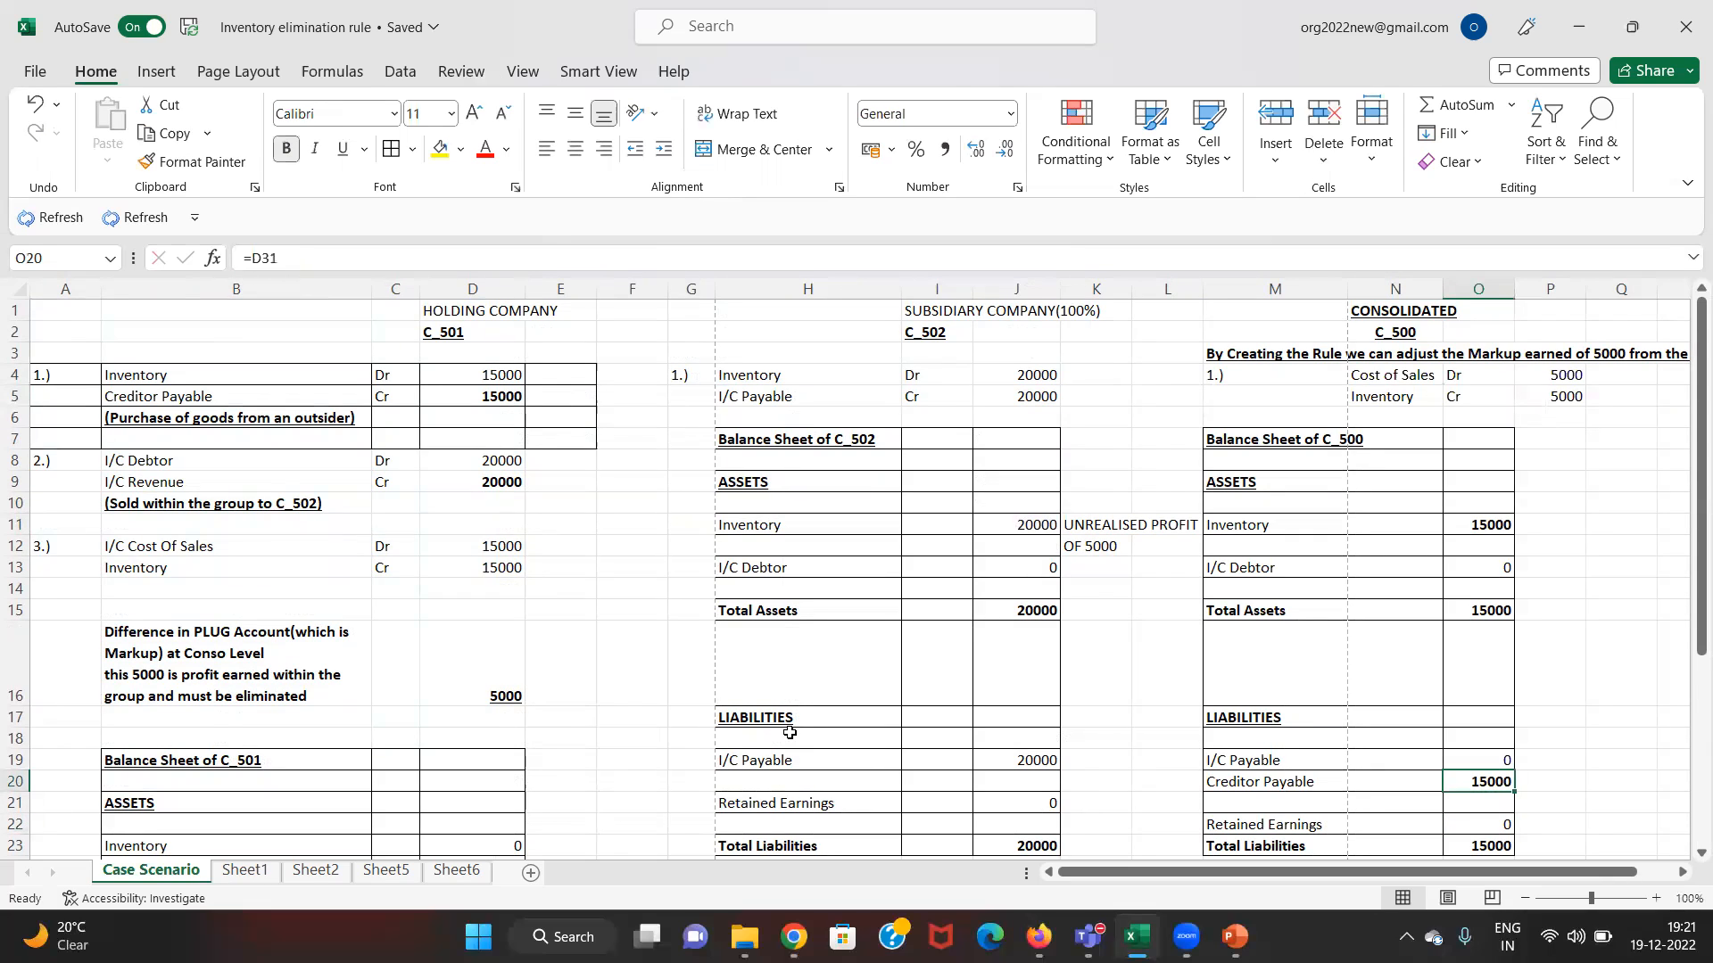
{"action": "key", "text": "Left"}
{"action": "key", "text": "Left"}
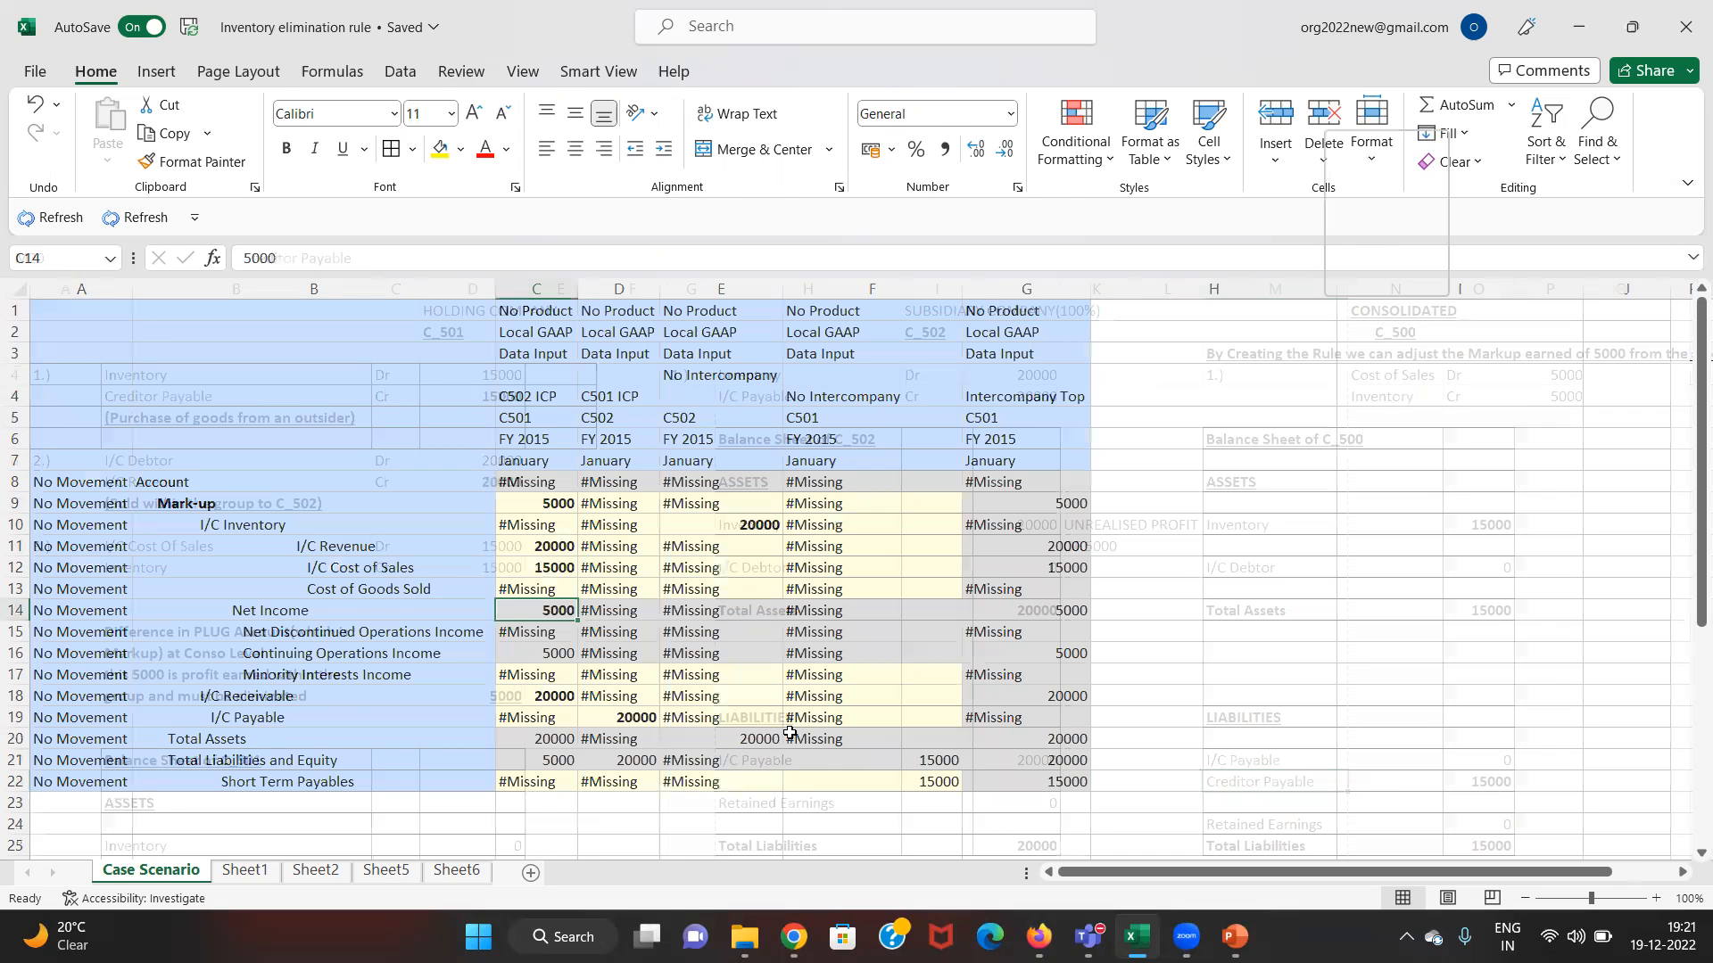
- Highlight the Short Term Payables amount for C501 with No Intercompany in yellow on Sheet1
{"action": "key", "text": "Down"}
{"action": "key", "text": "Down"}
{"action": "key", "text": "Down"}
{"action": "key", "text": "Down"}
{"action": "key", "text": "Down"}
{"action": "key", "text": "Down"}
{"action": "key", "text": "Down"}
{"action": "key", "text": "Down"}
{"action": "key", "text": "Right"}
{"action": "key", "text": "Right"}
{"action": "key", "text": "Right"}
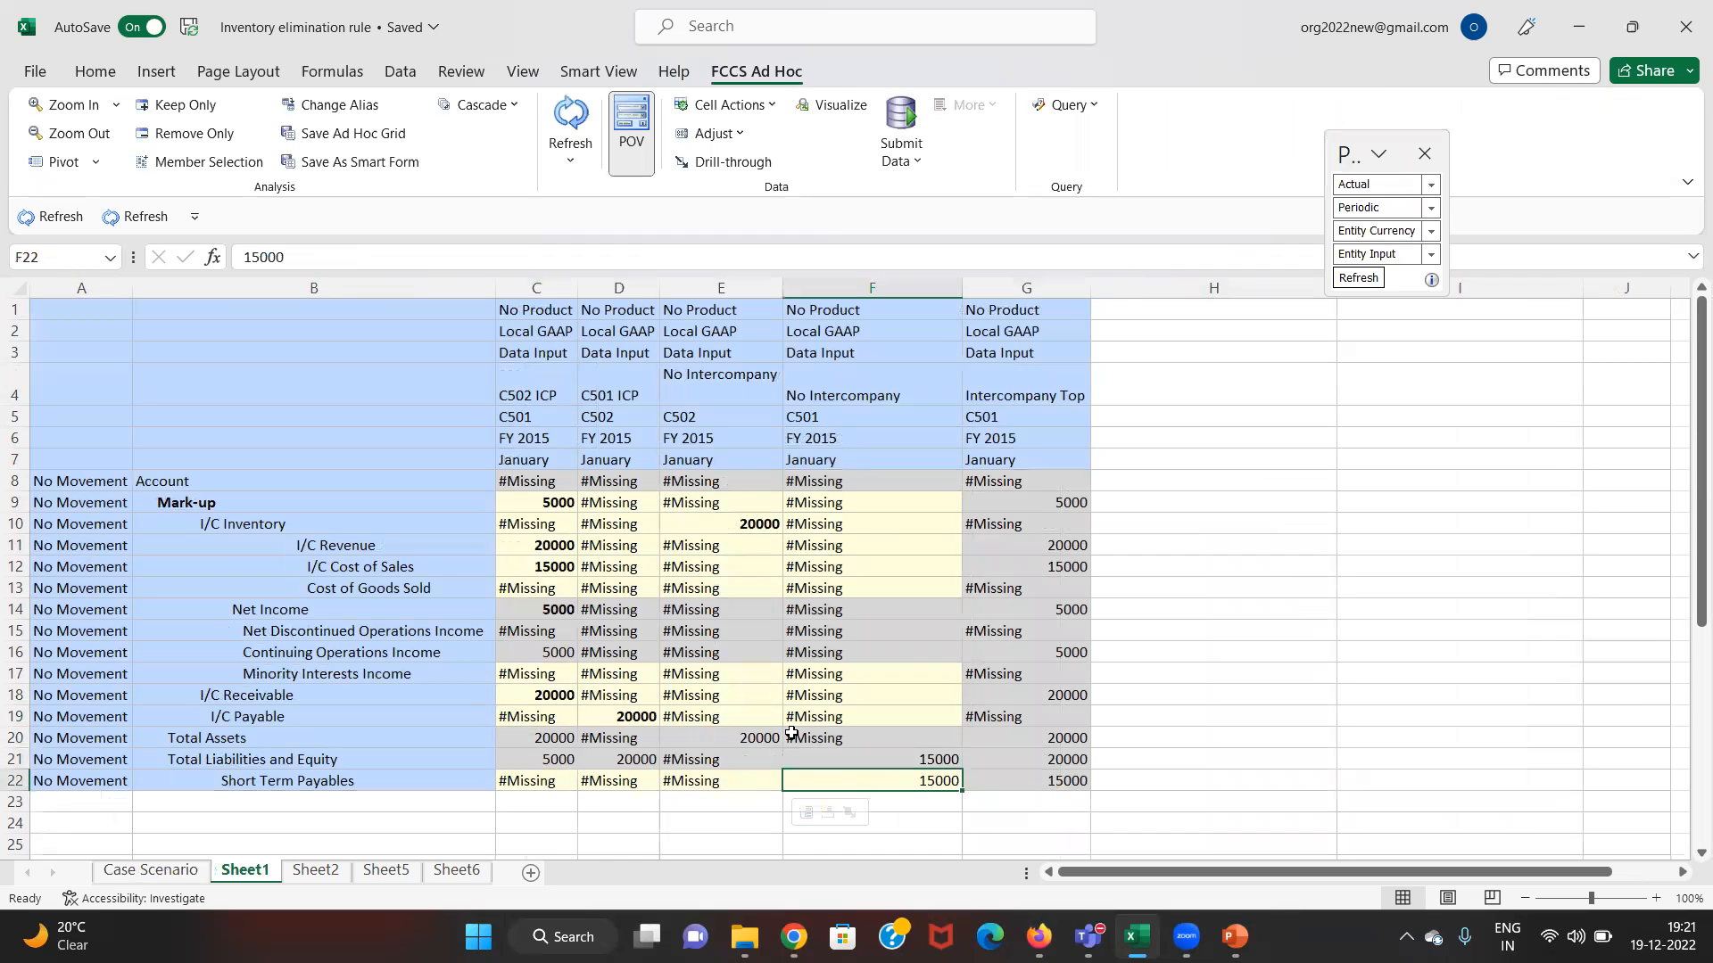
{"action": "left_click", "coordinate": [111, 73]}
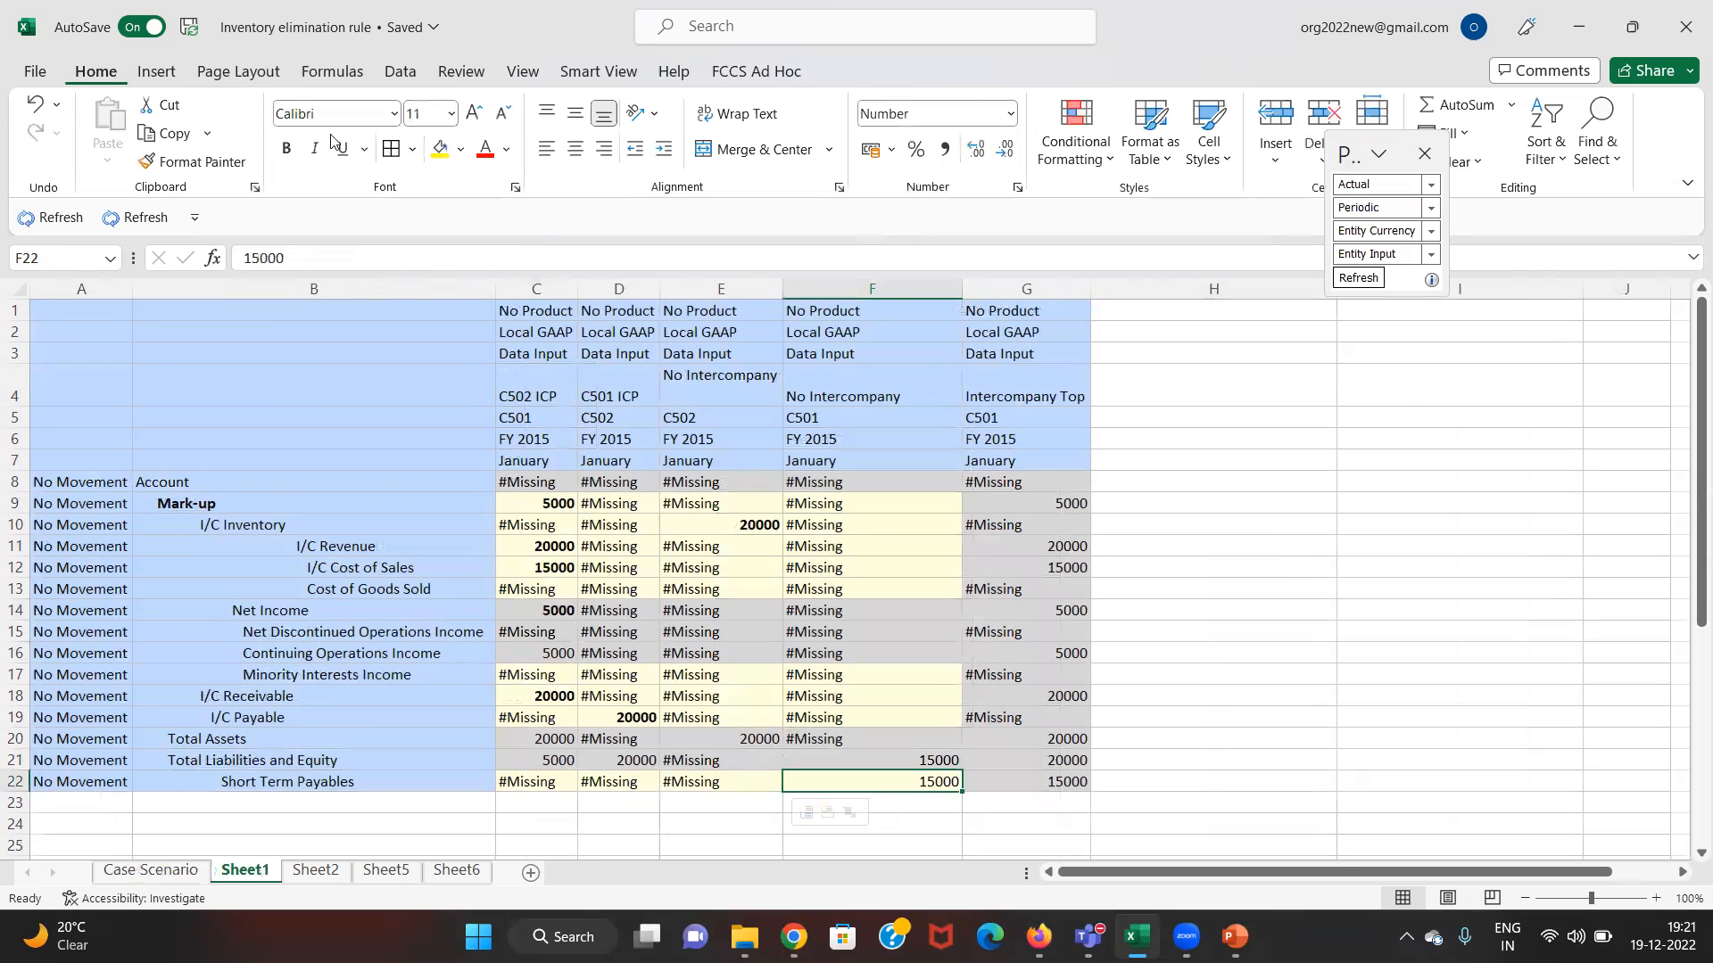
{"action": "left_click", "coordinate": [441, 149]}
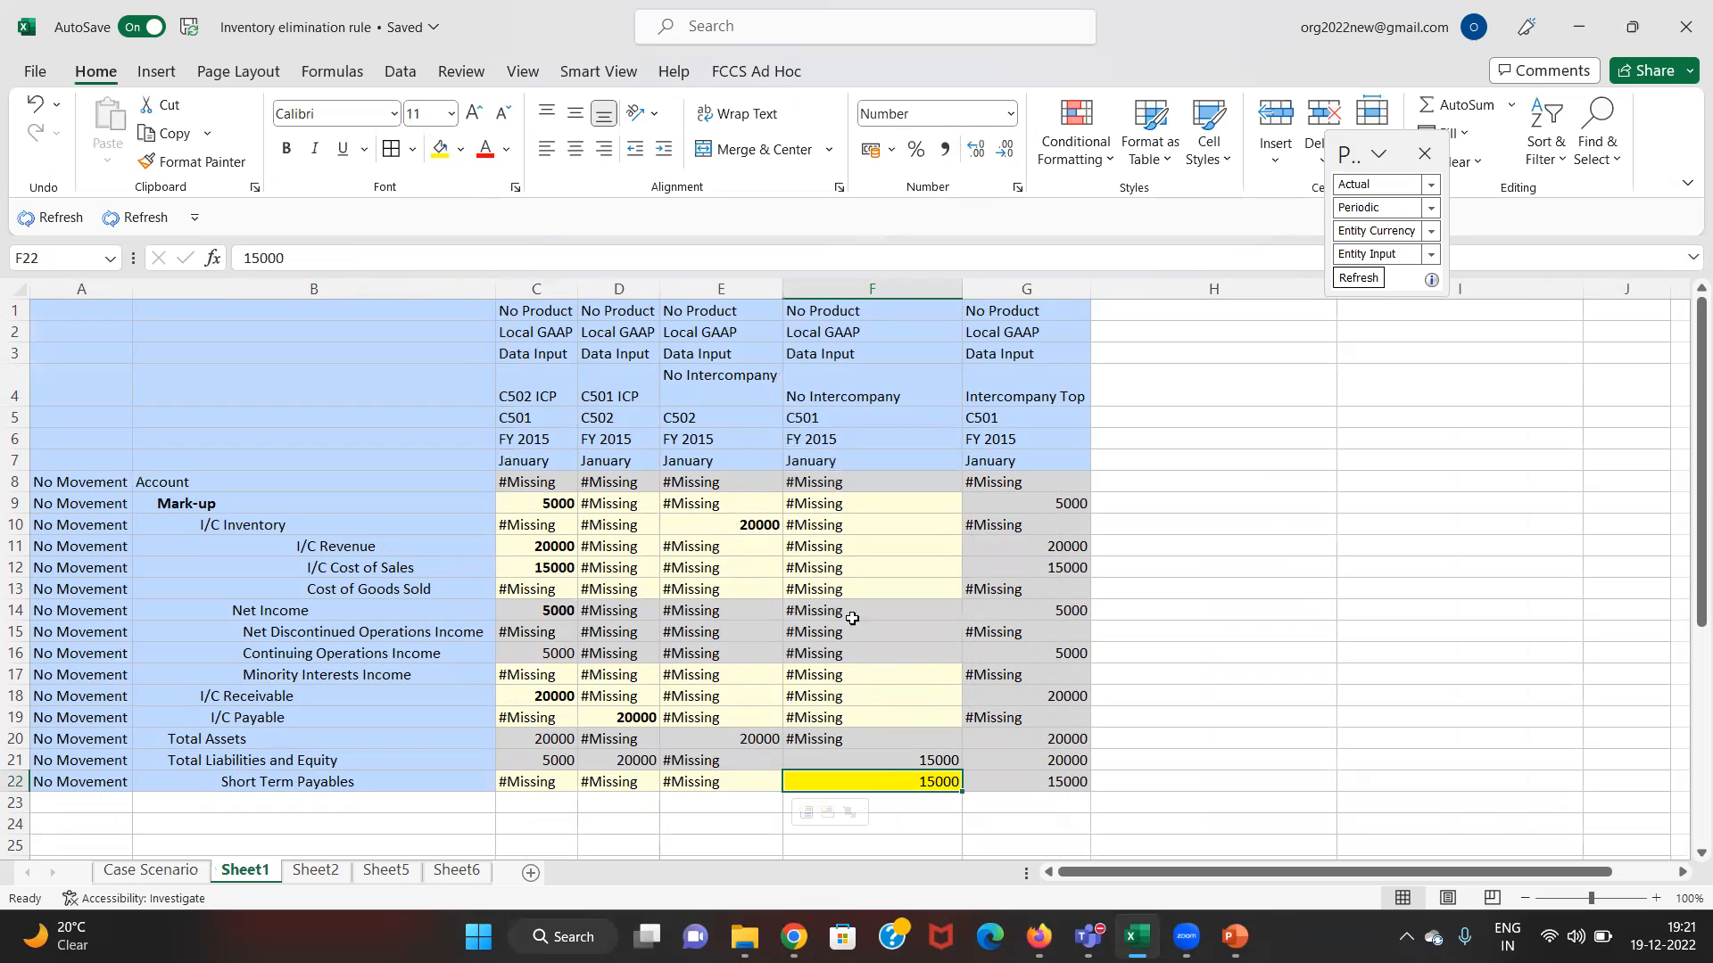
- Highlight the I/C Inventory amount for C502 and the Mark-up amount for C501 with C502 ICP in yellow
{"action": "left_click", "coordinate": [752, 524]}
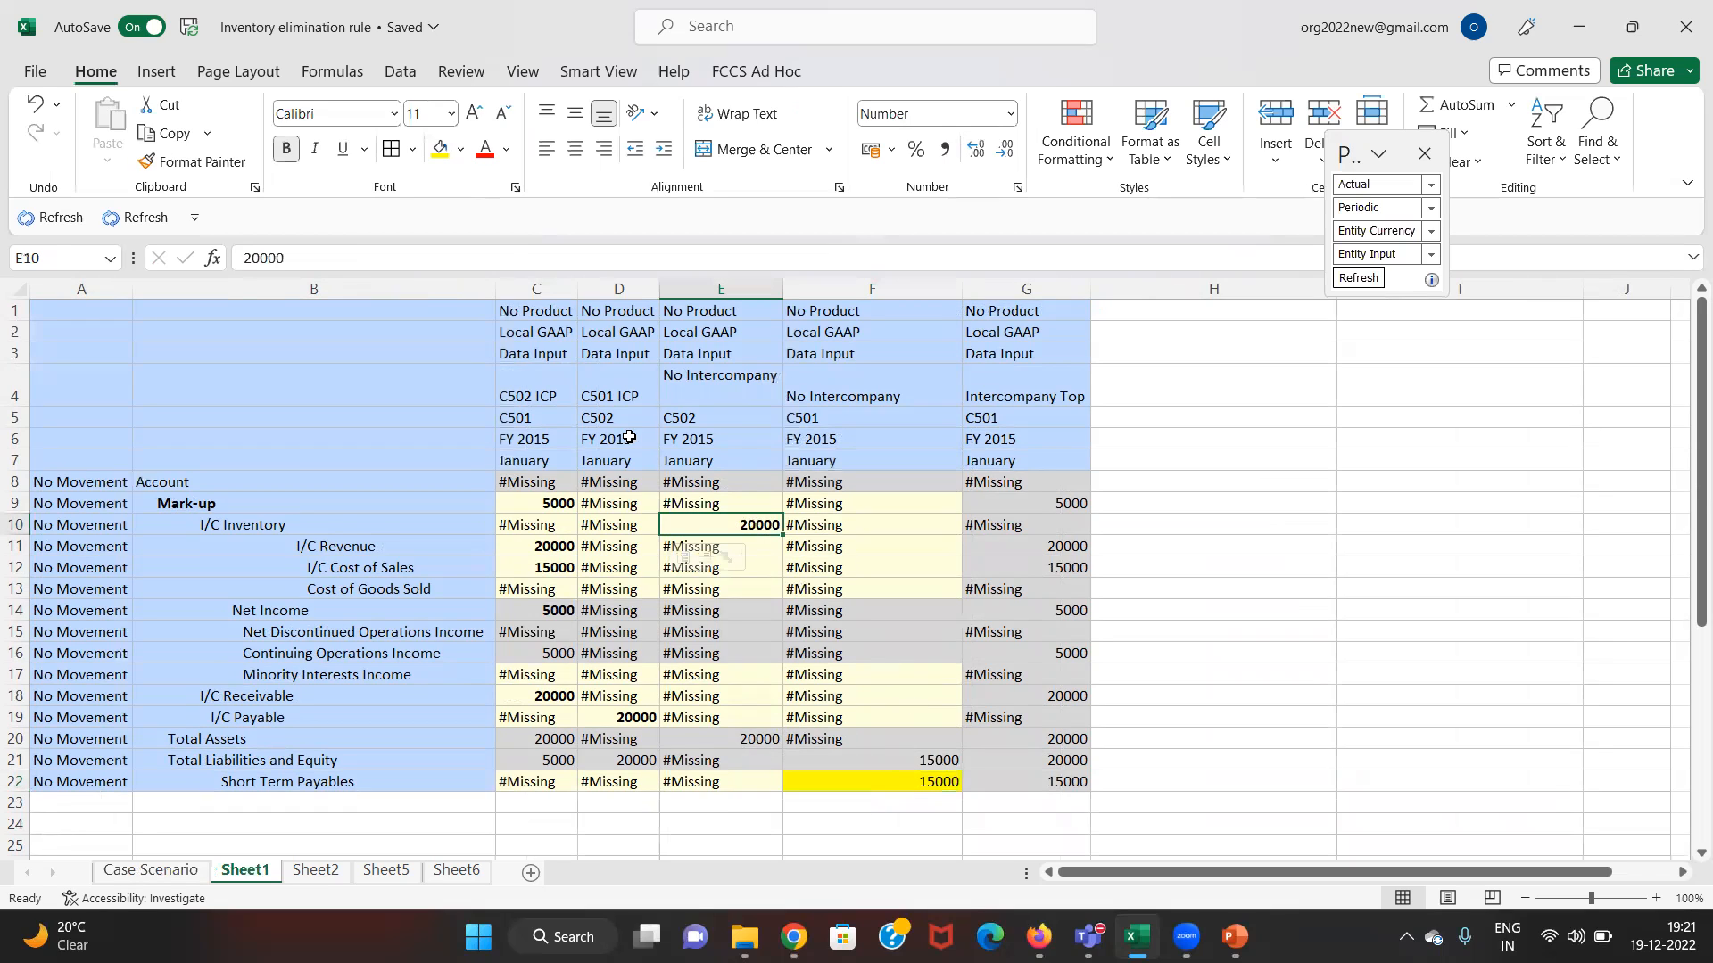
{"action": "left_click", "coordinate": [440, 149]}
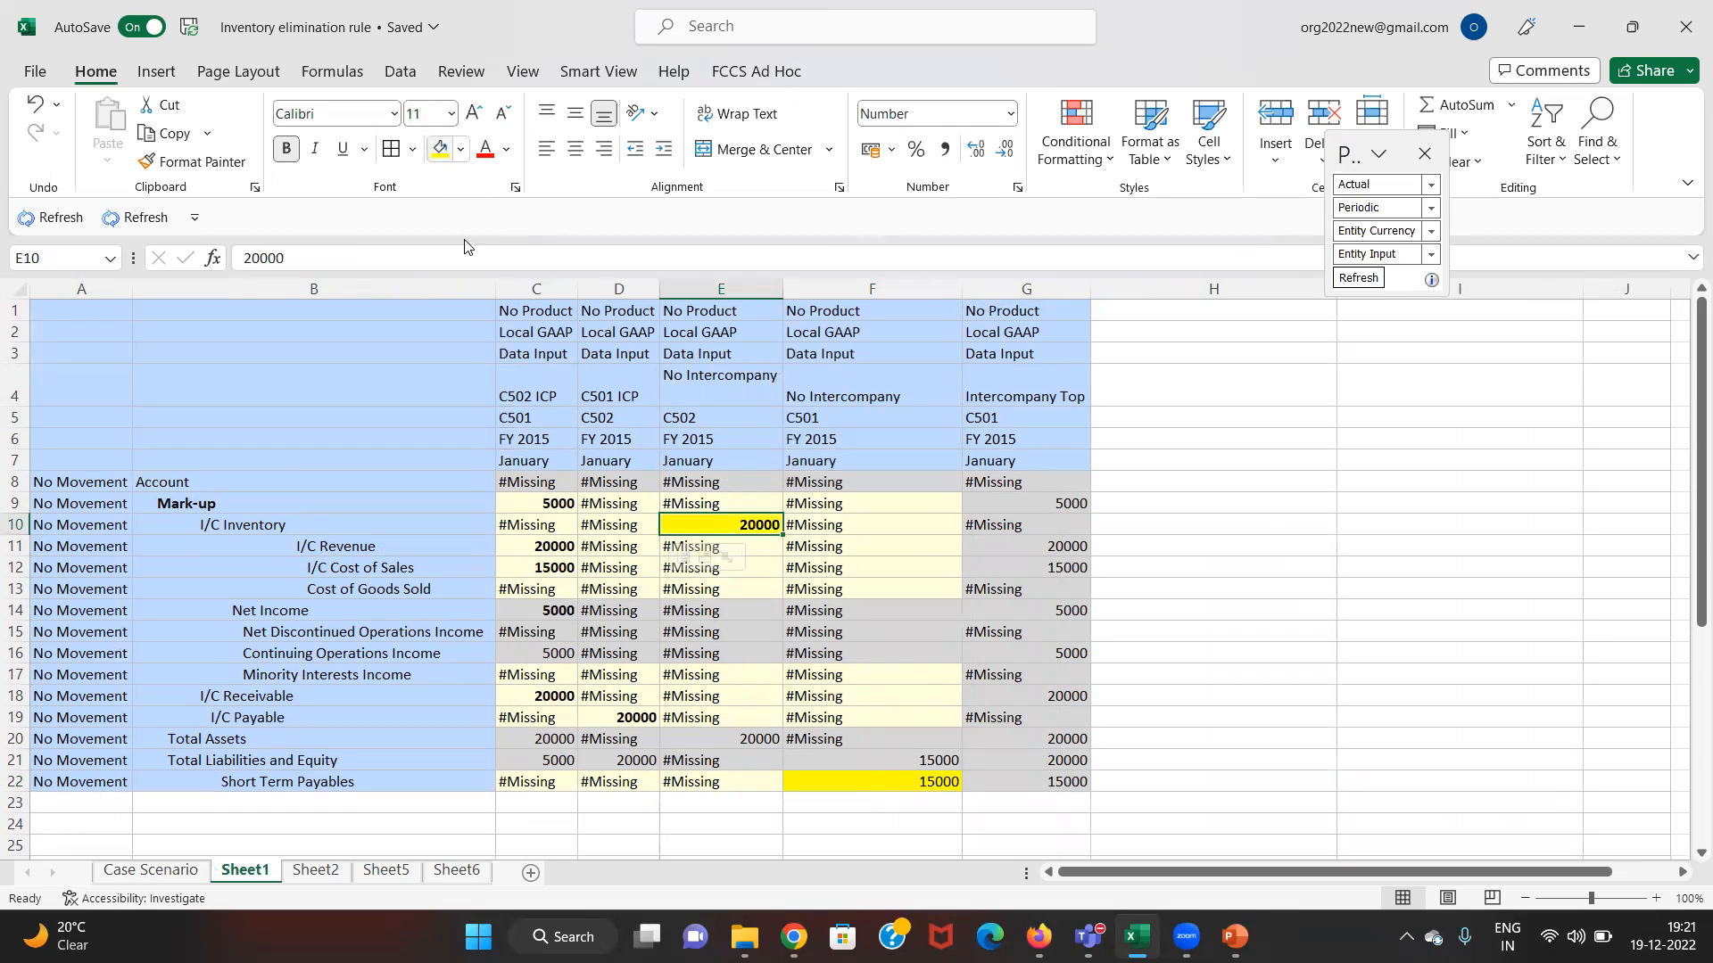
{"action": "left_click", "coordinate": [540, 506]}
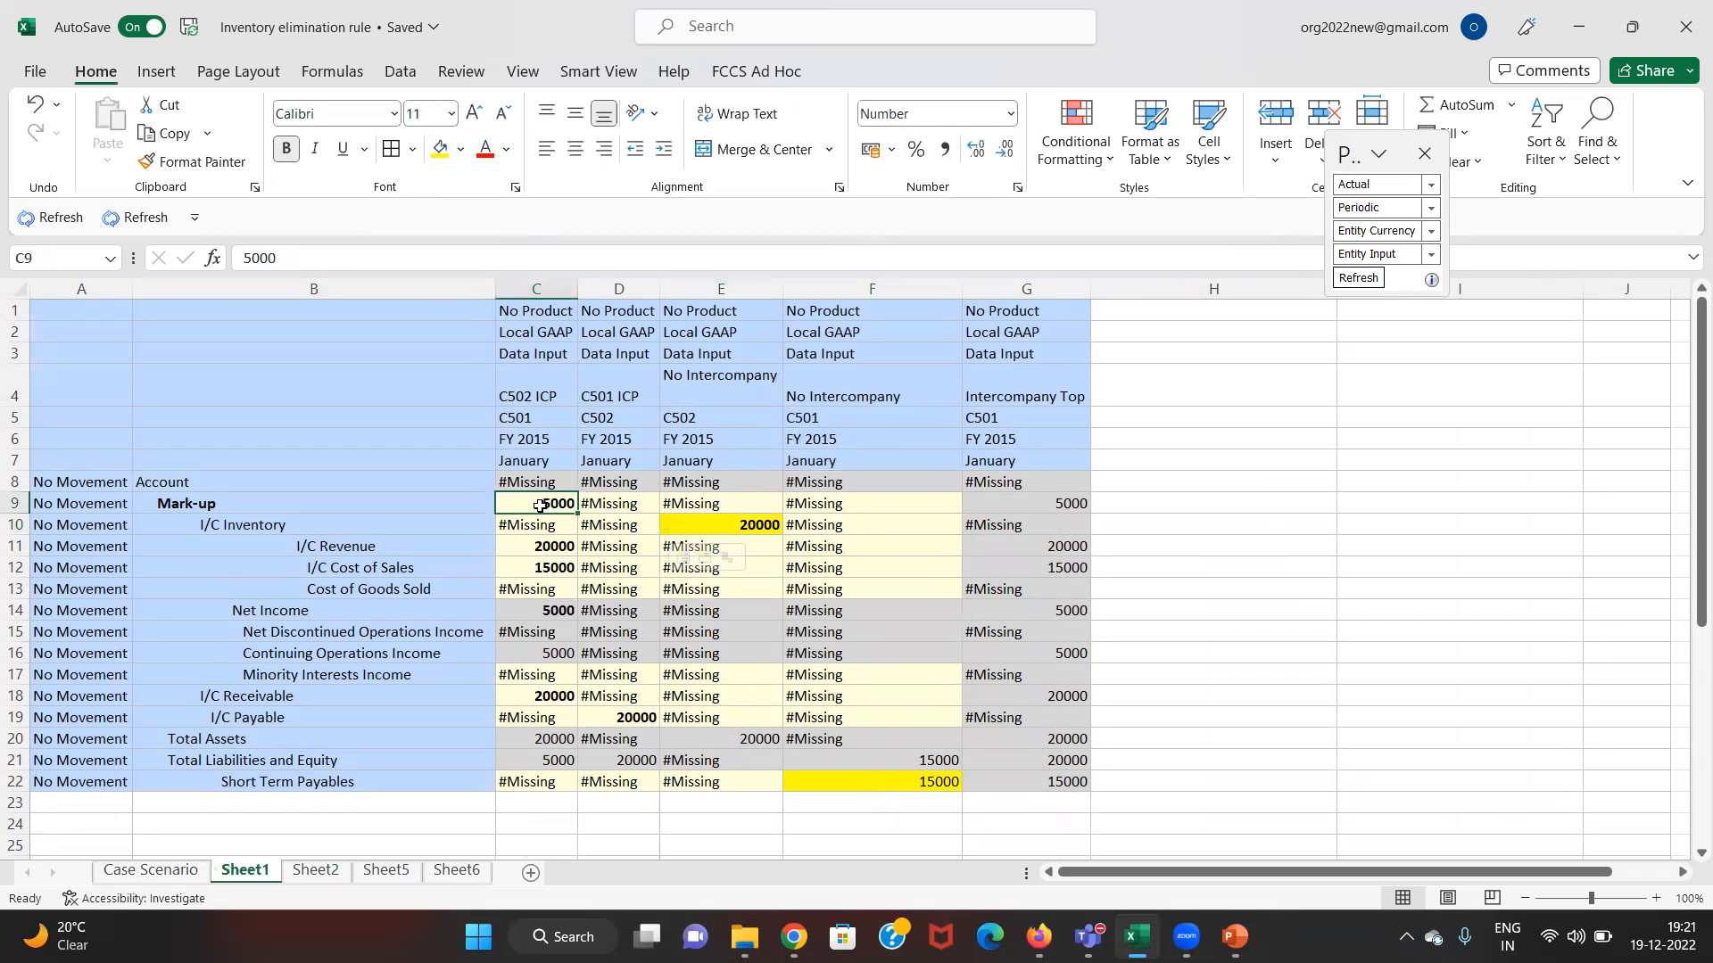
{"action": "left_click", "coordinate": [441, 149]}
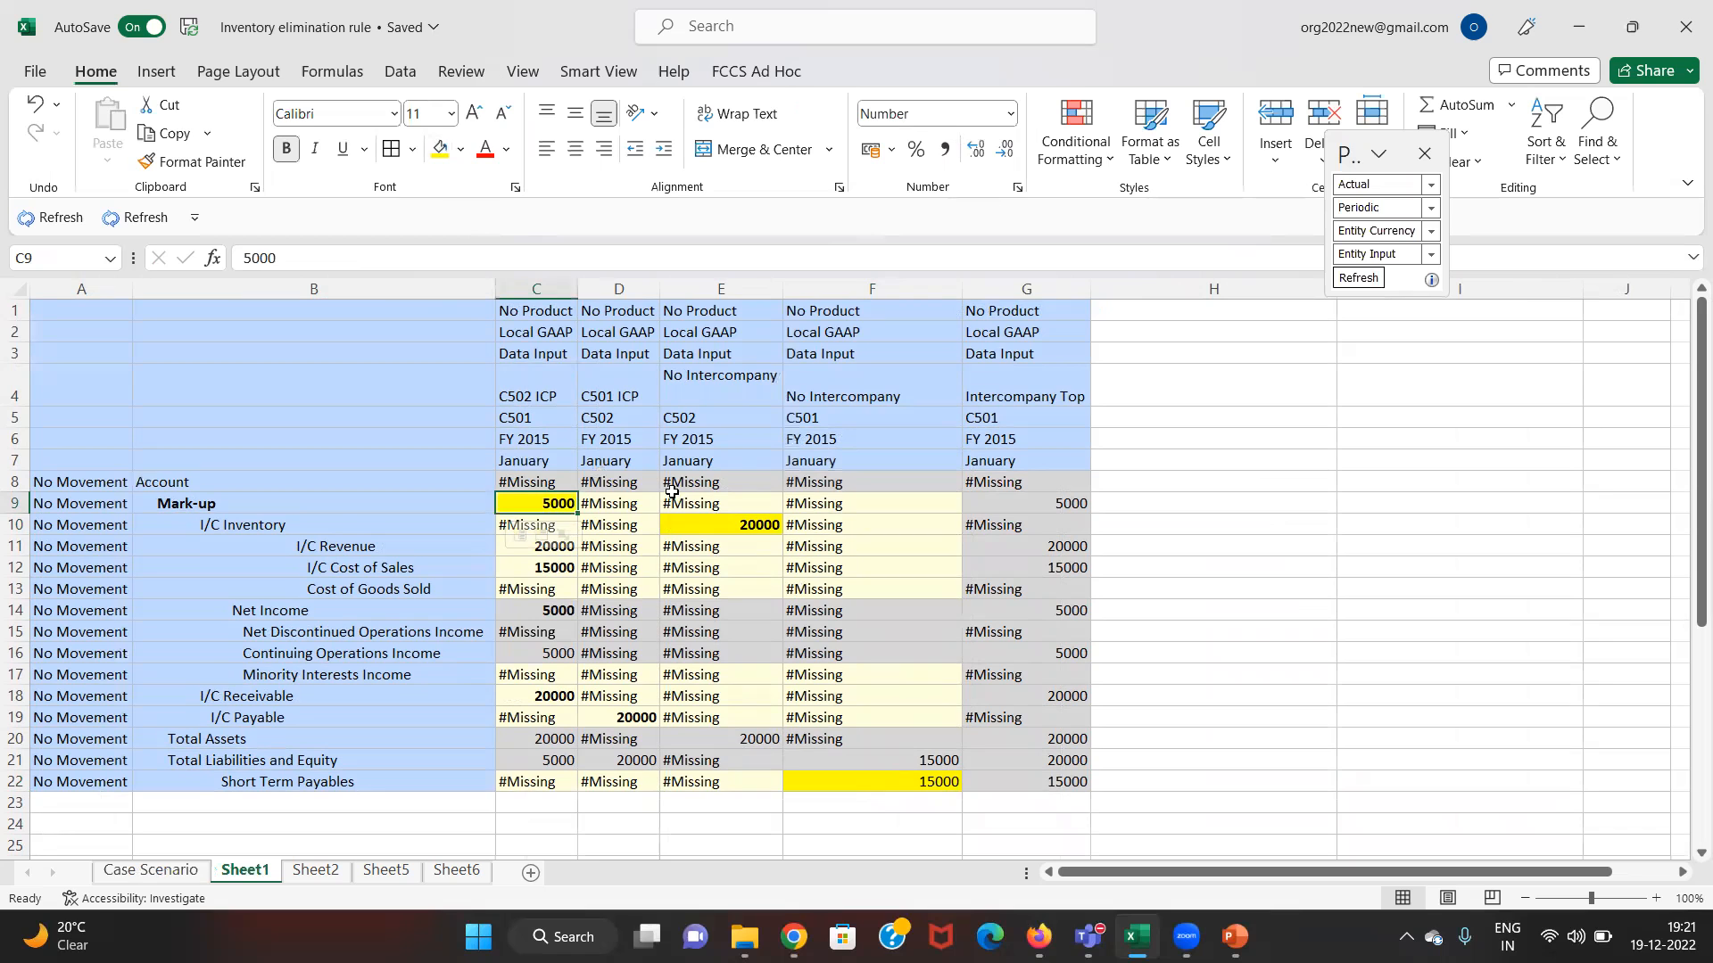
- Switch to EPM Cloud Financial Consolidation and Close in Firefox and open the Business Rules list
{"action": "key", "text": "alt+Tab"}
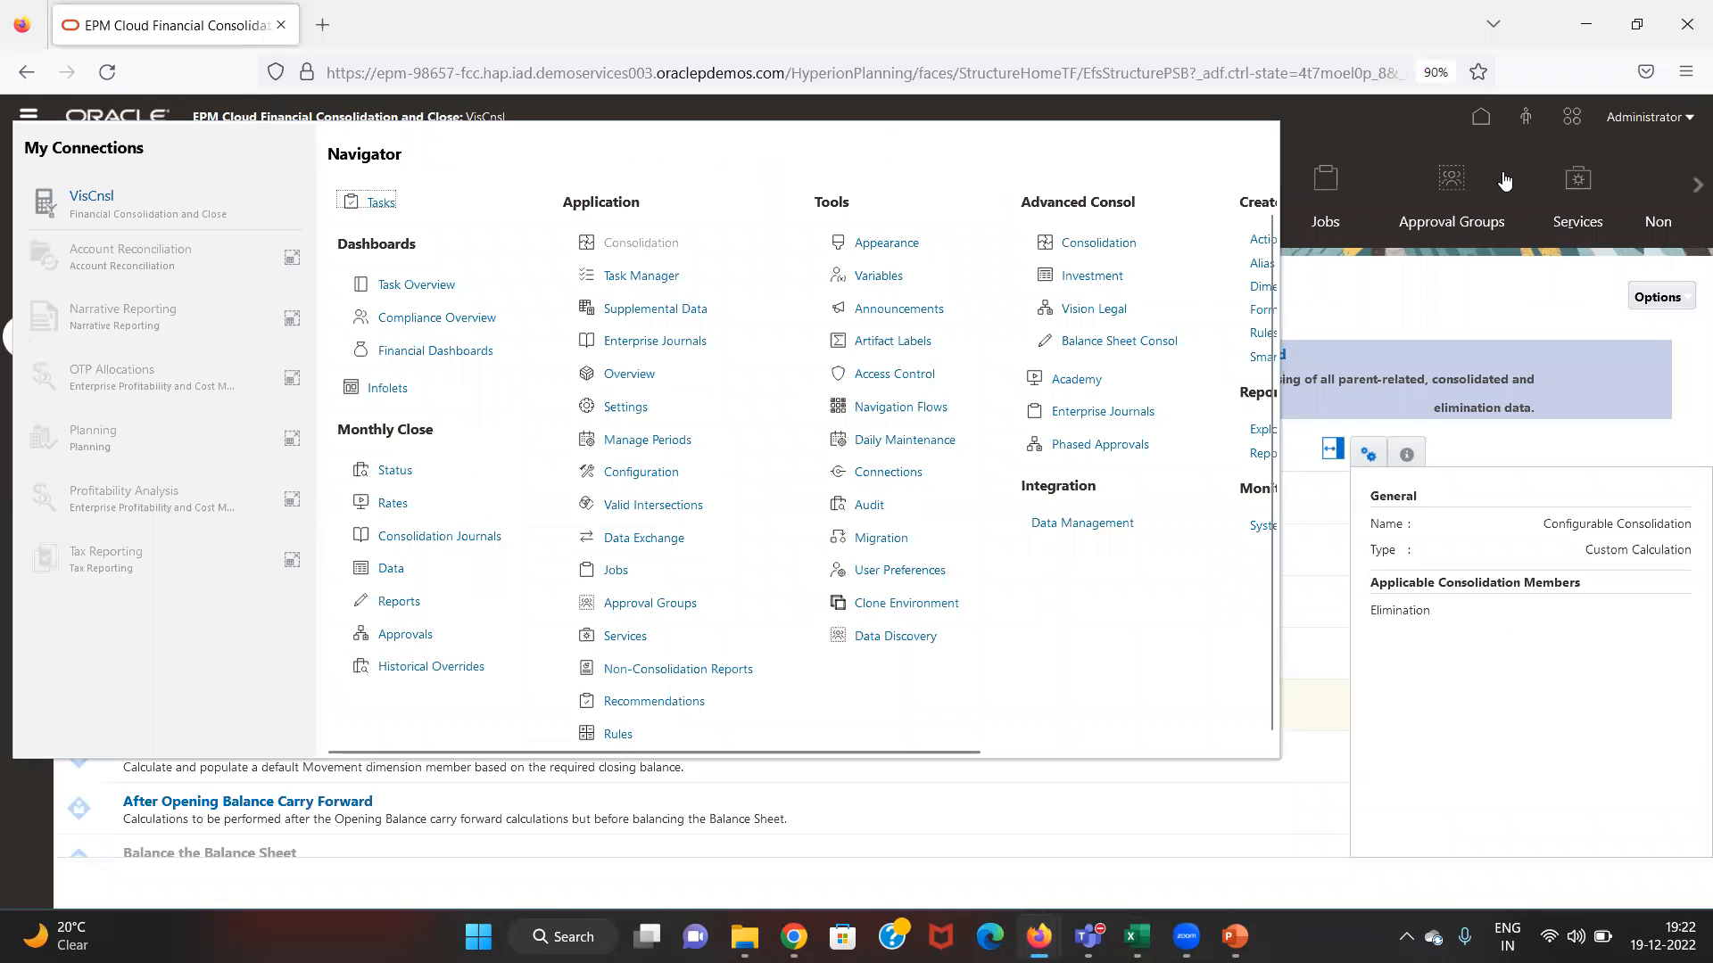
{"action": "left_click", "coordinate": [1422, 264]}
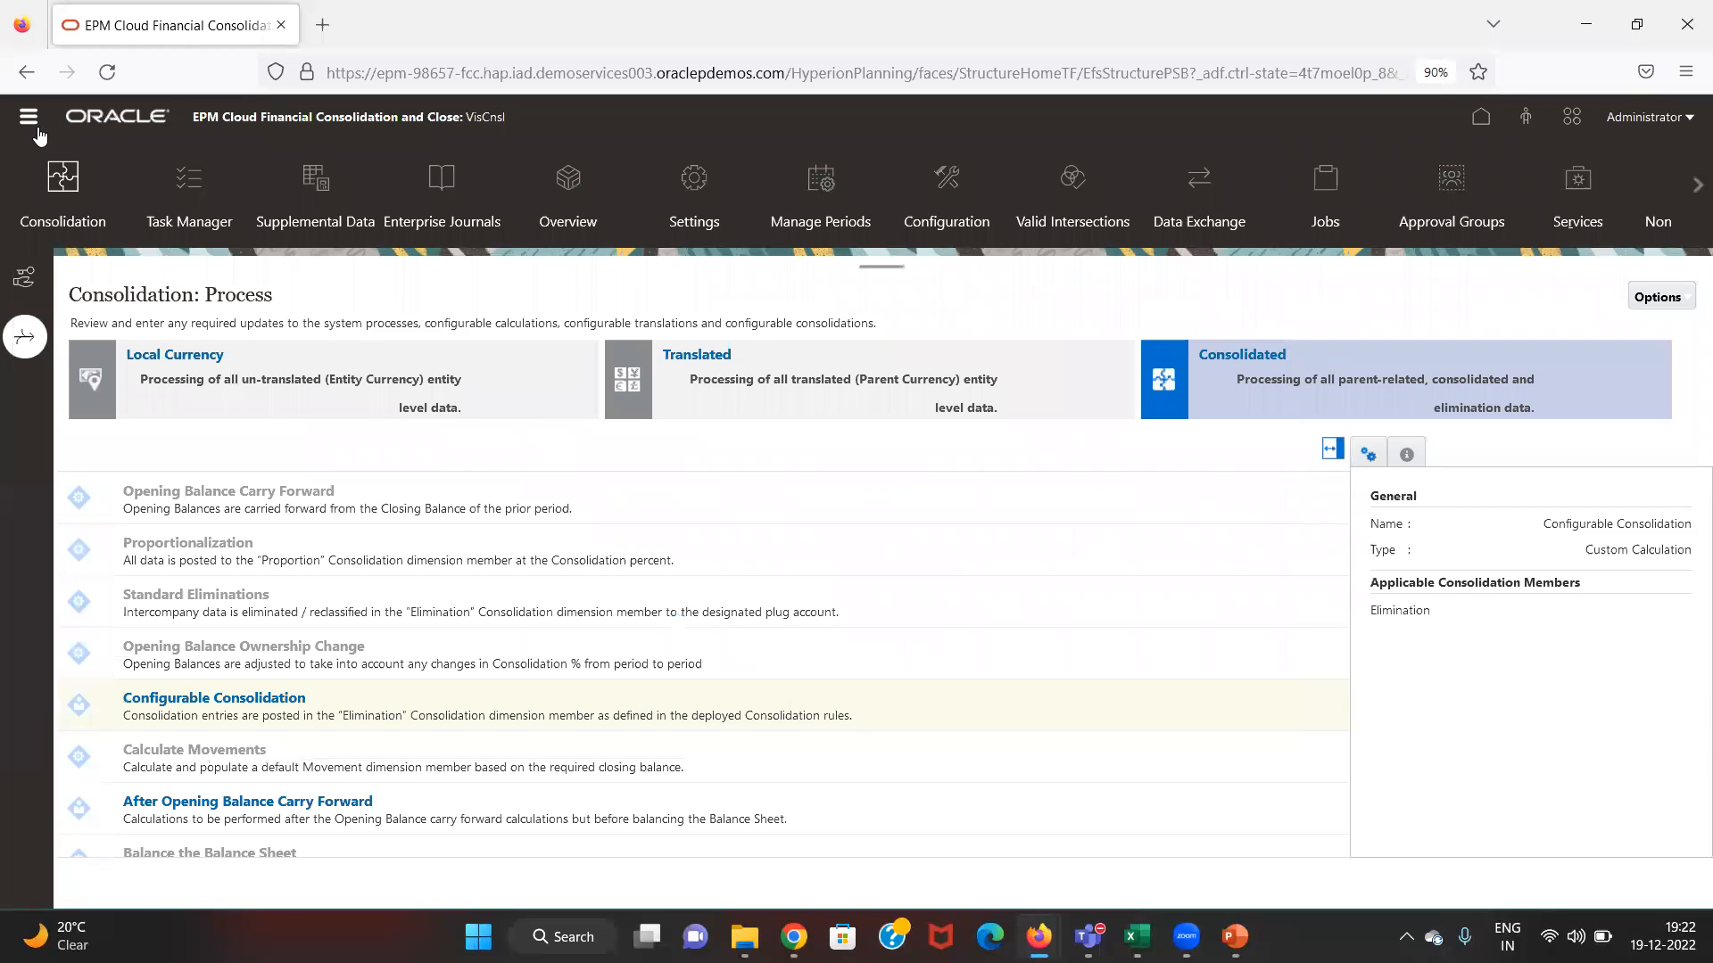
{"action": "left_click", "coordinate": [29, 117]}
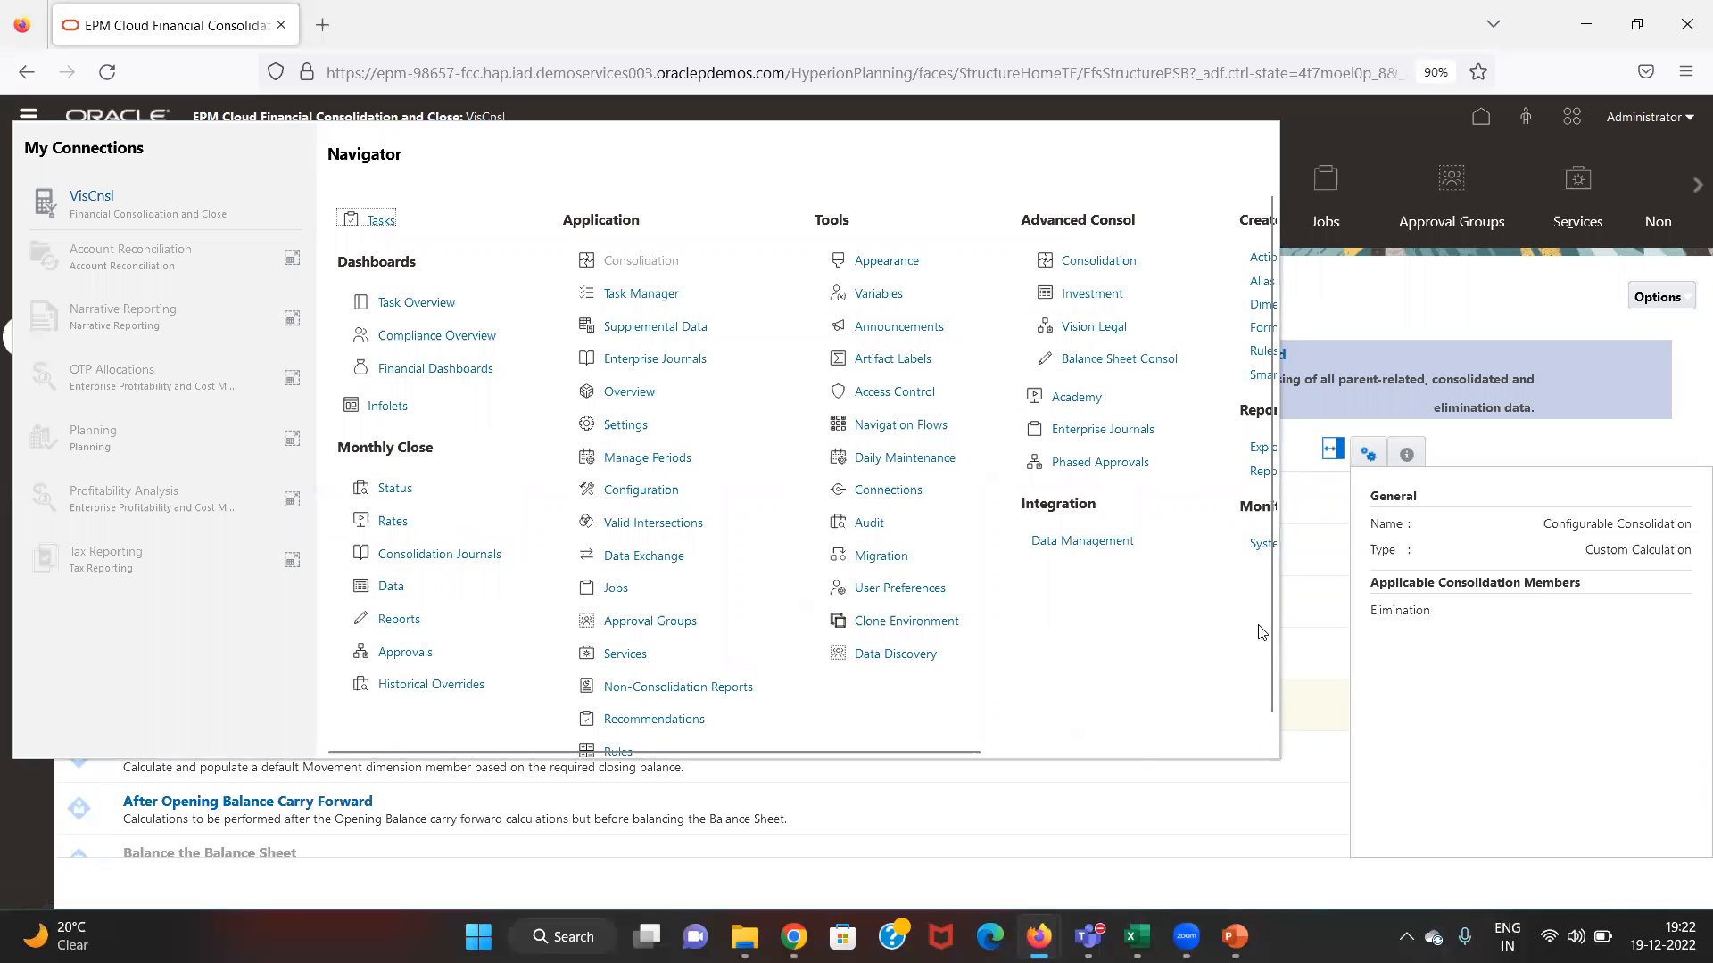
{"action": "scroll", "coordinate": [1262, 636], "scroll_direction": "down", "scroll_amount": 1}
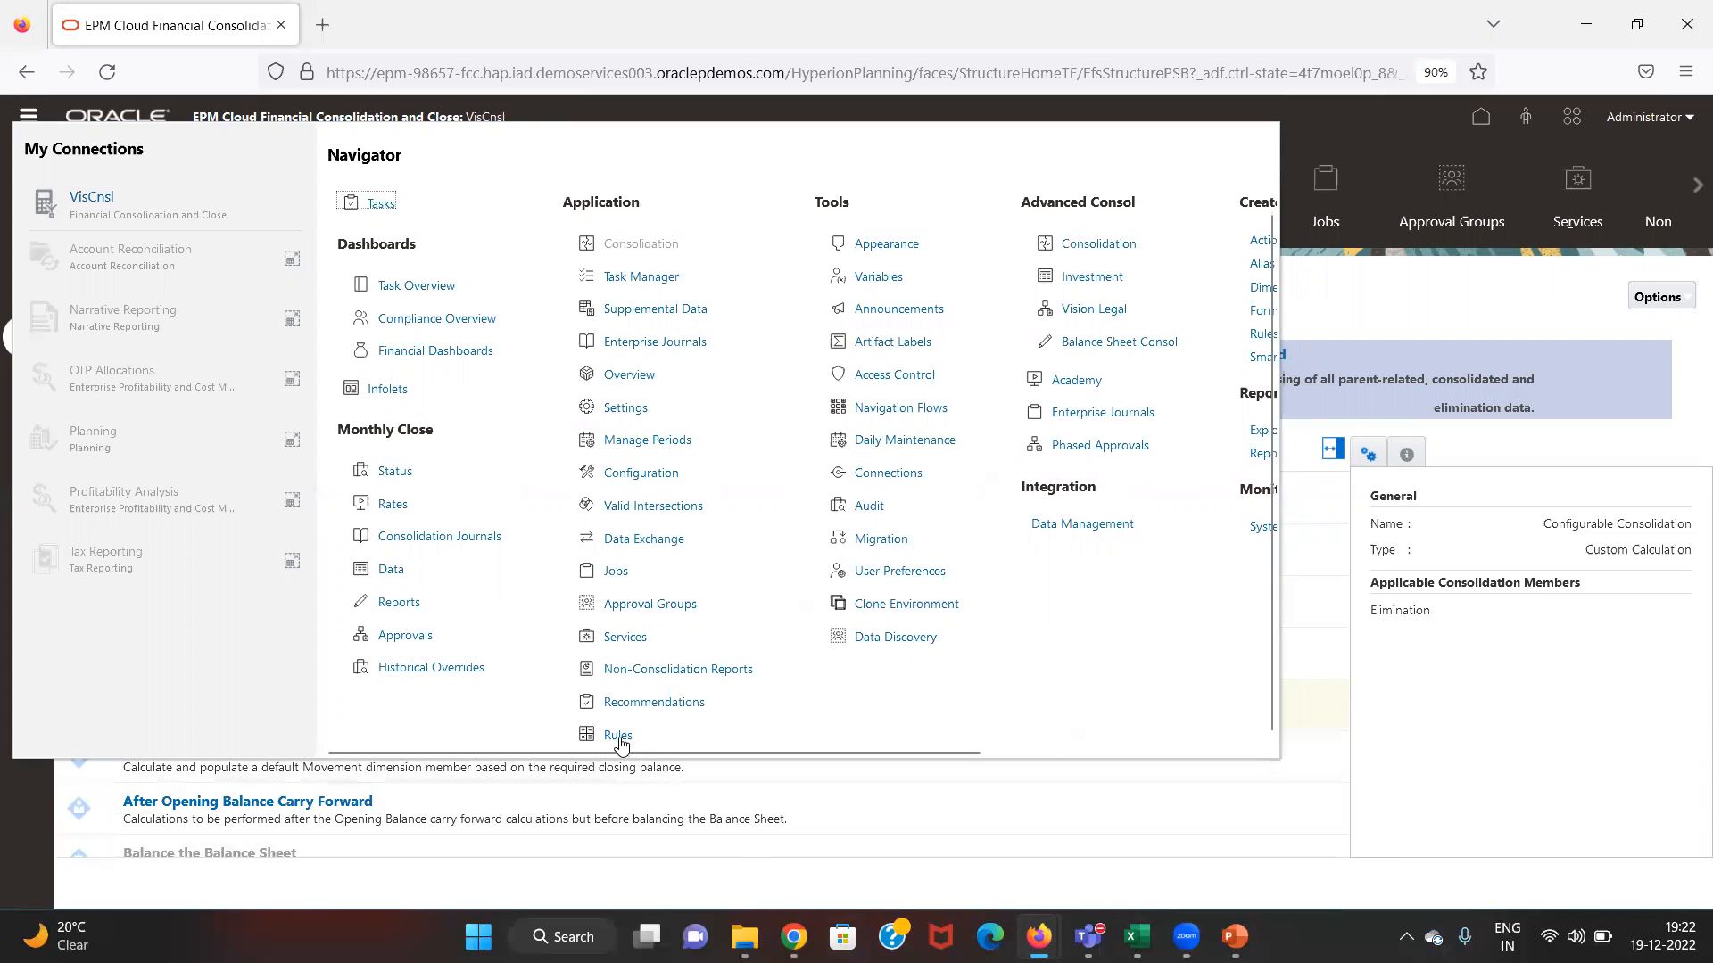
{"action": "left_click", "coordinate": [622, 736]}
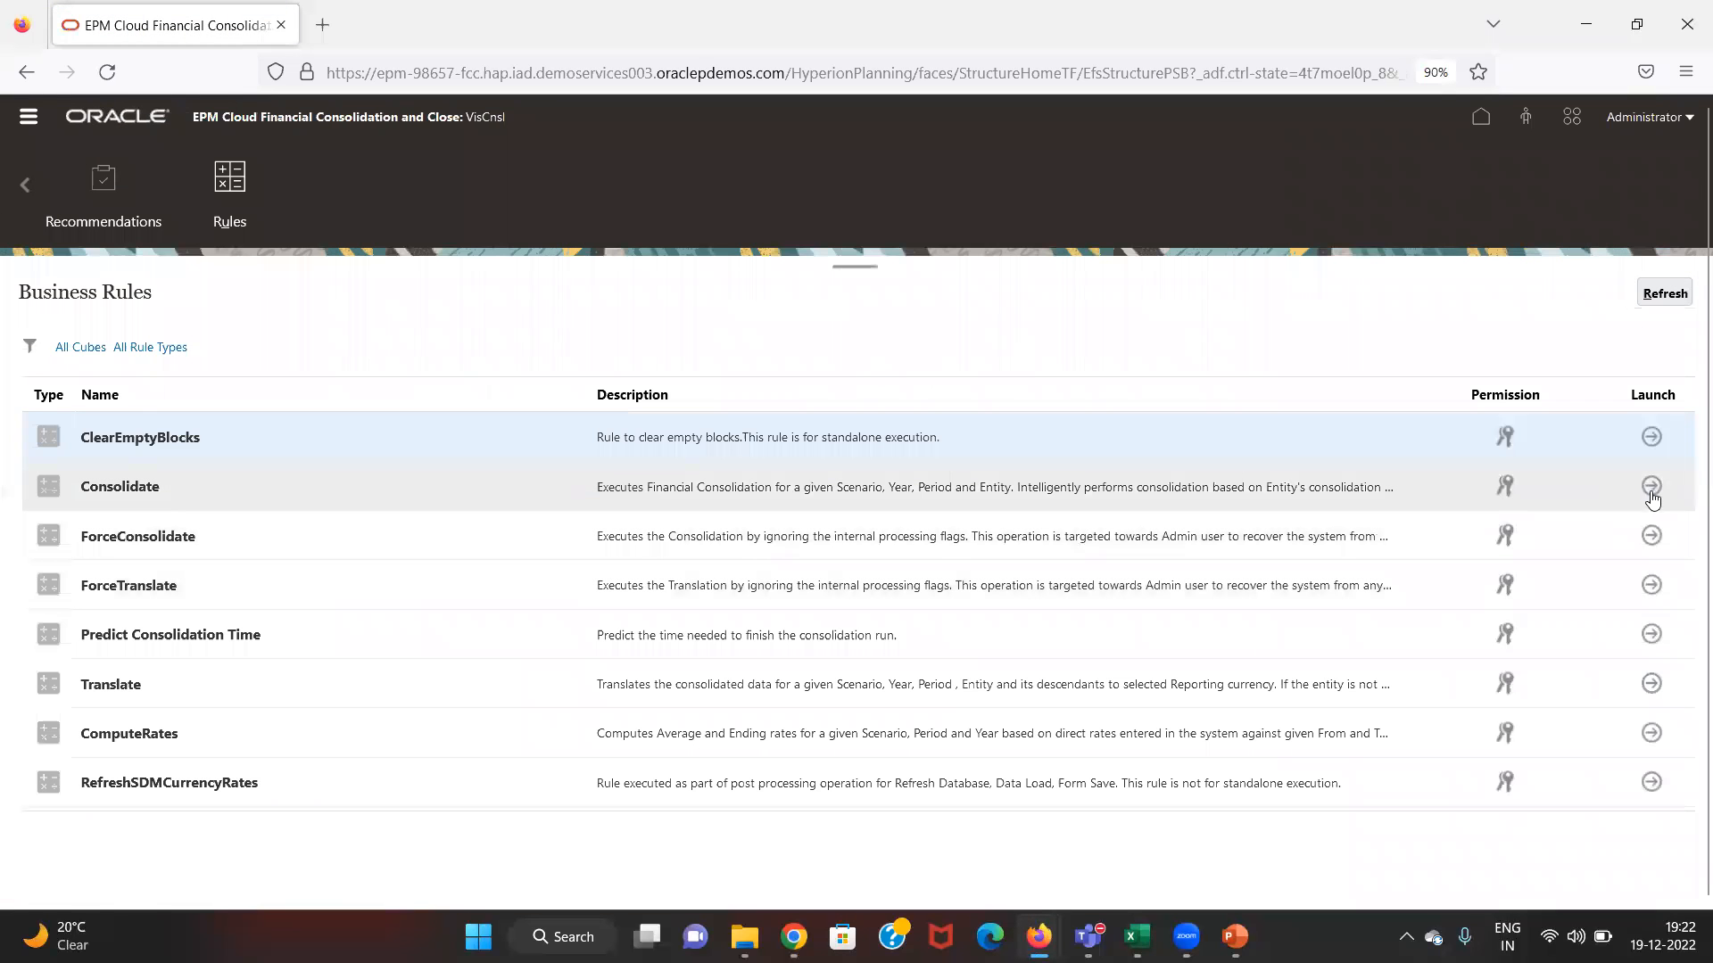
- Launch the Consolidate rule for entity C_500 and dismiss the background execution notice
{"action": "left_click", "coordinate": [1653, 498]}
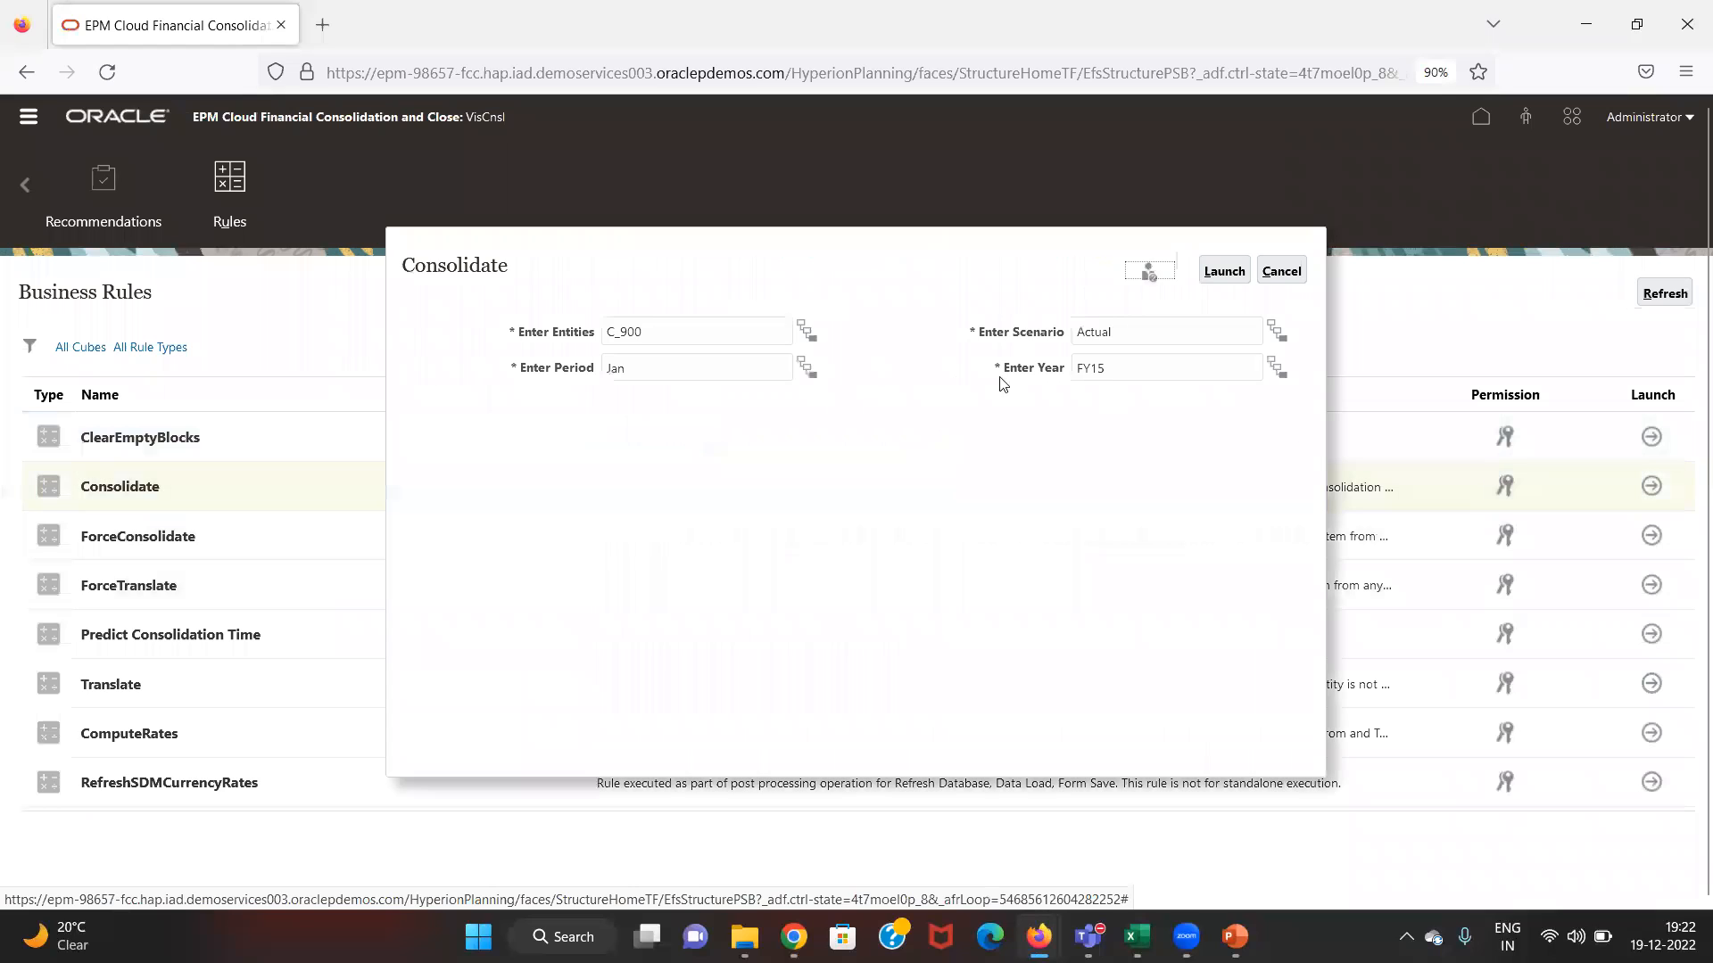
{"action": "left_click", "coordinate": [655, 324]}
{"action": "key", "text": "BackSpace"}
{"action": "key", "text": "BackSpace"}
{"action": "key", "text": "BackSpace"}
{"action": "type", "text": "500"}
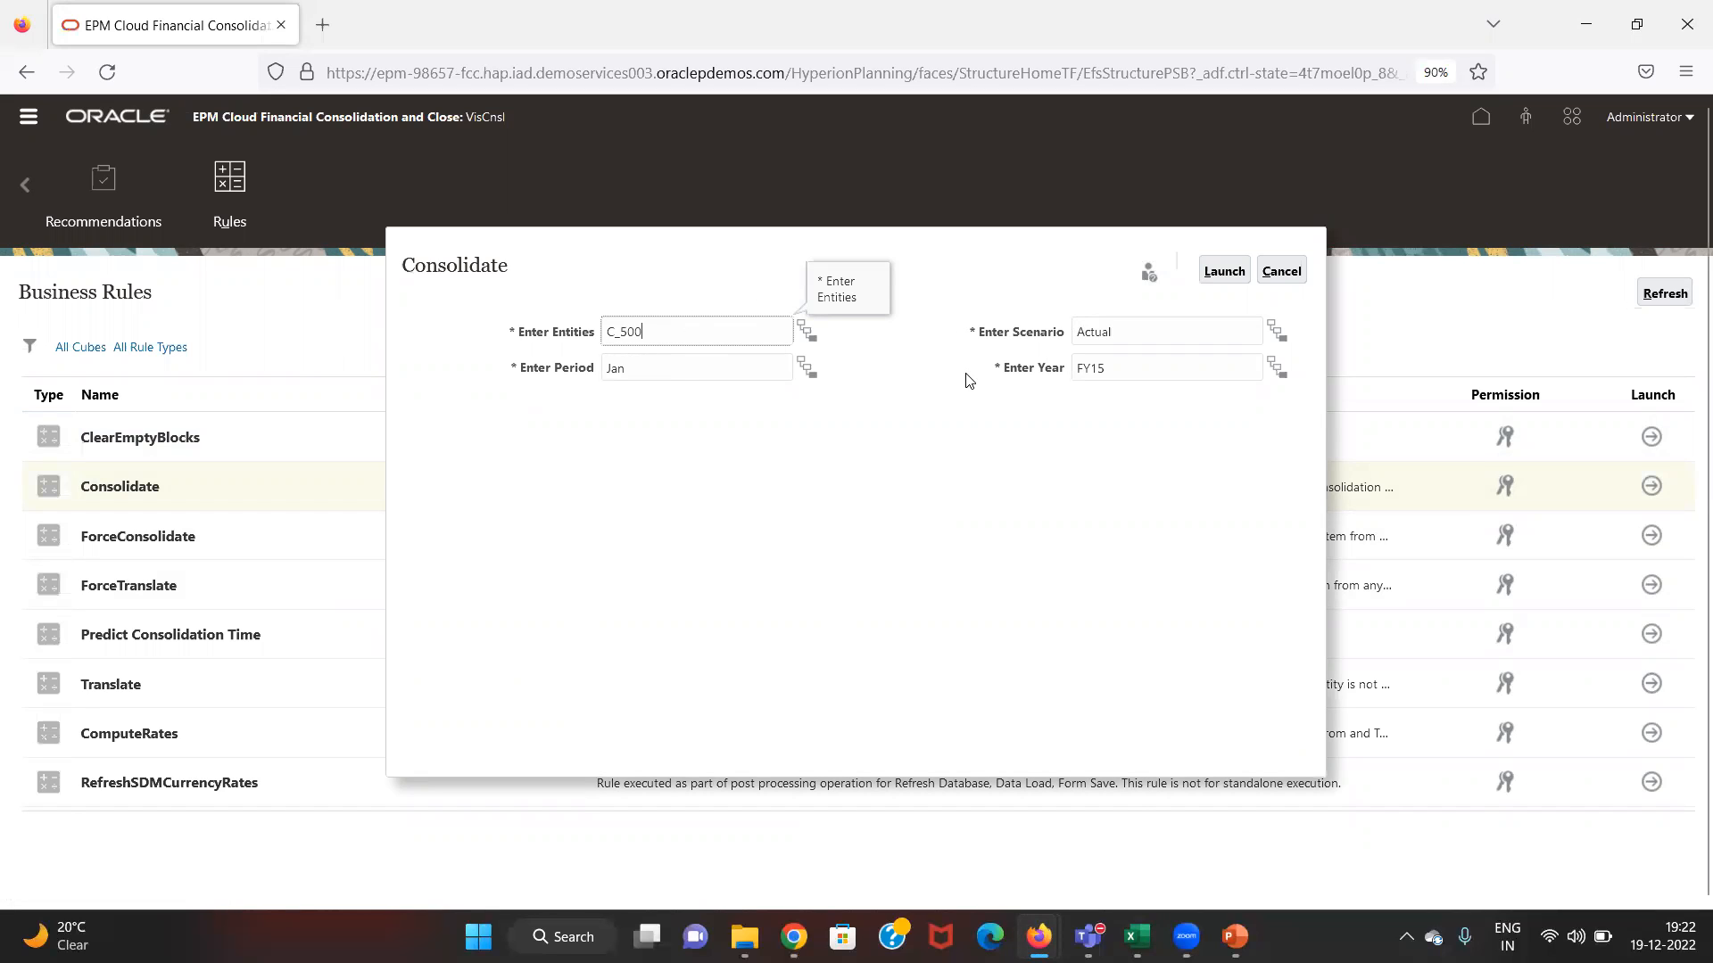
{"action": "left_click", "coordinate": [1224, 271]}
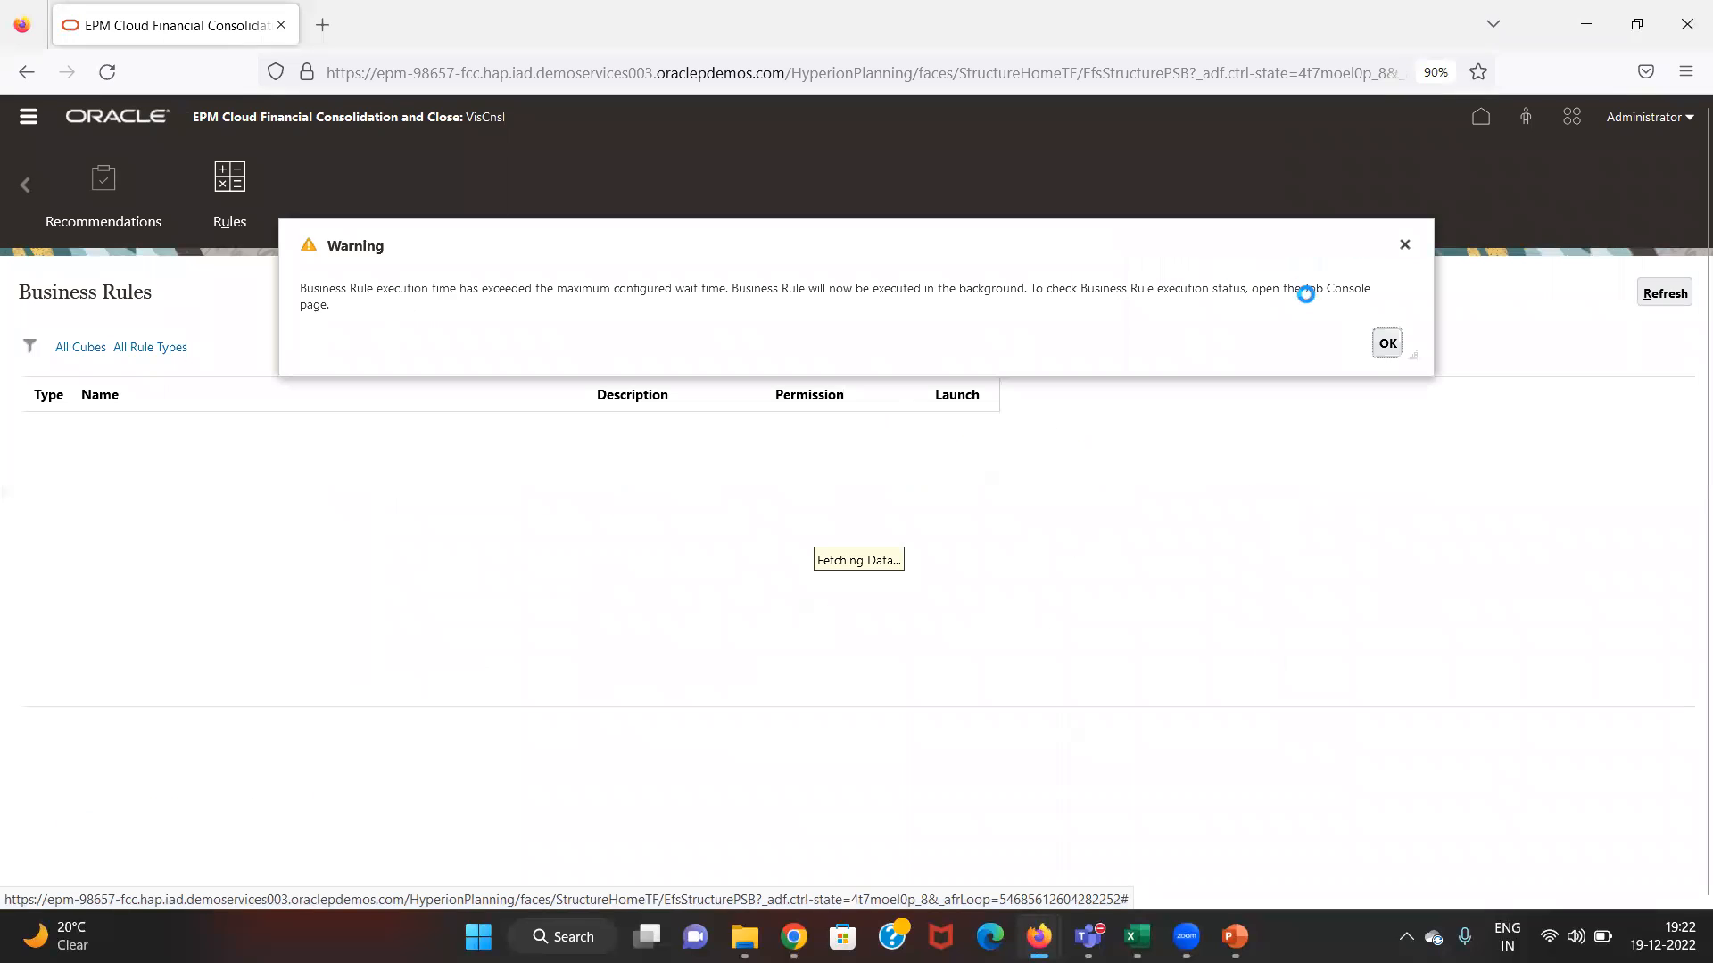
{"action": "left_click", "coordinate": [1386, 340]}
- Switch to the Inventory elimination rule workbook in Excel and refresh the C500 ad hoc data on Sheet2
{"action": "key", "text": "alt+Tab"}
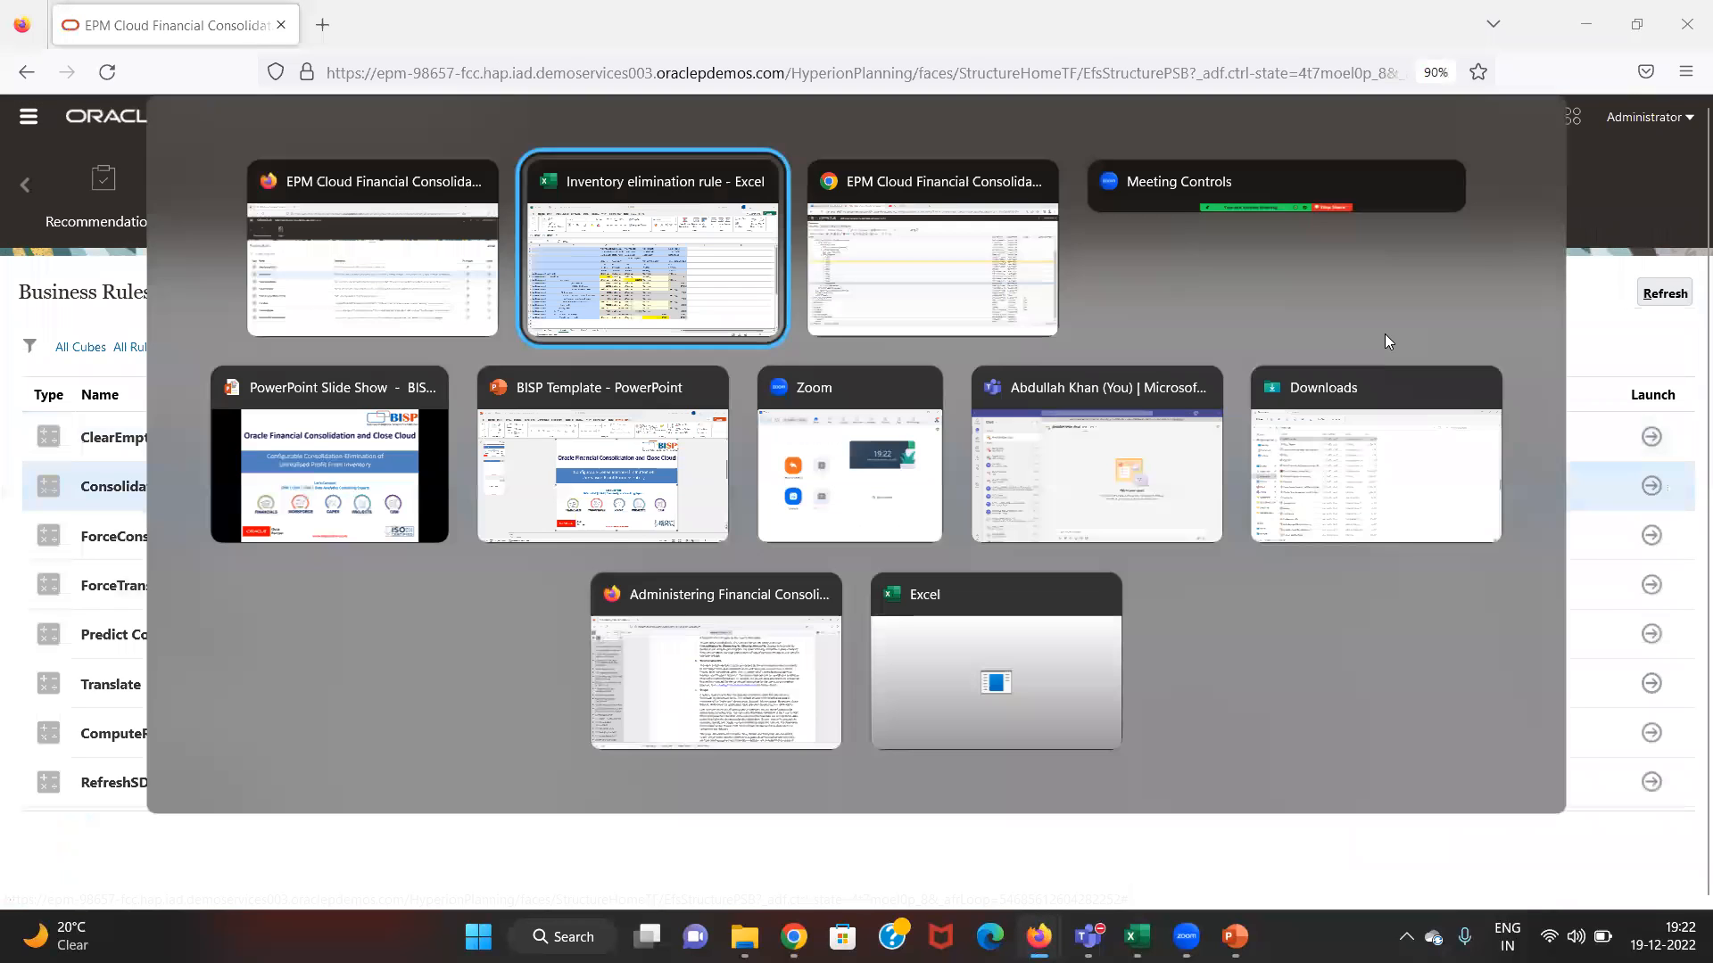
{"action": "key", "text": "ctrl+Page_Down"}
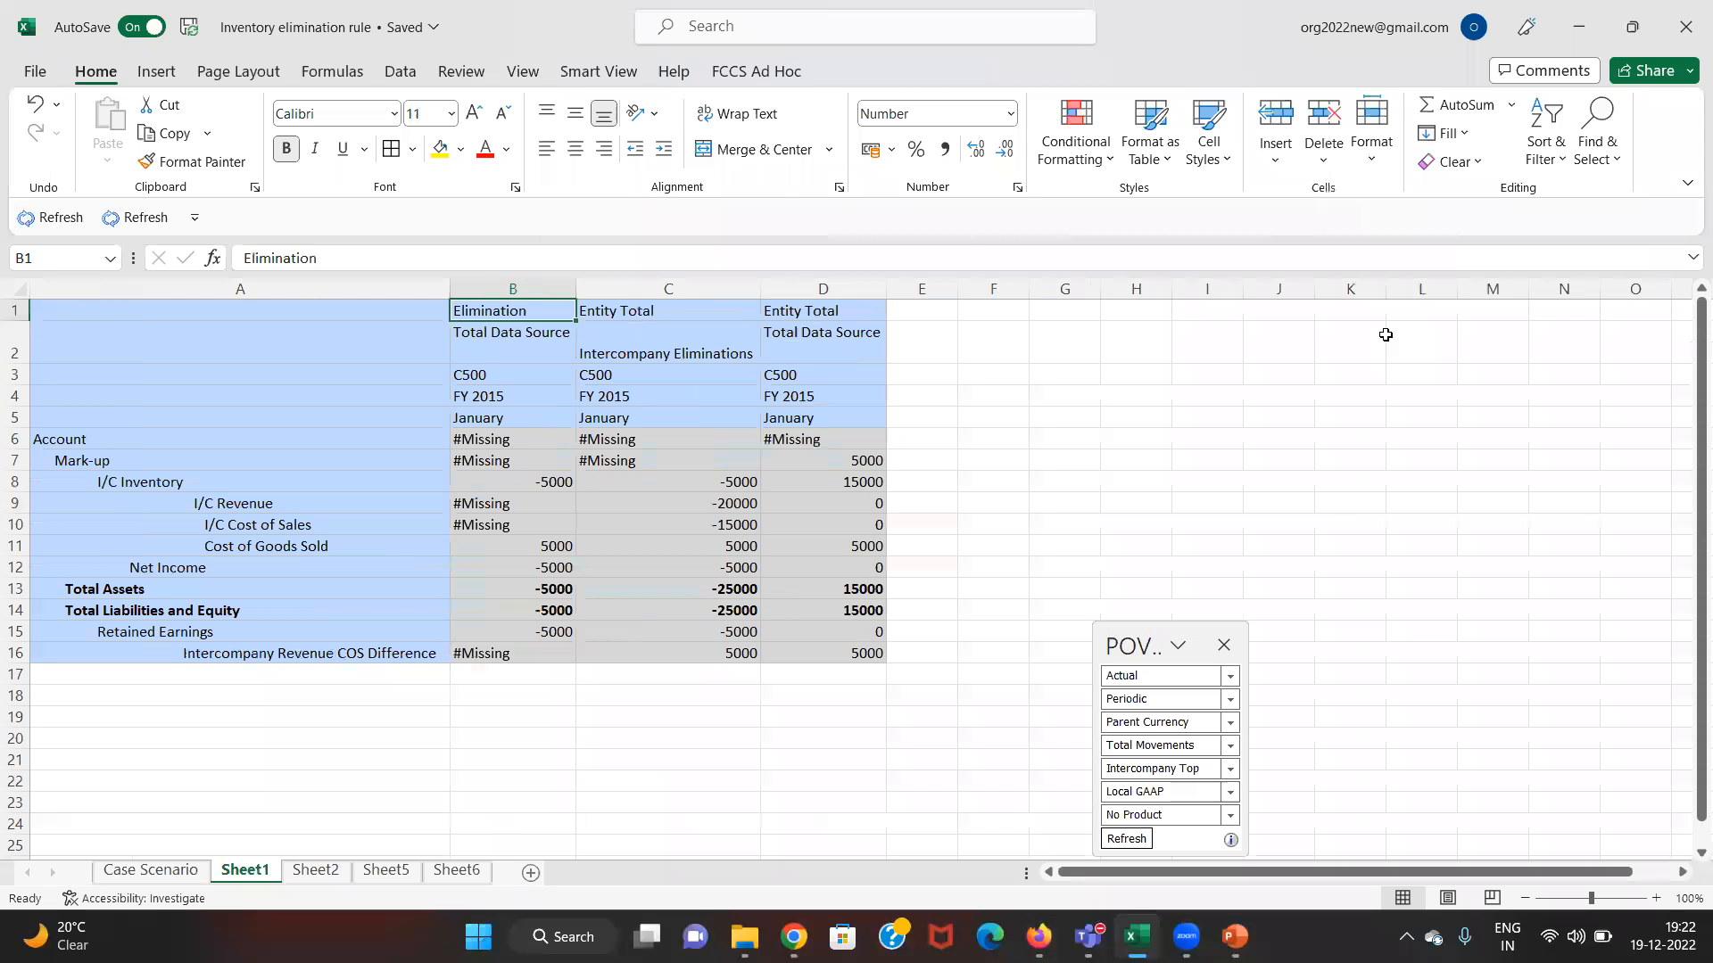
{"action": "left_click", "coordinate": [756, 72]}
{"action": "left_click", "coordinate": [570, 112]}
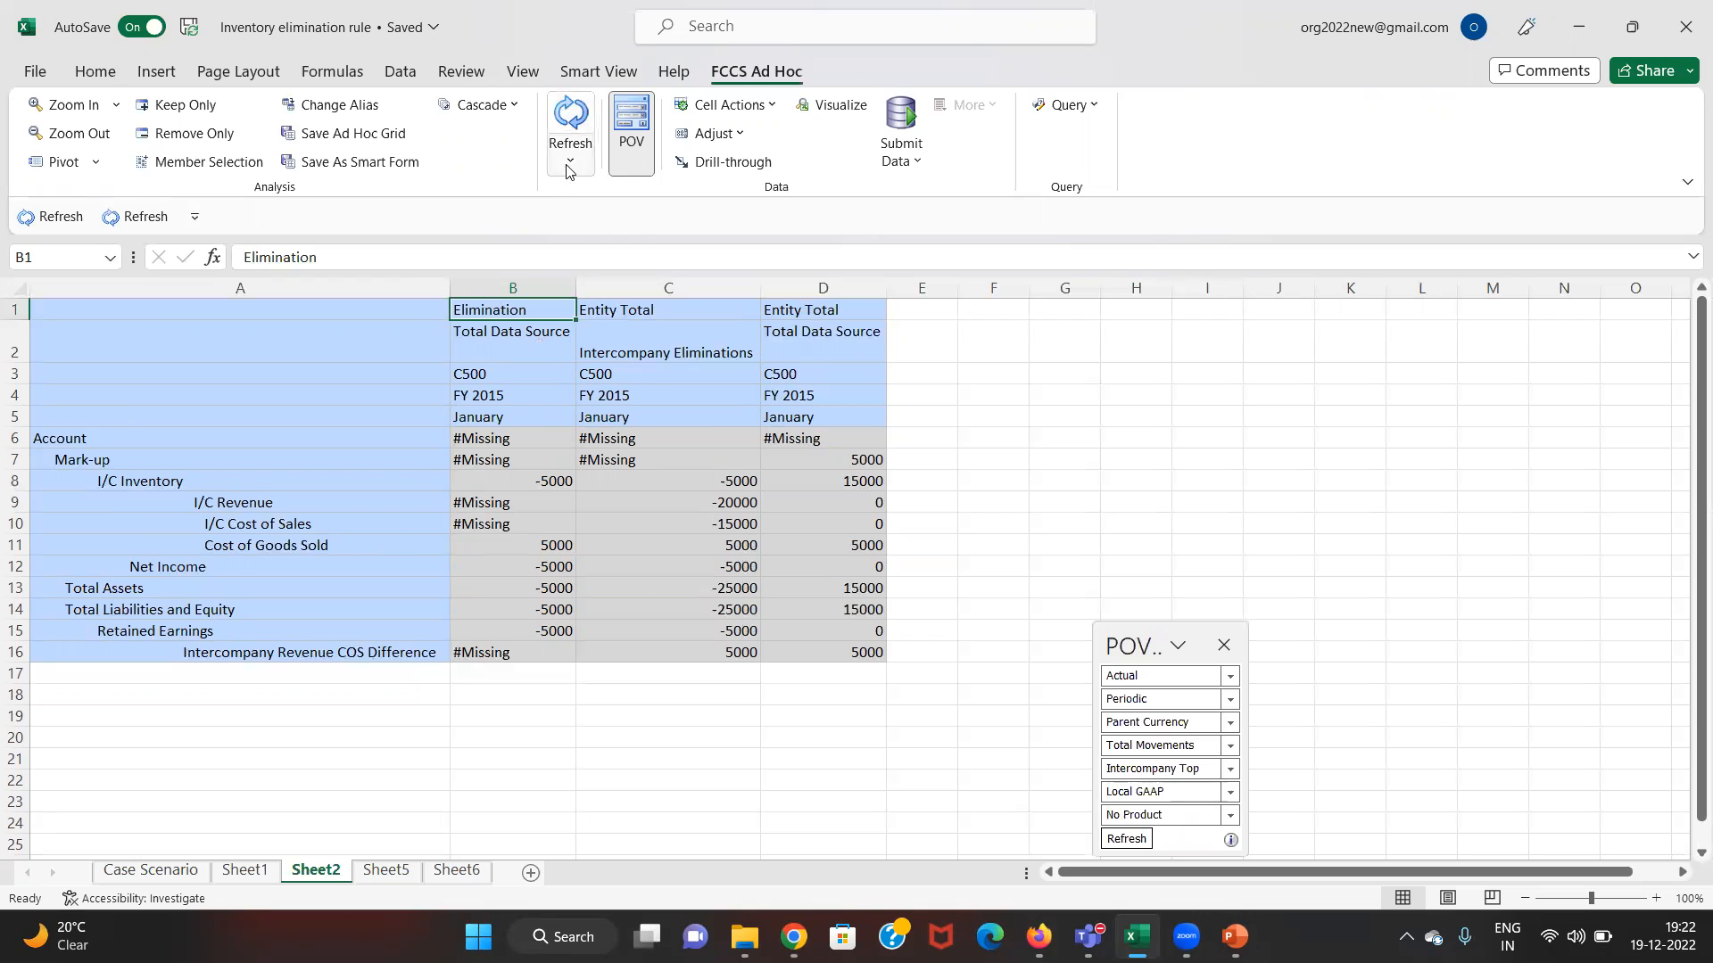
{"action": "left_click", "coordinate": [572, 105]}
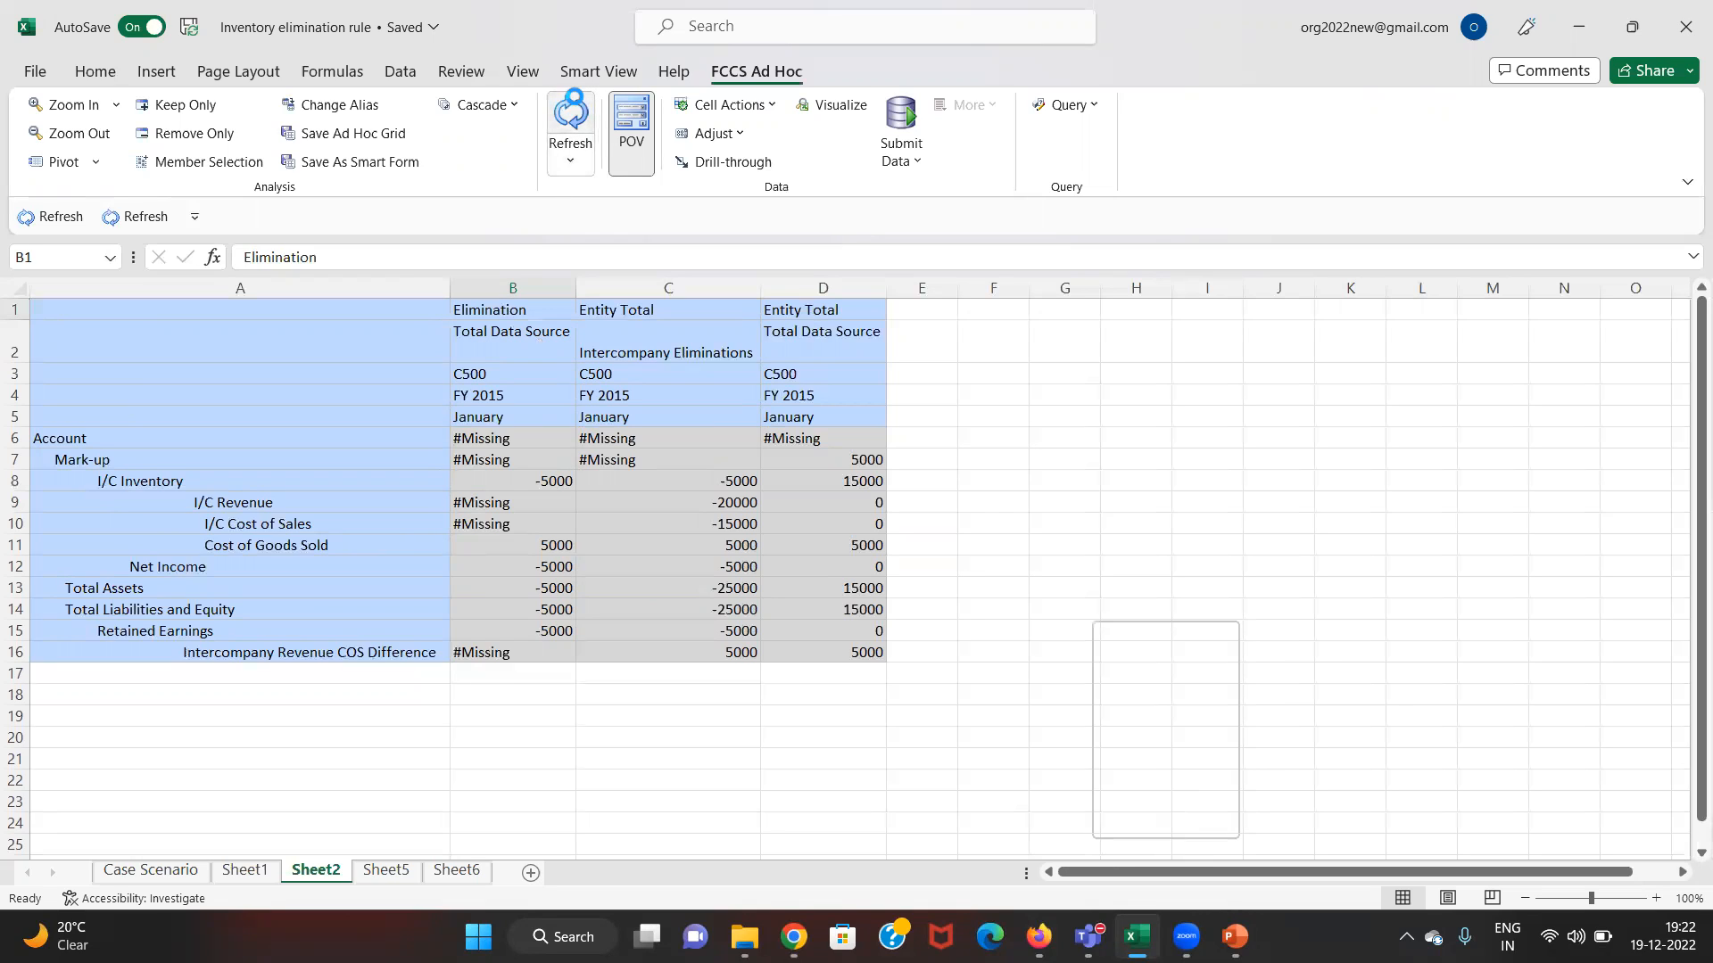
- Make the whole Entity Total column with Total Data Source for C500 bold on Sheet2
{"action": "left_click", "coordinate": [561, 358]}
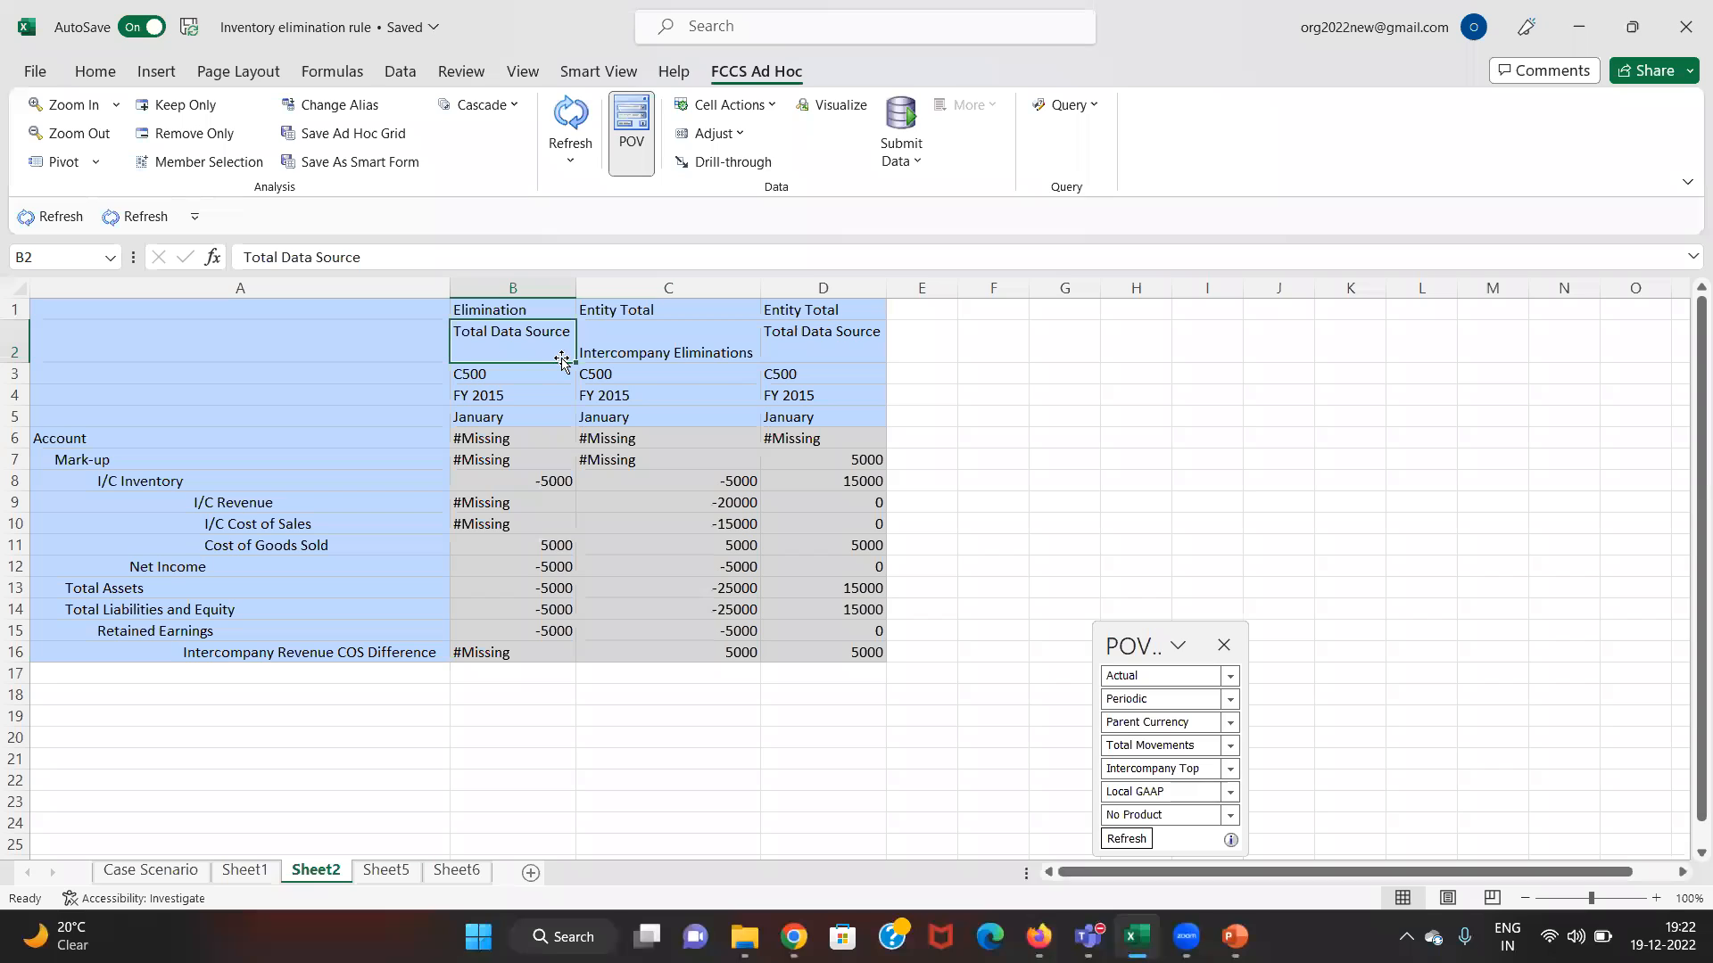
{"action": "key", "text": "Up"}
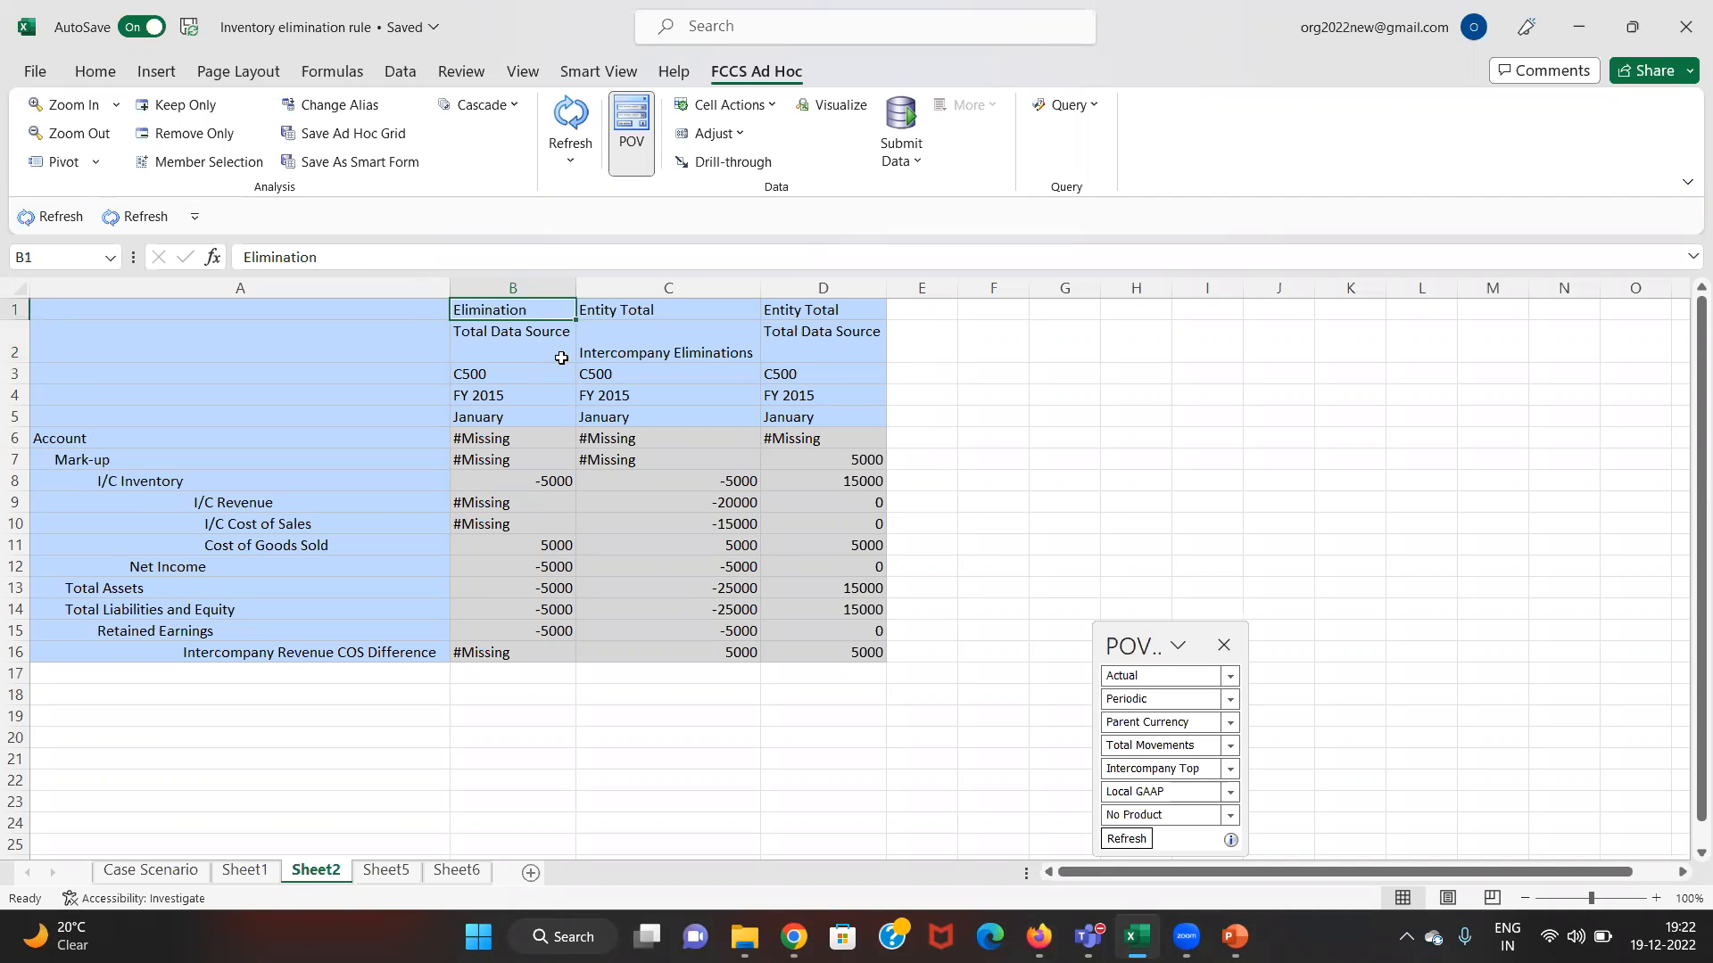
{"action": "key", "text": "Right"}
{"action": "key", "text": "Right"}
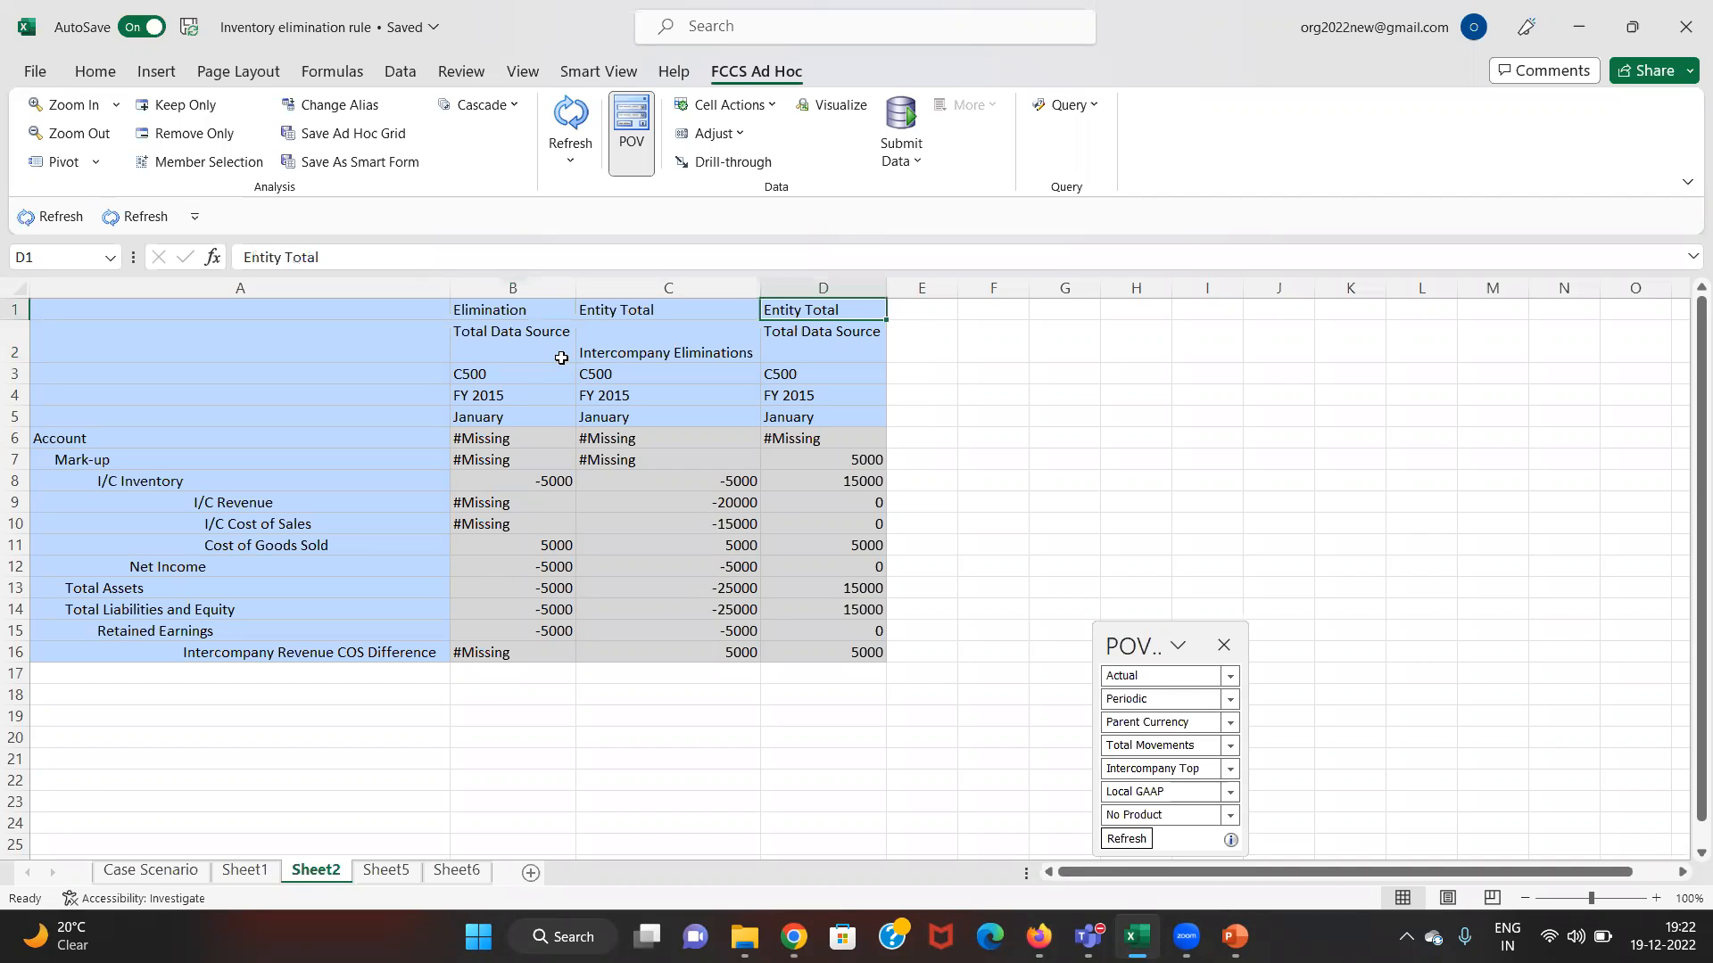
{"action": "key", "text": "ctrl+space"}
{"action": "key", "text": "ctrl+b"}
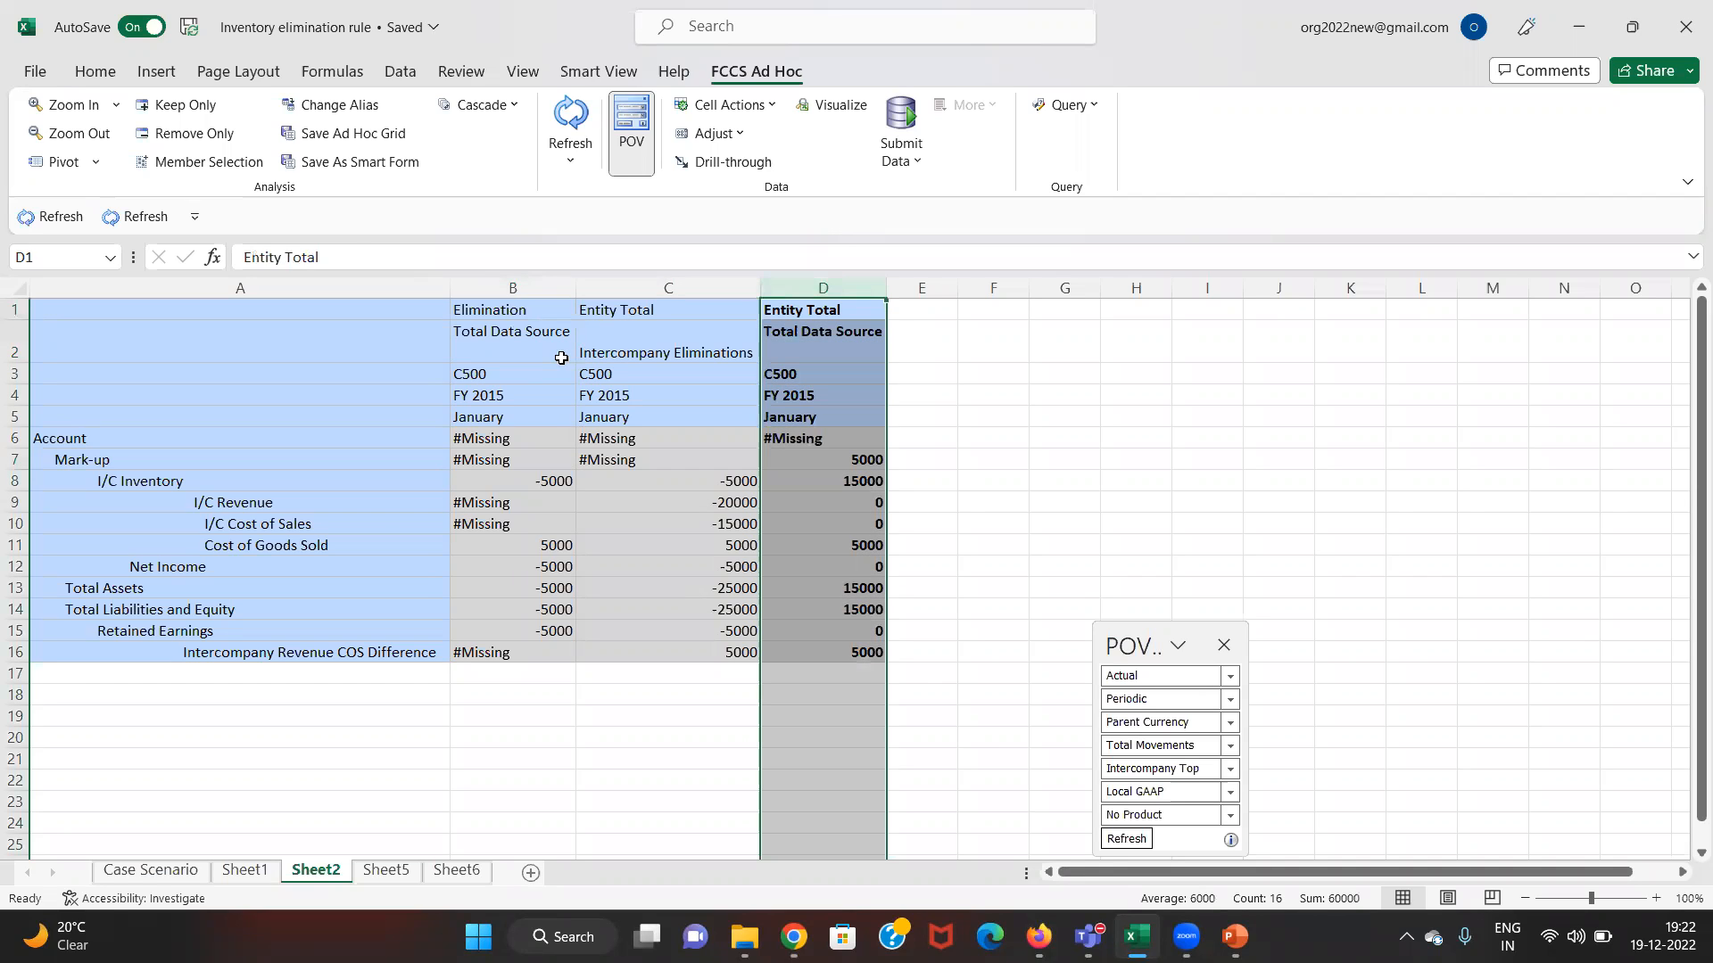
- Review the C500 Entity Total amounts under Total Data Source from Mark-up down to Cost of Goods Sold
{"action": "key", "text": "Down"}
{"action": "key", "text": "Down"}
{"action": "key", "text": "Down"}
{"action": "key", "text": "Down"}
{"action": "key", "text": "Down"}
{"action": "key", "text": "Down"}
{"action": "key", "text": "Down"}
{"action": "key", "text": "Down"}
{"action": "key", "text": "Down"}
{"action": "key", "text": "Down"}
{"action": "key", "text": "Down"}
{"action": "key", "text": "Down"}
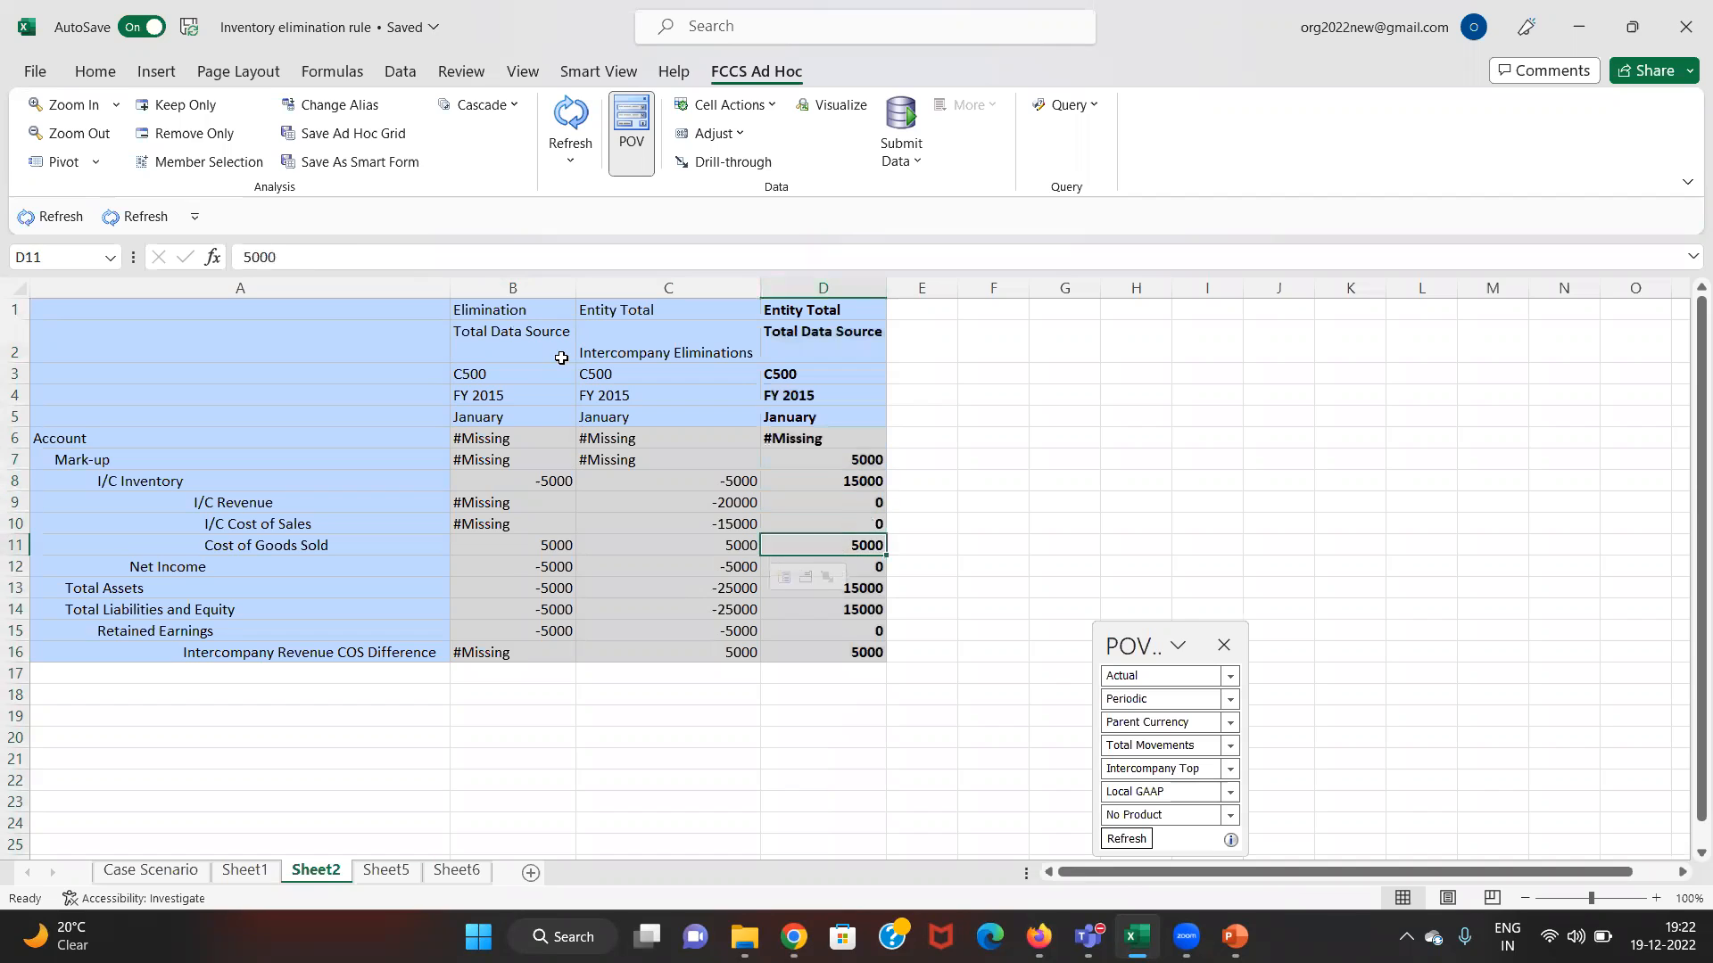
- Compare the C500 Entity Total I/C Inventory amount on Sheet2 with the C502 I/C Inventory amount on Sheet1
{"action": "key", "text": "Up"}
{"action": "key", "text": "Up"}
{"action": "key", "text": "Up"}
{"action": "key", "text": "Up"}
{"action": "key", "text": "Up"}
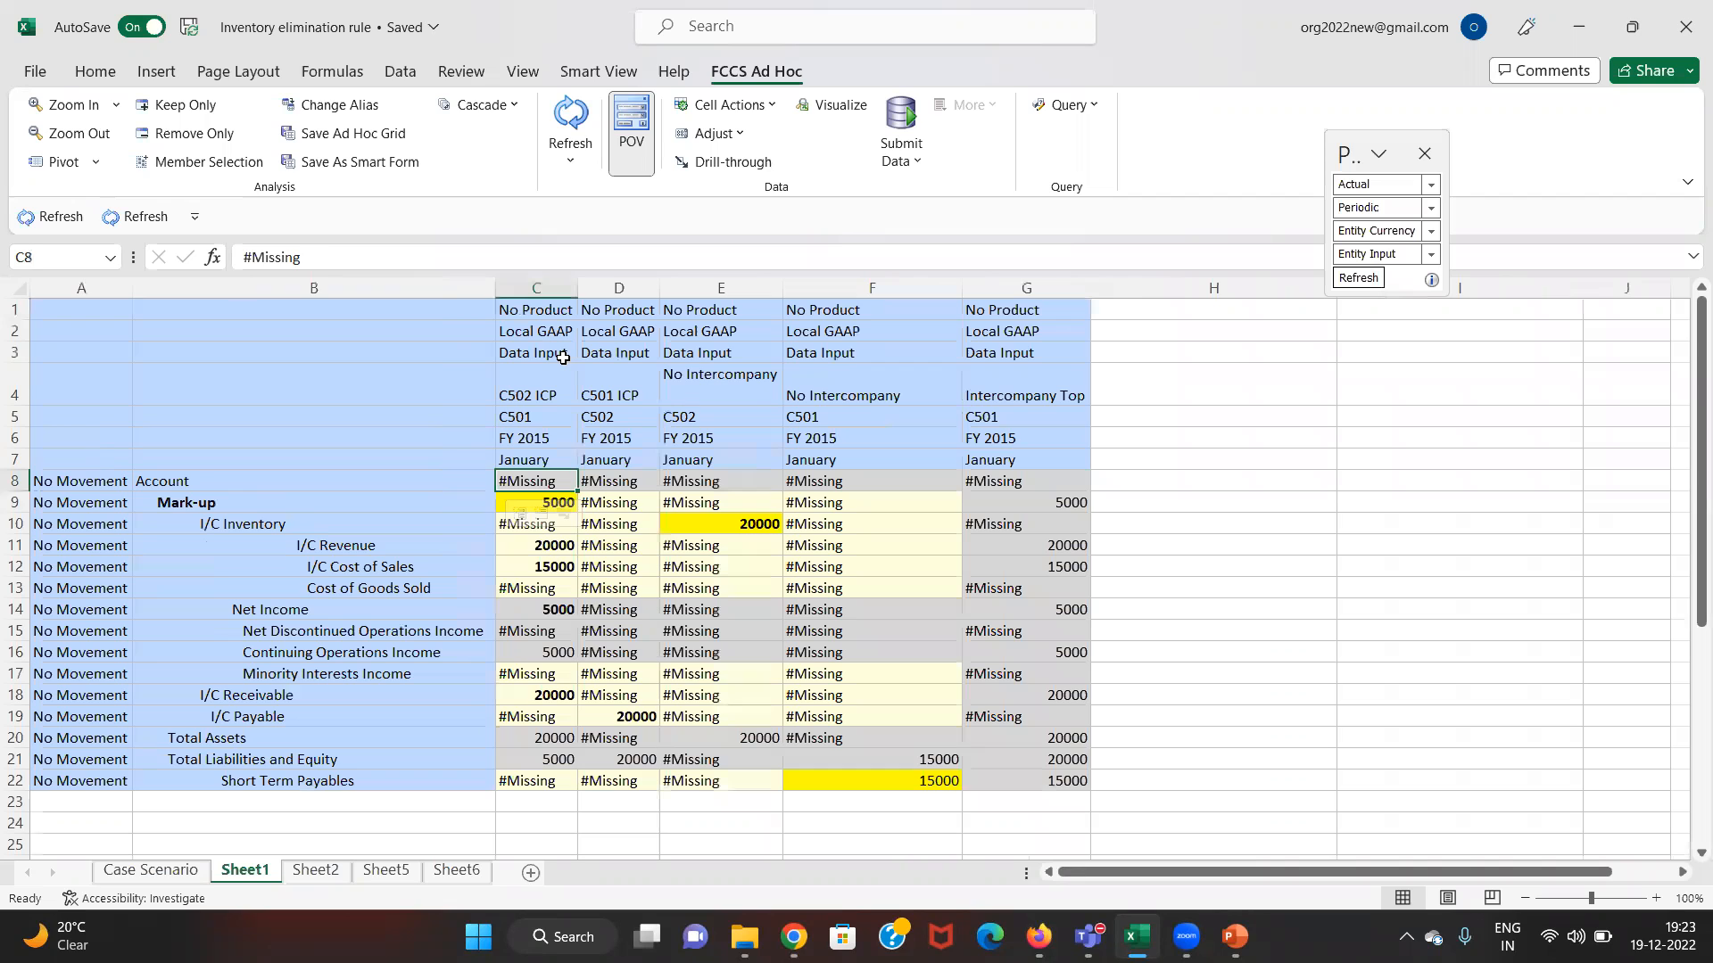
{"action": "key", "text": "Down"}
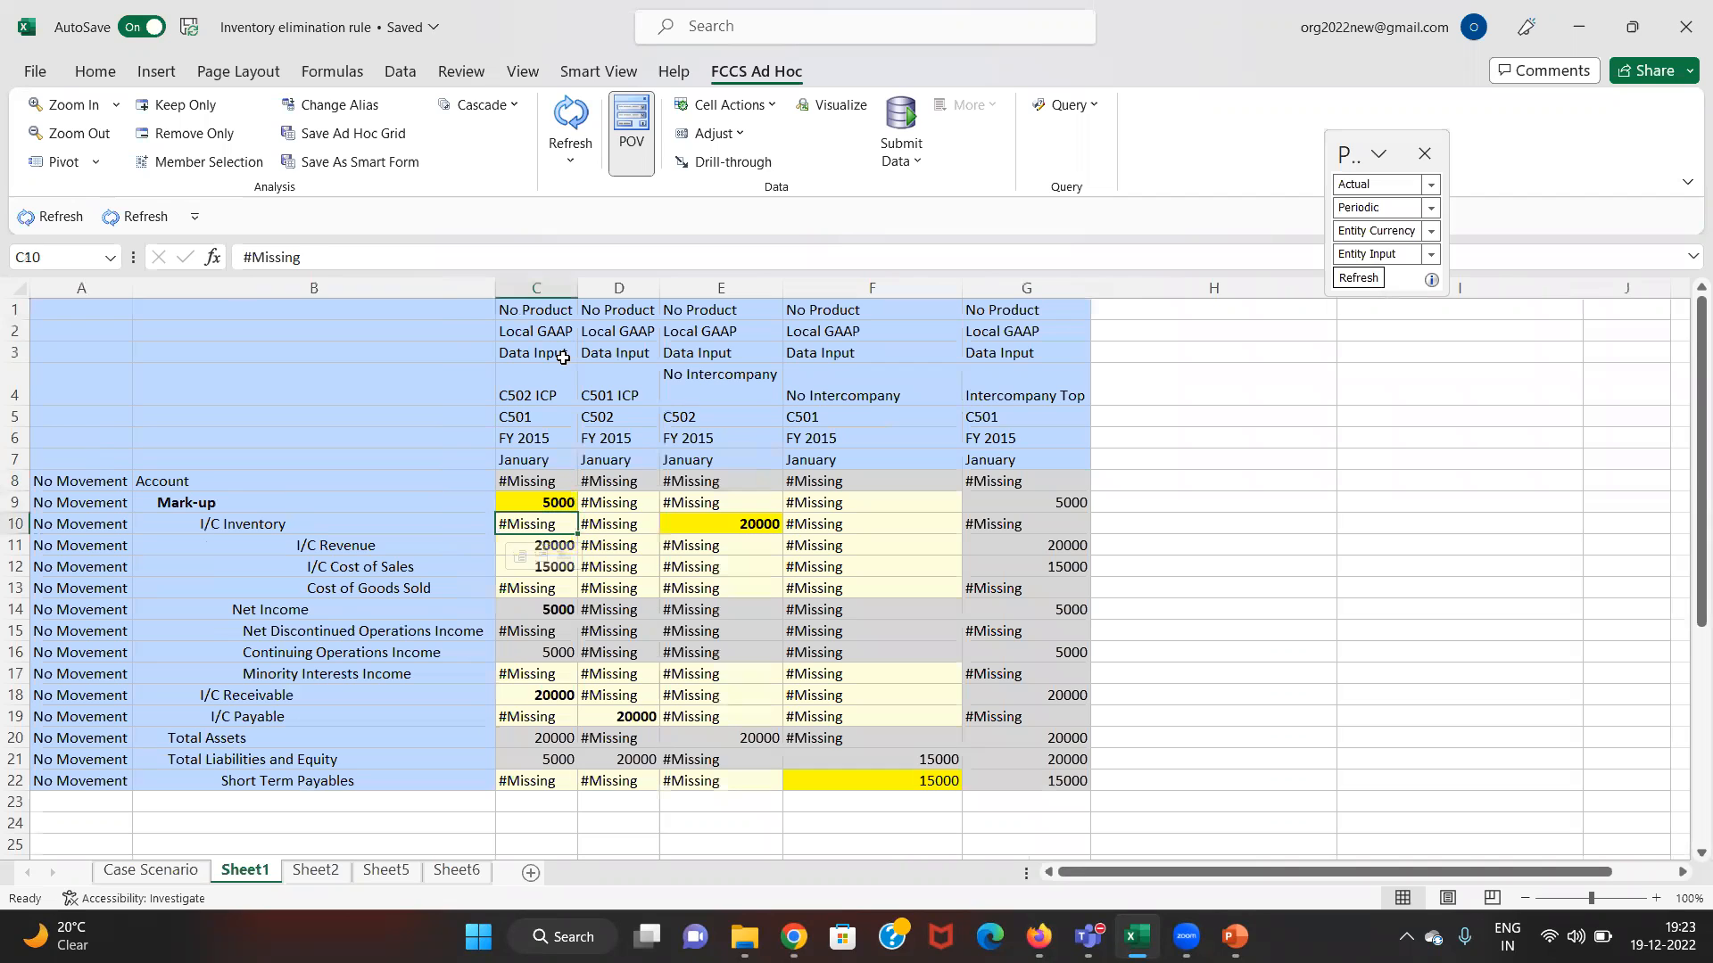
{"action": "key", "text": "Right"}
{"action": "key", "text": "Right"}
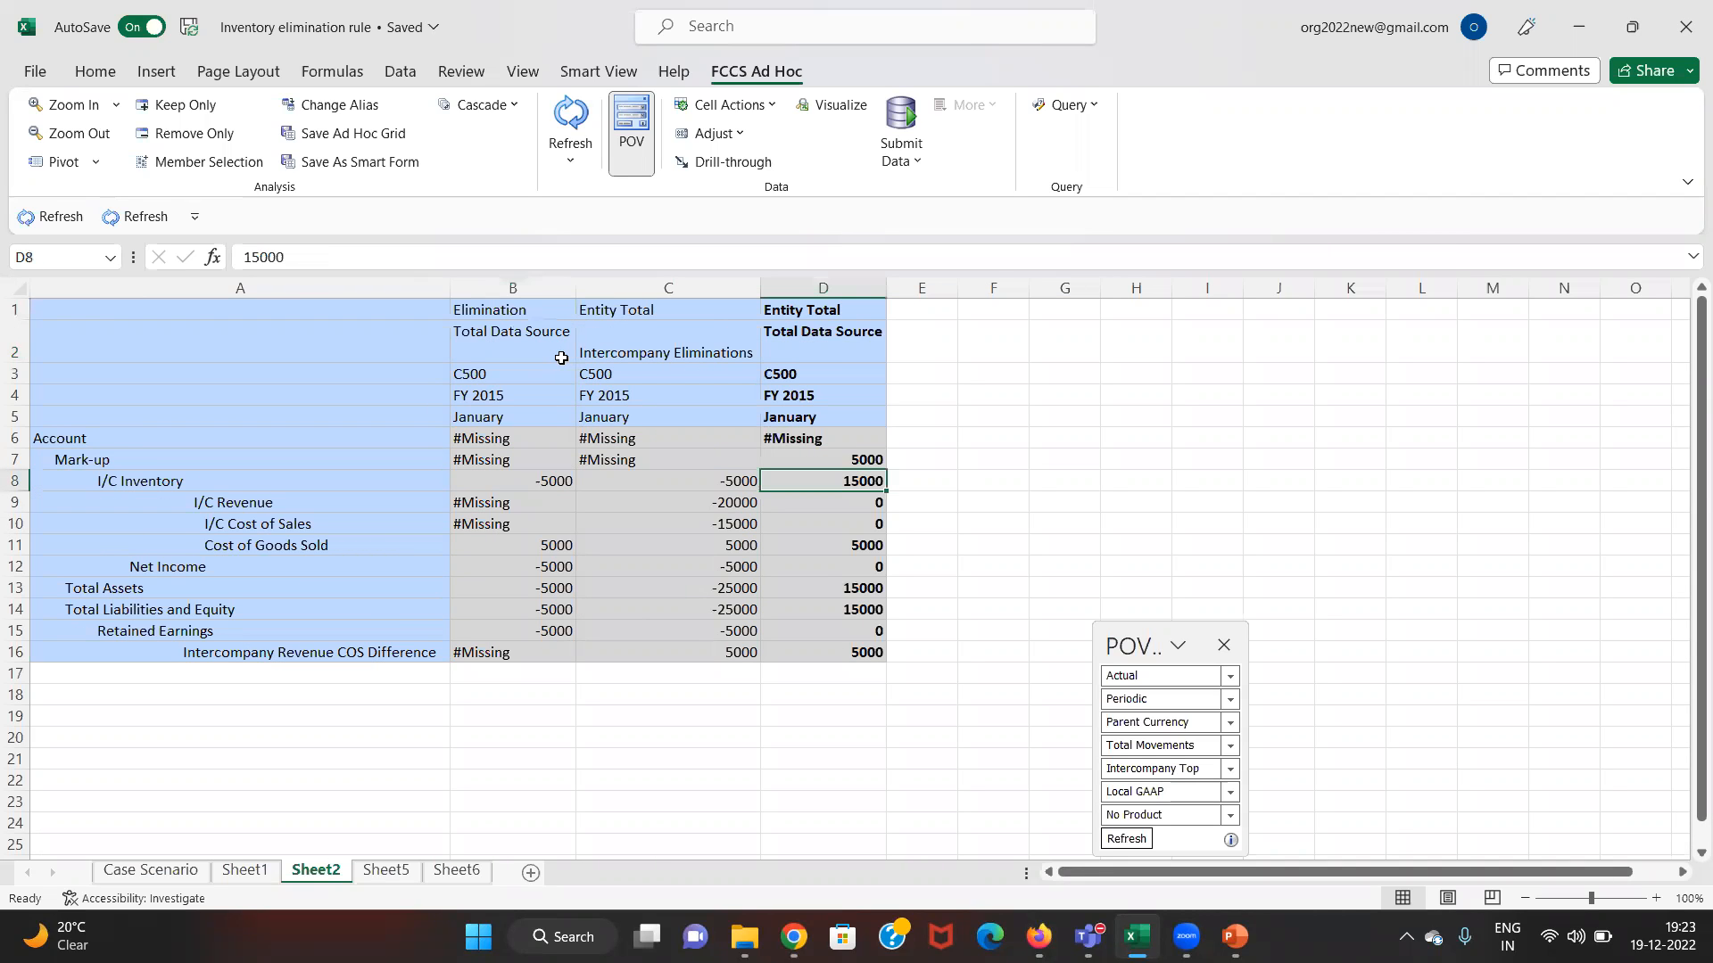
- Make the I/C Inventory amount in the Elimination column for C500 bold on Sheet2
{"action": "key", "text": "Left"}
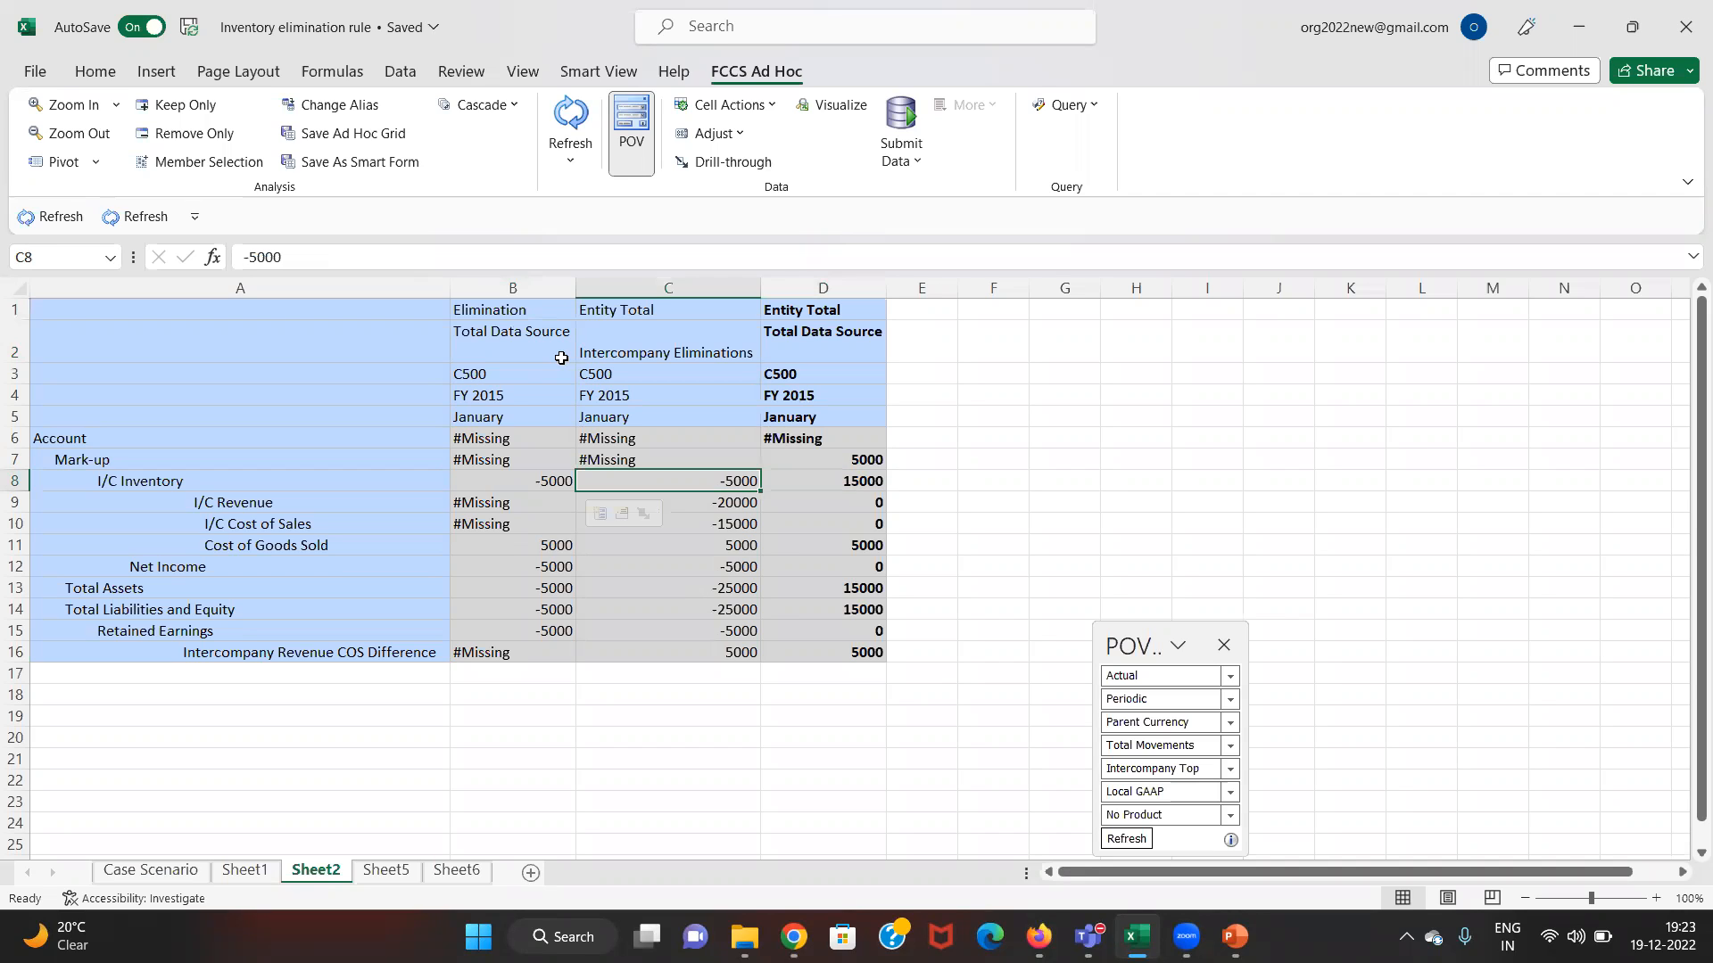
{"action": "key", "text": "Left"}
{"action": "key", "text": "ctrl+b"}
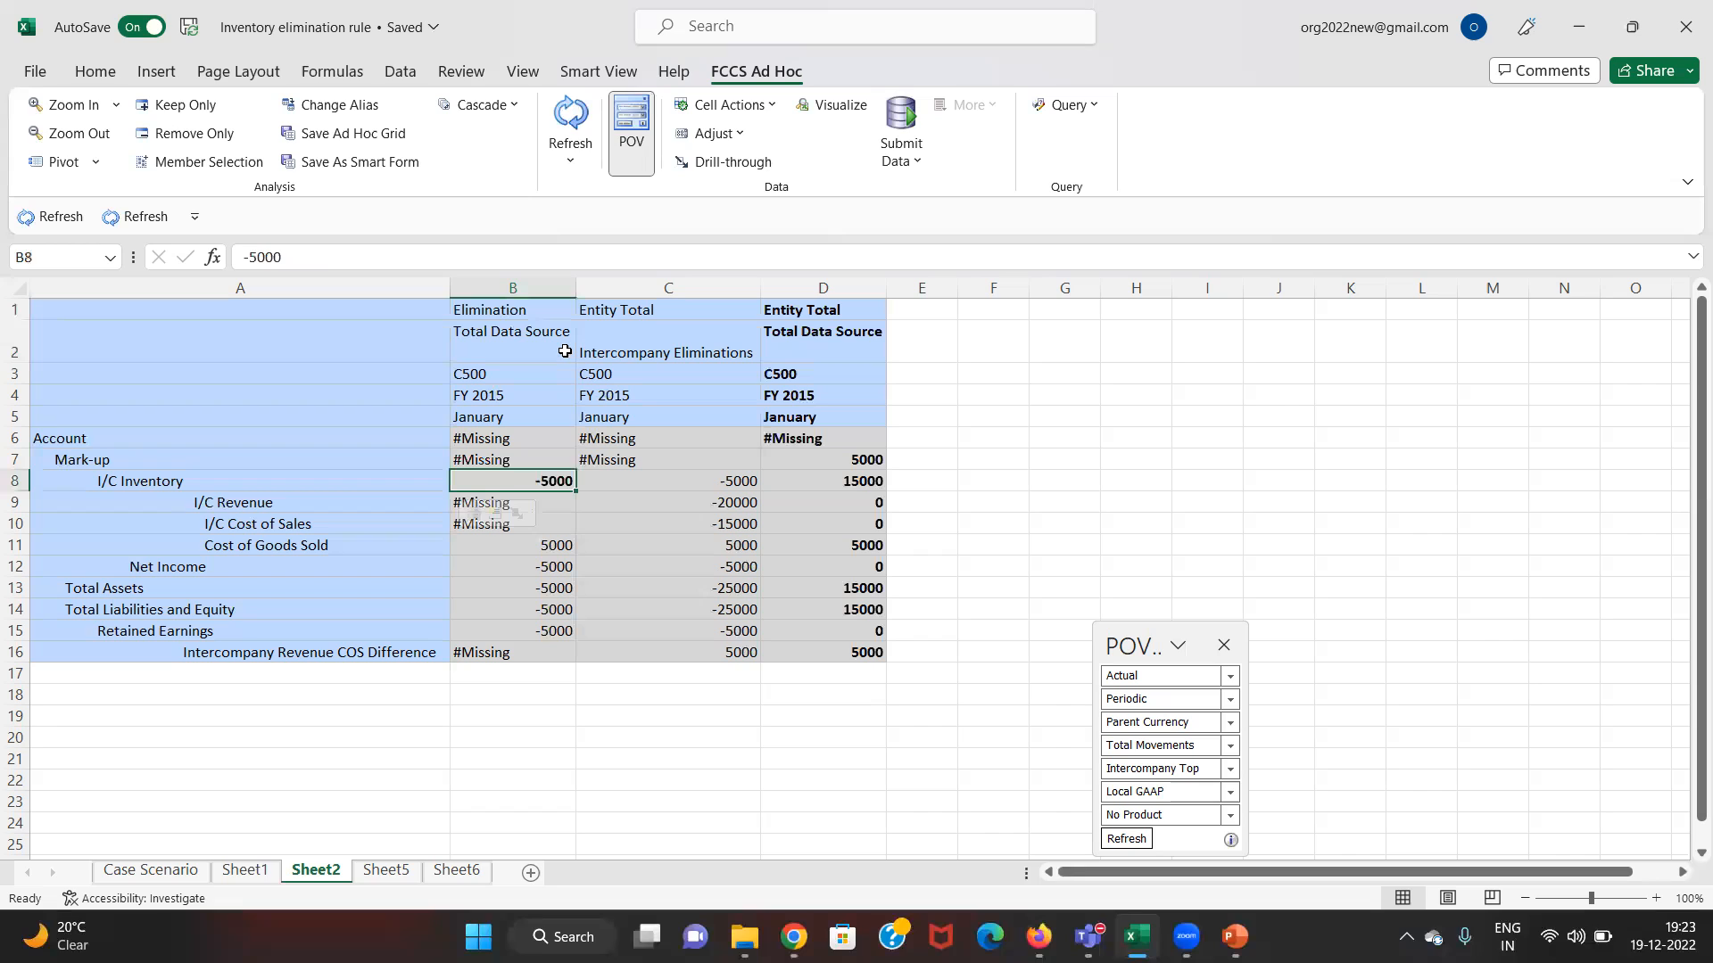
- Make the I/C Inventory amount in the Intercompany Eliminations column for C500 bold
{"action": "key", "text": "Up"}
{"action": "key", "text": "Up"}
{"action": "key", "text": "Up"}
{"action": "key", "text": "Up"}
{"action": "key", "text": "Up"}
{"action": "key", "text": "Up"}
{"action": "key", "text": "Up"}
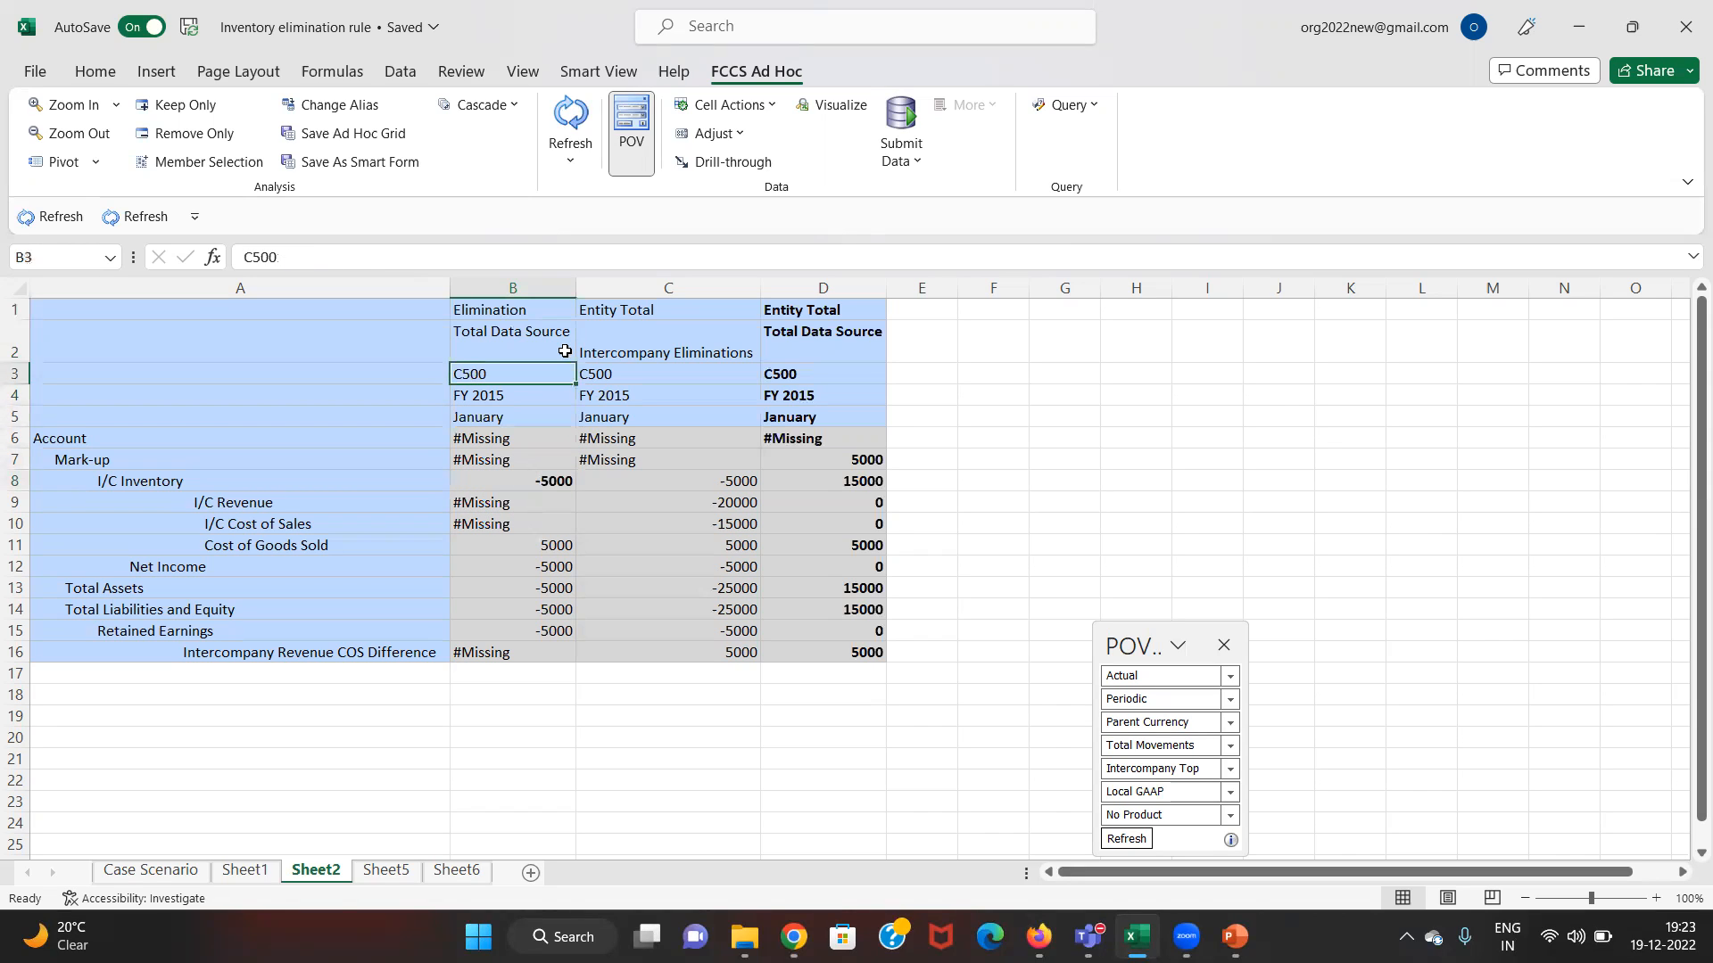
{"action": "key", "text": "Right"}
{"action": "key", "text": "Down"}
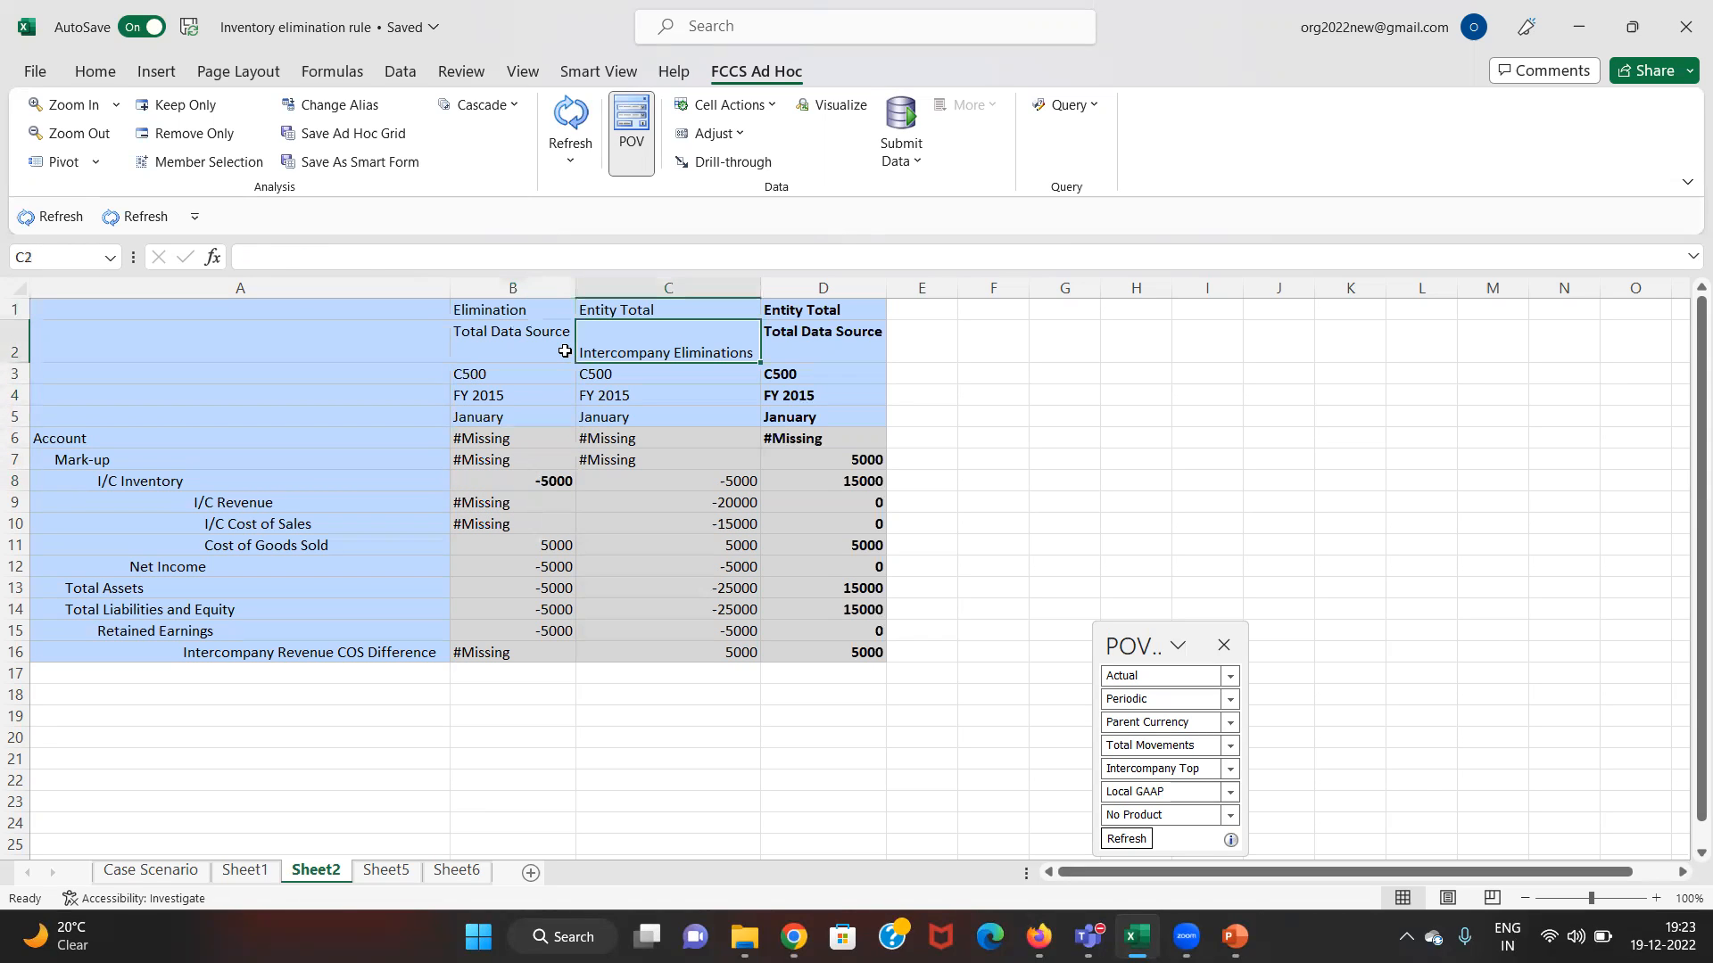
{"action": "key", "text": "Down"}
{"action": "key", "text": "Up"}
{"action": "key", "text": "Down"}
{"action": "key", "text": "Down"}
{"action": "key", "text": "Down"}
{"action": "key", "text": "Down"}
{"action": "key", "text": "Down"}
{"action": "key", "text": "Down"}
{"action": "key", "text": "ctrl+b"}
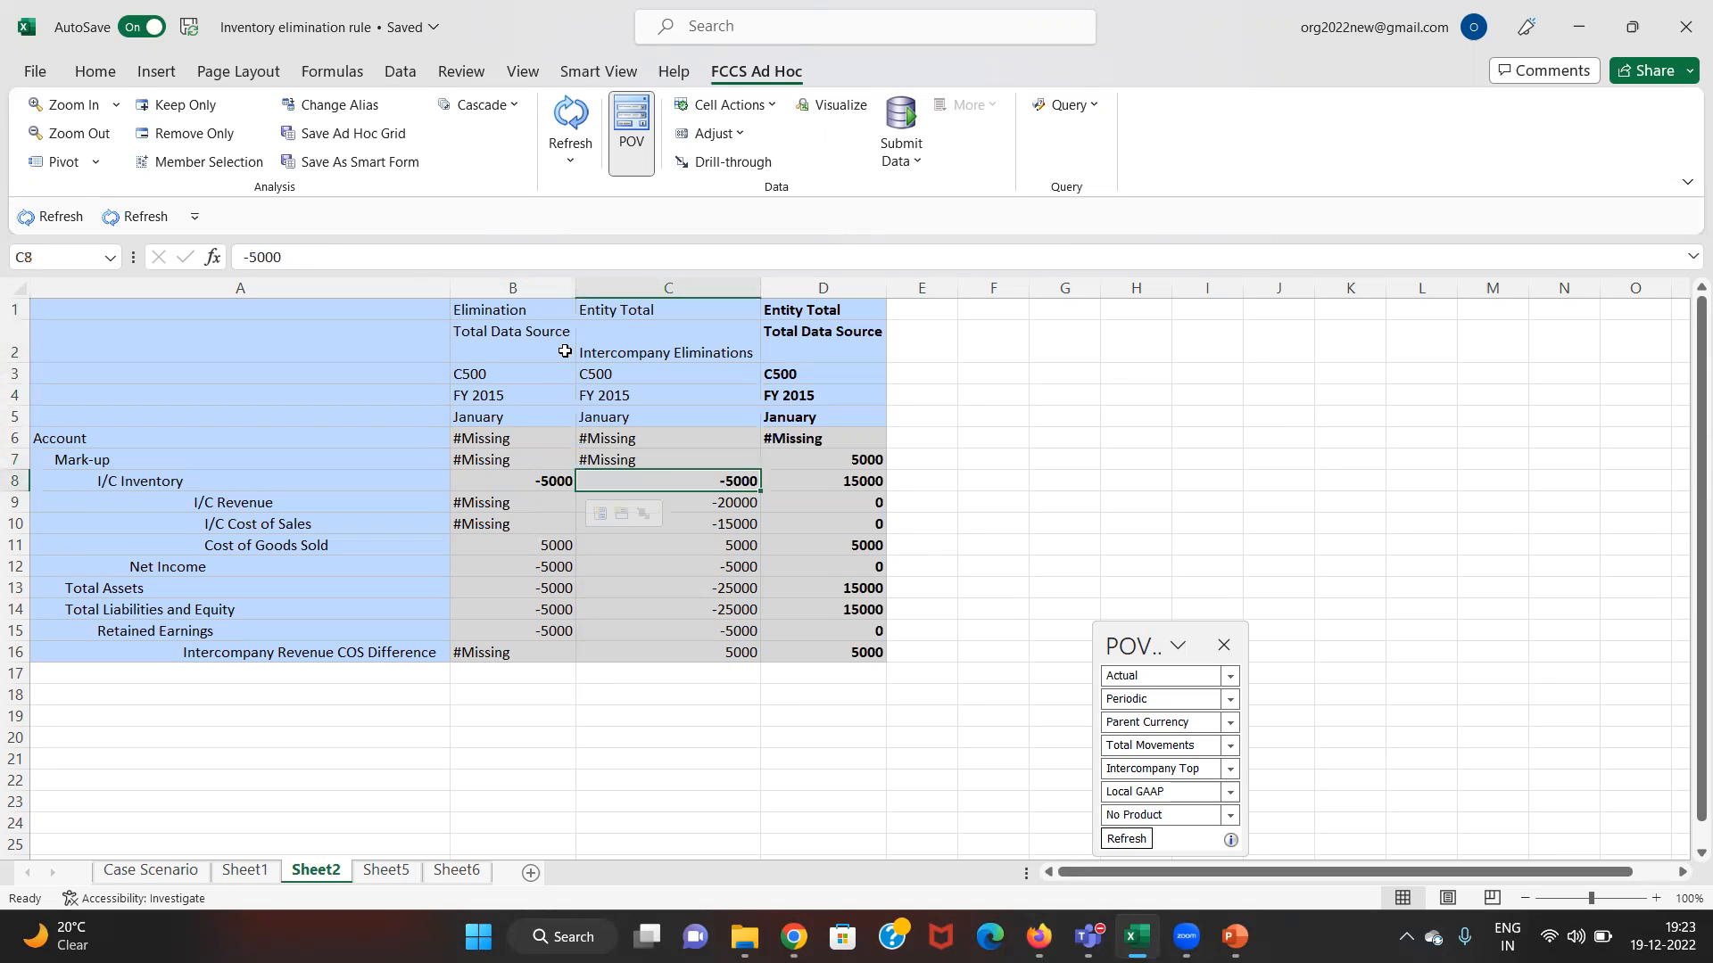
- Add the note "Net inventory" in E8, beside the C500 Entity Total amount for I/C Inventory
{"action": "key", "text": "Right"}
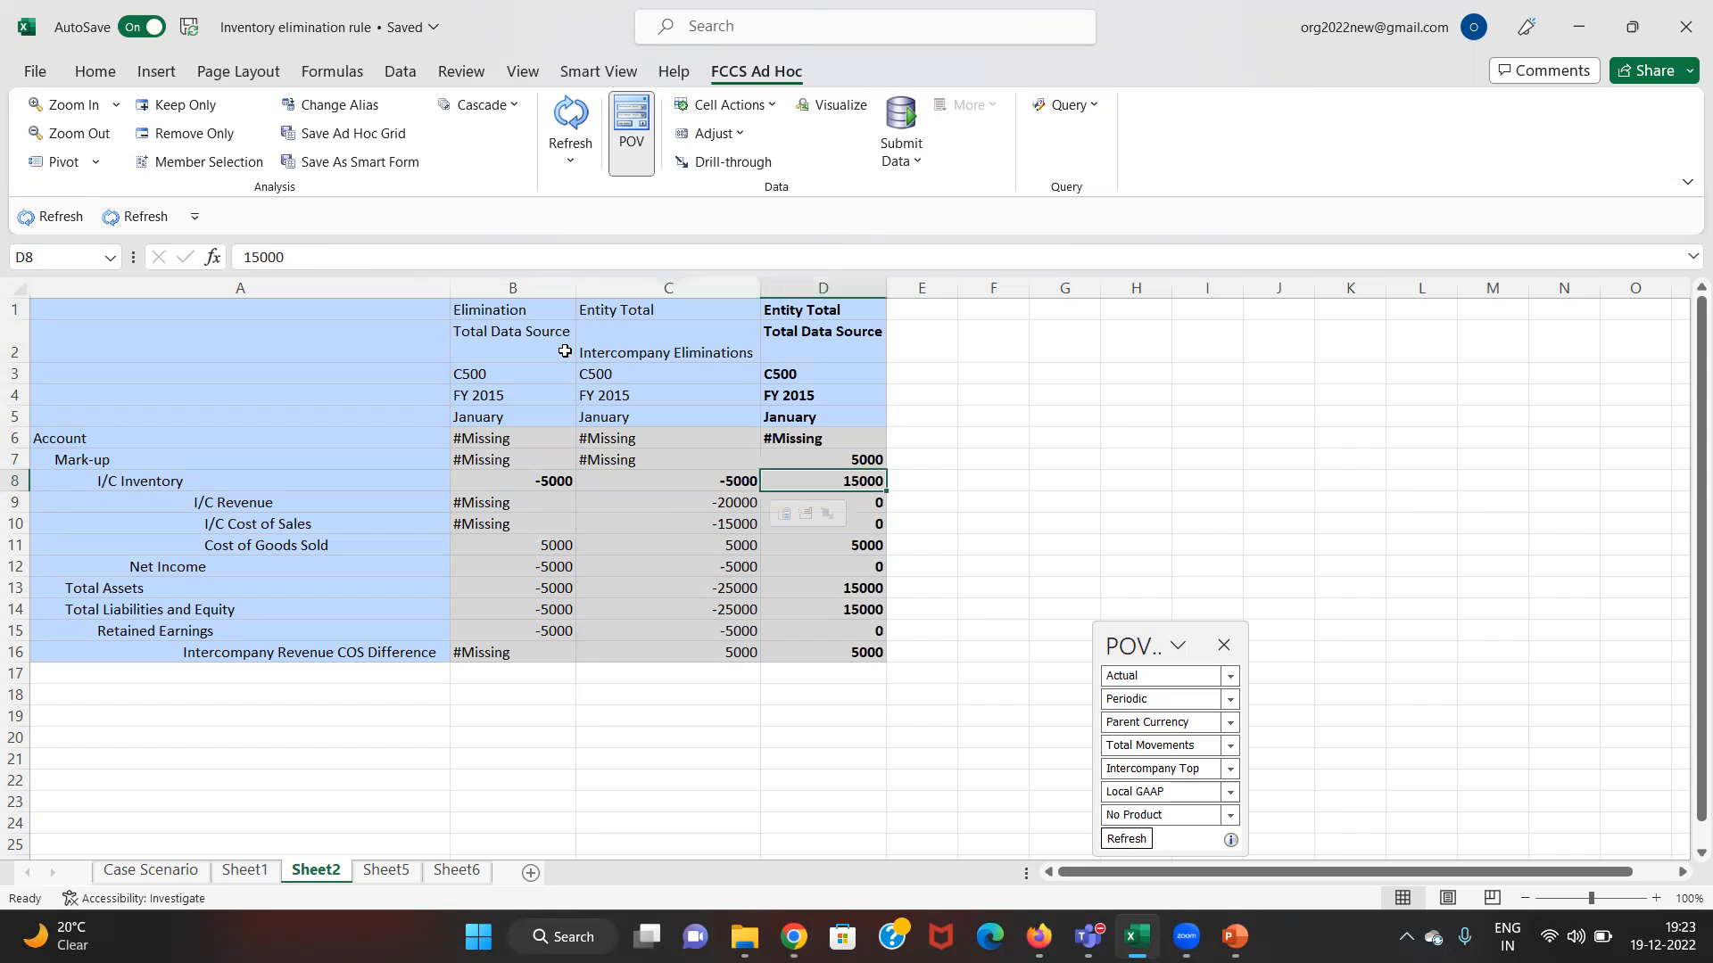
{"action": "key", "text": "Right"}
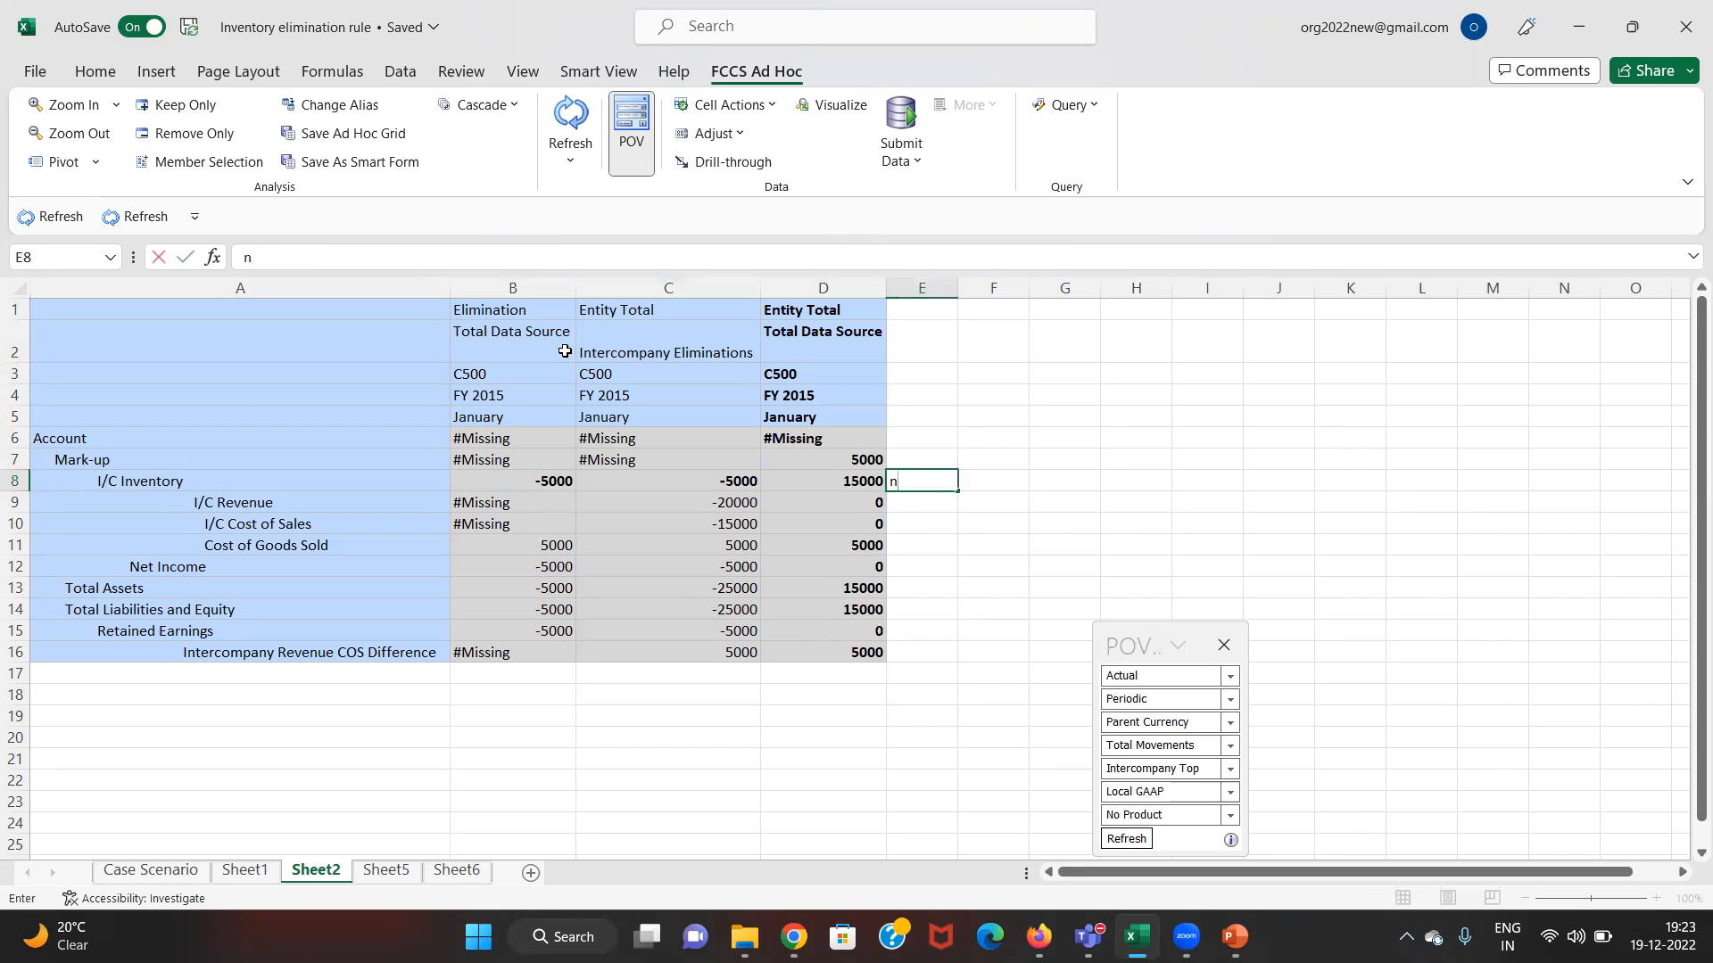
{"action": "type", "text": "Net inventory"}
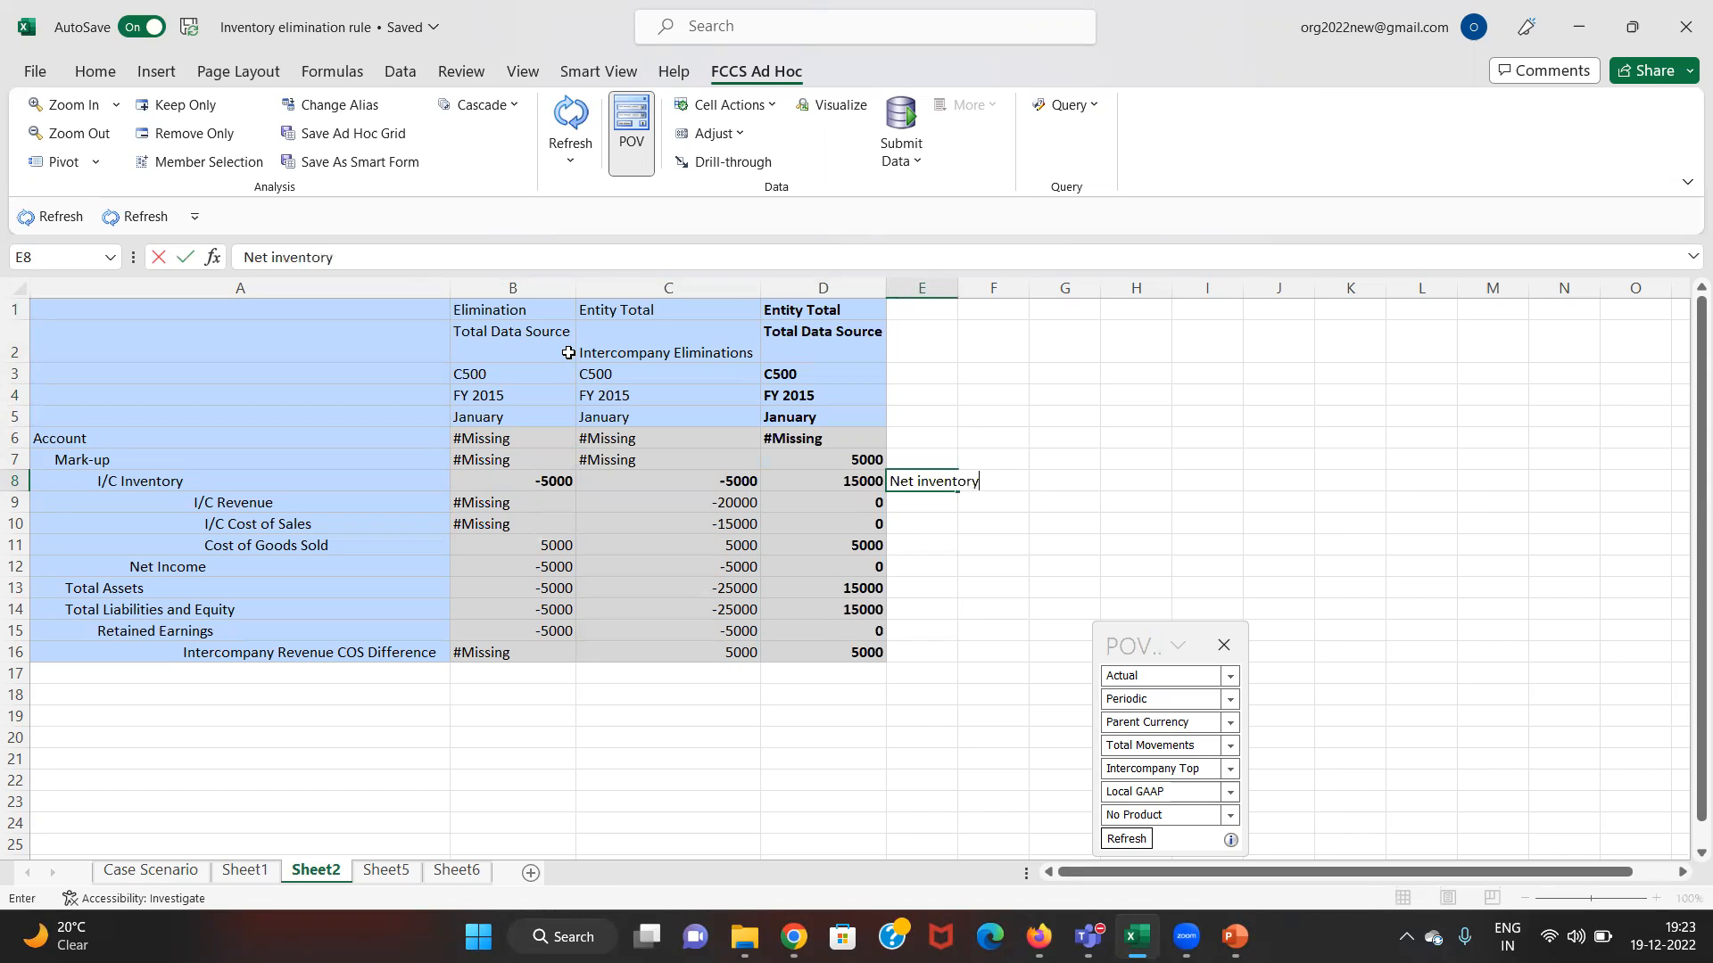
{"action": "key", "text": "Return"}
{"action": "key", "text": "Up"}
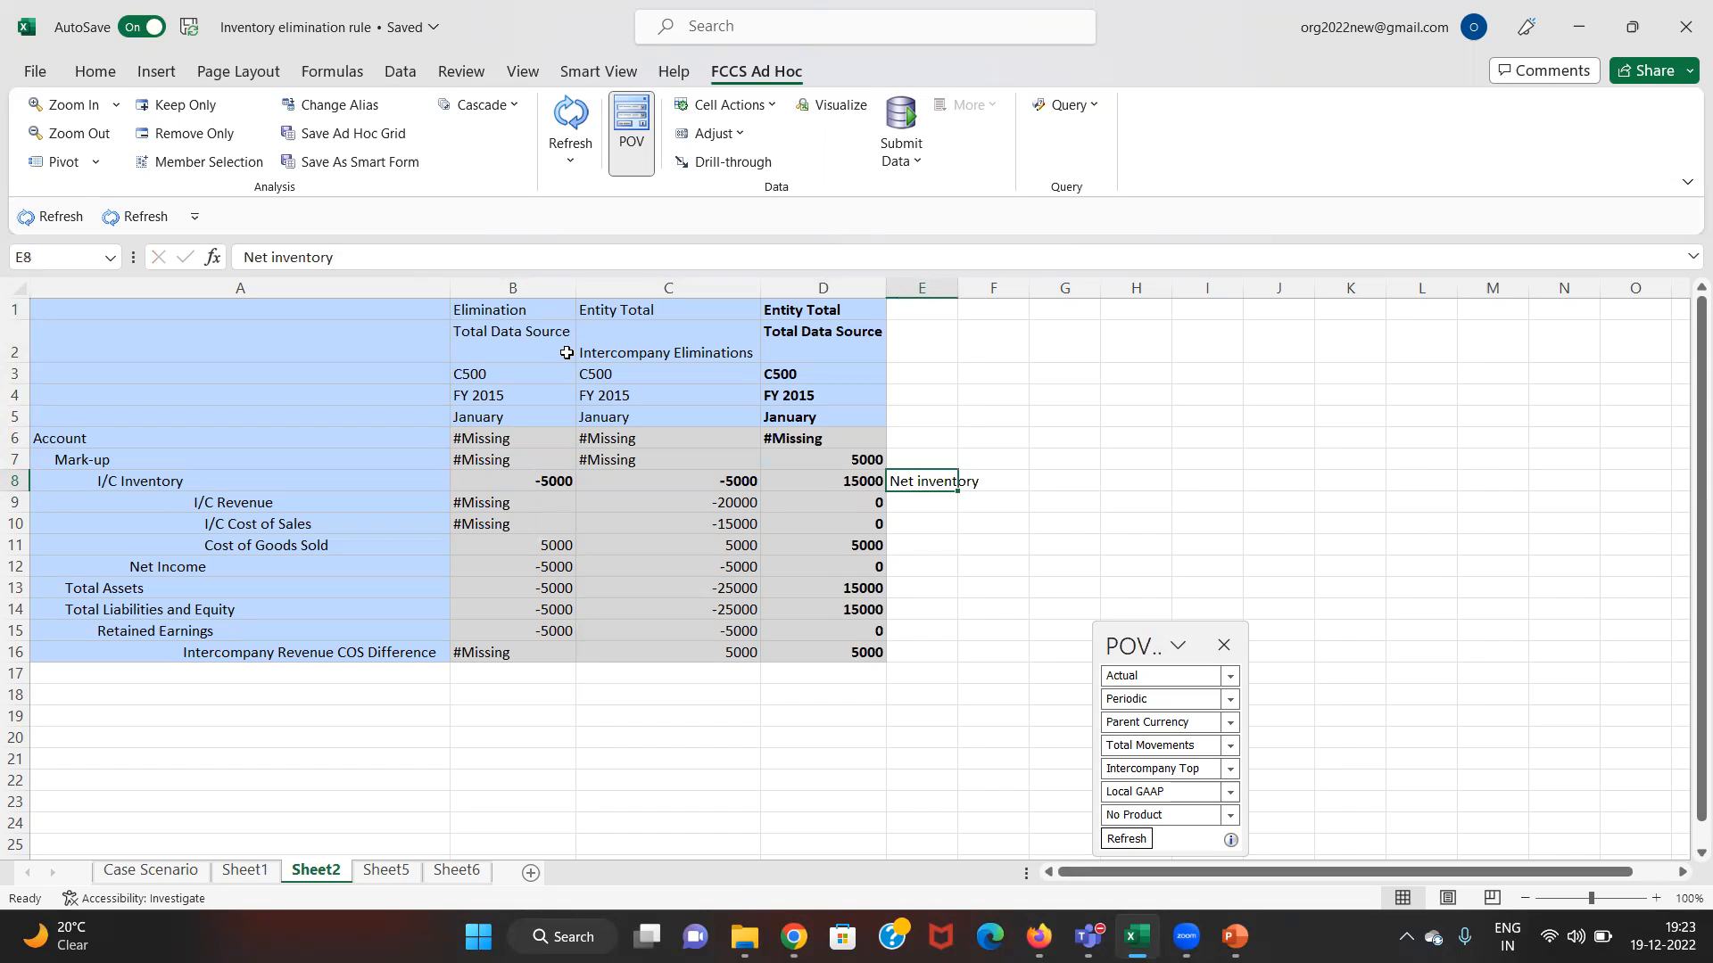
- Review the C500 Entity Total amounts under Total Data Source from I/C Inventory down, alongside the Intercompany Eliminations column
{"action": "key", "text": "Left"}
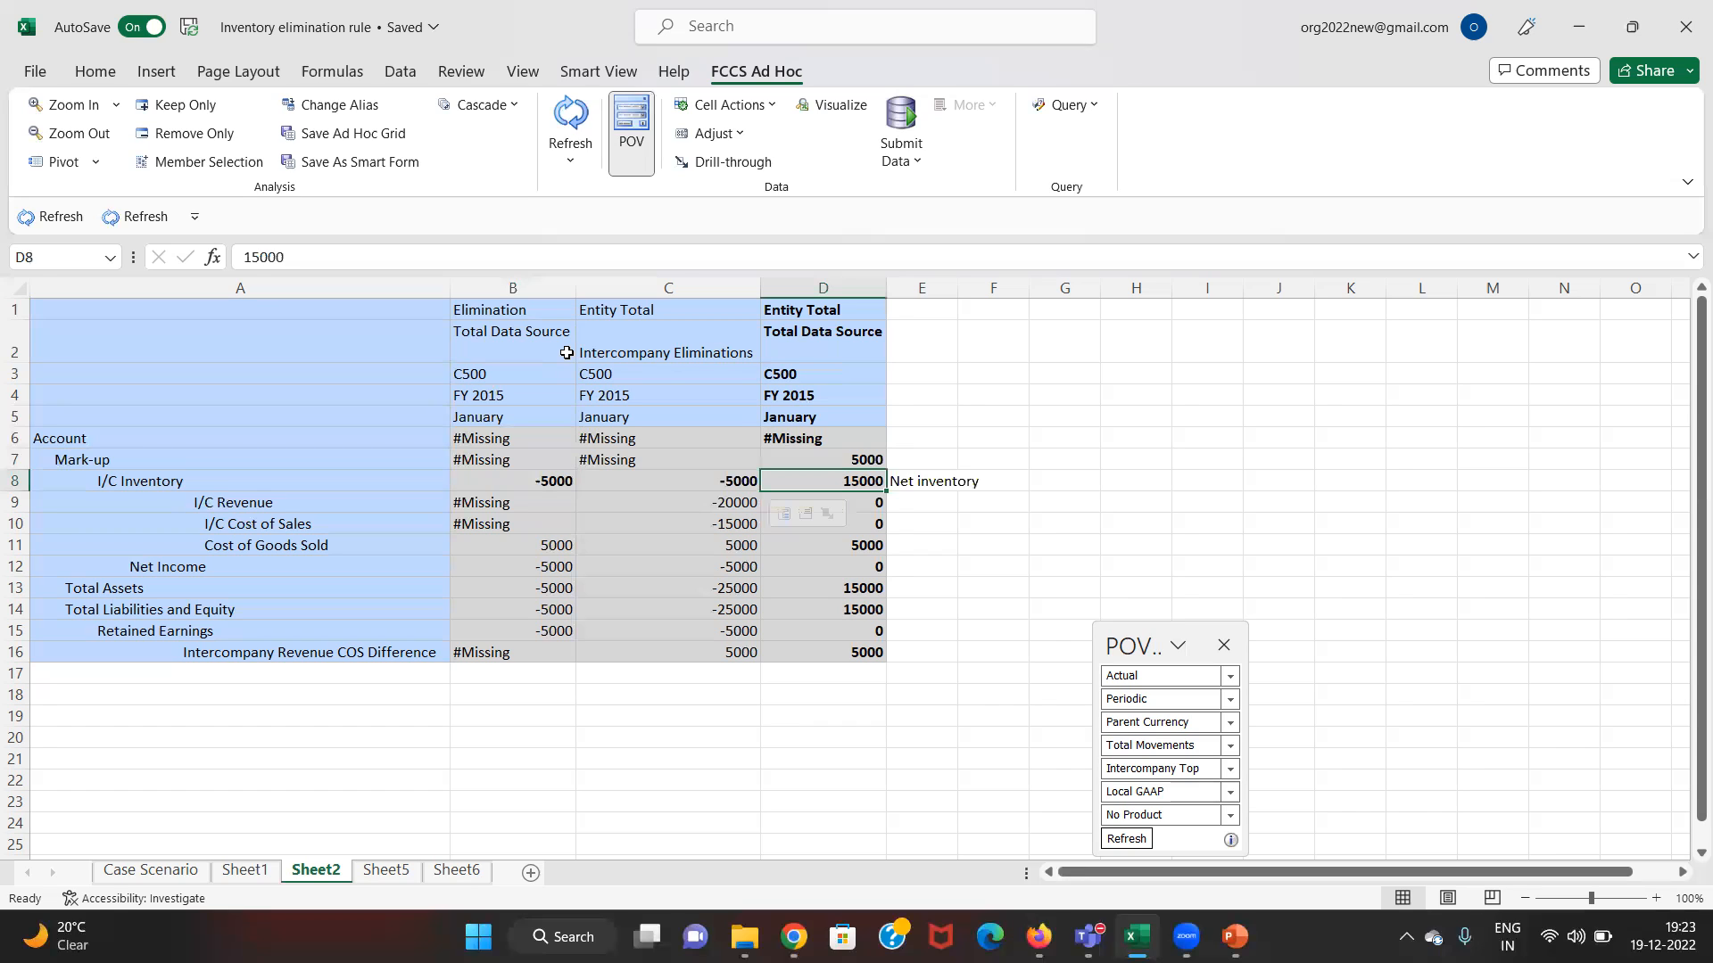
{"action": "key", "text": "Down"}
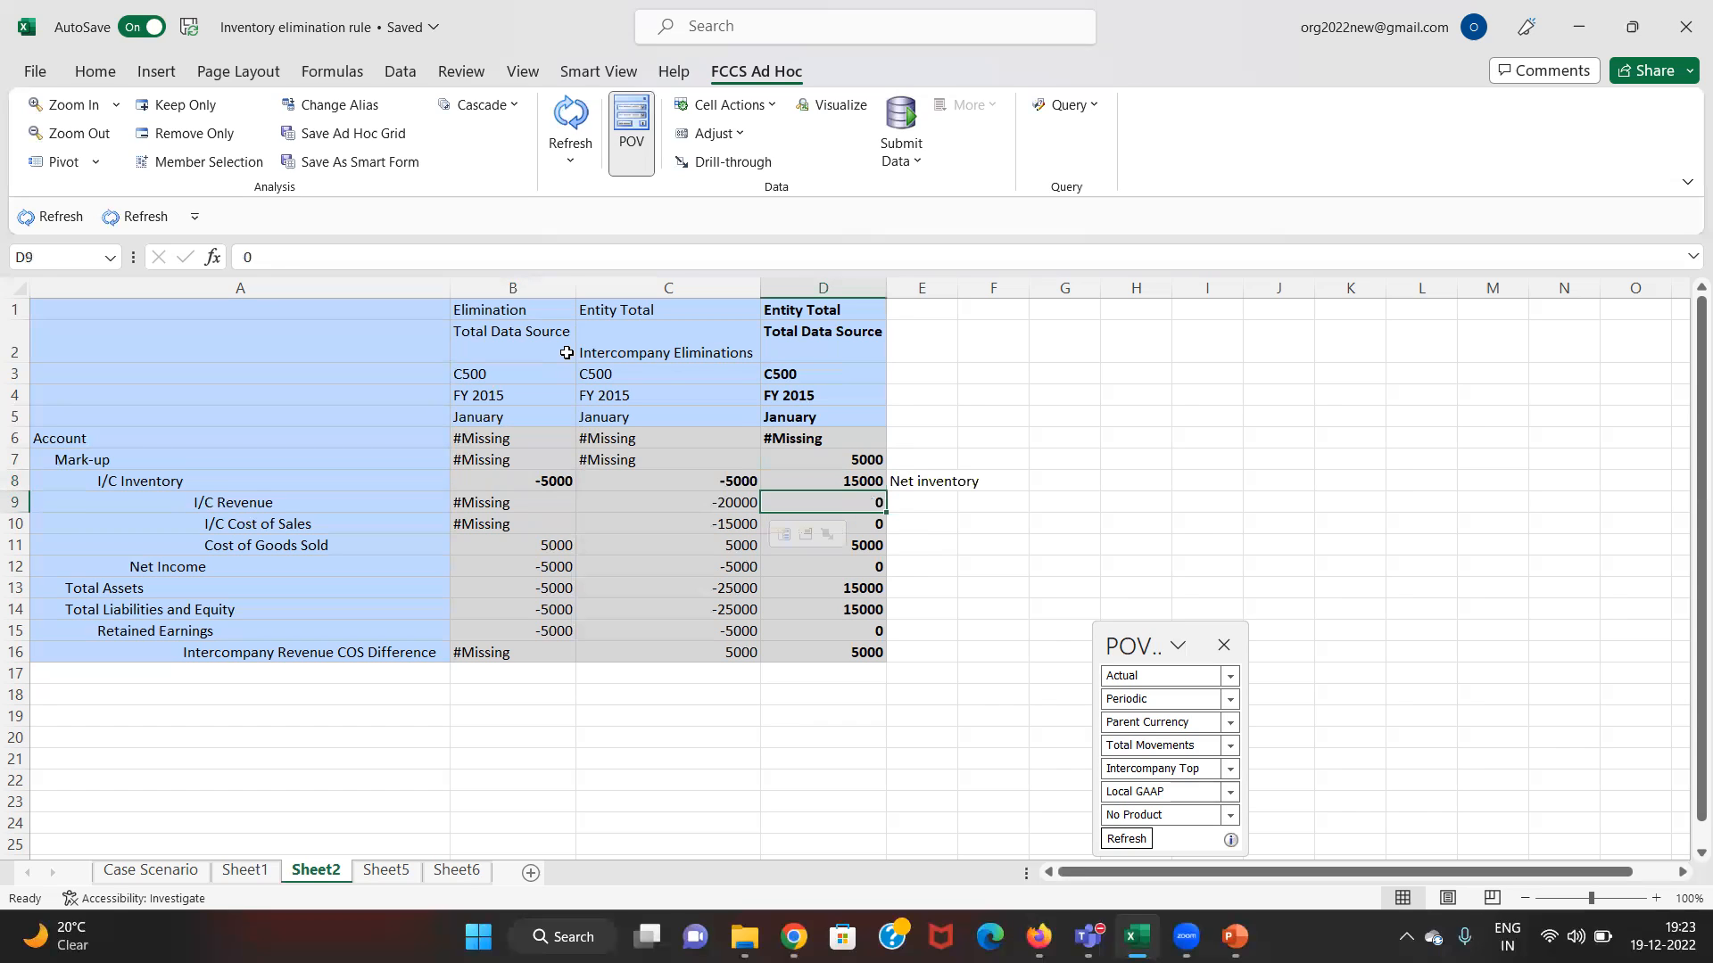
{"action": "key", "text": "Down"}
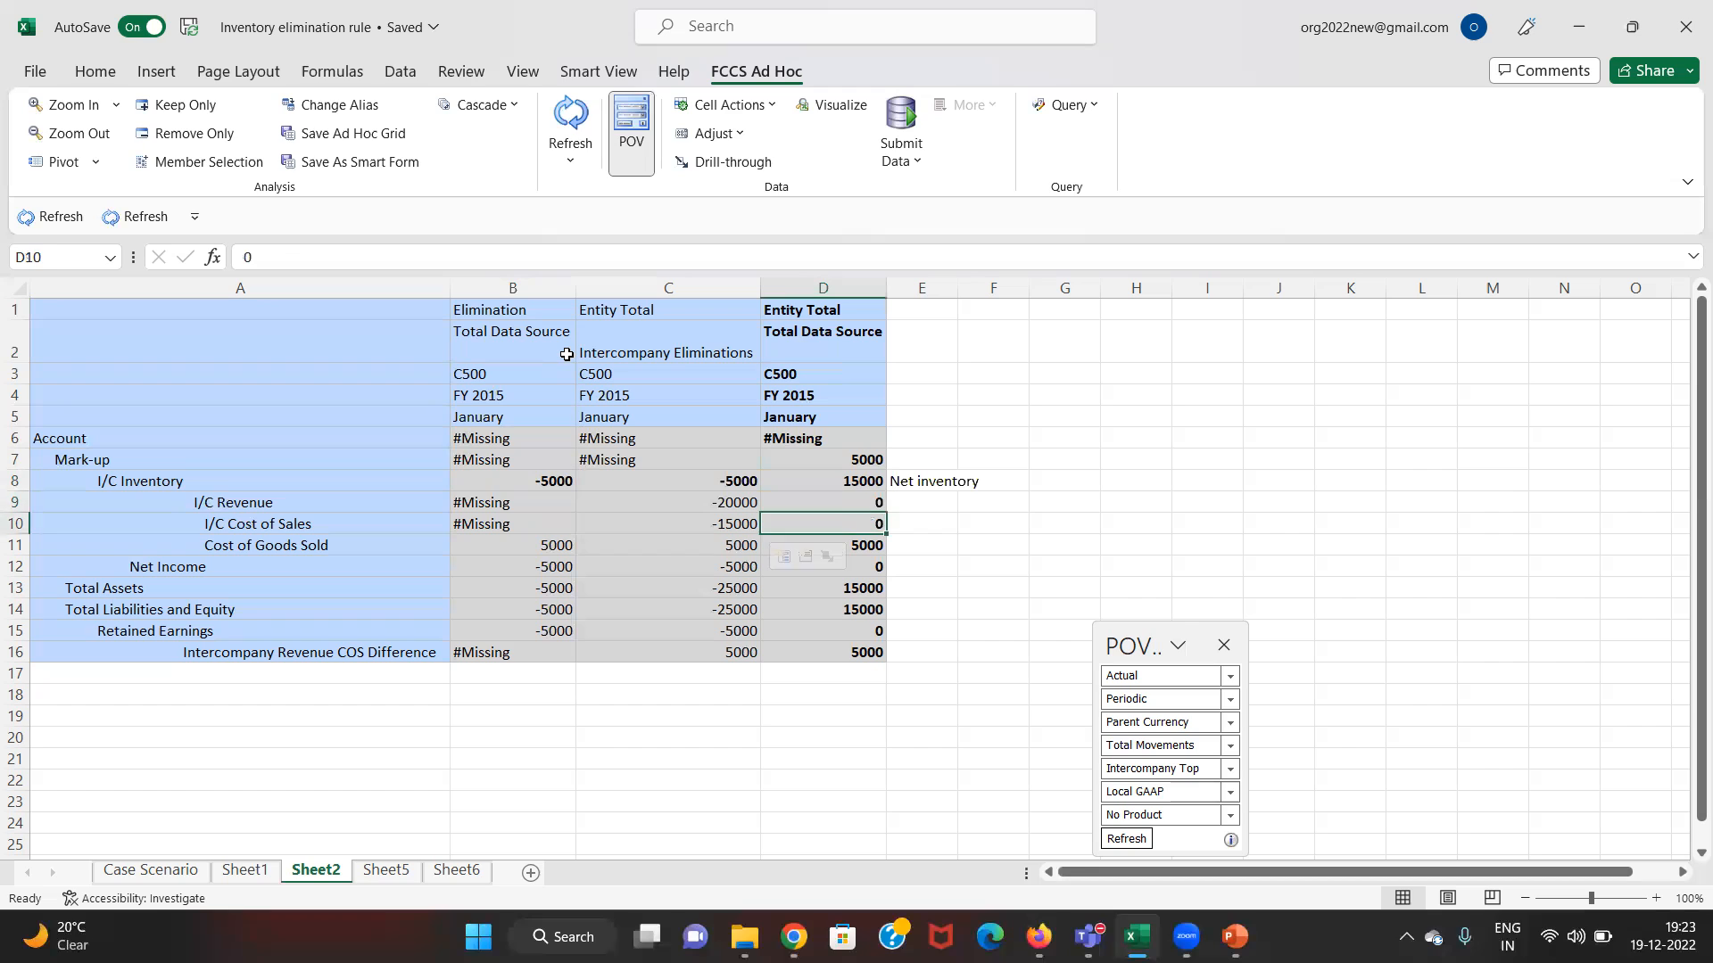
{"action": "key", "text": "Left"}
{"action": "key", "text": "Down"}
{"action": "key", "text": "Down"}
{"action": "key", "text": "Down"}
{"action": "key", "text": "Down"}
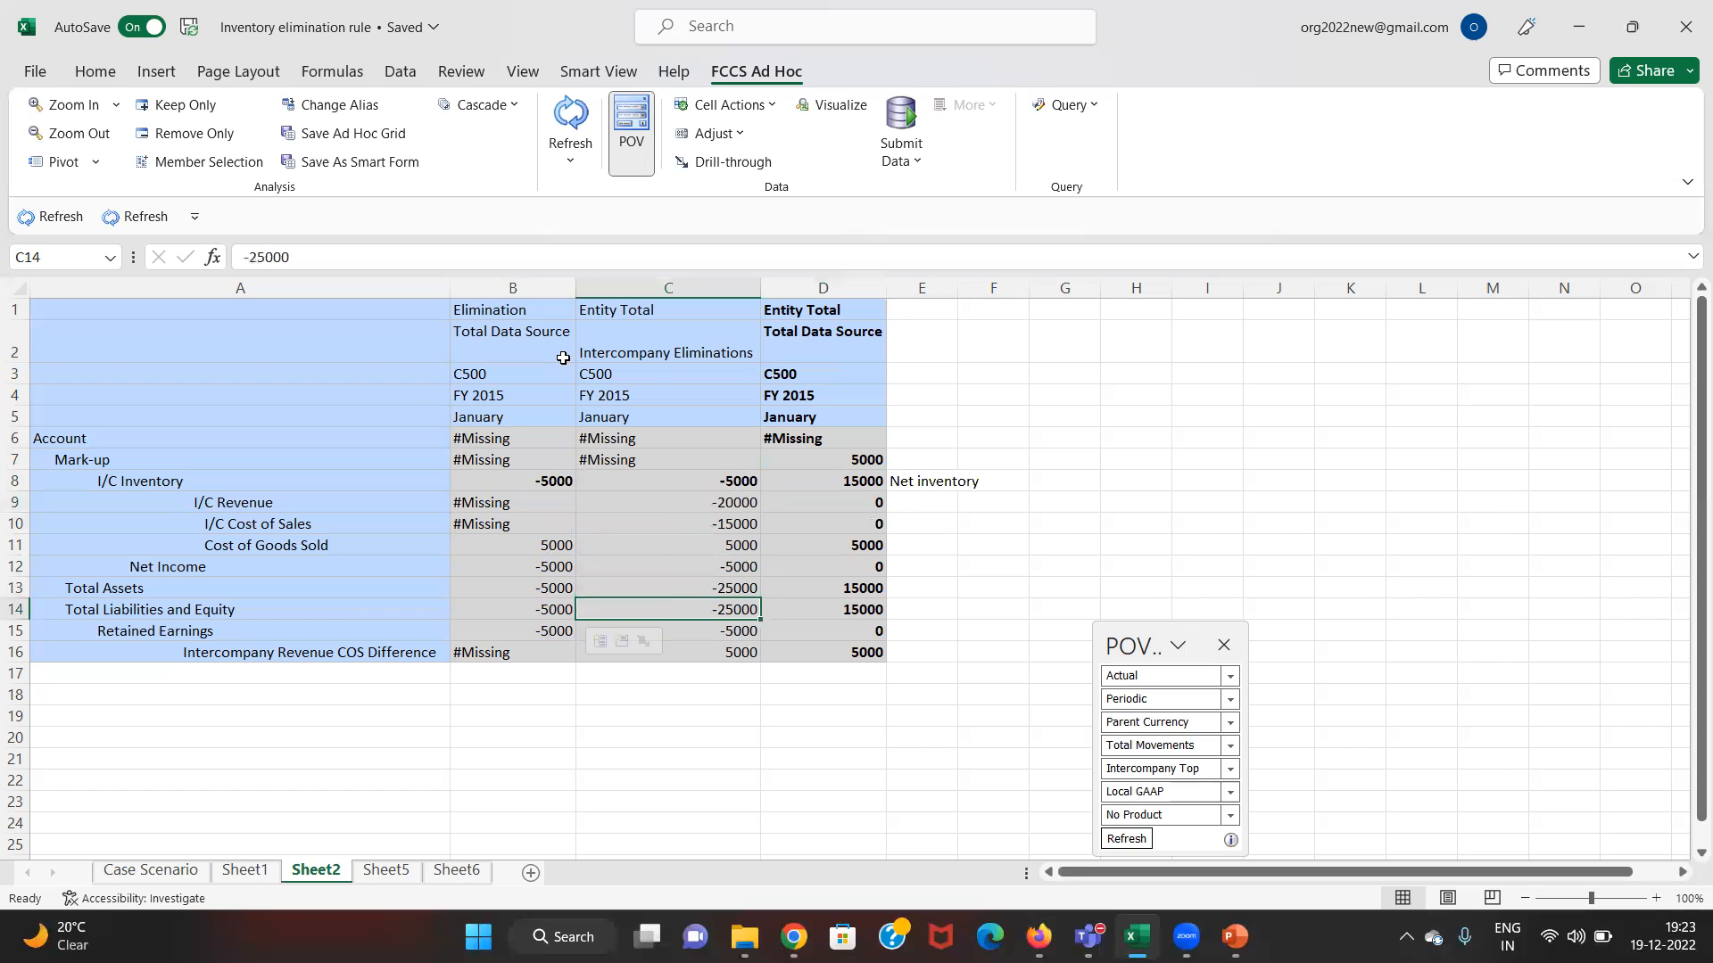
{"action": "key", "text": "Right"}
{"action": "key", "text": "Up"}
{"action": "key", "text": "Up"}
{"action": "key", "text": "Up"}
{"action": "key", "text": "Up"}
{"action": "key", "text": "Up"}
{"action": "key", "text": "Up"}
{"action": "key", "text": "Up"}
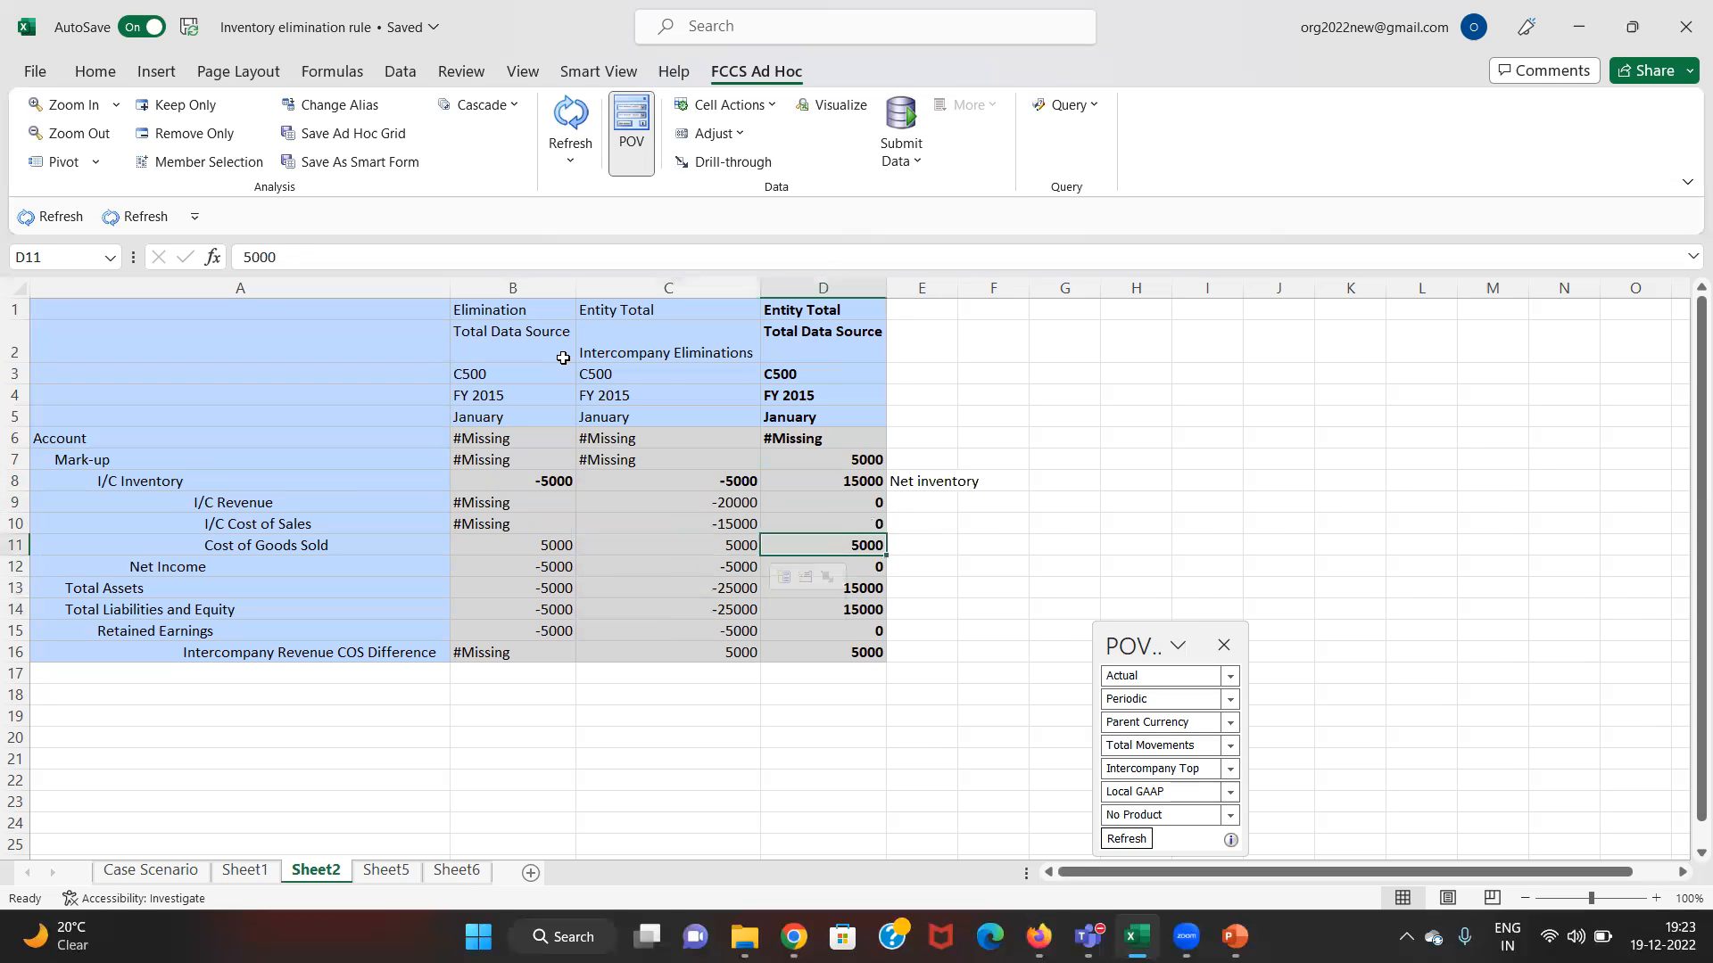
{"action": "key", "text": "Down"}
{"action": "key", "text": "Down"}
{"action": "key", "text": "Down"}
{"action": "key", "text": "Down"}
{"action": "key", "text": "Down"}
{"action": "key", "text": "Down"}
{"action": "key", "text": "Down"}
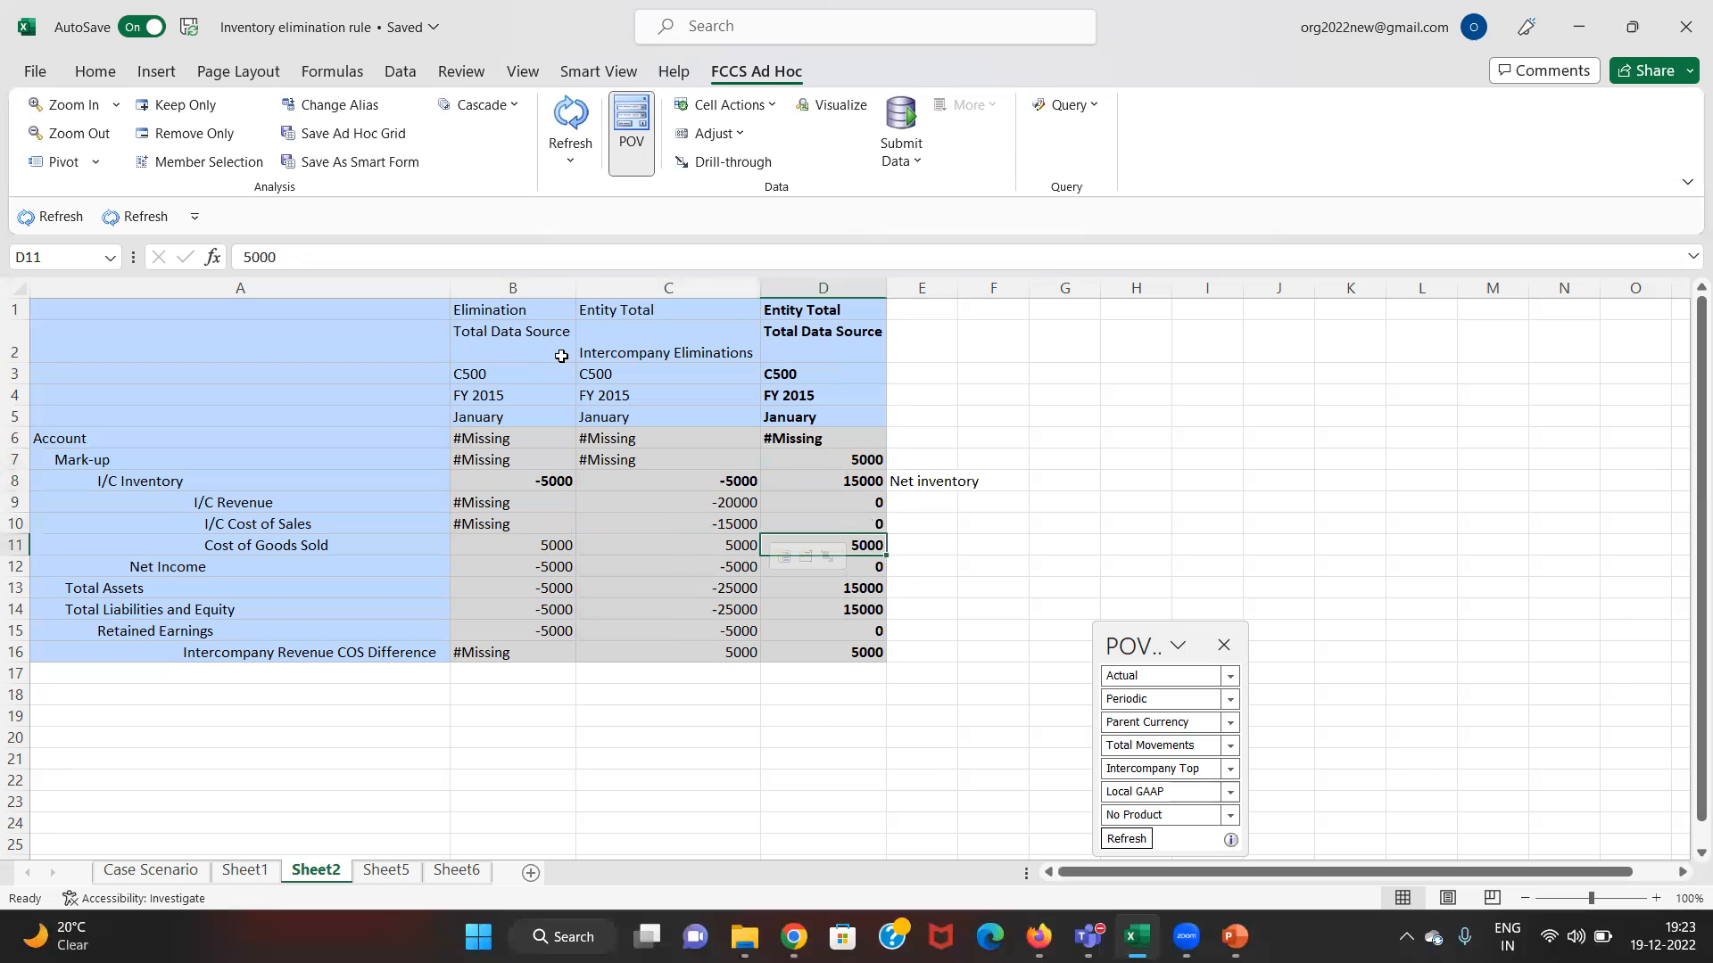
- Copy the Short Term Payables account name from the last row of the Sheet1 grid
{"action": "key", "text": "Left"}
{"action": "key", "text": "Left"}
{"action": "key", "text": "Left"}
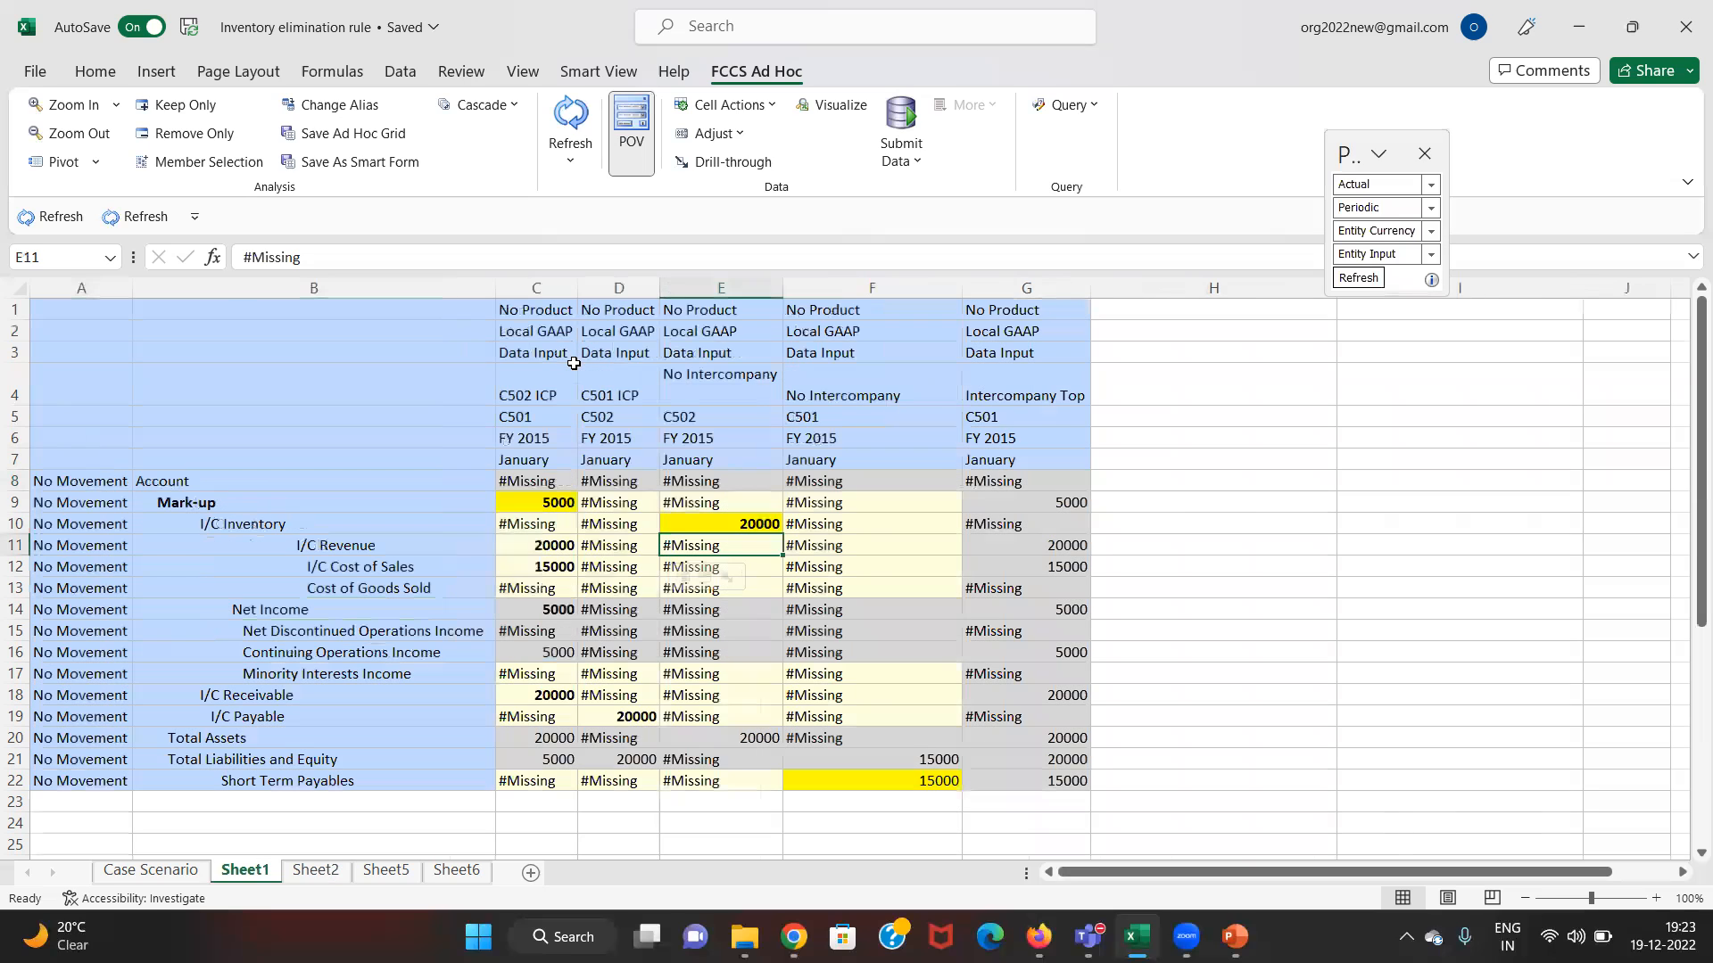
{"action": "key", "text": "Left"}
{"action": "key", "text": "Down"}
{"action": "key", "text": "Down"}
{"action": "key", "text": "Down"}
{"action": "key", "text": "Down"}
{"action": "key", "text": "Left"}
{"action": "key", "text": "Down"}
{"action": "key", "text": "Down"}
{"action": "key", "text": "Down"}
{"action": "key", "text": "Down"}
{"action": "key", "text": "Down"}
{"action": "key", "text": "Down"}
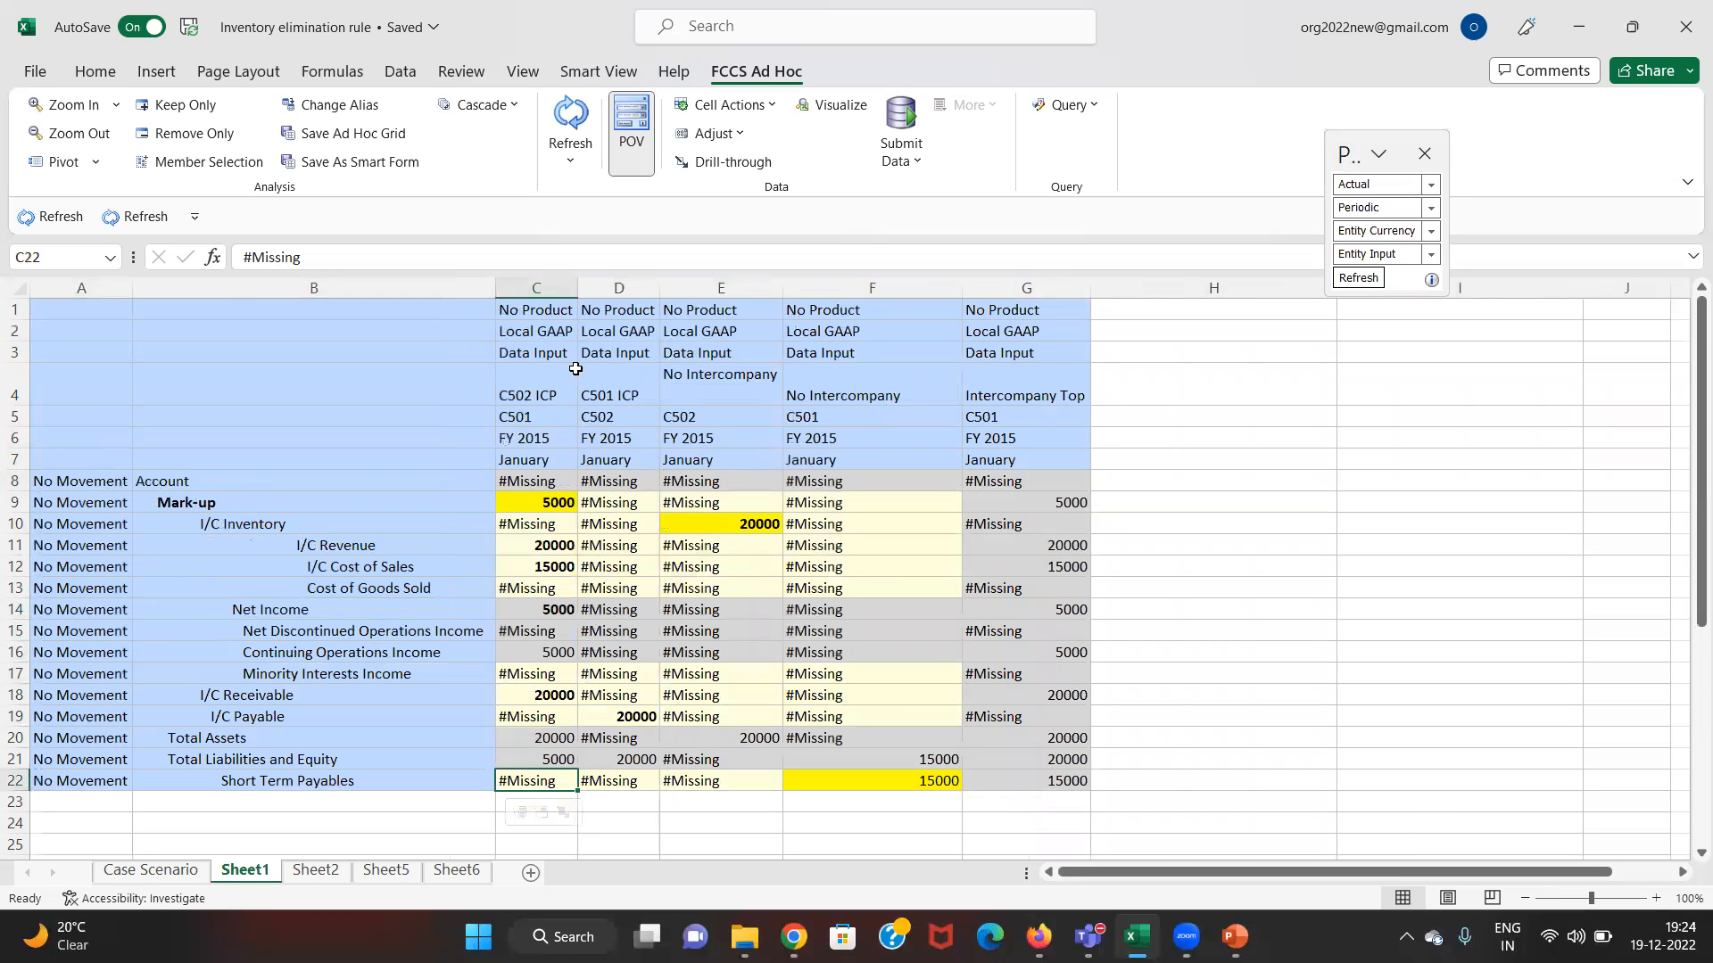
{"action": "key", "text": "Left"}
{"action": "key", "text": "ctrl+c"}
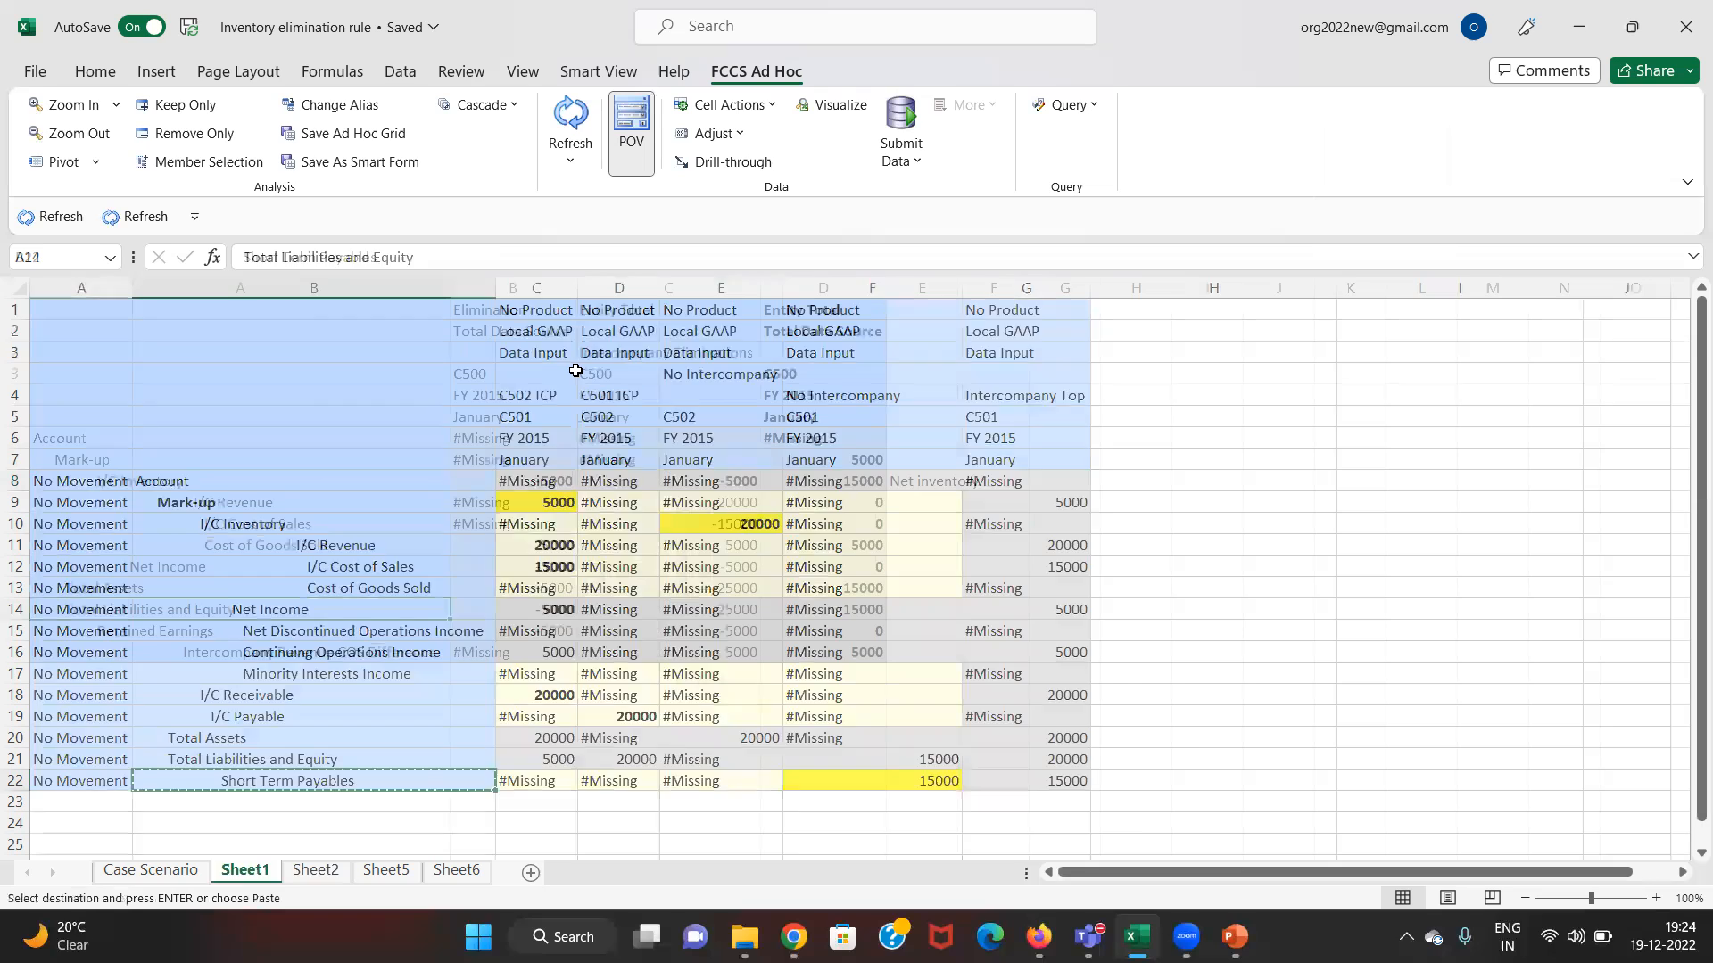
- Paste Short Term Payables into A17 on Sheet2, below Intercompany Revenue COS Difference, and refresh the ad hoc grid
{"action": "key", "text": "Down"}
{"action": "key", "text": "Down"}
{"action": "key", "text": "Down"}
{"action": "key", "text": "ctrl+v"}
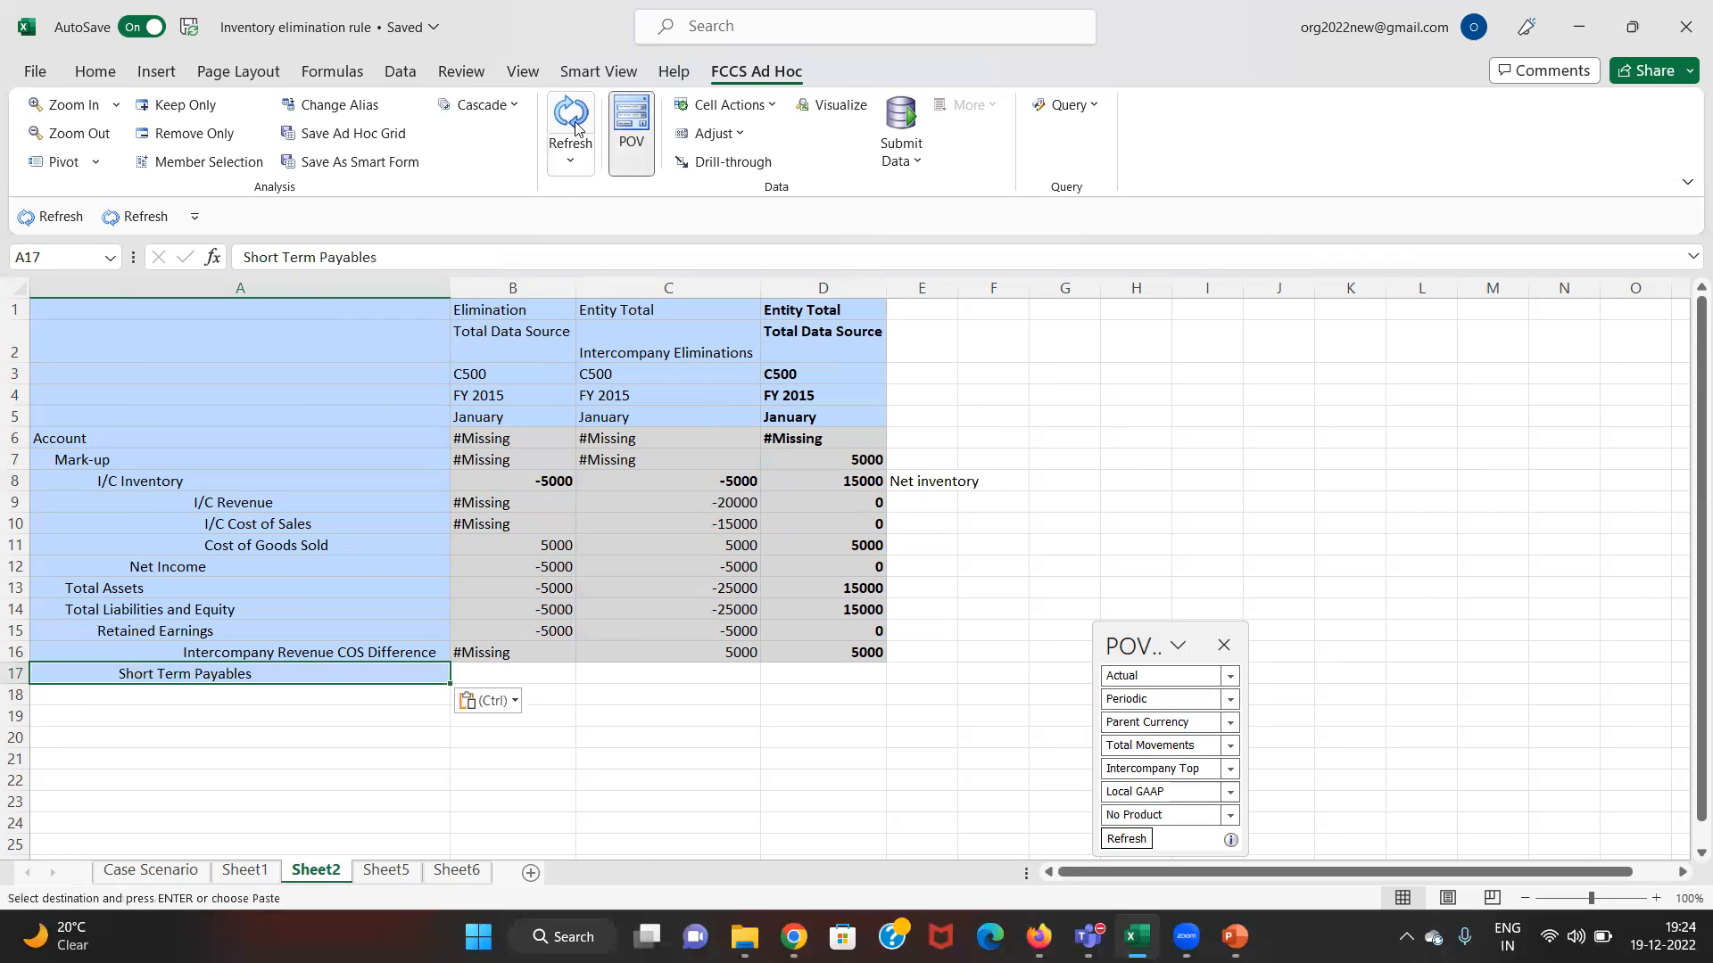
{"action": "left_click", "coordinate": [573, 126]}
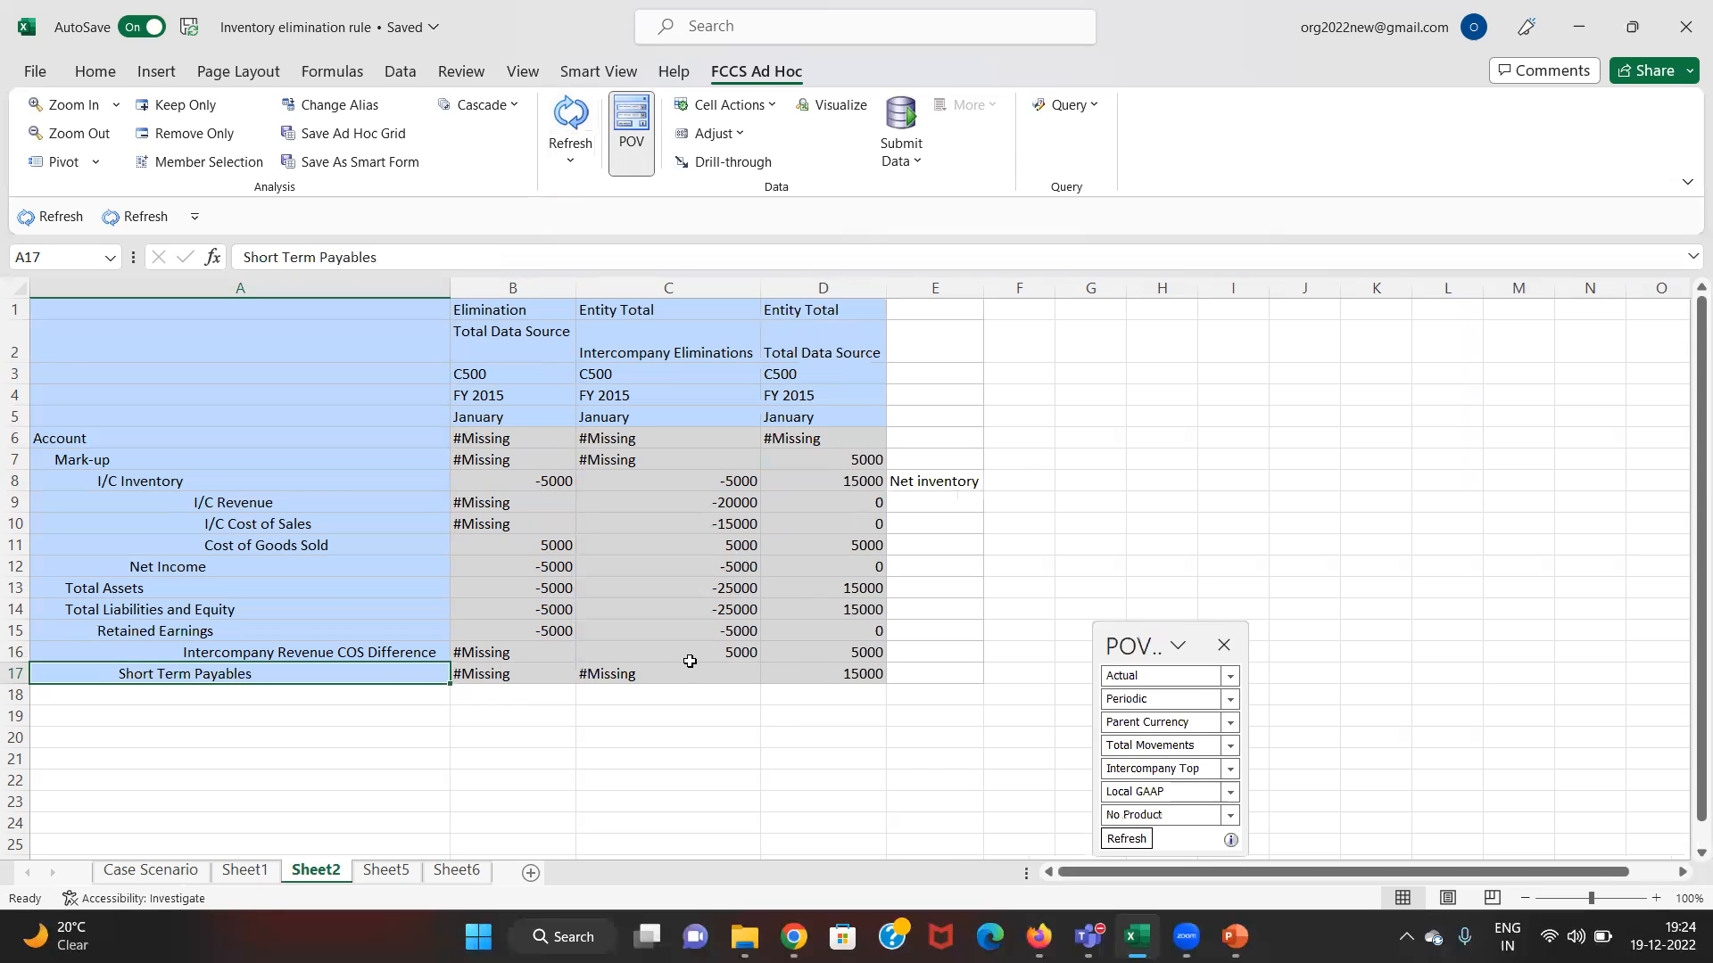
- Make the C500 Entity Total amounts for Short Term Payables and I/C Inventory under Total Data Source bold
{"action": "left_click", "coordinate": [828, 680]}
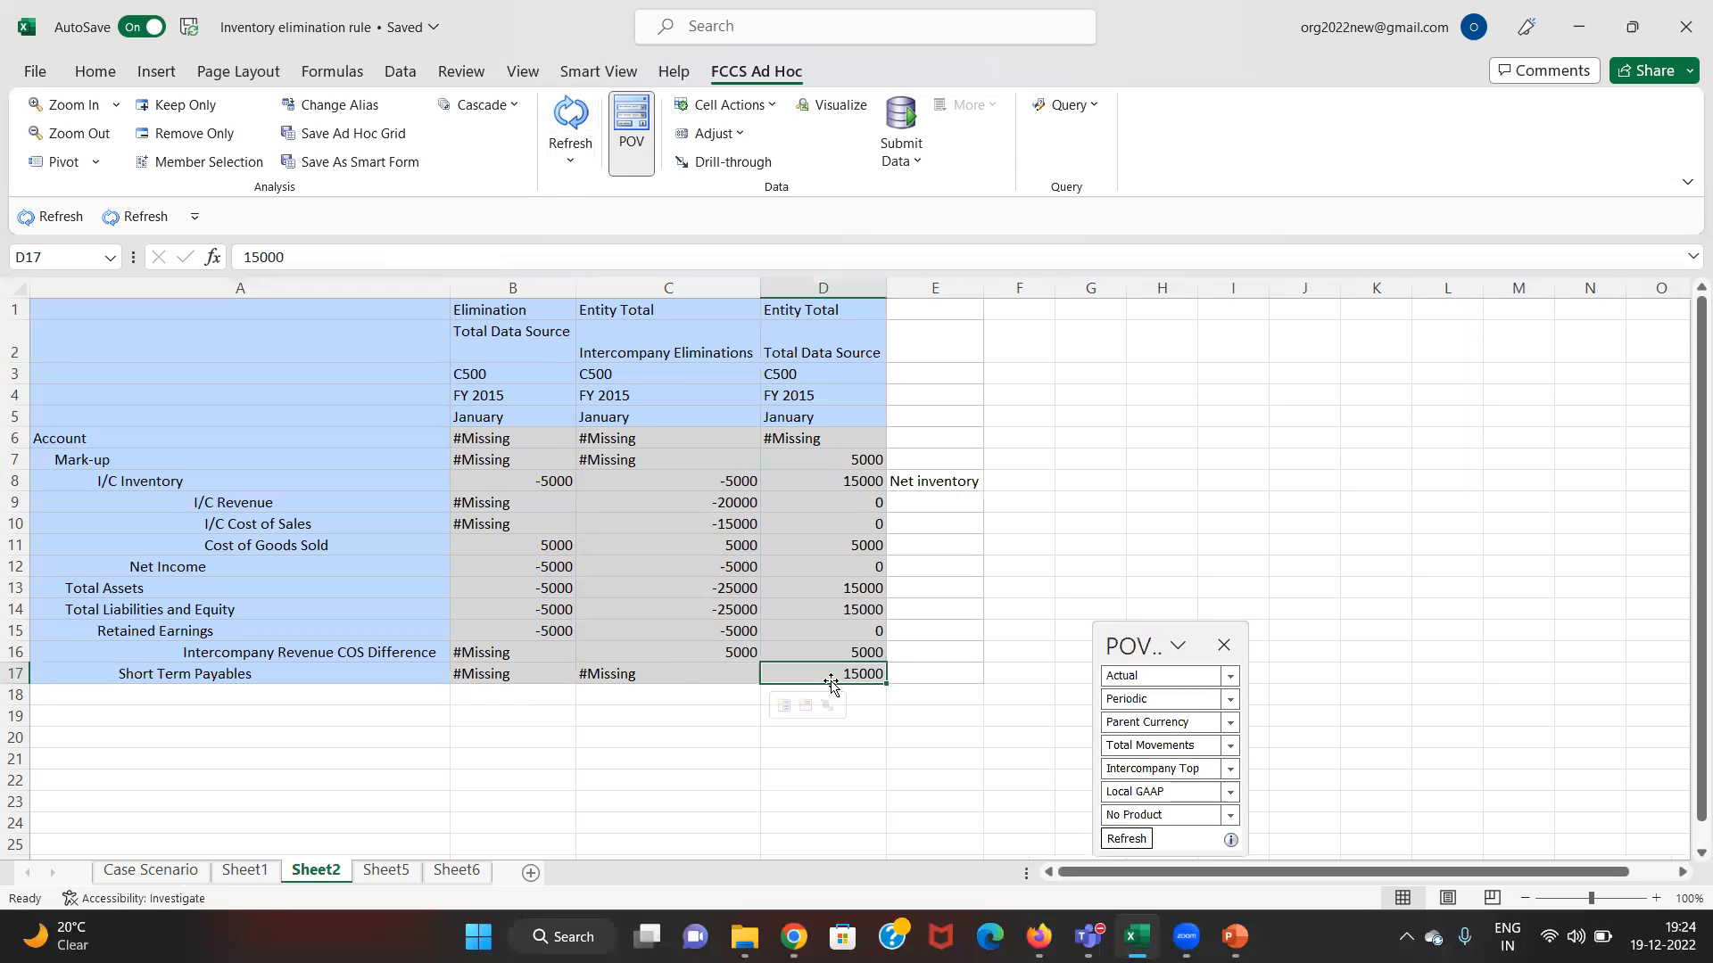
{"action": "key", "text": "ctrl+b"}
{"action": "key", "text": "Up"}
{"action": "key", "text": "Up"}
{"action": "key", "text": "Up"}
{"action": "key", "text": "Up"}
{"action": "key", "text": "Up"}
{"action": "key", "text": "Up"}
{"action": "key", "text": "Up"}
{"action": "key", "text": "Up"}
{"action": "key", "text": "Up"}
{"action": "key", "text": "ctrl+b"}
- Make the Total Assets and Total Liabilities and Equity amounts under Total Data Source bold
{"action": "key", "text": "Down"}
{"action": "key", "text": "Down"}
{"action": "key", "text": "Down"}
{"action": "key", "text": "Down"}
{"action": "key", "text": "Down"}
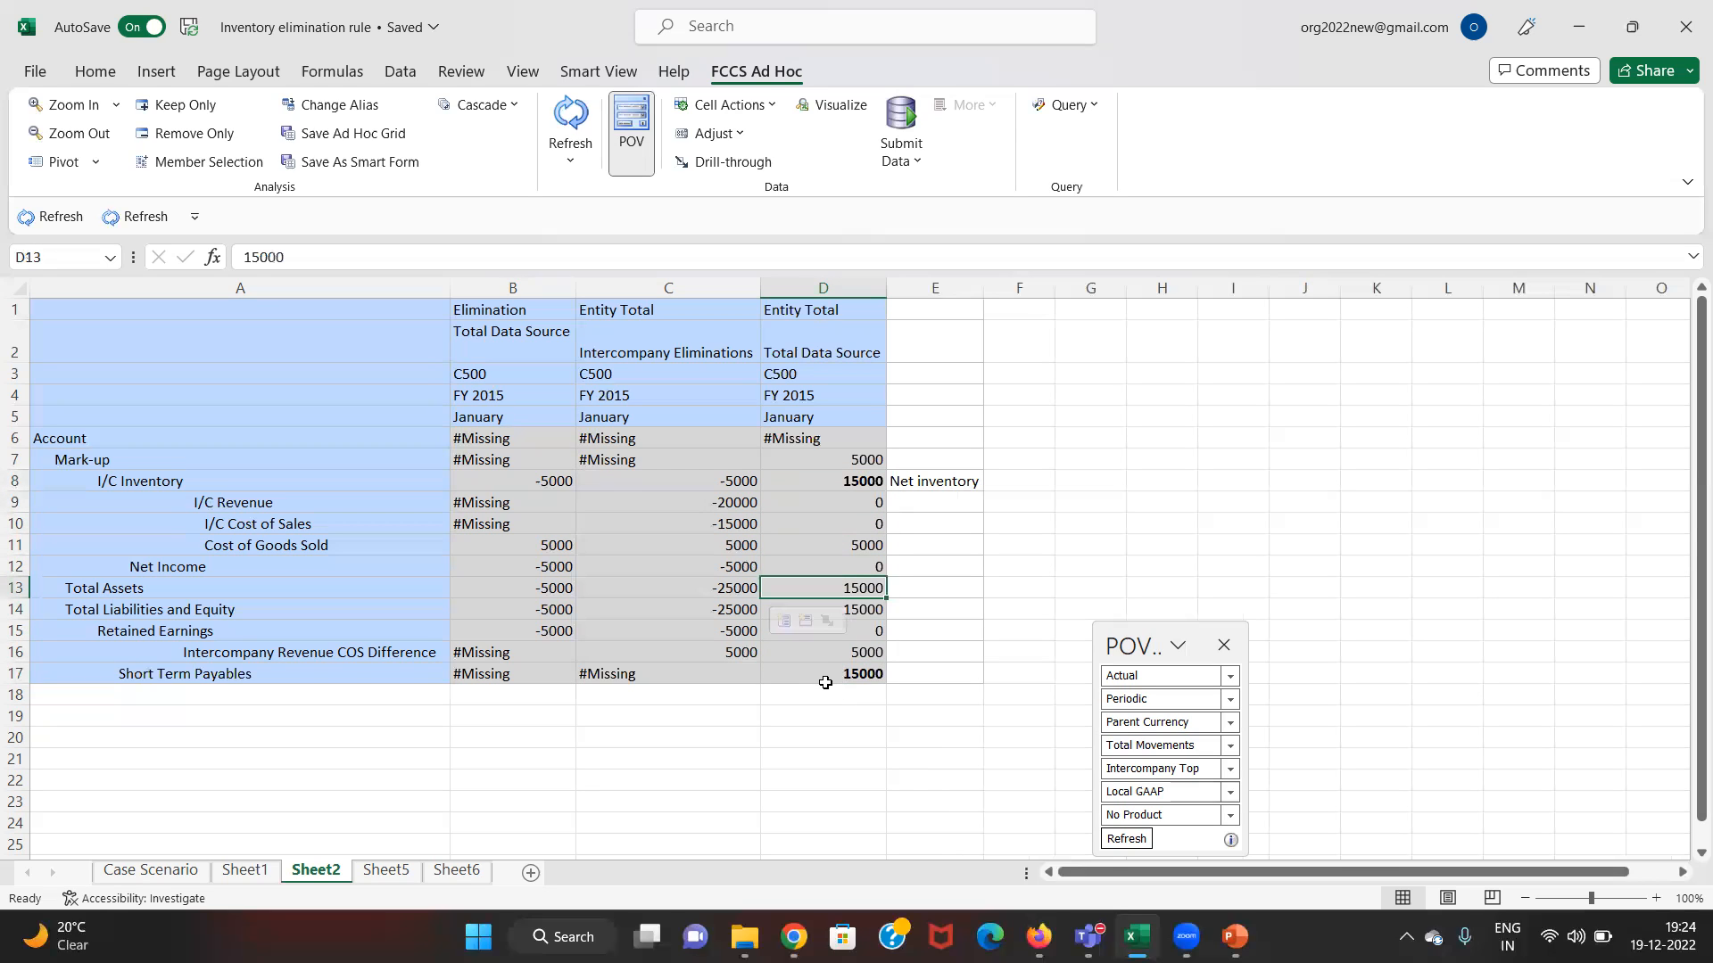
{"action": "key", "text": "ctrl+b"}
{"action": "key", "text": "Down"}
{"action": "key", "text": "ctrl+b"}
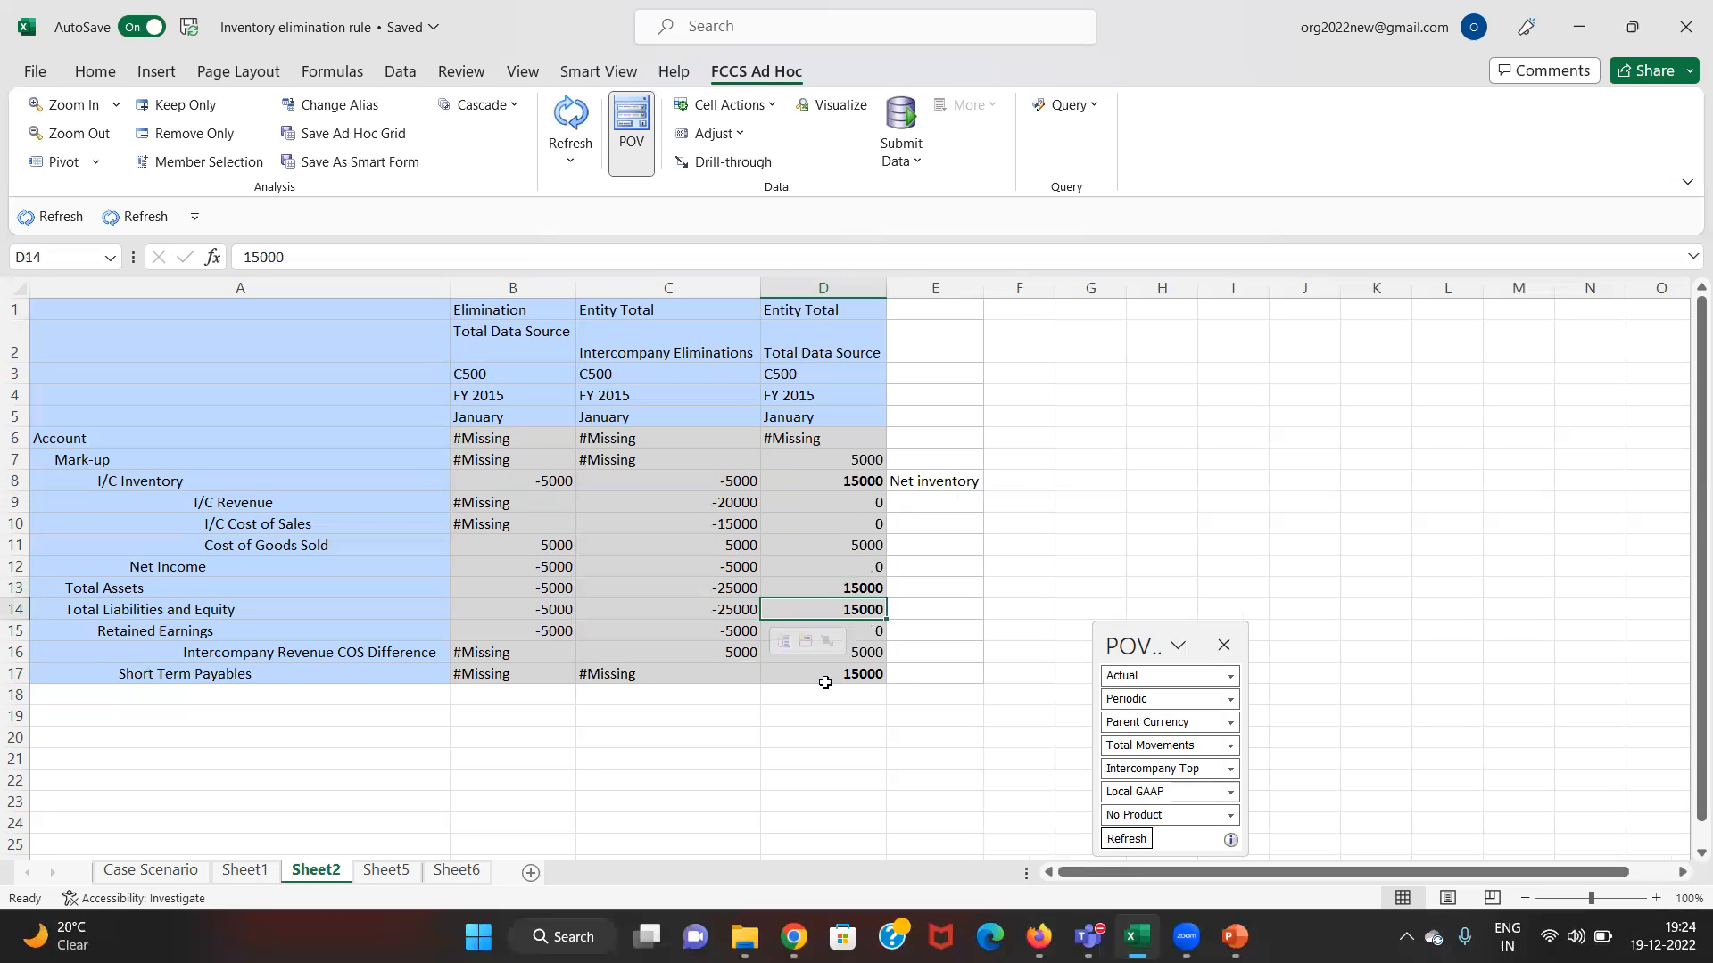
- Review the C500 amounts for Retained Earnings, I/C Inventory, I/C Revenue and I/C Cost of Sales across the elimination and total columns
{"action": "key", "text": "Down"}
{"action": "key", "text": "Down"}
{"action": "key", "text": "Down"}
{"action": "key", "text": "Up"}
{"action": "key", "text": "Up"}
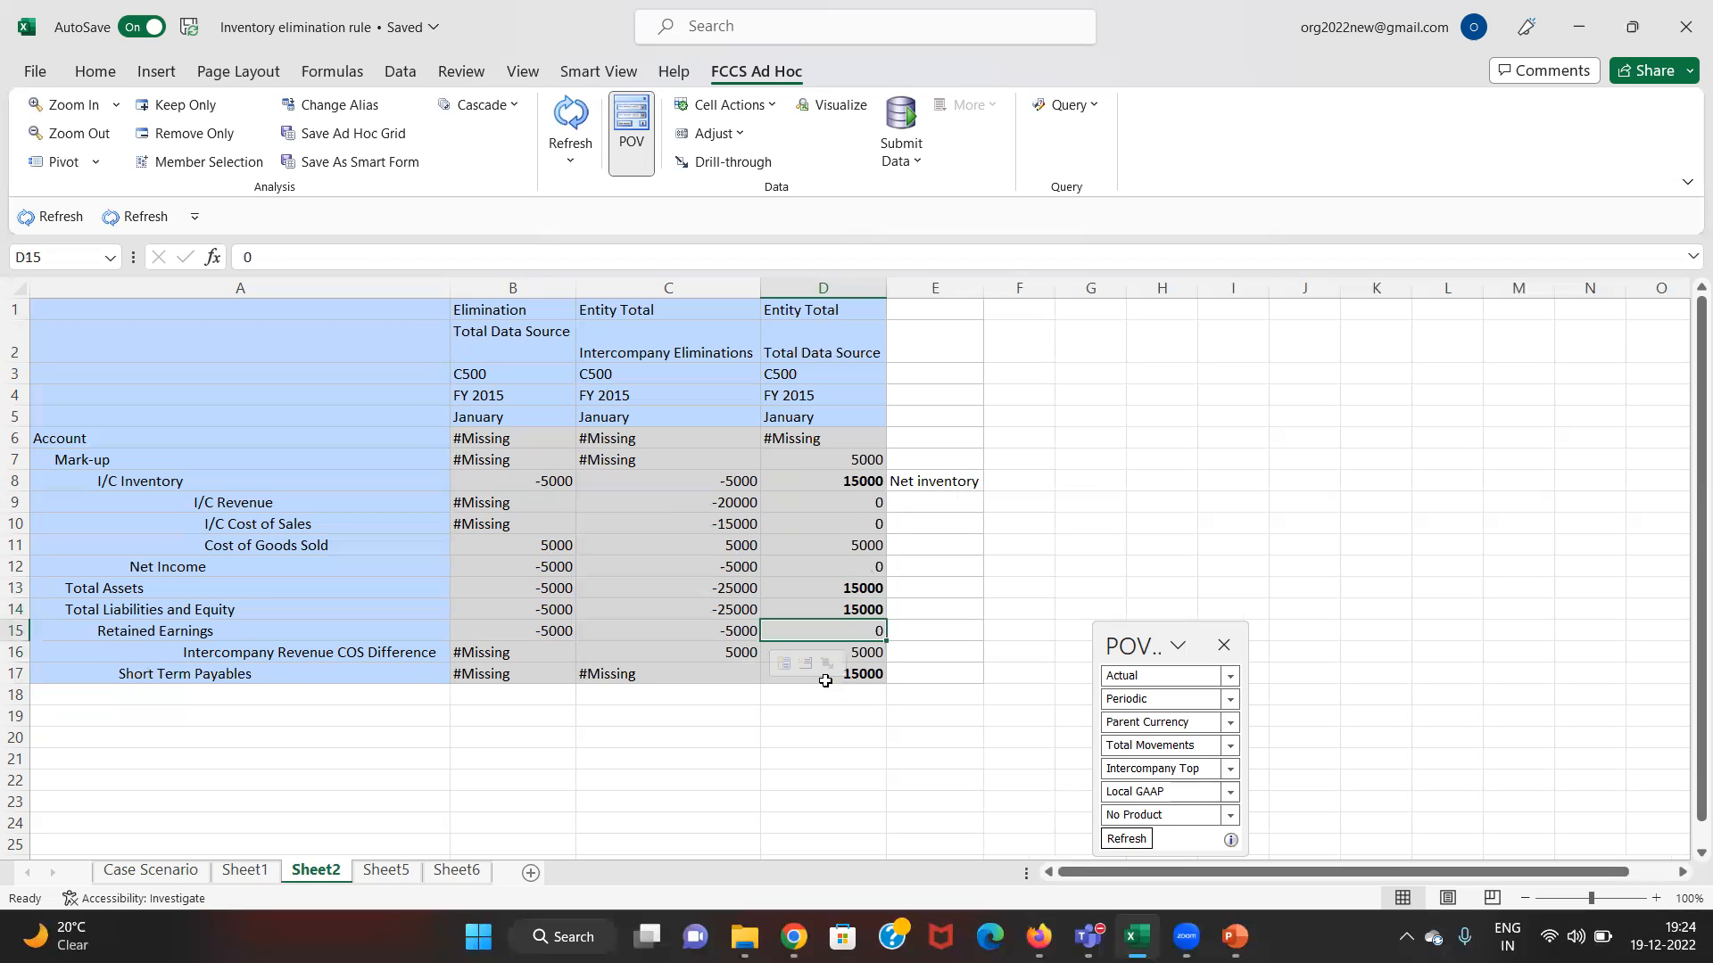
{"action": "key", "text": "Up"}
{"action": "key", "text": "Up"}
{"action": "key", "text": "Up"}
{"action": "key", "text": "Left"}
{"action": "key", "text": "Up"}
{"action": "key", "text": "Up"}
{"action": "key", "text": "Up"}
{"action": "key", "text": "Up"}
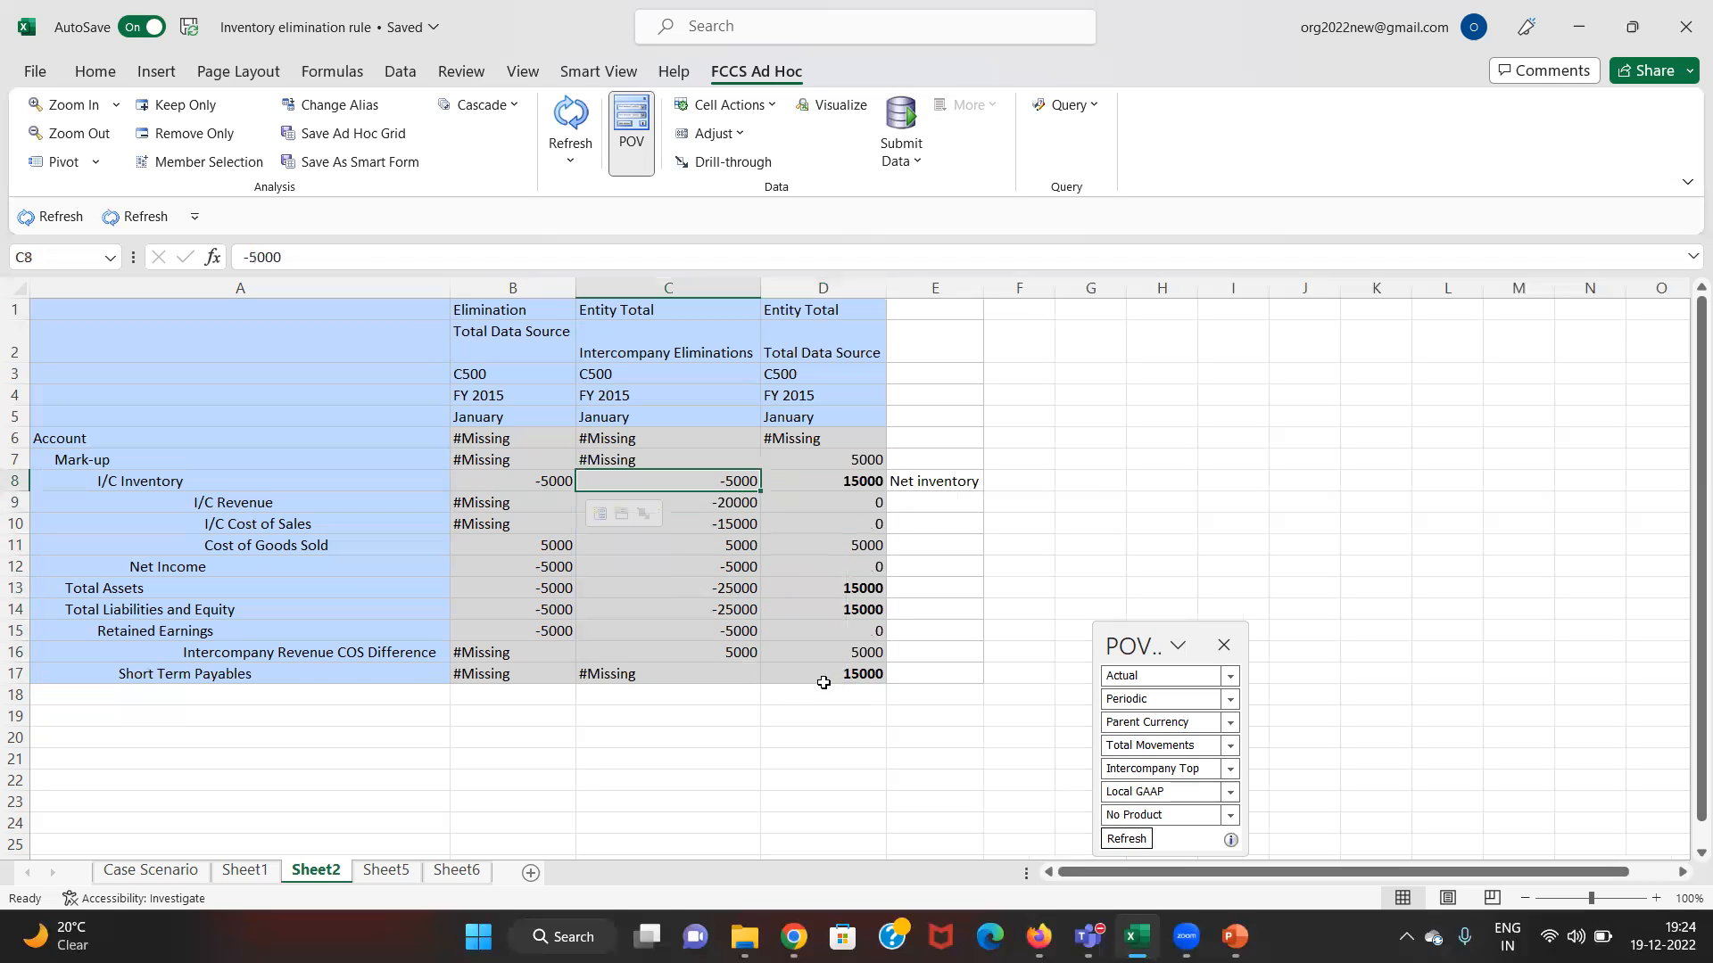
{"action": "key", "text": "Down"}
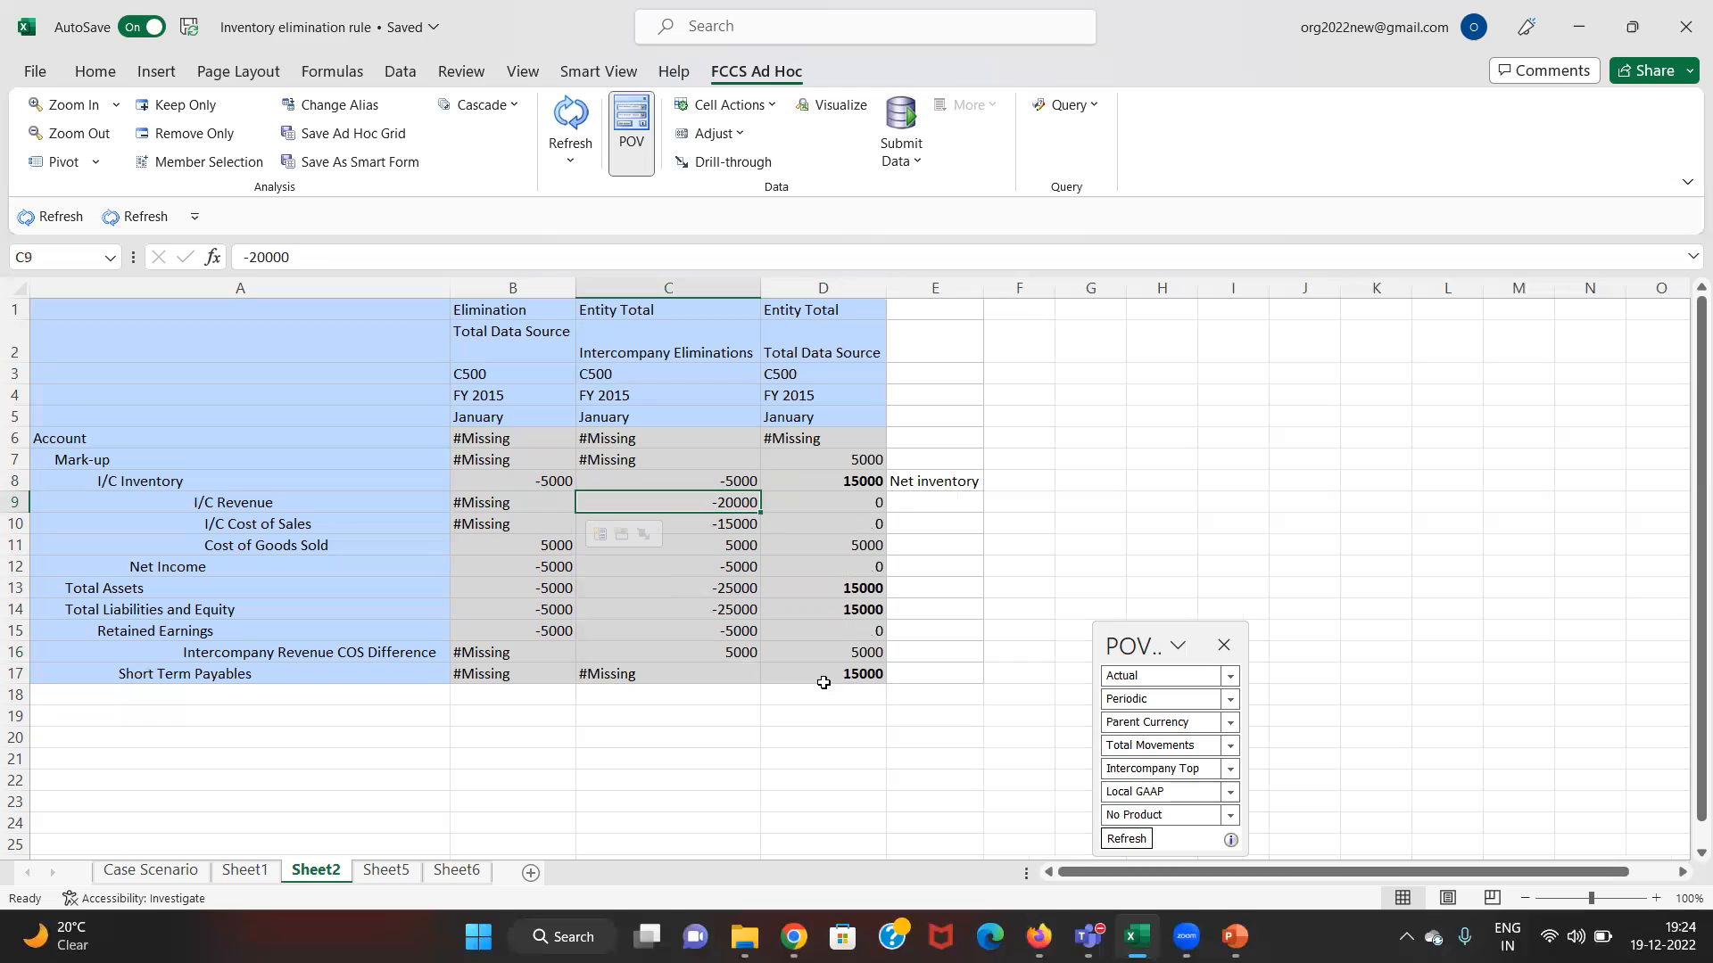
{"action": "key", "text": "Left"}
{"action": "key", "text": "Left"}
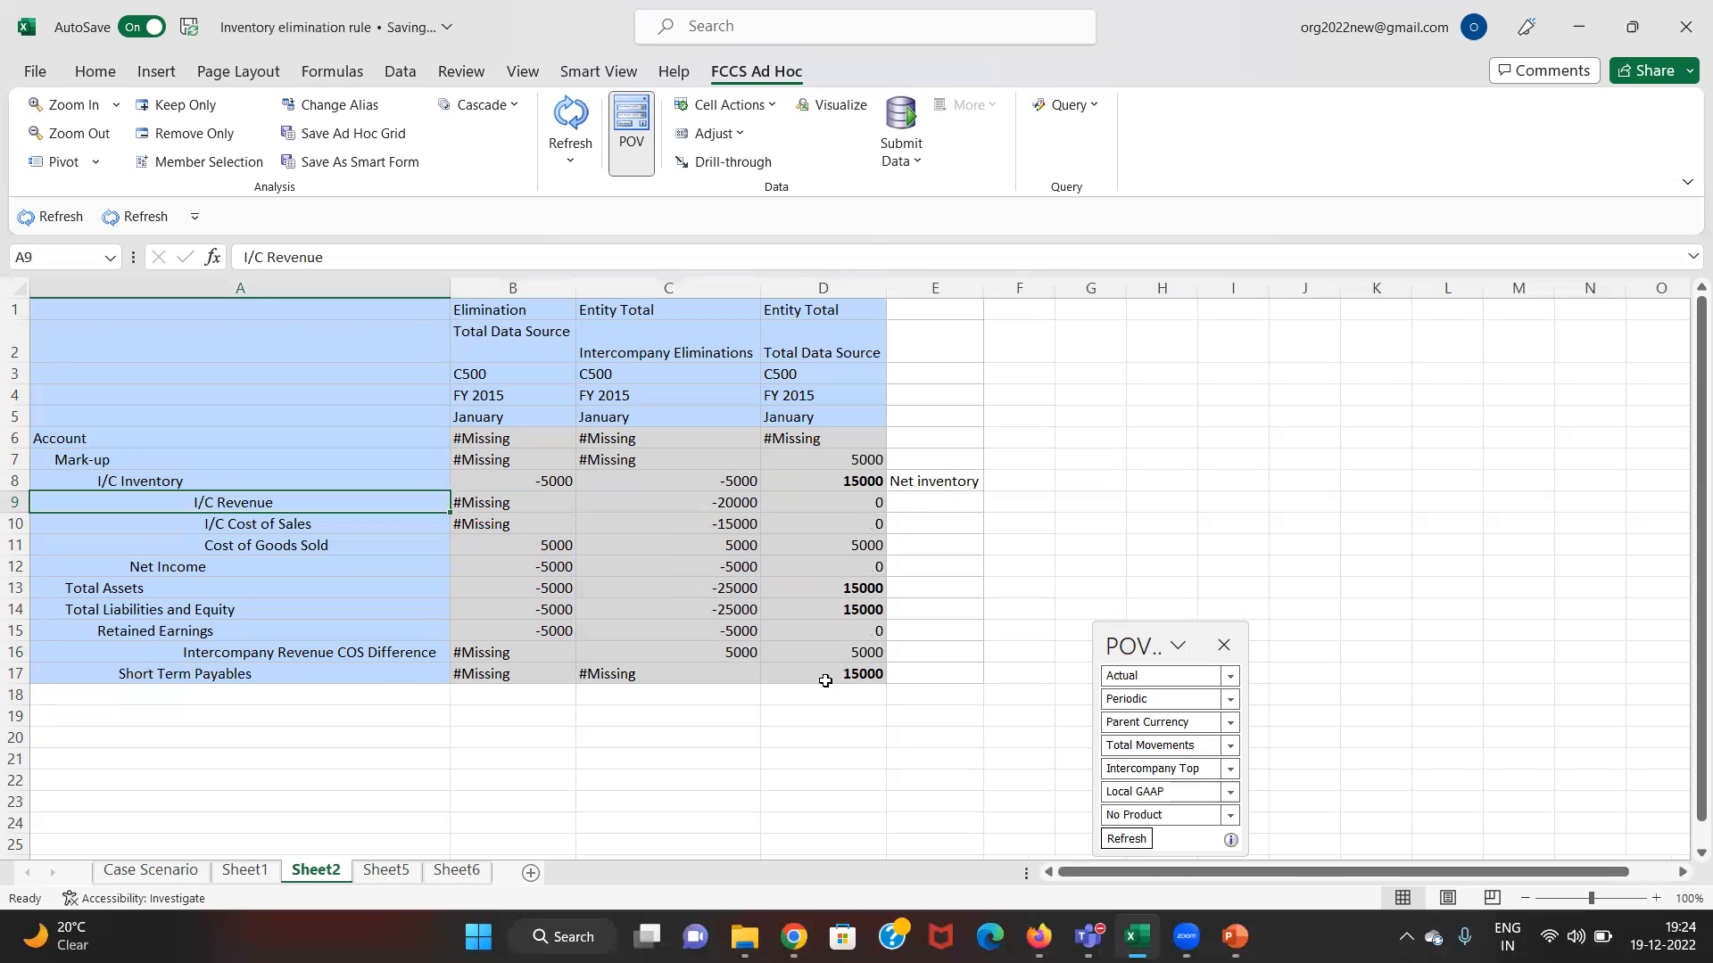
{"action": "key", "text": "Right"}
{"action": "key", "text": "Right"}
{"action": "key", "text": "Right"}
{"action": "key", "text": "Left"}
{"action": "key", "text": "Left"}
{"action": "key", "text": "Down"}
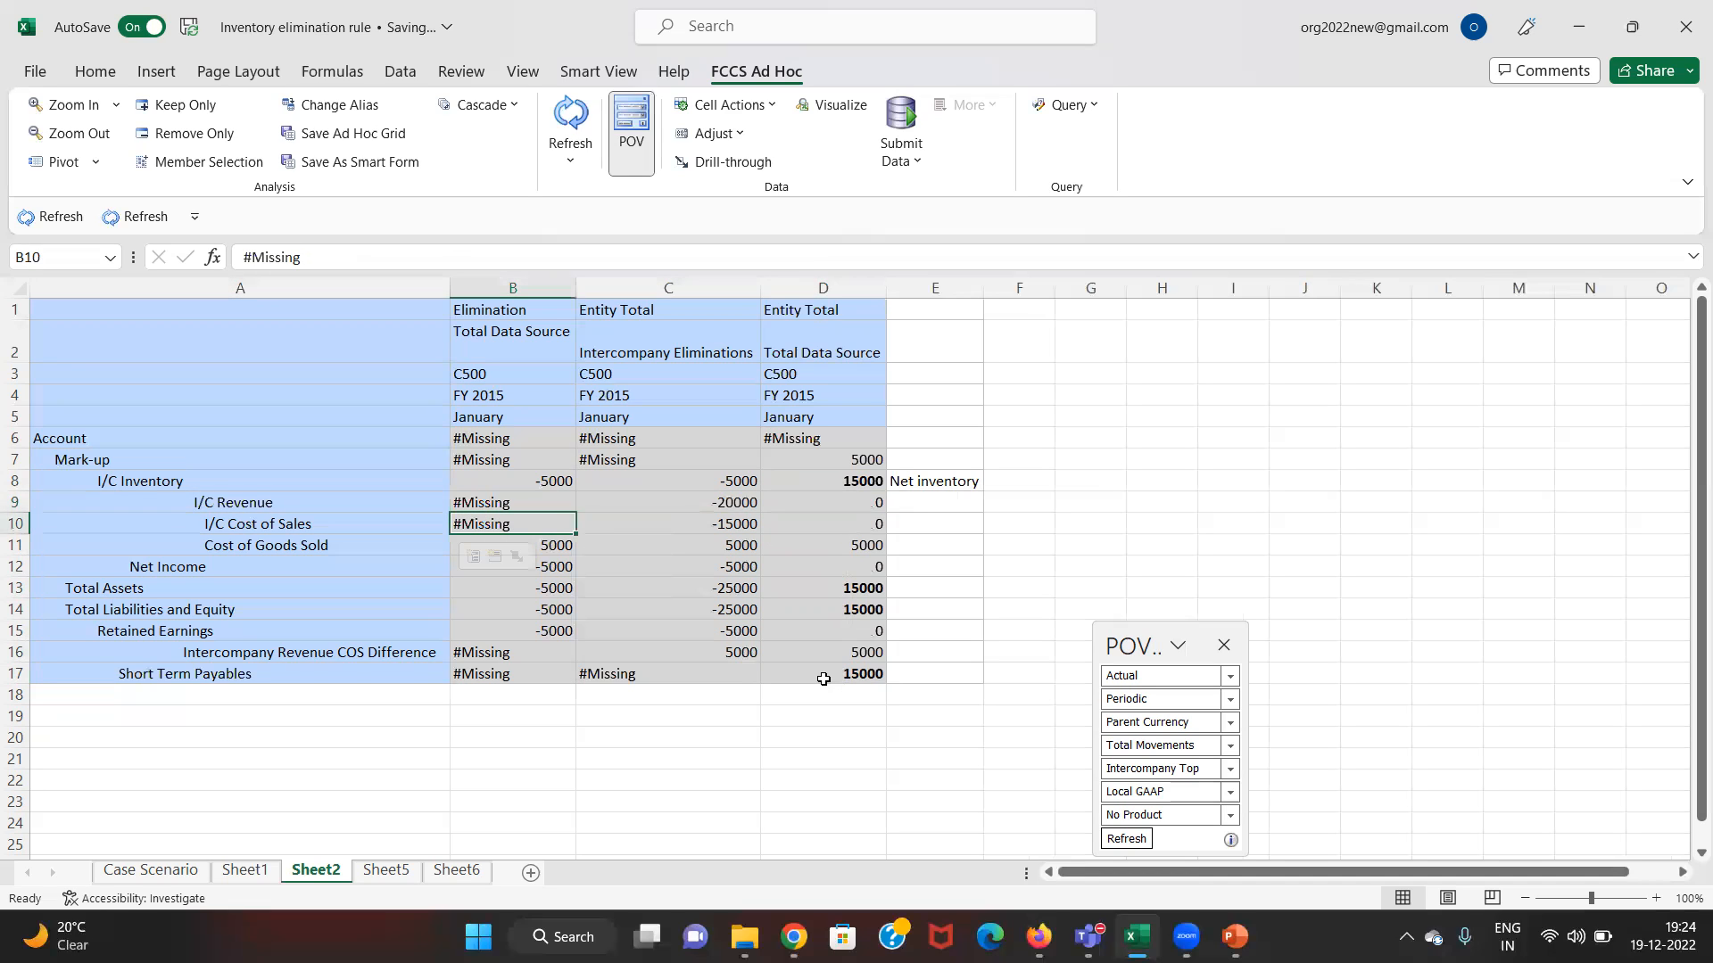
- Make the I/C Inventory, I/C Revenue and I/C Cost of Sales amounts in the Intercompany Eliminations column bold
{"action": "key", "text": "Right"}
{"action": "key", "text": "Right"}
{"action": "key", "text": "Left"}
{"action": "key", "text": "shift+Up"}
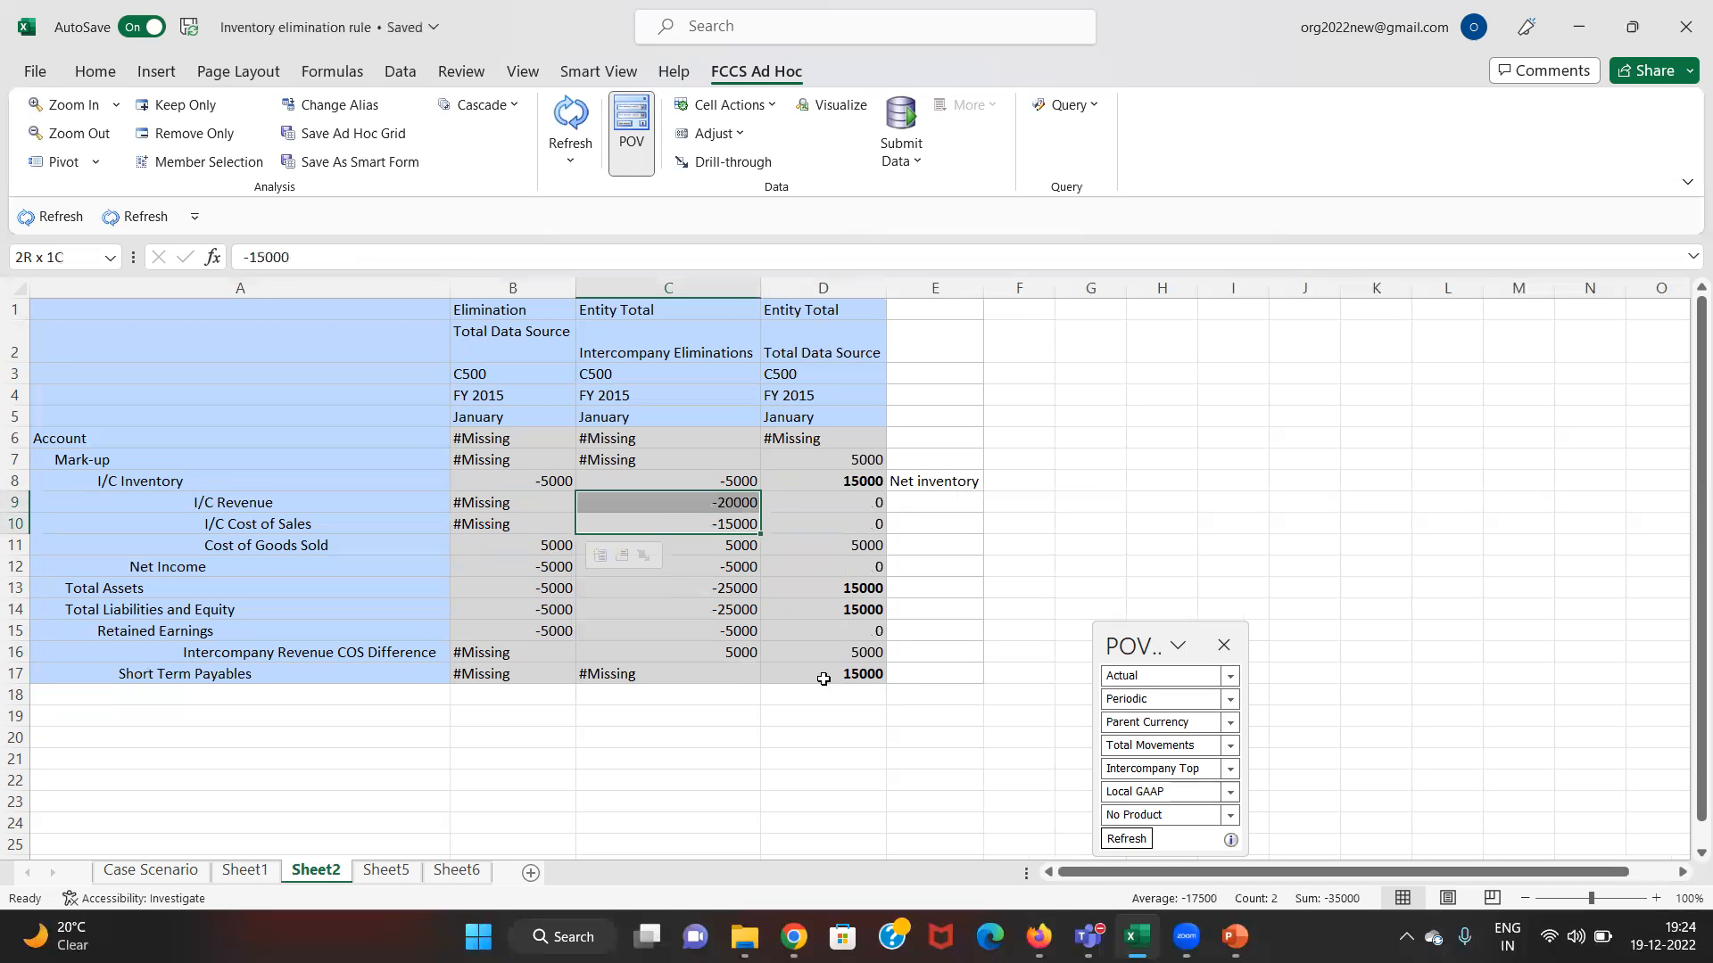
{"action": "key", "text": "shift+Up"}
{"action": "key", "text": "ctrl+b"}
{"action": "key", "text": "Right"}
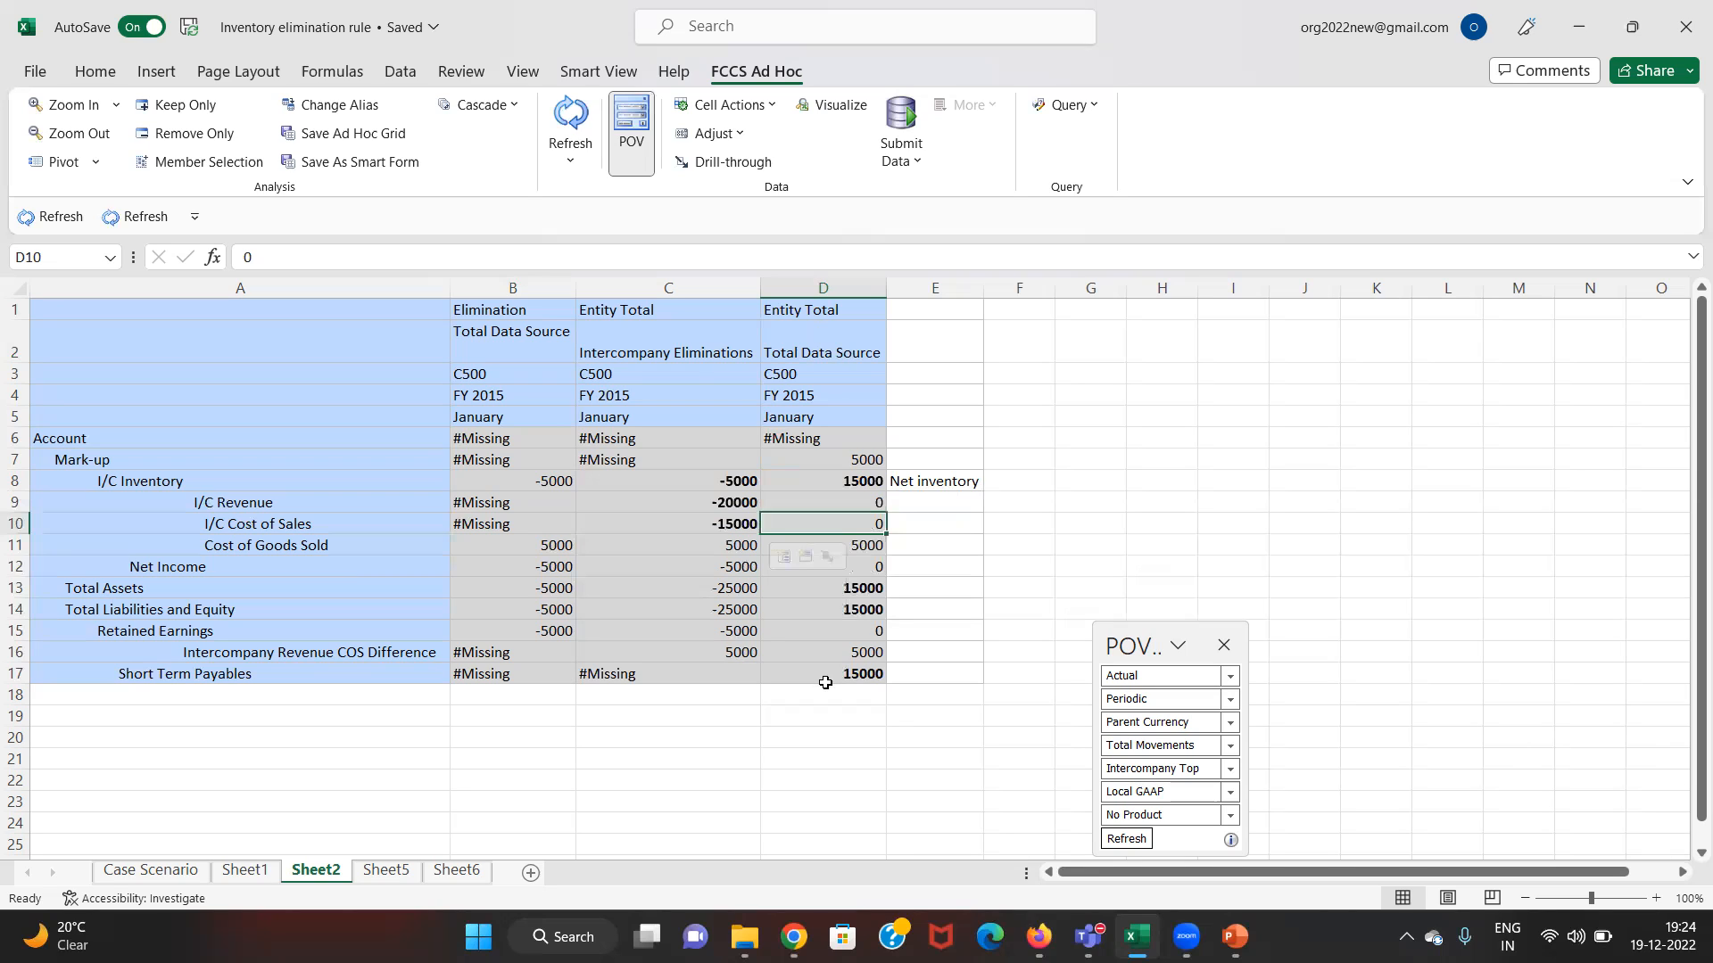
- Make the Cost of Goods Sold amounts in the Intercompany Eliminations and Entity Total Total Data Source columns bold
{"action": "key", "text": "Left"}
{"action": "key", "text": "Down"}
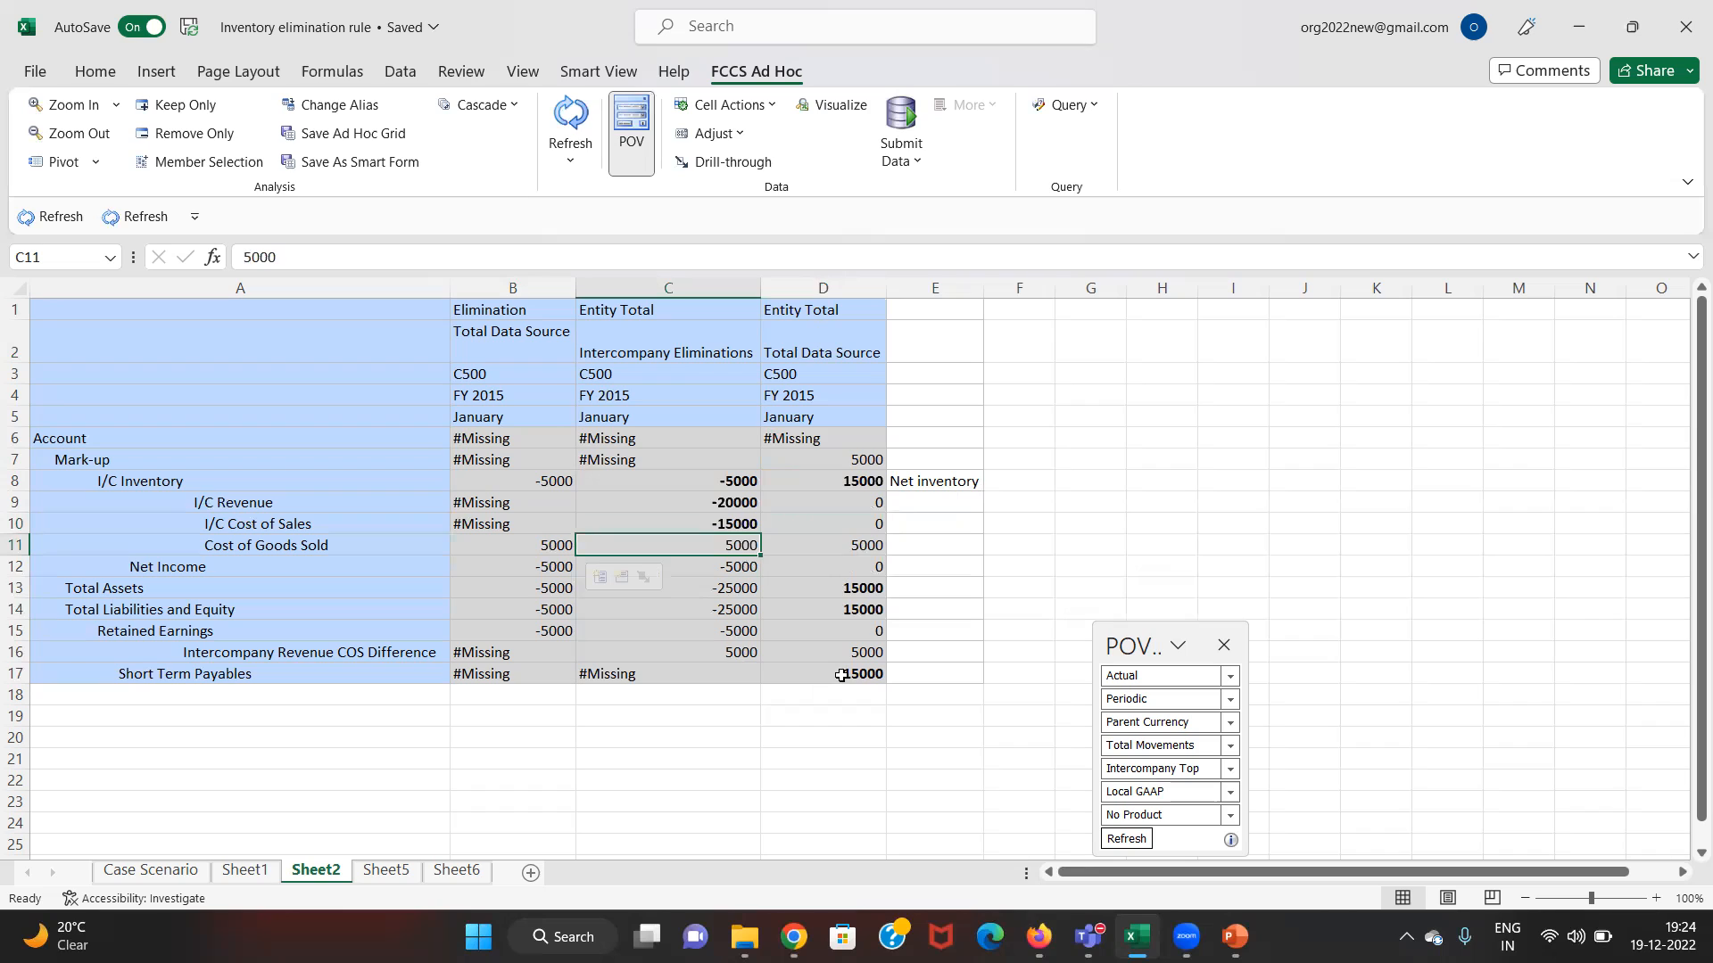
{"action": "key", "text": "ctrl+b"}
{"action": "key", "text": "Right"}
{"action": "key", "text": "ctrl+b"}
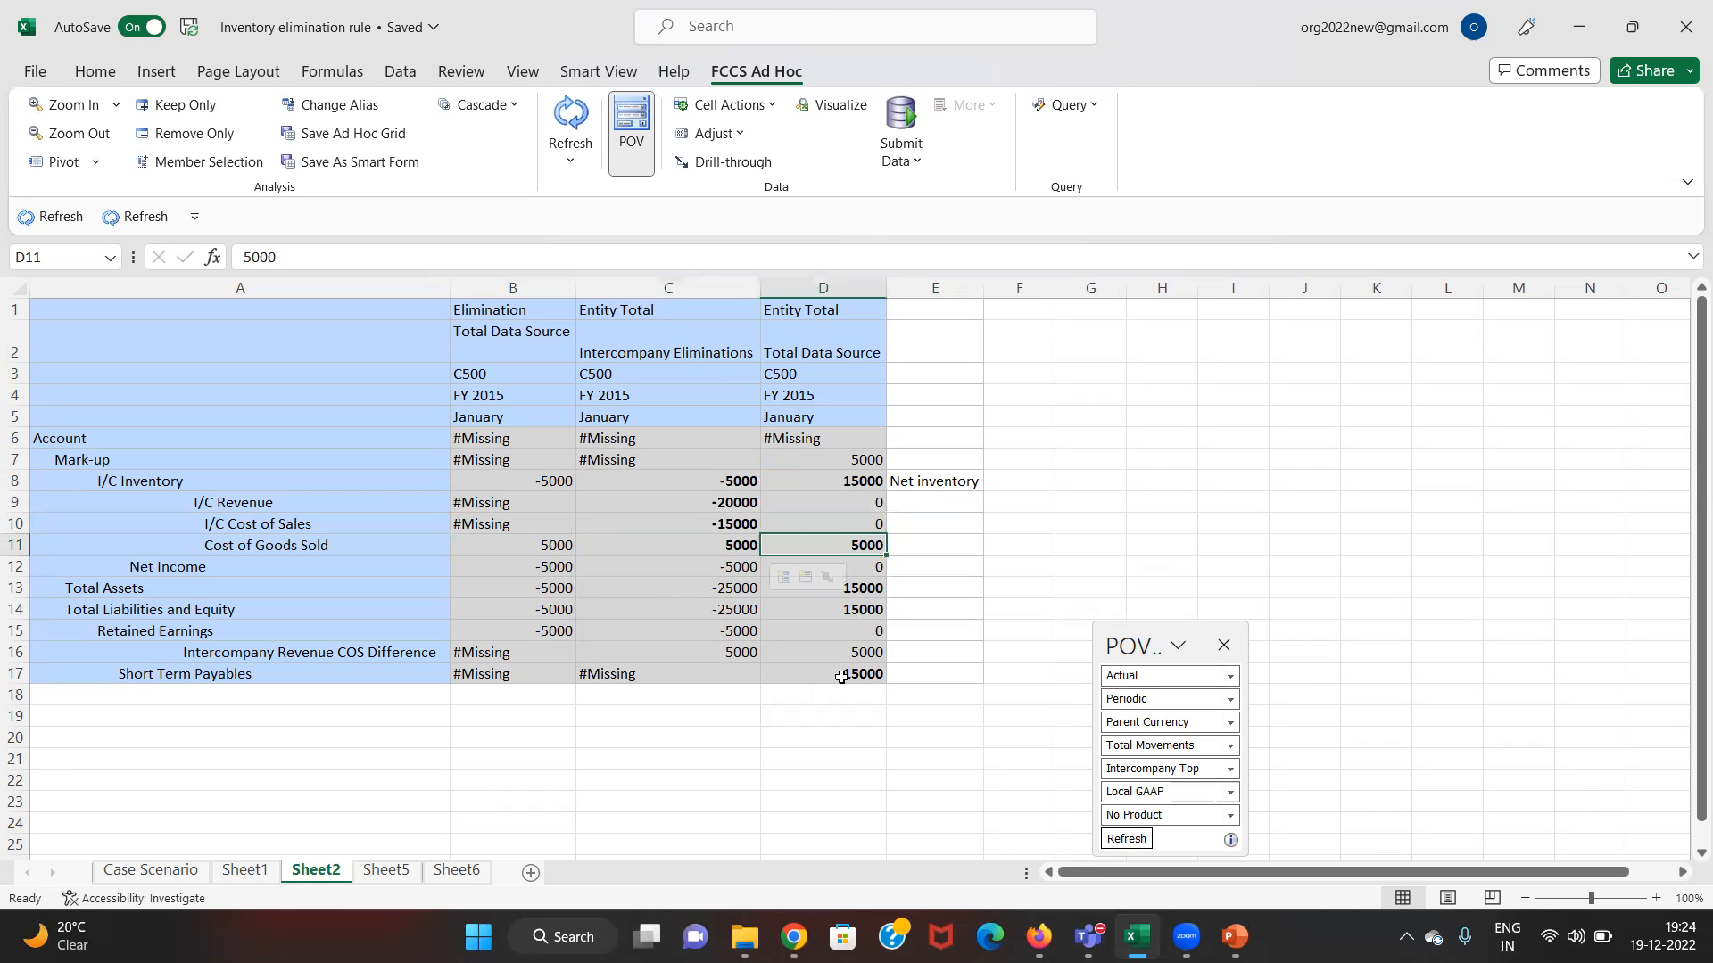
- Add the note "increased the cost of goods sold by the markup account" in E11, beside Cost of Goods Sold
{"action": "key", "text": "Right"}
{"action": "type", "text": "inc"}
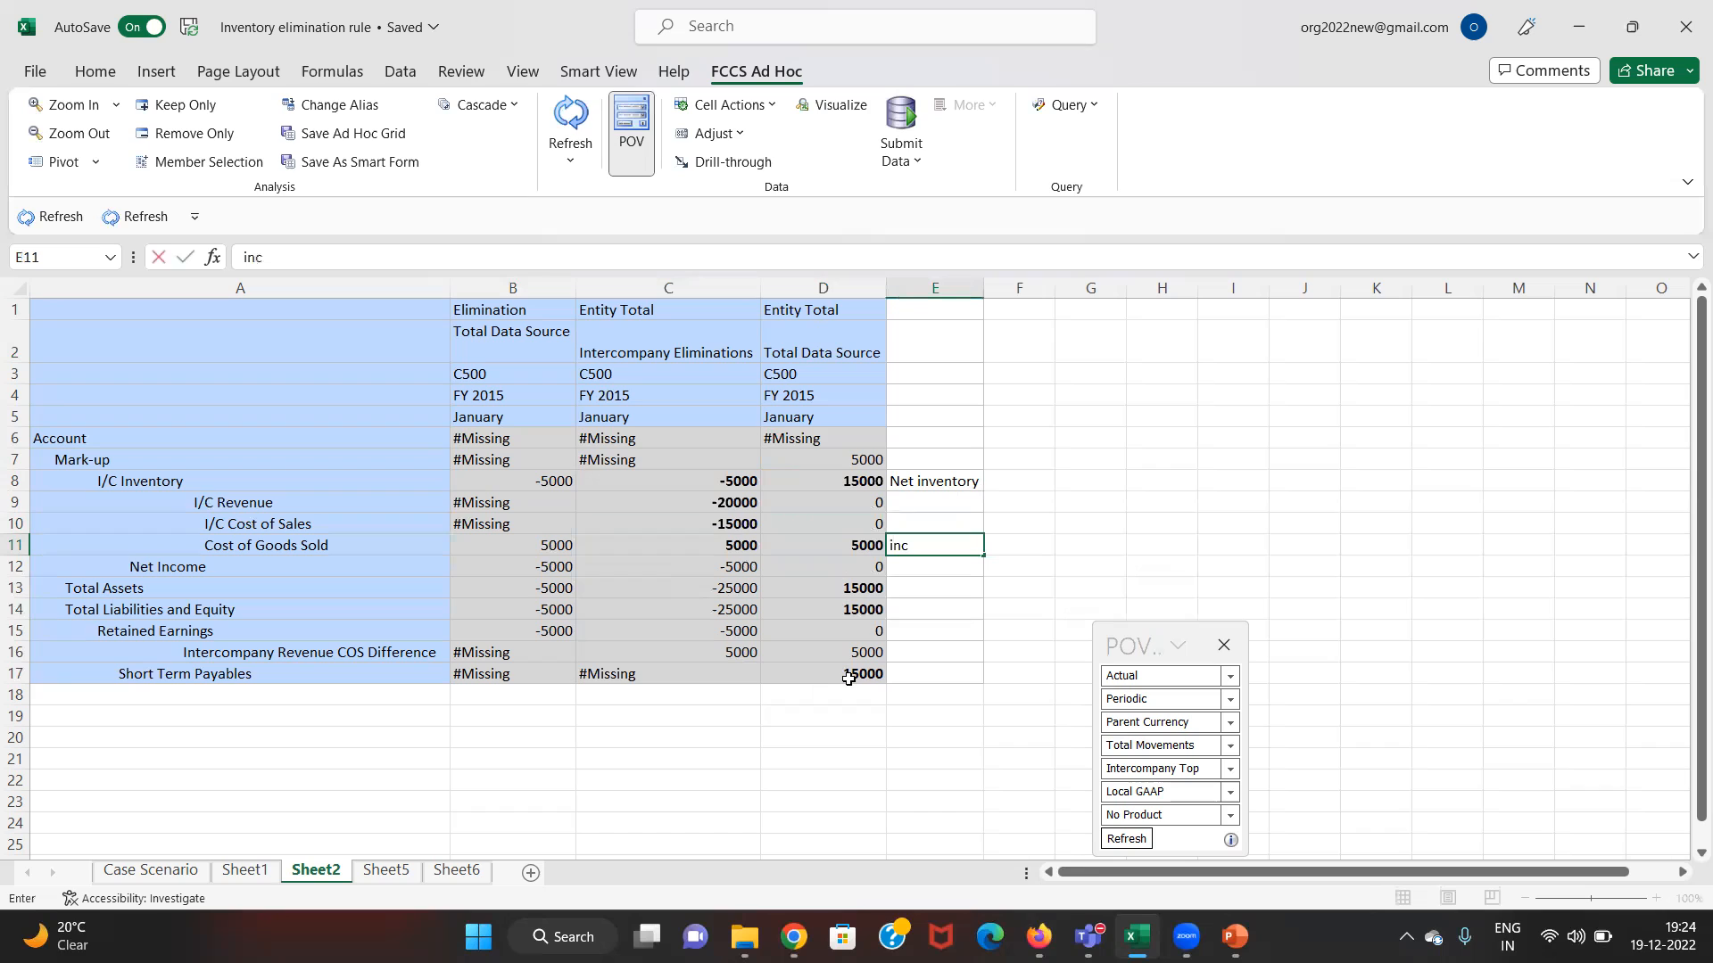
{"action": "type", "text": "reased the cost of goods sold by t"}
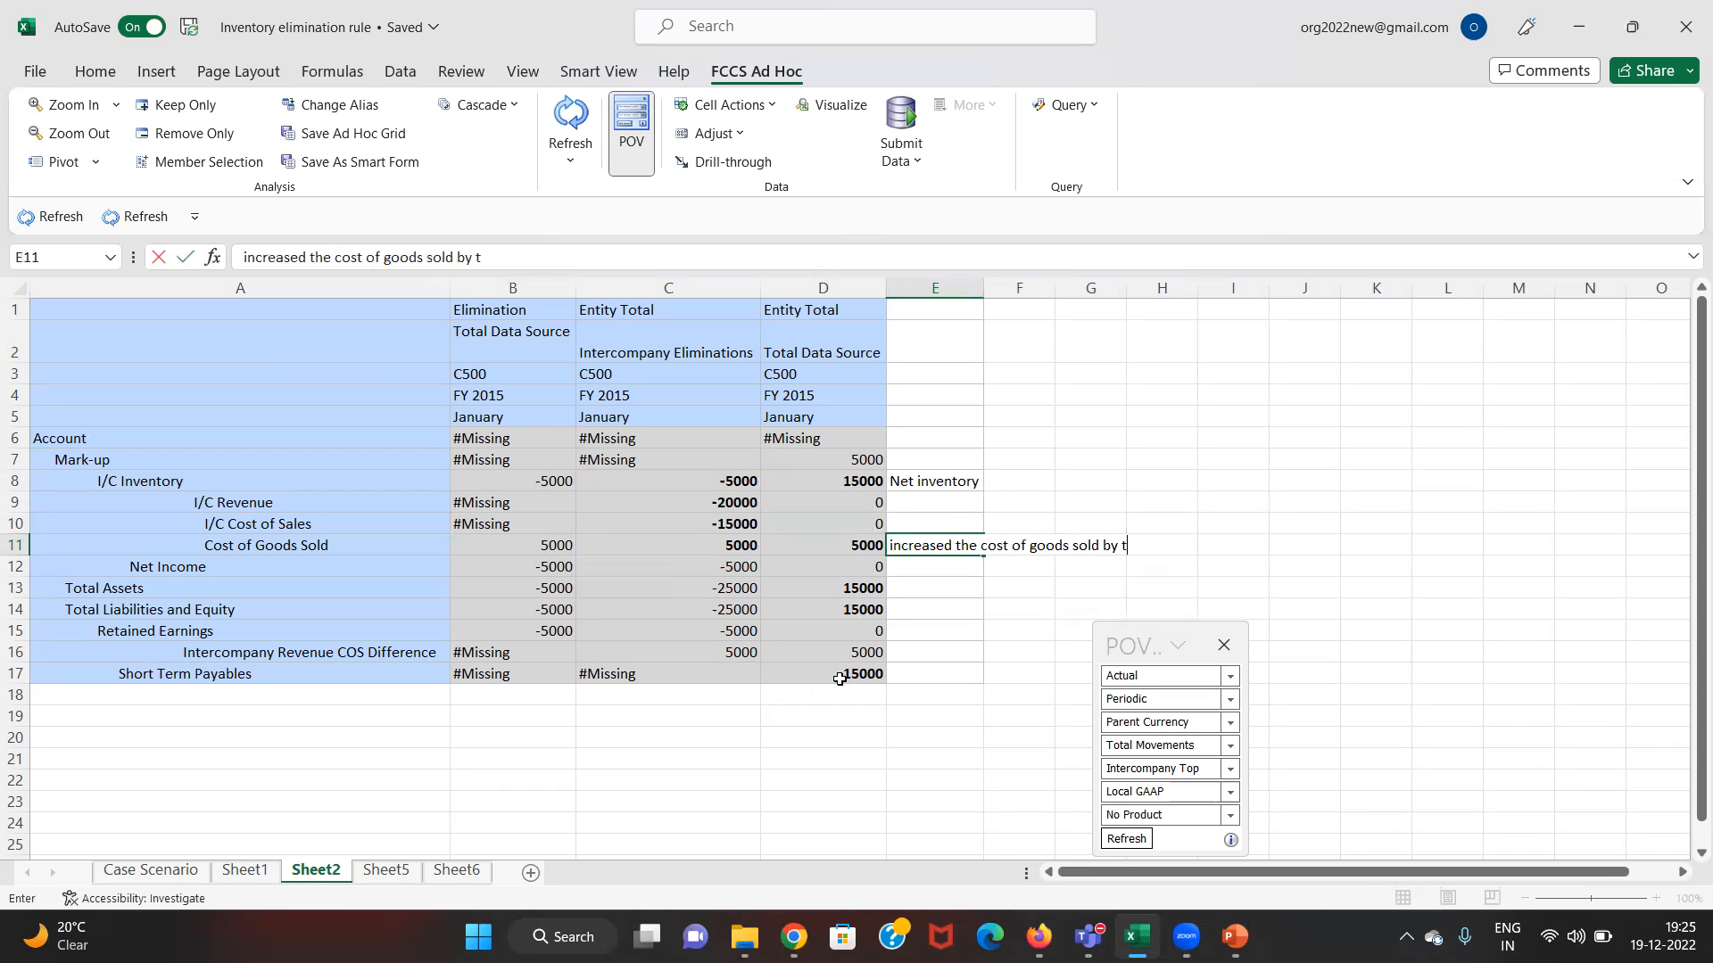
{"action": "type", "text": "he markup account"}
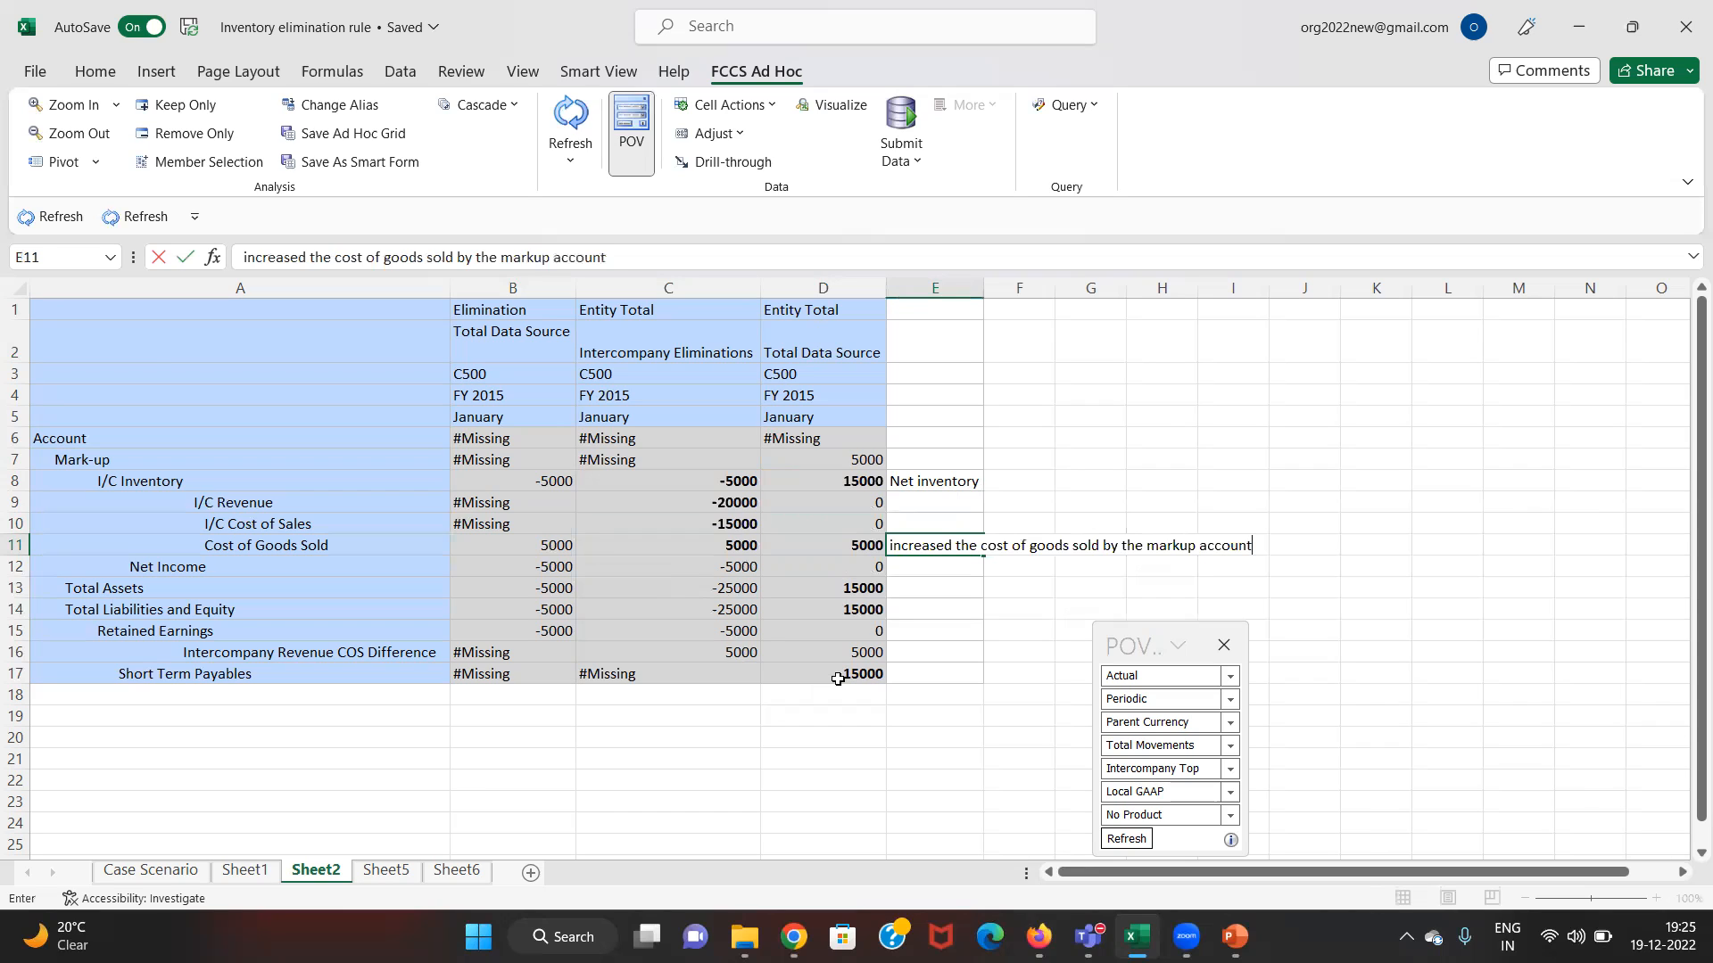
{"action": "key", "text": "Return"}
- Add the note "plug account (difference of I/C REVENUE AND I/C COST OF SALES)" in E16, beside Intercompany Revenue COS Difference
{"action": "key", "text": "Up"}
{"action": "key", "text": "Left"}
{"action": "key", "text": "Down"}
{"action": "key", "text": "Down"}
{"action": "key", "text": "Down"}
{"action": "key", "text": "Down"}
{"action": "key", "text": "Down"}
{"action": "key", "text": "Left"}
{"action": "key", "text": "Left"}
{"action": "key", "text": "Left"}
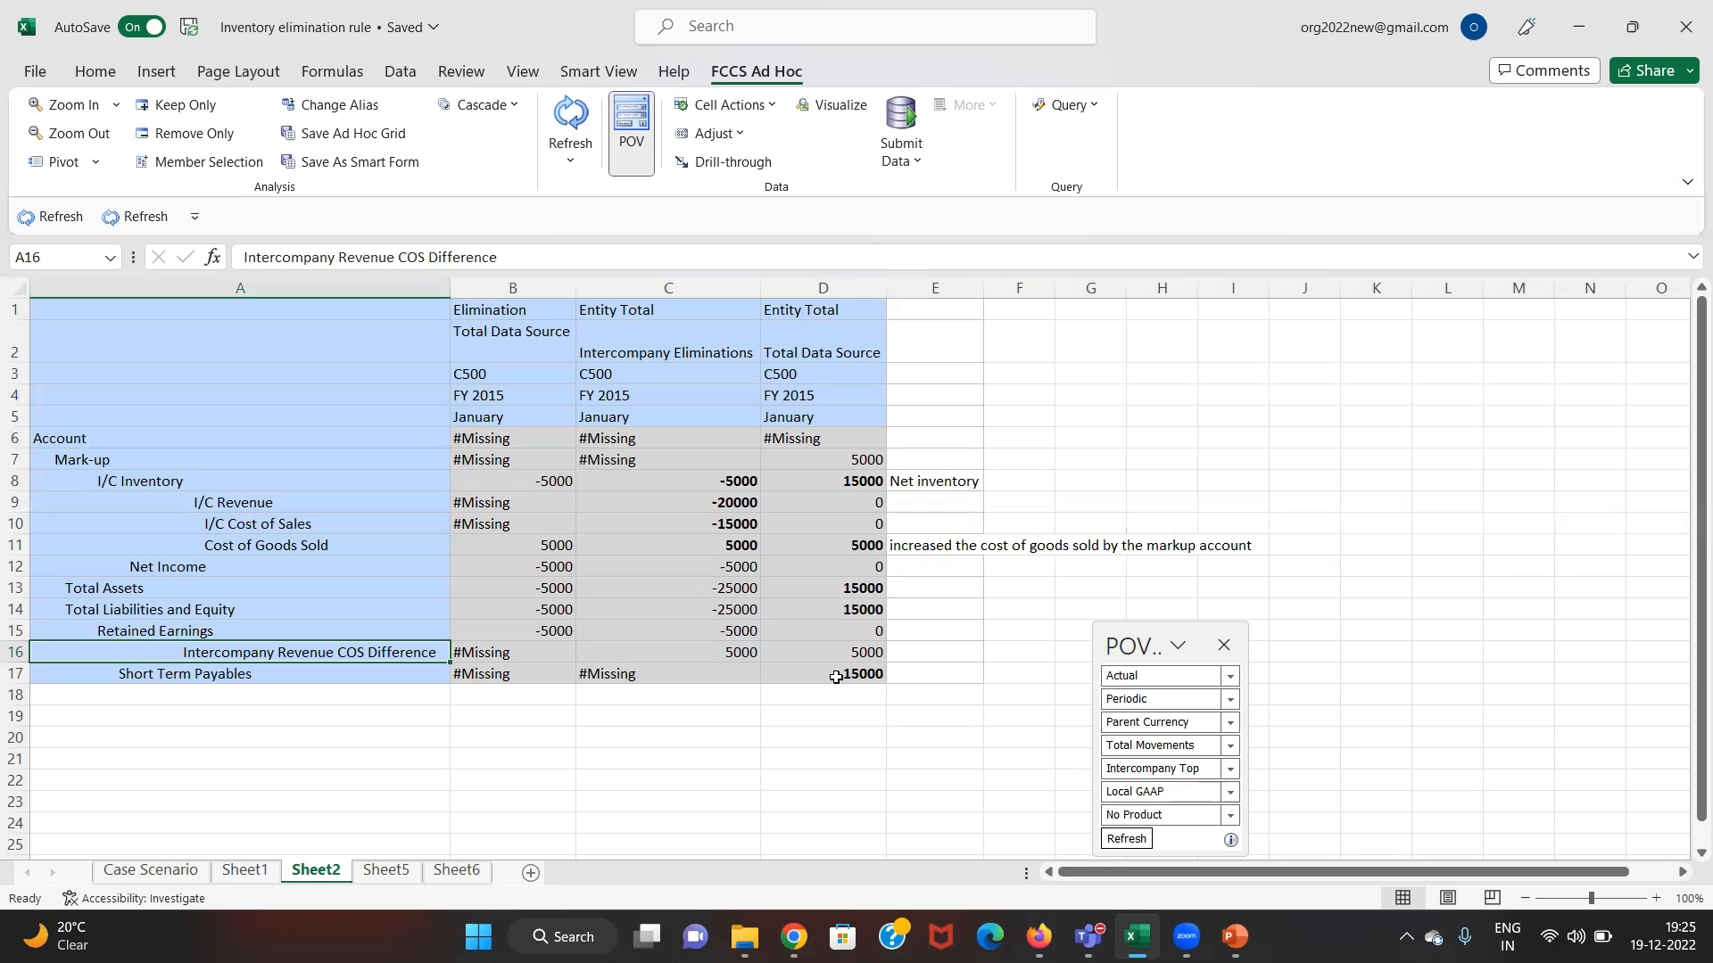
{"action": "key", "text": "Right"}
{"action": "key", "text": "Right"}
{"action": "key", "text": "Right"}
{"action": "key", "text": "Right"}
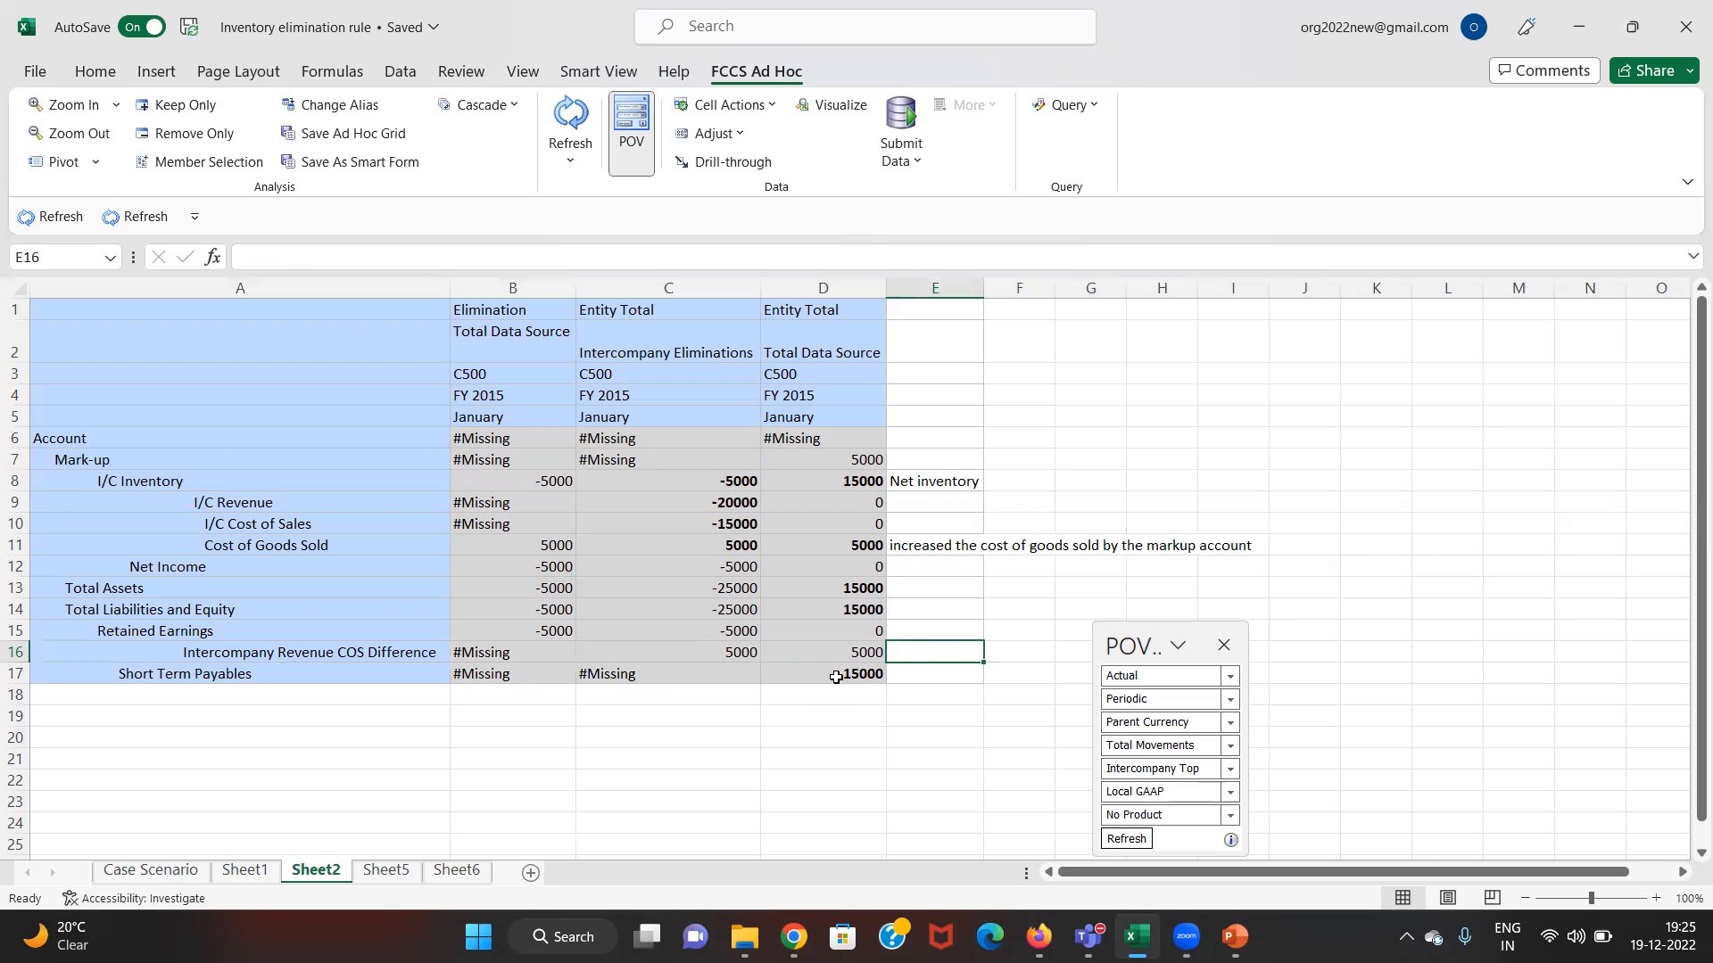
{"action": "type", "text": "plug account (differ"}
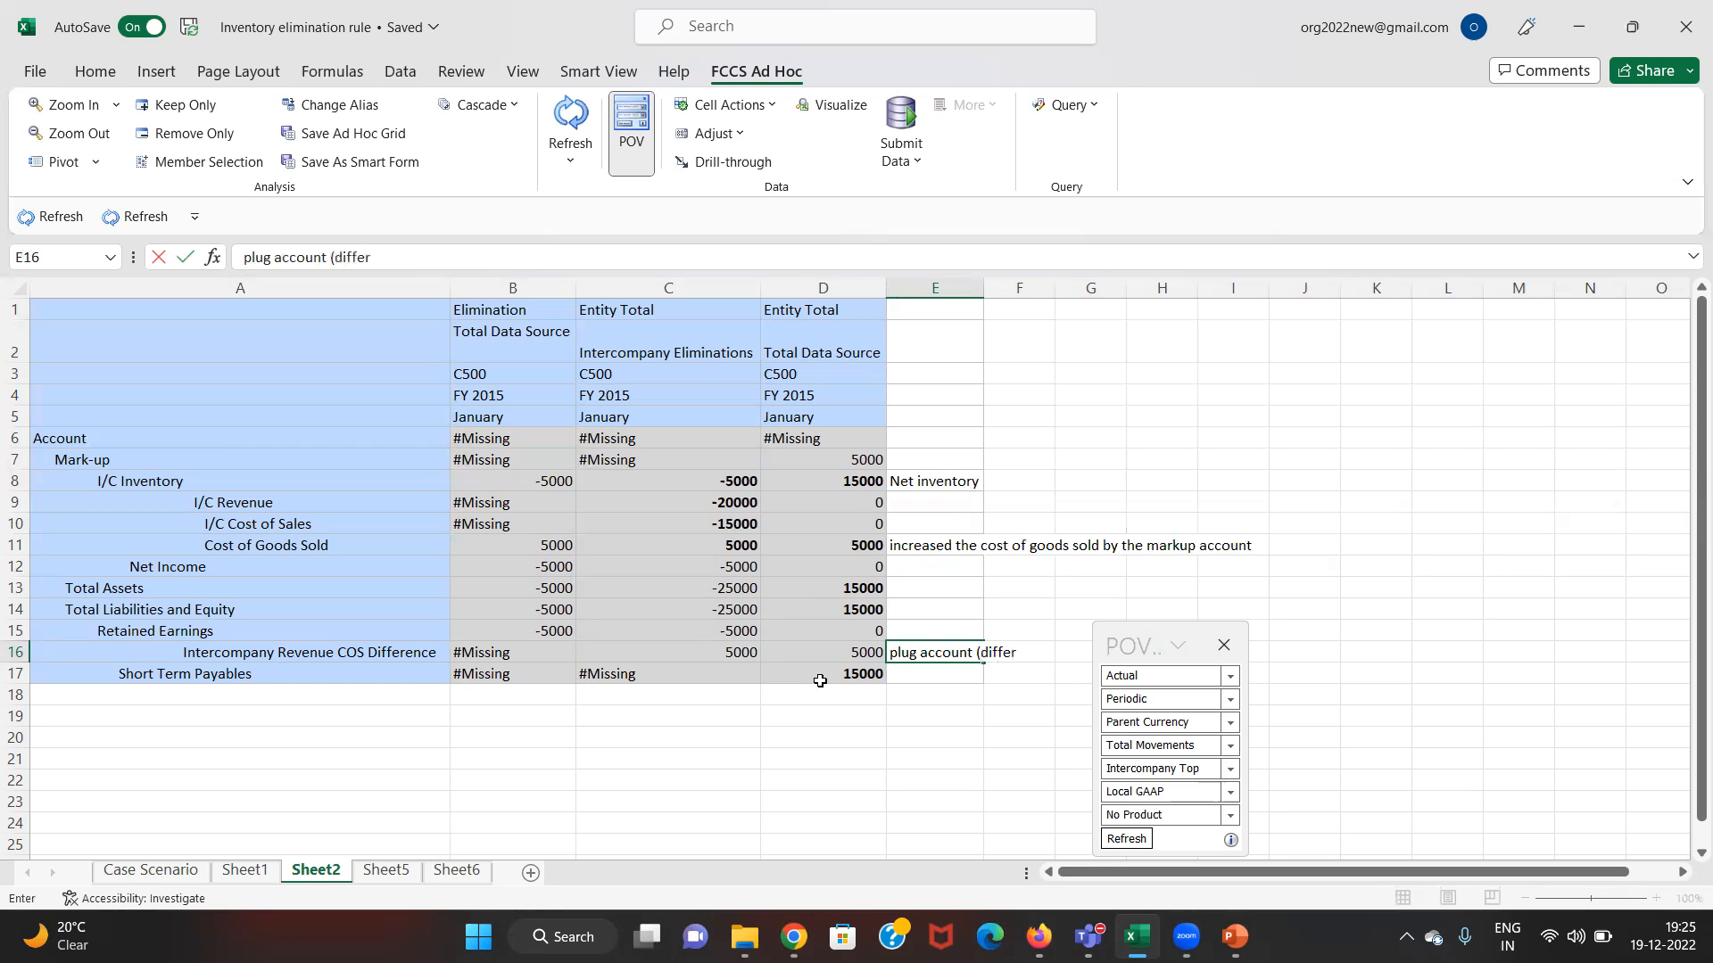
{"action": "type", "text": "ence of I/C REVENUE AND"}
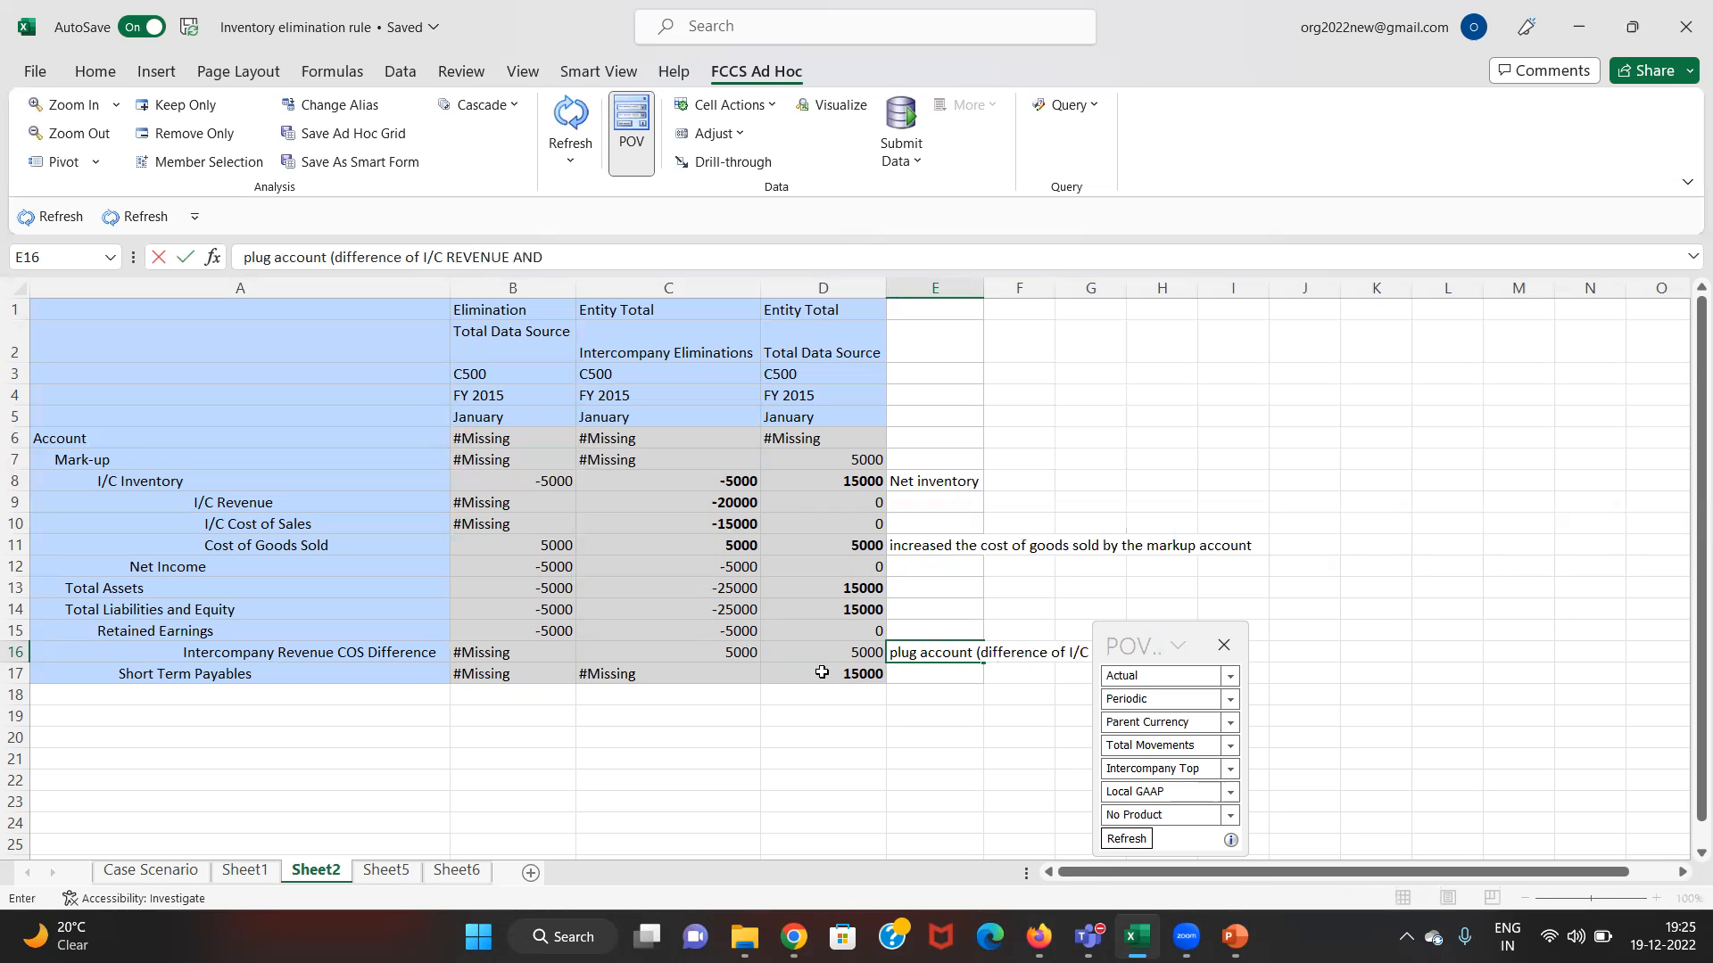
{"action": "type", "text": " I/C COST OF SALES)"}
{"action": "key", "text": "Return"}
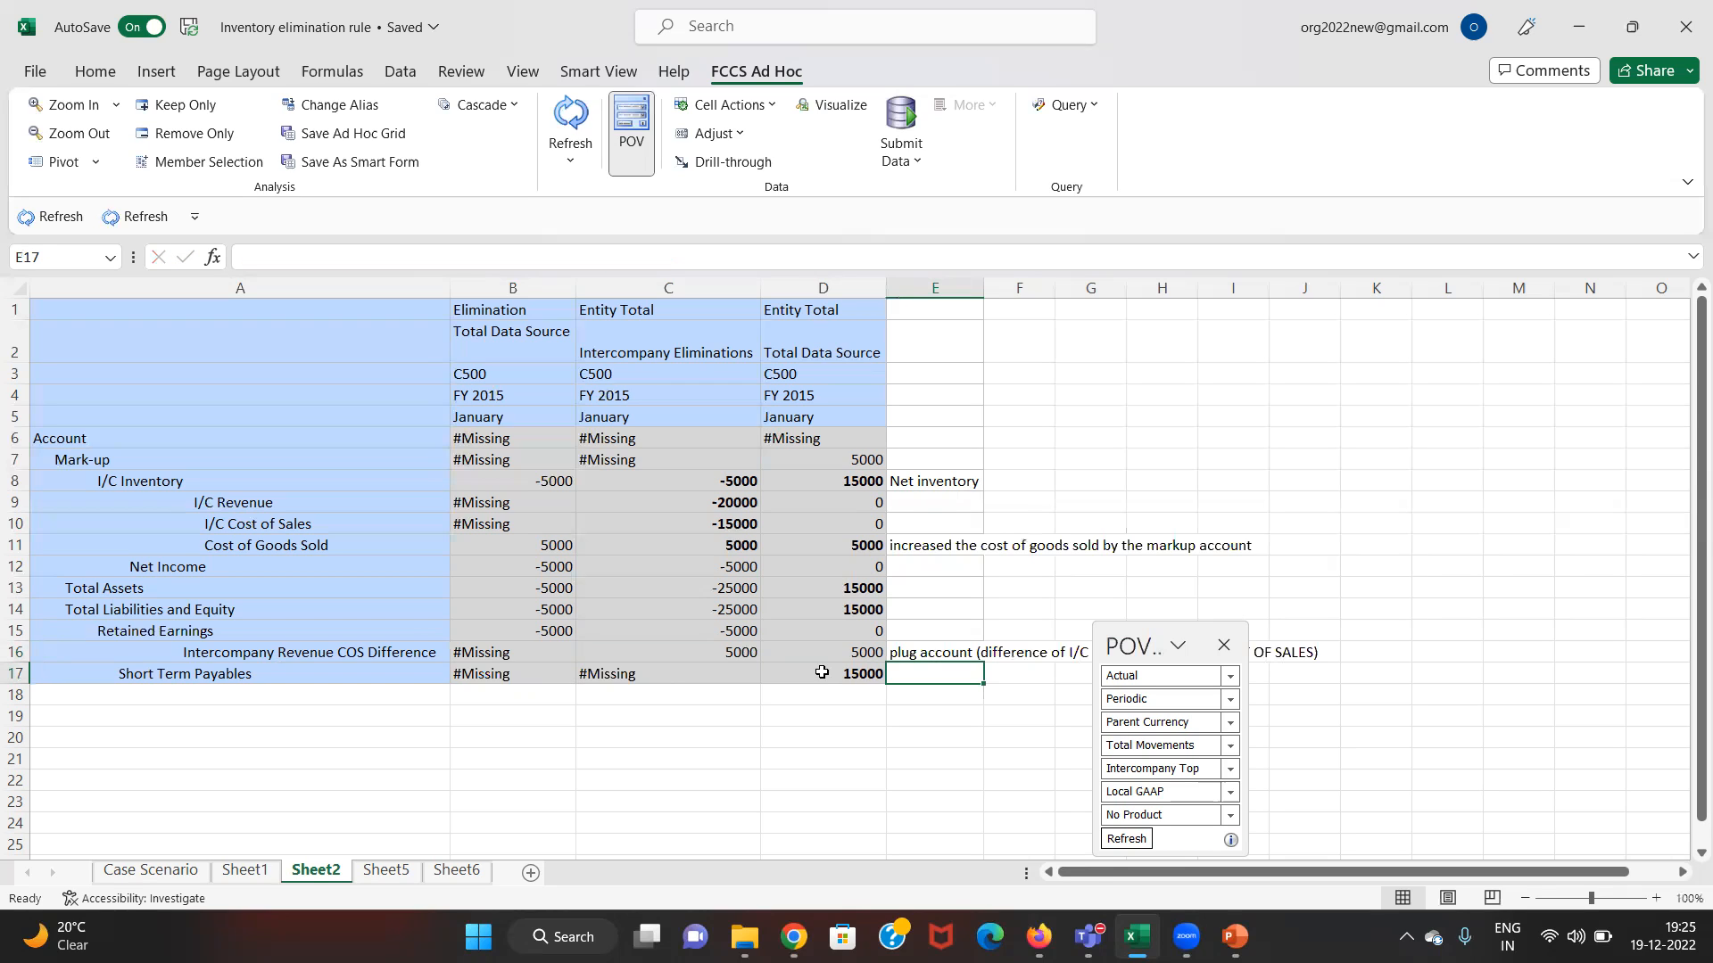
- Examine the Cost of Goods Sold, I/C Cost of Sales and Intercompany Revenue COS Difference rows on Sheet2
{"action": "key", "text": "Left"}
{"action": "key", "text": "Left"}
{"action": "key", "text": "Up"}
{"action": "key", "text": "Up"}
{"action": "key", "text": "Up"}
{"action": "key", "text": "Up"}
{"action": "key", "text": "Up"}
{"action": "key", "text": "Up"}
{"action": "key", "text": "Left"}
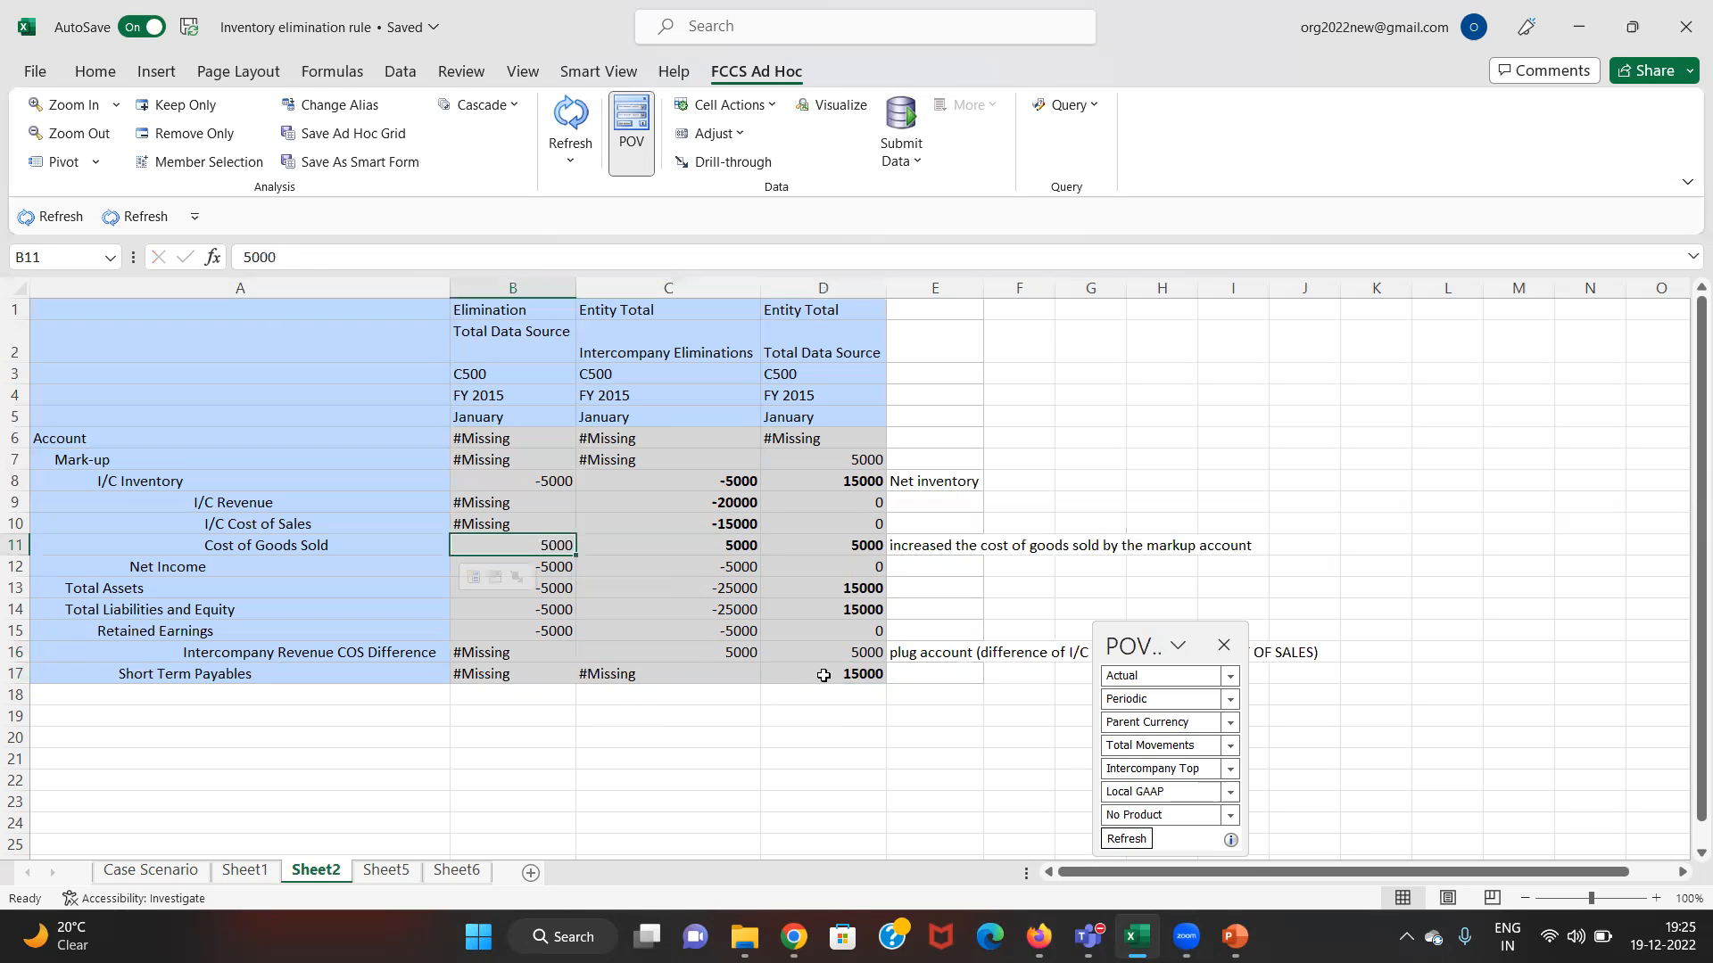
{"action": "key", "text": "Up"}
{"action": "key", "text": "Left"}
{"action": "key", "text": "Up"}
{"action": "key", "text": "Down"}
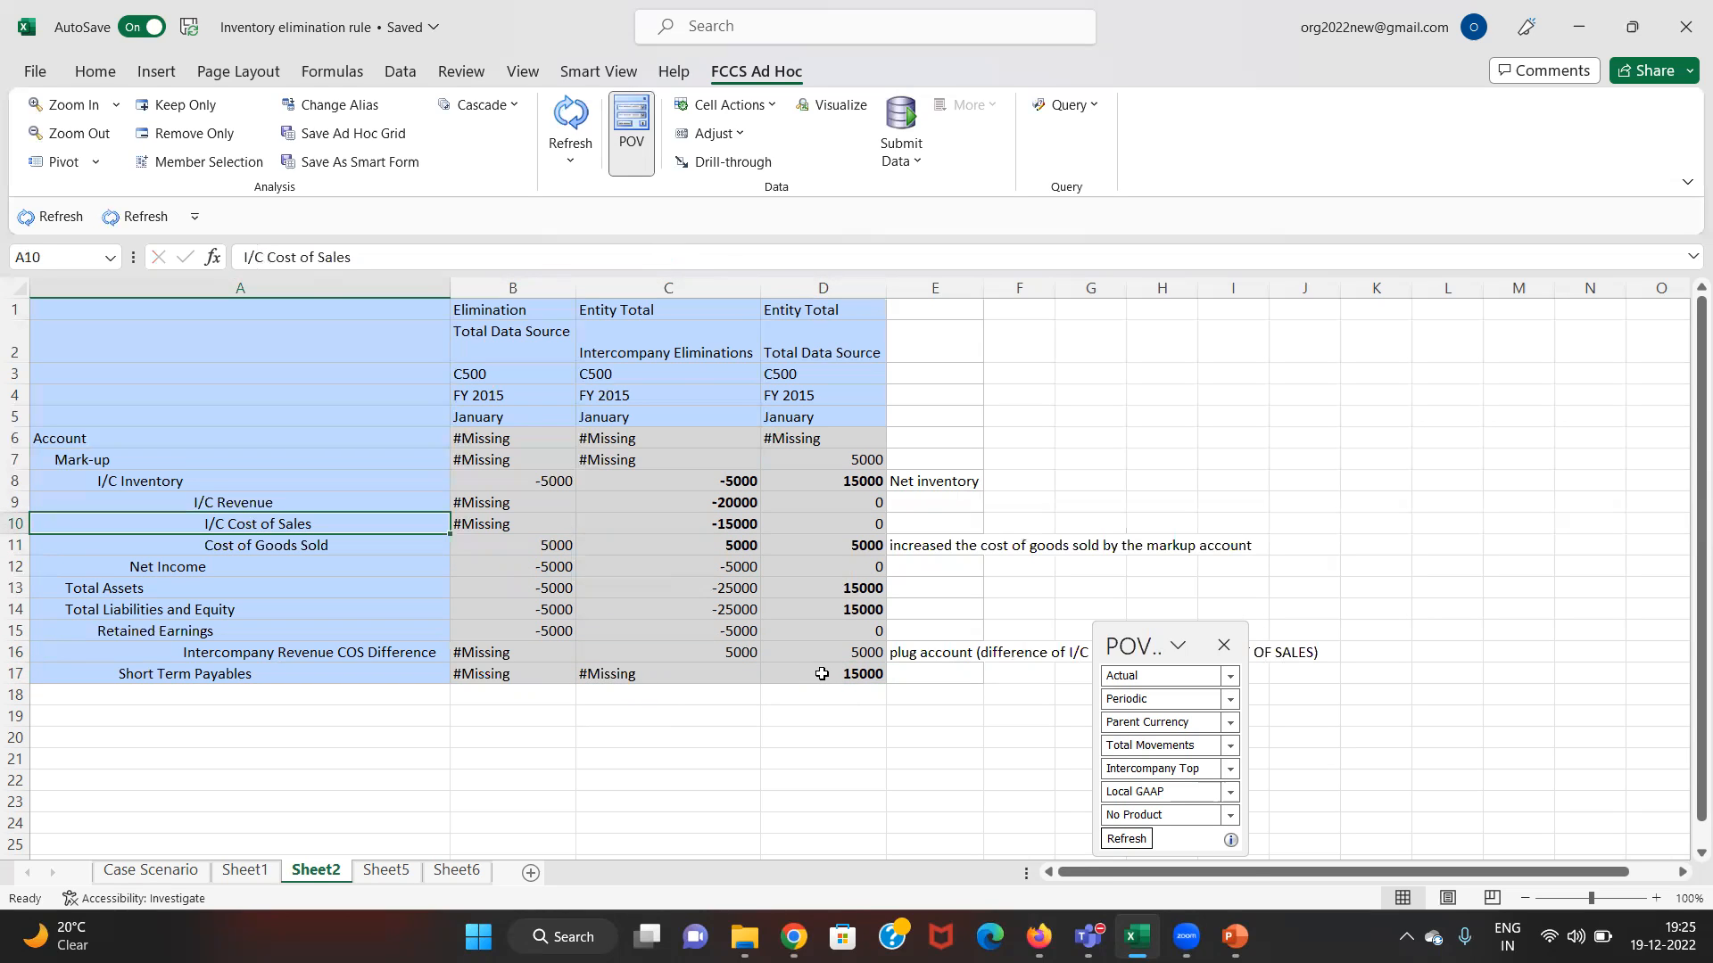
{"action": "key", "text": "Down"}
{"action": "key", "text": "Down"}
{"action": "key", "text": "Down"}
{"action": "key", "text": "Down"}
{"action": "key", "text": "Down"}
{"action": "key", "text": "Down"}
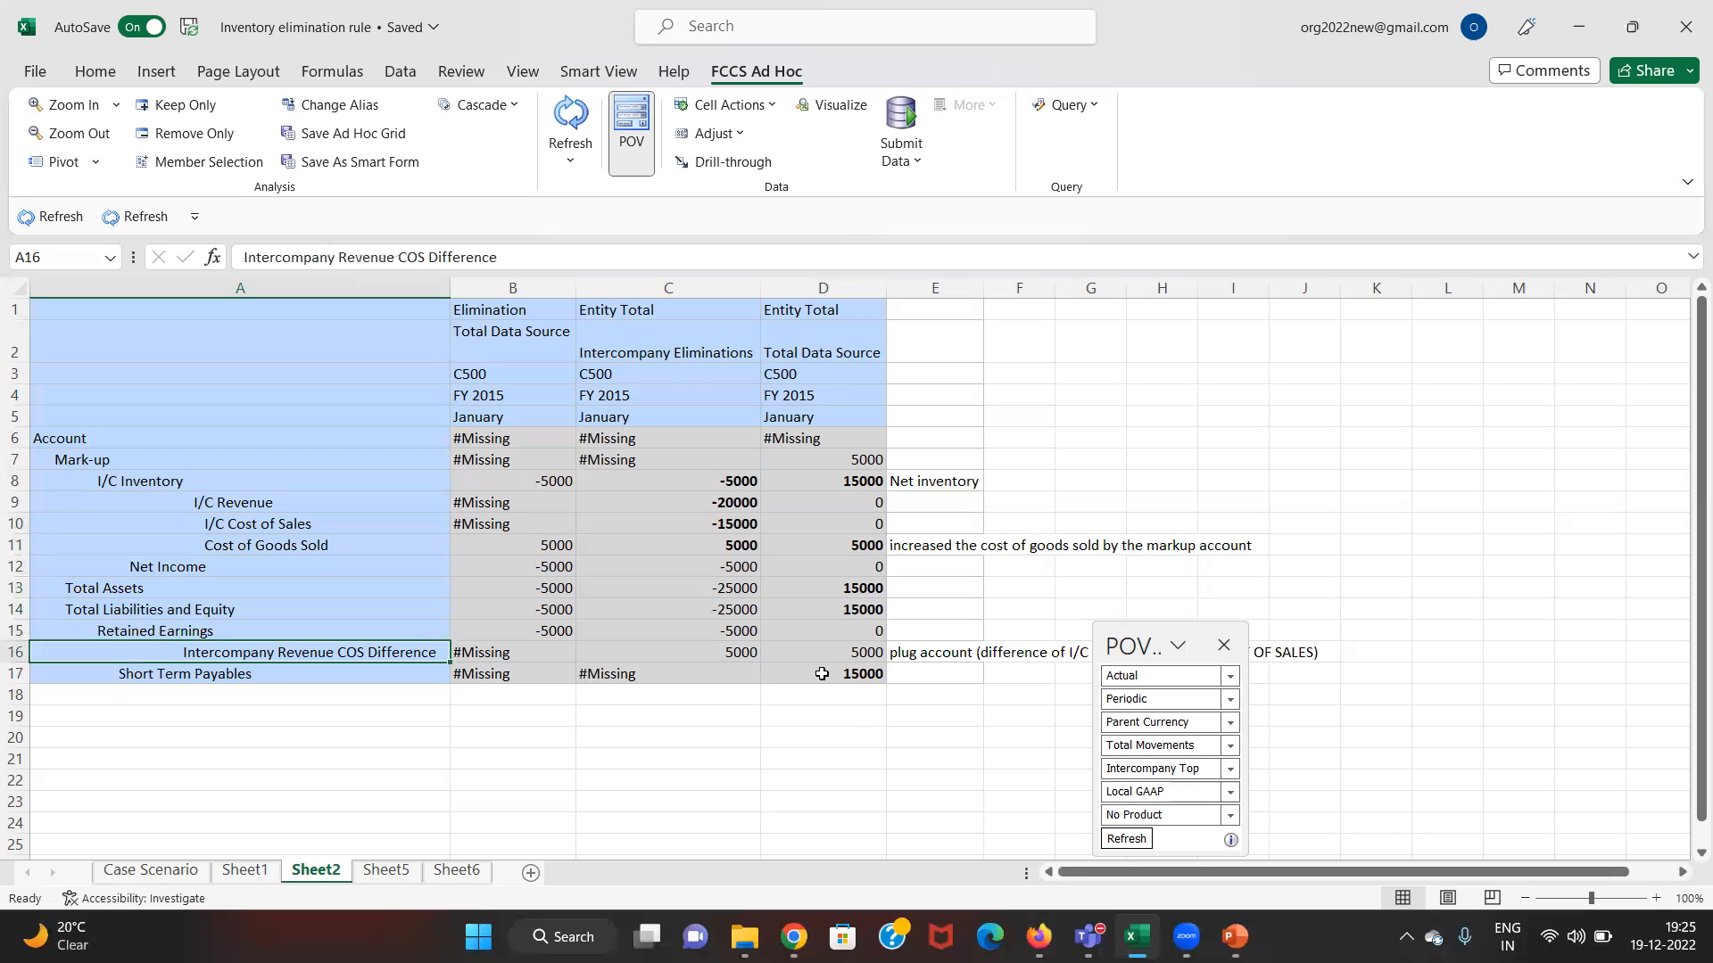
- Make the I/C Revenue and I/C Cost of Sales account names in column A bold
{"action": "key", "text": "Up"}
{"action": "key", "text": "Up"}
{"action": "key", "text": "Up"}
{"action": "key", "text": "Up"}
{"action": "key", "text": "Up"}
{"action": "key", "text": "Up"}
{"action": "key", "text": "shift+Up"}
{"action": "key", "text": "ctrl+b"}
- Append "TYPE OF MARKUP" to the plug account note in E16, beside Intercompany Revenue COS Difference
{"action": "key", "text": "Right"}
{"action": "key", "text": "Right"}
{"action": "key", "text": "Right"}
{"action": "key", "text": "Left"}
{"action": "key", "text": "Up"}
{"action": "key", "text": "Down"}
{"action": "key", "text": "Down"}
{"action": "key", "text": "Down"}
{"action": "key", "text": "Down"}
{"action": "key", "text": "Down"}
{"action": "key", "text": "Down"}
{"action": "key", "text": "Down"}
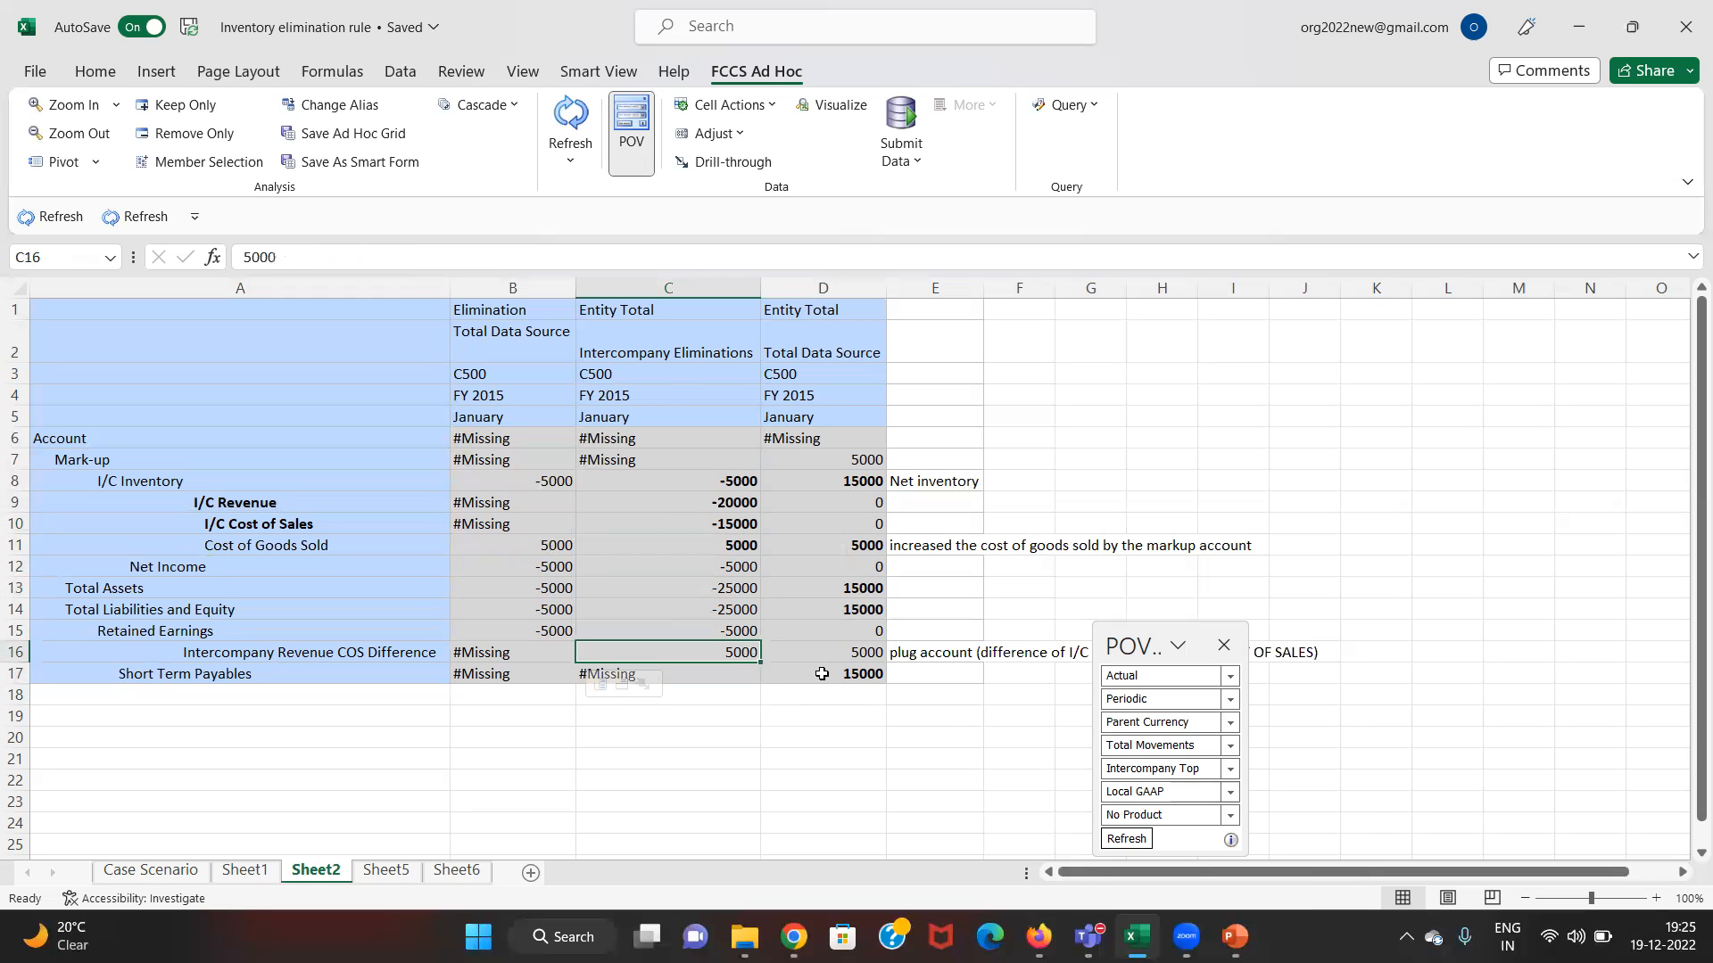
{"action": "key", "text": "Right"}
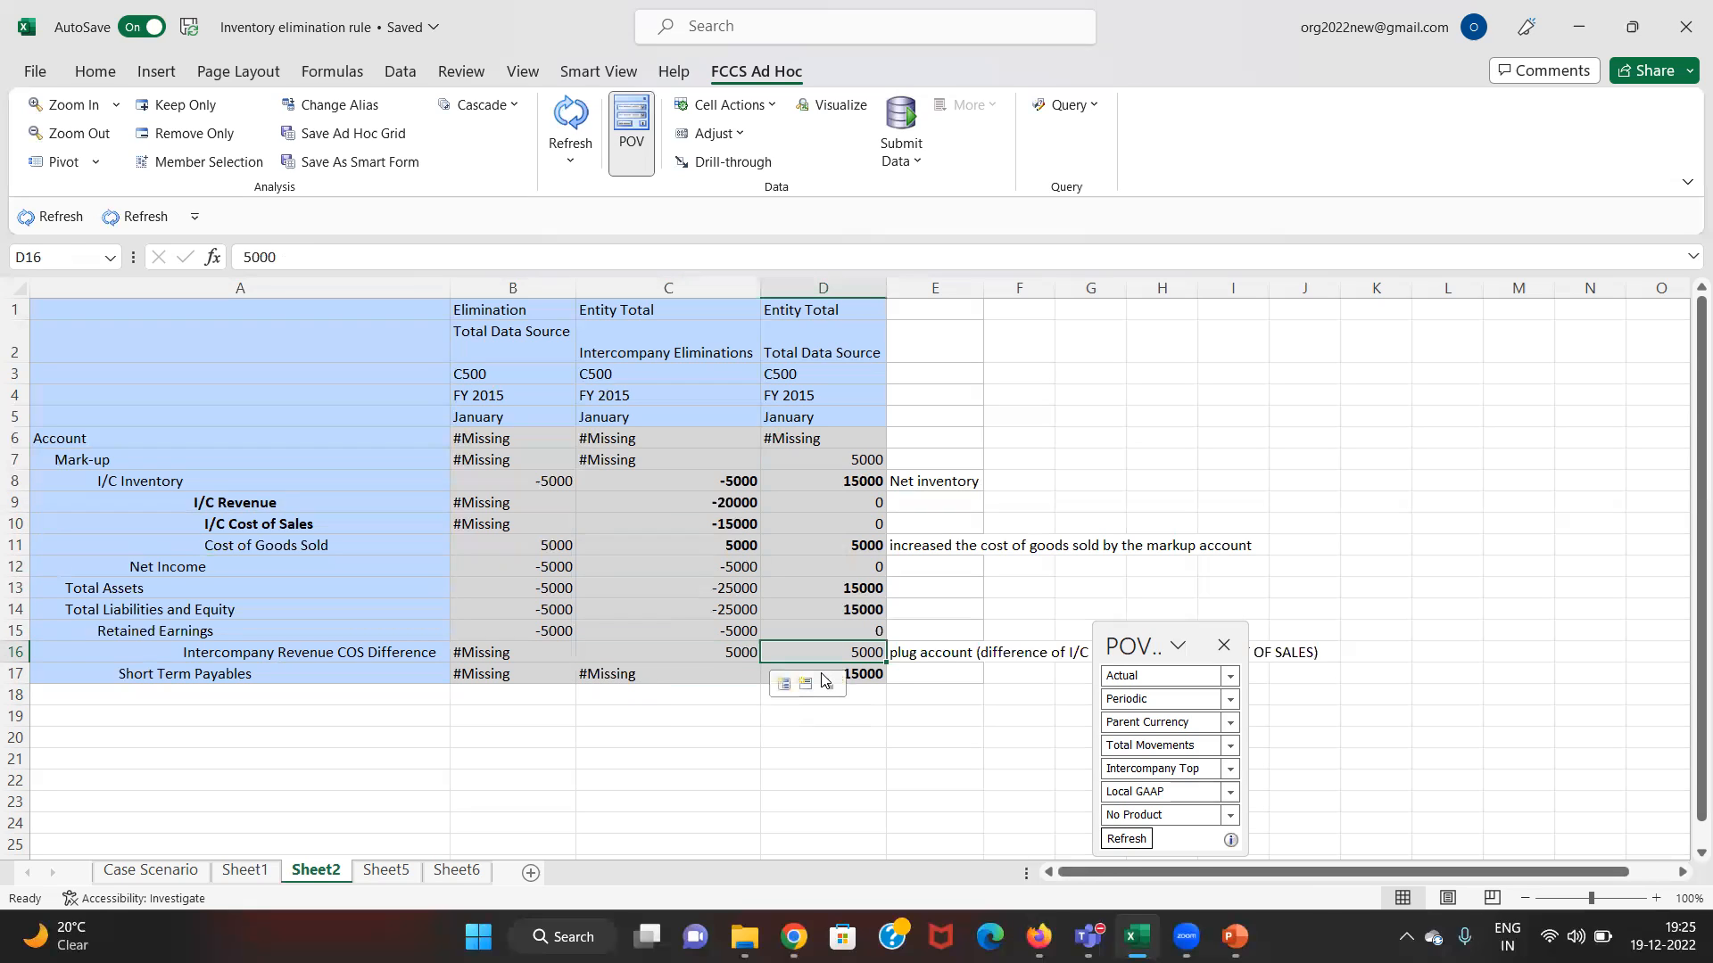
{"action": "key", "text": "Right"}
{"action": "key", "text": "F2"}
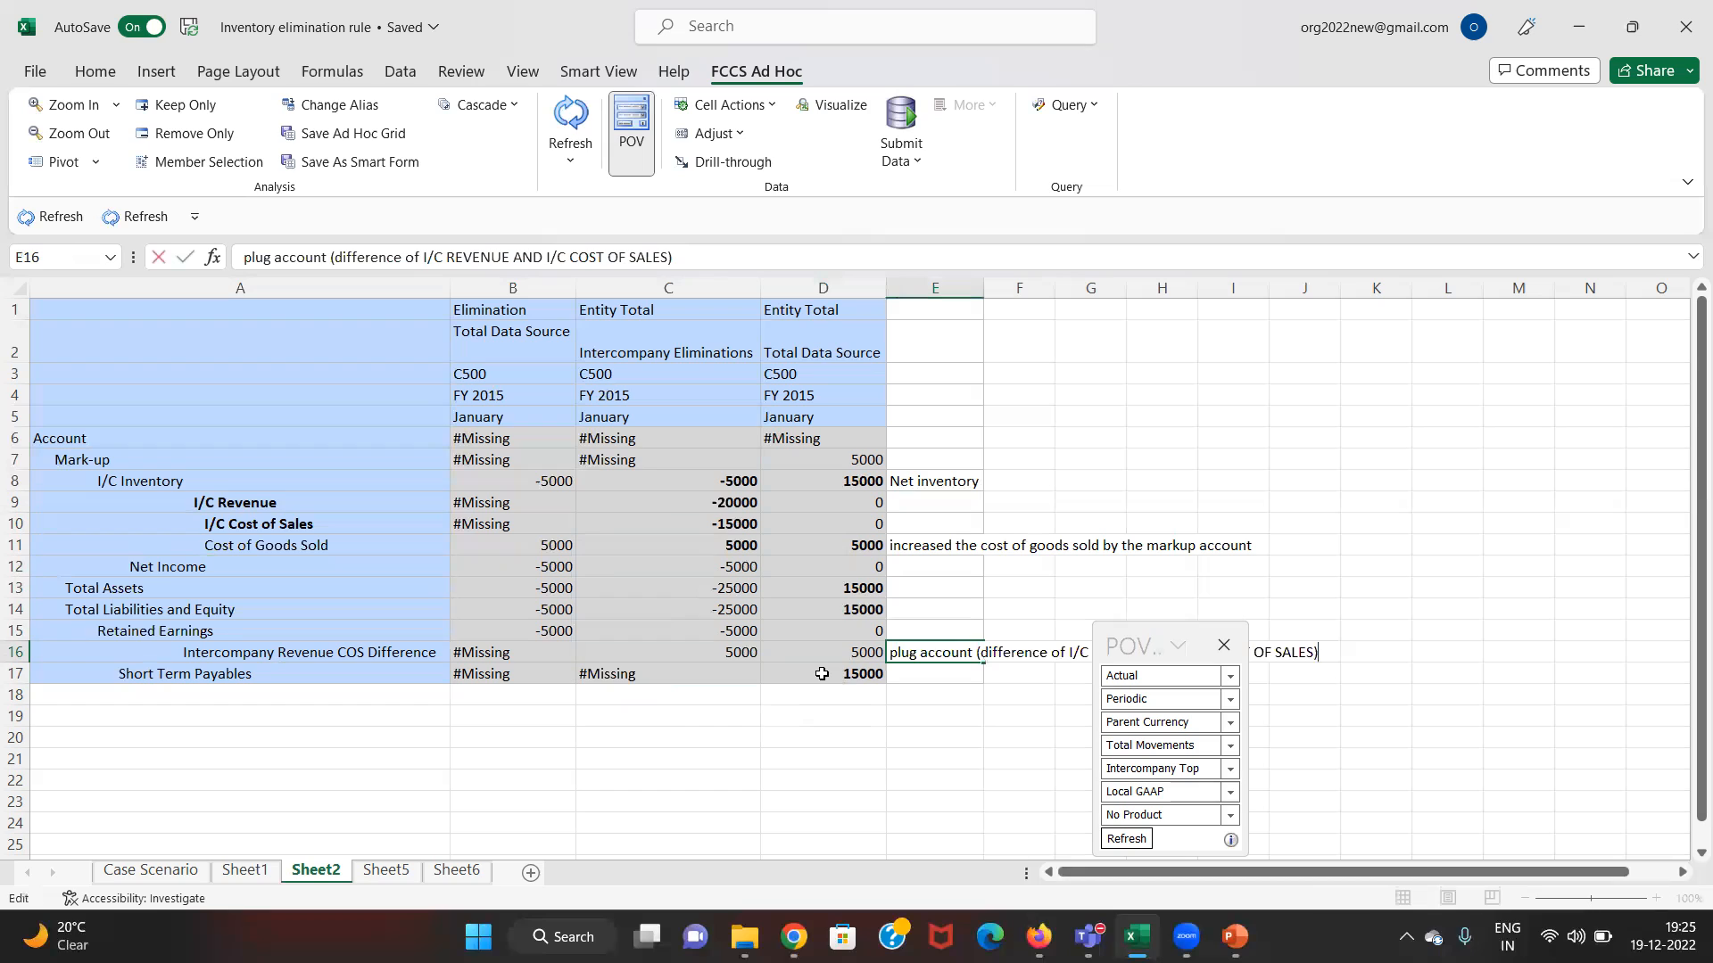
{"action": "type", "text": "GTTY"}
{"action": "key", "text": "Escape"}
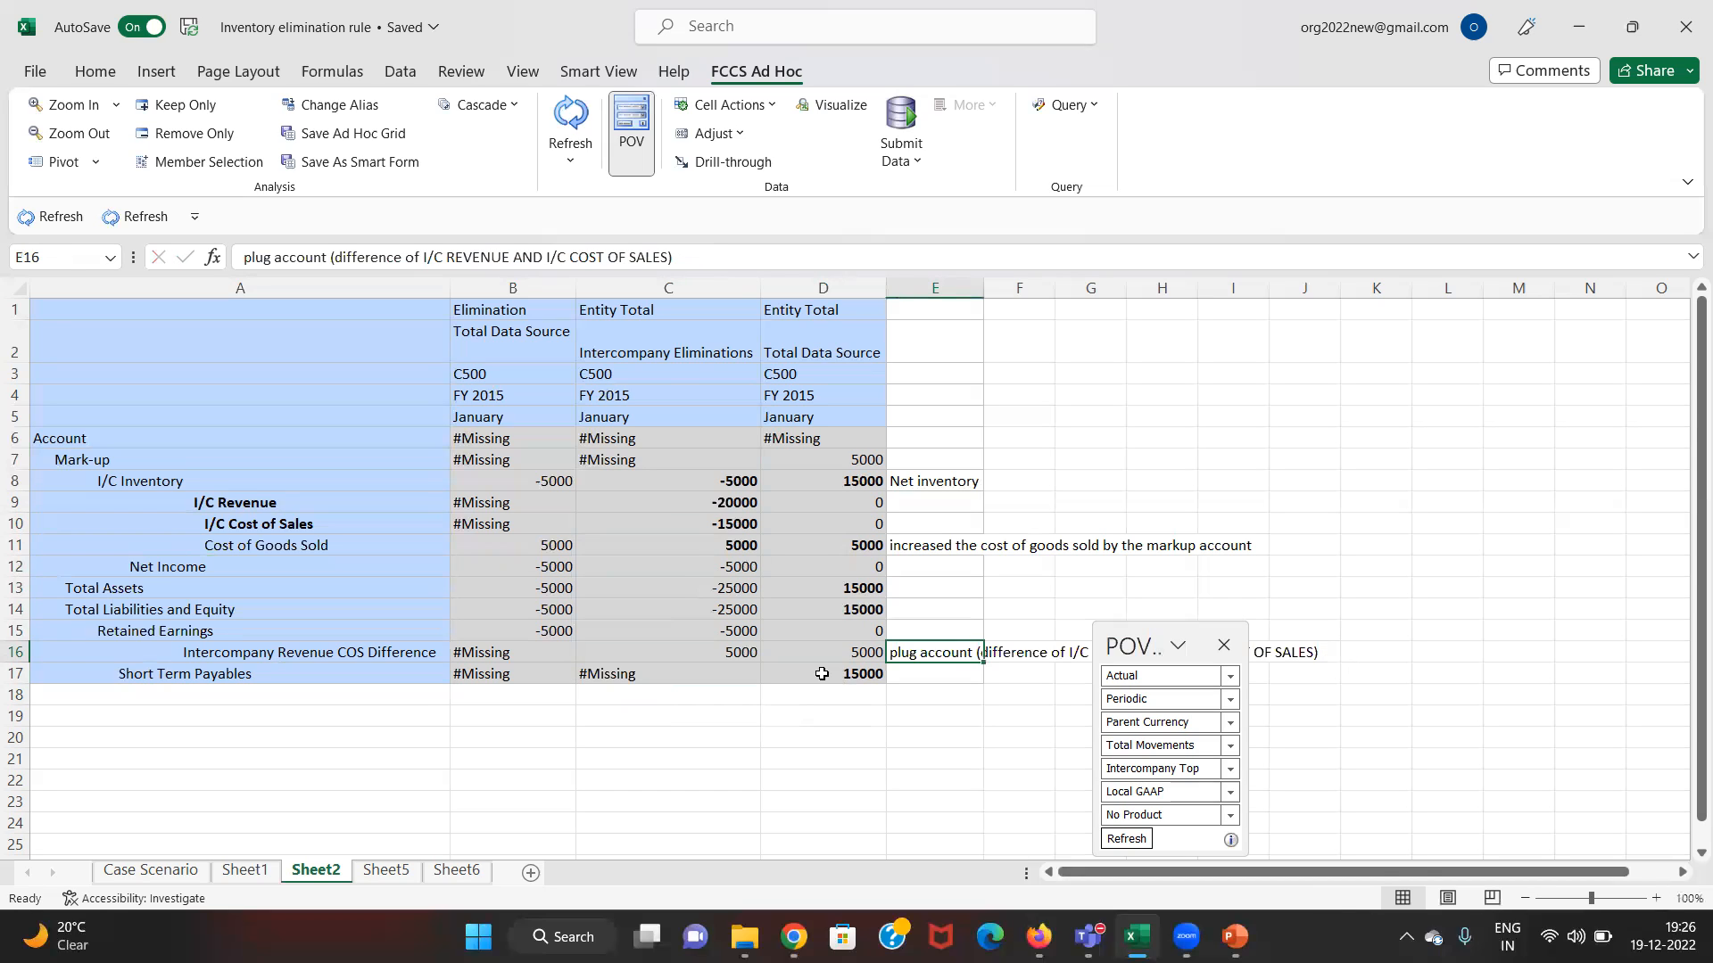
{"action": "key", "text": "F2"}
{"action": "type", "text": "TYPE"}
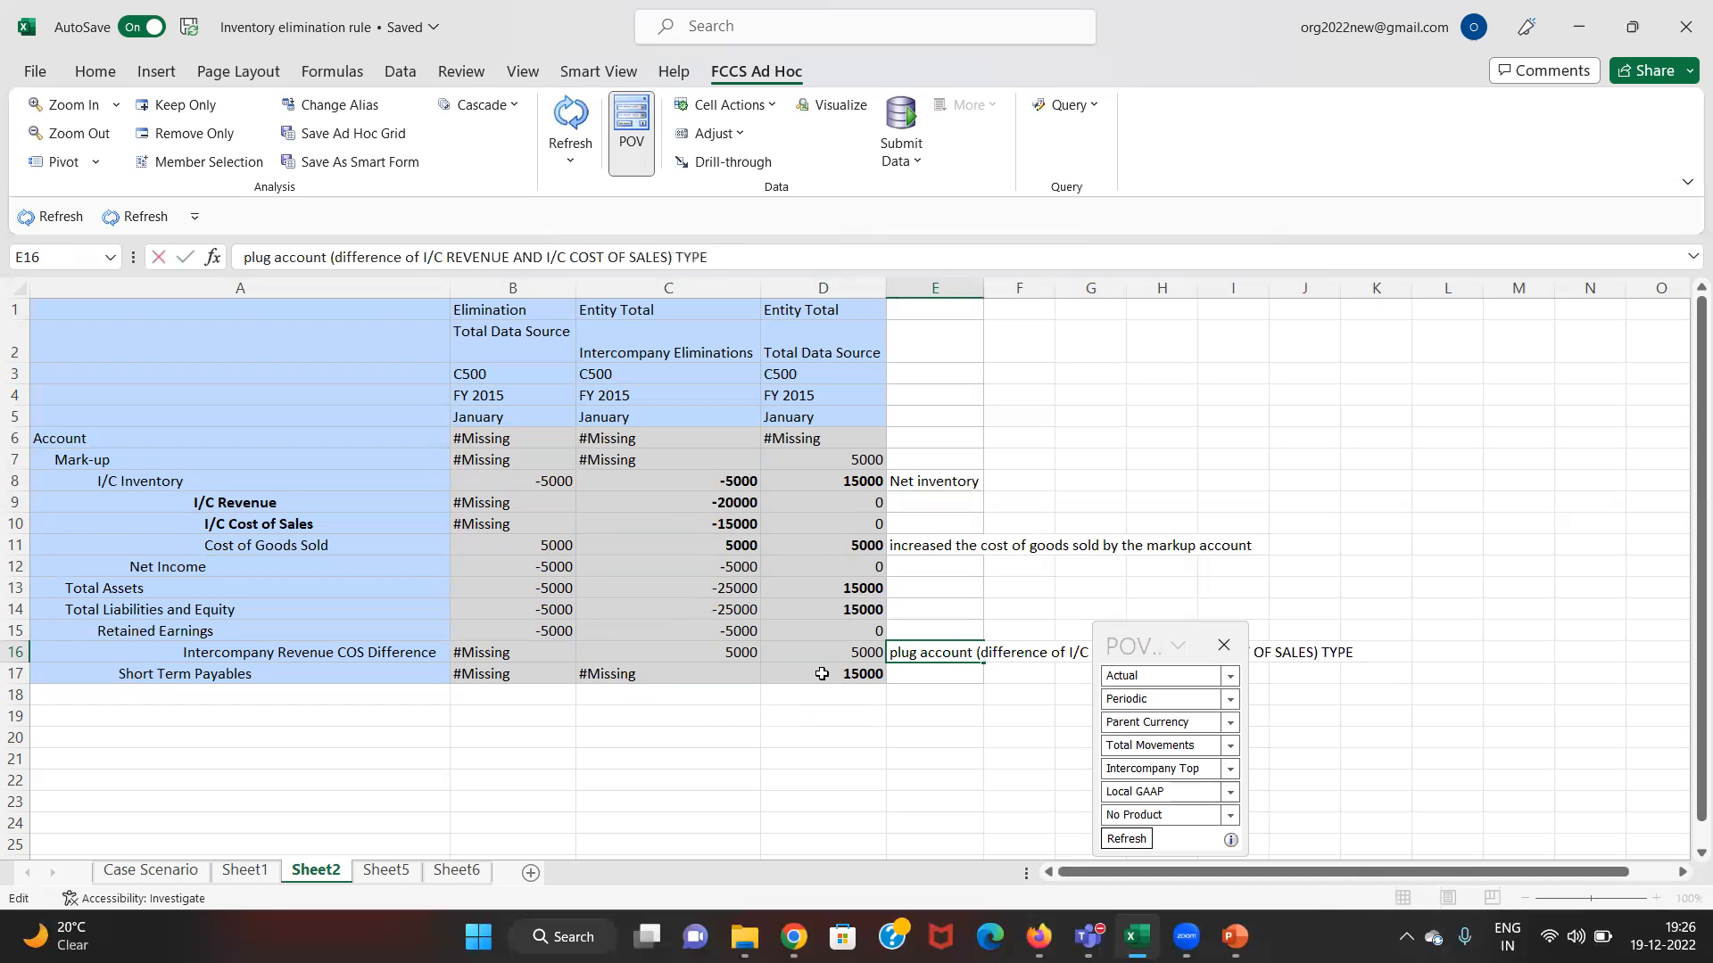
{"action": "type", "text": " OF MARKUP"}
{"action": "key", "text": "Return"}
- Make the Intercompany Revenue COS Difference amount in the Entity Total Total Data Source column bold
{"action": "left_click", "coordinate": [822, 661]}
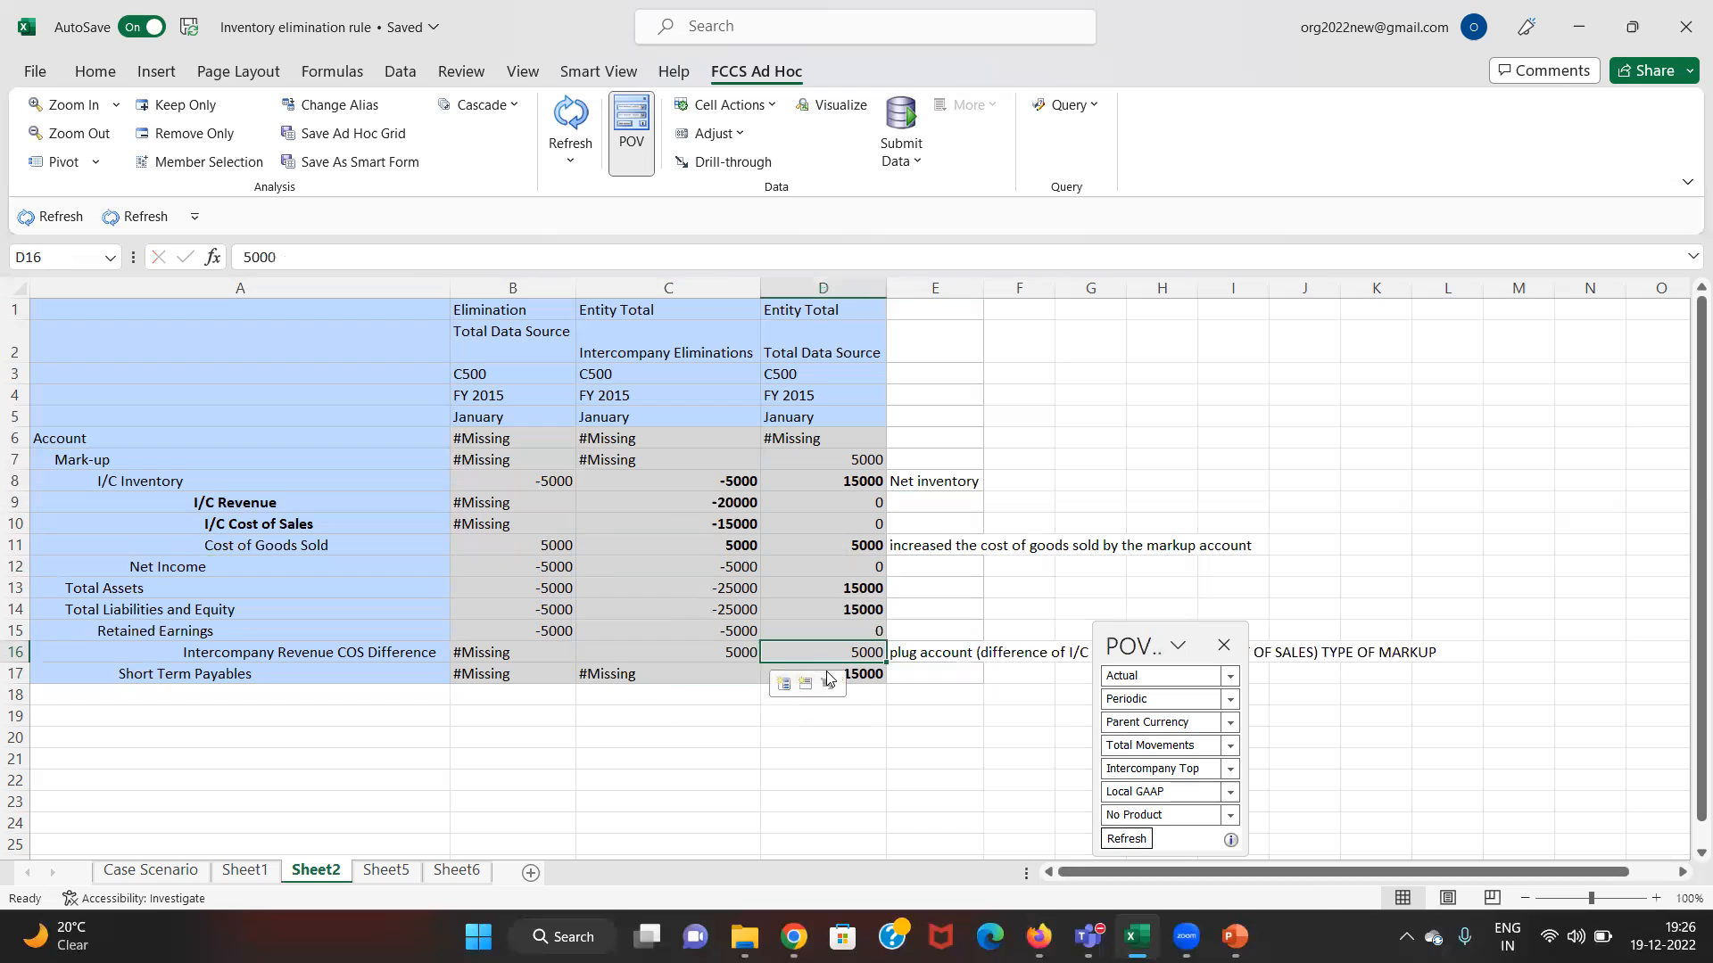
{"action": "key", "text": "Up"}
{"action": "key", "text": "Up"}
{"action": "key", "text": "Up"}
{"action": "key", "text": "Up"}
{"action": "key", "text": "Up"}
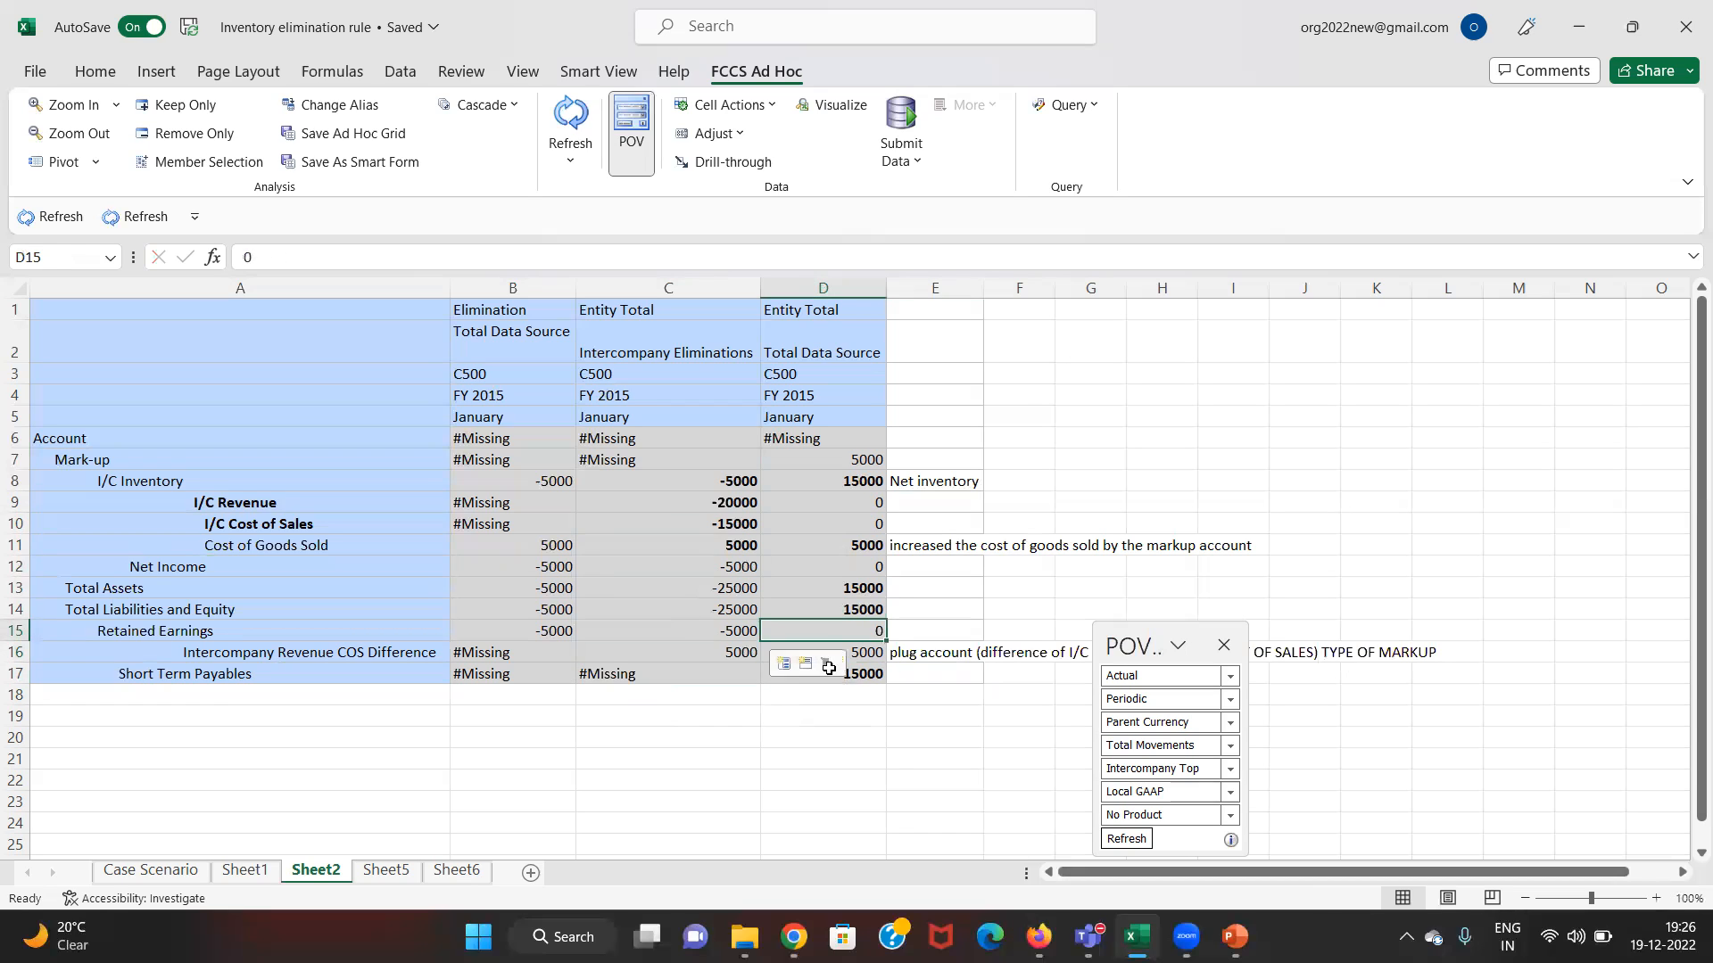
{"action": "key", "text": "Down"}
{"action": "key", "text": "Down"}
{"action": "key", "text": "Down"}
{"action": "key", "text": "Down"}
{"action": "key", "text": "Down"}
{"action": "key", "text": "Up"}
{"action": "key", "text": "Up"}
{"action": "key", "text": "Up"}
{"action": "key", "text": "Up"}
{"action": "key", "text": "Up"}
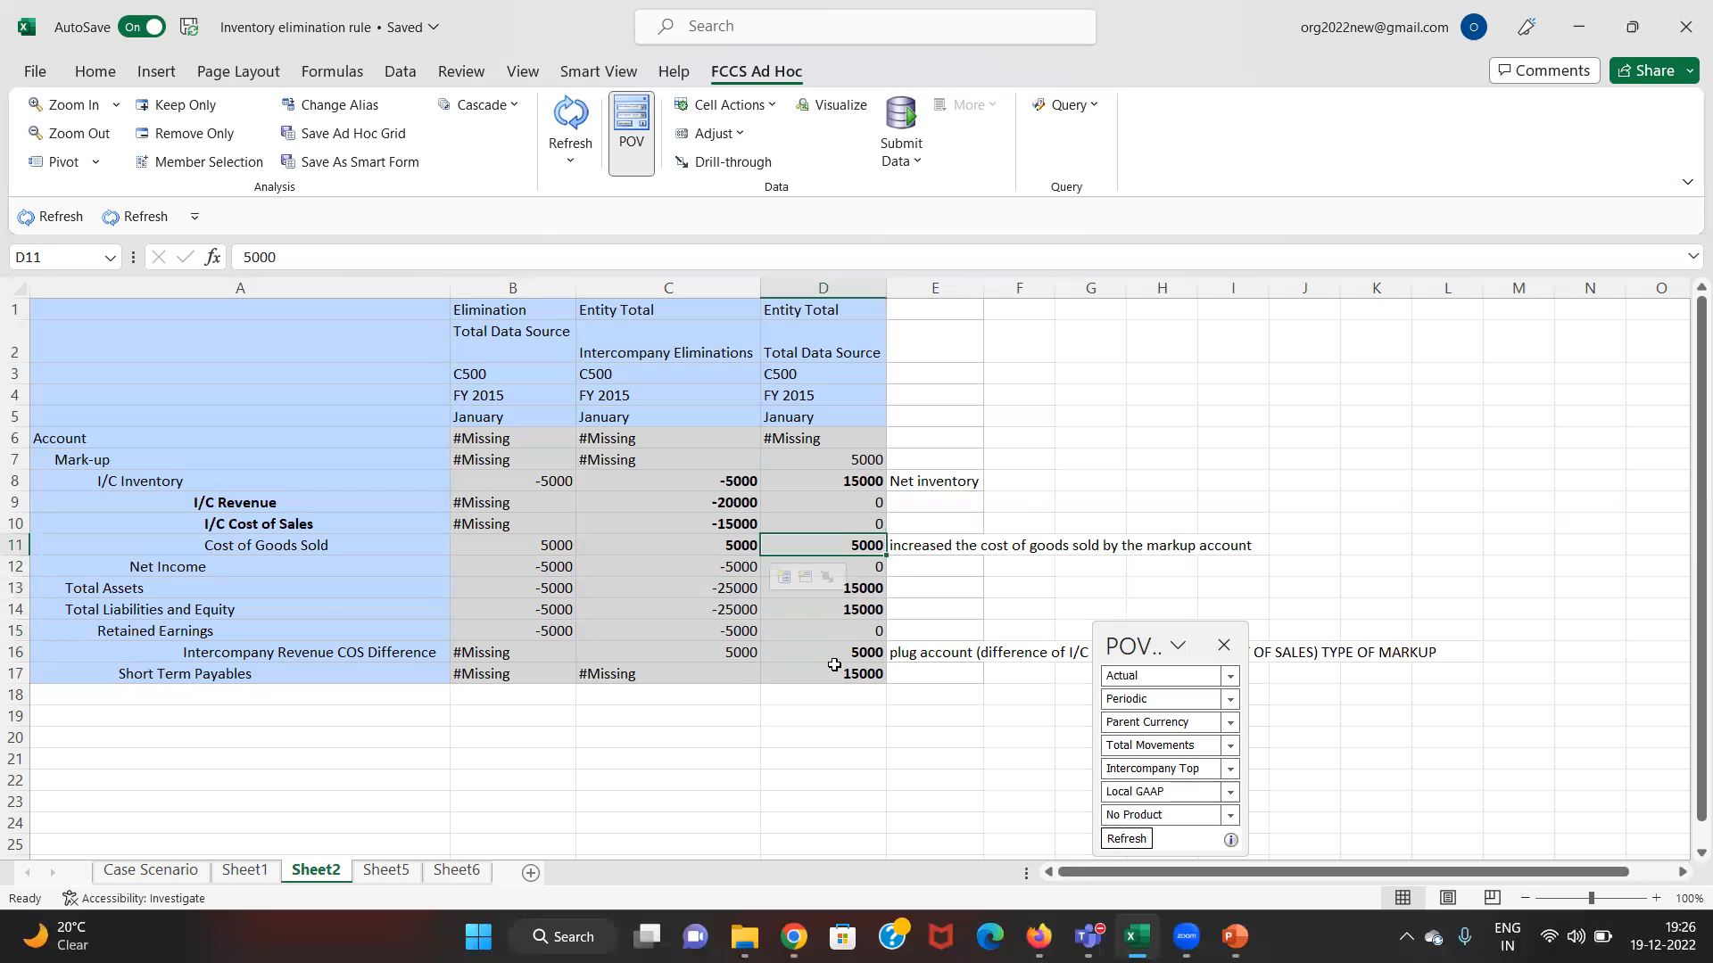
- Make the Net Income amount in the Entity Total Total Data Source column bold
{"action": "key", "text": "Down"}
{"action": "key", "text": "Left"}
{"action": "key", "text": "Left"}
{"action": "key", "text": "Left"}
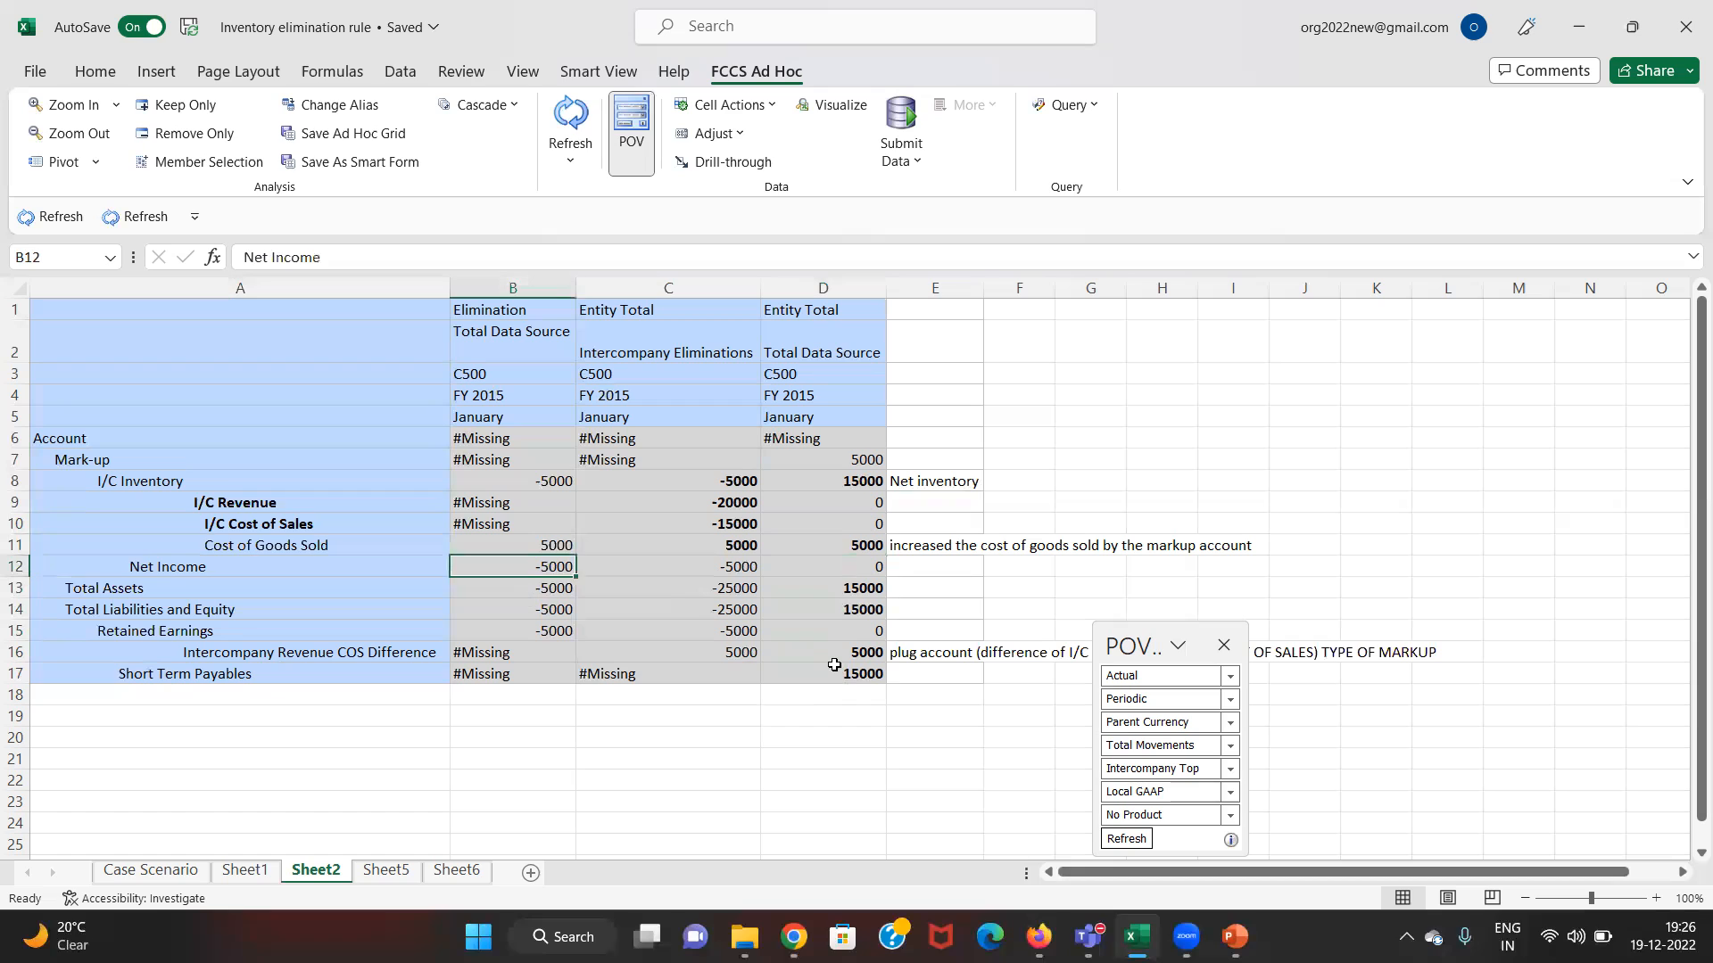
{"action": "key", "text": "Right"}
{"action": "key", "text": "Right"}
{"action": "key", "text": "Right"}
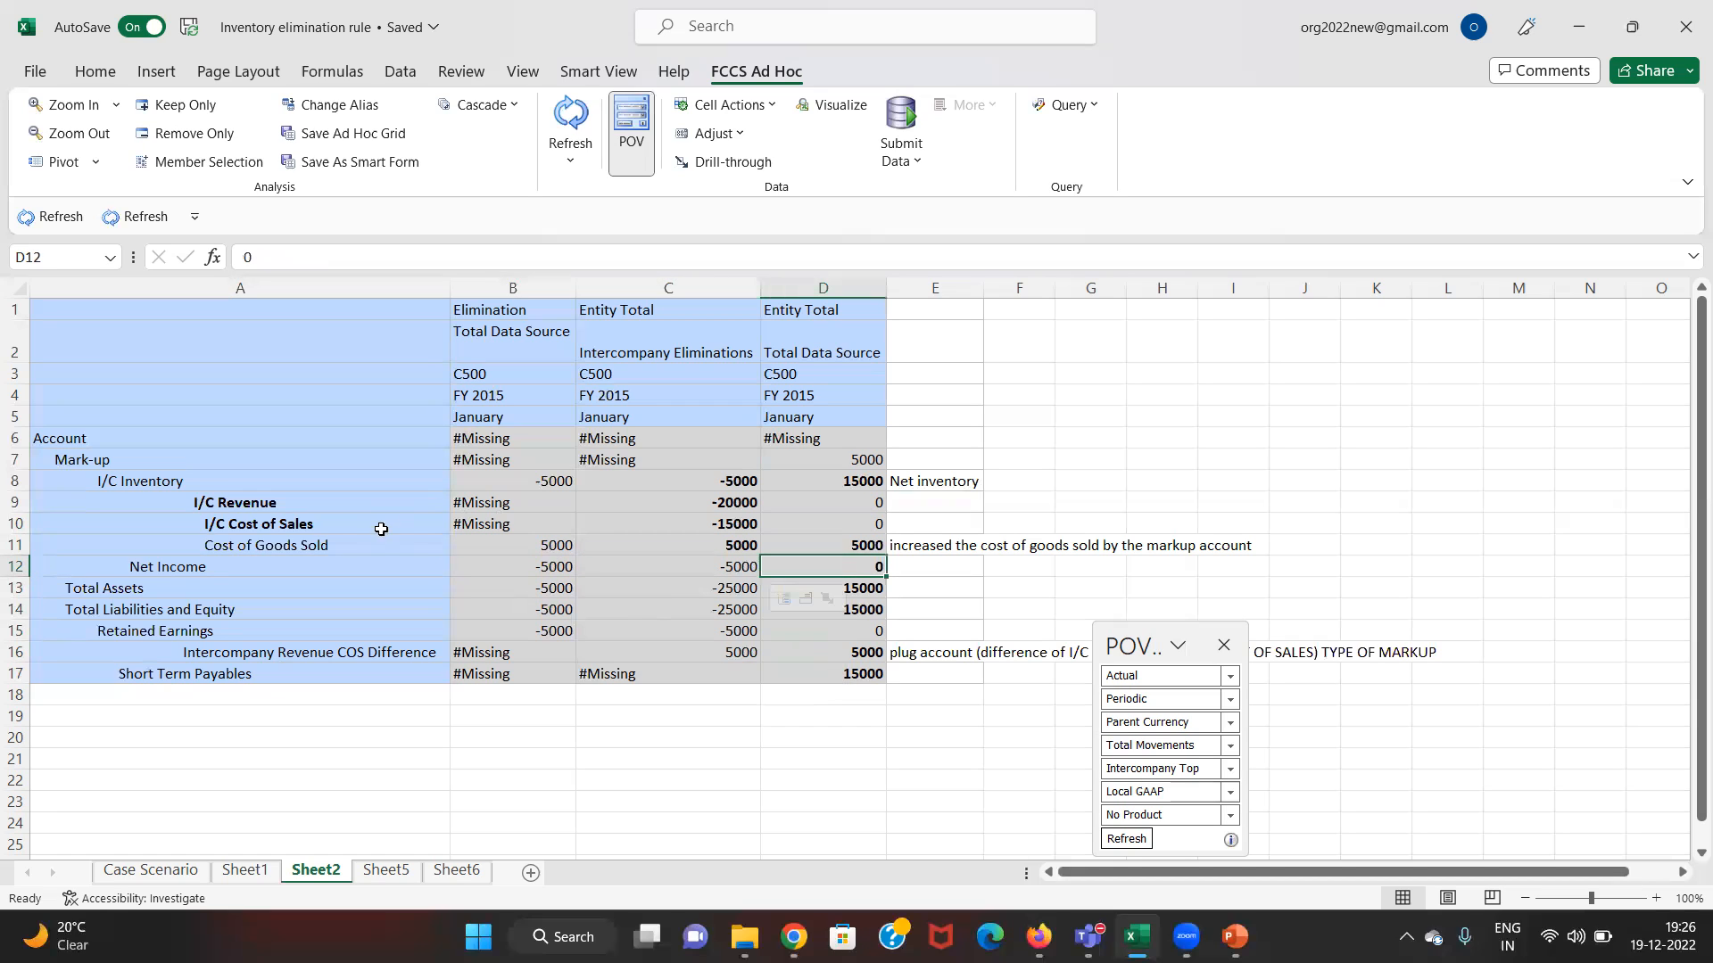
- Expand Net Income through Continuing Operations Income, Total Pre Tax Income, Operating Income and Gross Profit to show their child accounts
{"action": "left_click", "coordinate": [224, 573]}
{"action": "key", "text": "ctrl+Down"}
{"action": "left_click", "coordinate": [219, 571]}
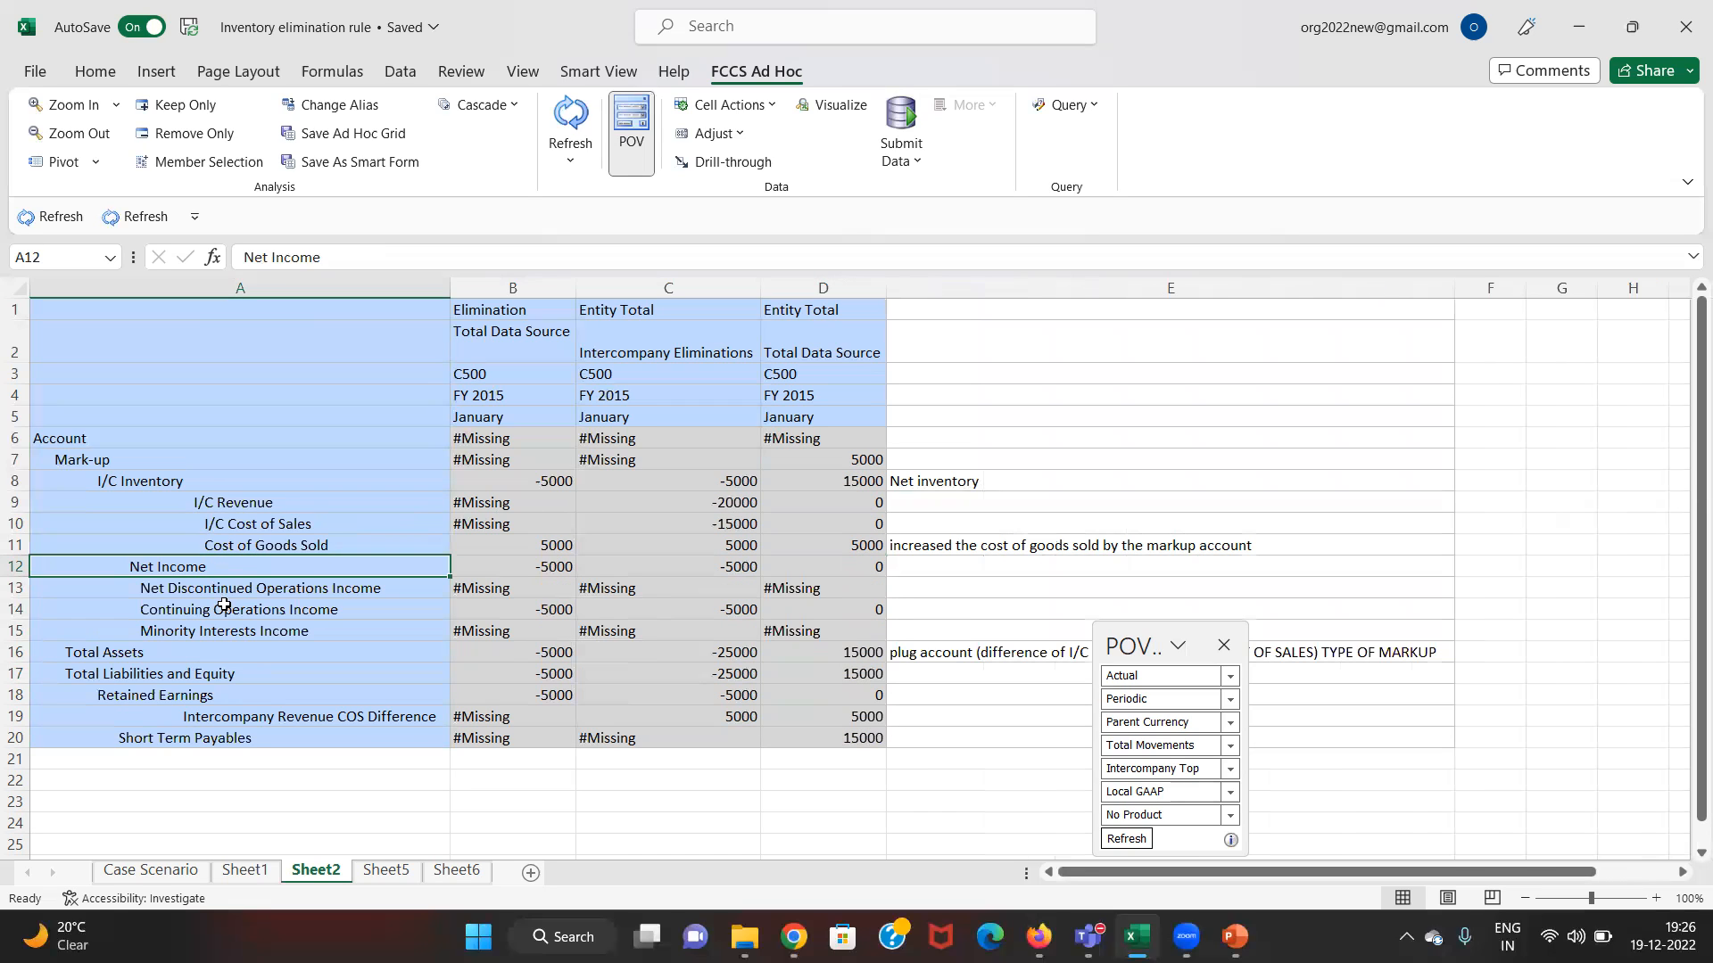
{"action": "double_click", "coordinate": [231, 609]}
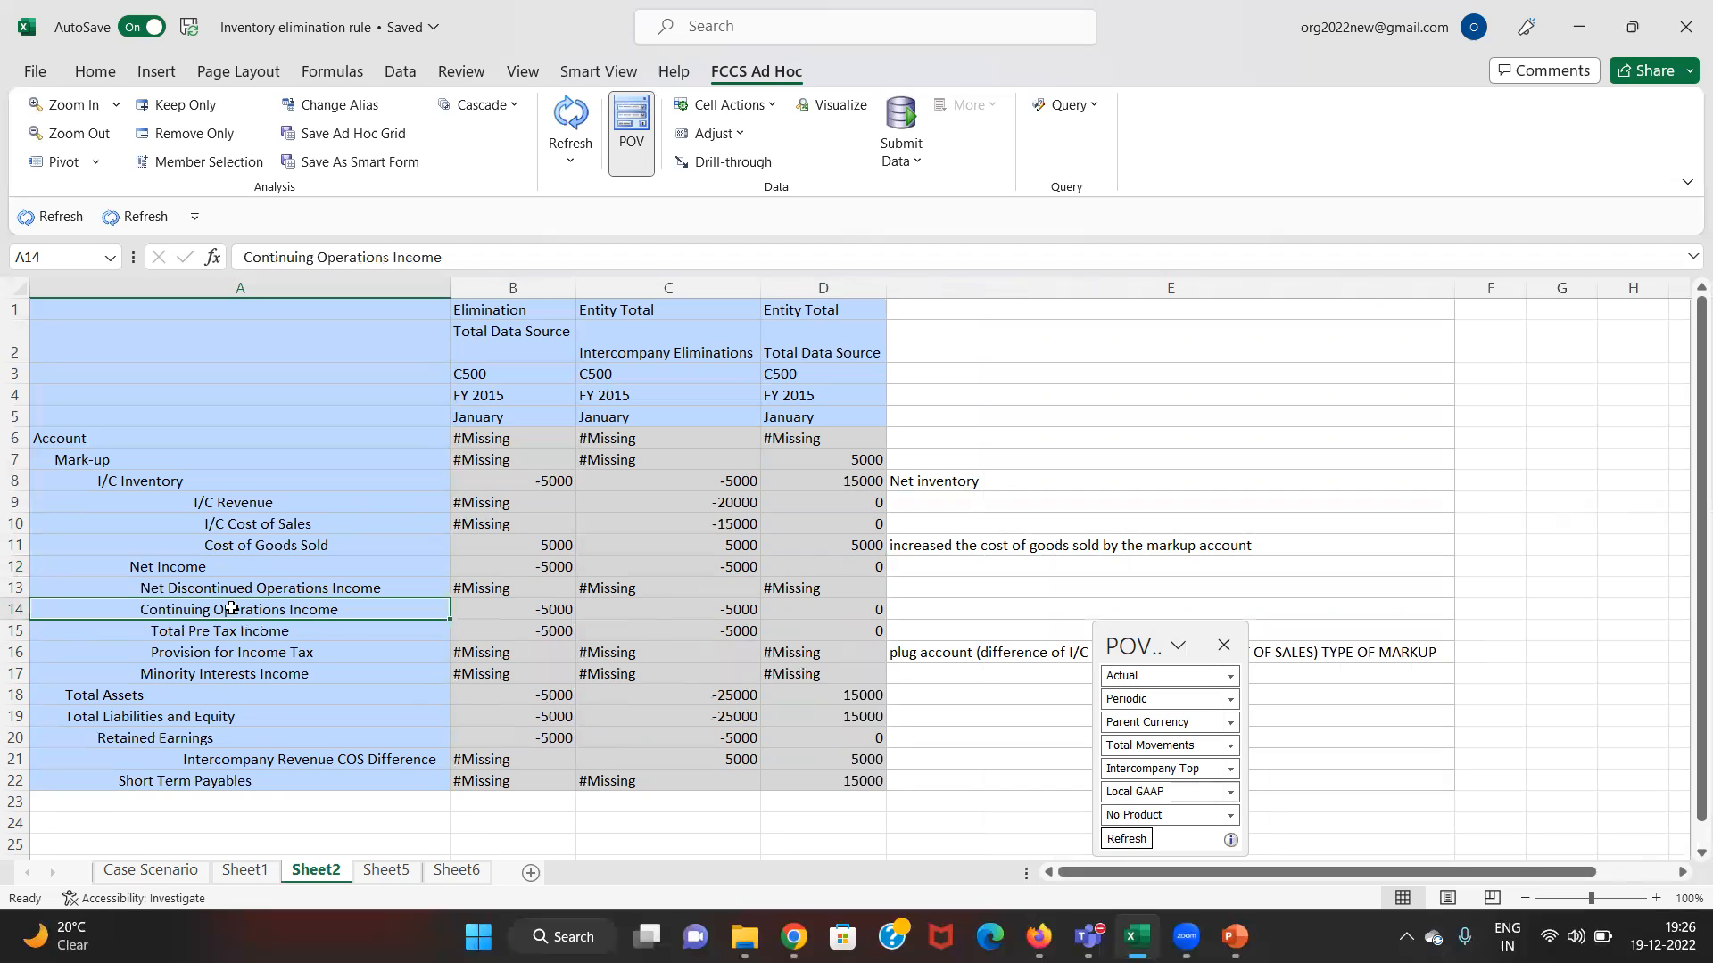
{"action": "double_click", "coordinate": [235, 637]}
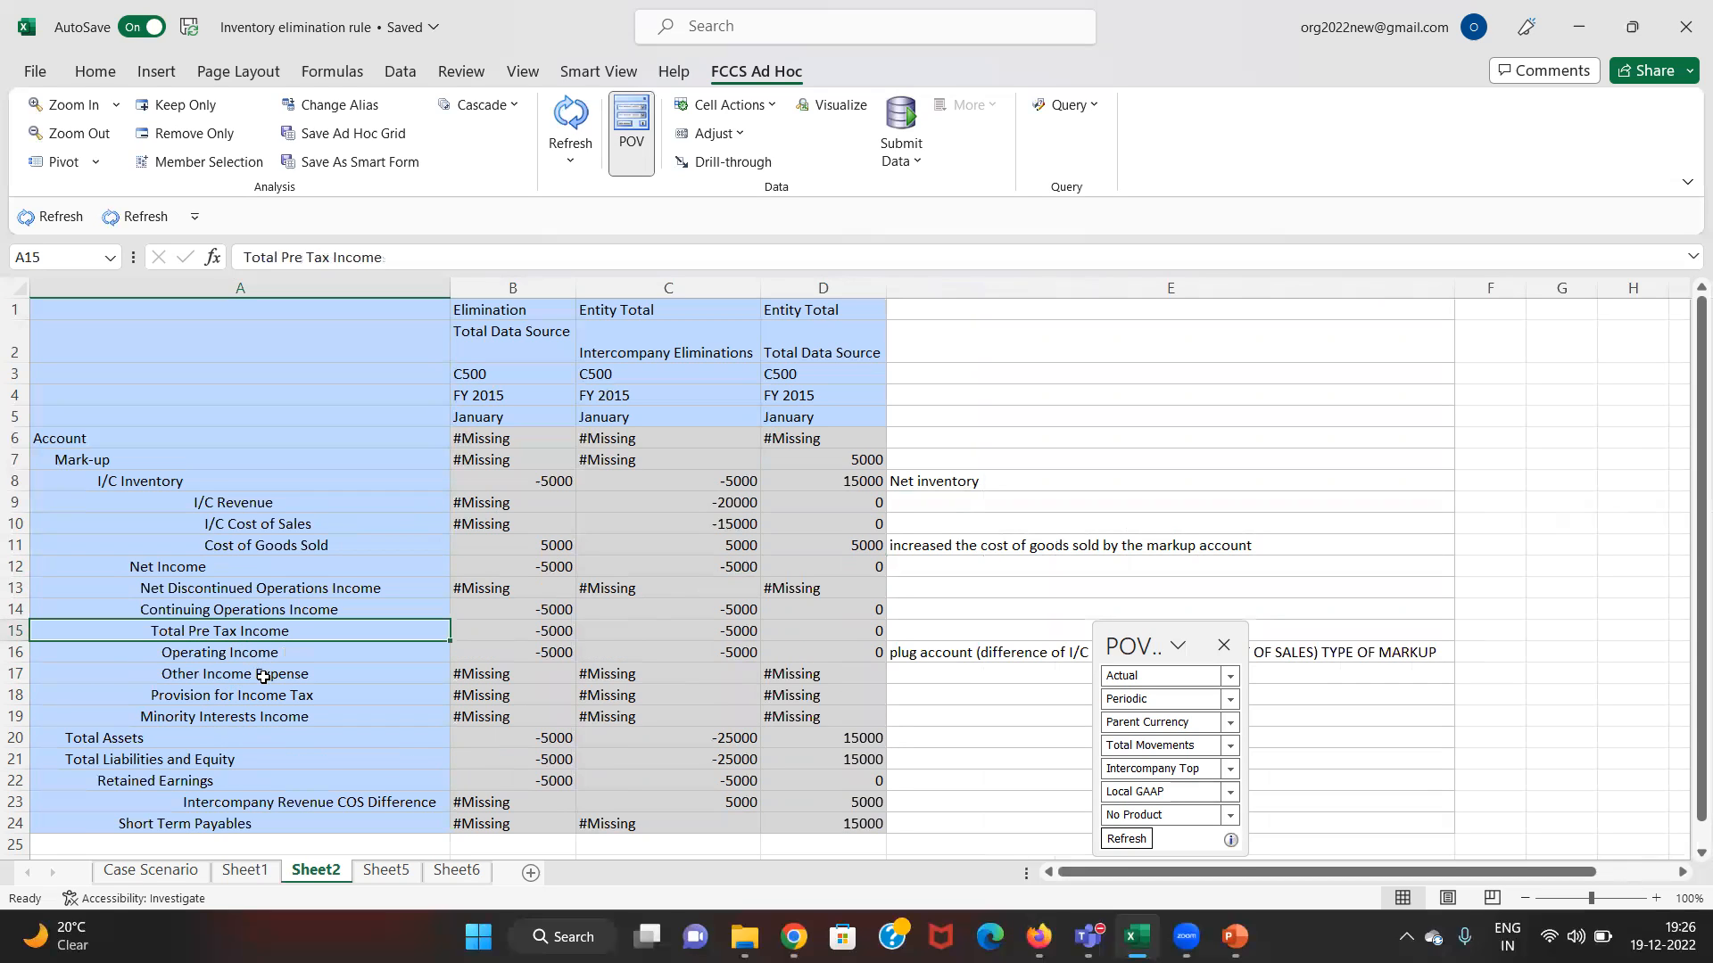
{"action": "double_click", "coordinate": [247, 652]}
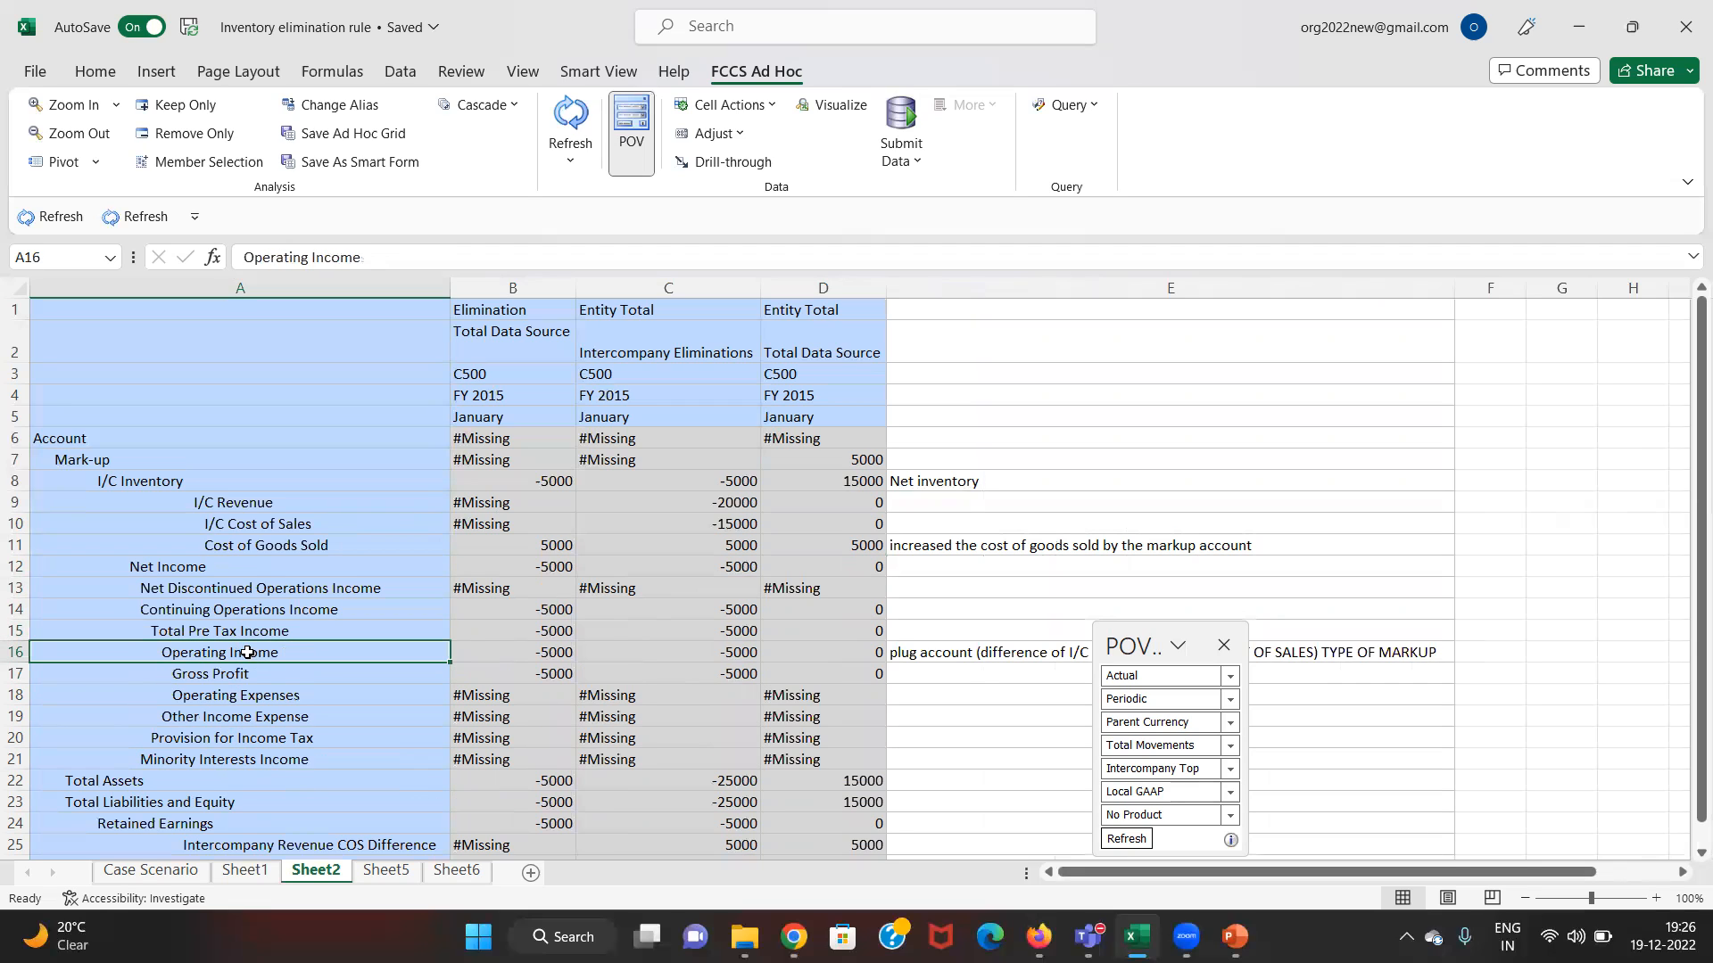
{"action": "double_click", "coordinate": [249, 672]}
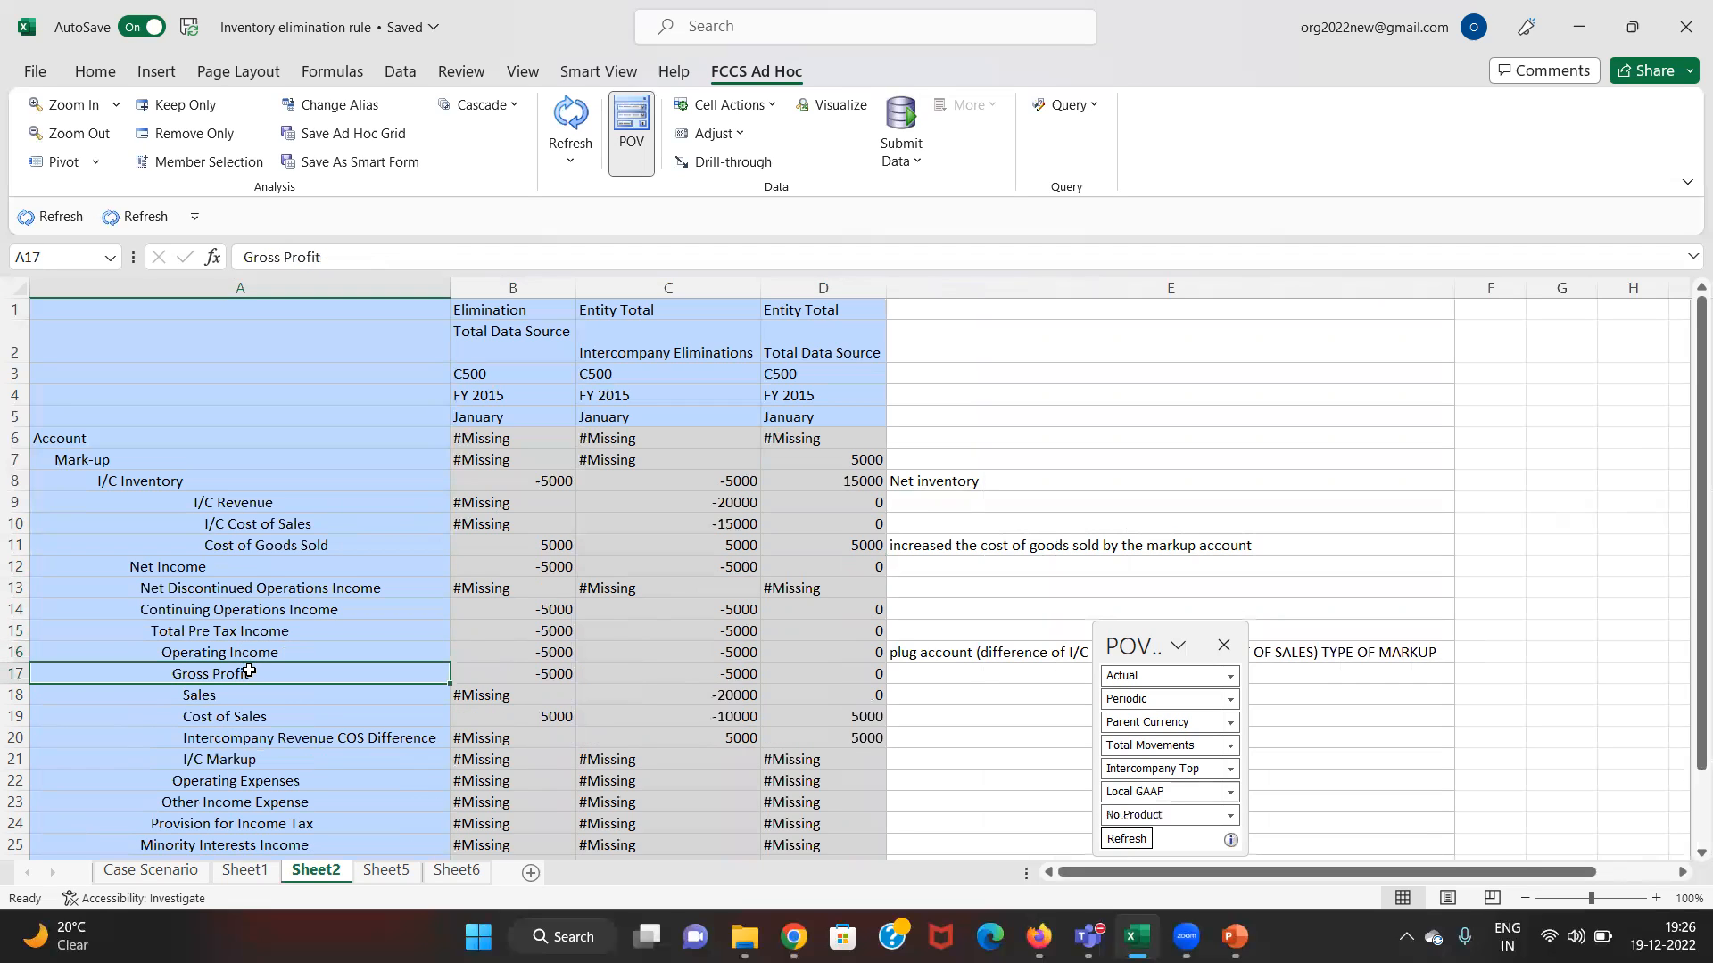
- Examine the Cost of Sales and Intercompany Revenue COS Difference amounts that feed Gross Profit and Net Income
{"action": "left_click", "coordinate": [304, 724]}
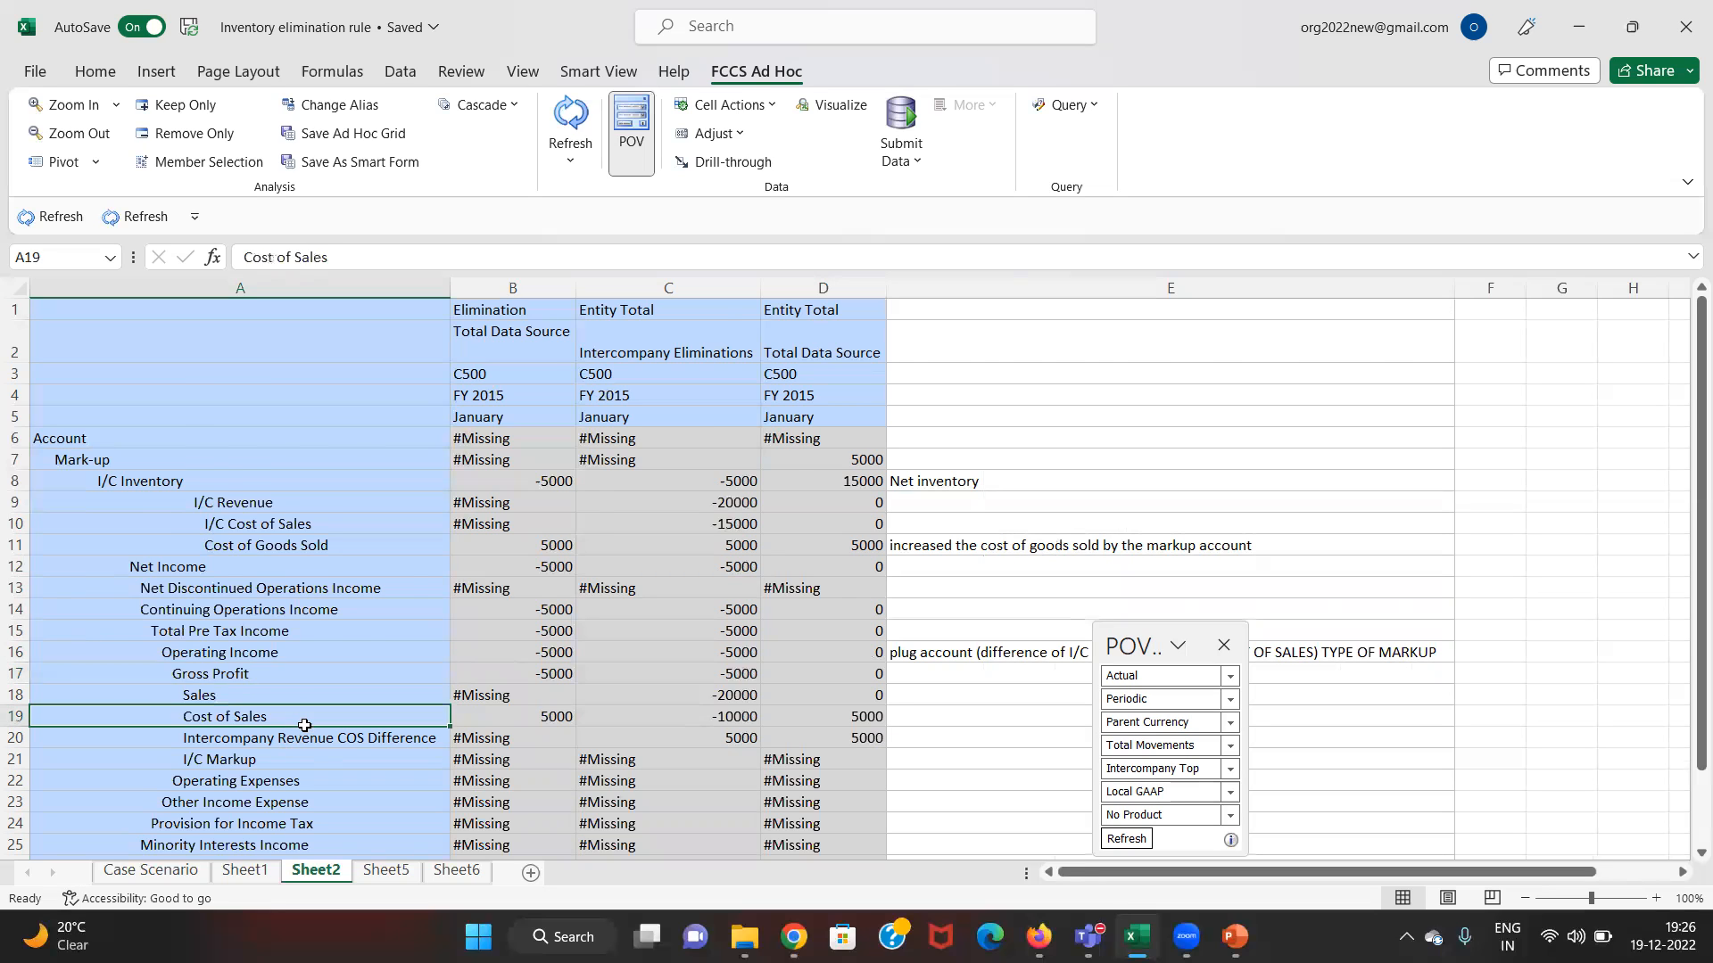
{"action": "key", "text": "ctrl+Down"}
{"action": "left_click_drag", "start_coordinate": [319, 354], "coordinate": [797, 352]}
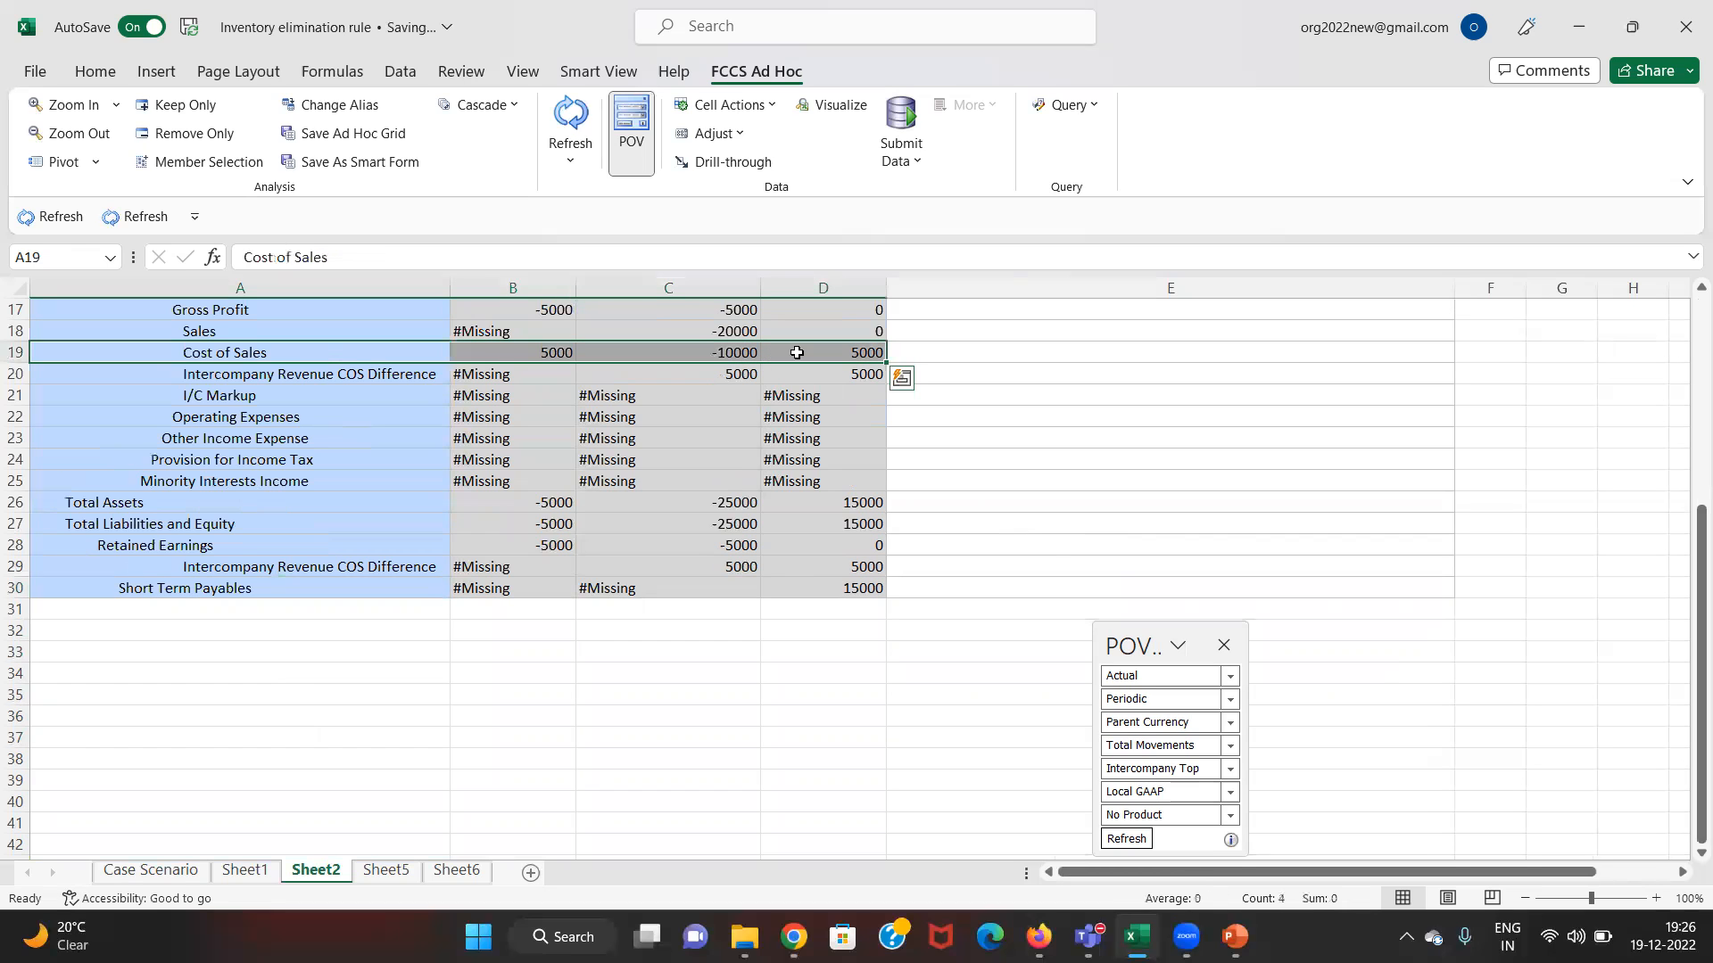
{"action": "scroll", "coordinate": [797, 352], "scroll_direction": "up", "scroll_amount": 2}
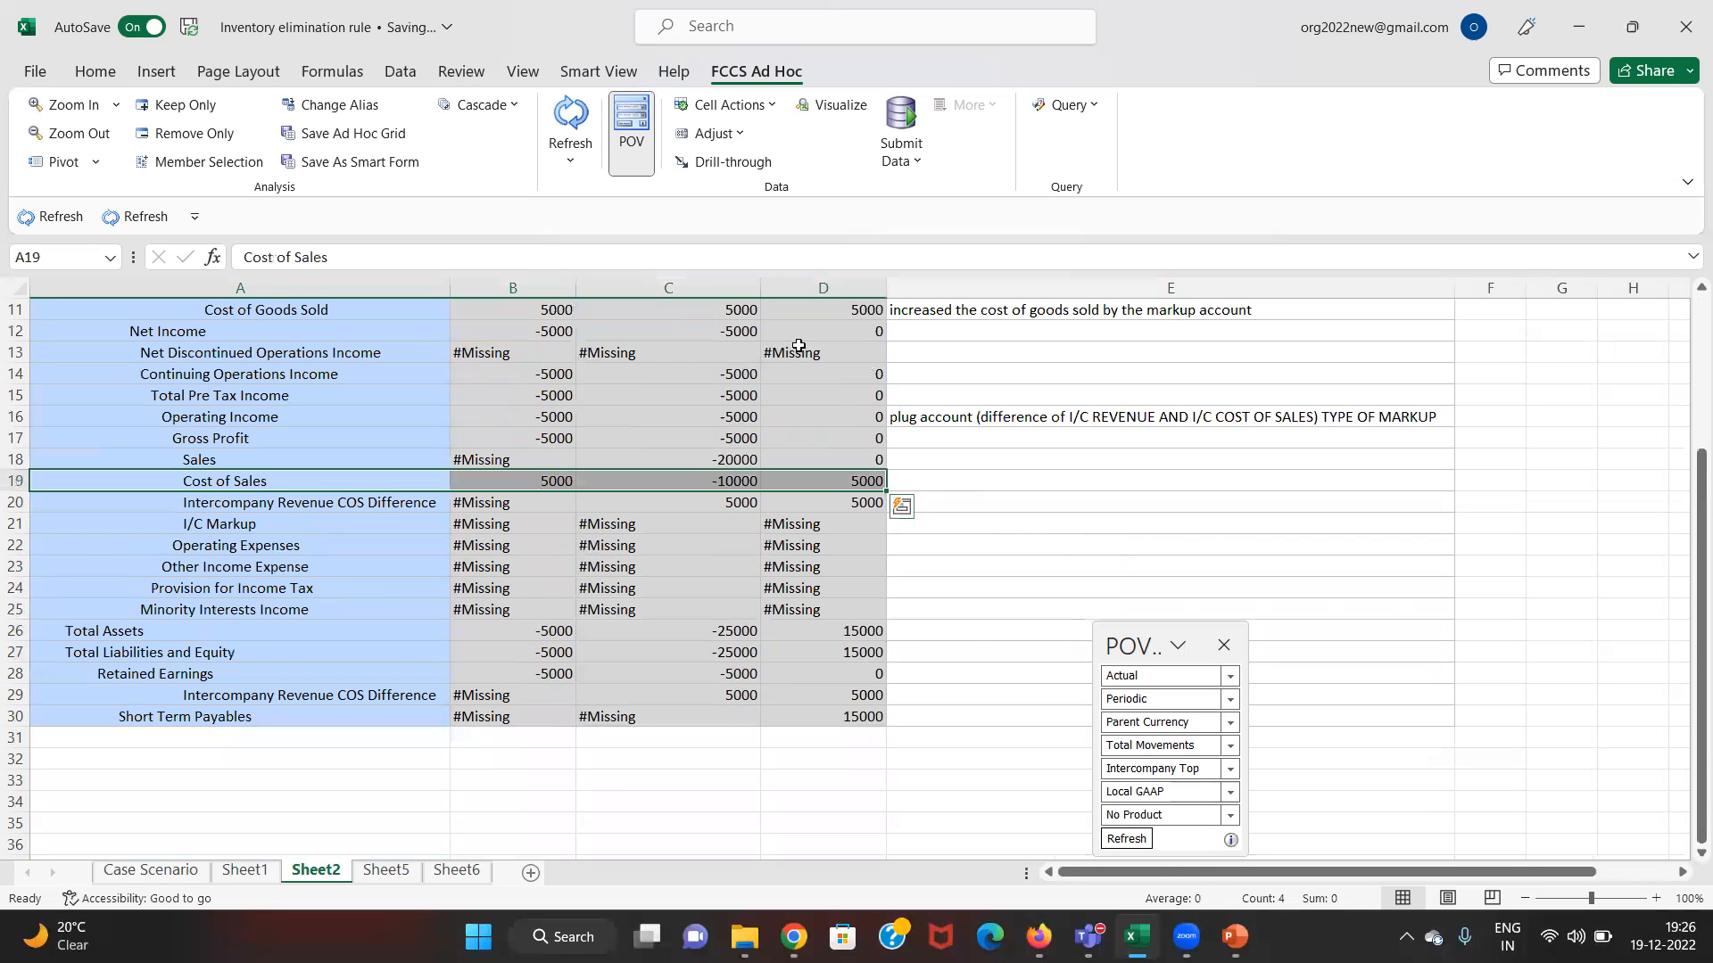
{"action": "left_click", "coordinate": [857, 503]}
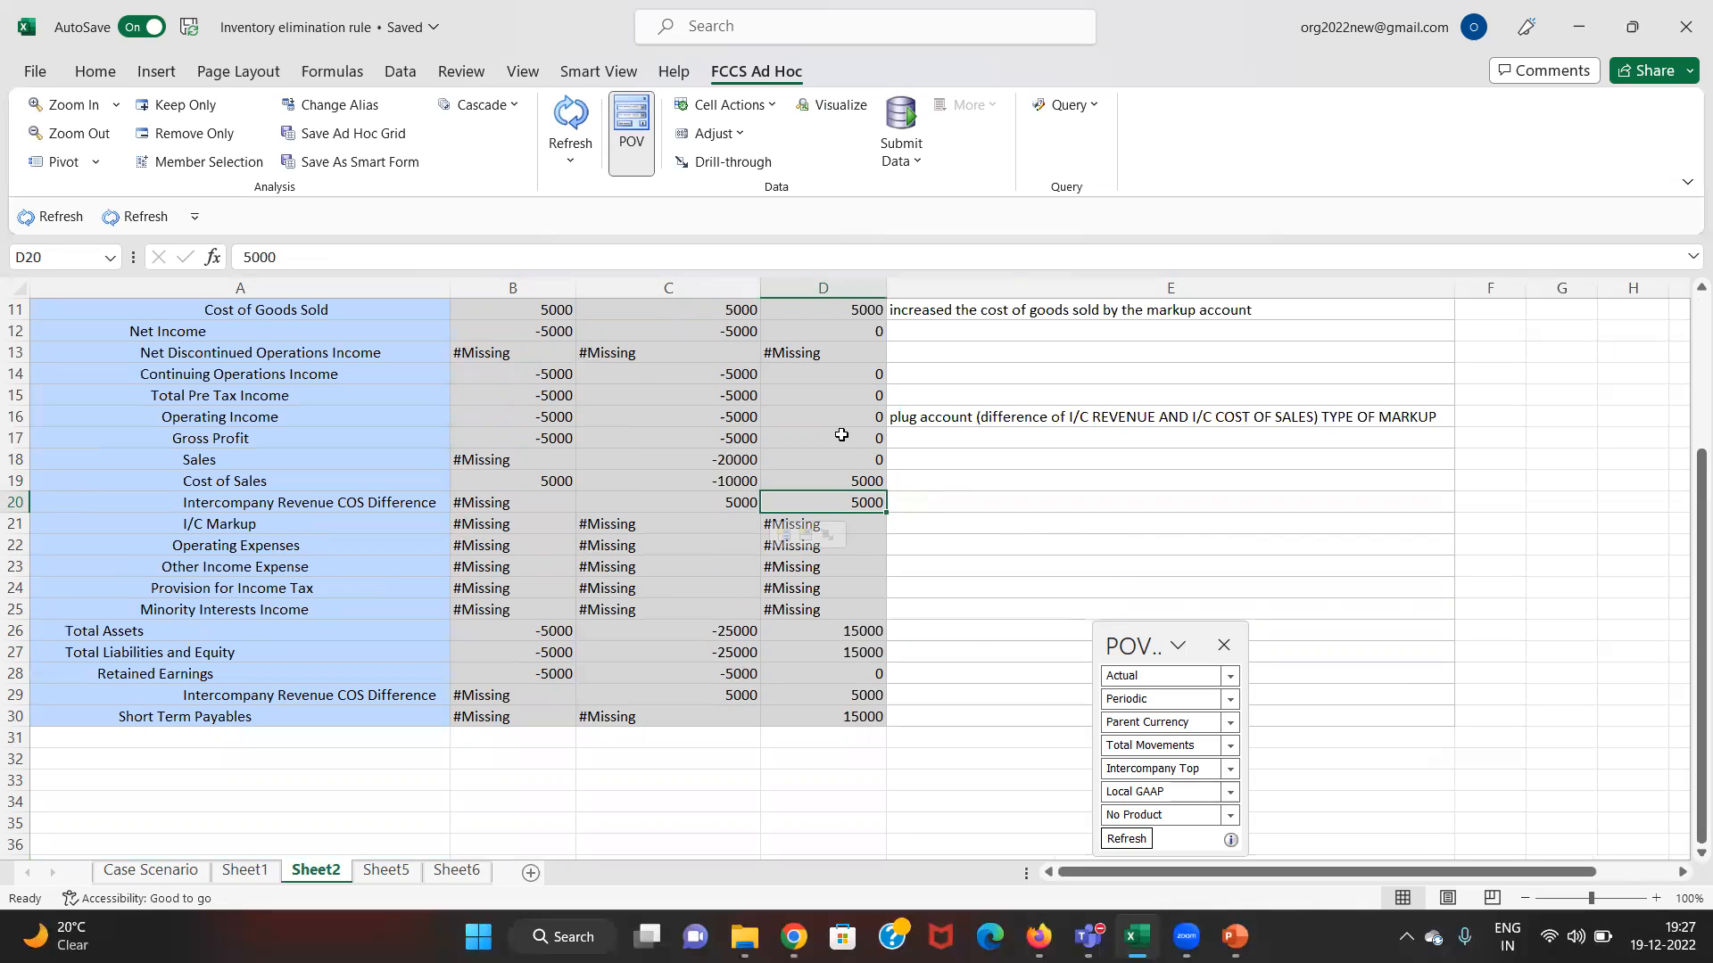
{"action": "left_click", "coordinate": [868, 316]}
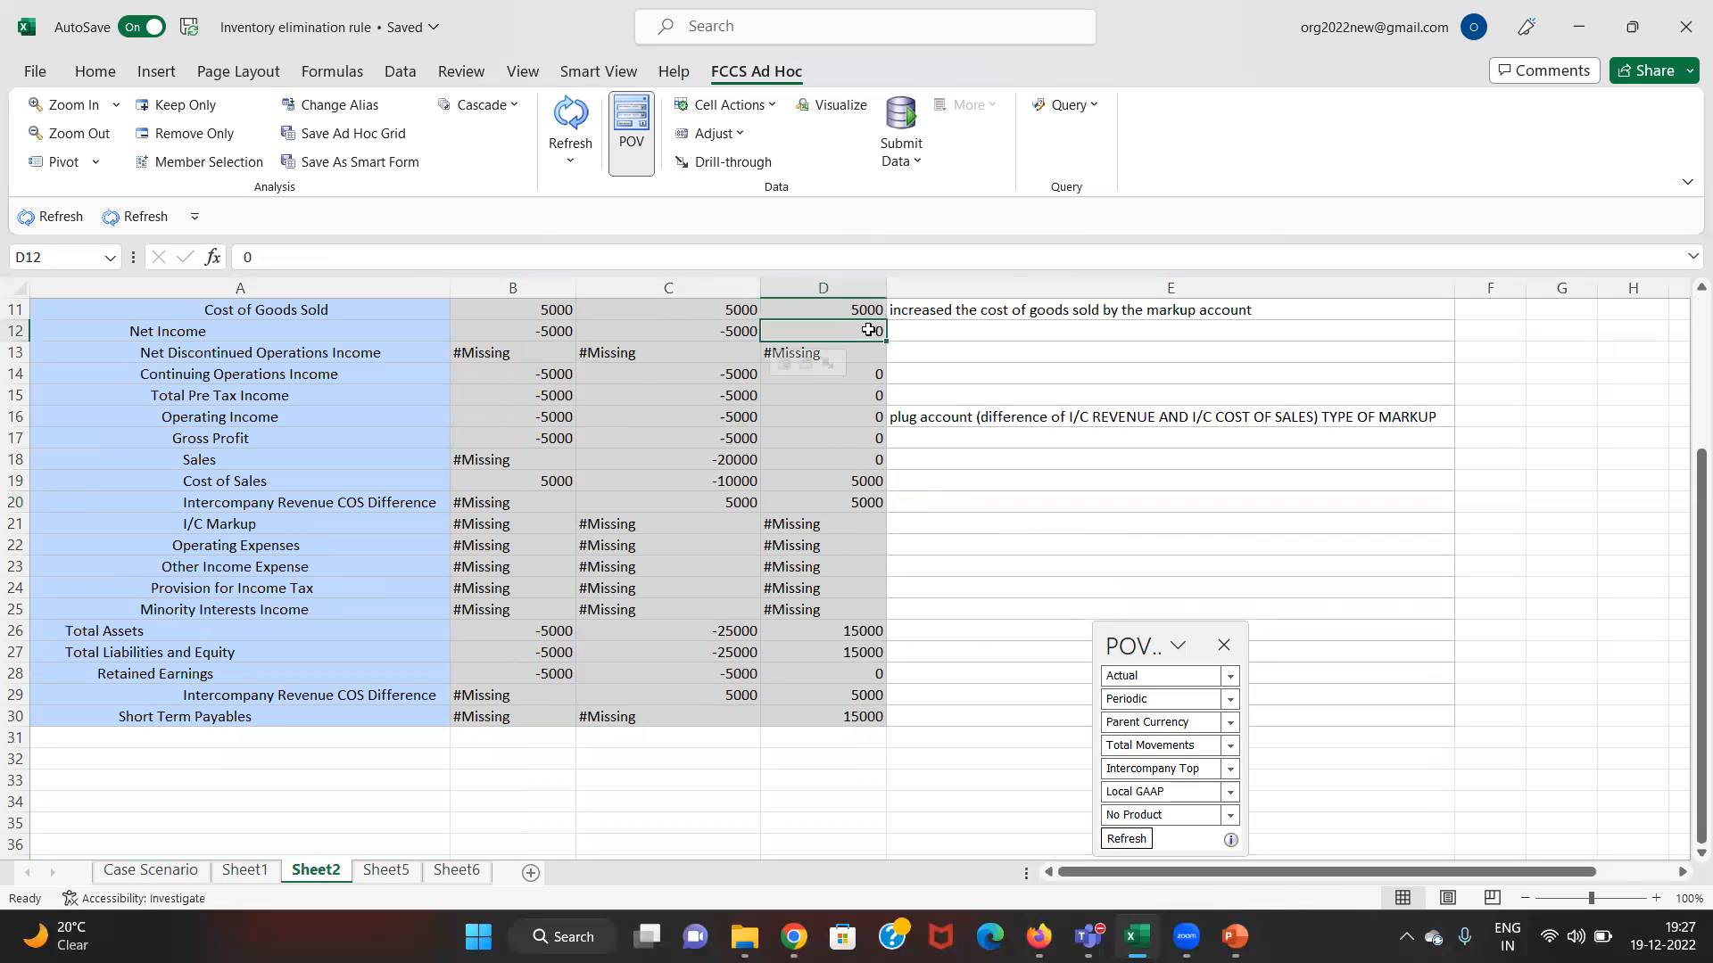
- Make the I/C Inventory amount in the Entity Total Total Data Source column bold
{"action": "scroll", "coordinate": [868, 329], "scroll_direction": "up", "scroll_amount": 4}
{"action": "left_click", "coordinate": [868, 330]}
{"action": "key", "text": "Down"}
{"action": "key", "text": "Down"}
{"action": "key", "text": "Down"}
{"action": "key", "text": "Down"}
{"action": "key", "text": "Down"}
{"action": "key", "text": "Down"}
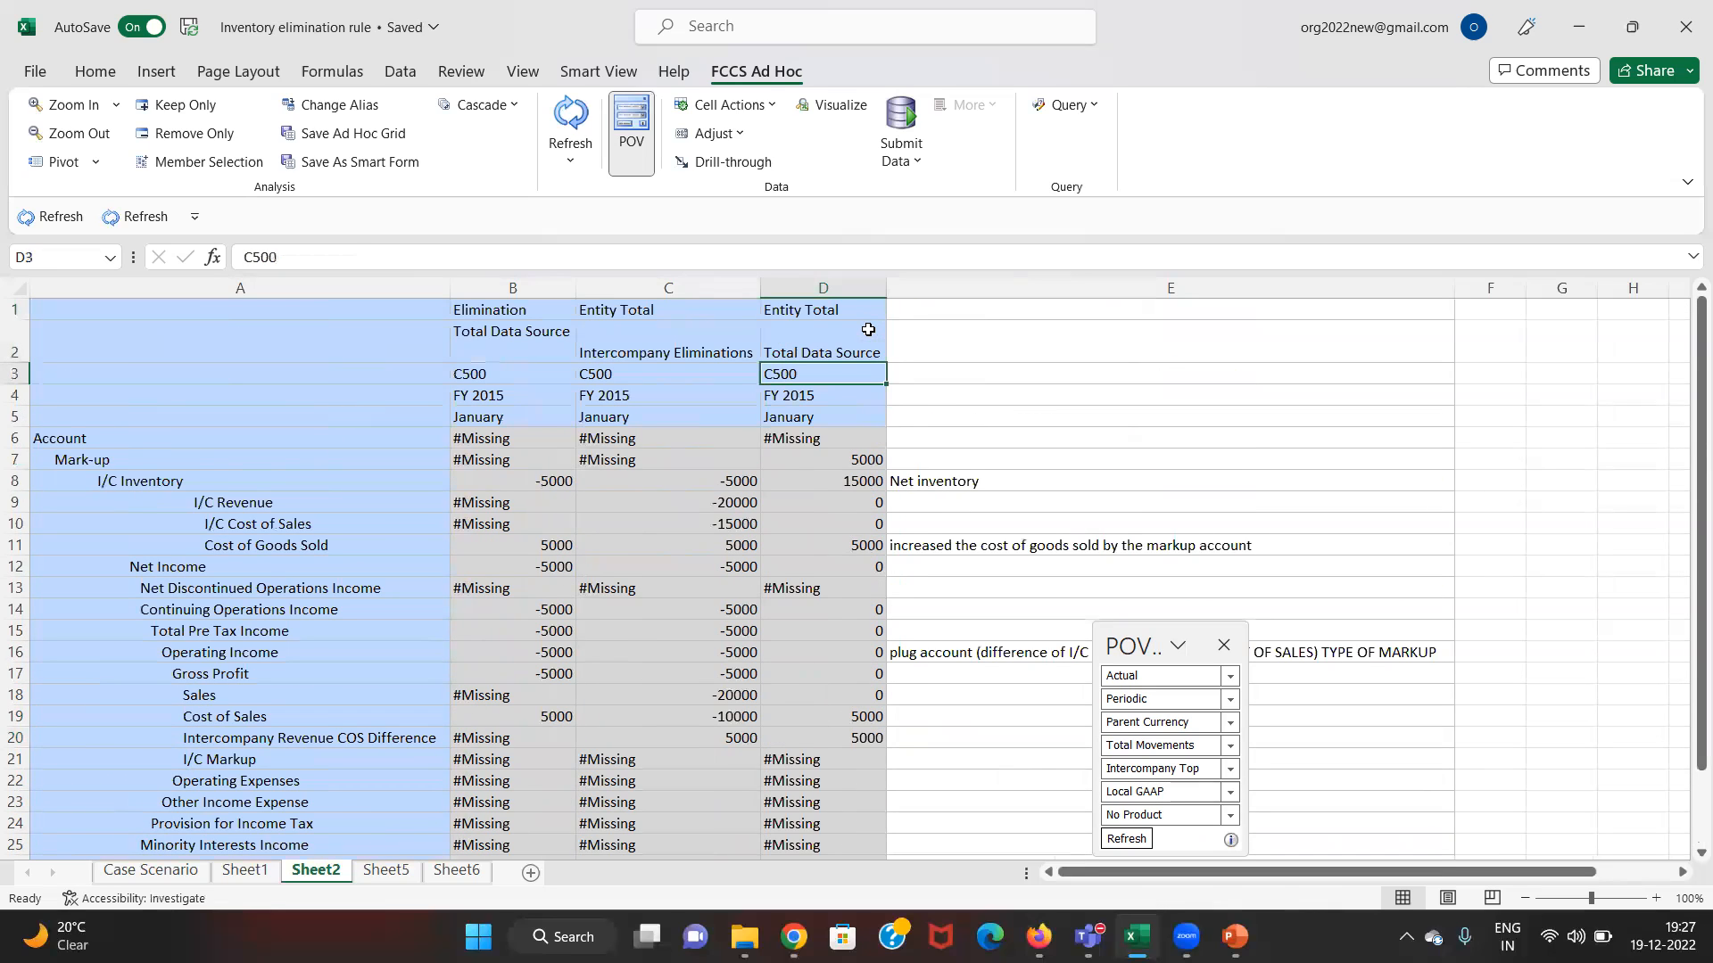
{"action": "key", "text": "ctrl+b"}
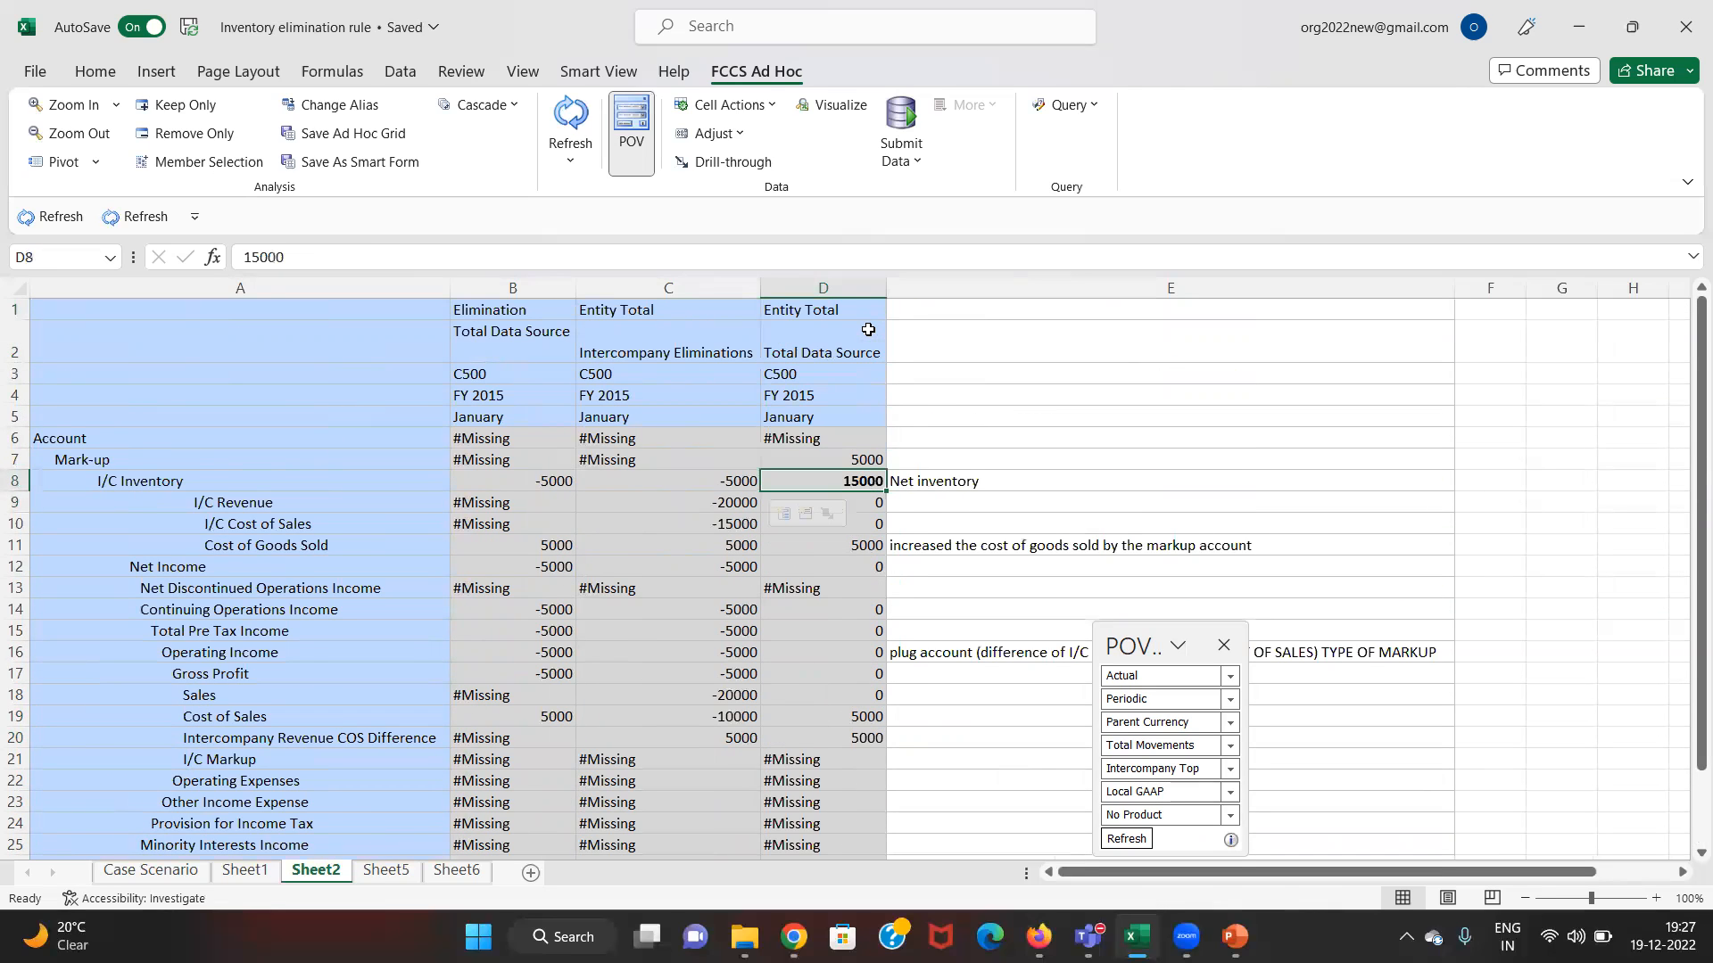
- Make the Short Term Payables amount in the Entity Total Total Data Source column bold
{"action": "key", "text": "Tab"}
{"action": "key", "text": "Return"}
{"action": "key", "text": "Down"}
{"action": "key", "text": "Down"}
{"action": "key", "text": "Down"}
{"action": "key", "text": "Down"}
{"action": "key", "text": "Down"}
{"action": "key", "text": "Down"}
{"action": "key", "text": "Down"}
{"action": "key", "text": "Down"}
{"action": "key", "text": "Down"}
{"action": "key", "text": "Down"}
{"action": "key", "text": "Down"}
{"action": "key", "text": "Down"}
{"action": "key", "text": "Down"}
{"action": "key", "text": "Down"}
{"action": "key", "text": "Down"}
{"action": "key", "text": "Down"}
{"action": "key", "text": "Down"}
{"action": "key", "text": "Down"}
{"action": "key", "text": "Down"}
{"action": "key", "text": "Down"}
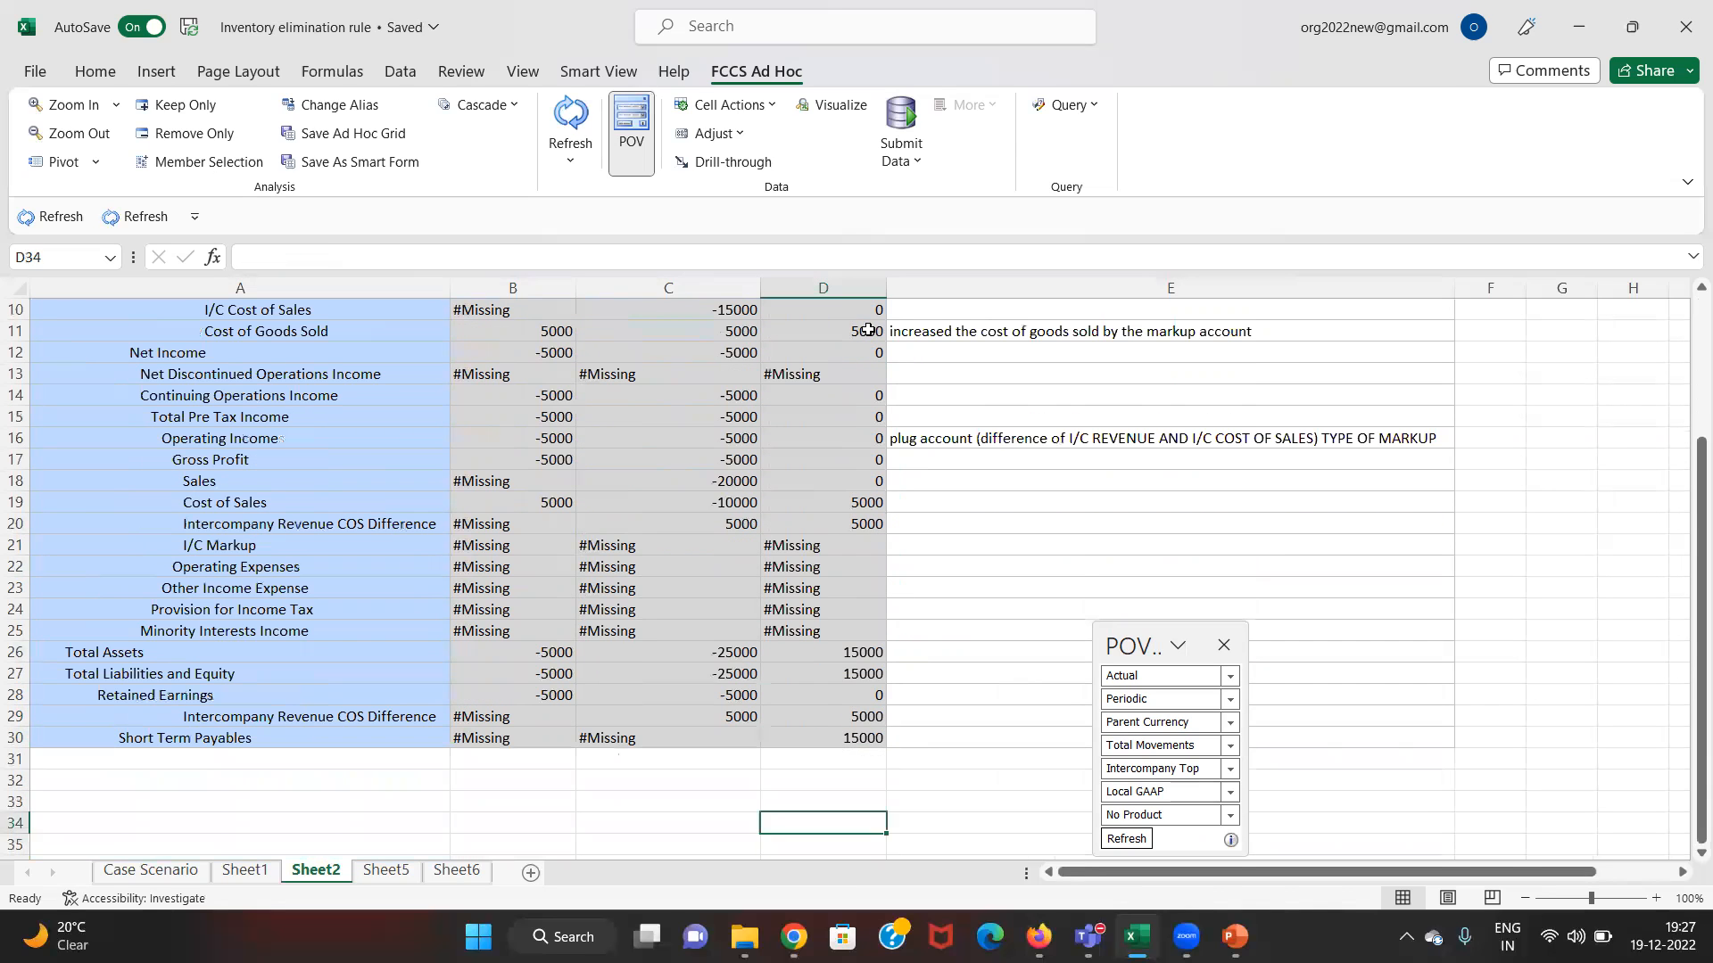
{"action": "key", "text": "Up"}
{"action": "key", "text": "ctrl+b"}
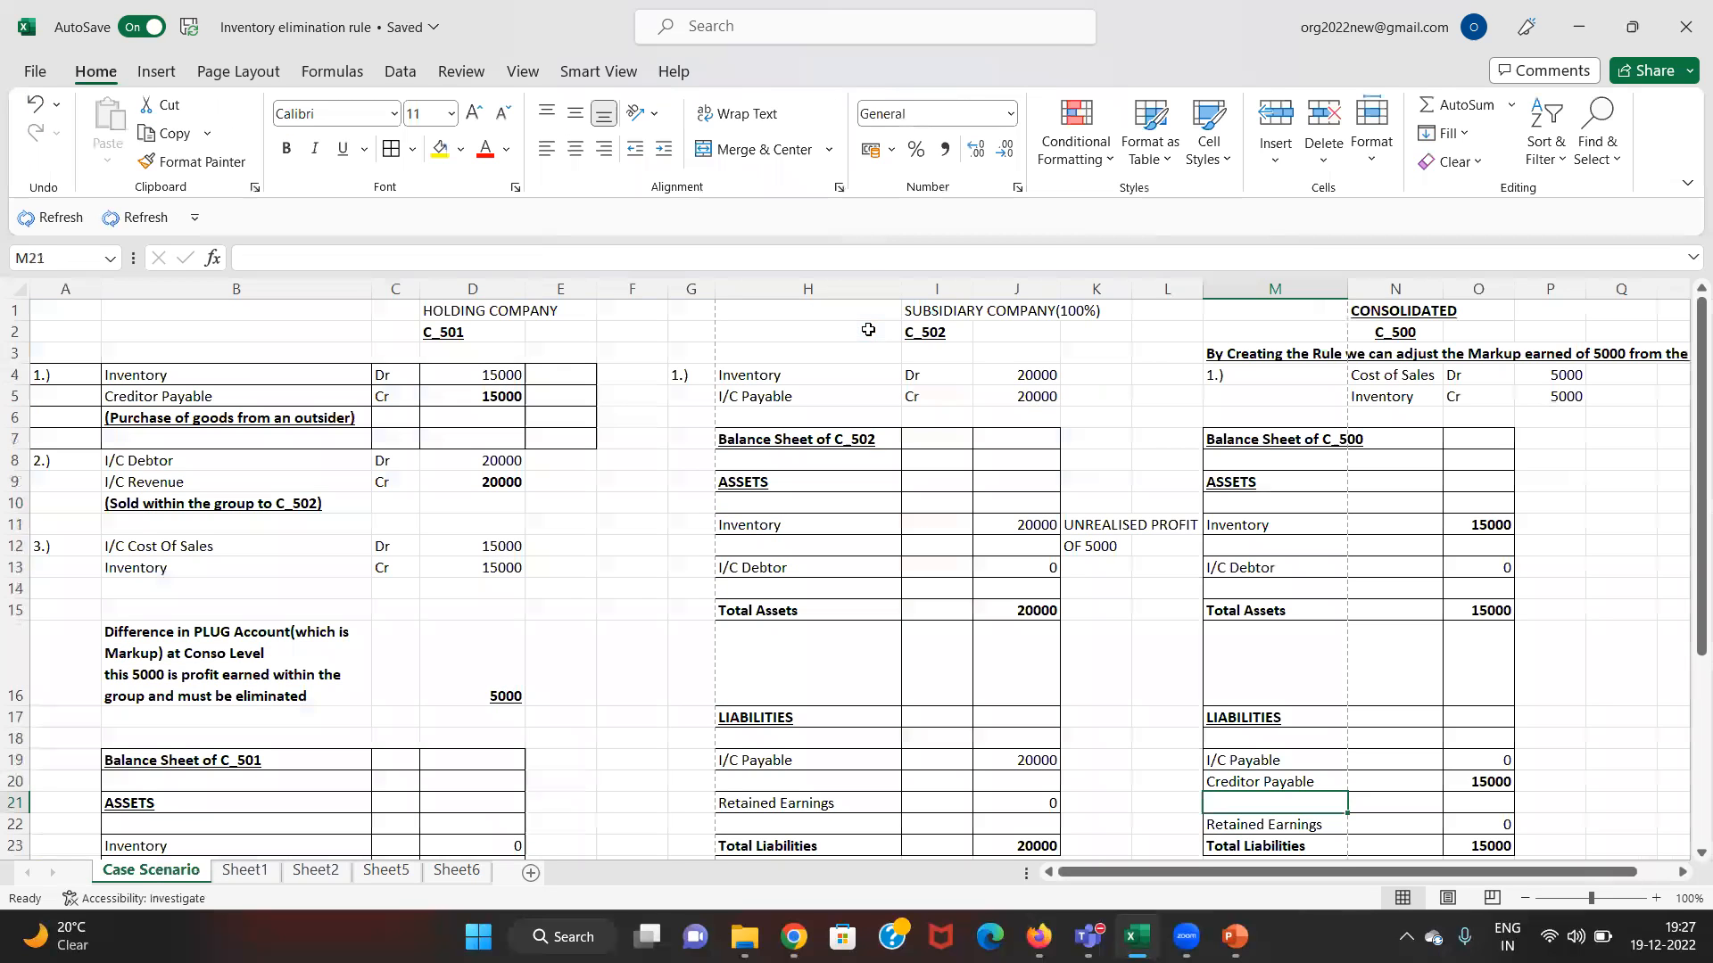
- Check the C_500 consolidated balance sheet on the Case Scenario sheet against the Sheet2 amounts
{"action": "key", "text": "Right"}
{"action": "key", "text": "Right"}
{"action": "key", "text": "Right"}
{"action": "key", "text": "Right"}
{"action": "key", "text": "Down"}
{"action": "key", "text": "Up"}
{"action": "key", "text": "Down"}
{"action": "key", "text": "Left"}
{"action": "key", "text": "Left"}
{"action": "key", "text": "Up"}
{"action": "key", "text": "Up"}
{"action": "key", "text": "Up"}
{"action": "key", "text": "Up"}
{"action": "key", "text": "Up"}
{"action": "key", "text": "Up"}
{"action": "key", "text": "Up"}
{"action": "key", "text": "Up"}
{"action": "key", "text": "Up"}
{"action": "key", "text": "Up"}
{"action": "key", "text": "Up"}
{"action": "key", "text": "Up"}
{"action": "key", "text": "Up"}
{"action": "key", "text": "Up"}
{"action": "key", "text": "Up"}
{"action": "key", "text": "Up"}
{"action": "key", "text": "Up"}
{"action": "key", "text": "Up"}
{"action": "key", "text": "Up"}
{"action": "key", "text": "Up"}
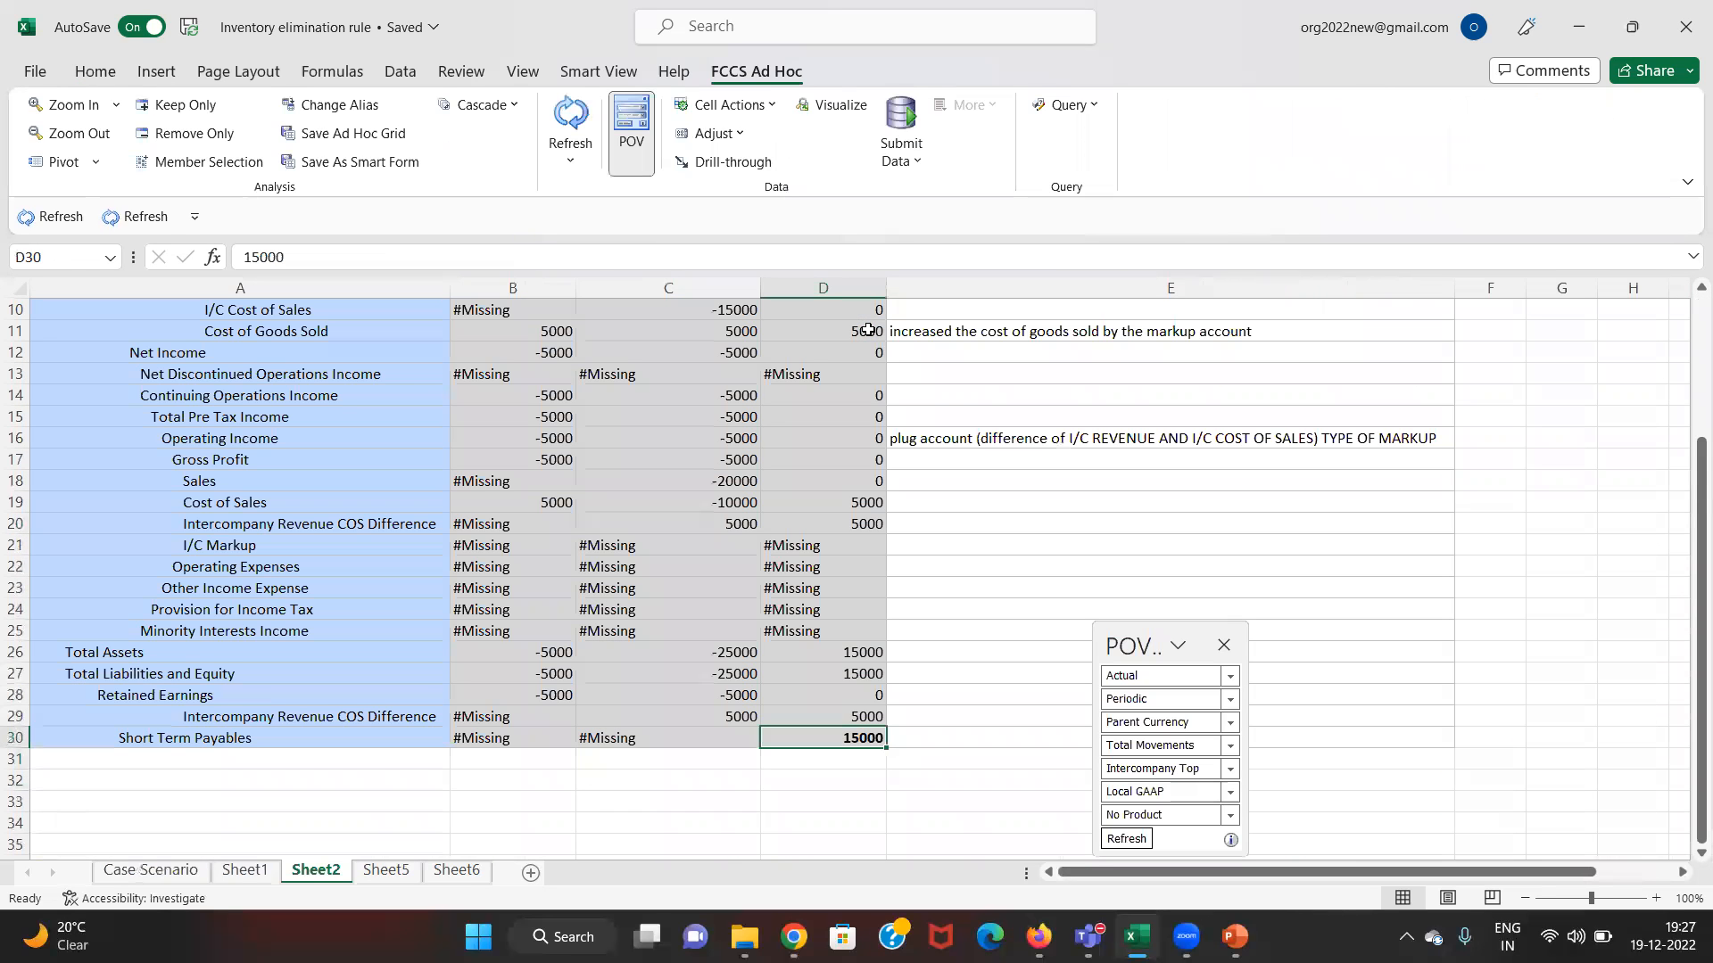
- Review the Entity Total Total Data Source amounts from Short Term Payables back up to the Account rows
{"action": "key", "text": "Up"}
{"action": "key", "text": "Up"}
{"action": "key", "text": "Up"}
{"action": "key", "text": "Up"}
{"action": "key", "text": "Up"}
{"action": "key", "text": "Up"}
{"action": "key", "text": "Up"}
{"action": "key", "text": "Up"}
{"action": "key", "text": "Up"}
{"action": "key", "text": "Up"}
{"action": "key", "text": "Up"}
{"action": "key", "text": "Up"}
{"action": "key", "text": "Up"}
{"action": "key", "text": "Up"}
{"action": "key", "text": "Up"}
{"action": "key", "text": "Up"}
{"action": "key", "text": "Up"}
{"action": "key", "text": "Up"}
{"action": "key", "text": "Up"}
{"action": "key", "text": "Up"}
{"action": "key", "text": "Up"}
{"action": "key", "text": "Up"}
{"action": "key", "text": "Up"}
{"action": "key", "text": "Up"}
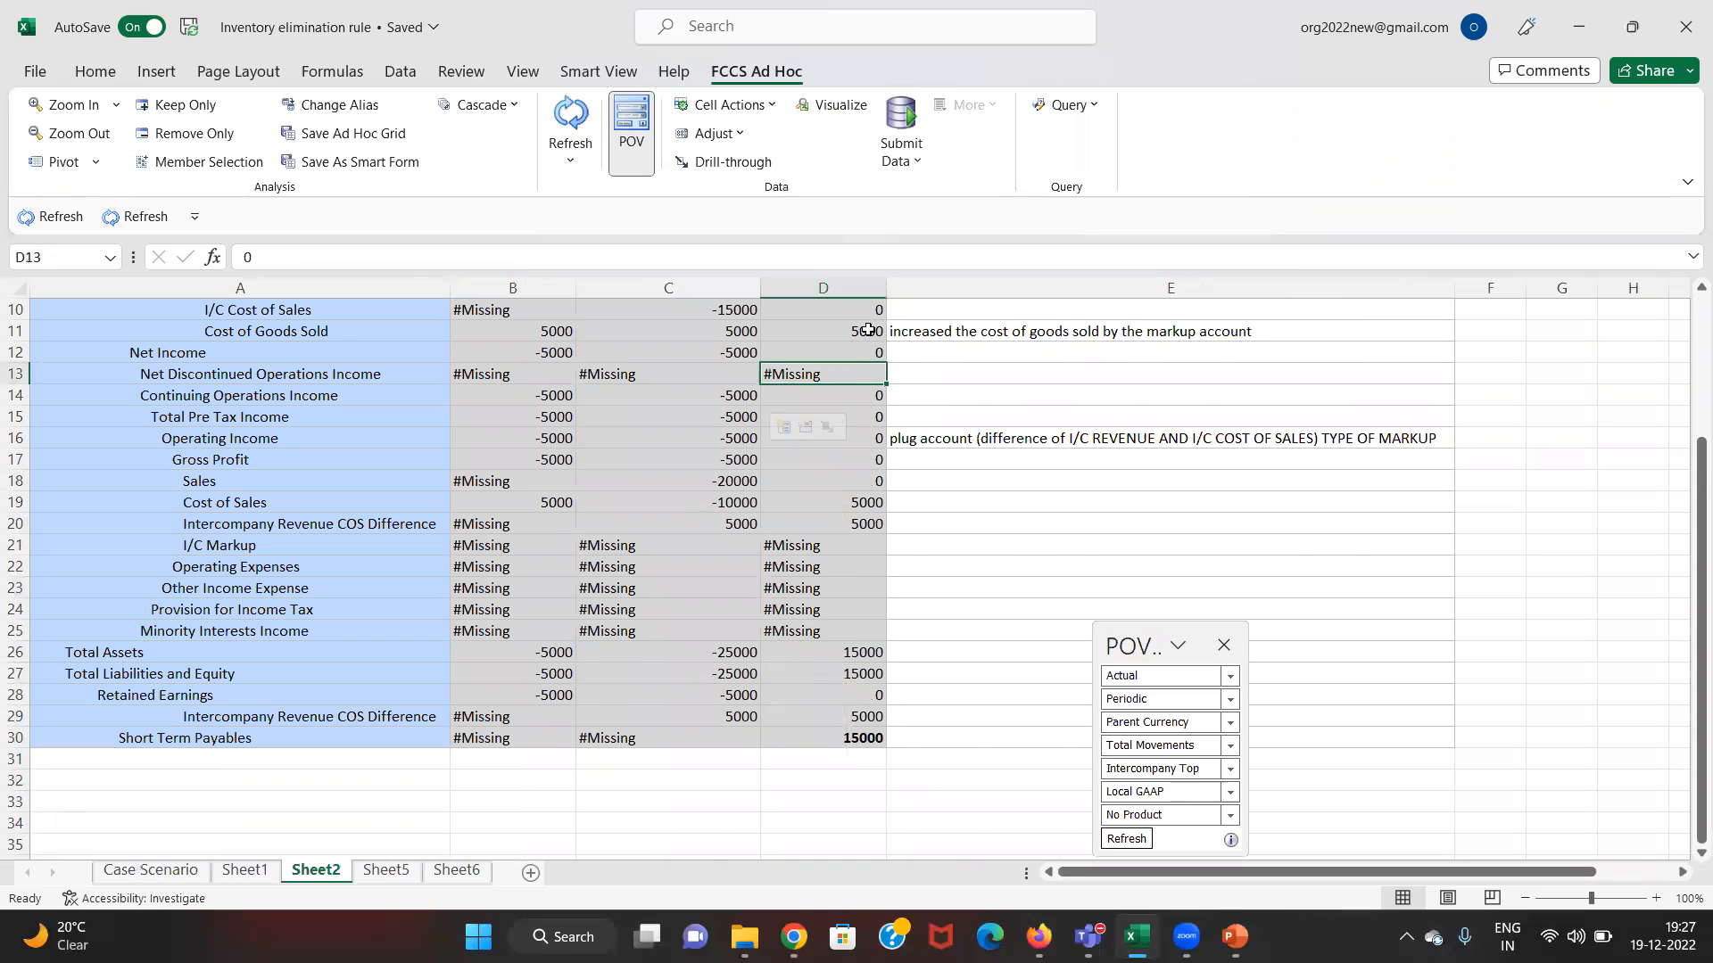
- Make the entire Total Assets and Total Liabilities and Equity rows bold
{"action": "key", "text": "Down"}
{"action": "key", "text": "Down"}
{"action": "key", "text": "Down"}
{"action": "key", "text": "Down"}
{"action": "key", "text": "Down"}
{"action": "key", "text": "Down"}
{"action": "key", "text": "Down"}
{"action": "key", "text": "Down"}
{"action": "key", "text": "Down"}
{"action": "key", "text": "Down"}
{"action": "key", "text": "Down"}
{"action": "key", "text": "Down"}
{"action": "key", "text": "Down"}
{"action": "key", "text": "Down"}
{"action": "key", "text": "Down"}
{"action": "key", "text": "Down"}
{"action": "key", "text": "Down"}
{"action": "key", "text": "Down"}
{"action": "key", "text": "Down"}
{"action": "key", "text": "Down"}
{"action": "key", "text": "Down"}
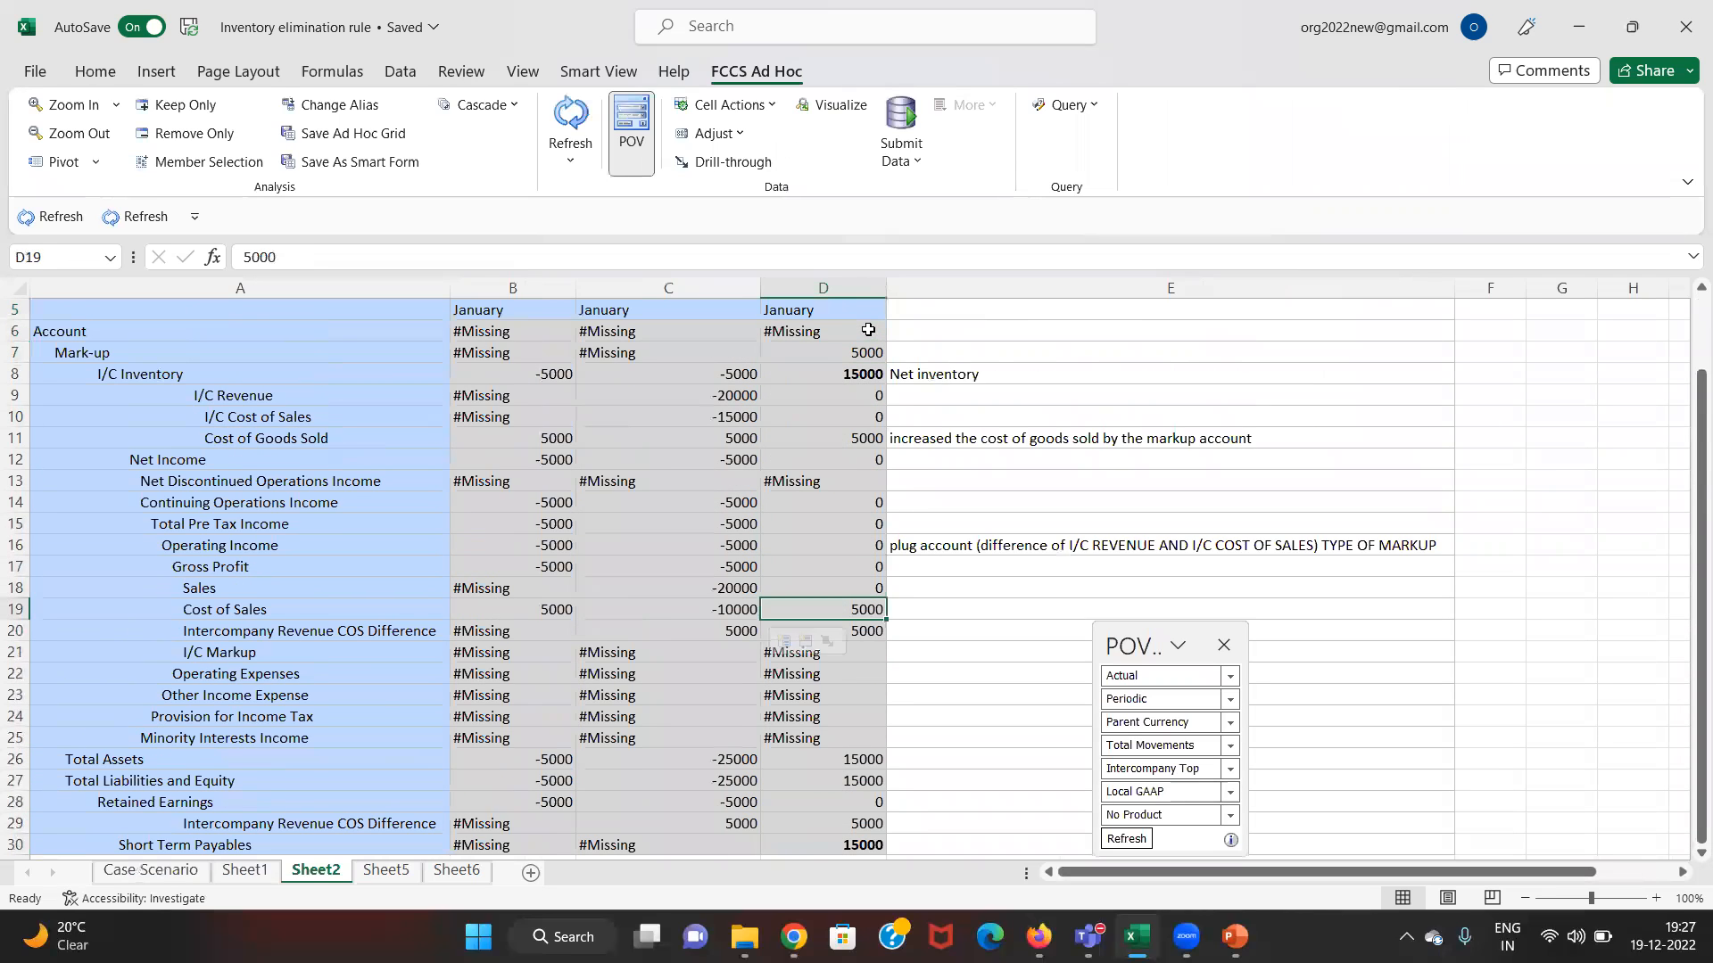
{"action": "key", "text": "shift+space"}
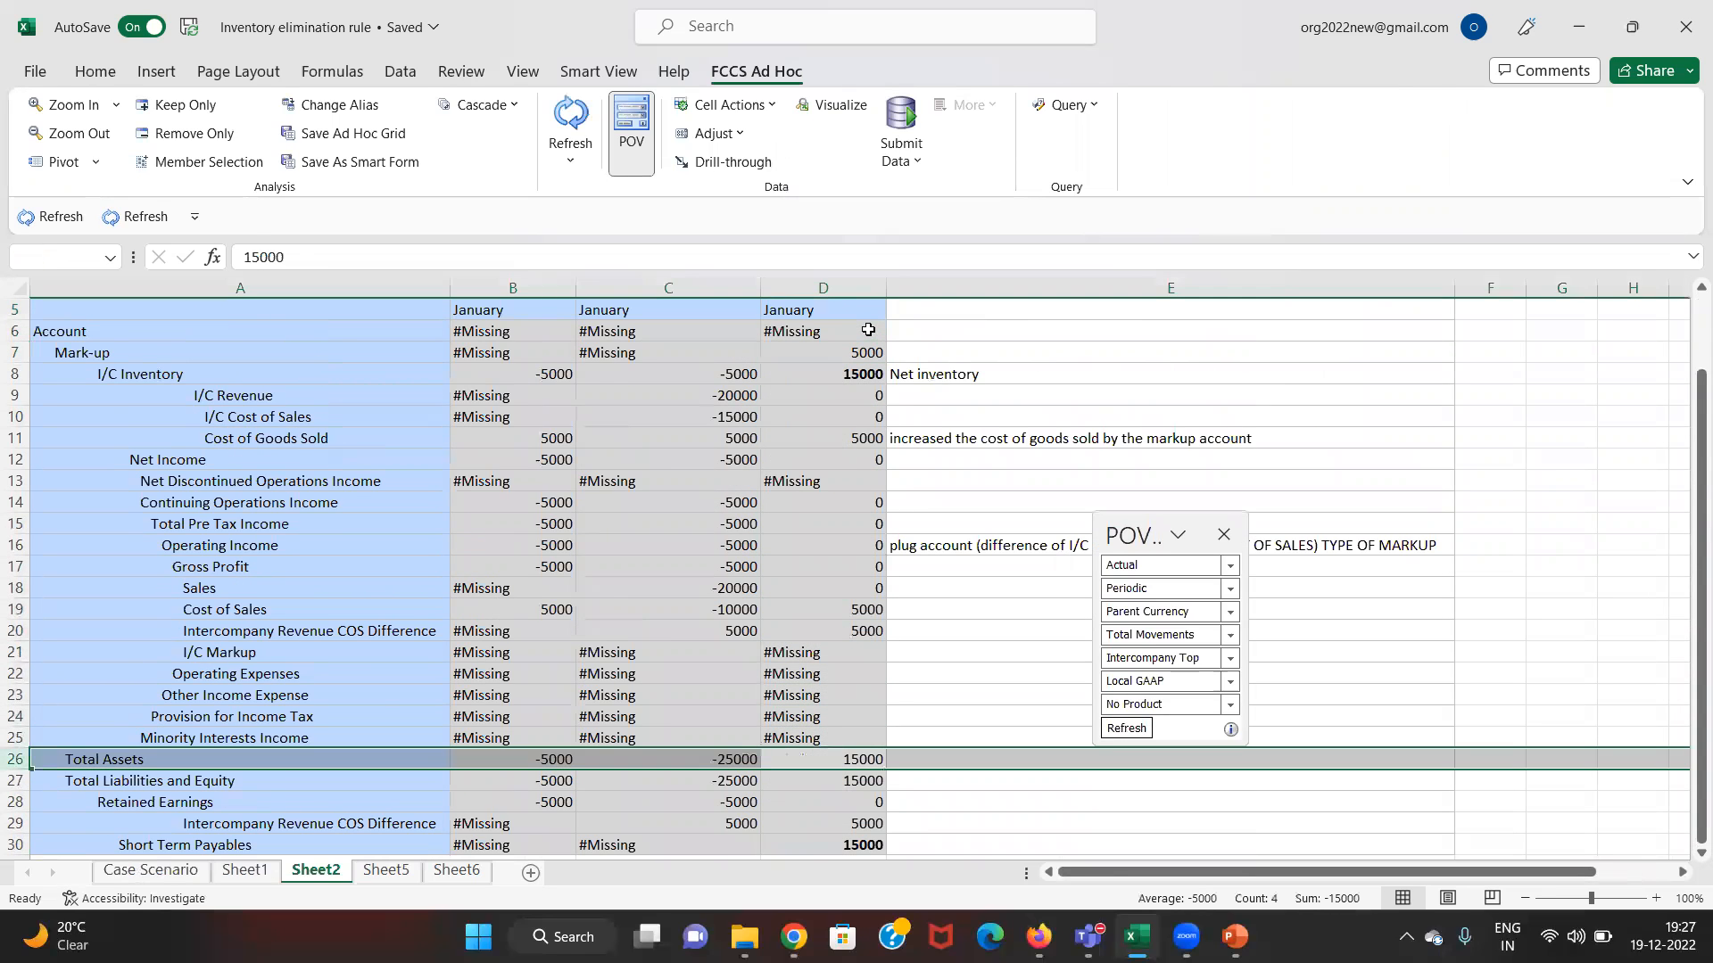
{"action": "key", "text": "shift+Down"}
{"action": "key", "text": "ctrl+b"}
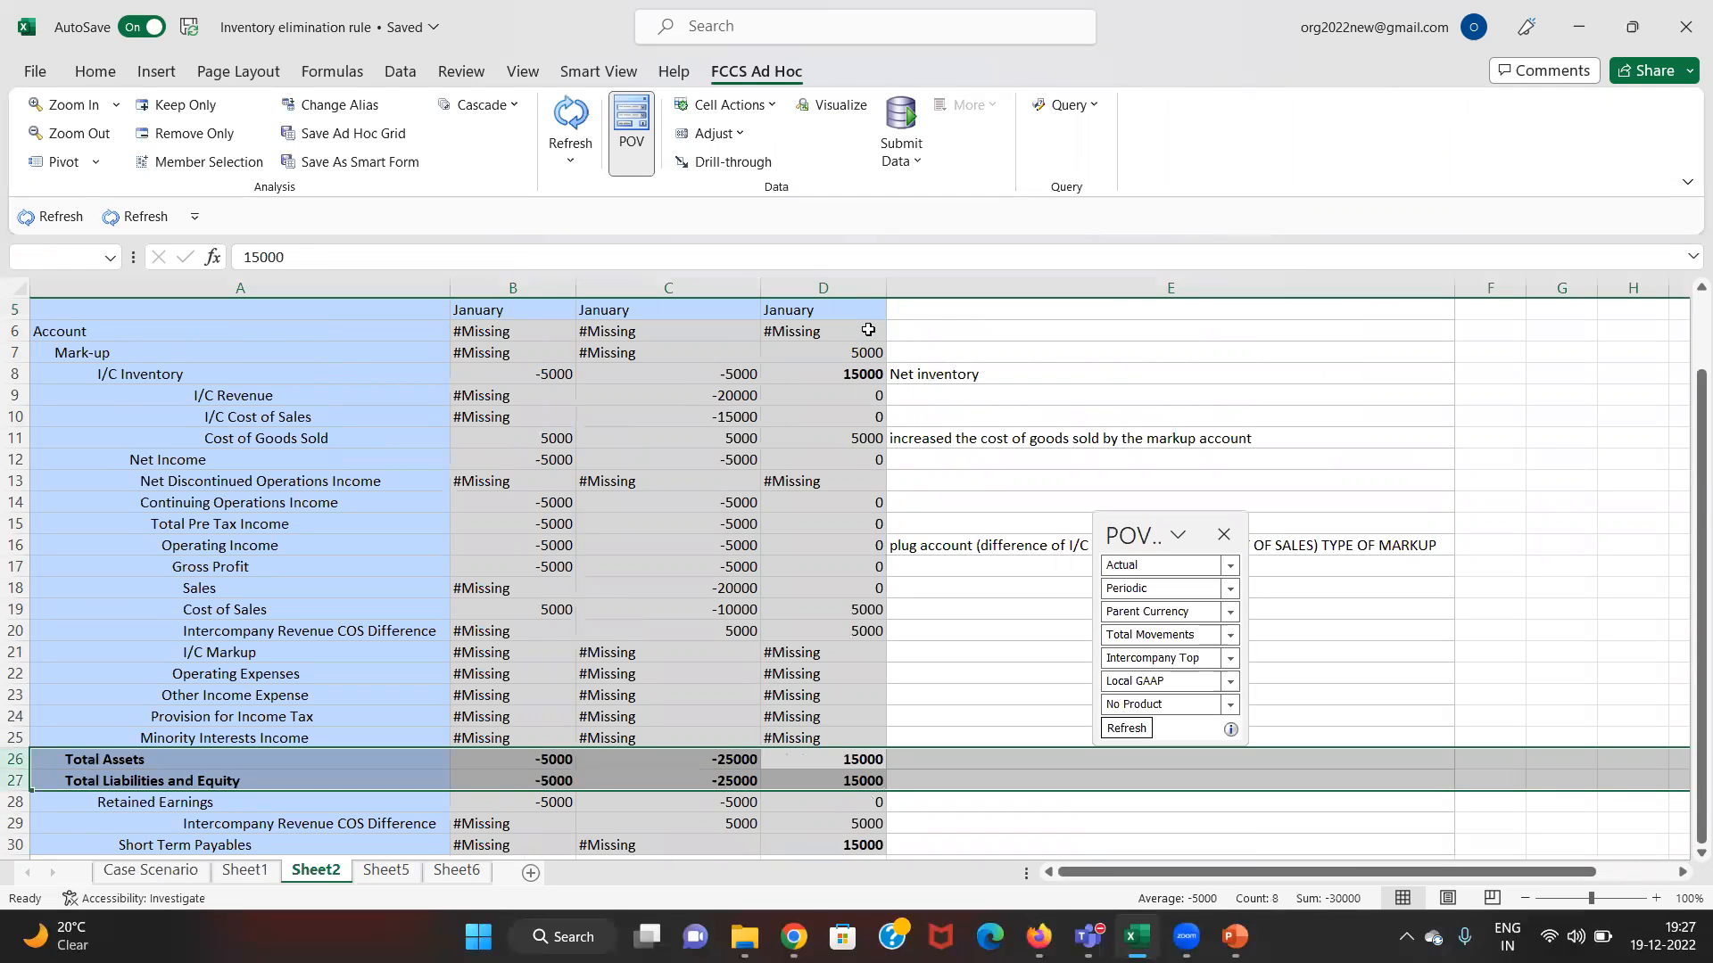
- Annotate Total Assets in E26 with "THE EXACT SAME POSITION WHICH WAS BEFORE ANY INTERCOMPANY TRANSACTION CAN BE ACHIEVED THROUGH THIS RULE"
{"action": "key", "text": "Up"}
{"action": "key", "text": "Down"}
{"action": "key", "text": "Right"}
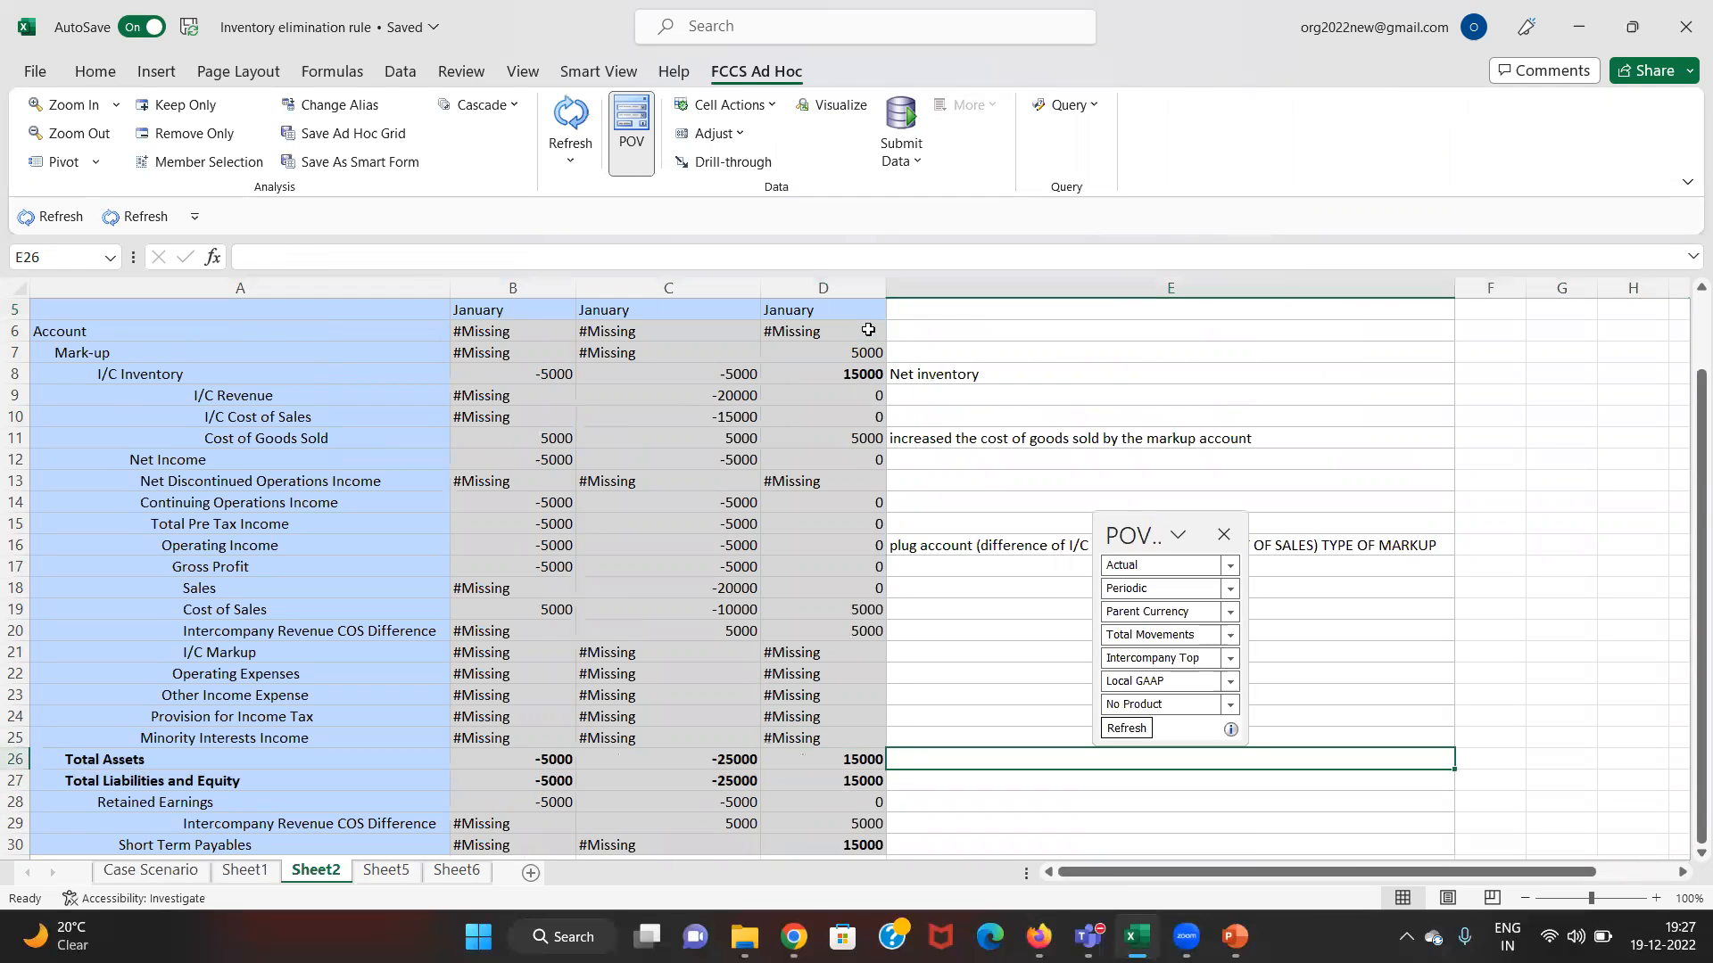
{"action": "type", "text": "THE EXACT SA,"}
{"action": "key", "text": "BackSpace"}
{"action": "type", "text": "ME POSITION WH"}
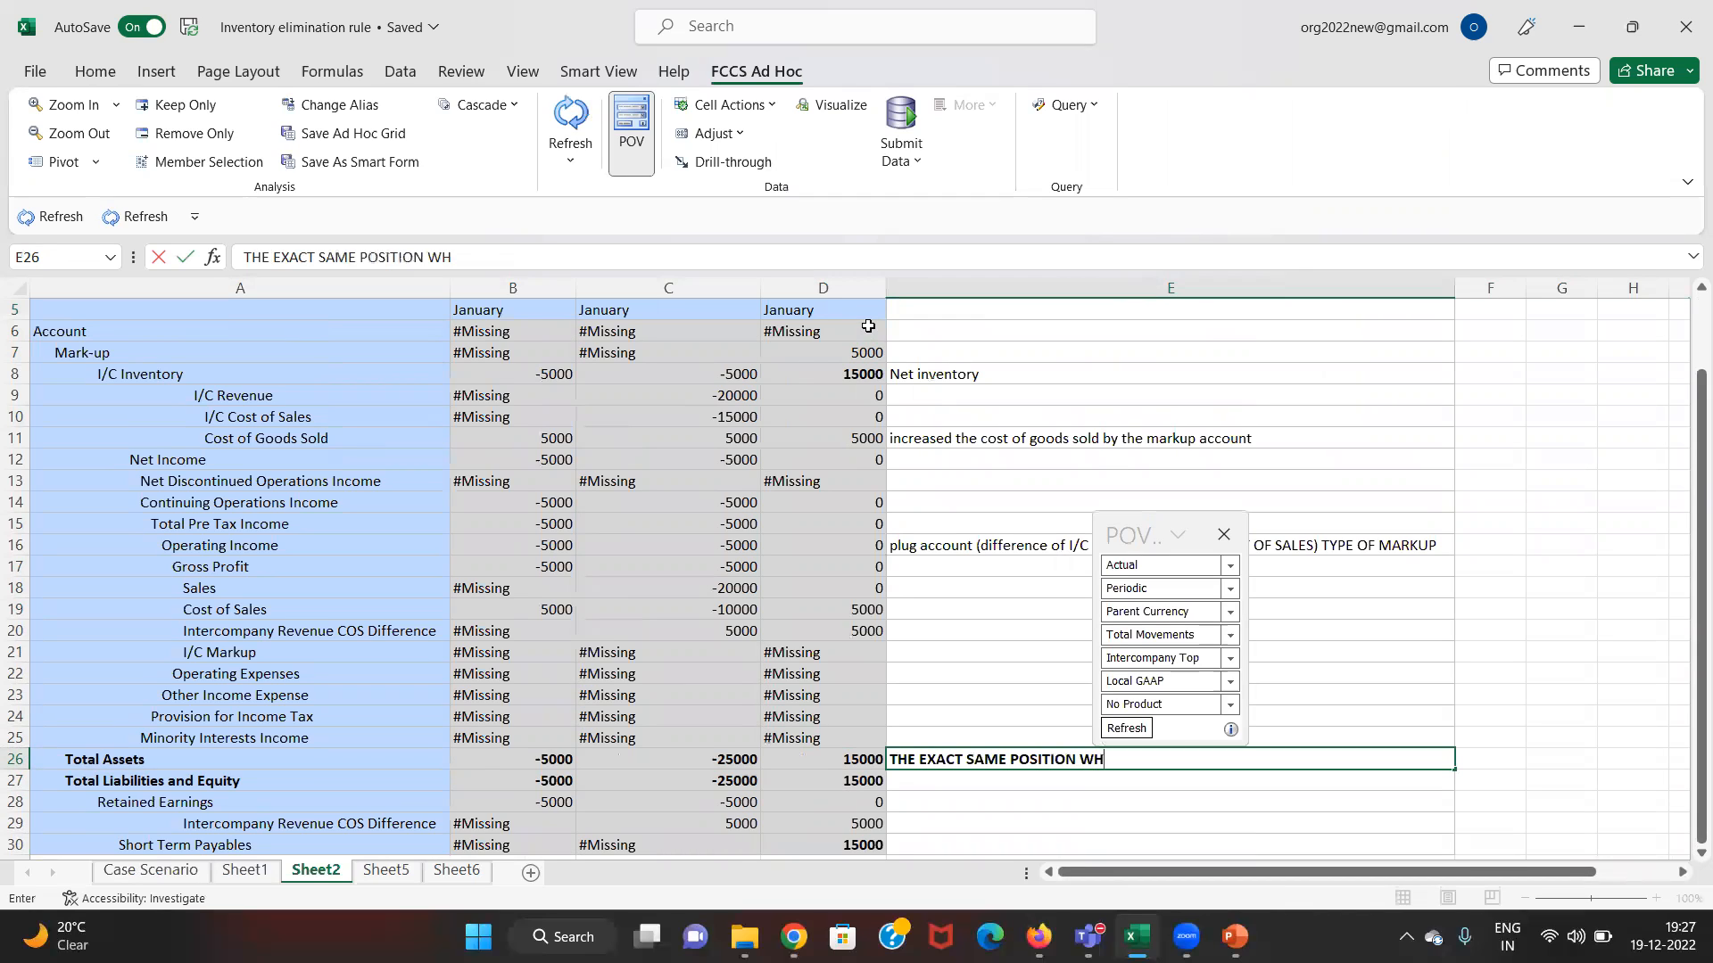
{"action": "type", "text": "ICH WAS BEFO"}
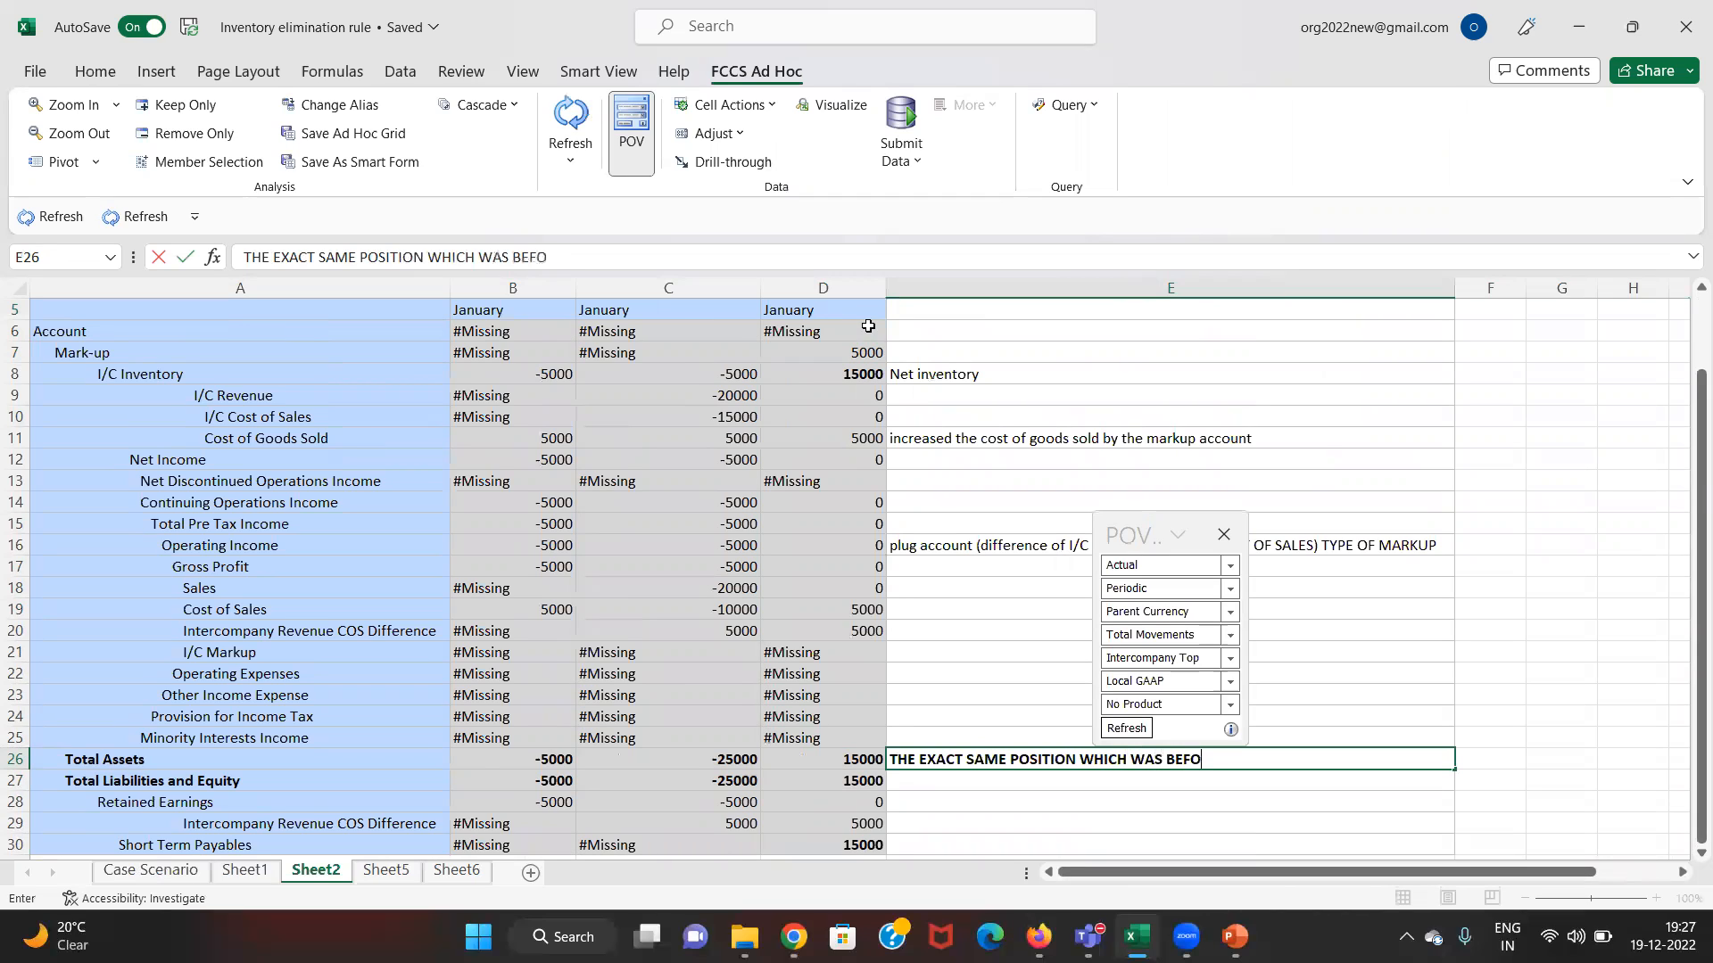
{"action": "type", "text": "RE ANY INTERCOMPANY"}
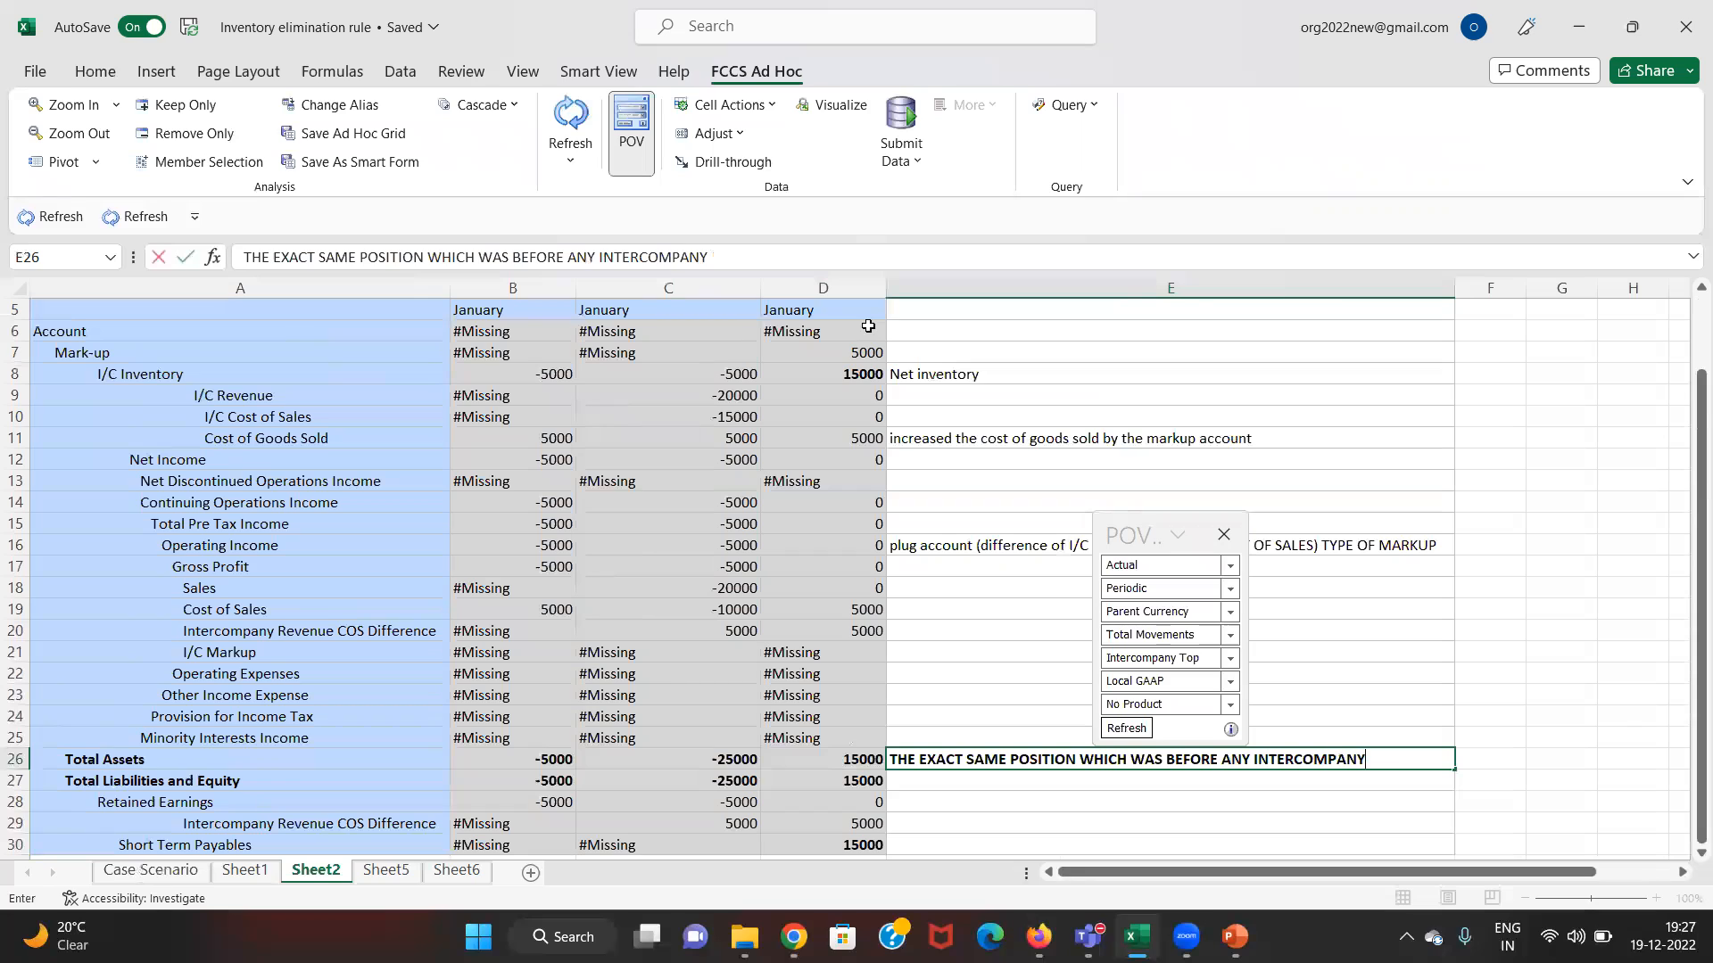
{"action": "type", "text": " TRANSACTION"}
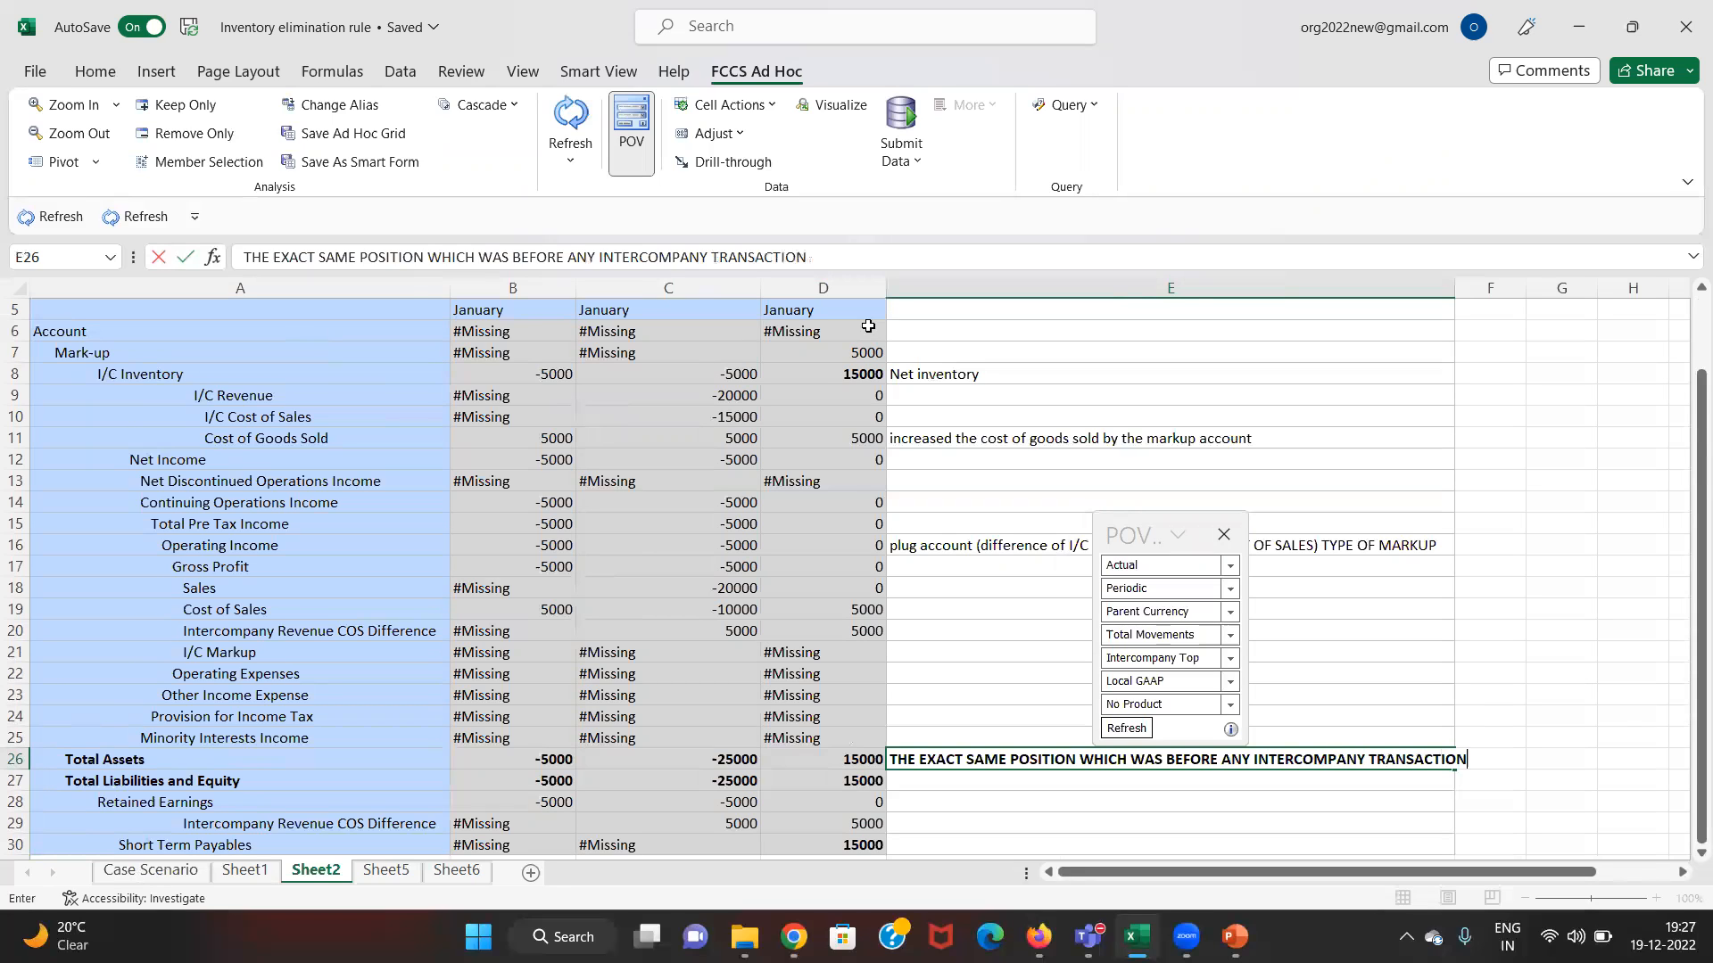
{"action": "type", "text": " CAN BE ACHIEVED THROUGH THIS RULE"}
{"action": "key", "text": "Return"}
{"action": "key", "text": "Up"}
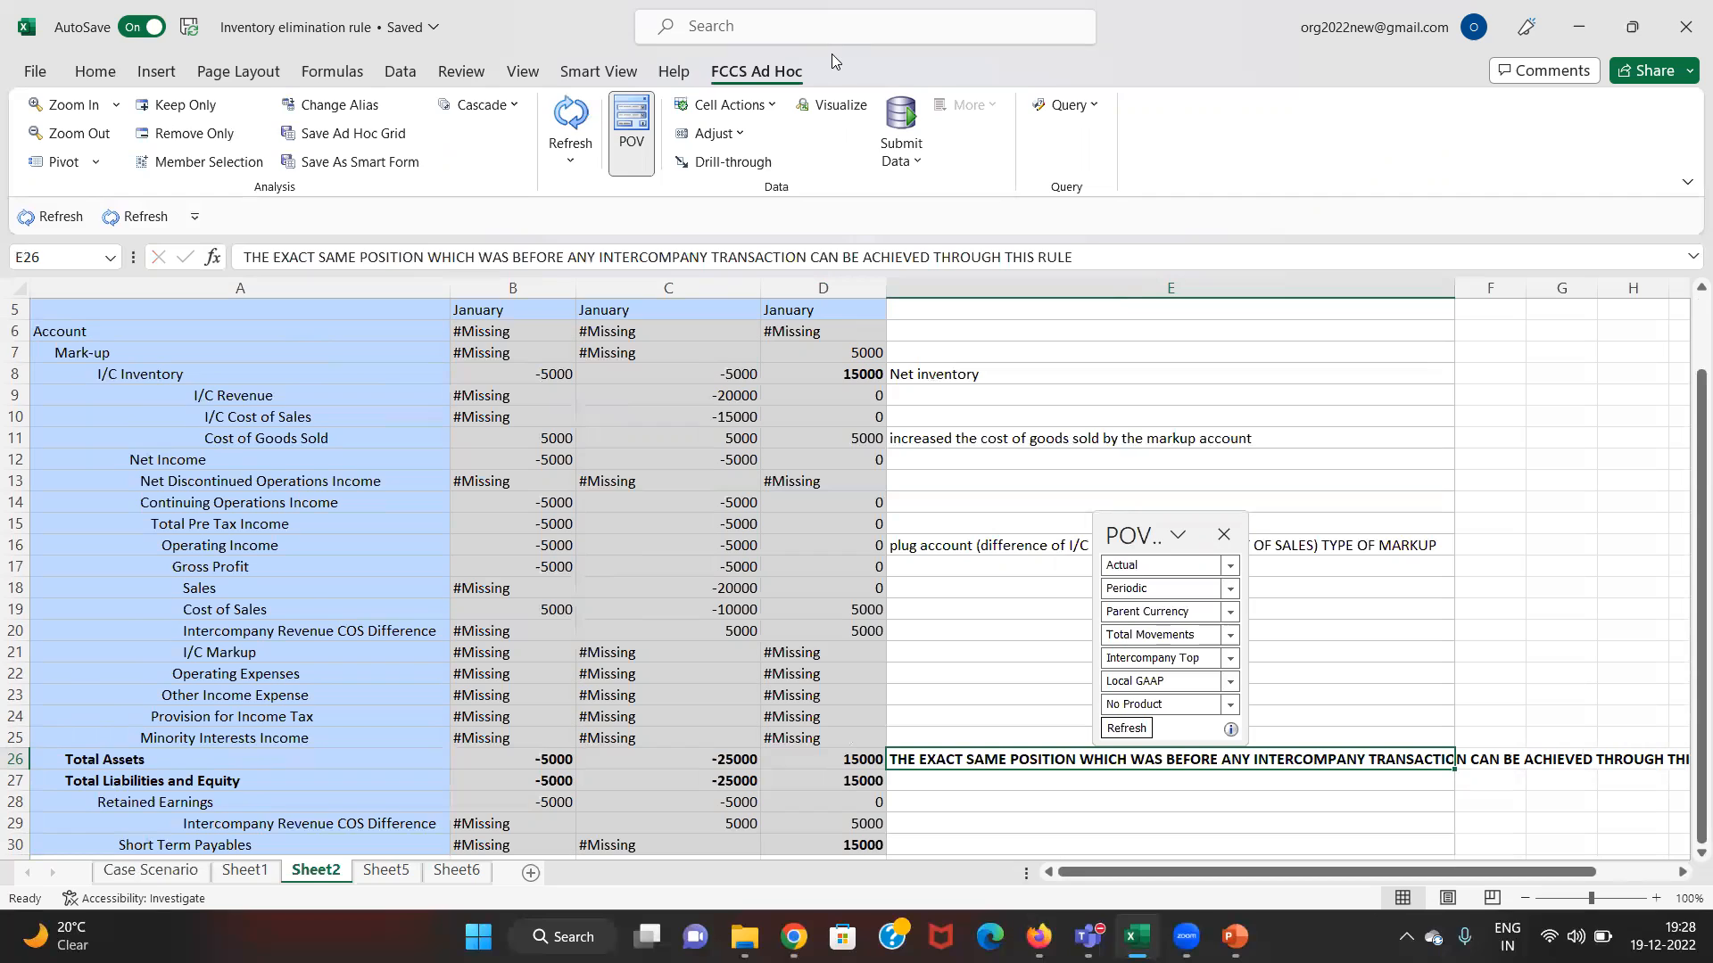
{"action": "left_click", "coordinate": [1330, 100]}
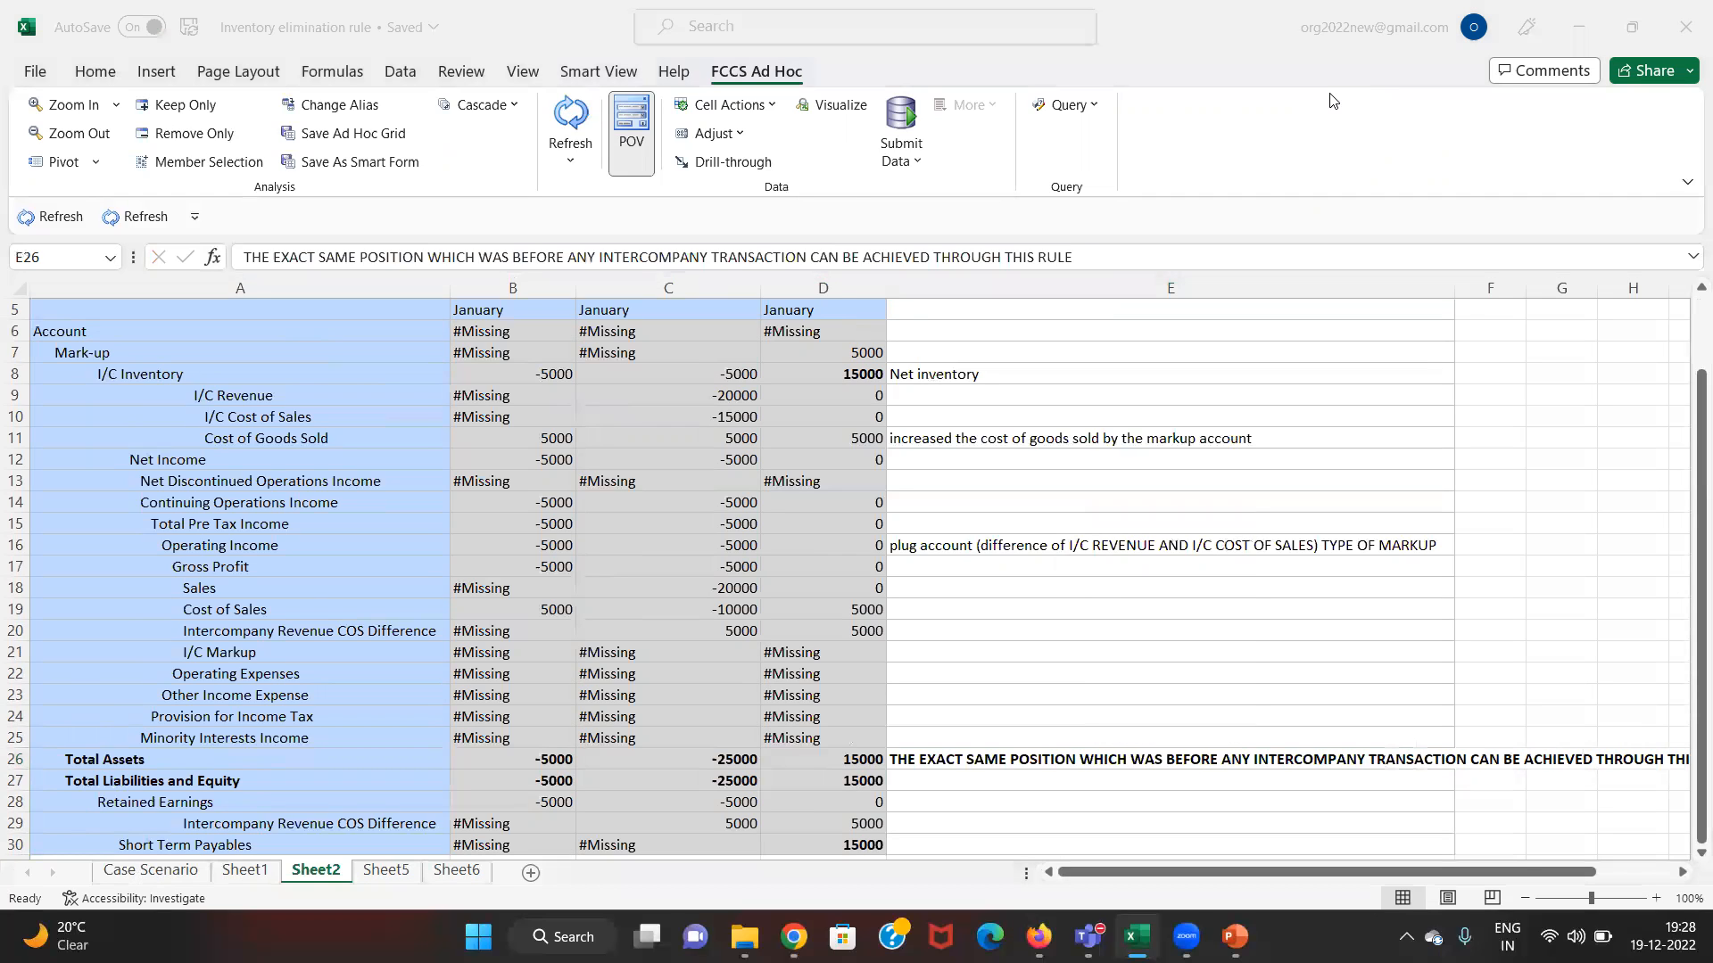